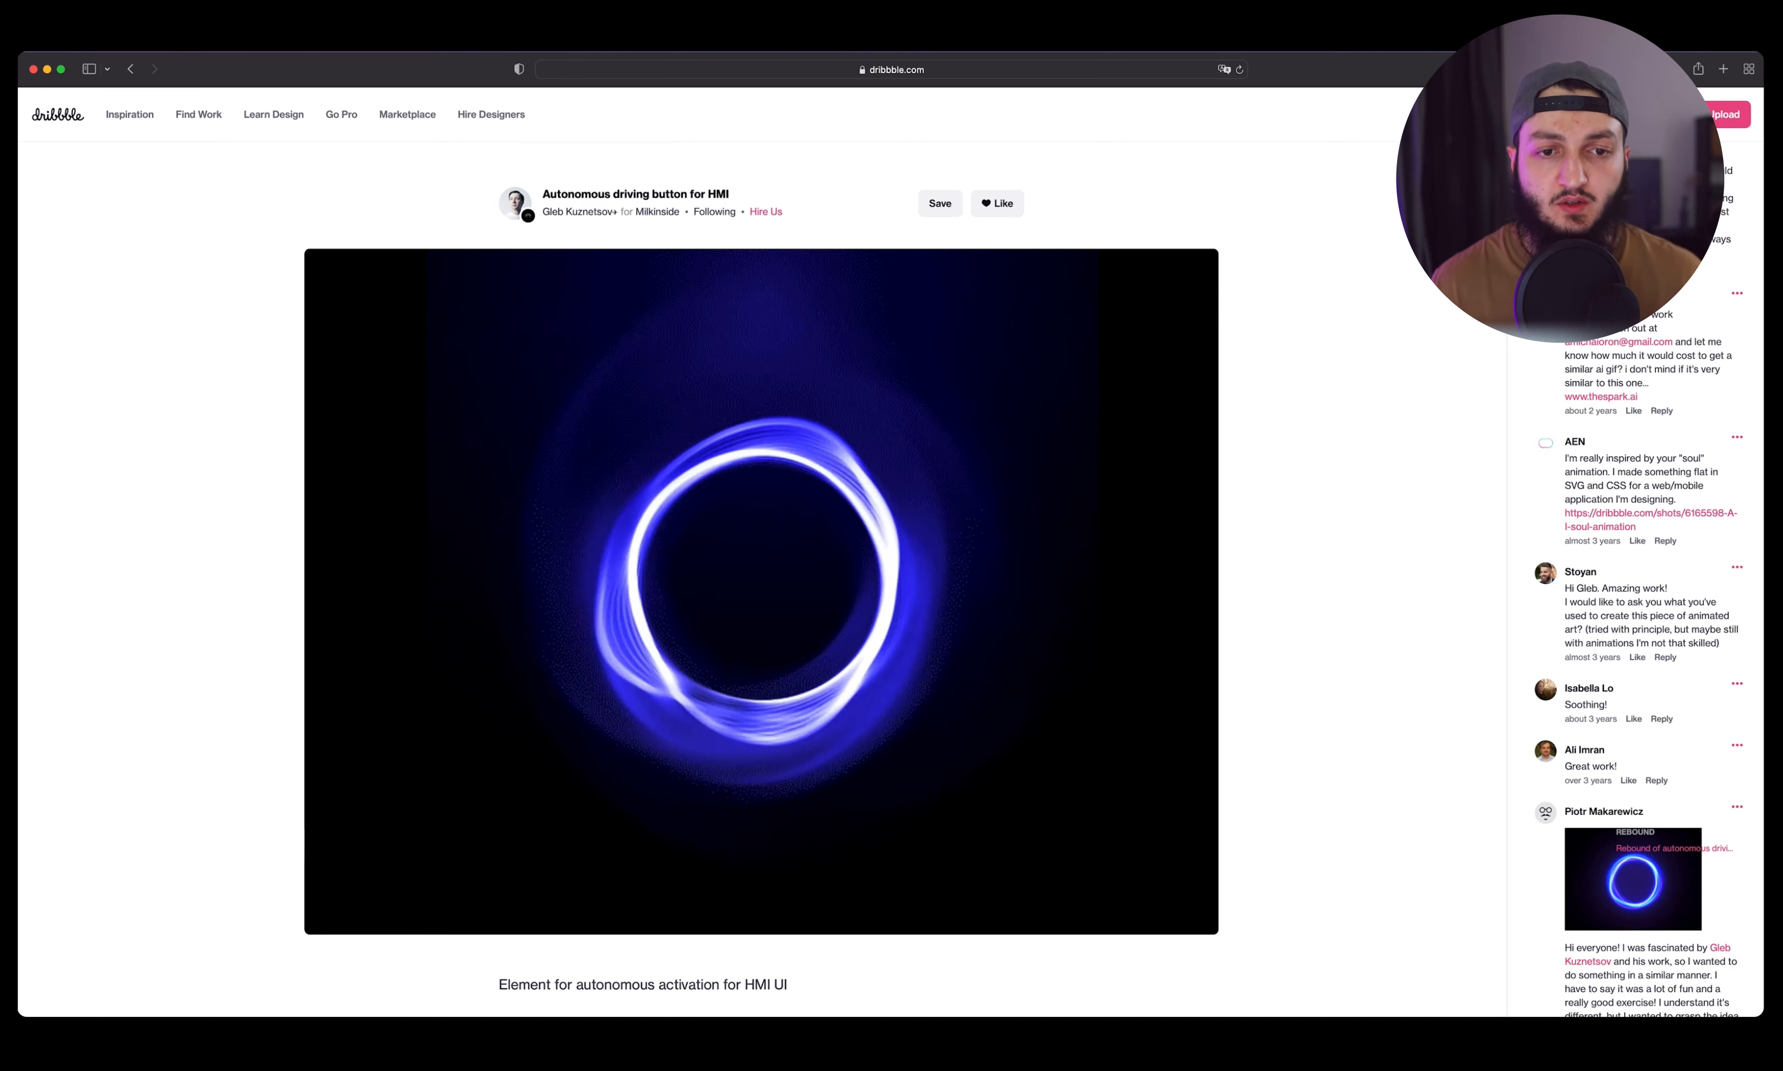
Switch to Chrome and play the start of the Wave Displaced Circle tutorial on Vimeo with its sound muted, then pause it.
key(super+Tab)
click(783, 532)
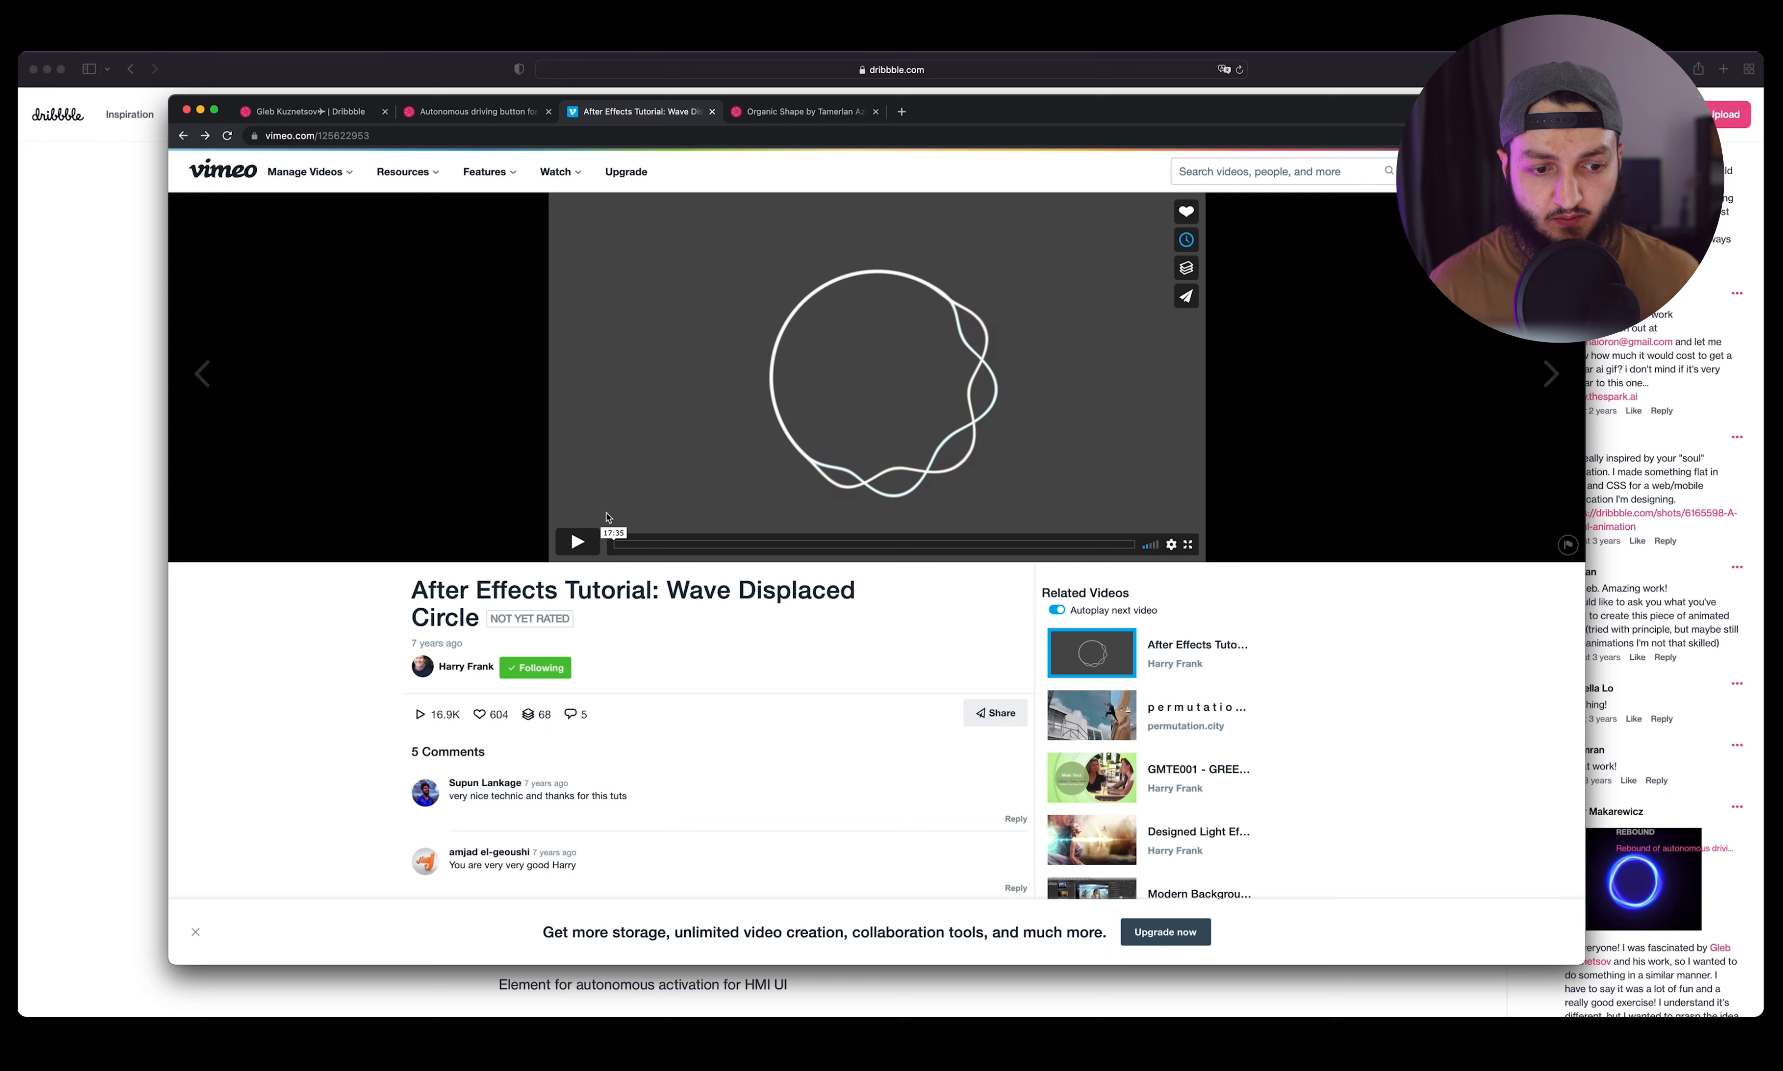
click(576, 541)
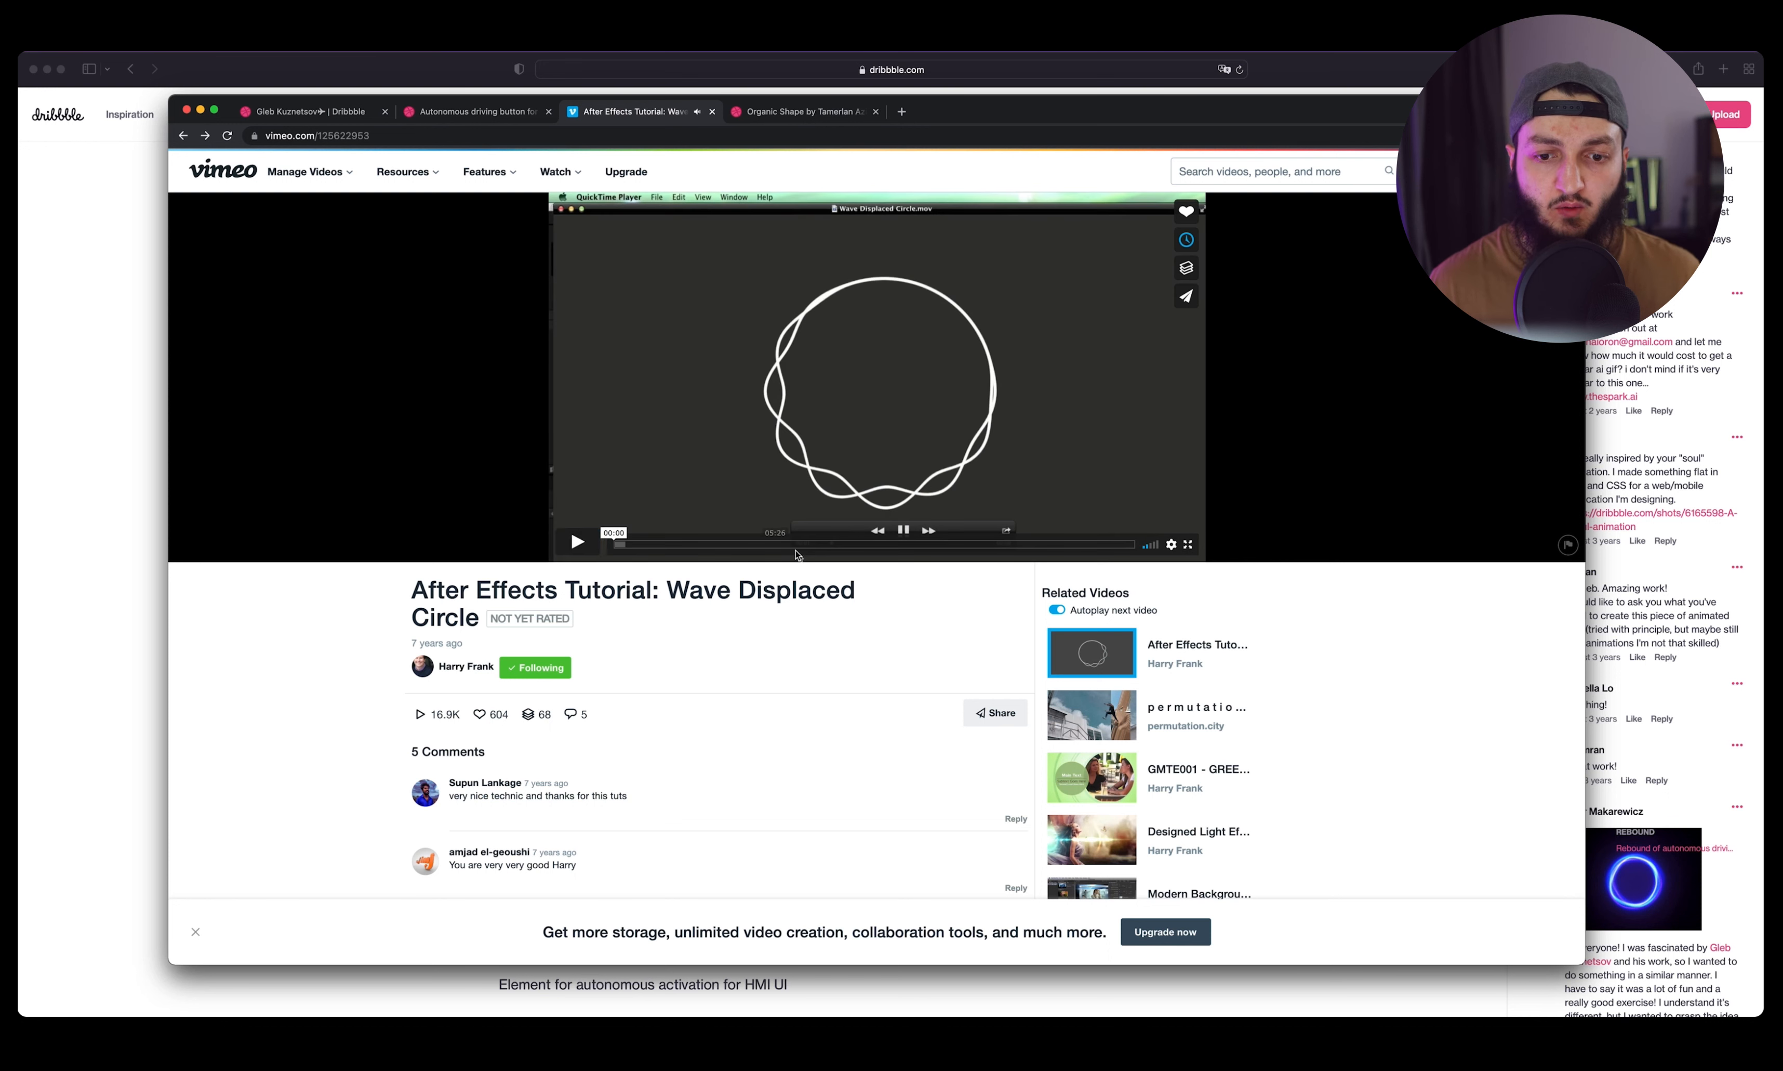
drag(1148, 548, 1139, 550)
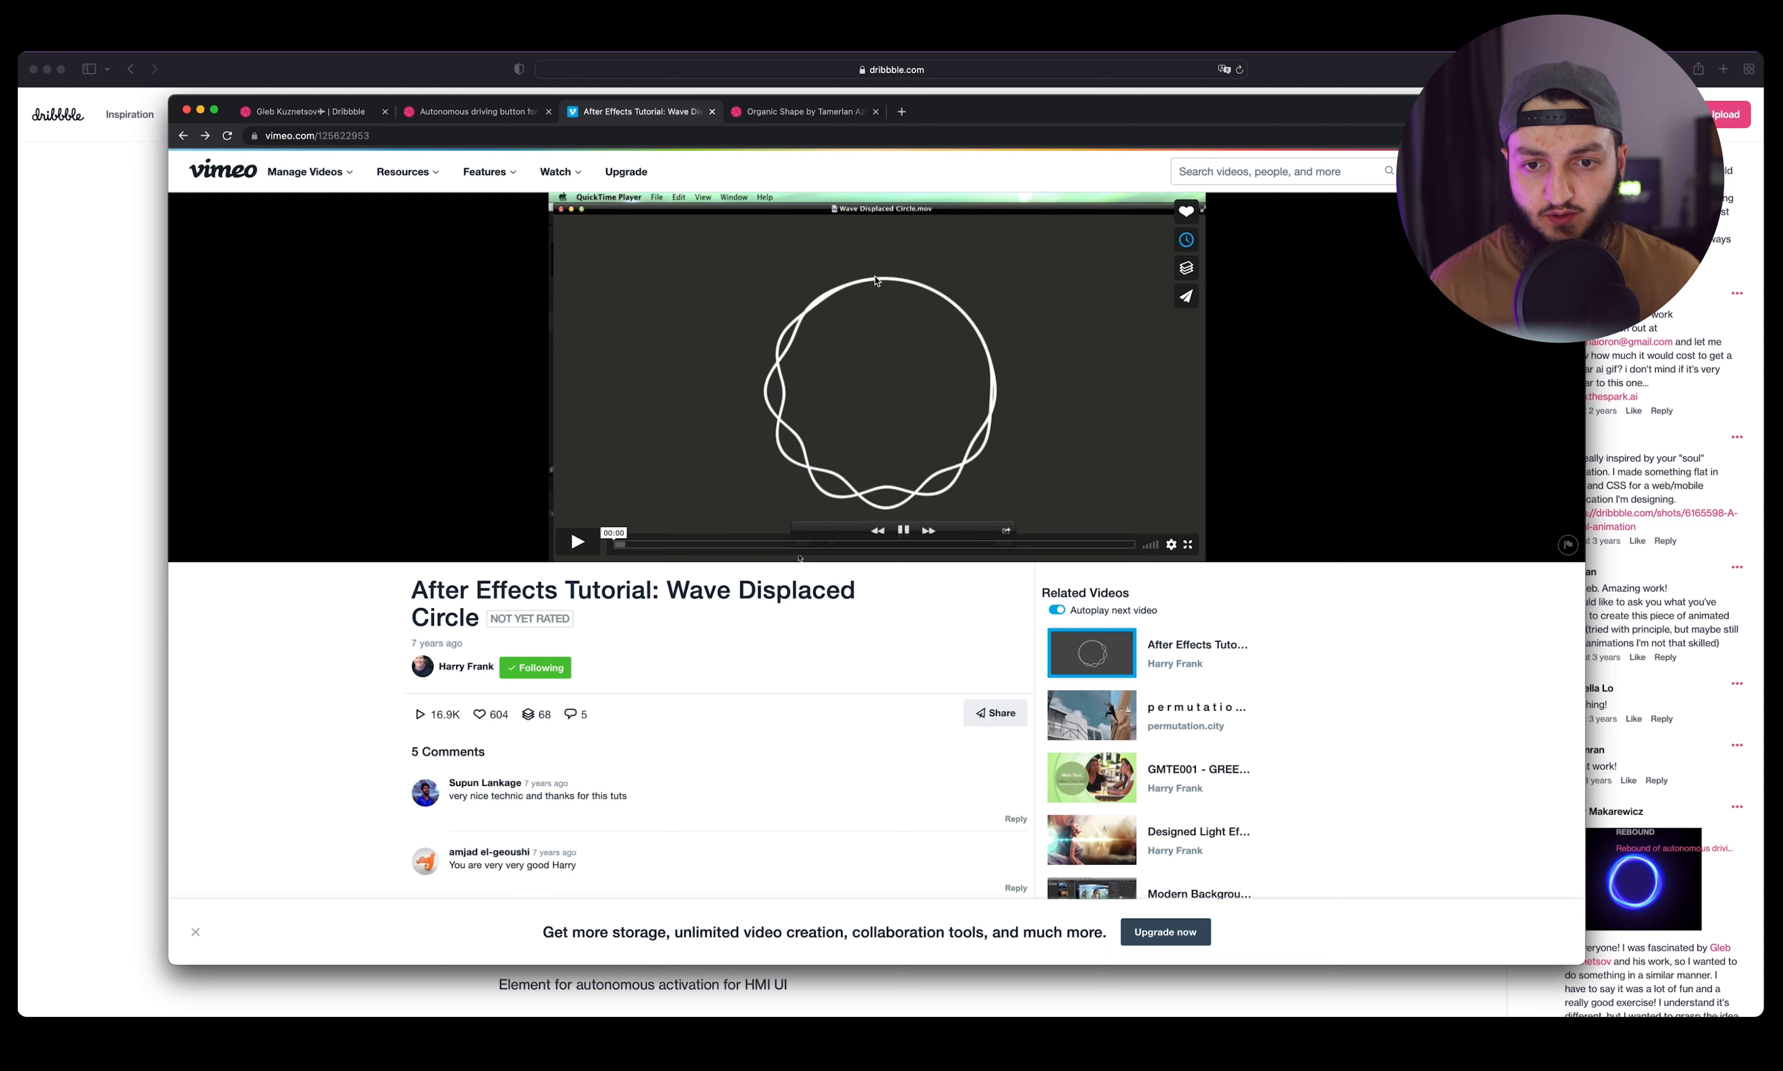
click(577, 541)
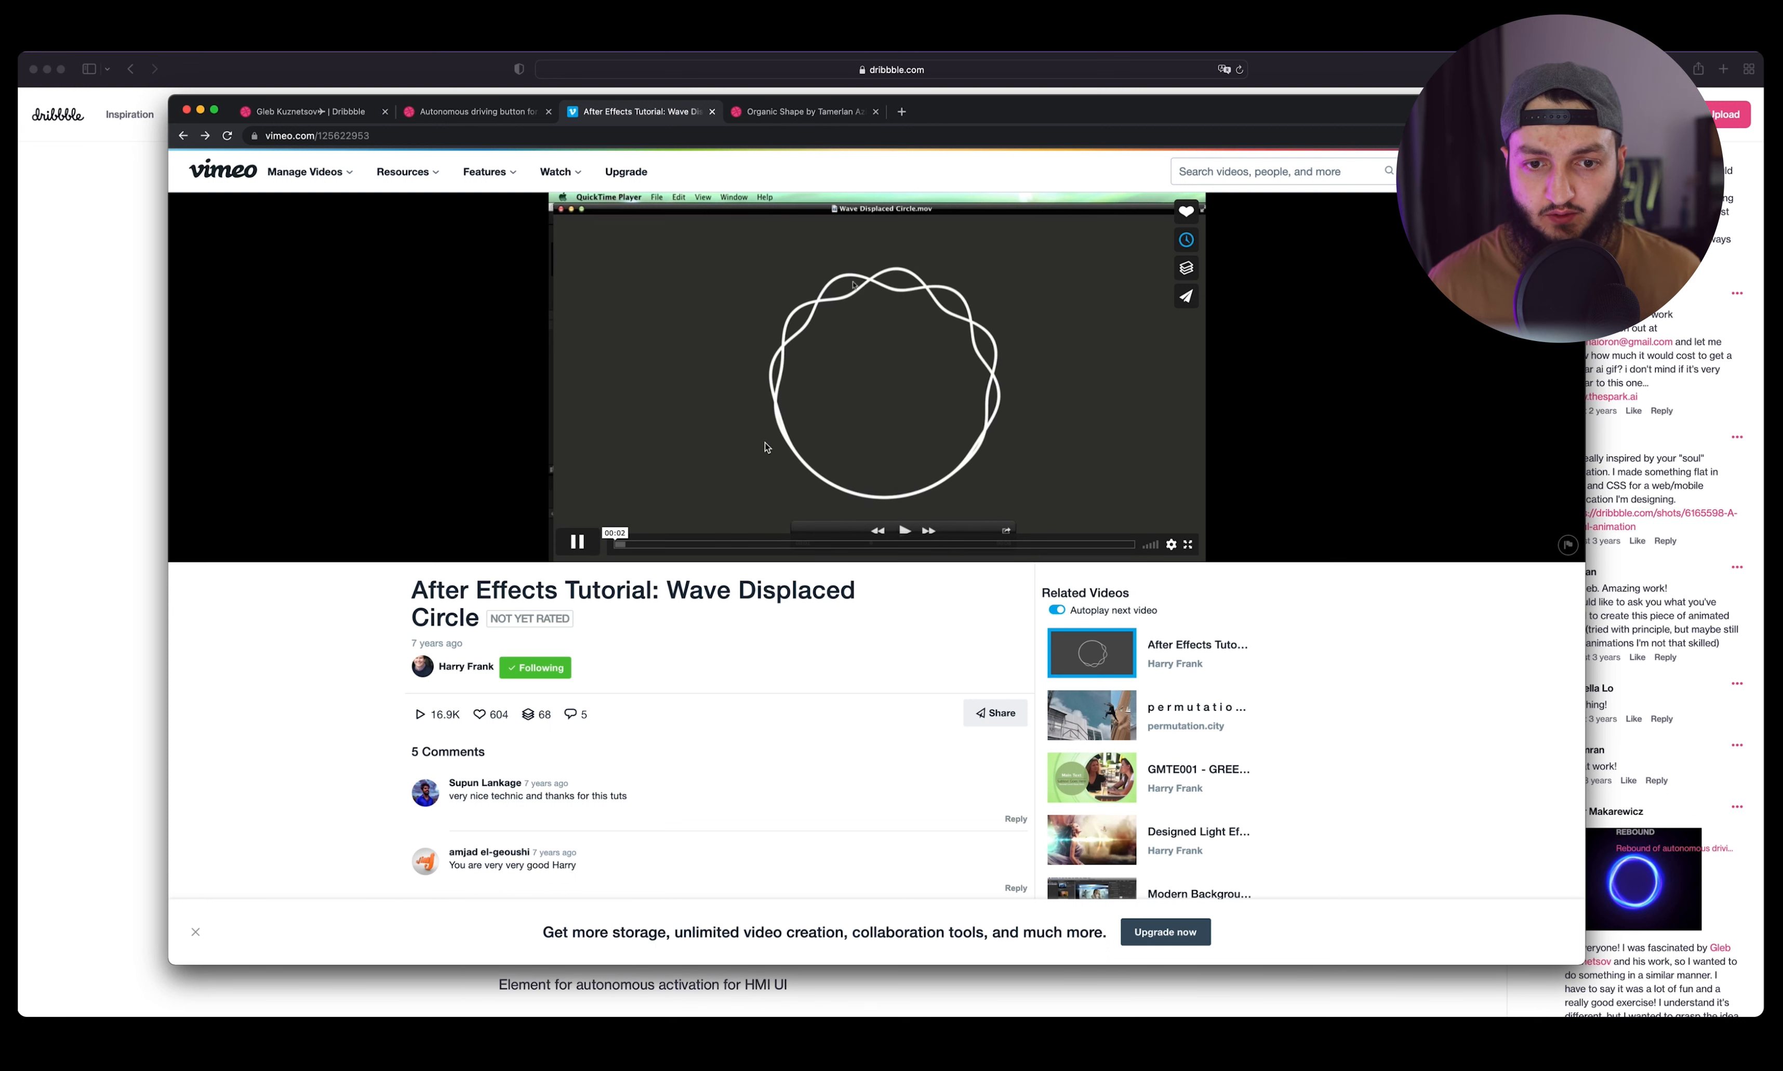
click(577, 541)
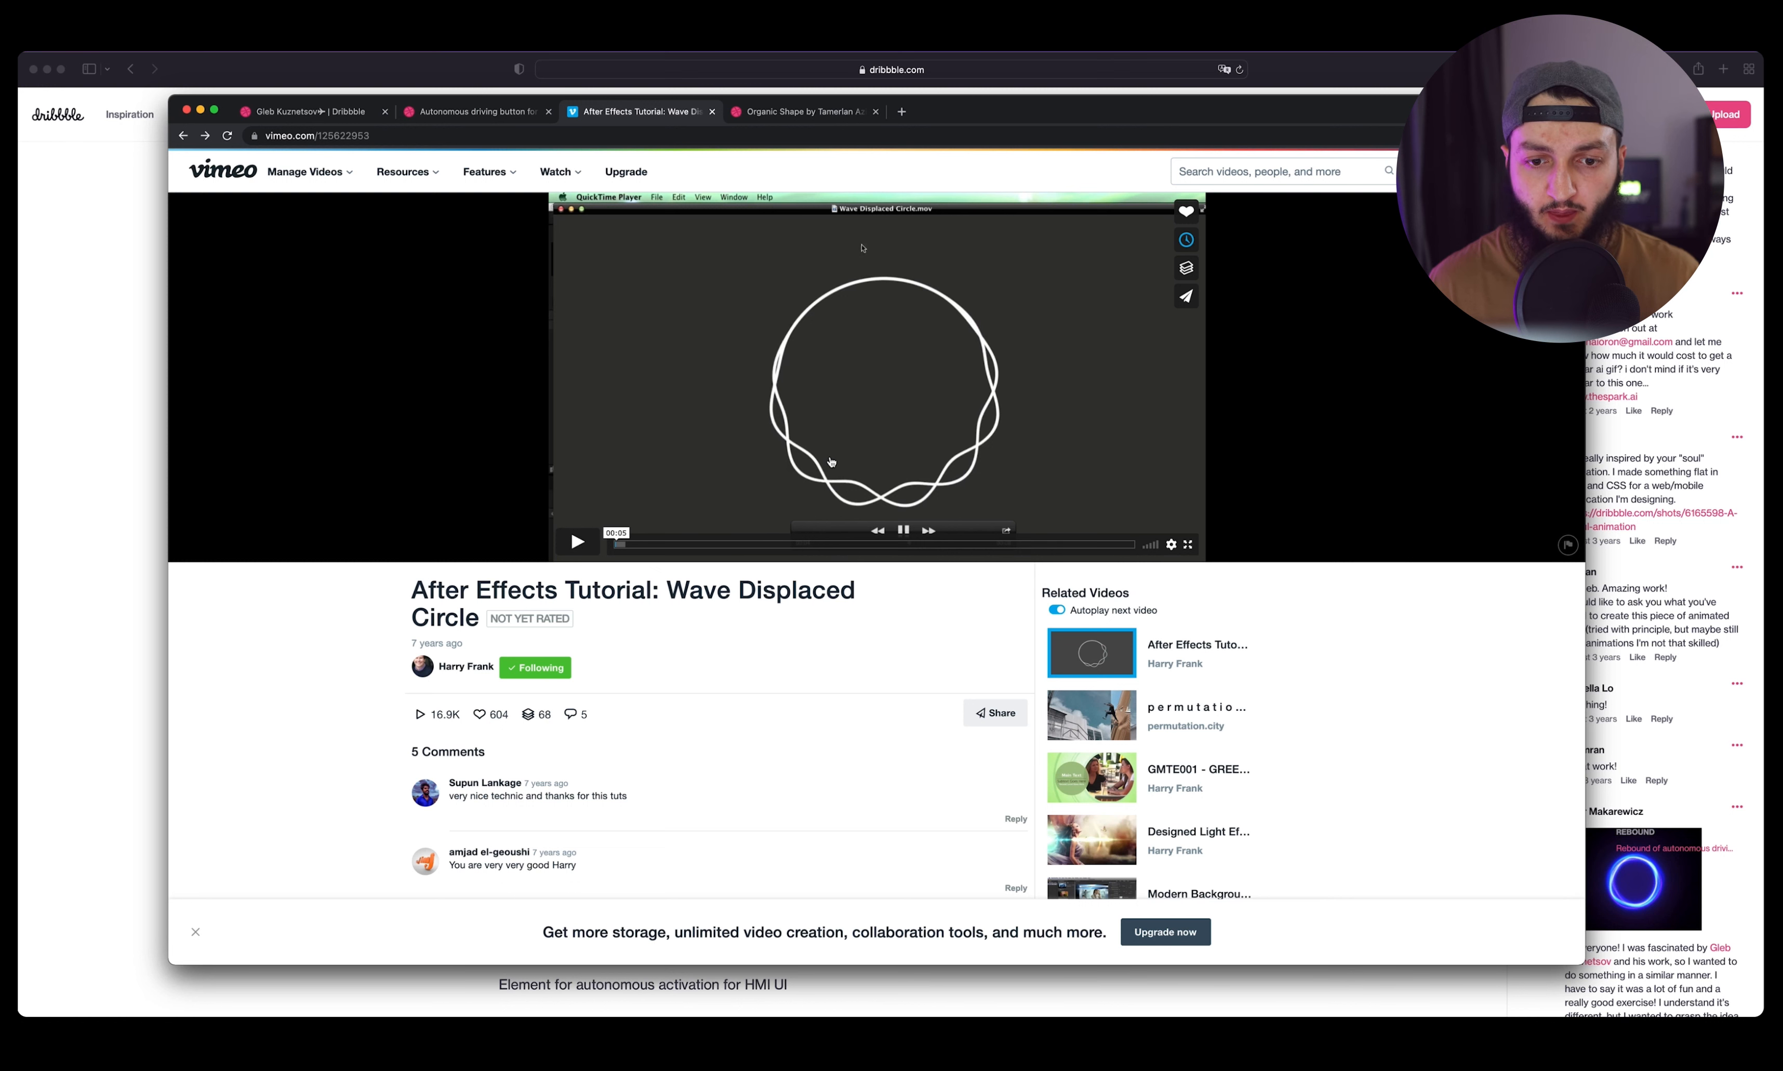
Switch to After Effects and create a 3432 × 2060 px composition at 25 fps, lasting 12 seconds, with a black background.
key(super+Tab)
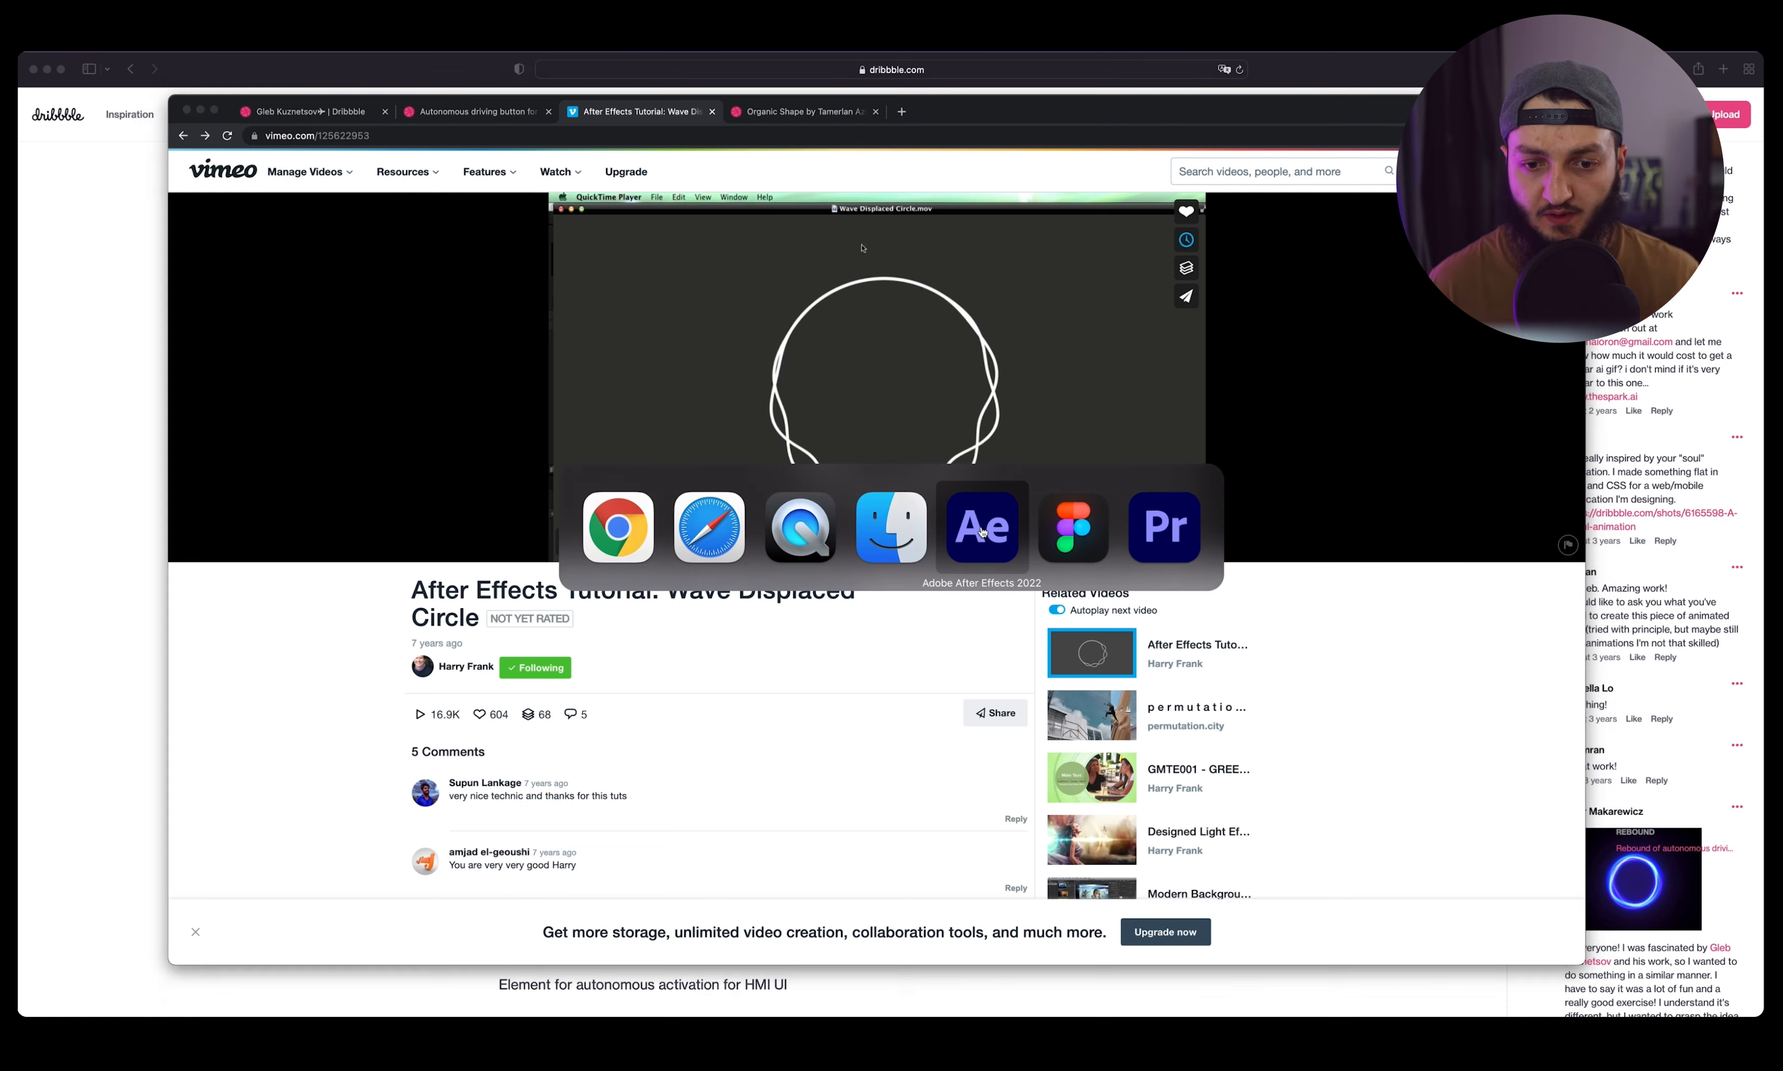
click(986, 548)
click(879, 419)
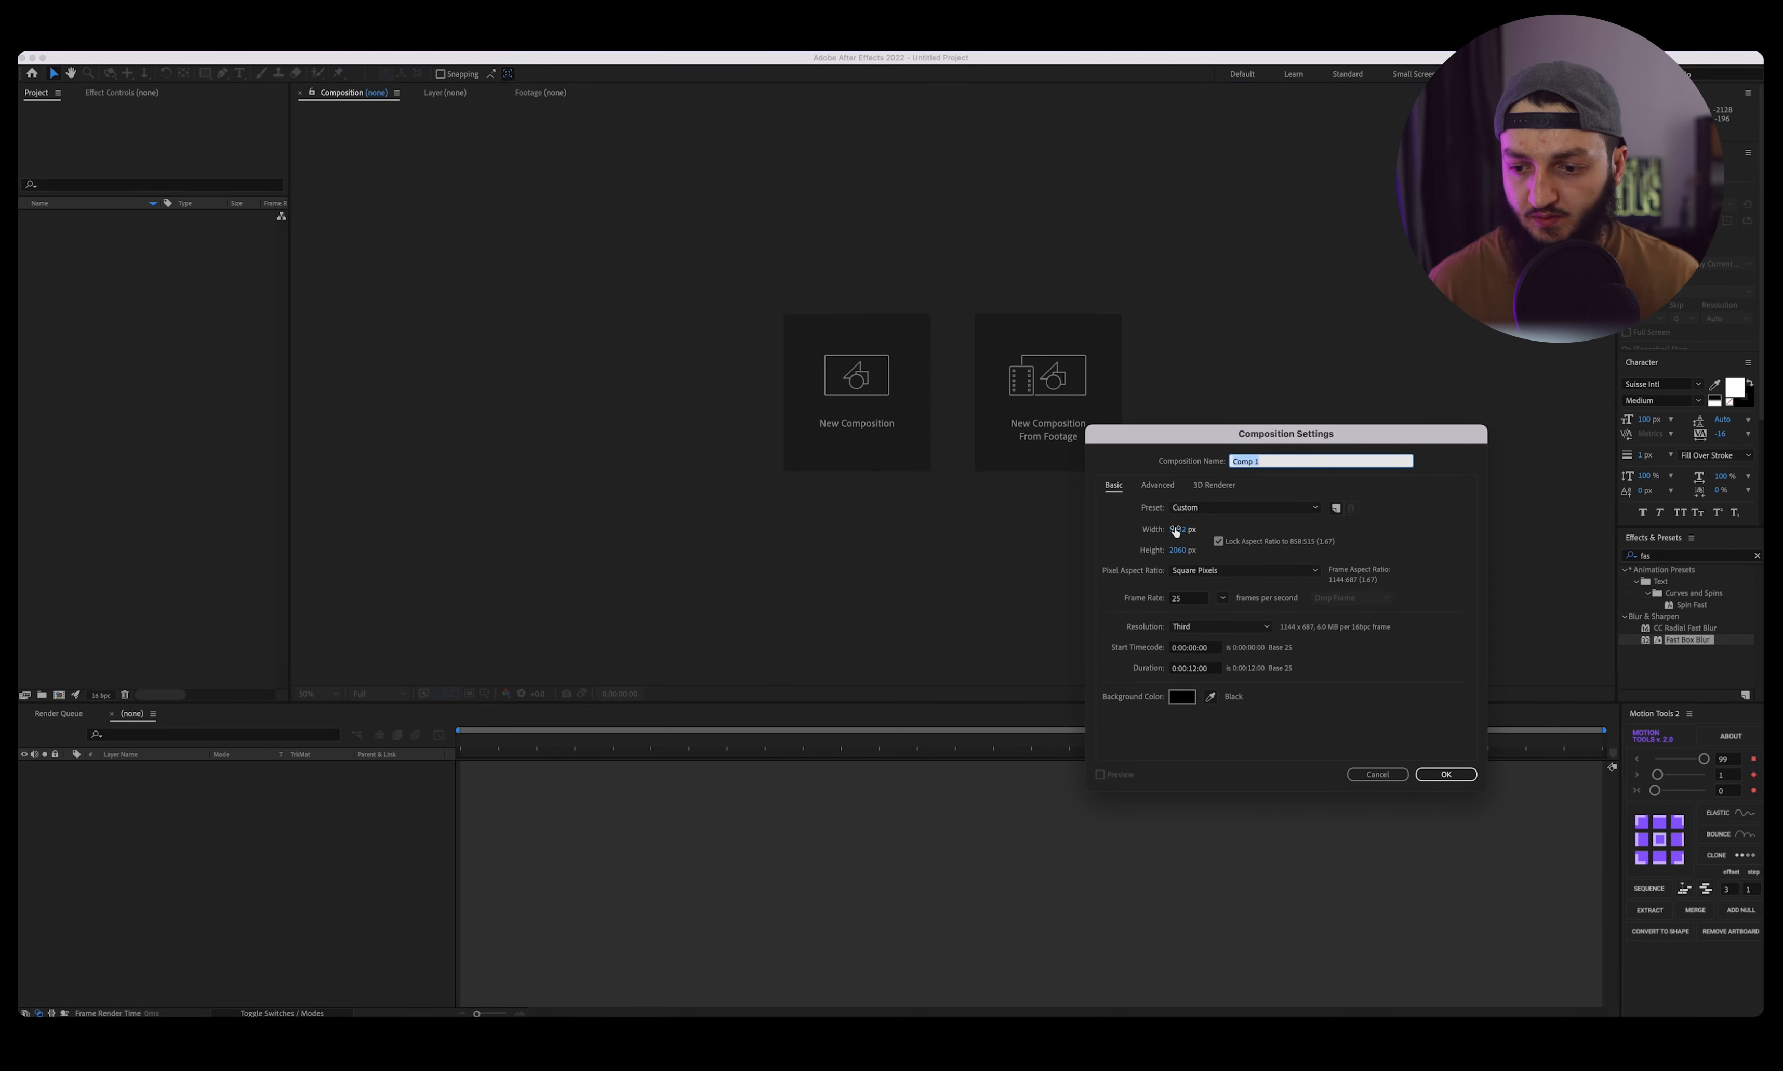
click(1470, 774)
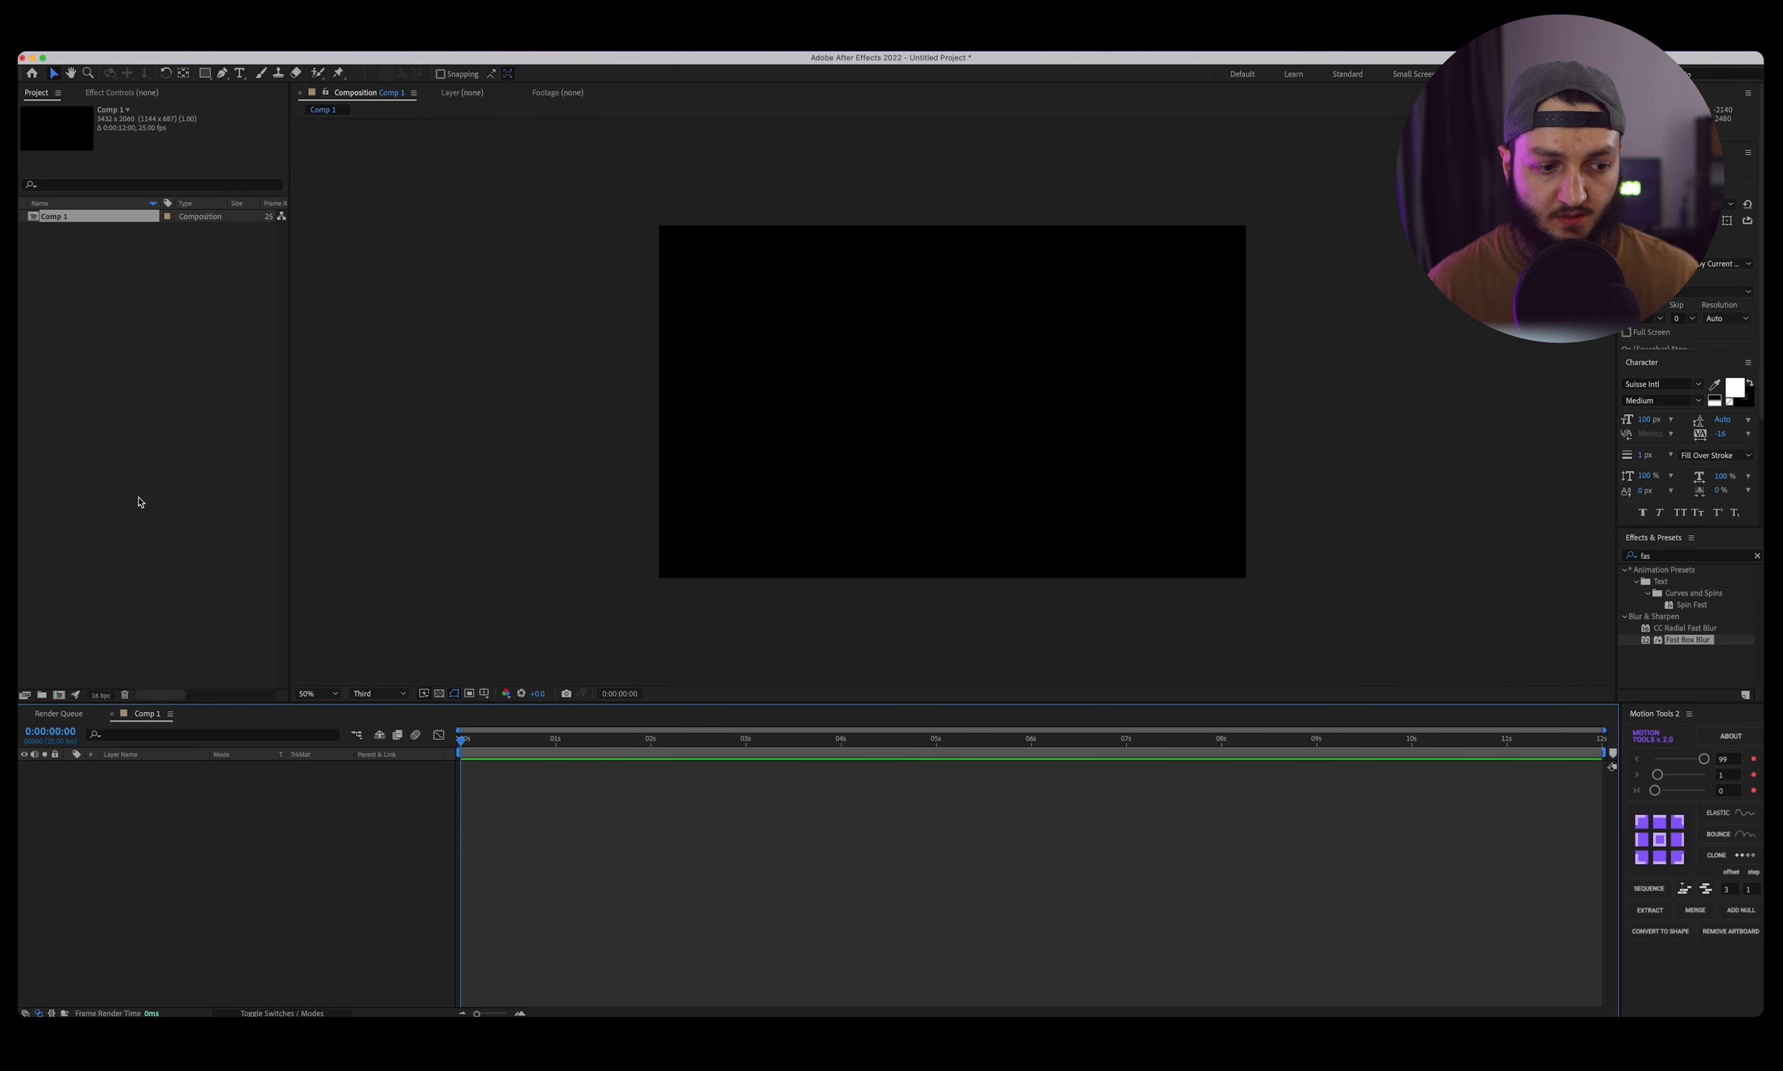
Add a composition-sized black solid and apply the Beam effect to it.
key(super+y)
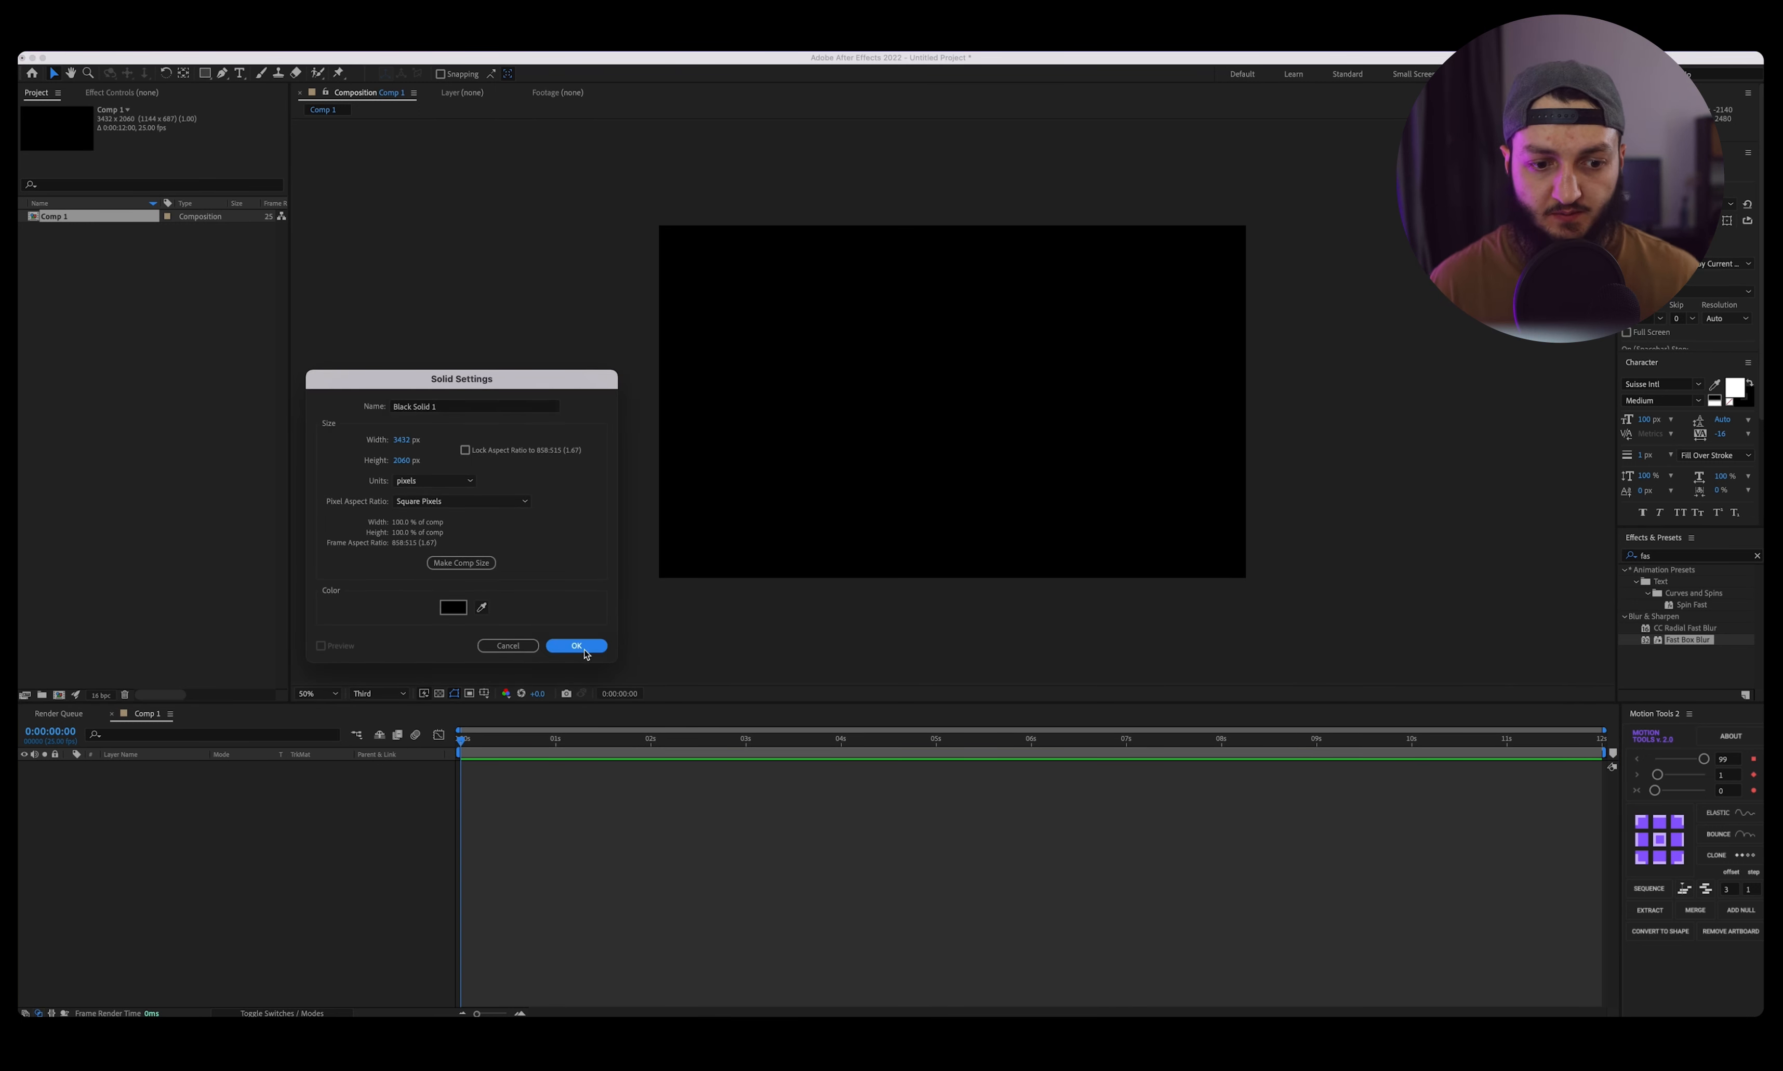
click(583, 647)
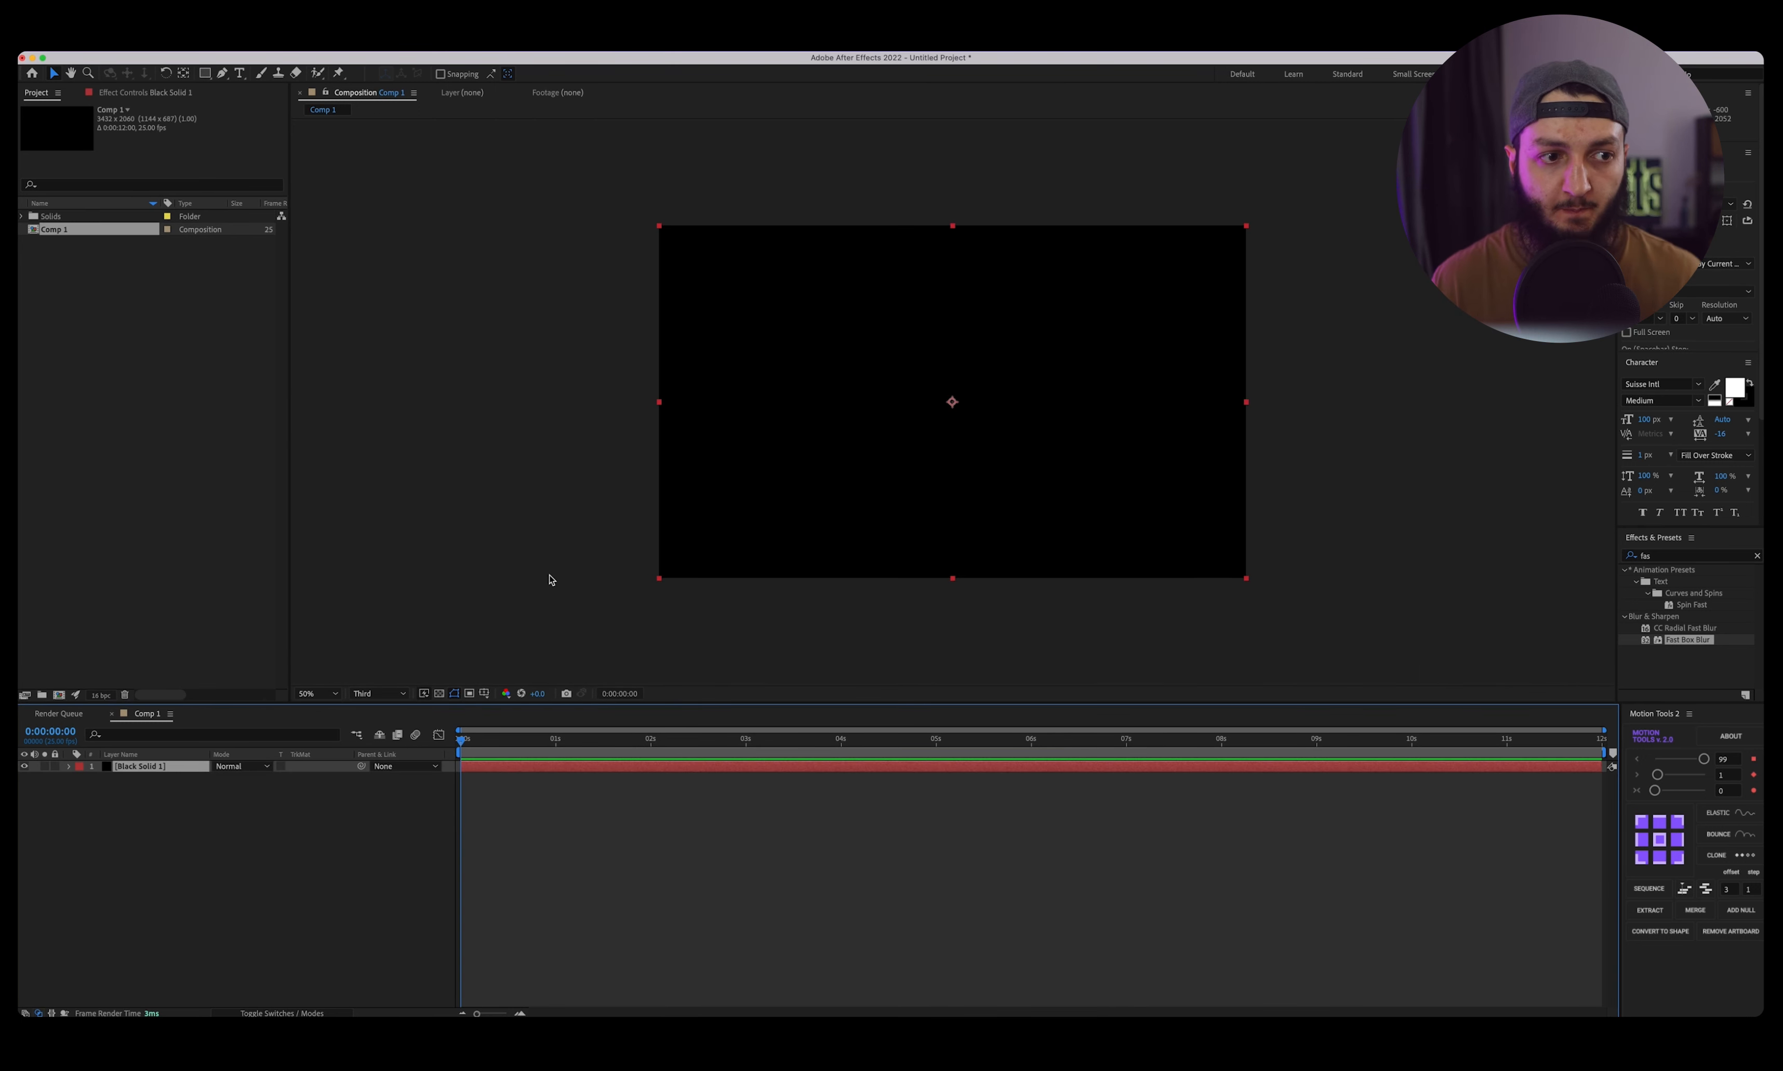
click(1675, 559)
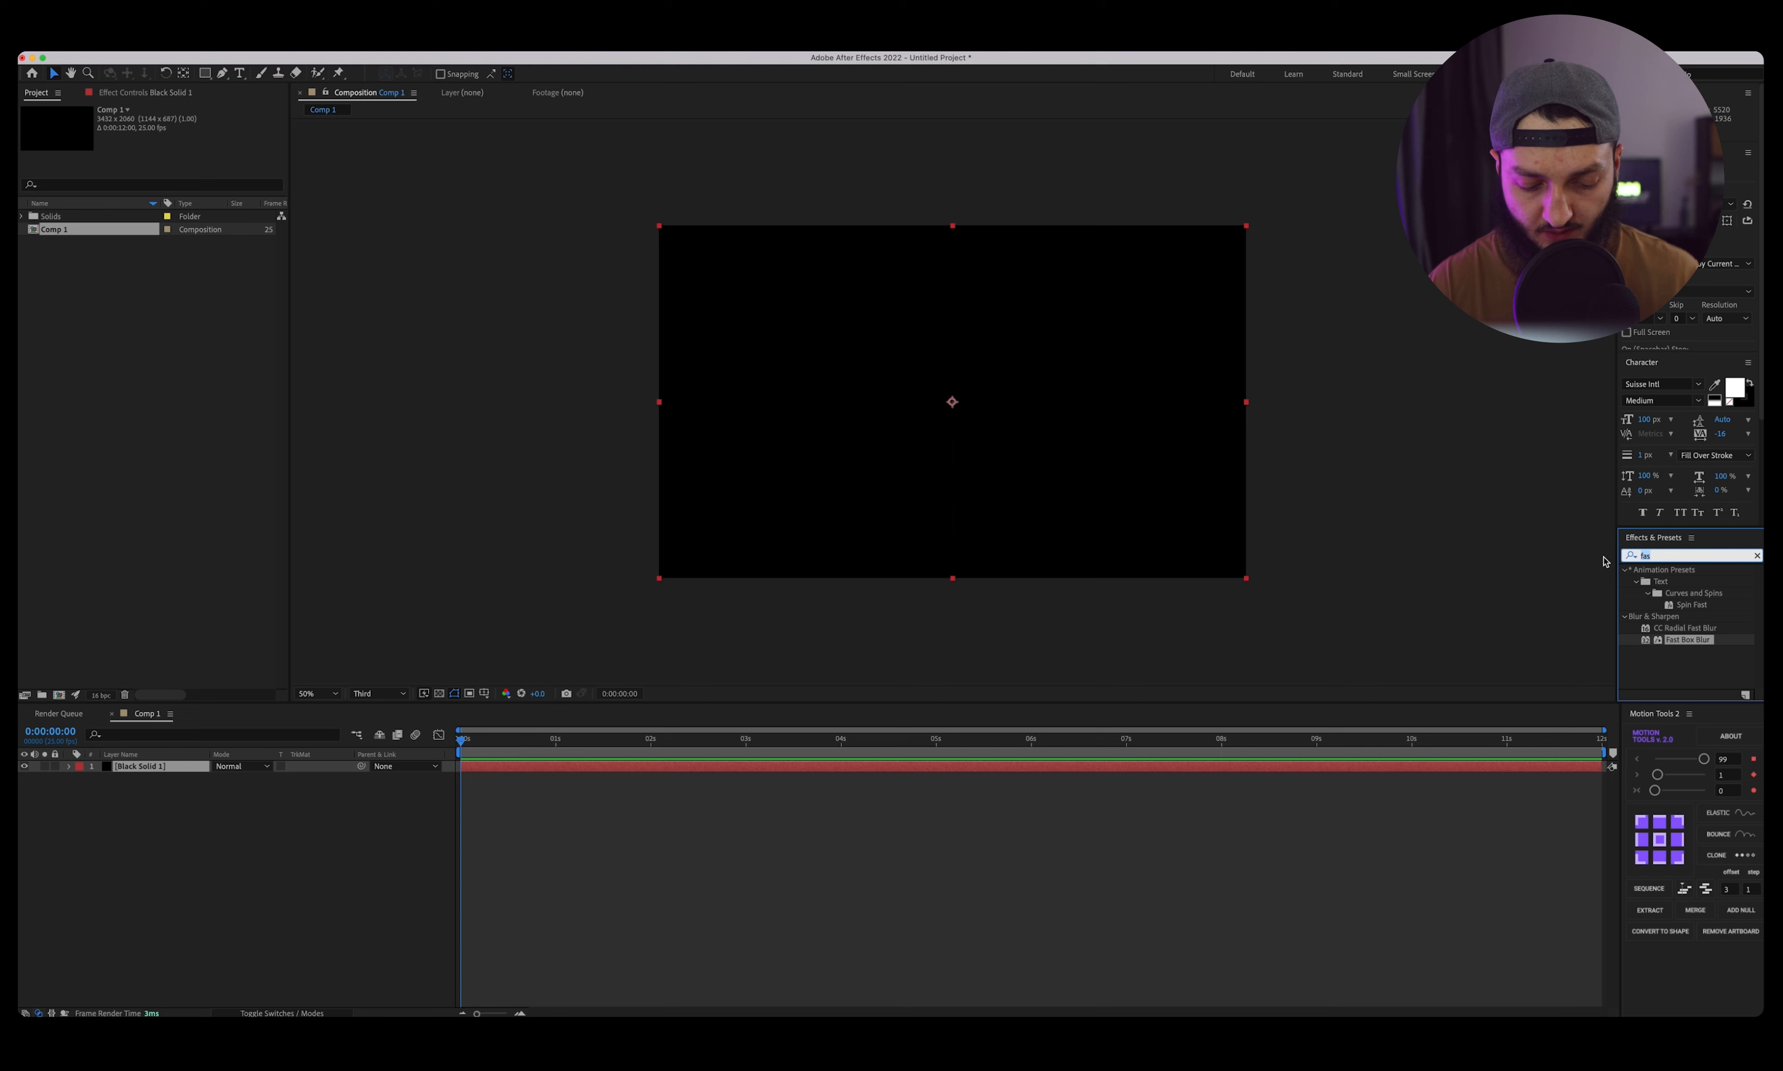
text(beam)
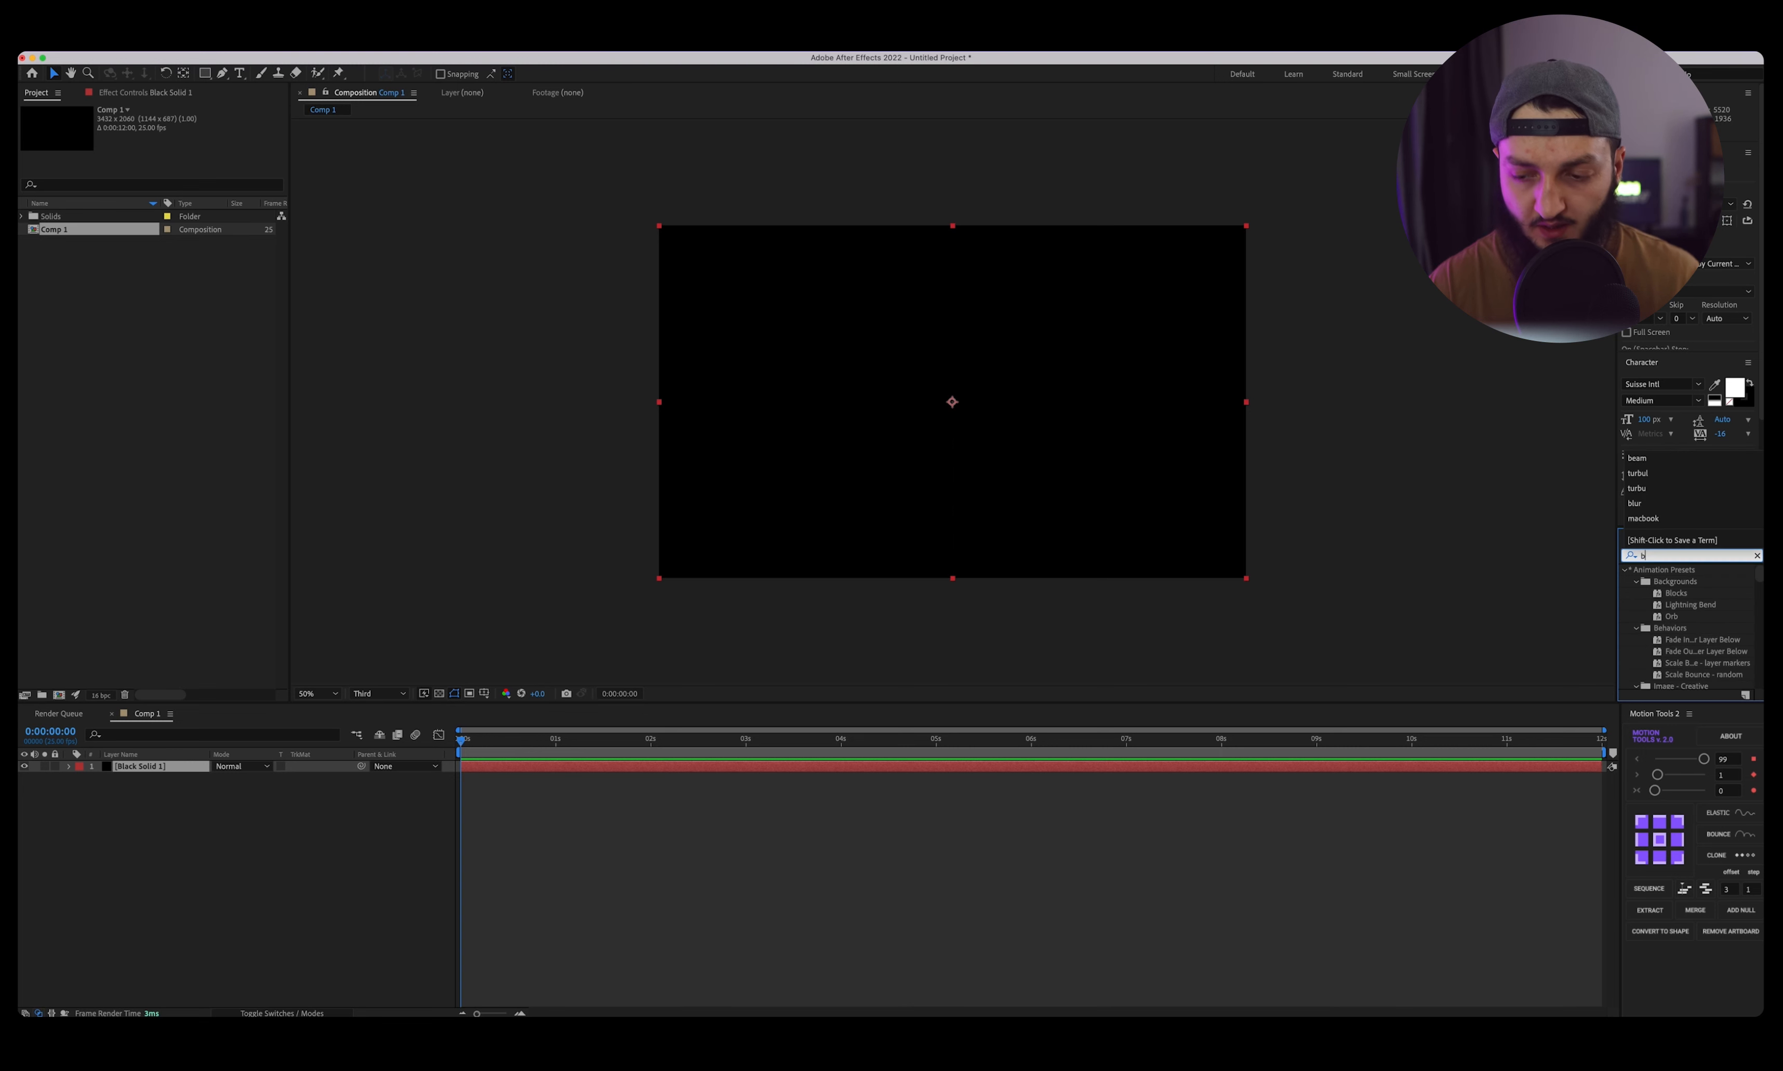
drag(1659, 583, 868, 383)
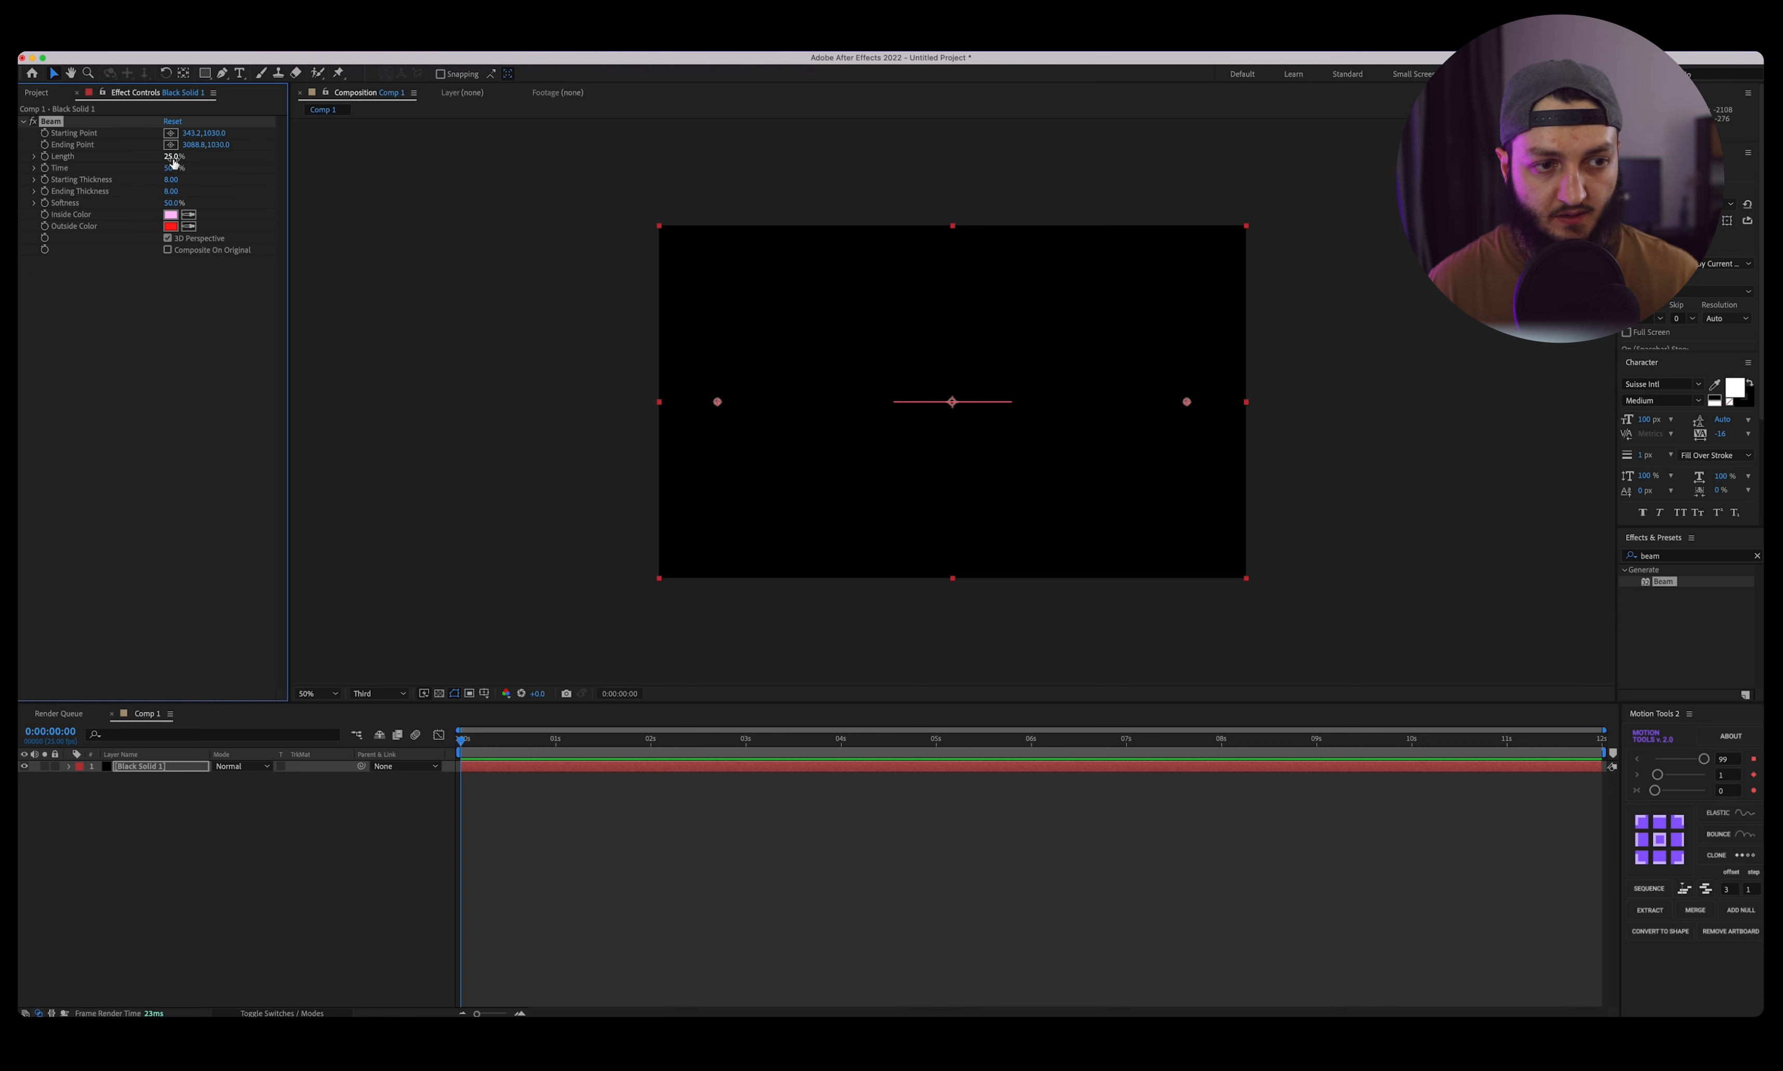
Set the beam's length to 100% and the X value of its starting point to 0.
click(175, 156)
text(100)
key(Return)
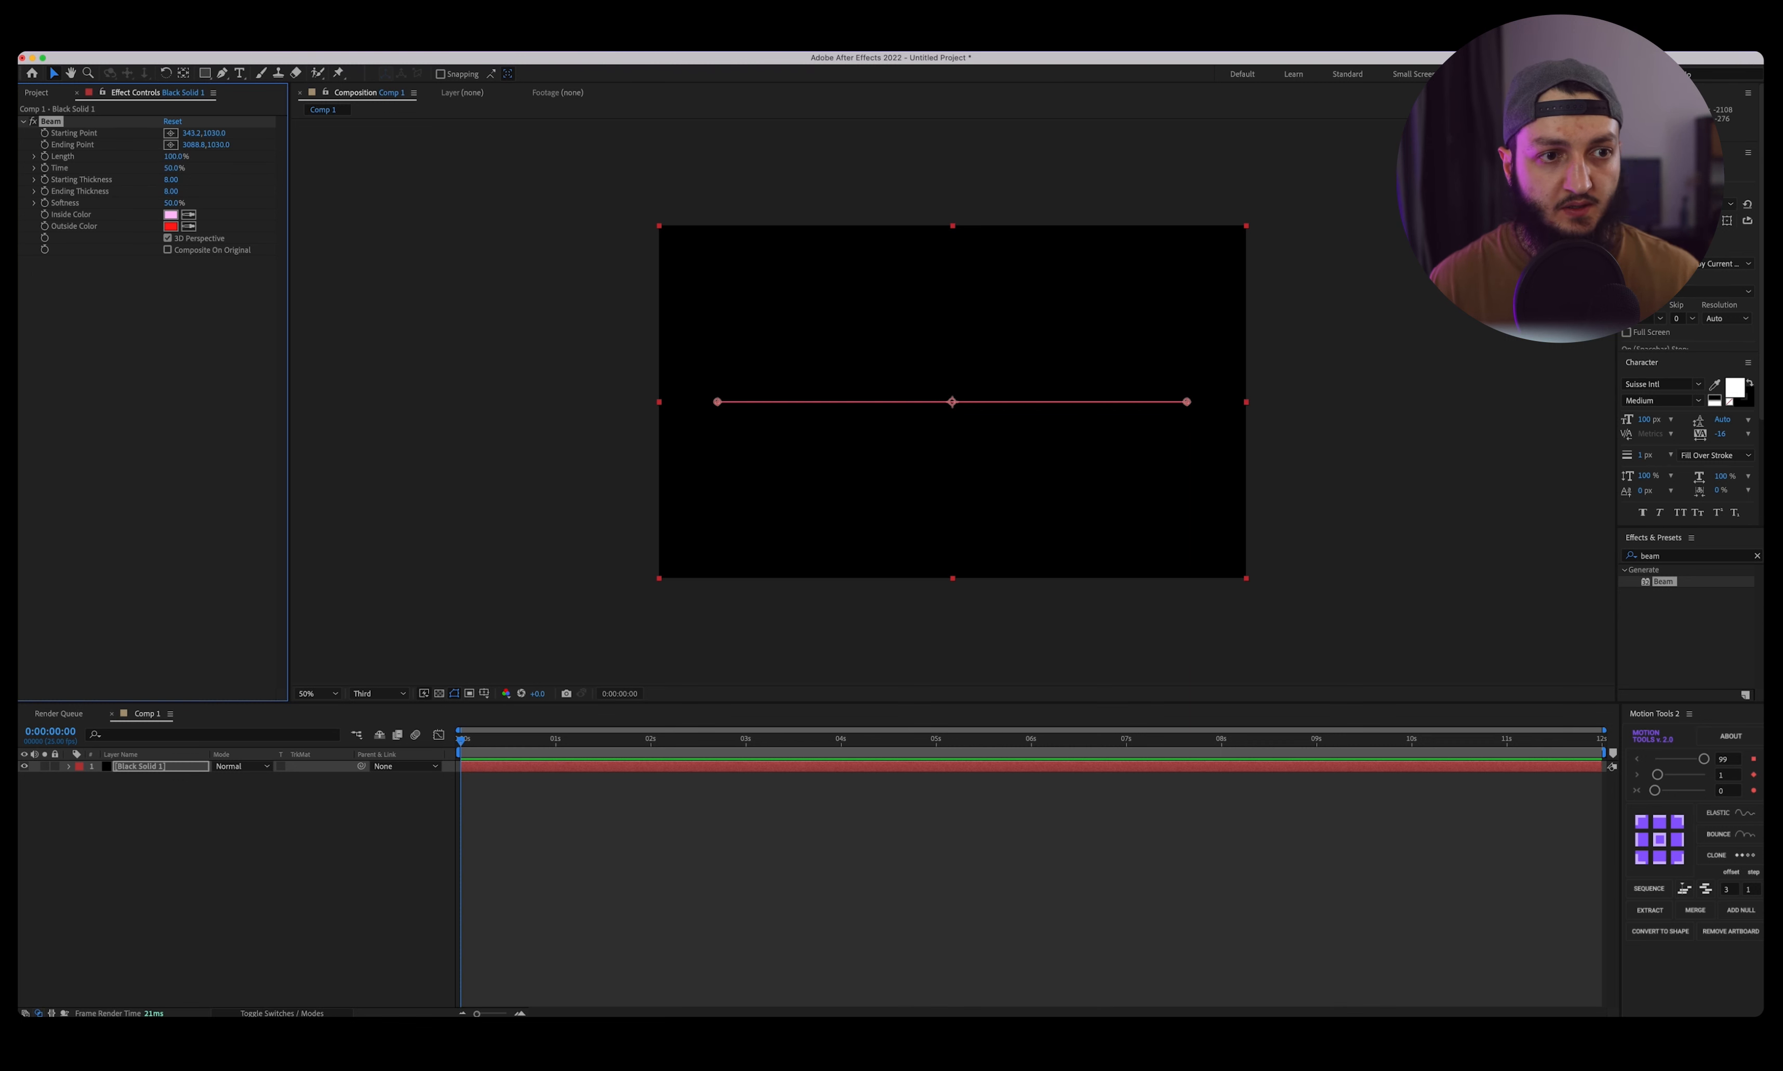
mouse_move(194, 145)
mouse_down()
mouse_move(172, 145)
mouse_move(194, 145)
mouse_up()
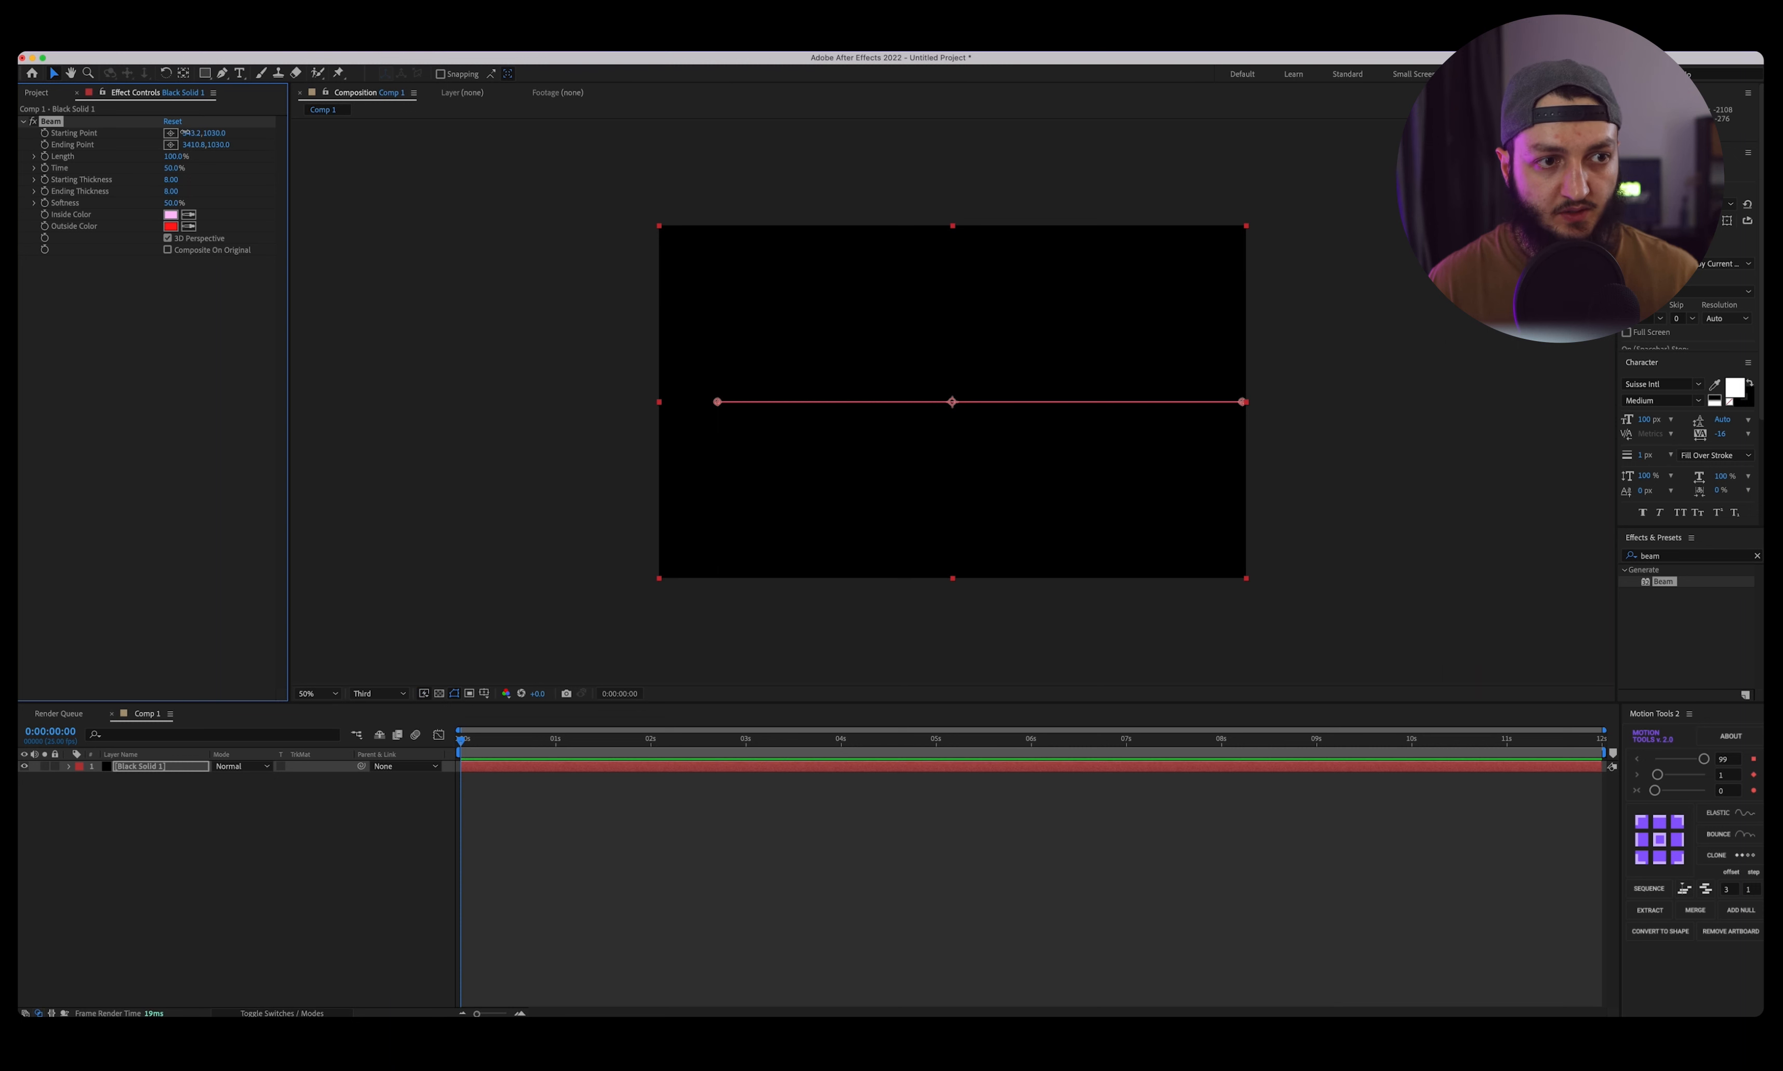
click(187, 133)
text(0)
key(Return)
Look up the composition's width and set the X value of the beam's ending point to 3432.
drag(197, 145, 212, 146)
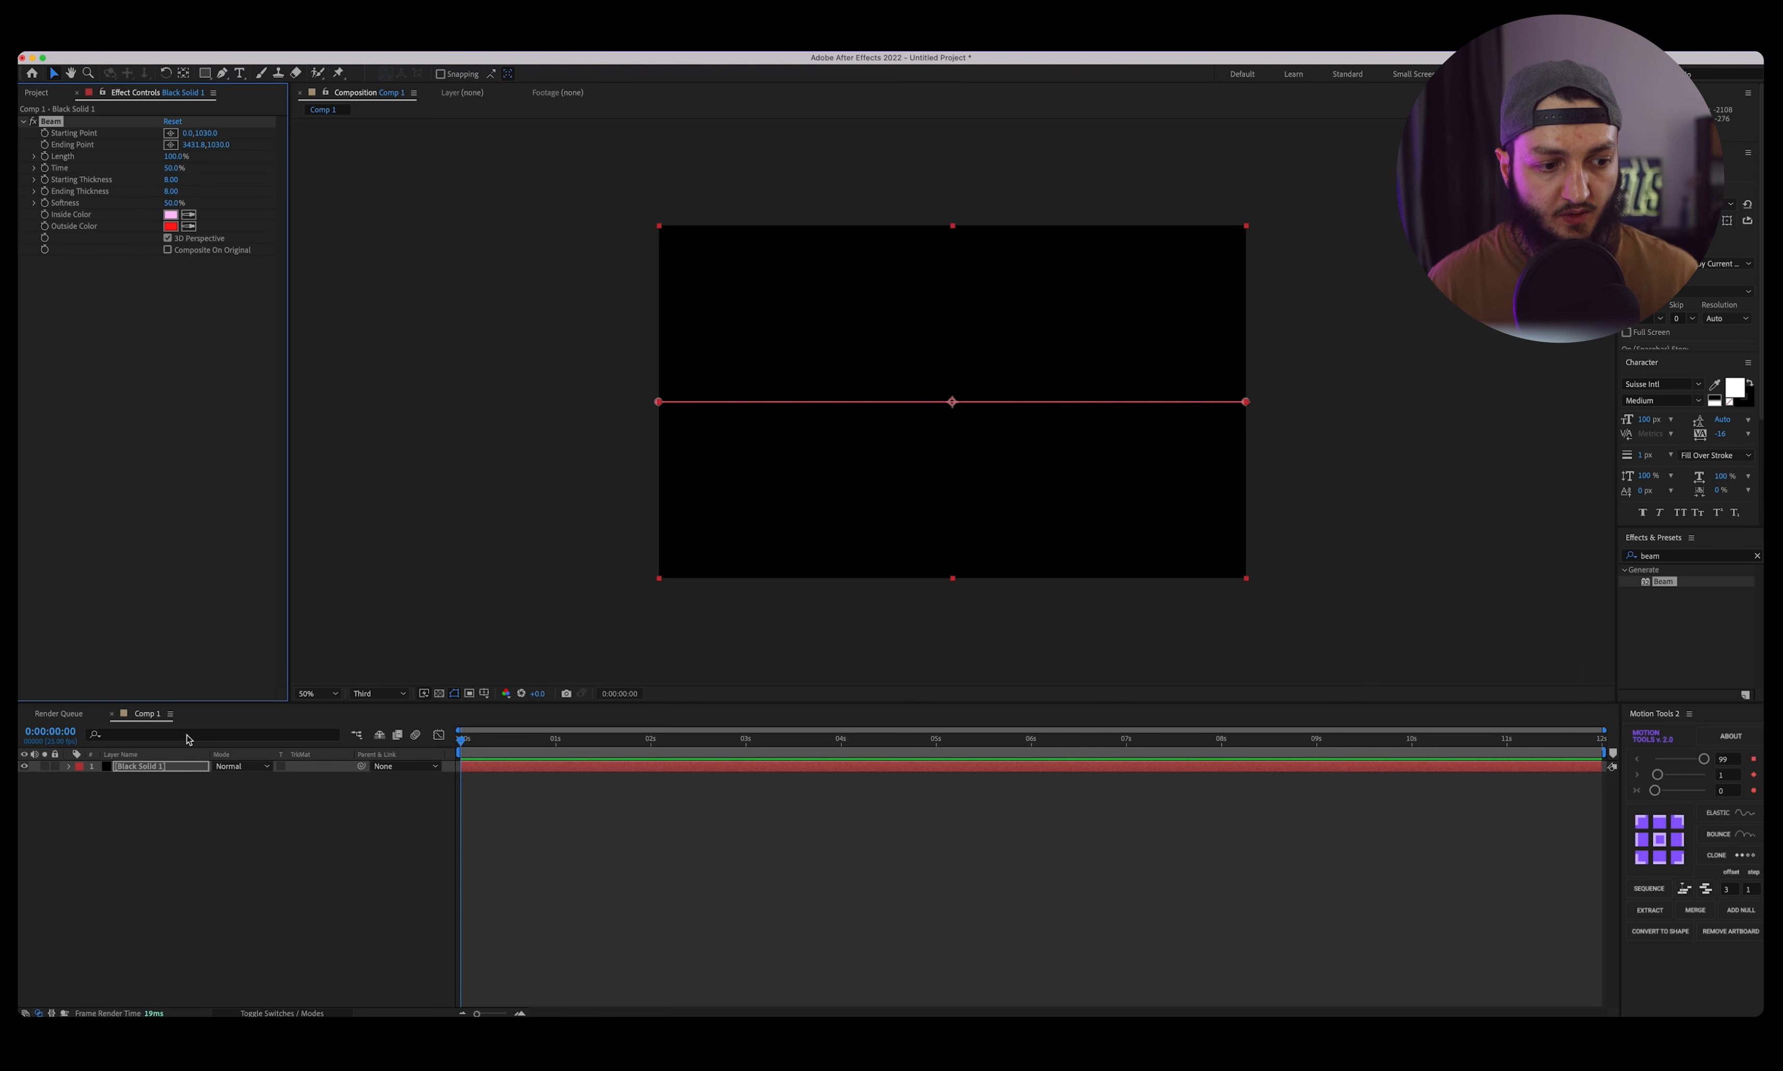
right_click(148, 713)
click(240, 757)
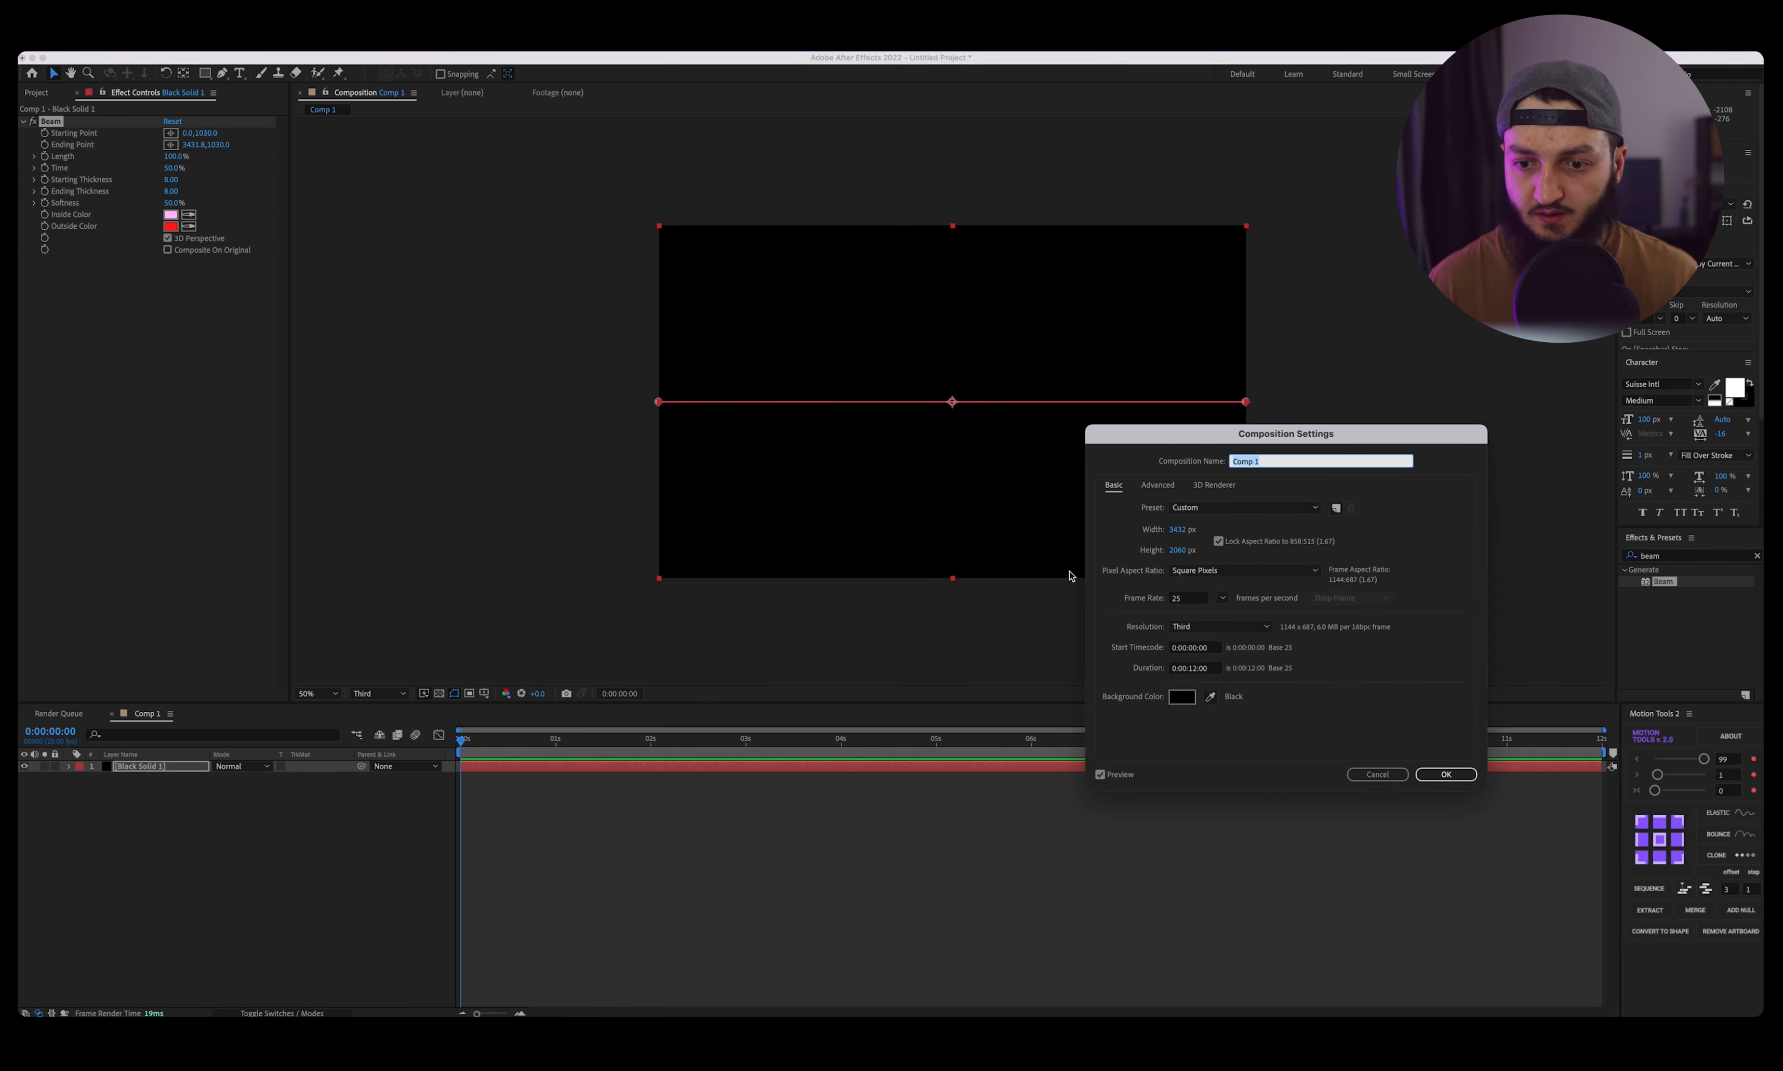
click(1176, 531)
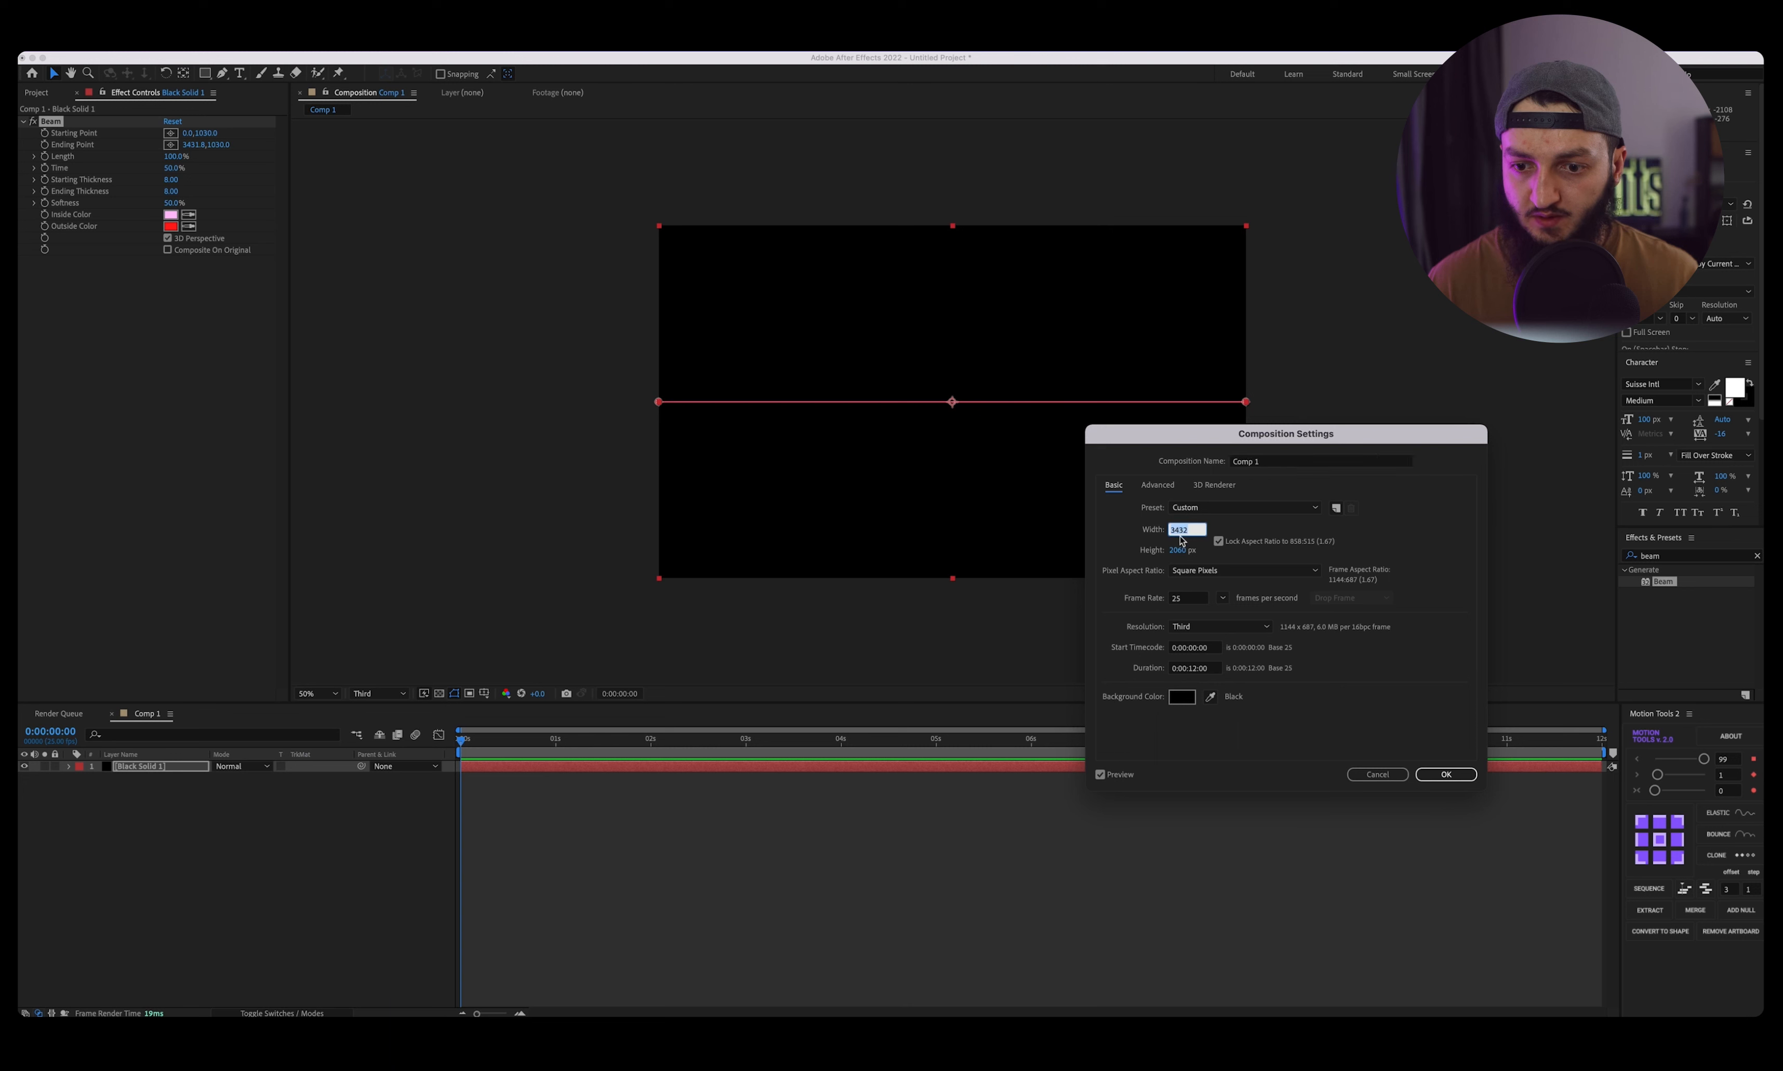
click(1393, 775)
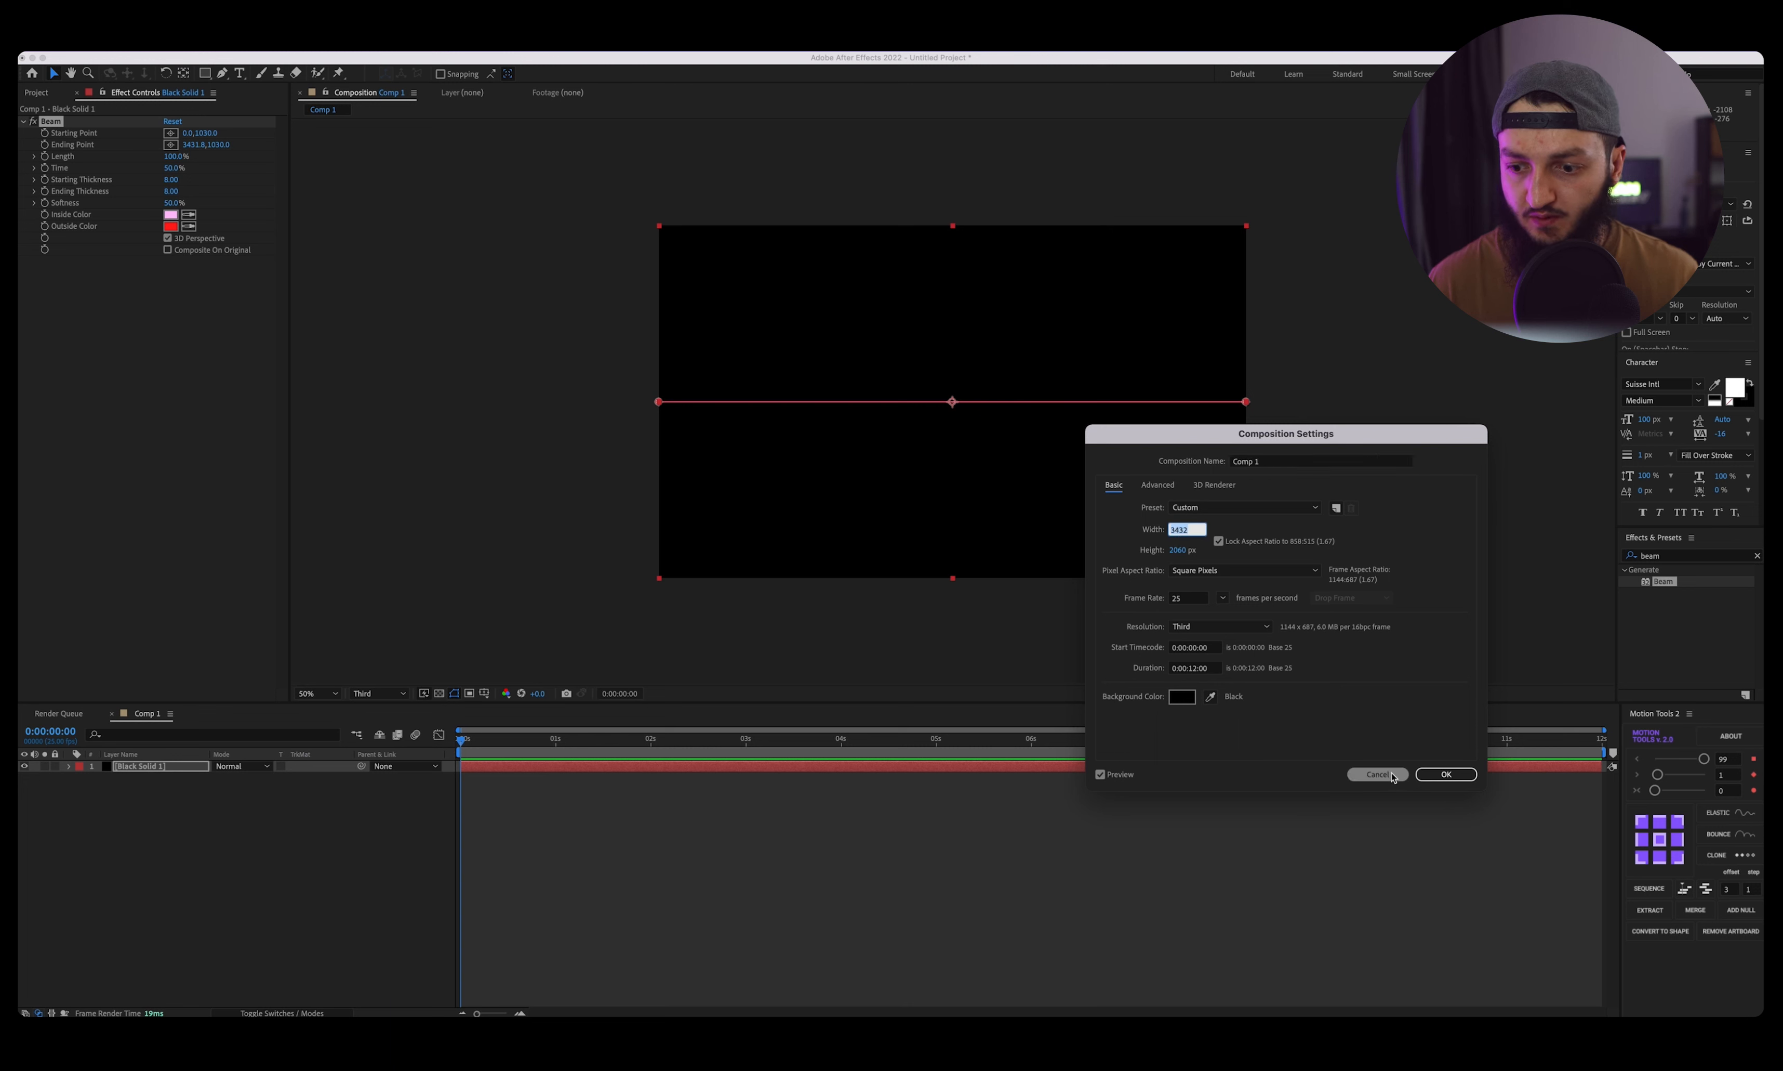
click(197, 146)
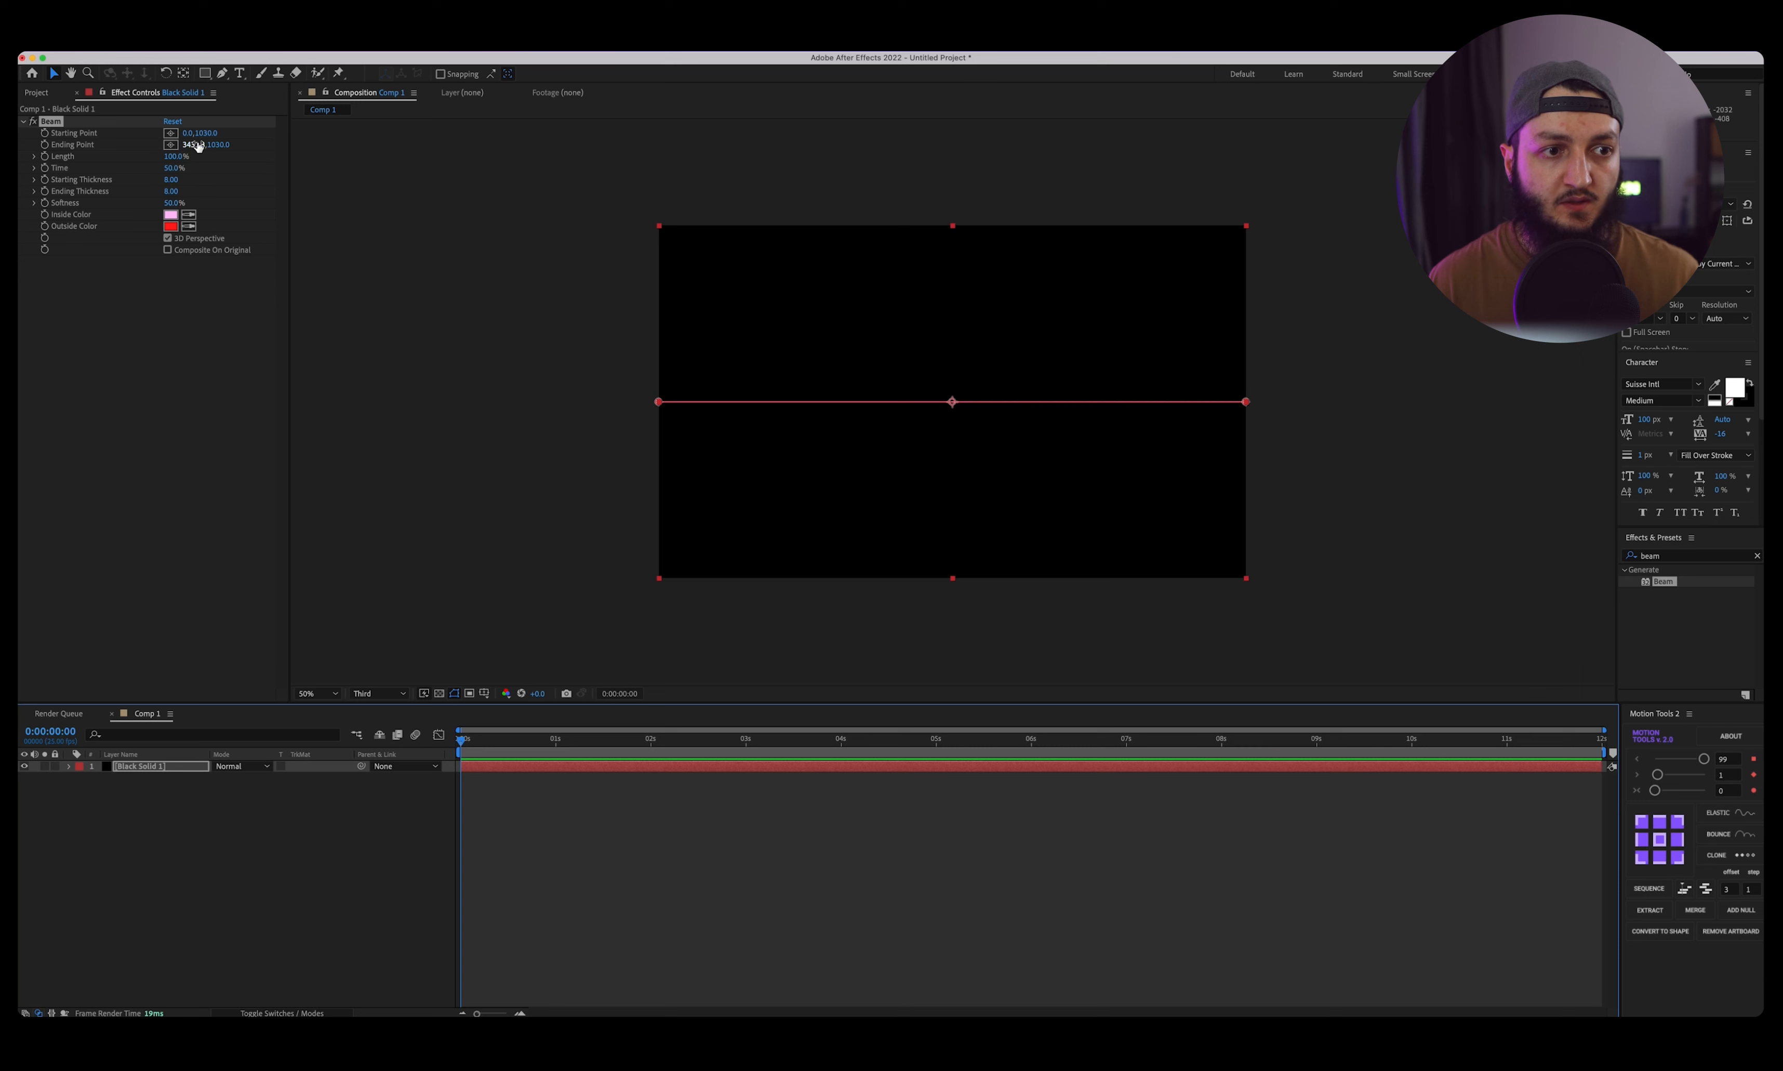
text(3432)
key(Return)
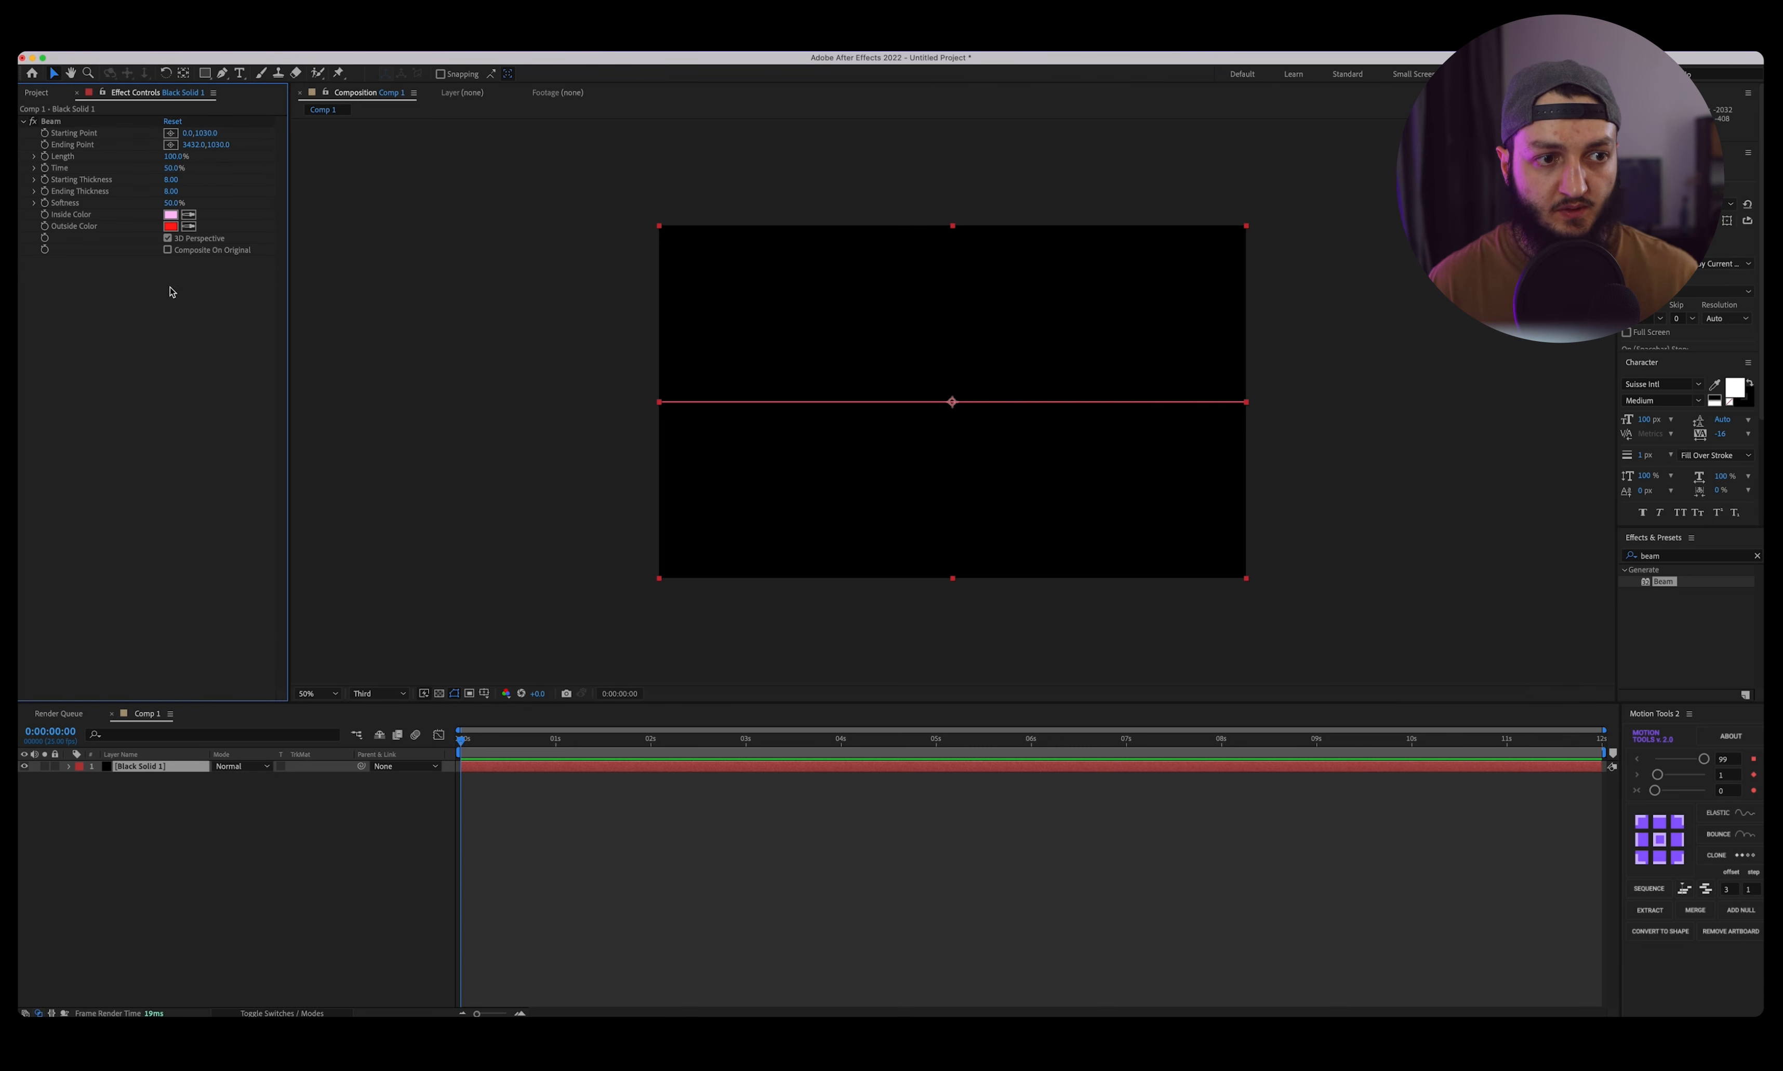
Change the beam's outside color to blue 1950FF and its inside color to light blue 61BFFF.
click(171, 226)
drag(1190, 793, 1190, 779)
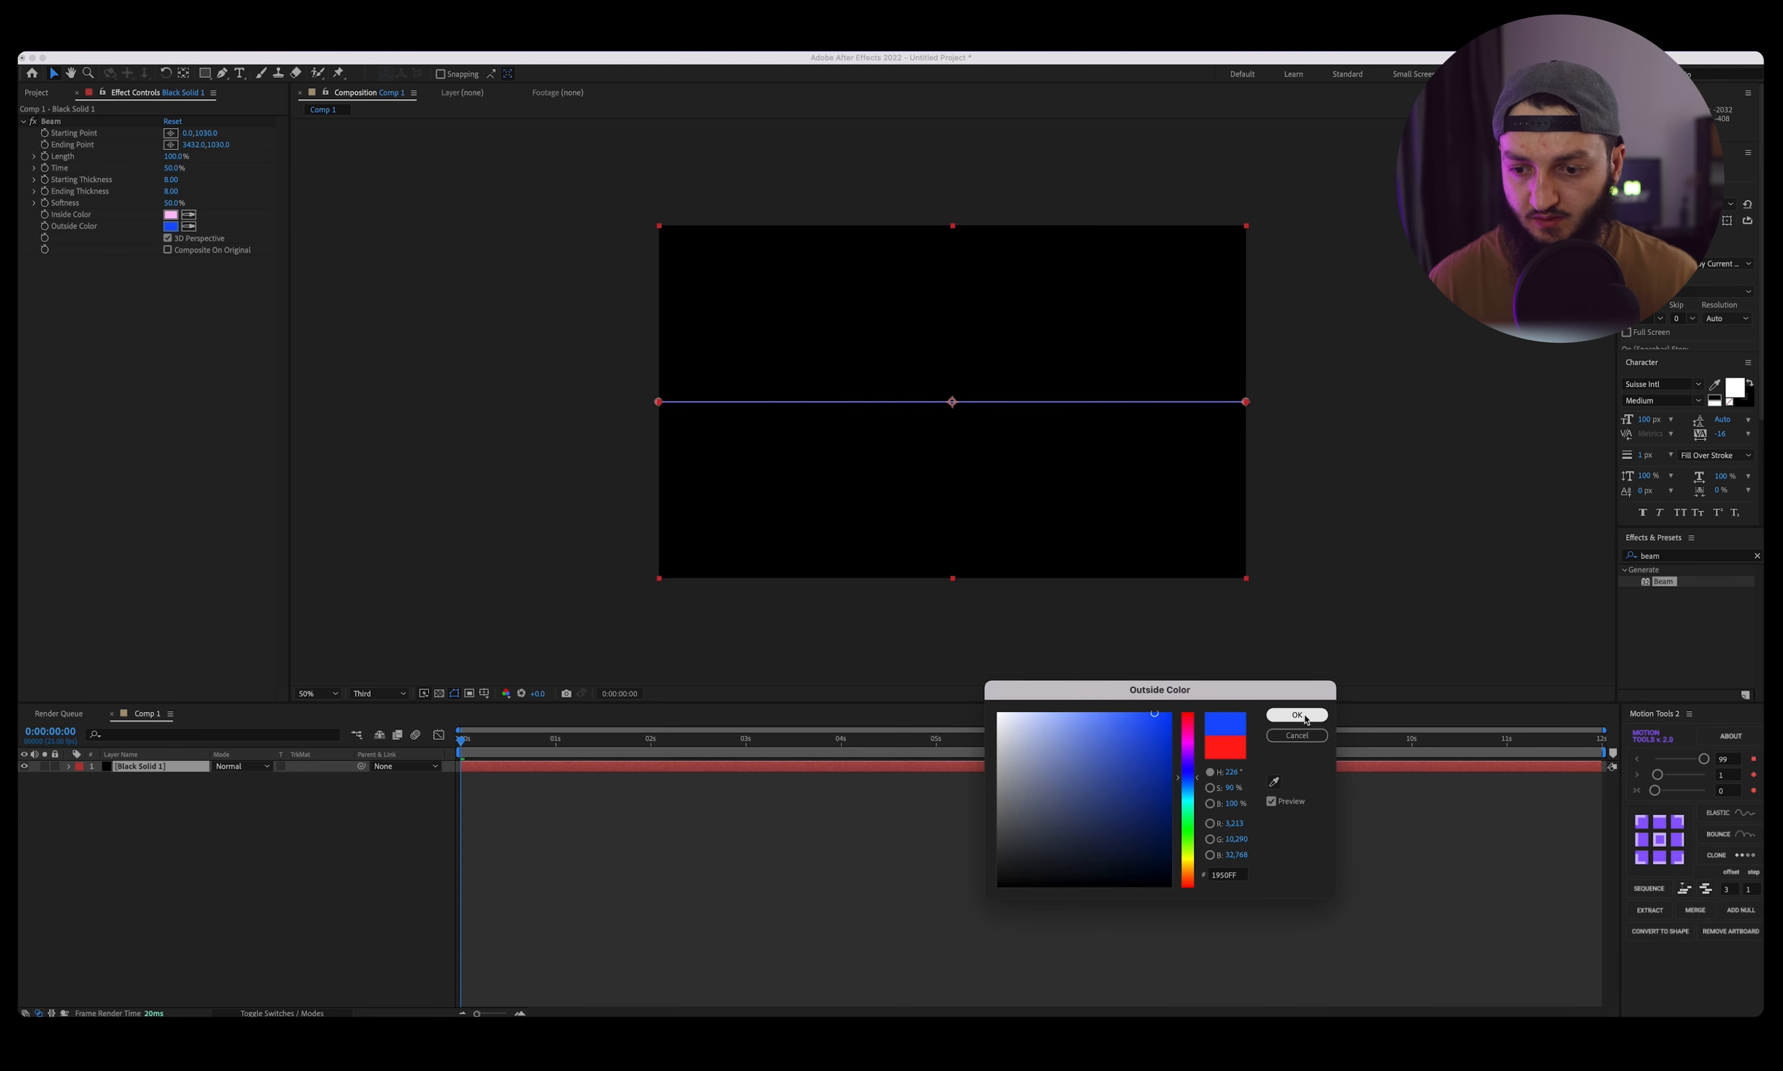
click(1301, 716)
click(170, 215)
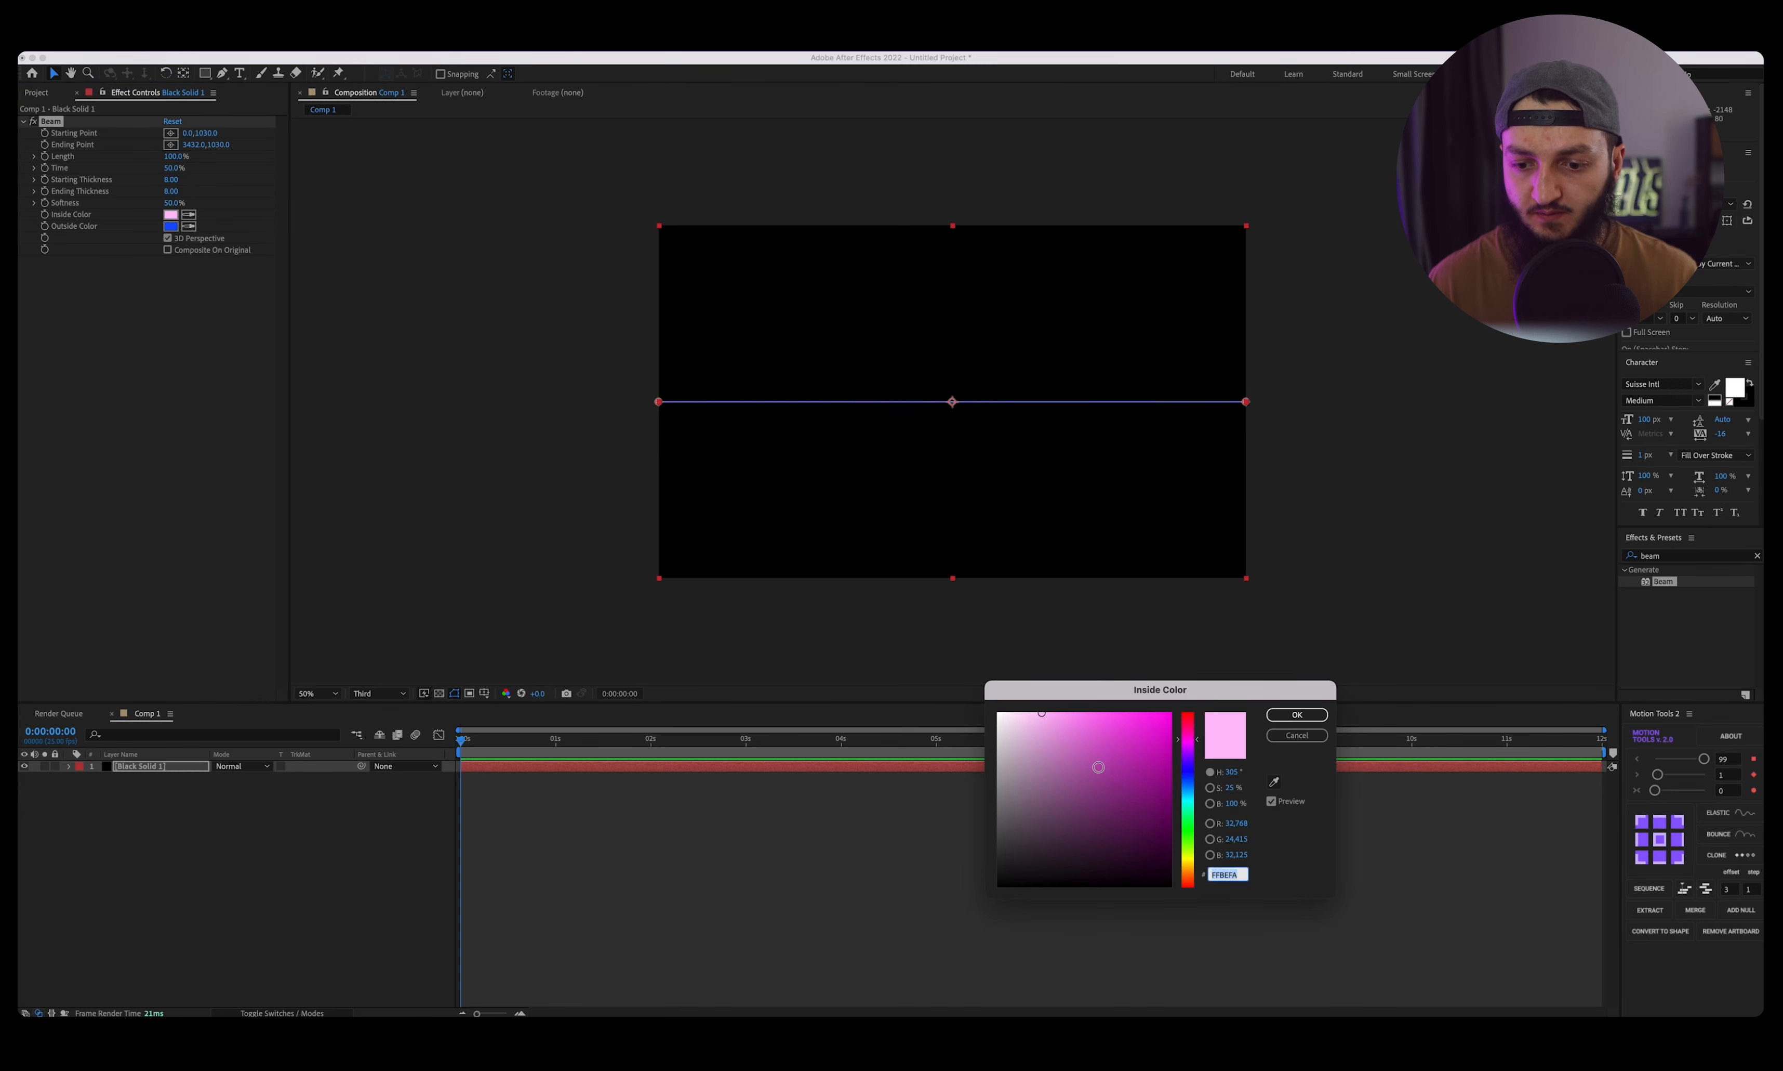
drag(1187, 791, 1187, 788)
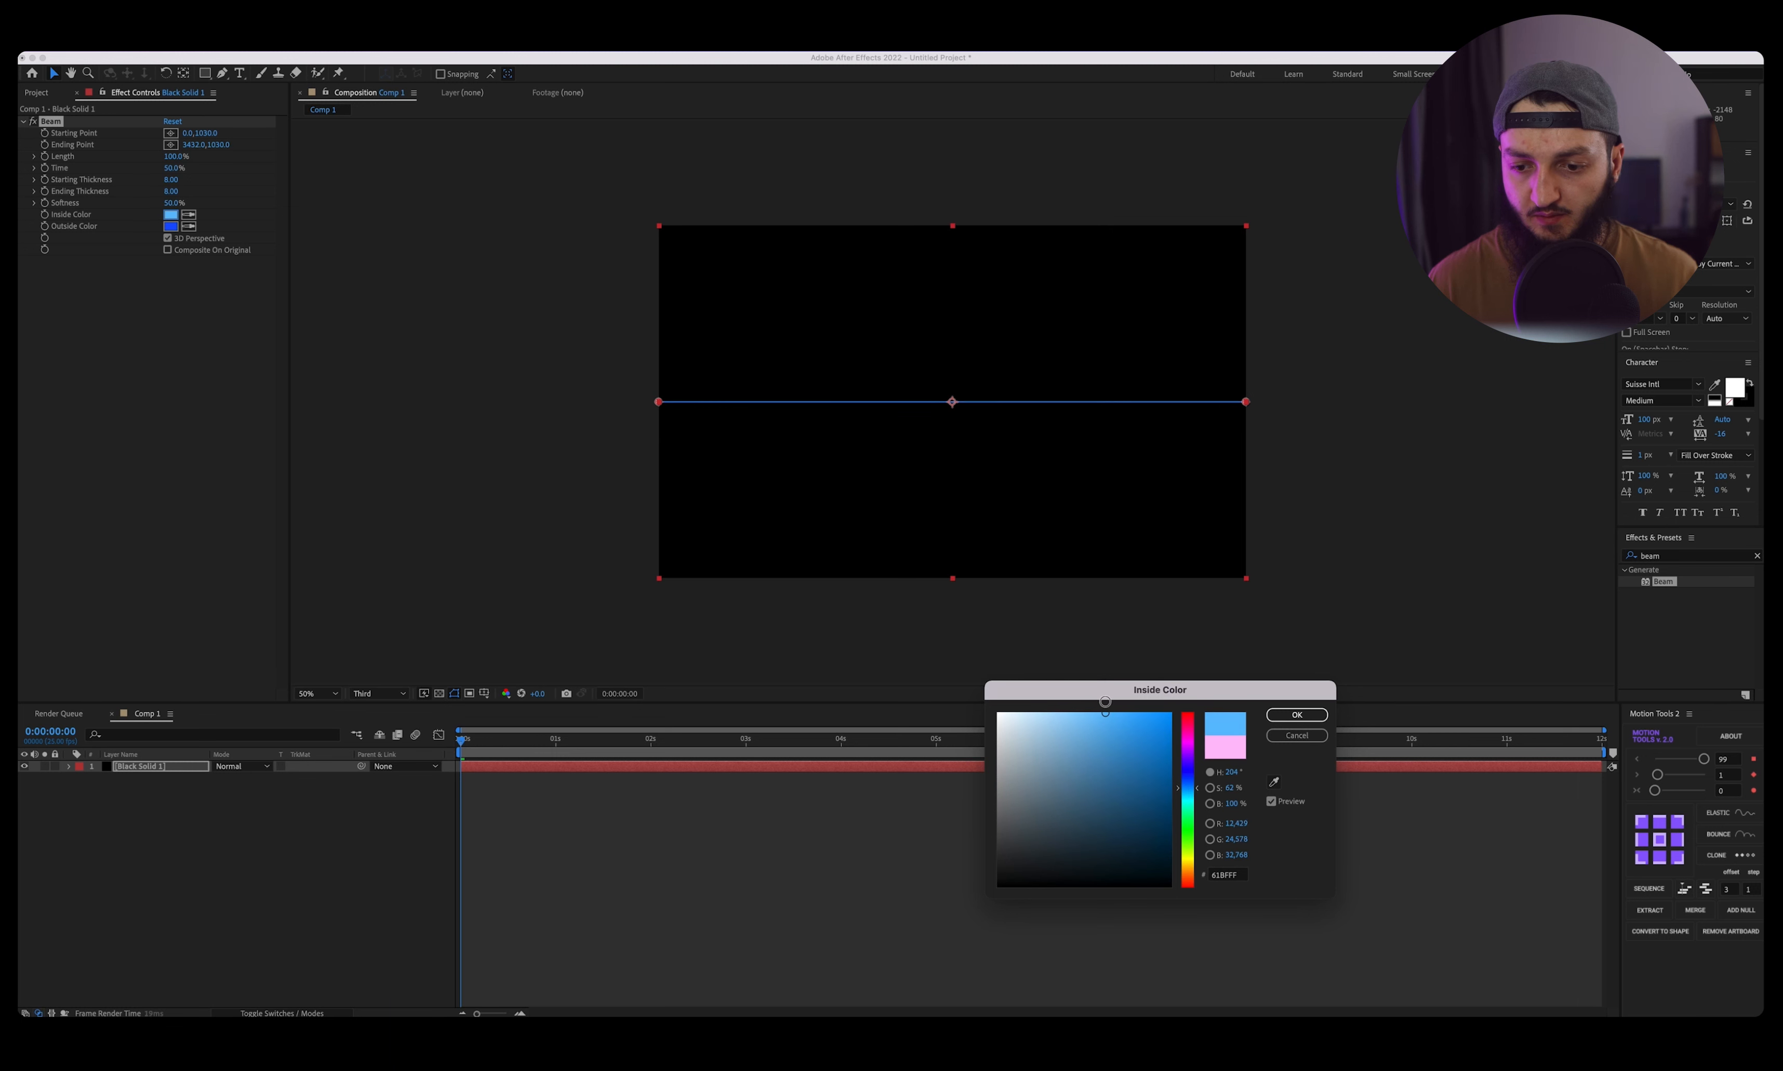
click(1297, 714)
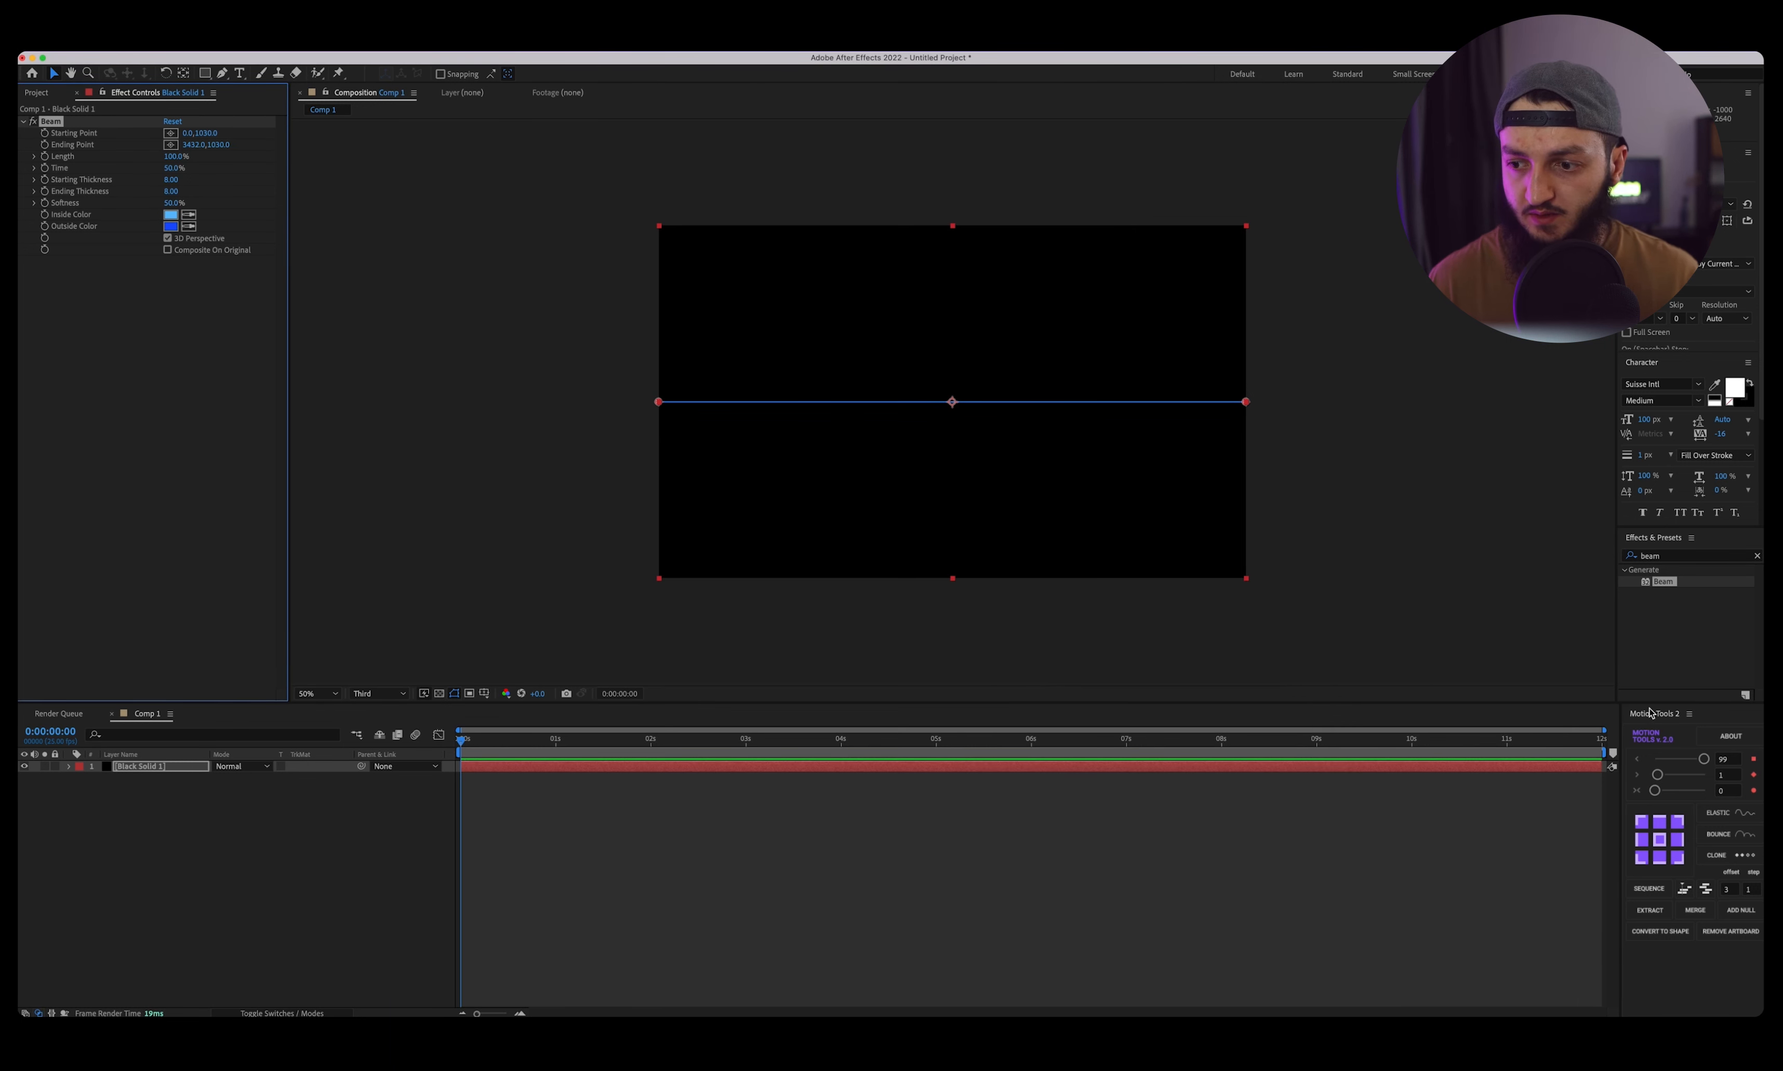
Find the Displacement Map effect and apply it to the solid with the beam.
click(1673, 558)
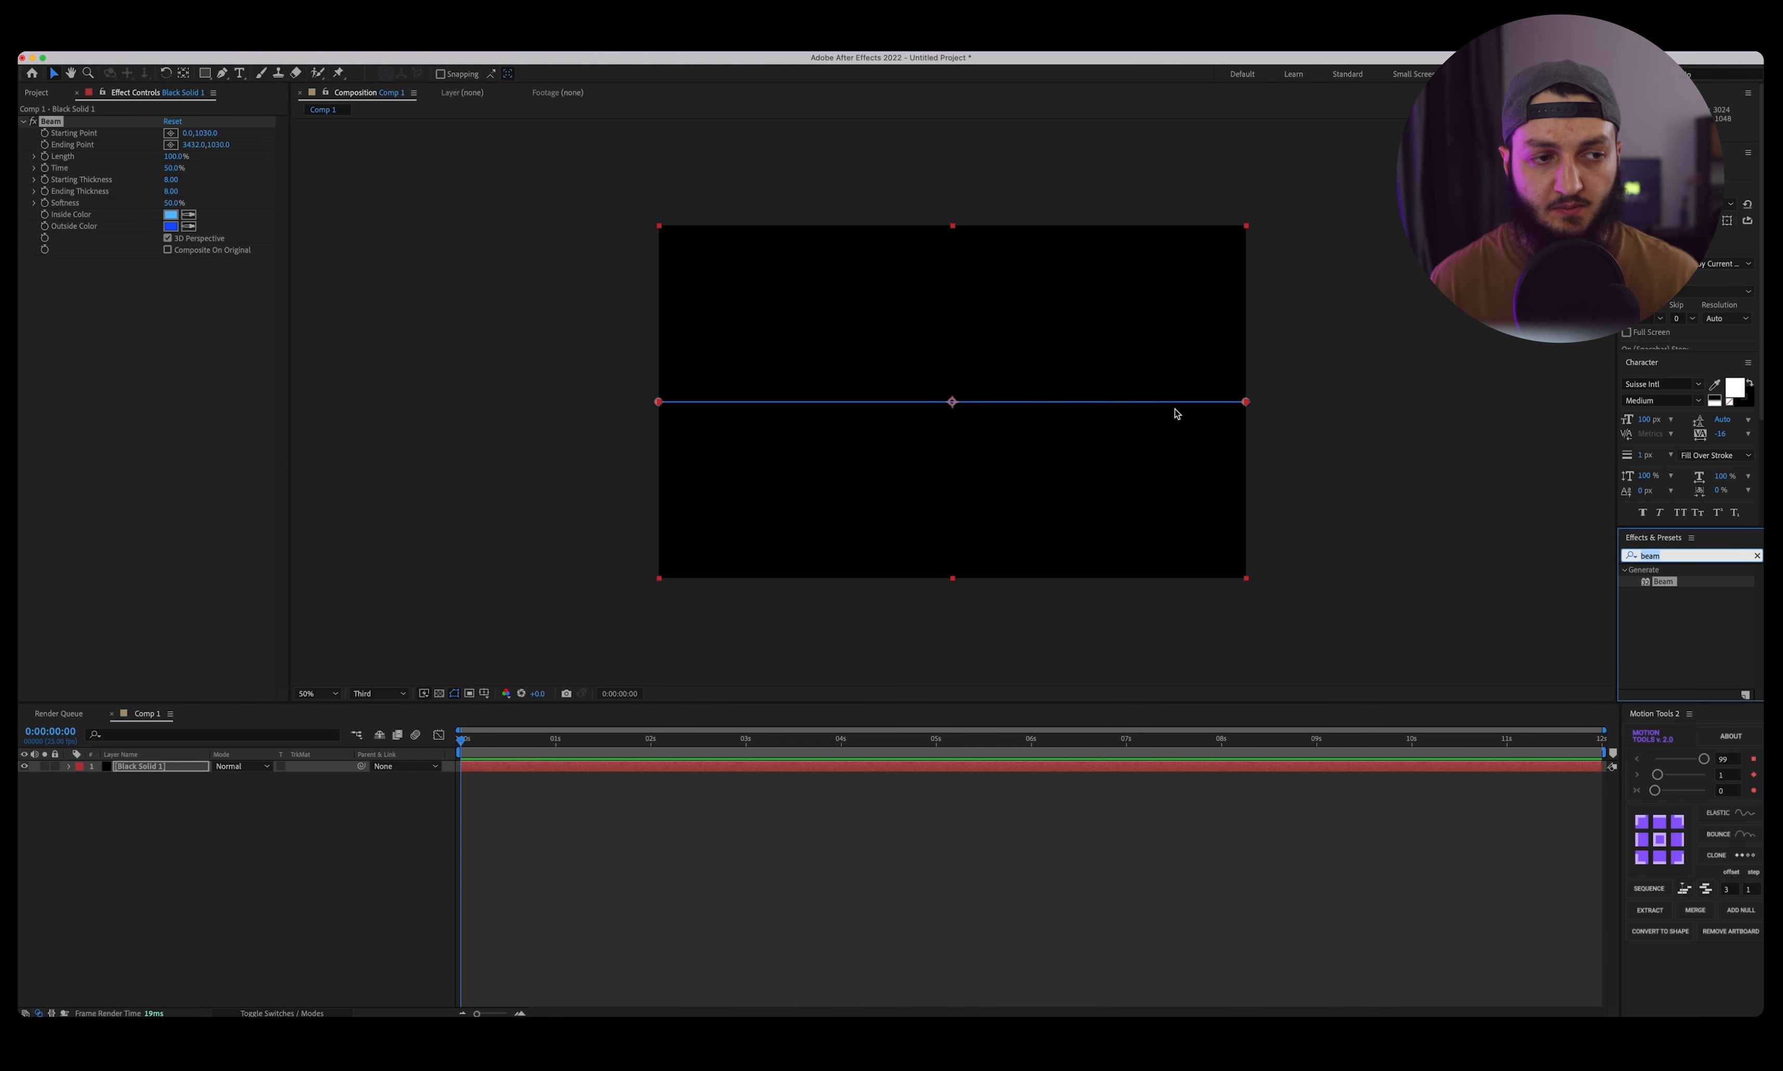
click(1733, 555)
text(d)
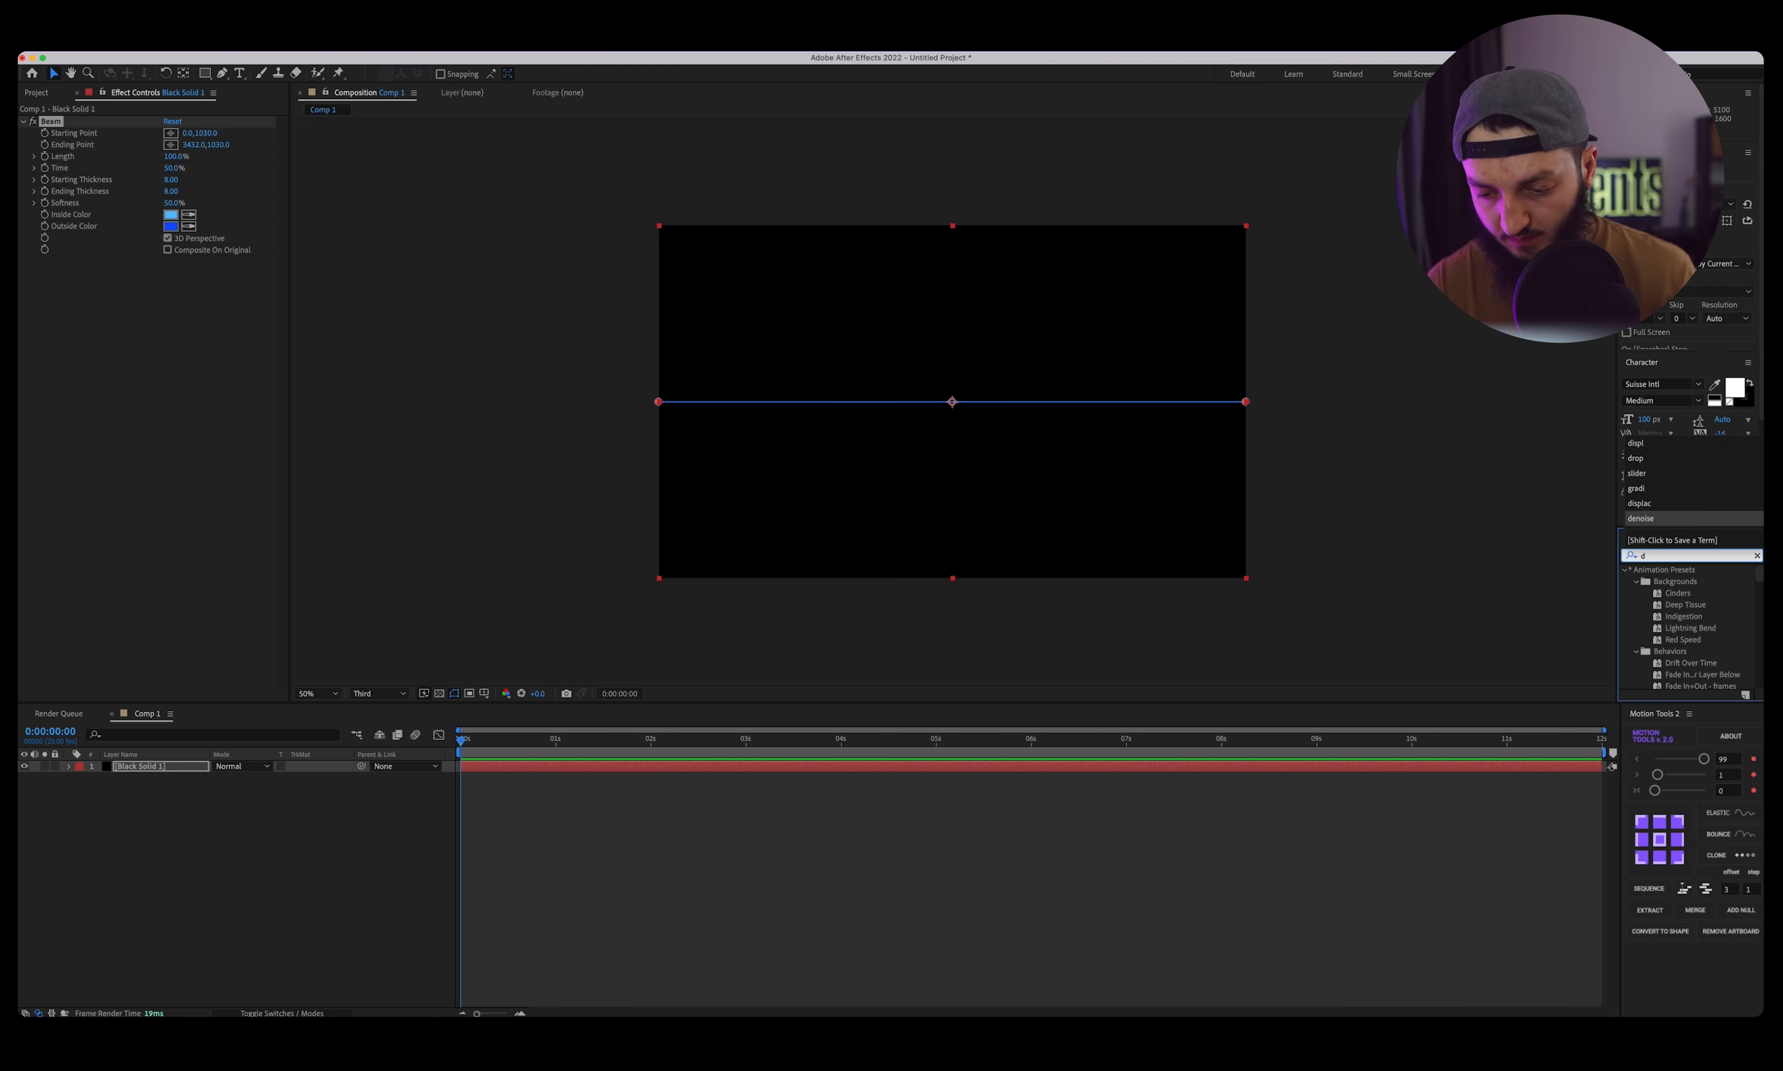
text(ispl)
click(1699, 631)
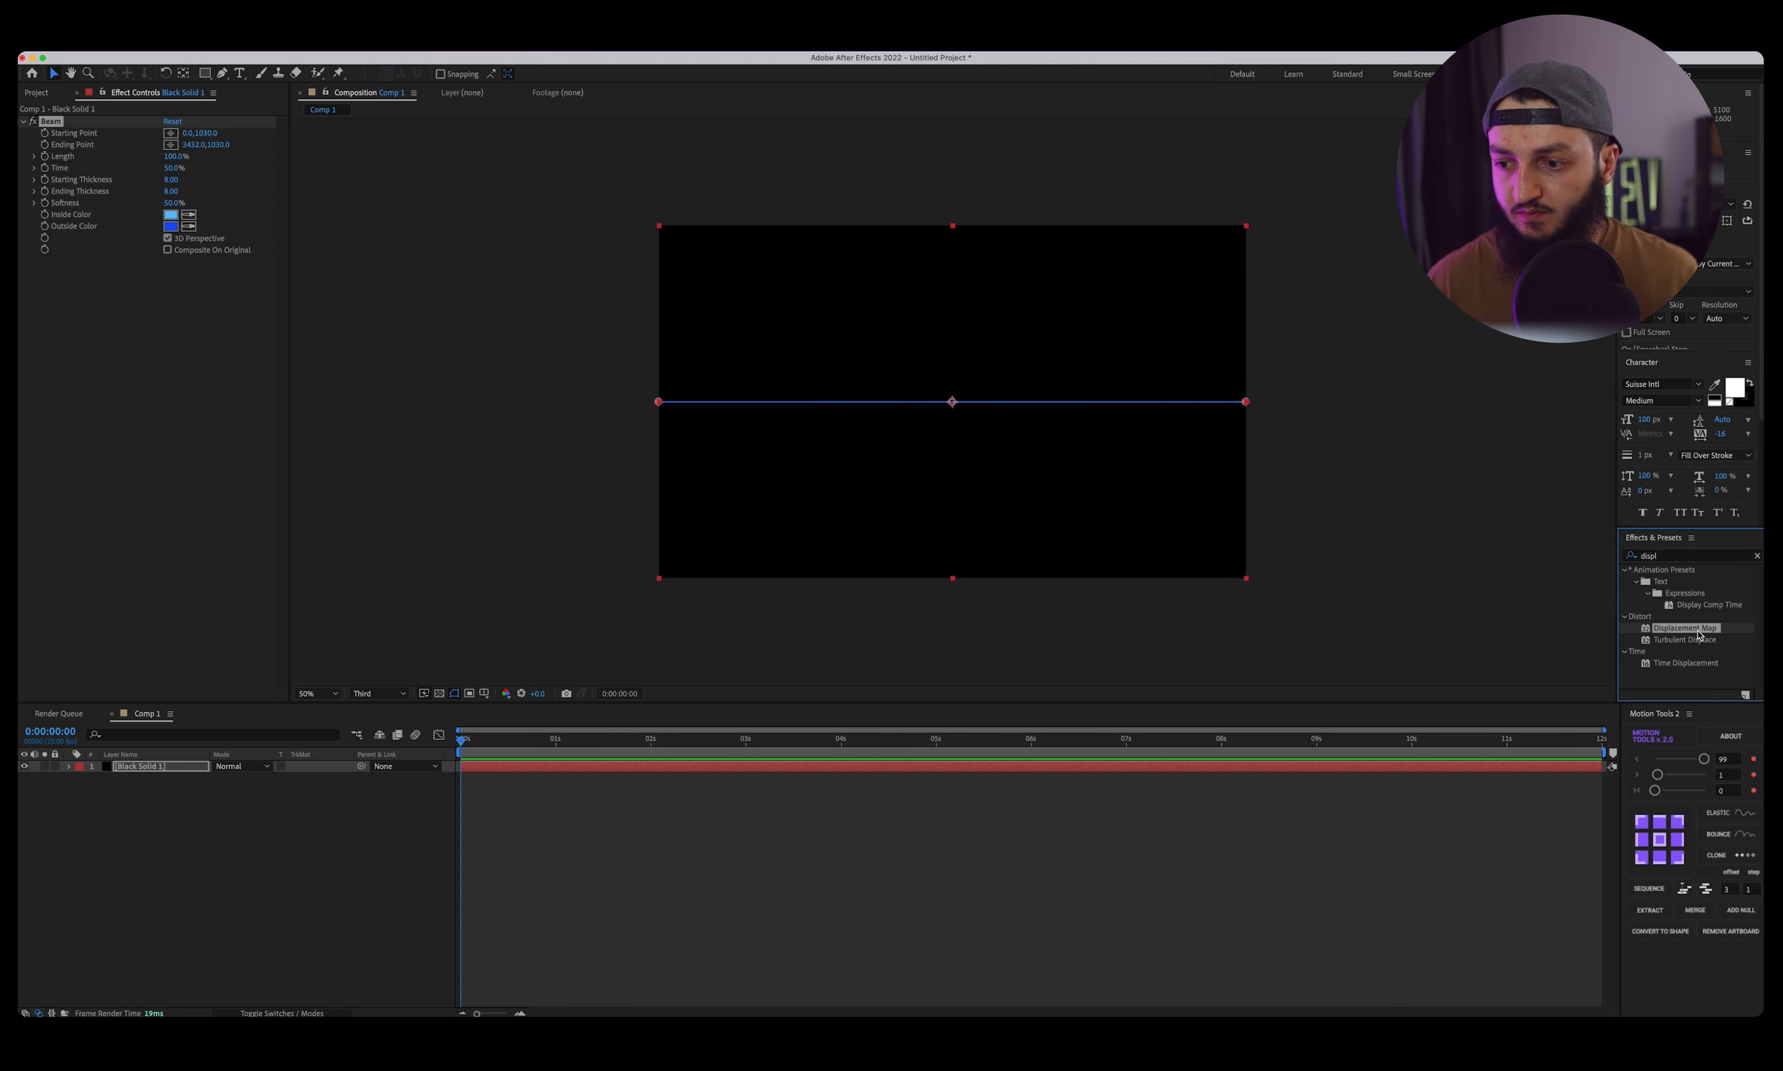
drag(1700, 632, 980, 456)
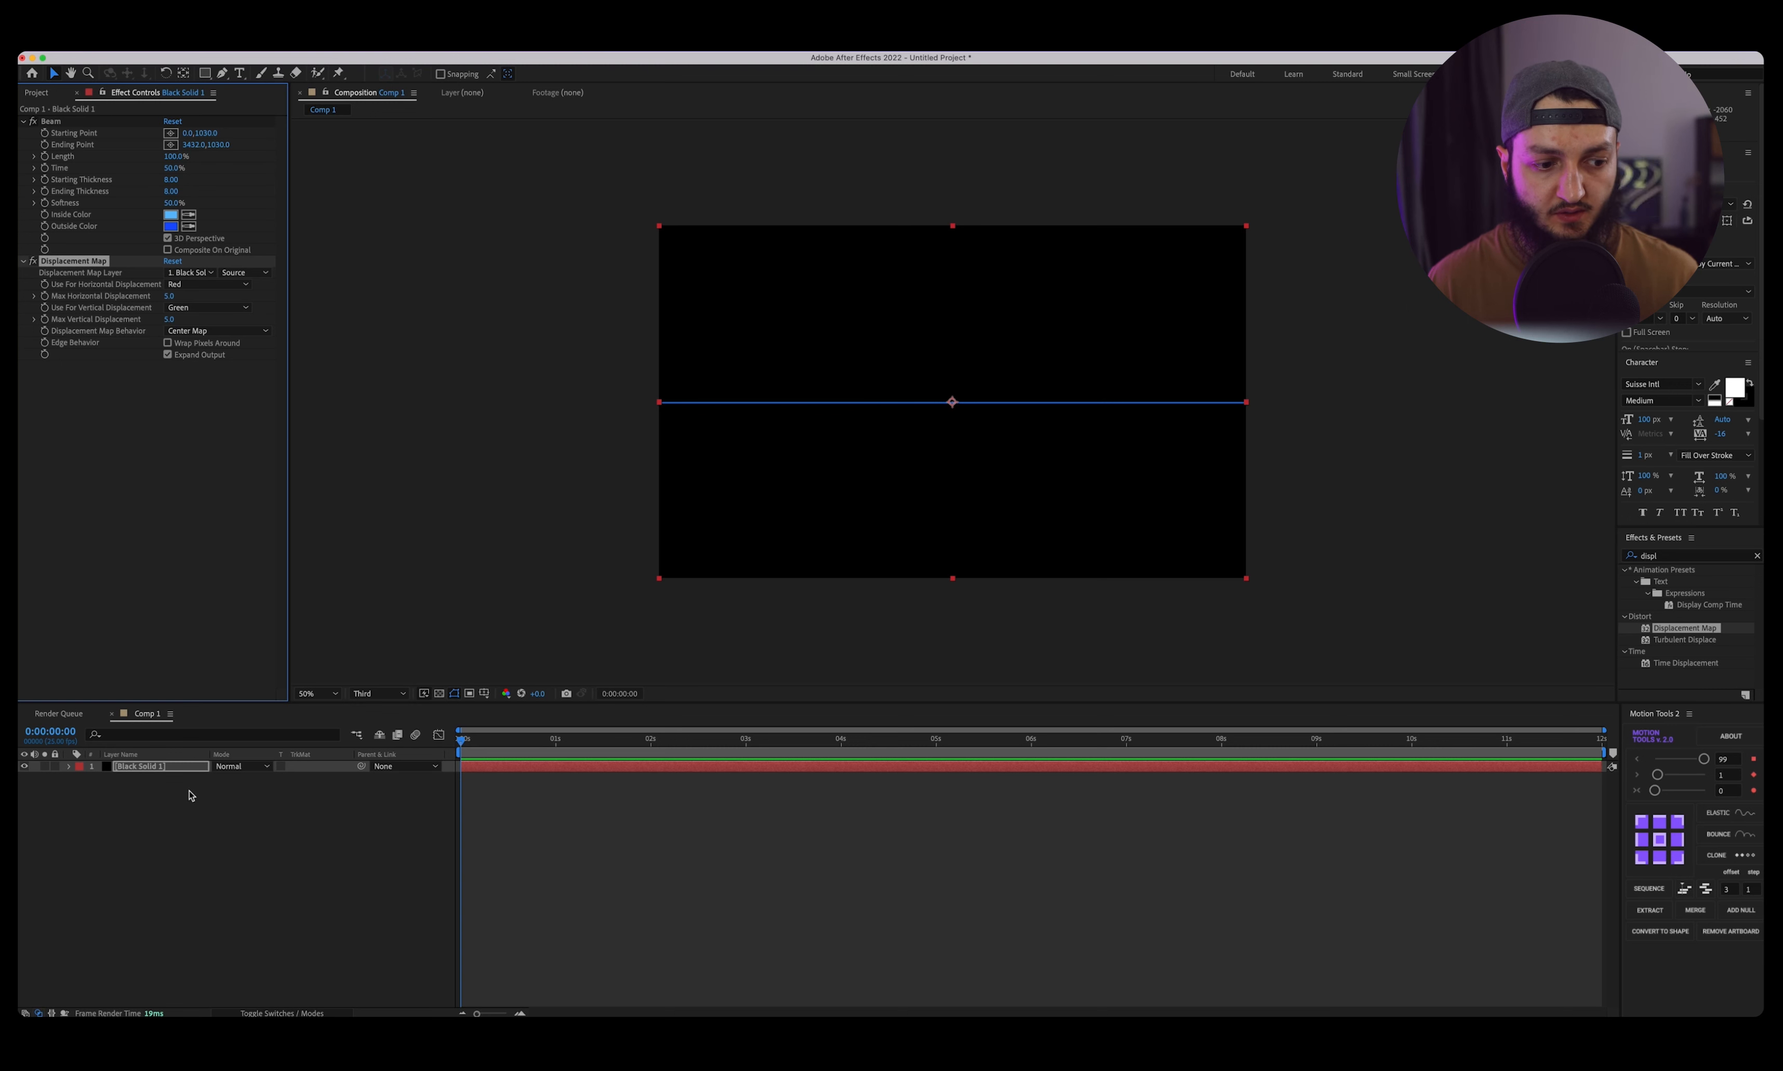
Create a second composition-sized black solid named "mask".
click(176, 819)
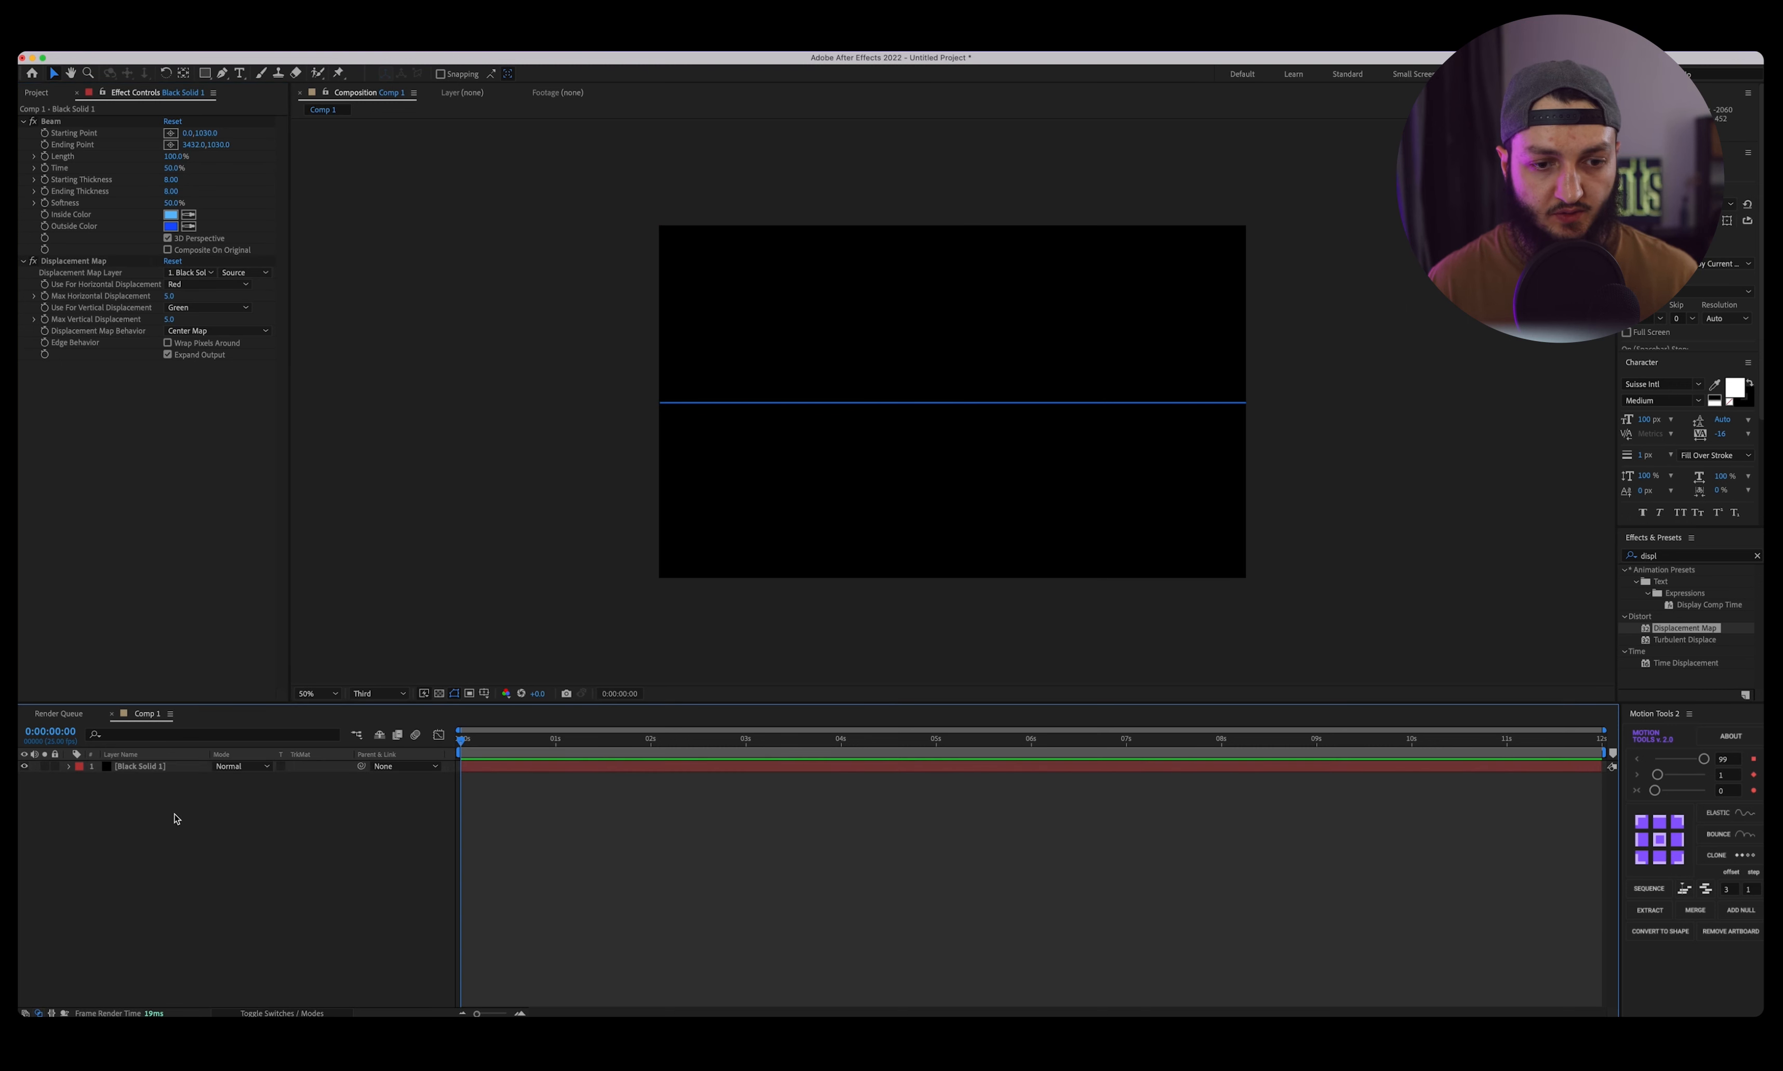
click(74, 263)
right_click(180, 822)
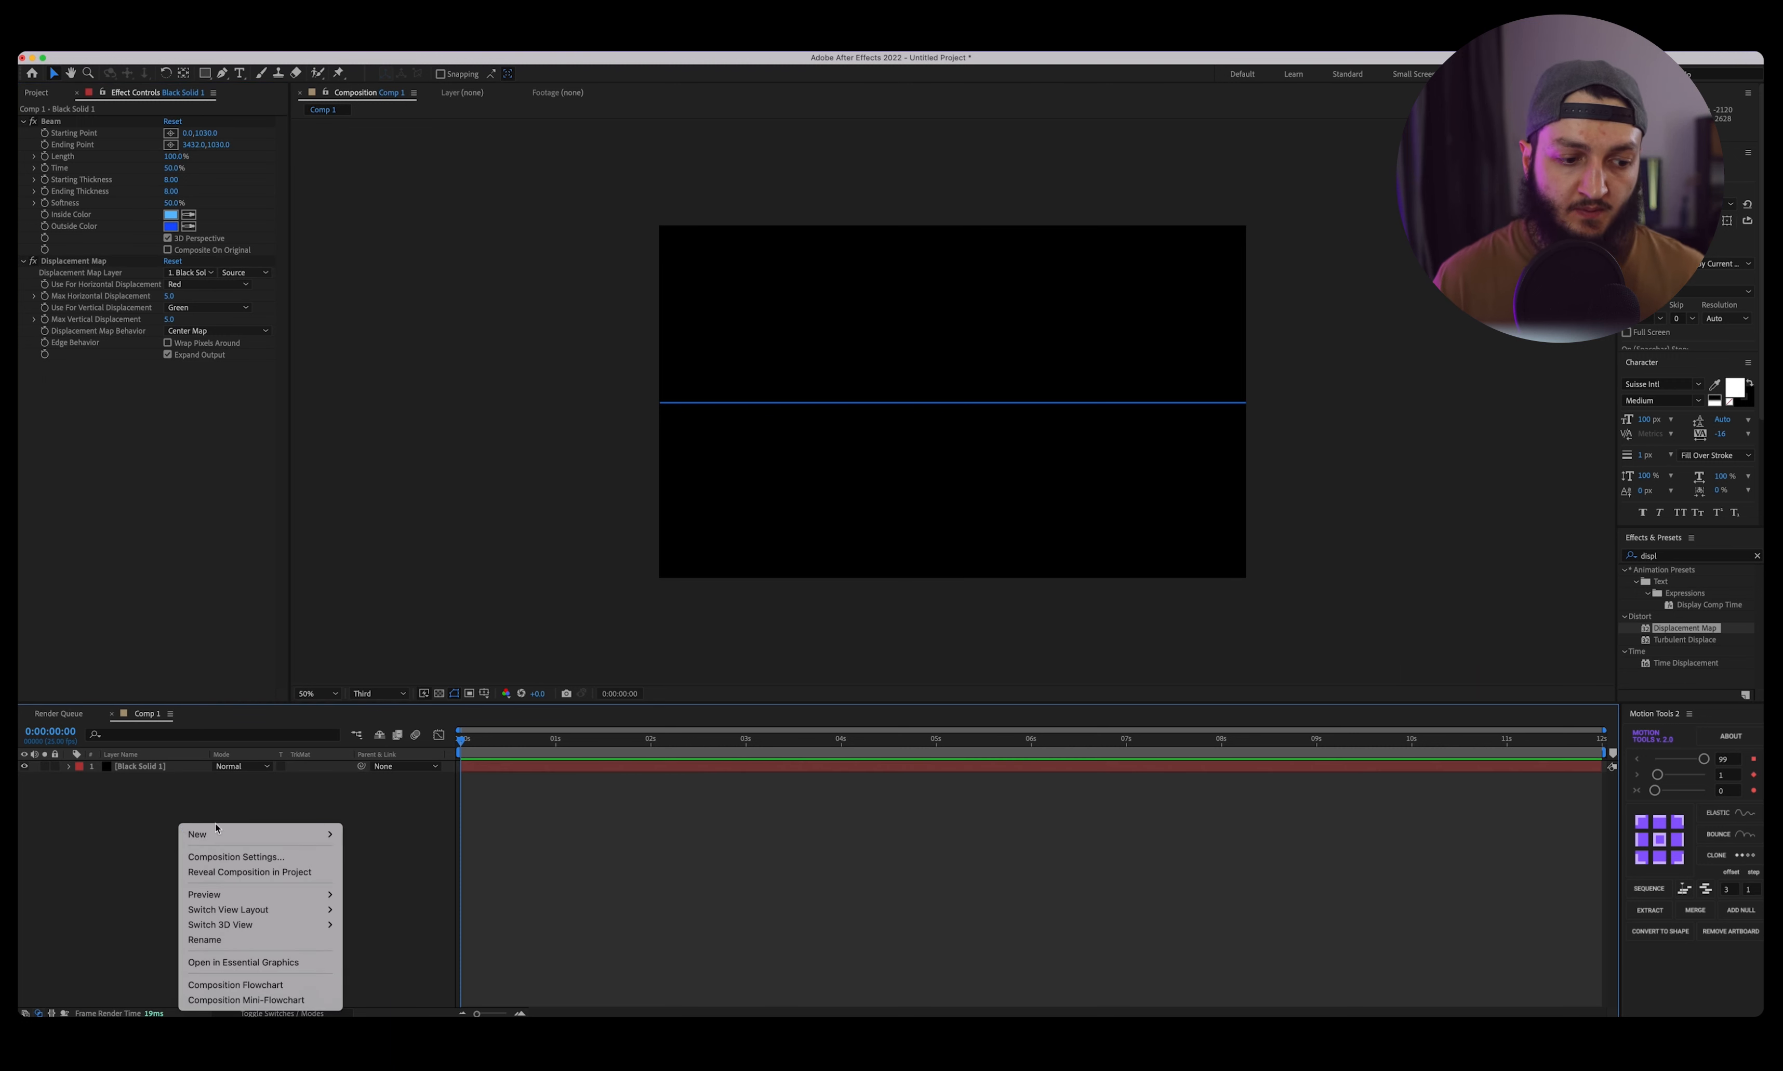
mouse_move(260, 839)
click(362, 871)
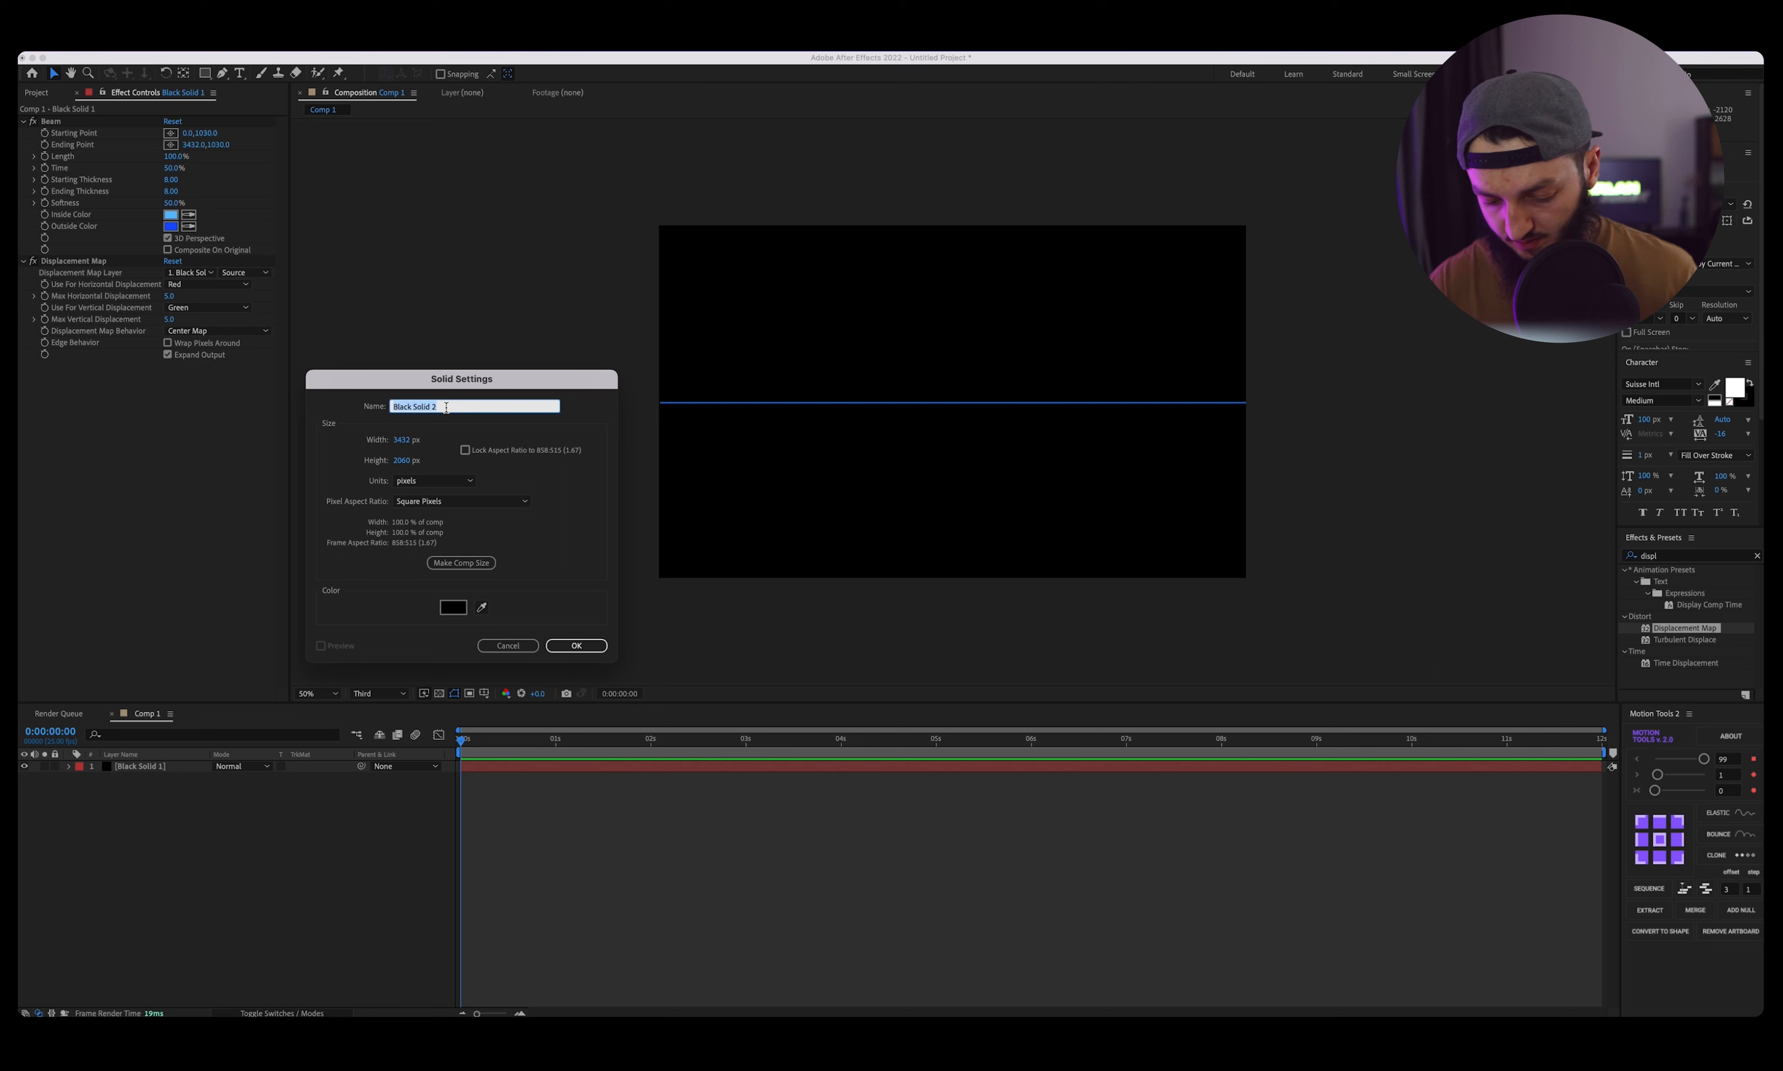
text(m)
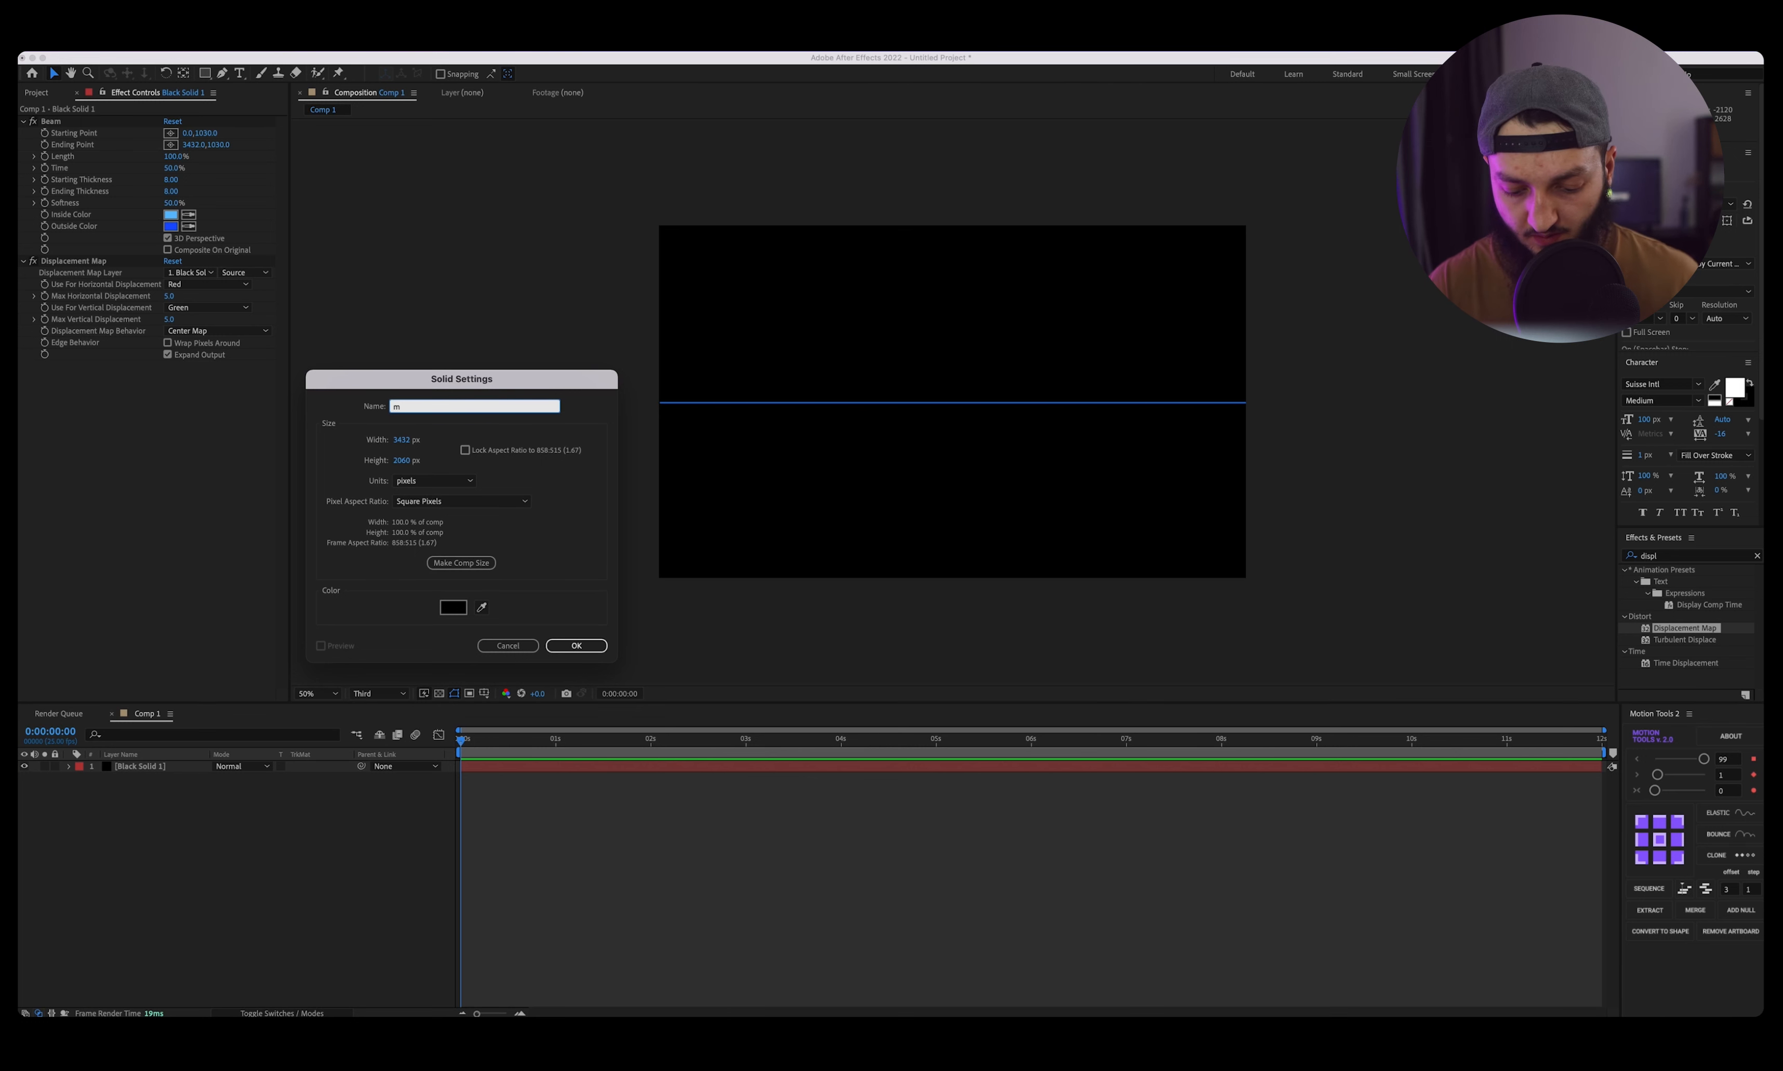
text(ask)
key(Return)
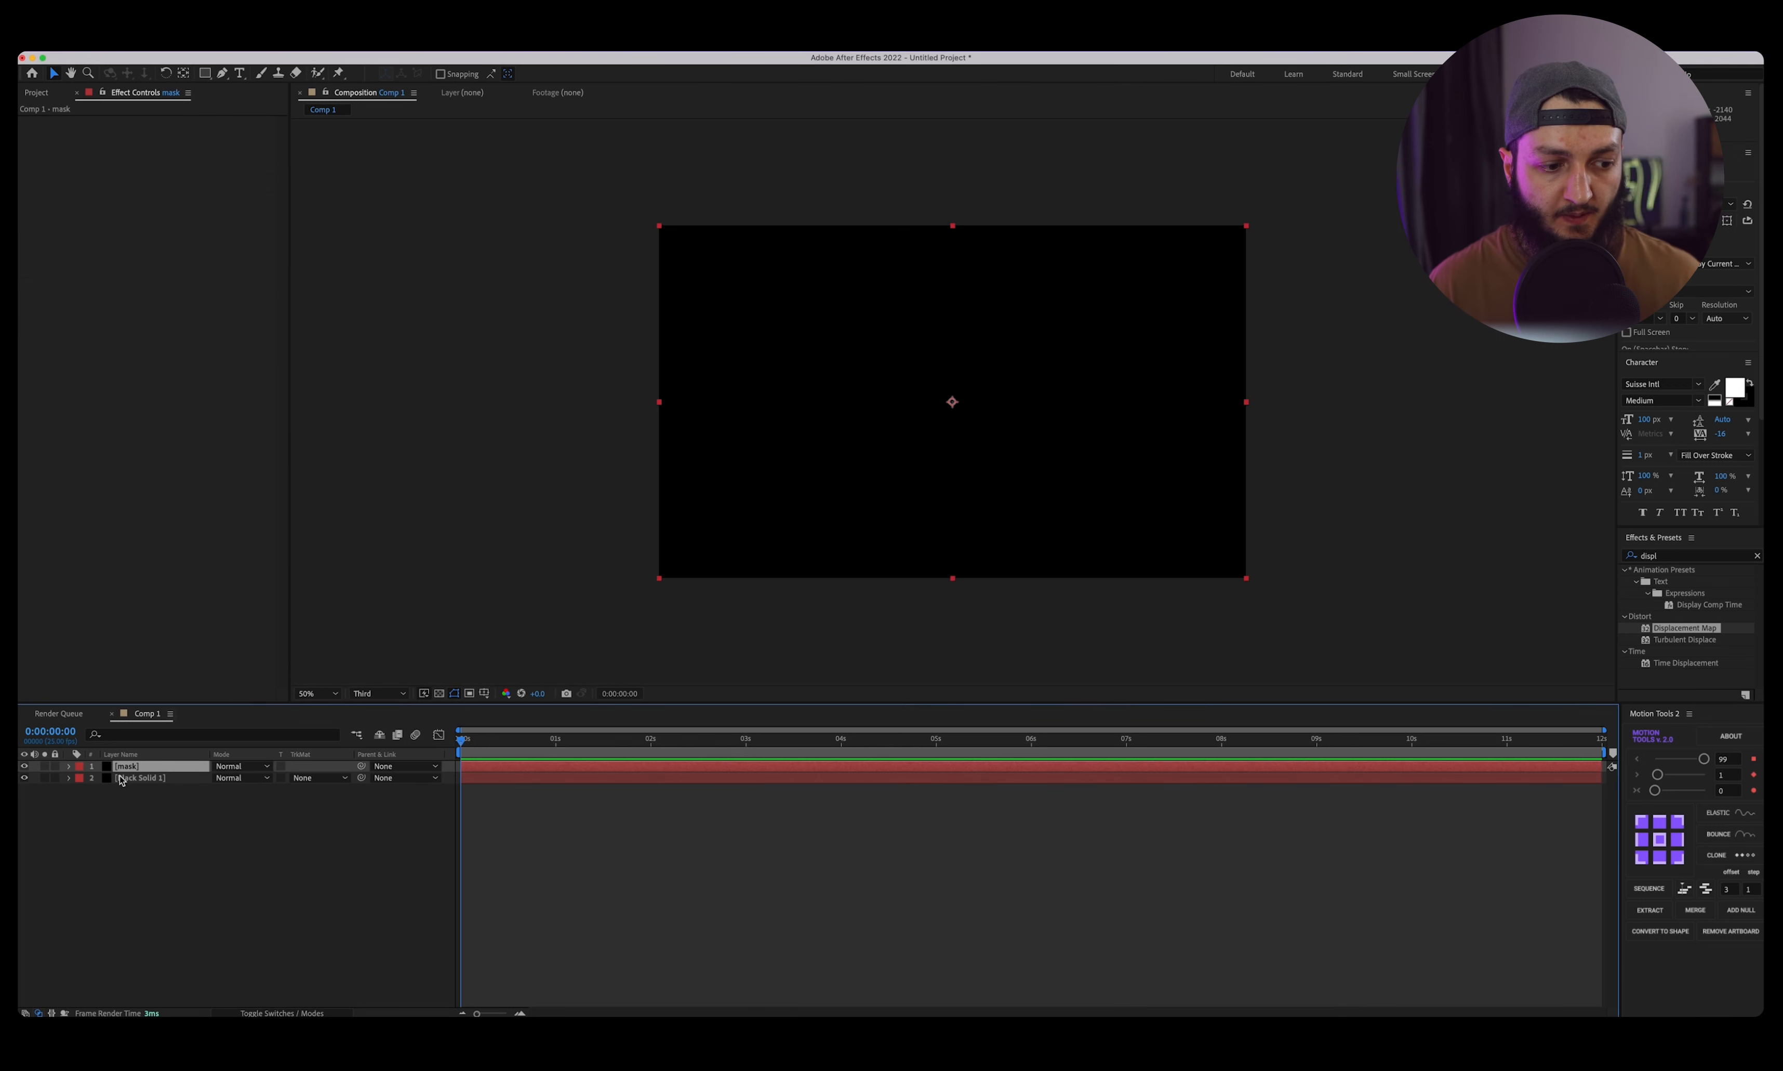
Rename the solid that holds the beam to "Circle 1".
click(144, 778)
key(Return)
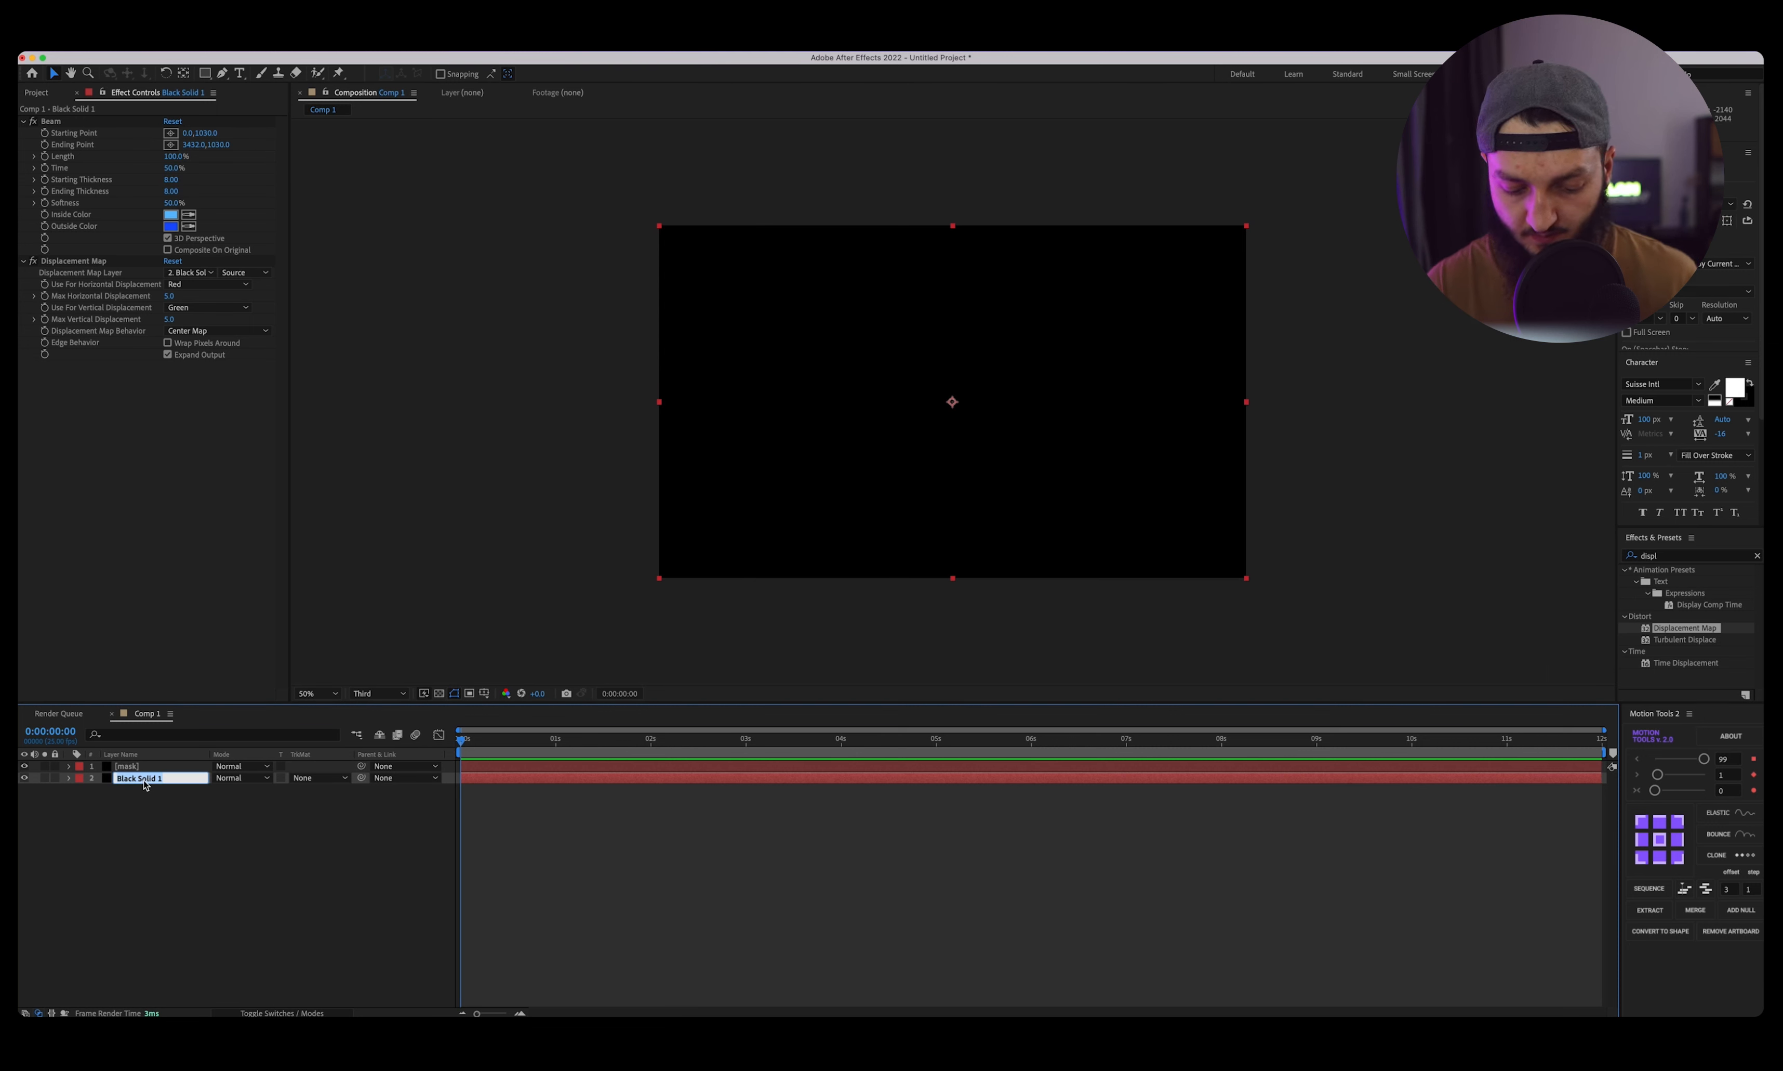
text(cle)
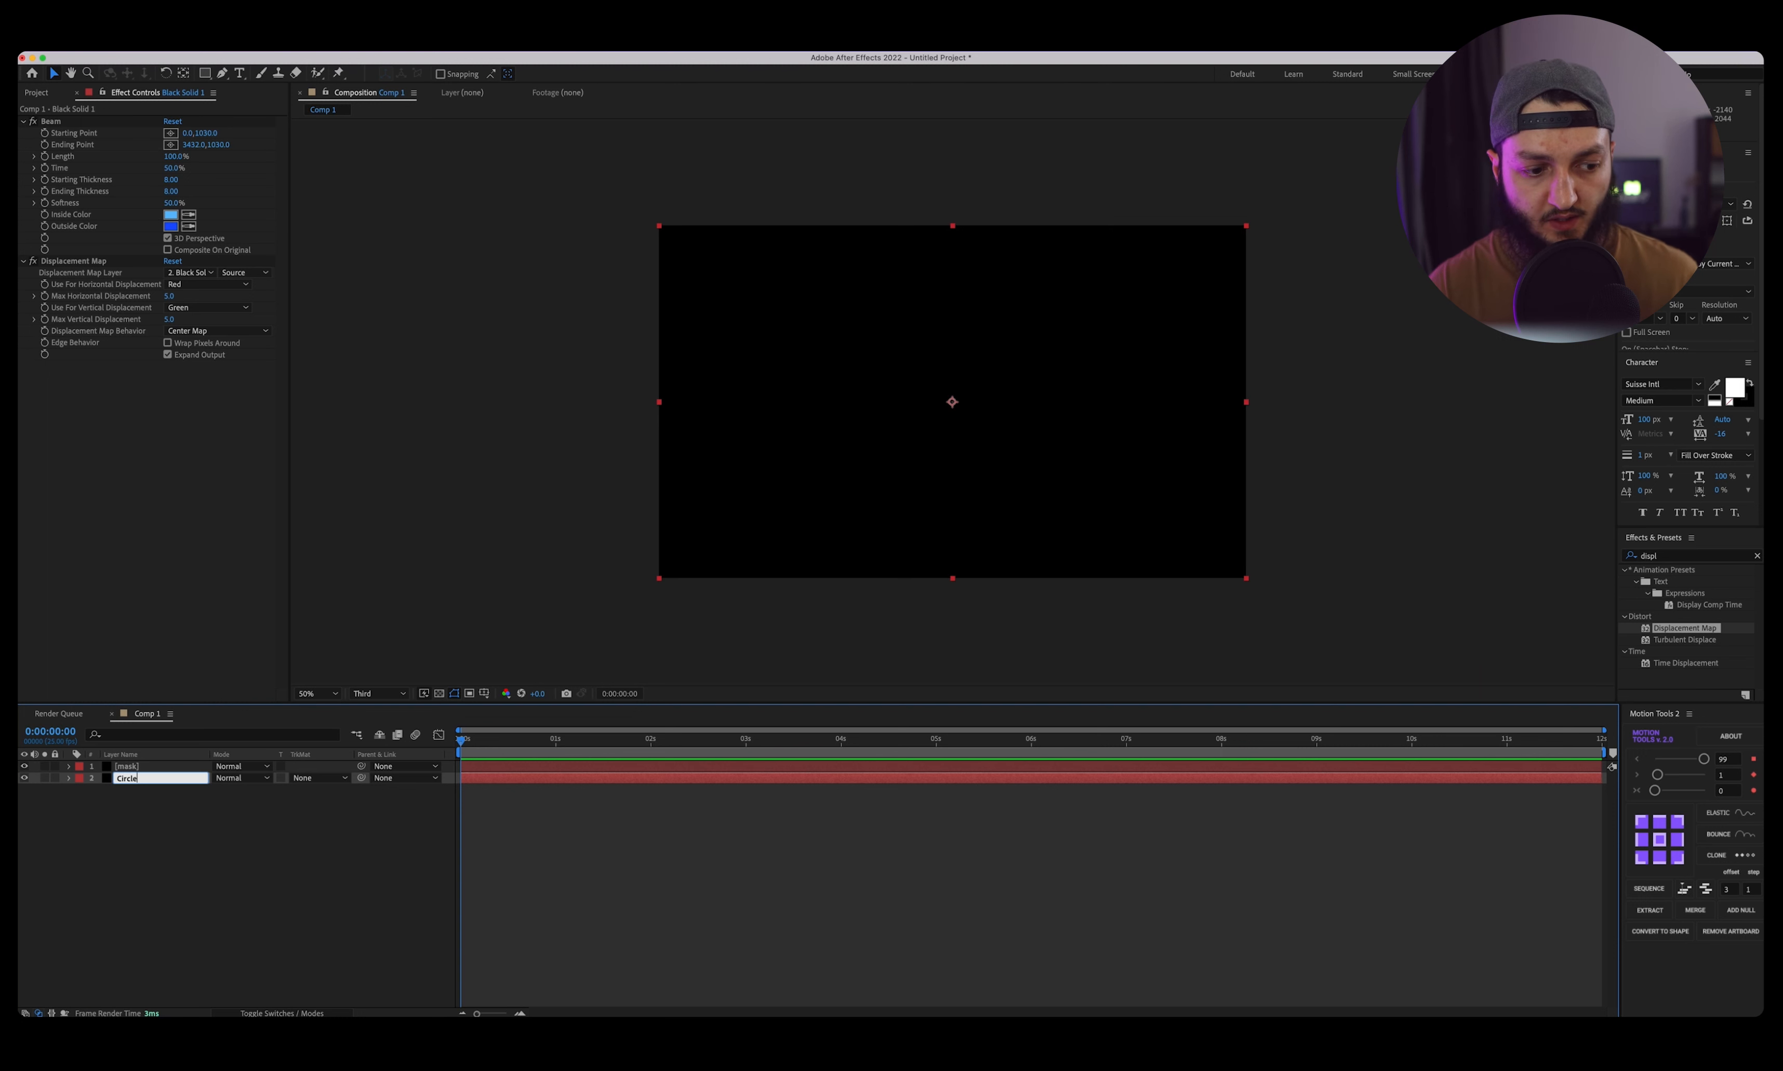
key(Return)
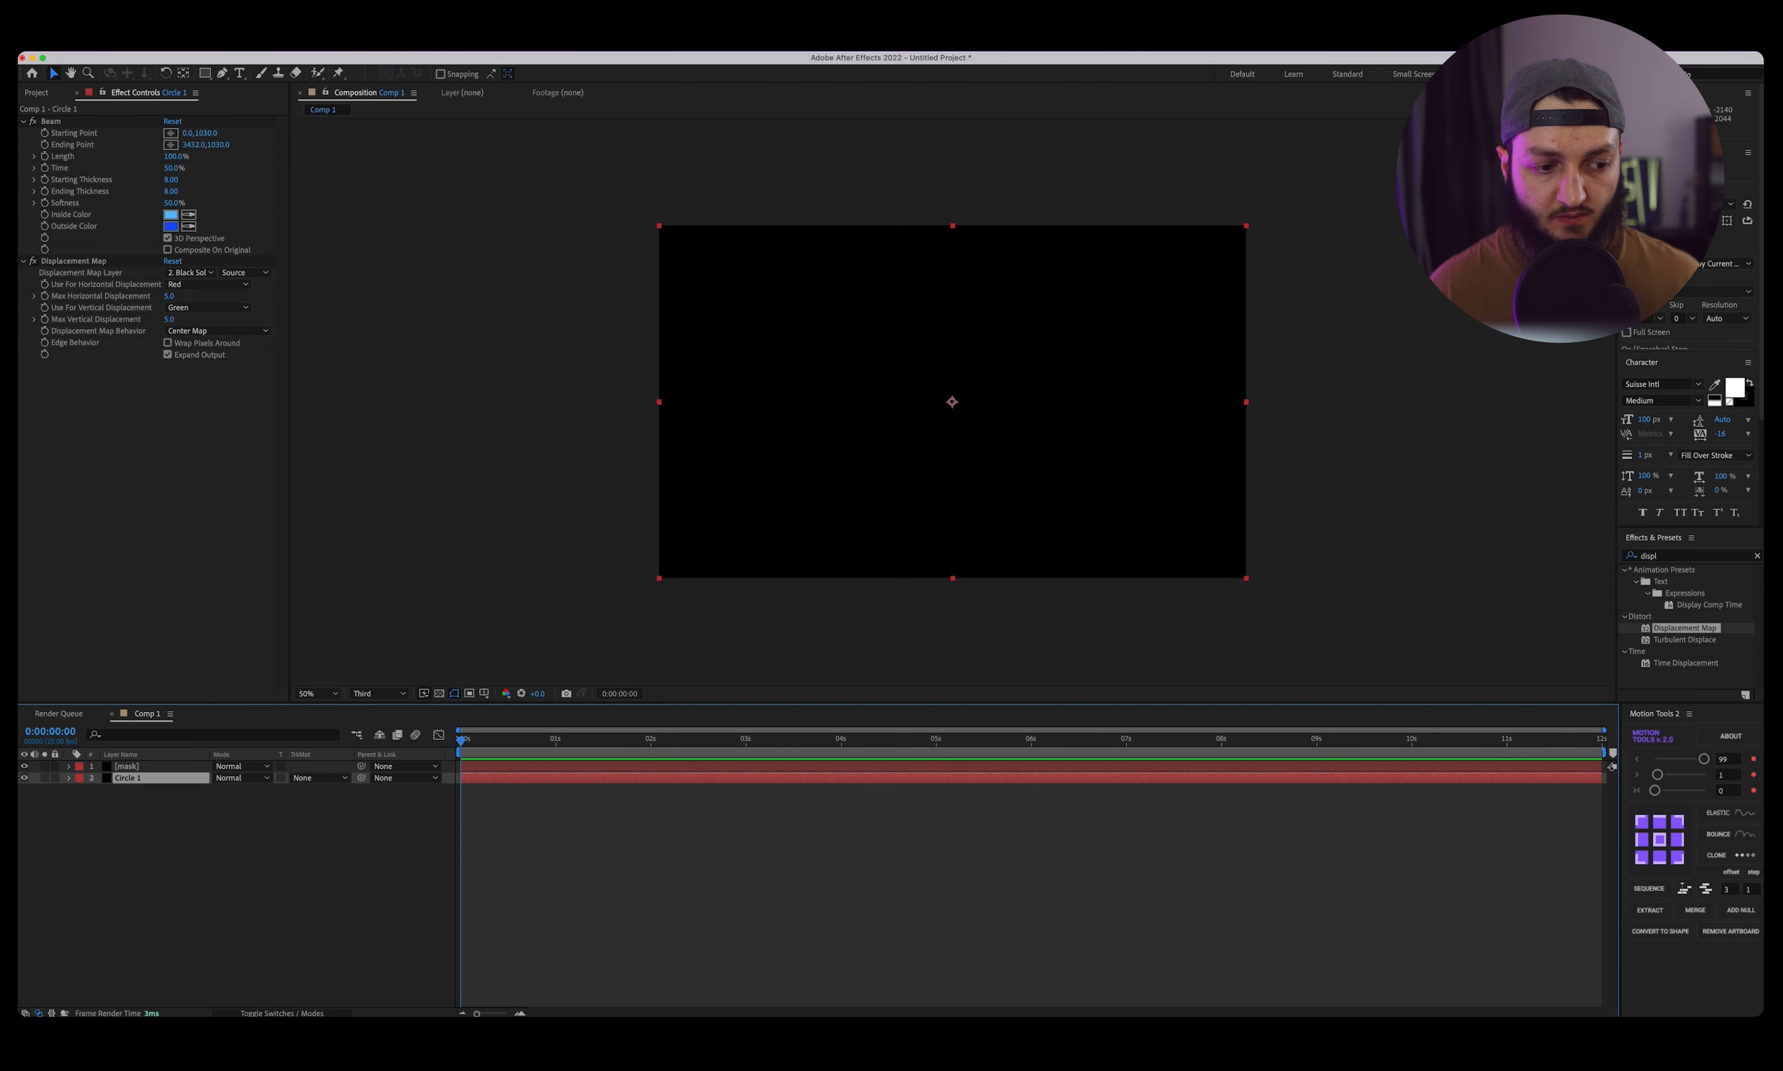
Find the Gradient Ramp effect and apply it to the mask solid.
click(134, 765)
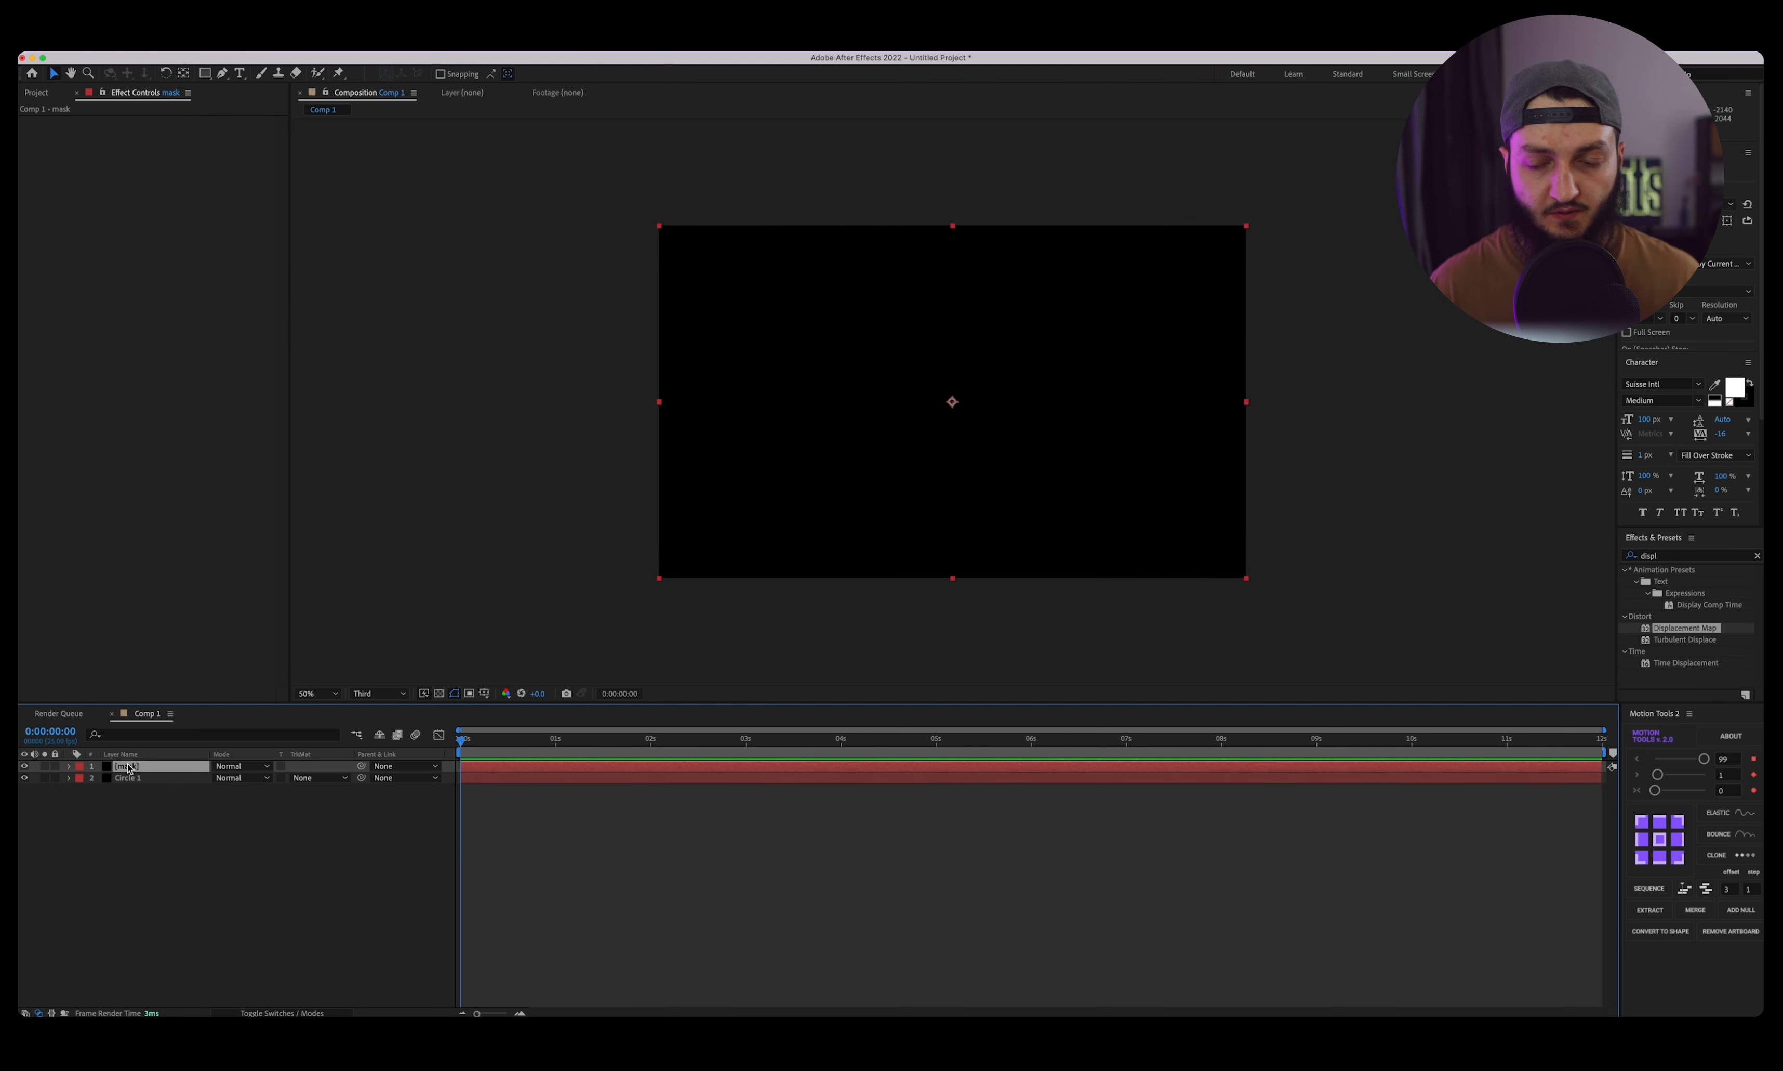
click(1679, 555)
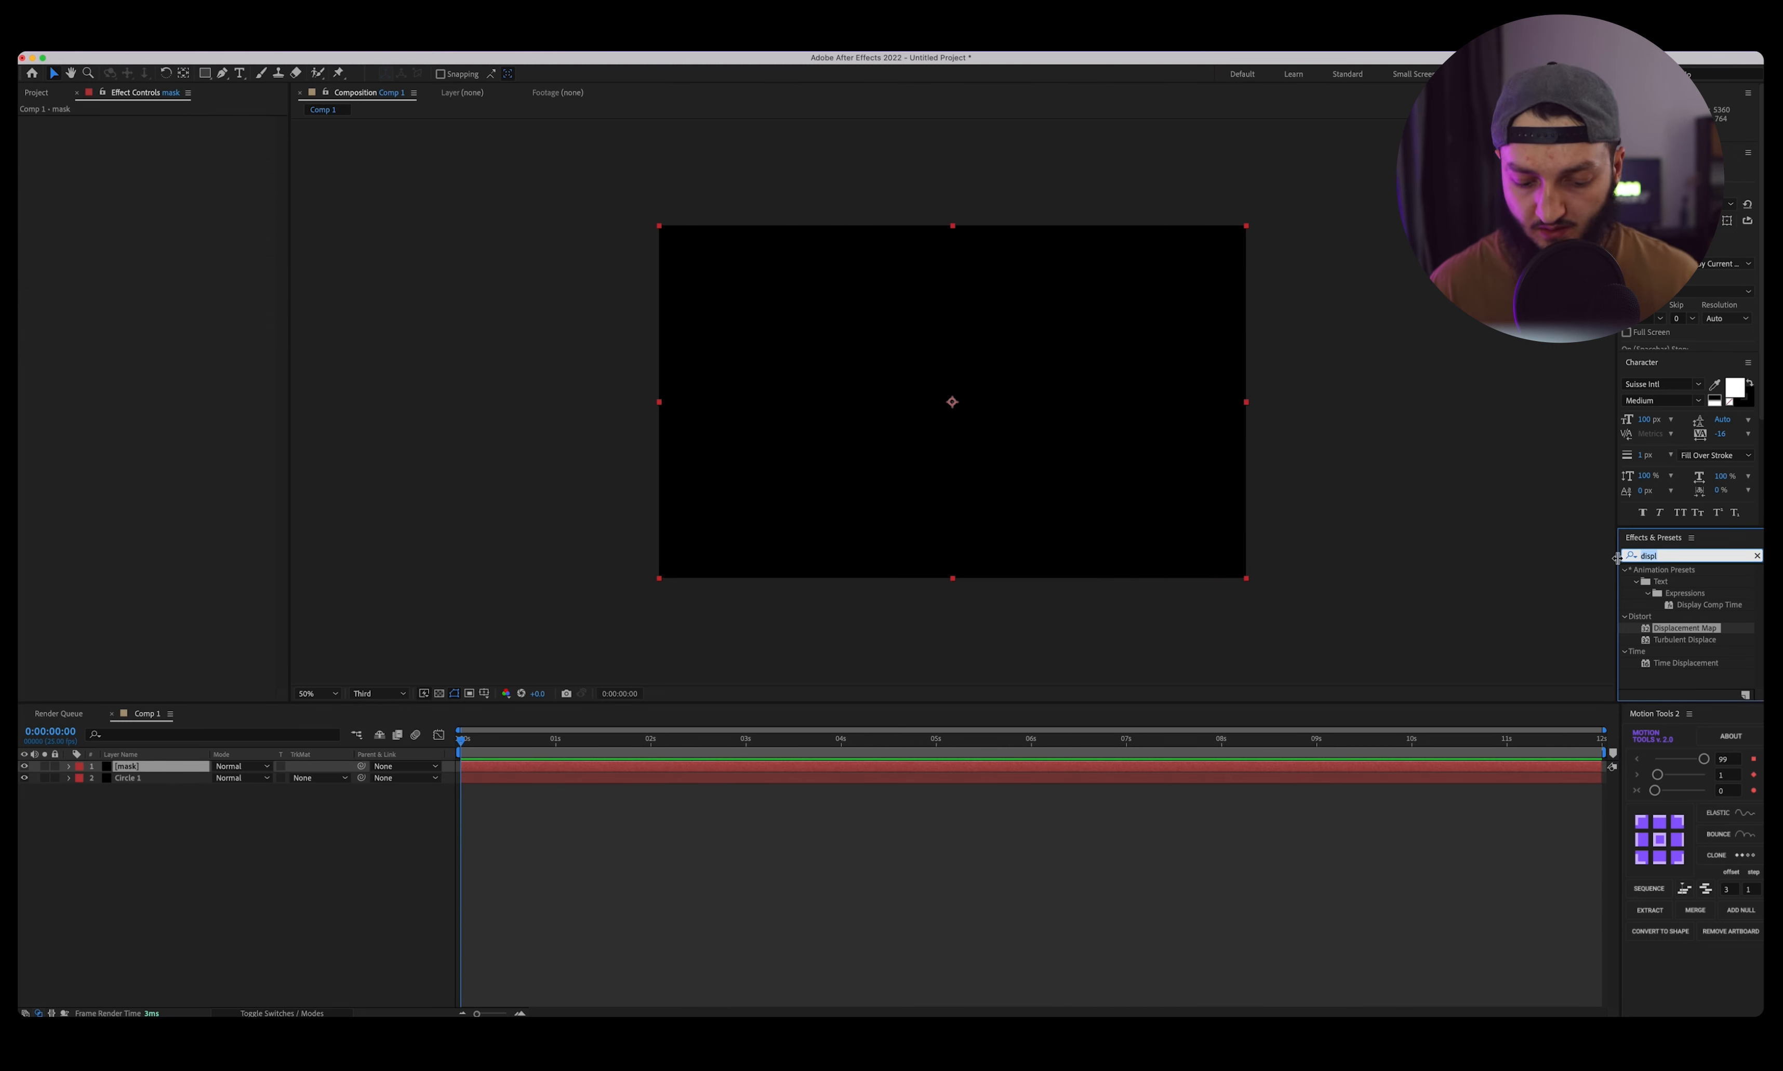
text(gradient)
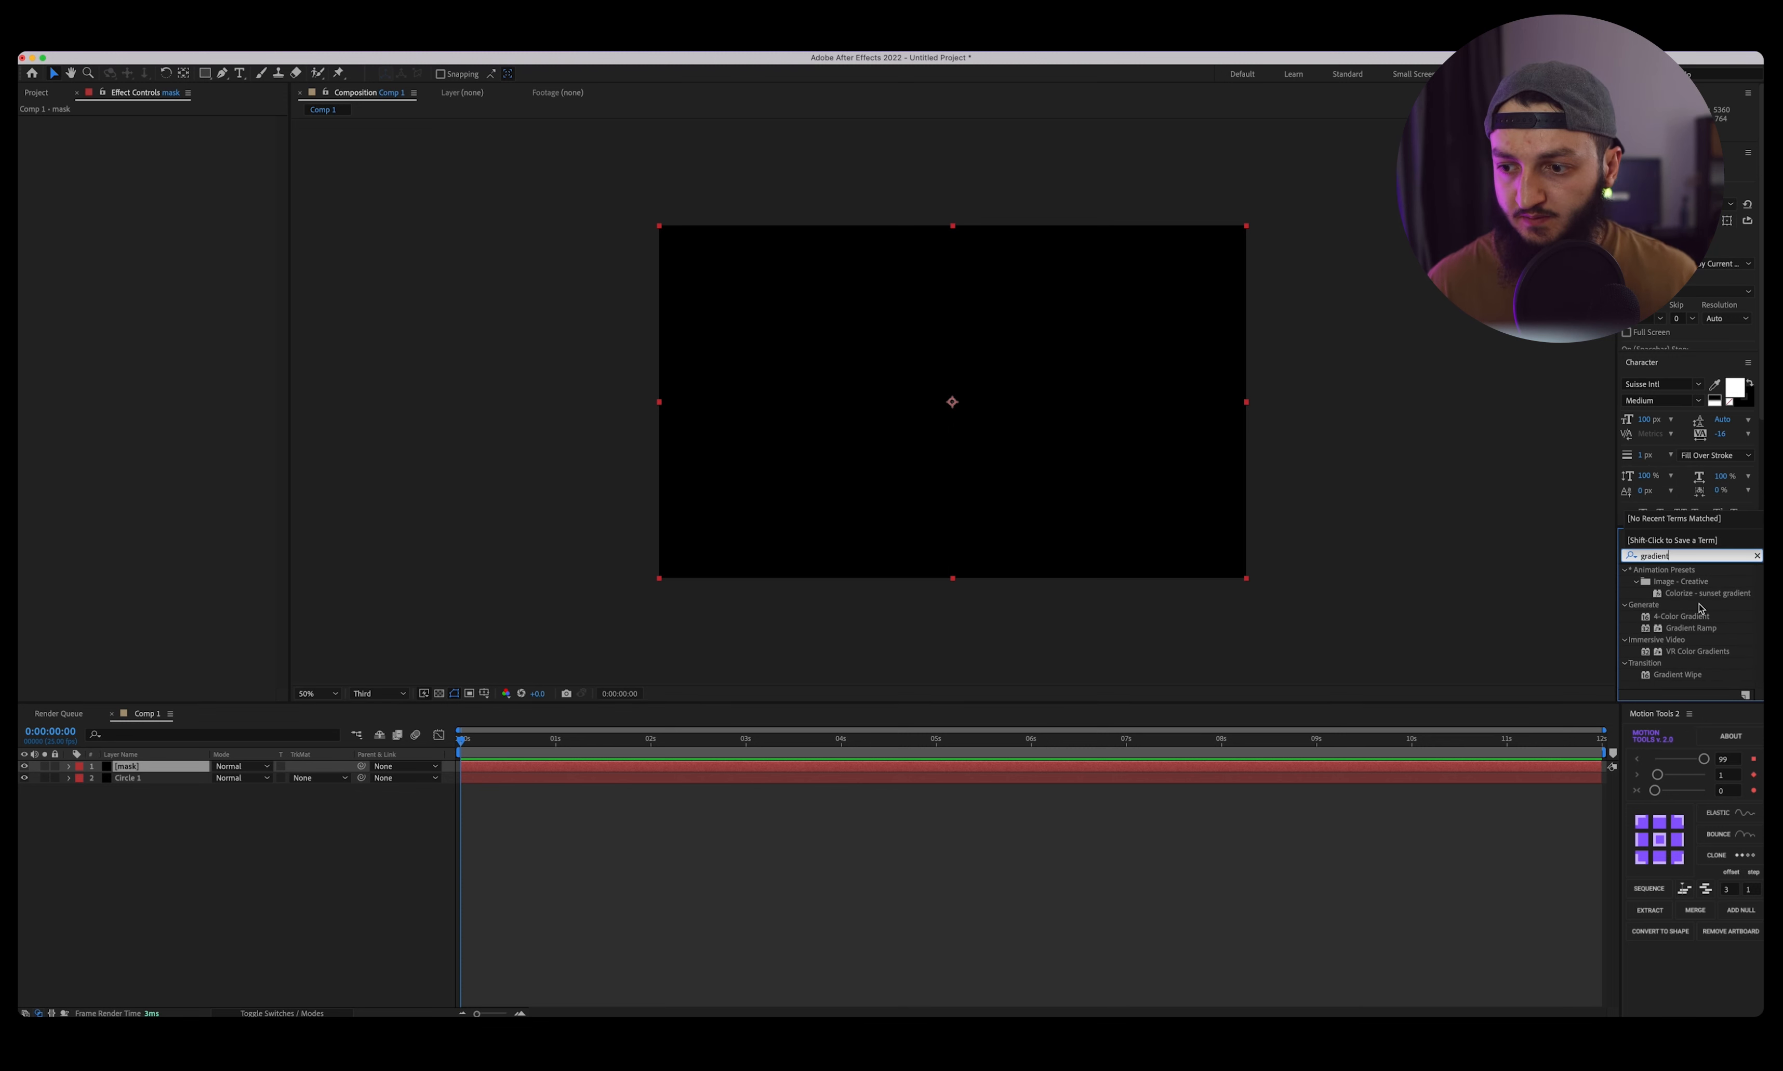
double_click(1691, 627)
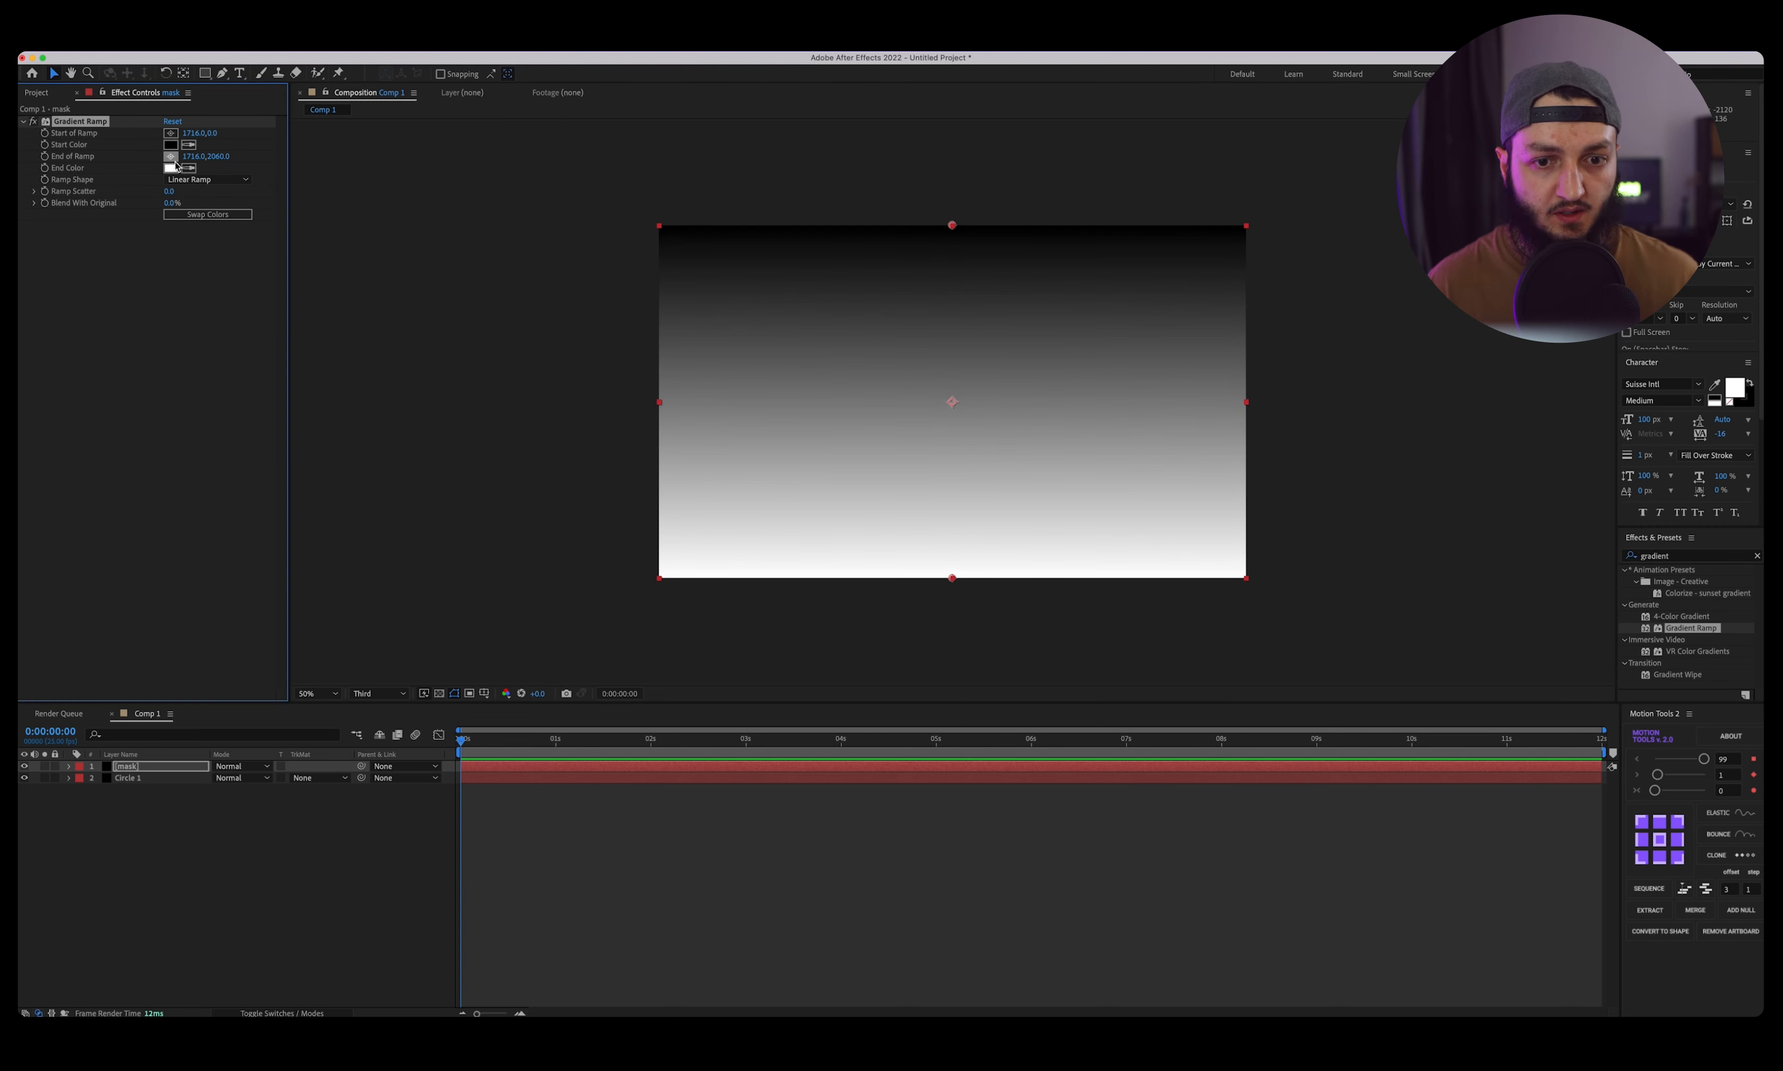
Make the gradient horizontal by placing its start at the middle of the frame's left edge and its end at the middle of the right edge.
drag(952, 225, 660, 401)
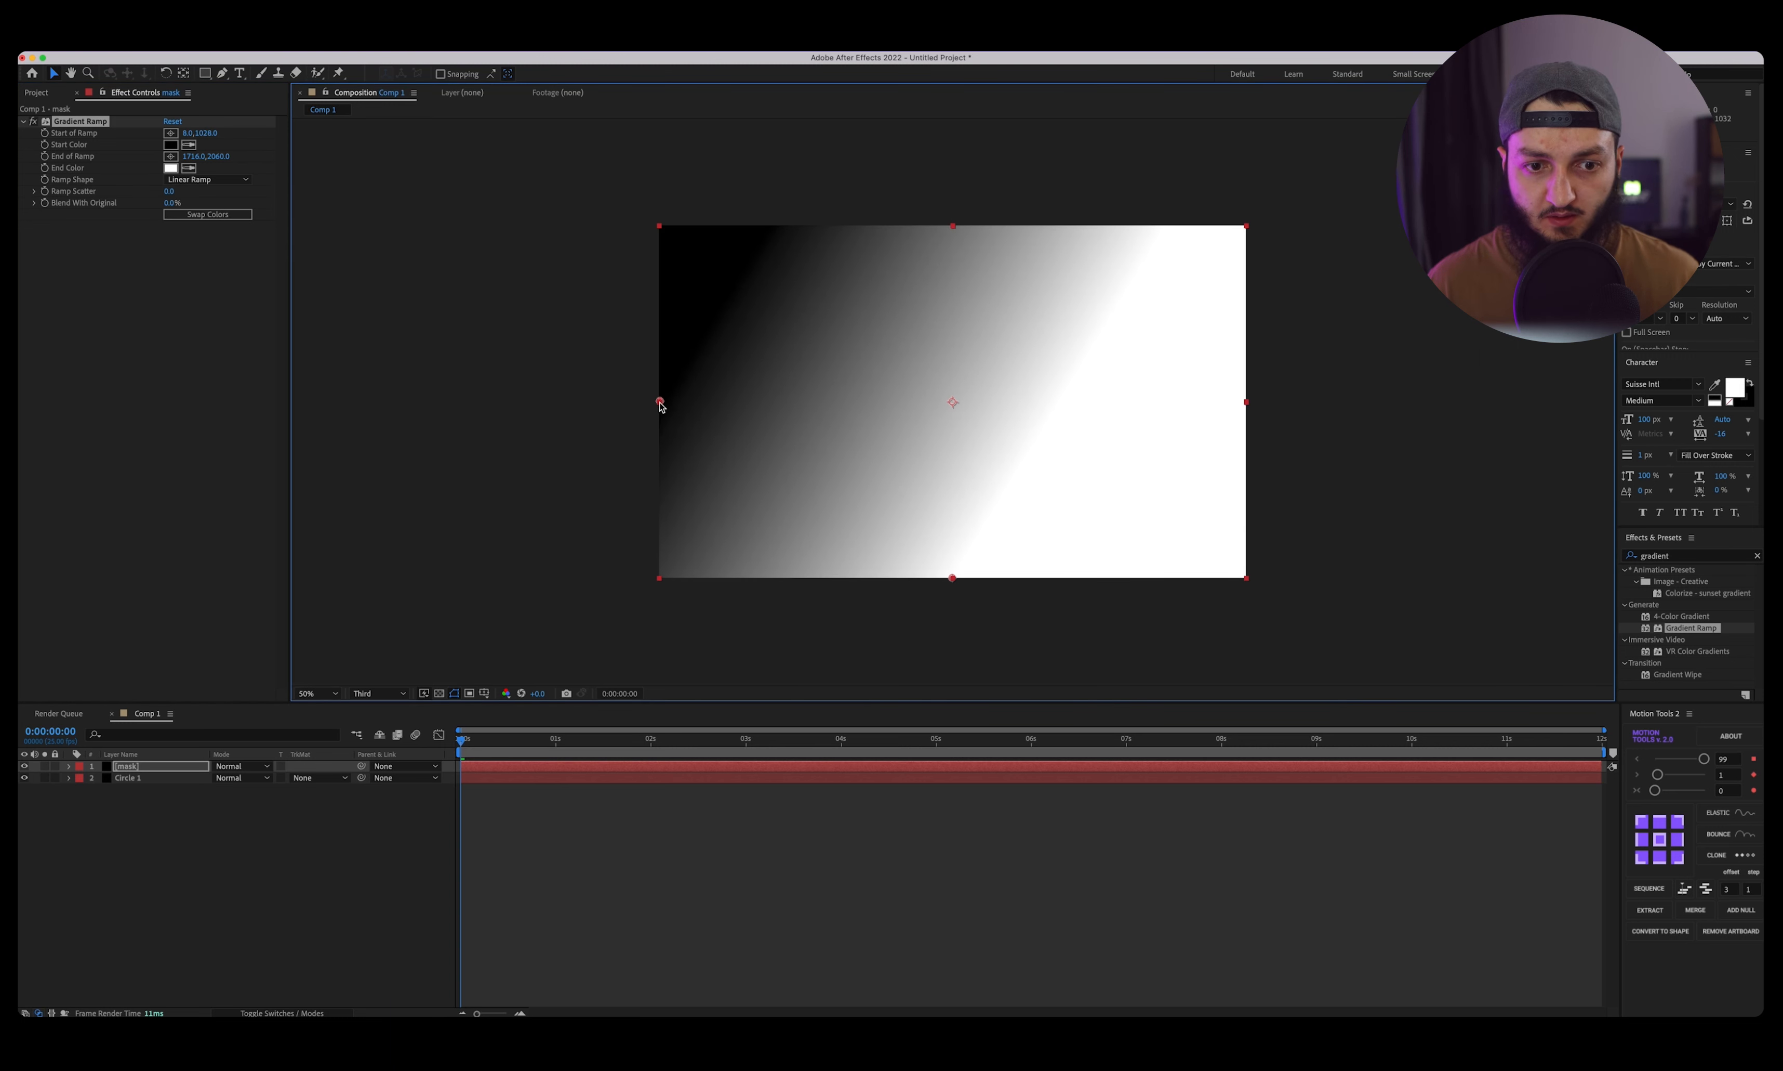
drag(954, 404, 1236, 405)
key(super+z)
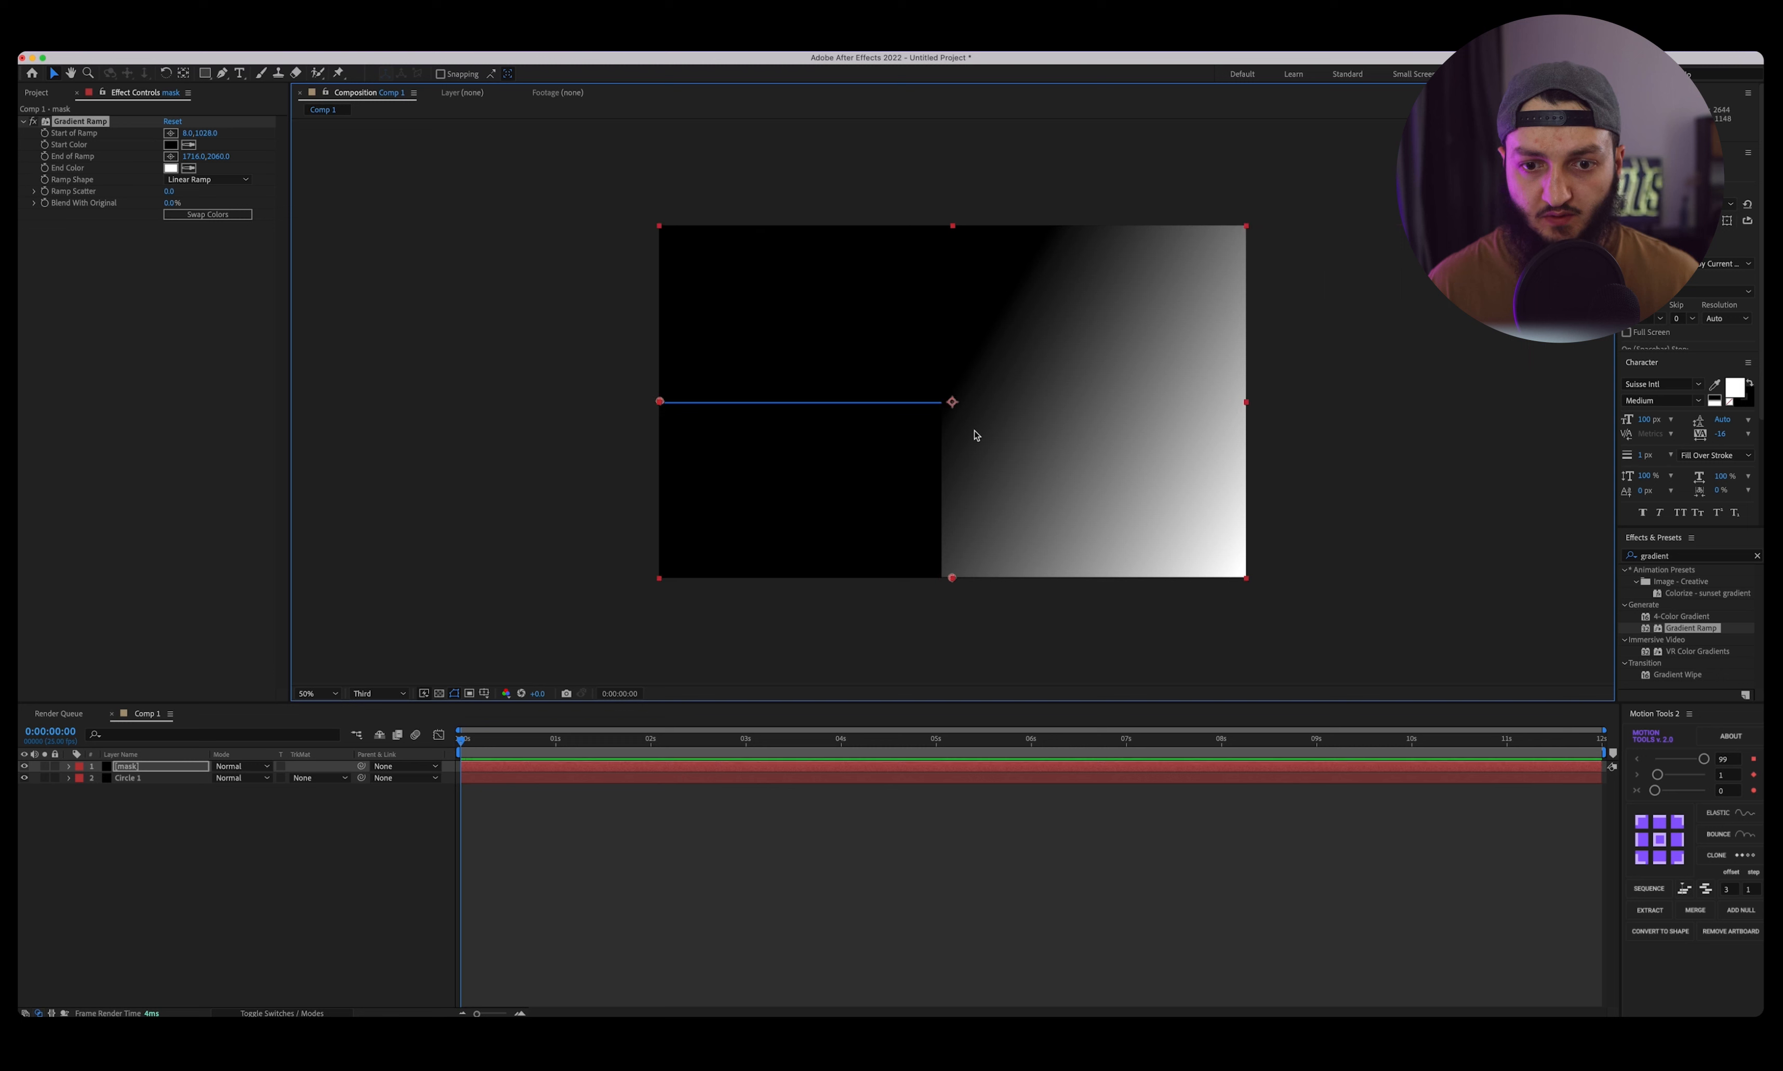
click(170, 156)
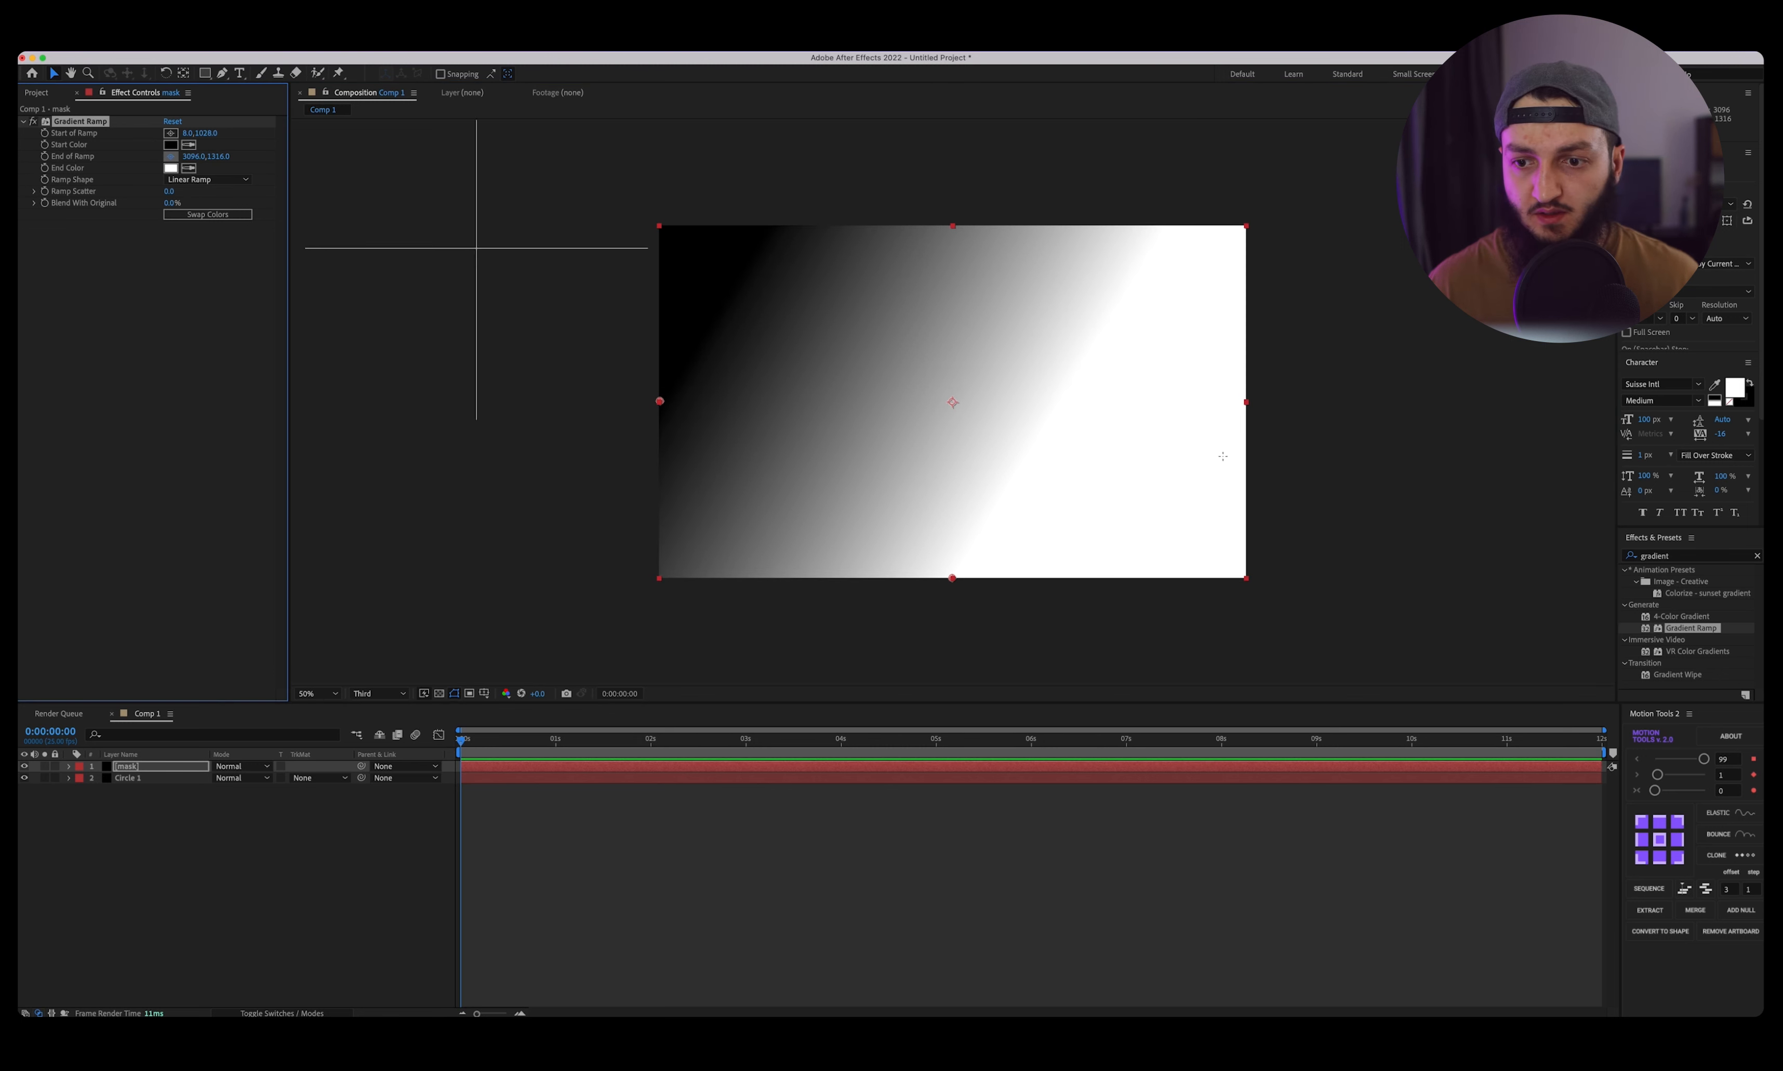
click(1245, 401)
Set the Y value of both ramp points to 1030 and the X value of the ramp's start to 0.
click(221, 156)
text(1030)
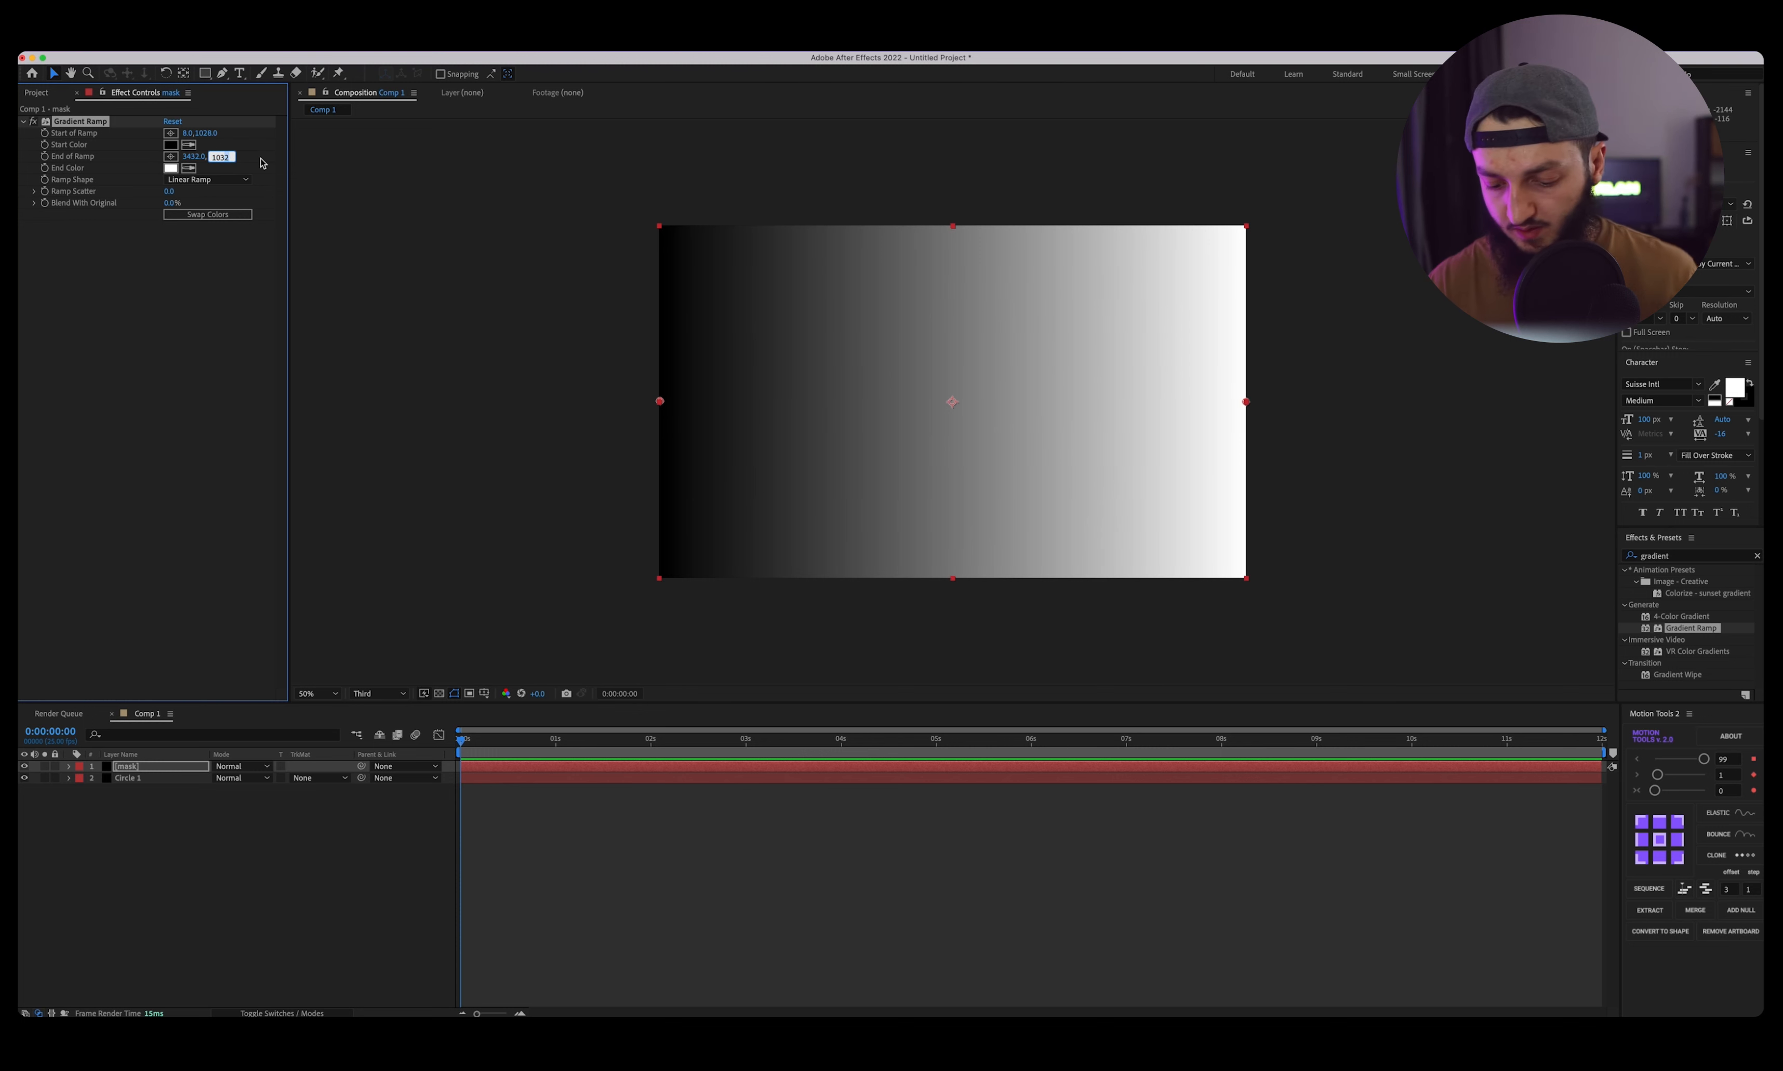
key(Return)
click(220, 157)
key(super+c)
click(207, 133)
key(super+v)
key(Return)
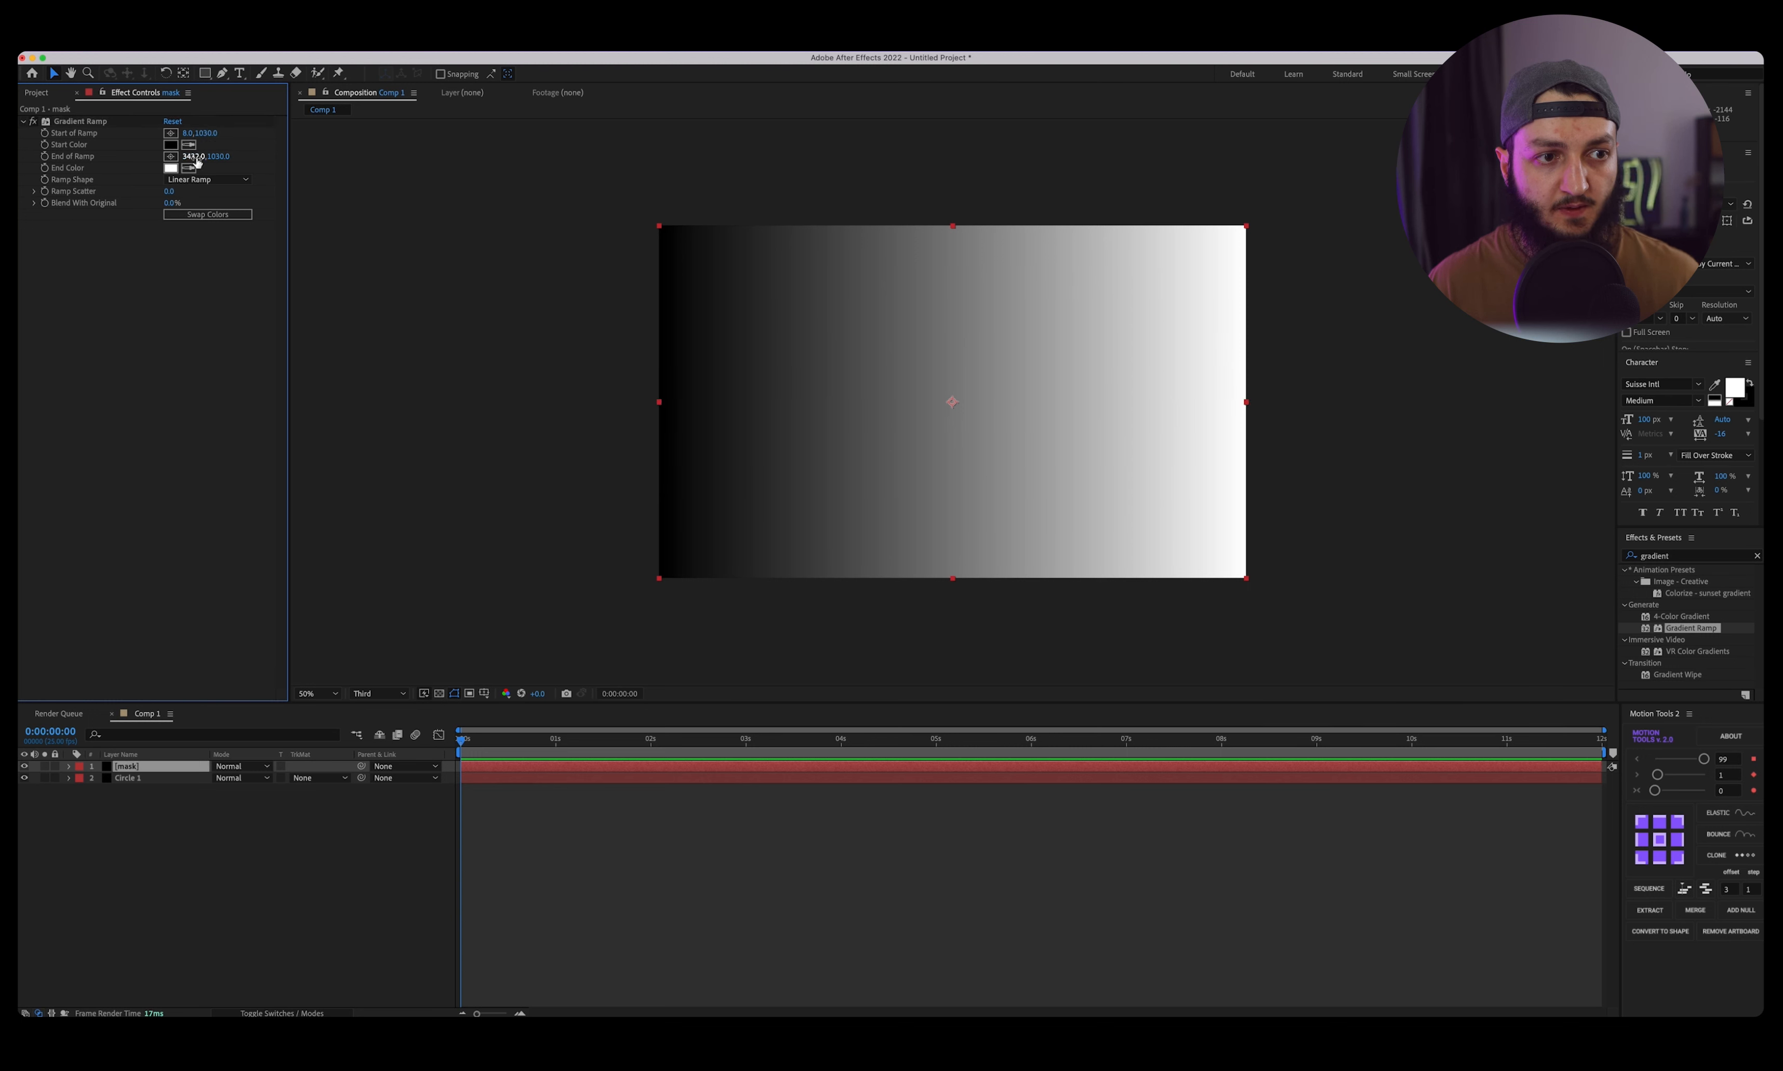
click(186, 133)
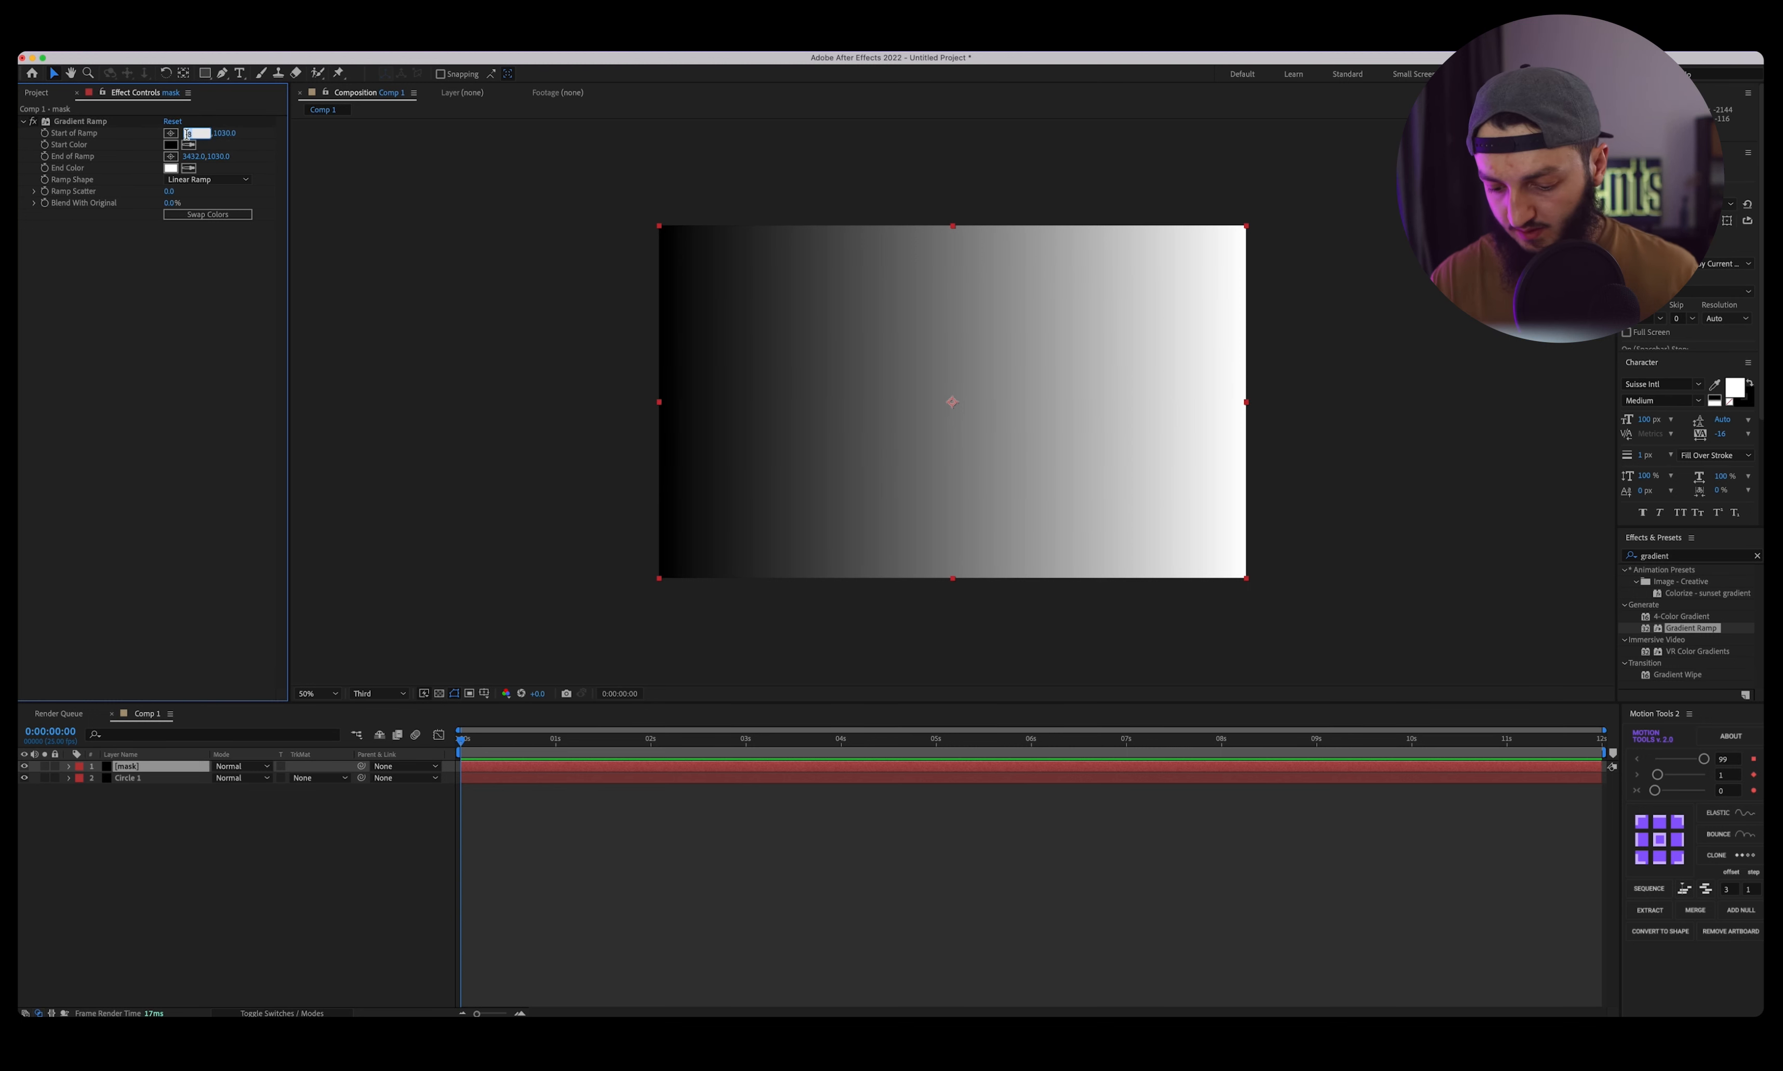
key(Return)
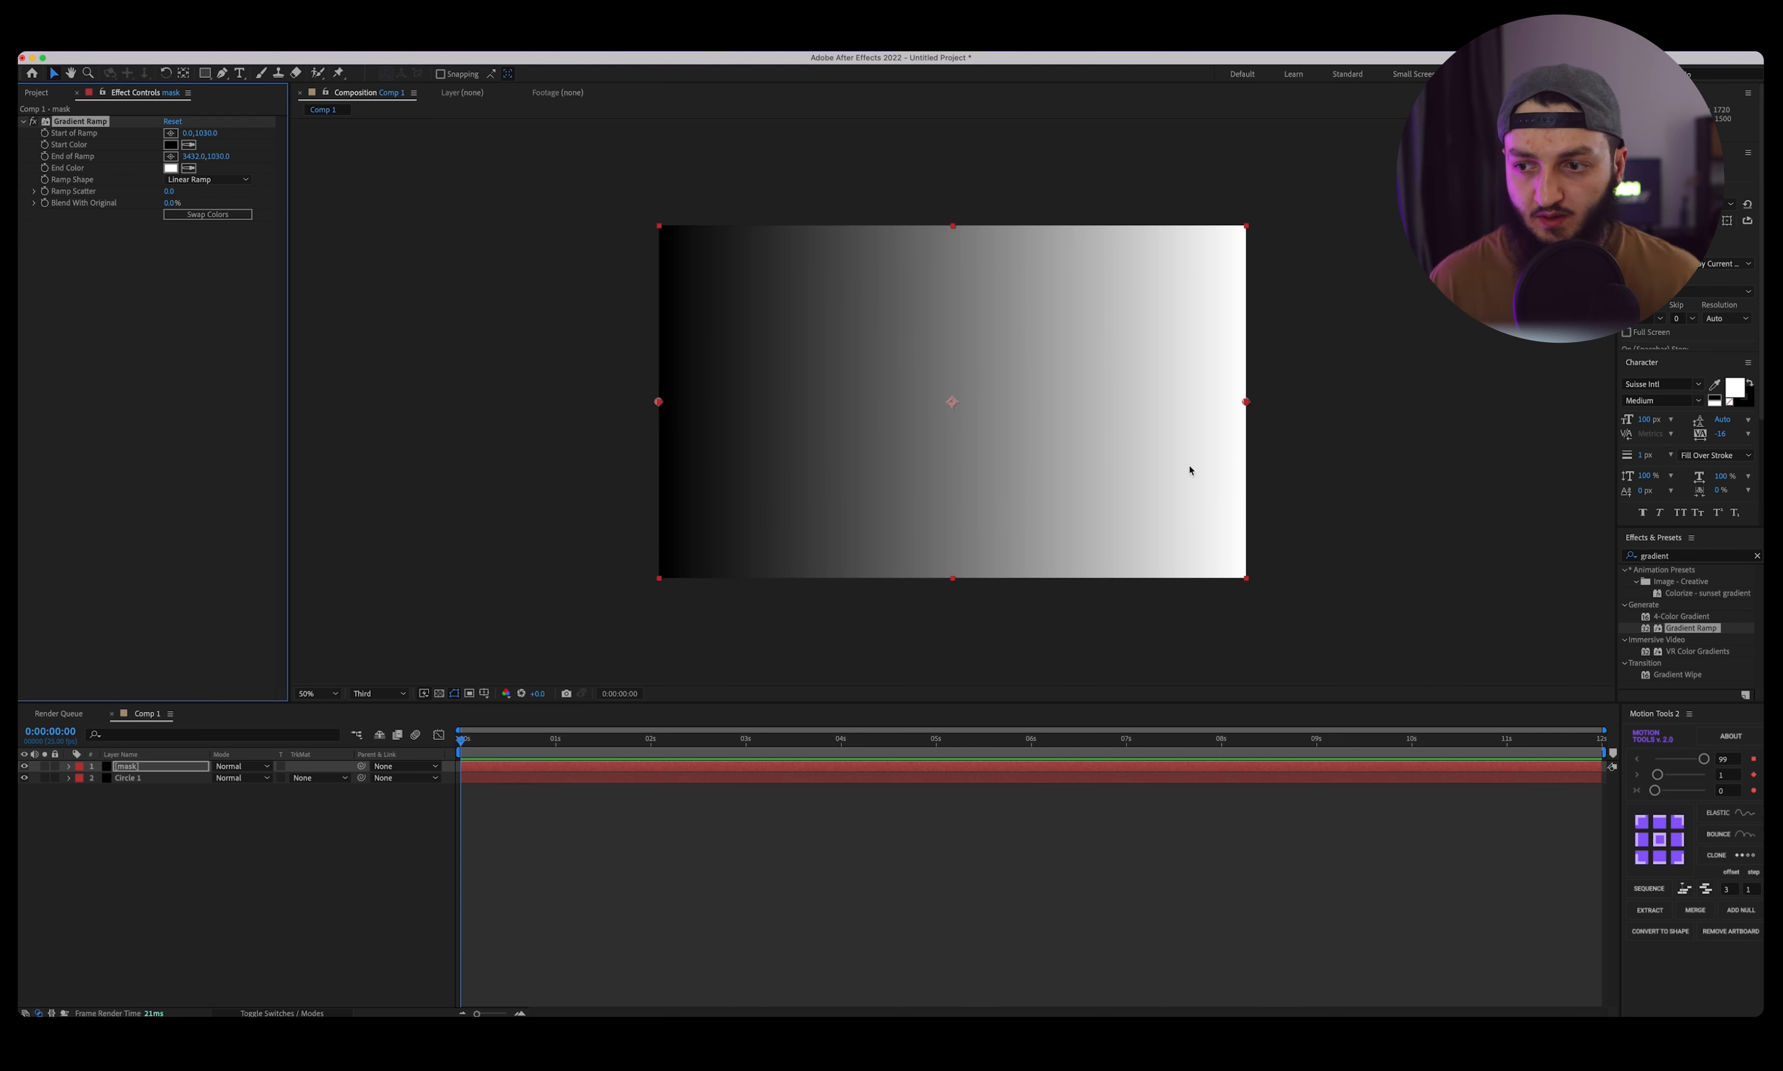
Find the Colorama effect and apply it to the mask solid.
click(1689, 555)
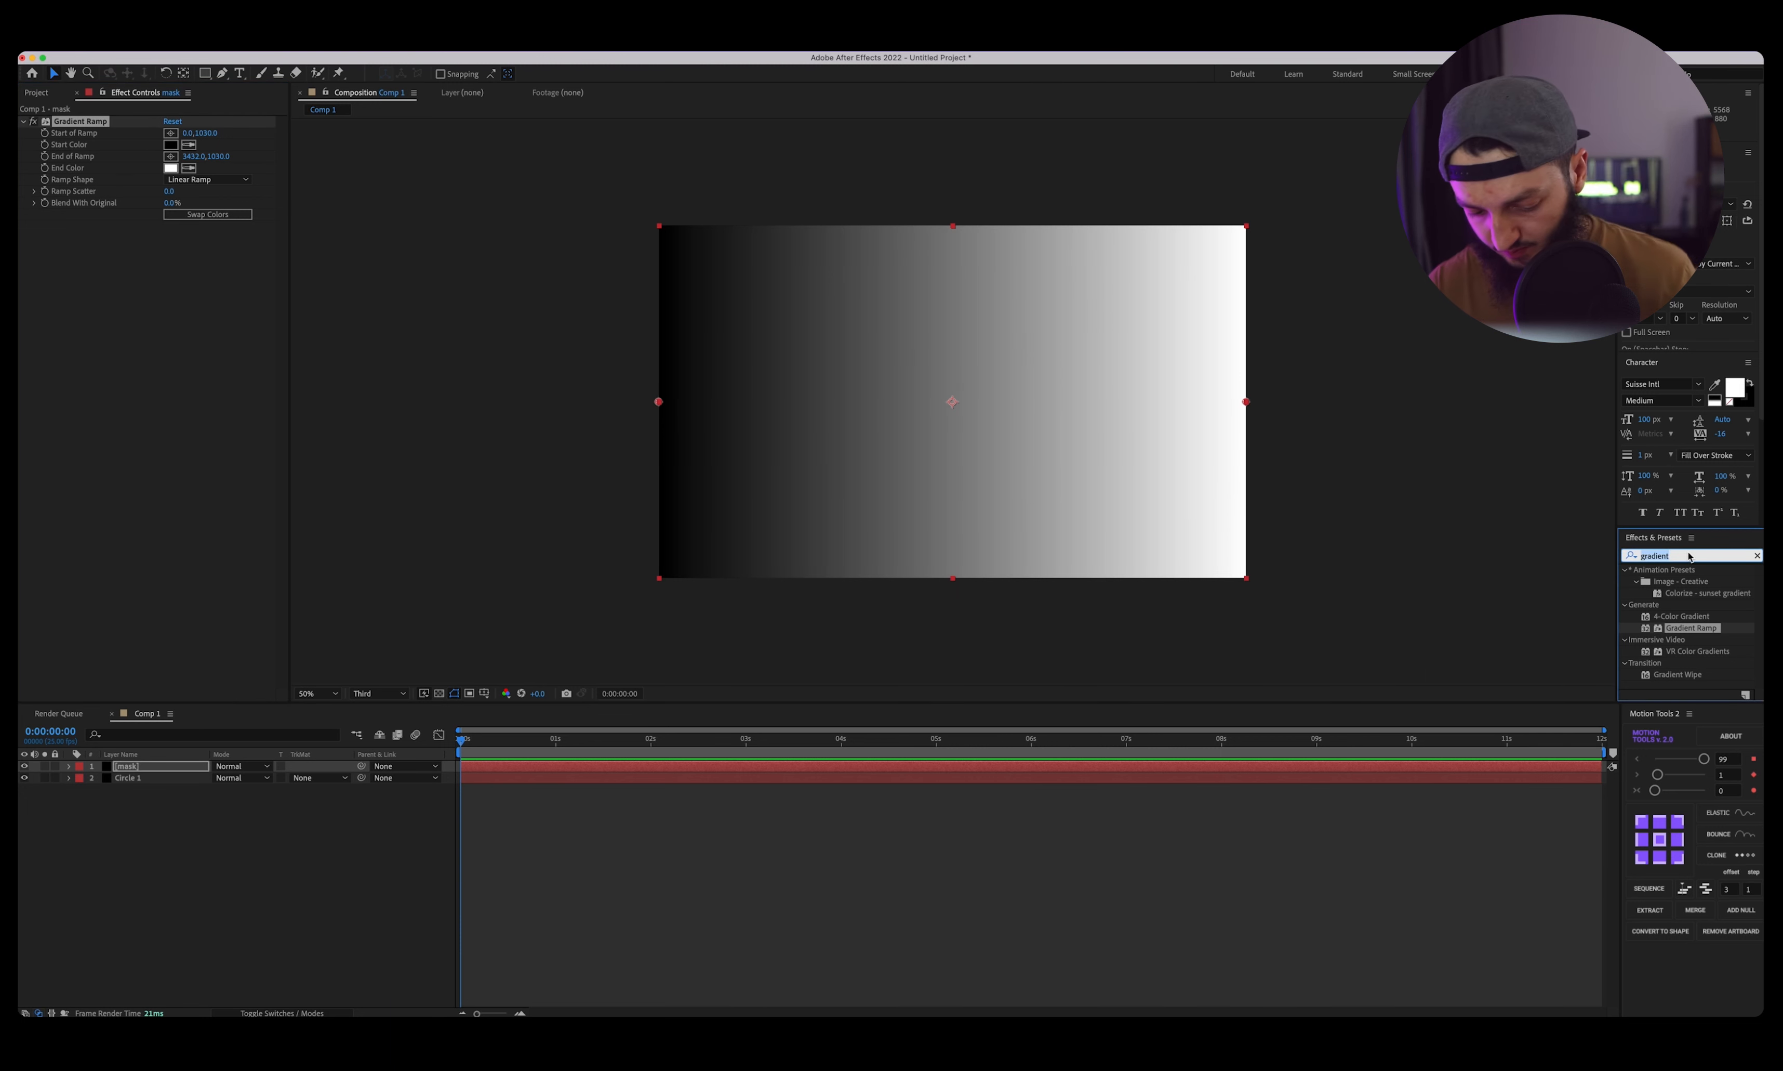
text(colo)
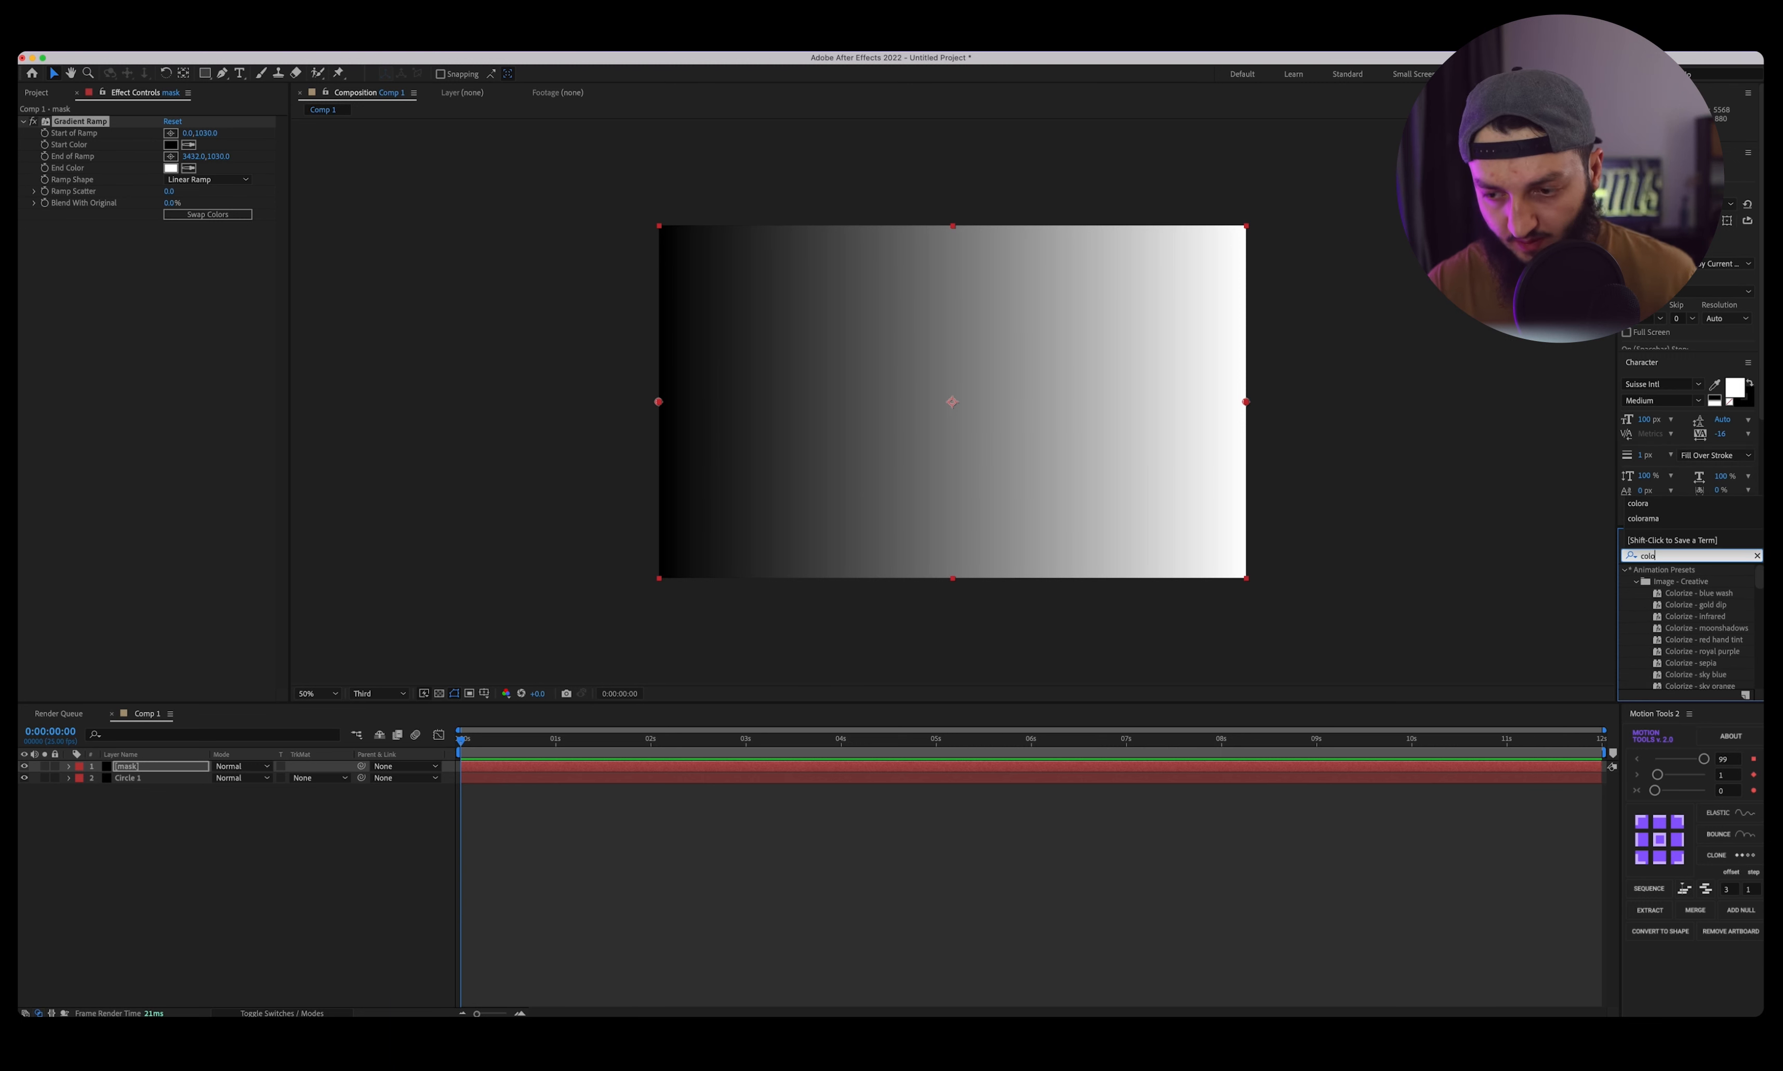
click(1763, 570)
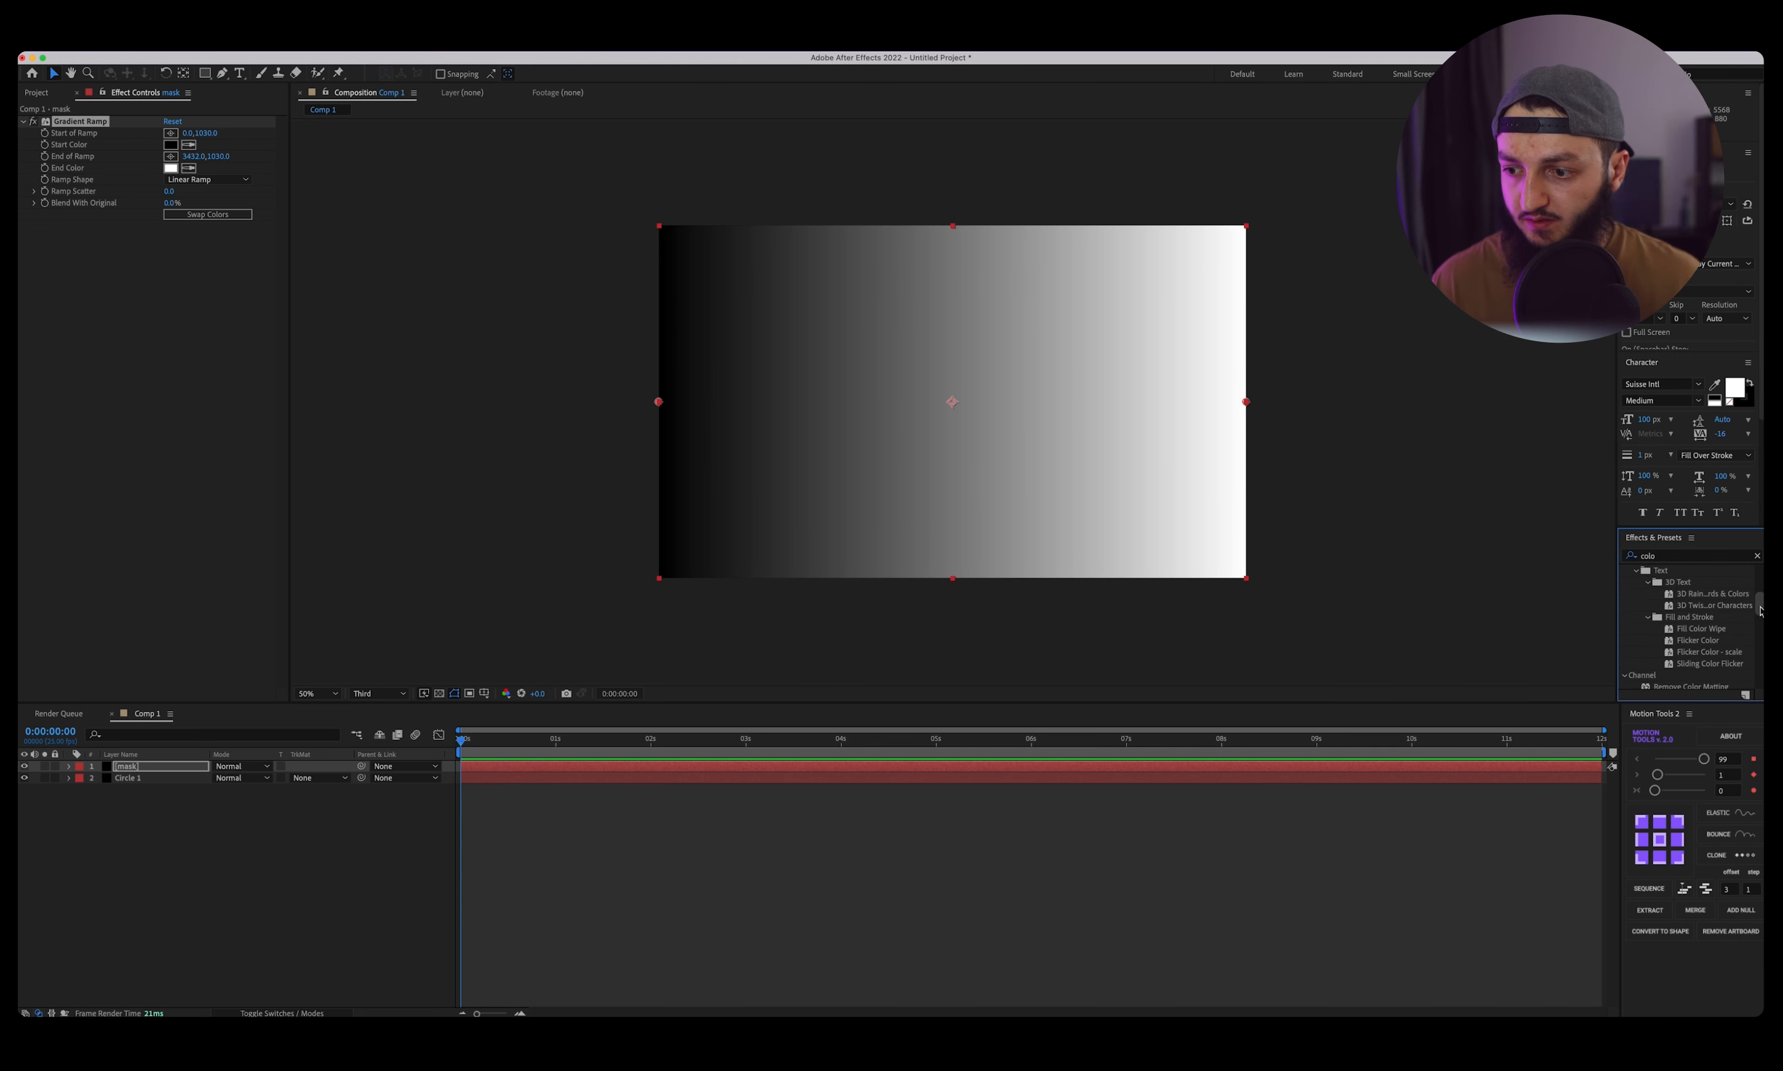
click(1667, 556)
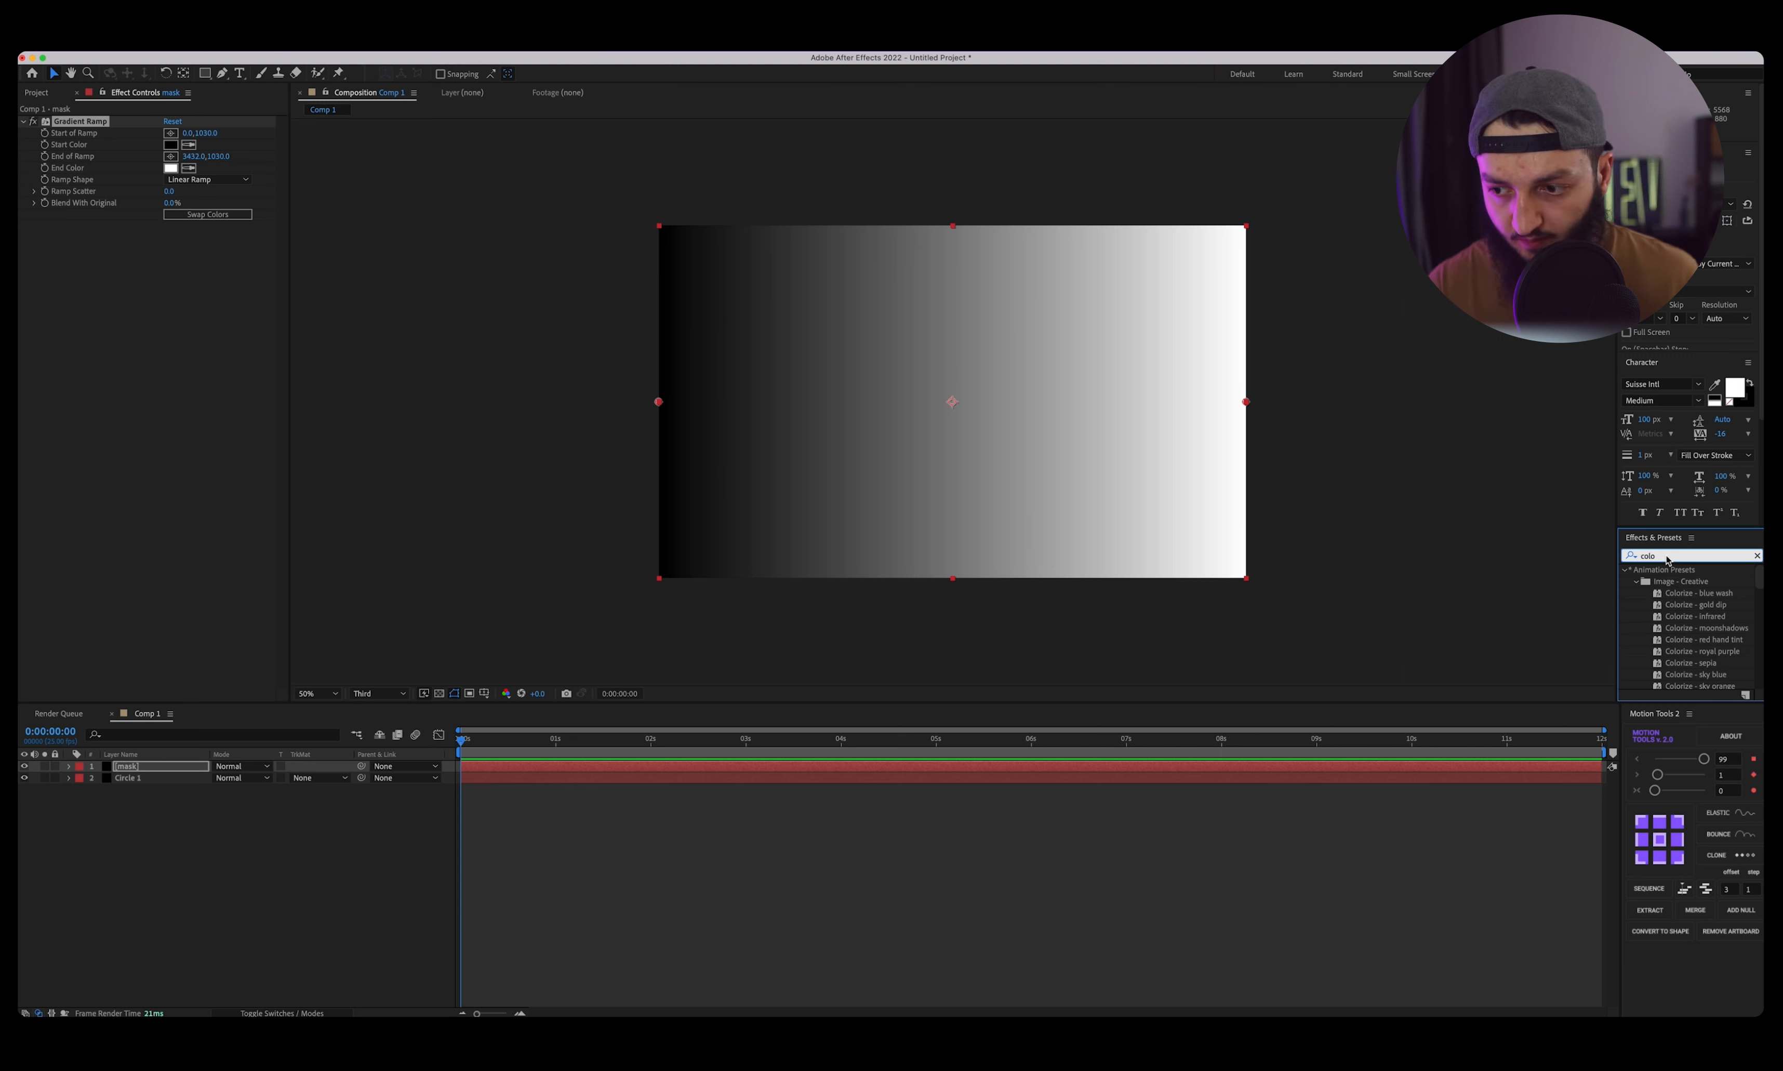
text(r)
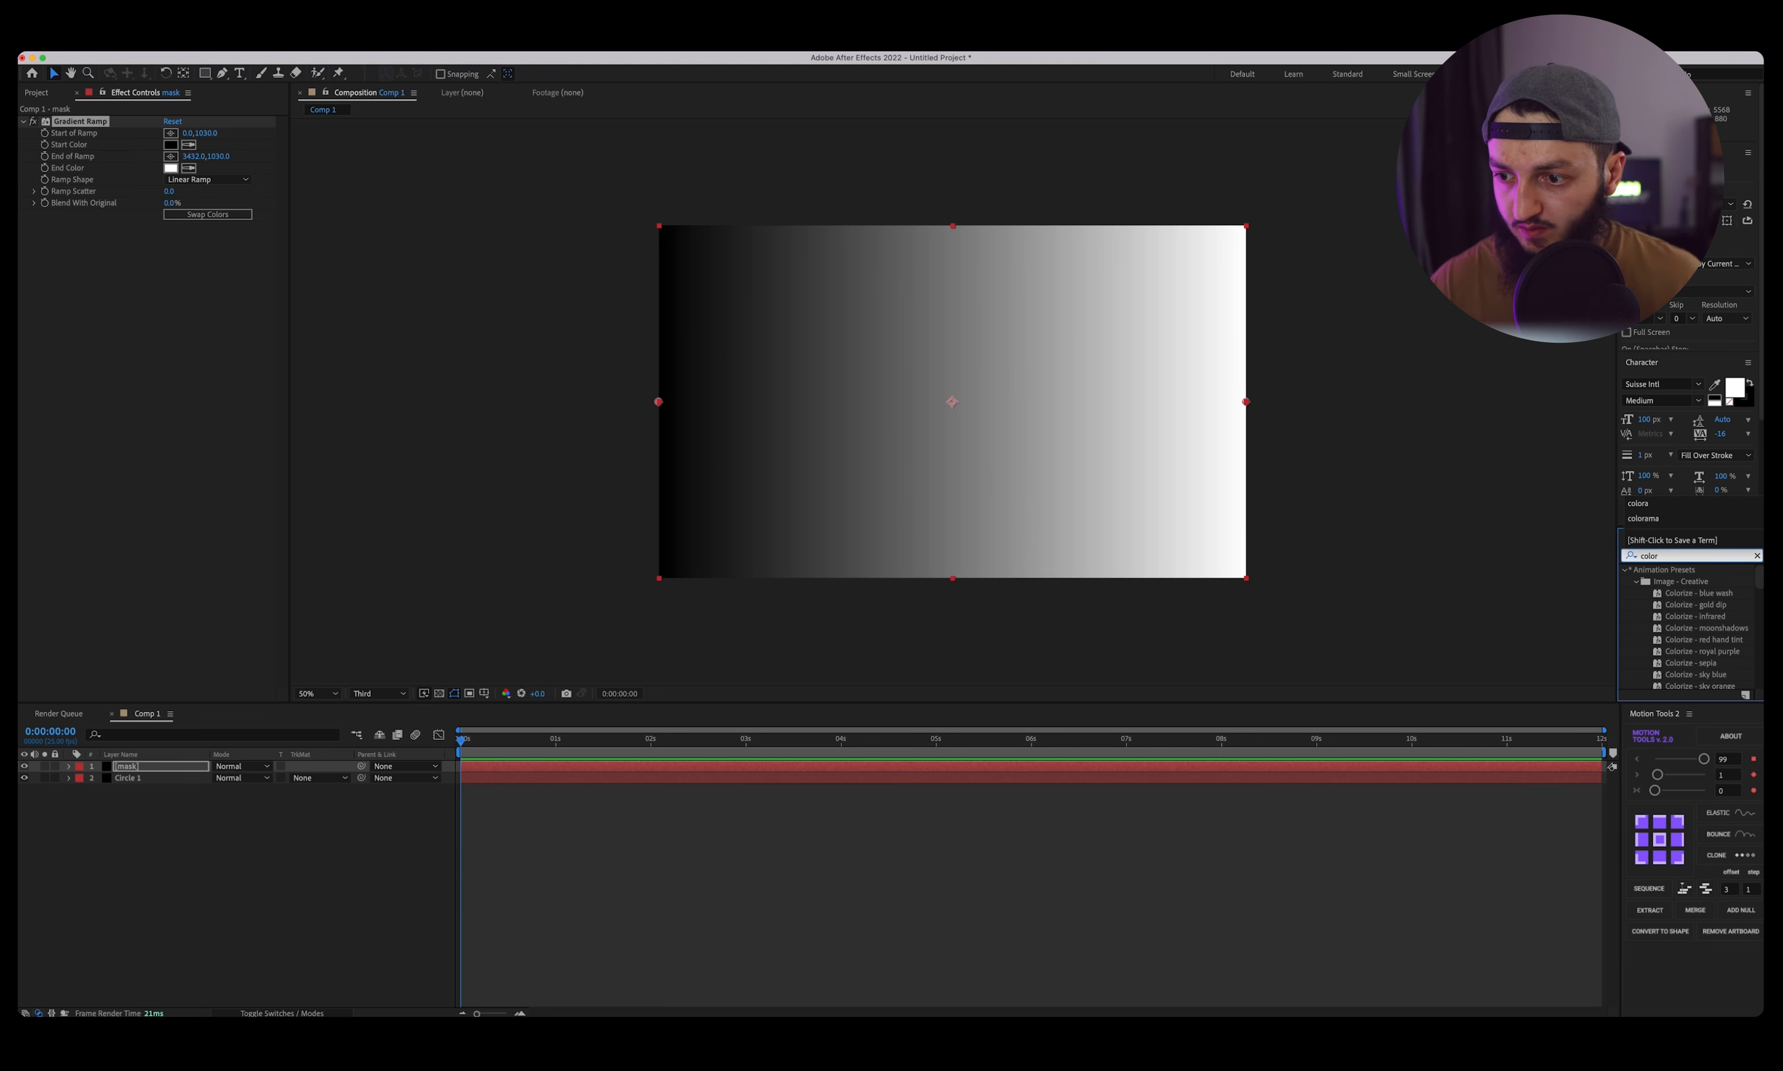
click(1643, 518)
drag(1669, 581, 960, 404)
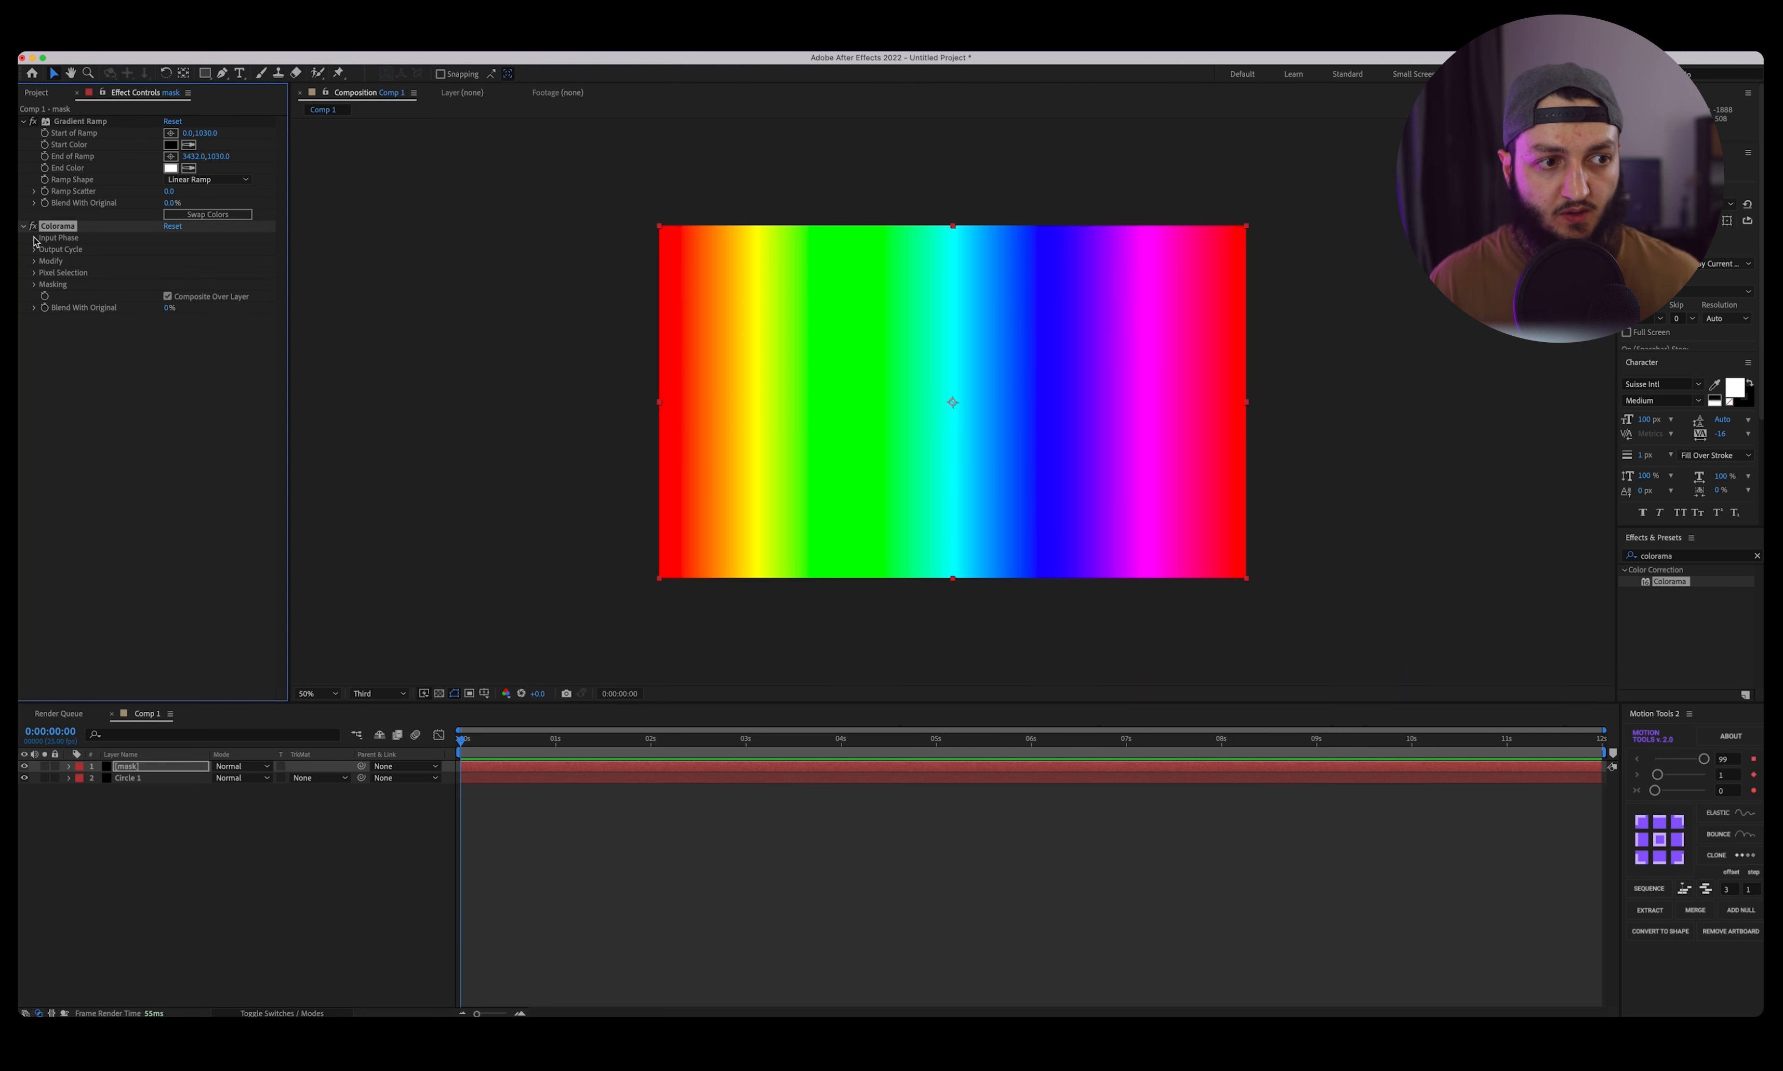
Set Colorama's output cycle to the Solarize Grey preset palette.
click(34, 238)
click(34, 335)
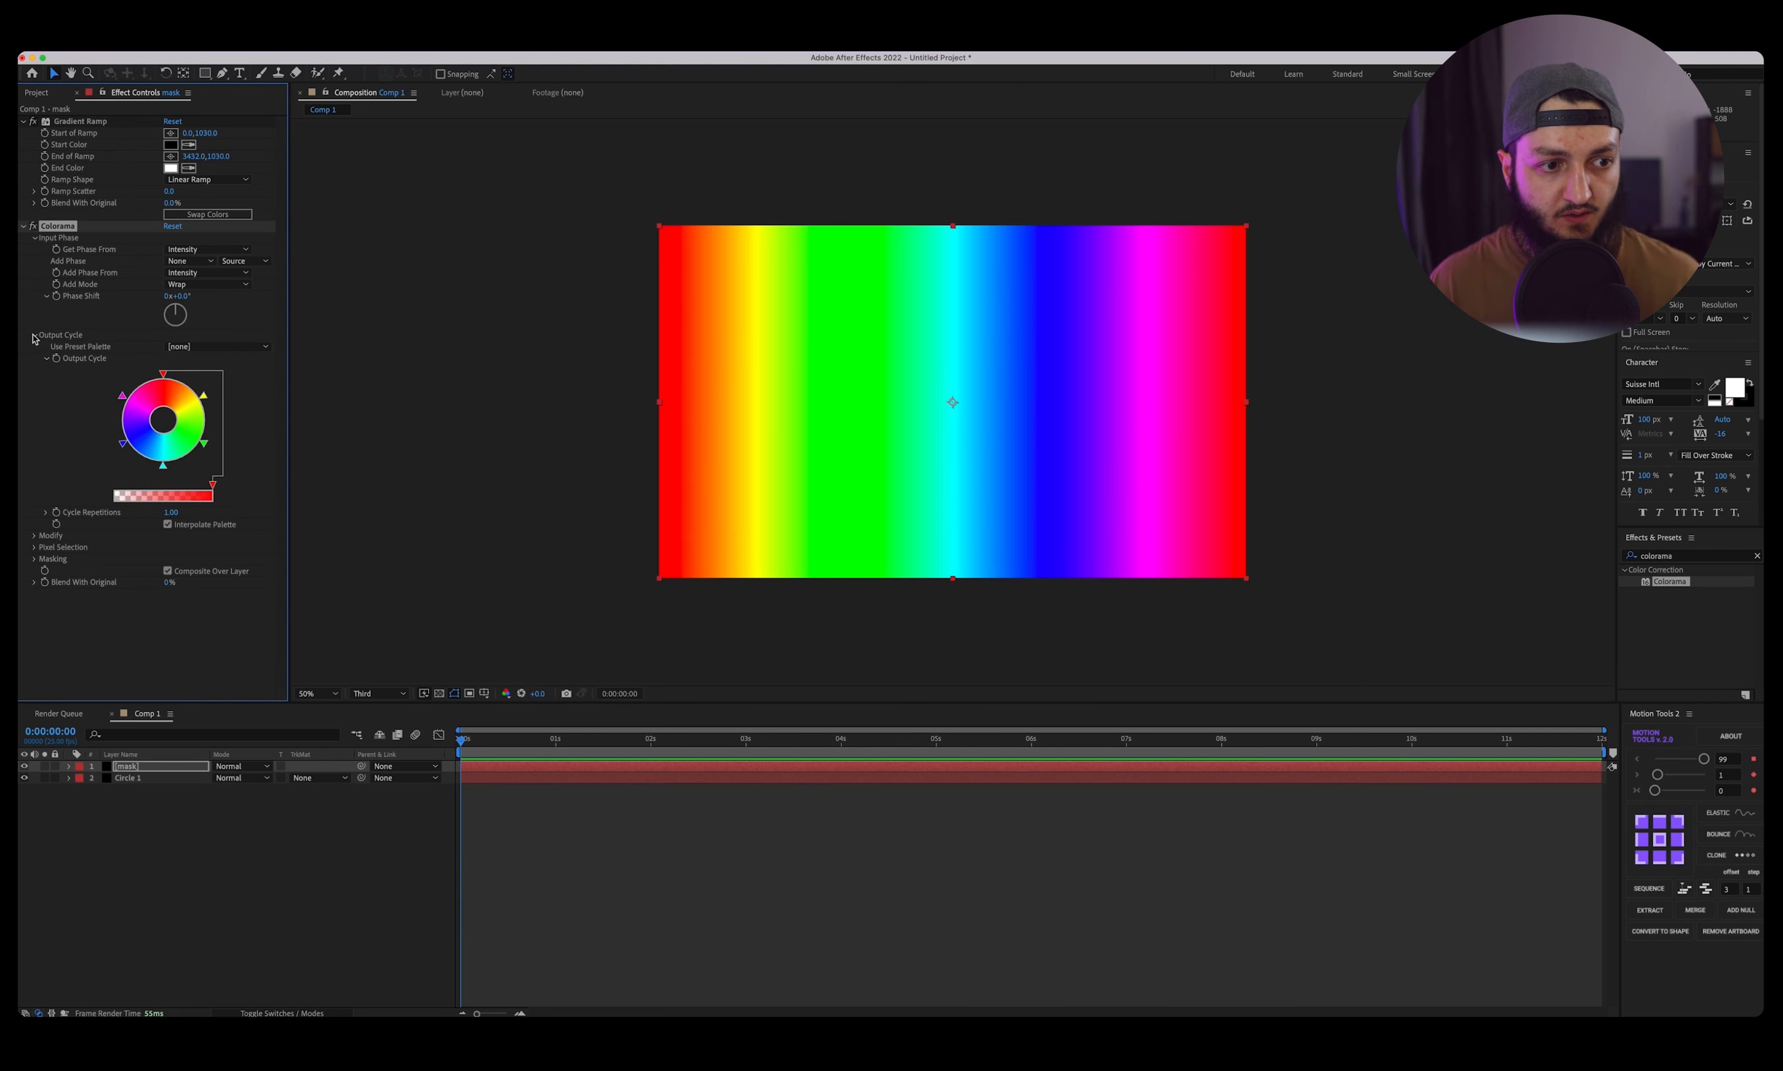
click(243, 347)
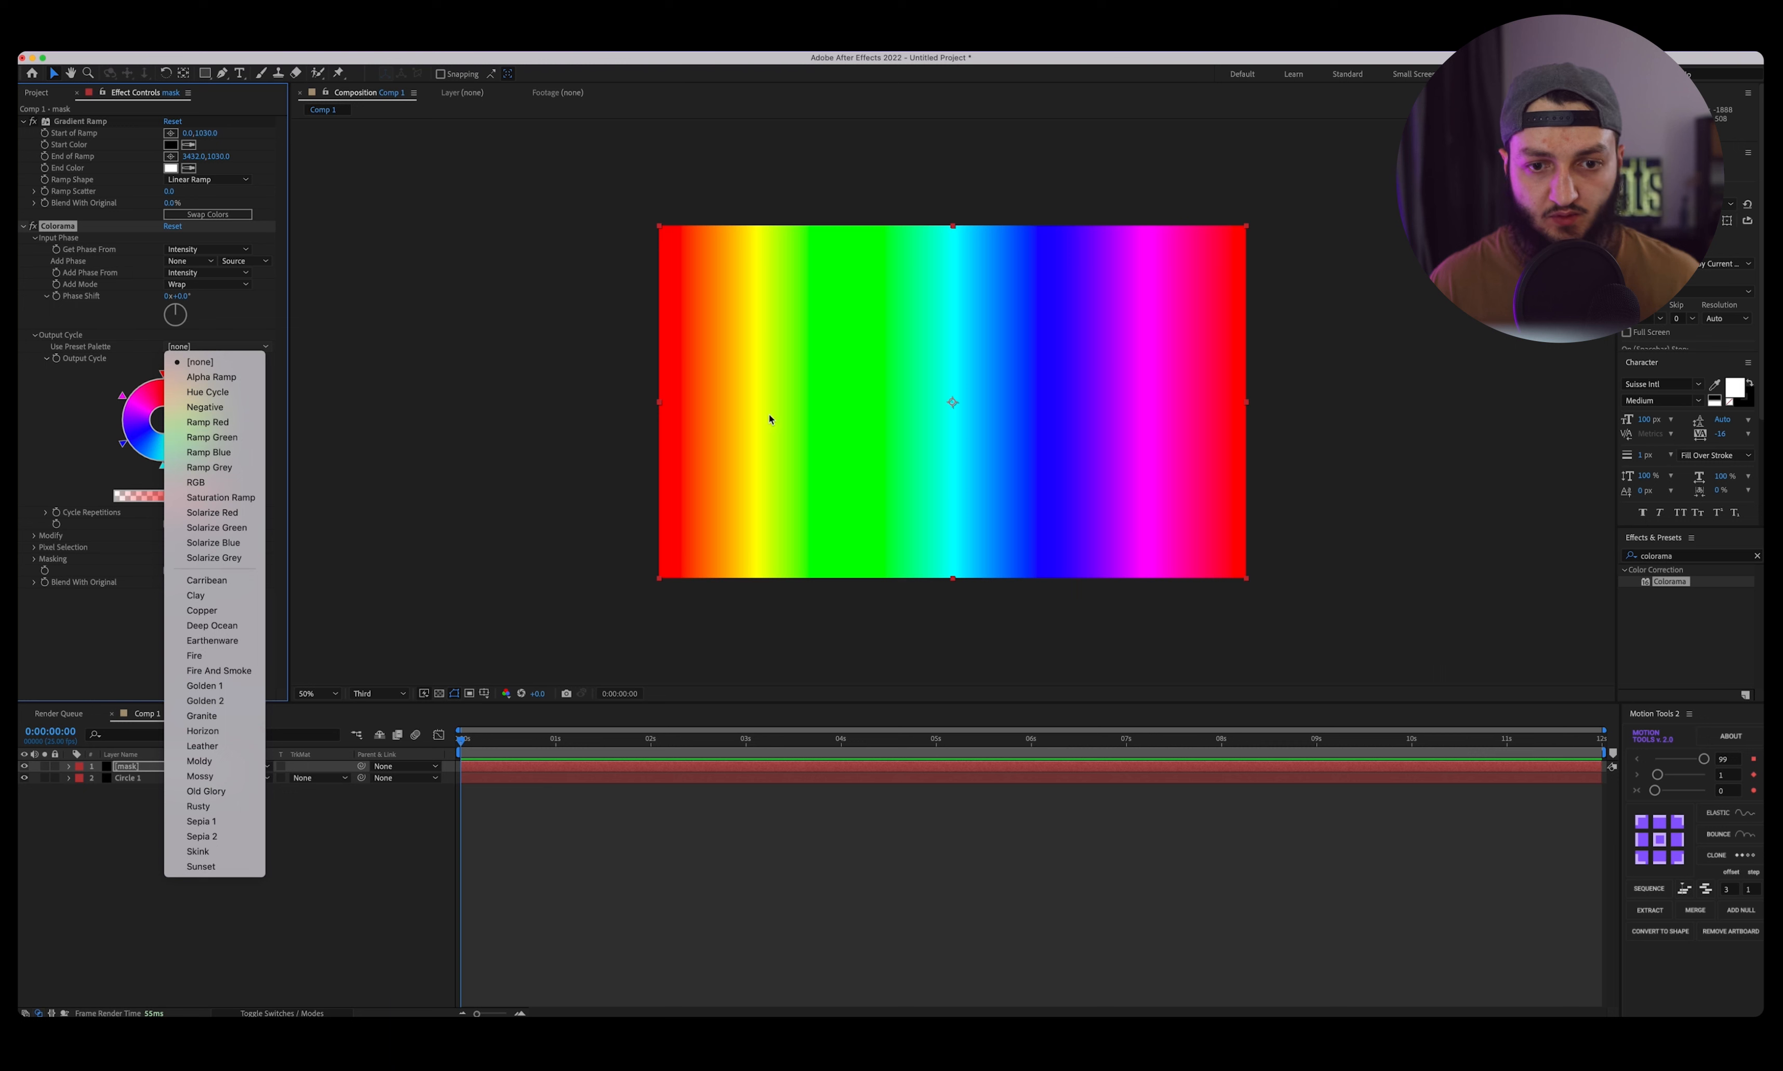
click(597, 379)
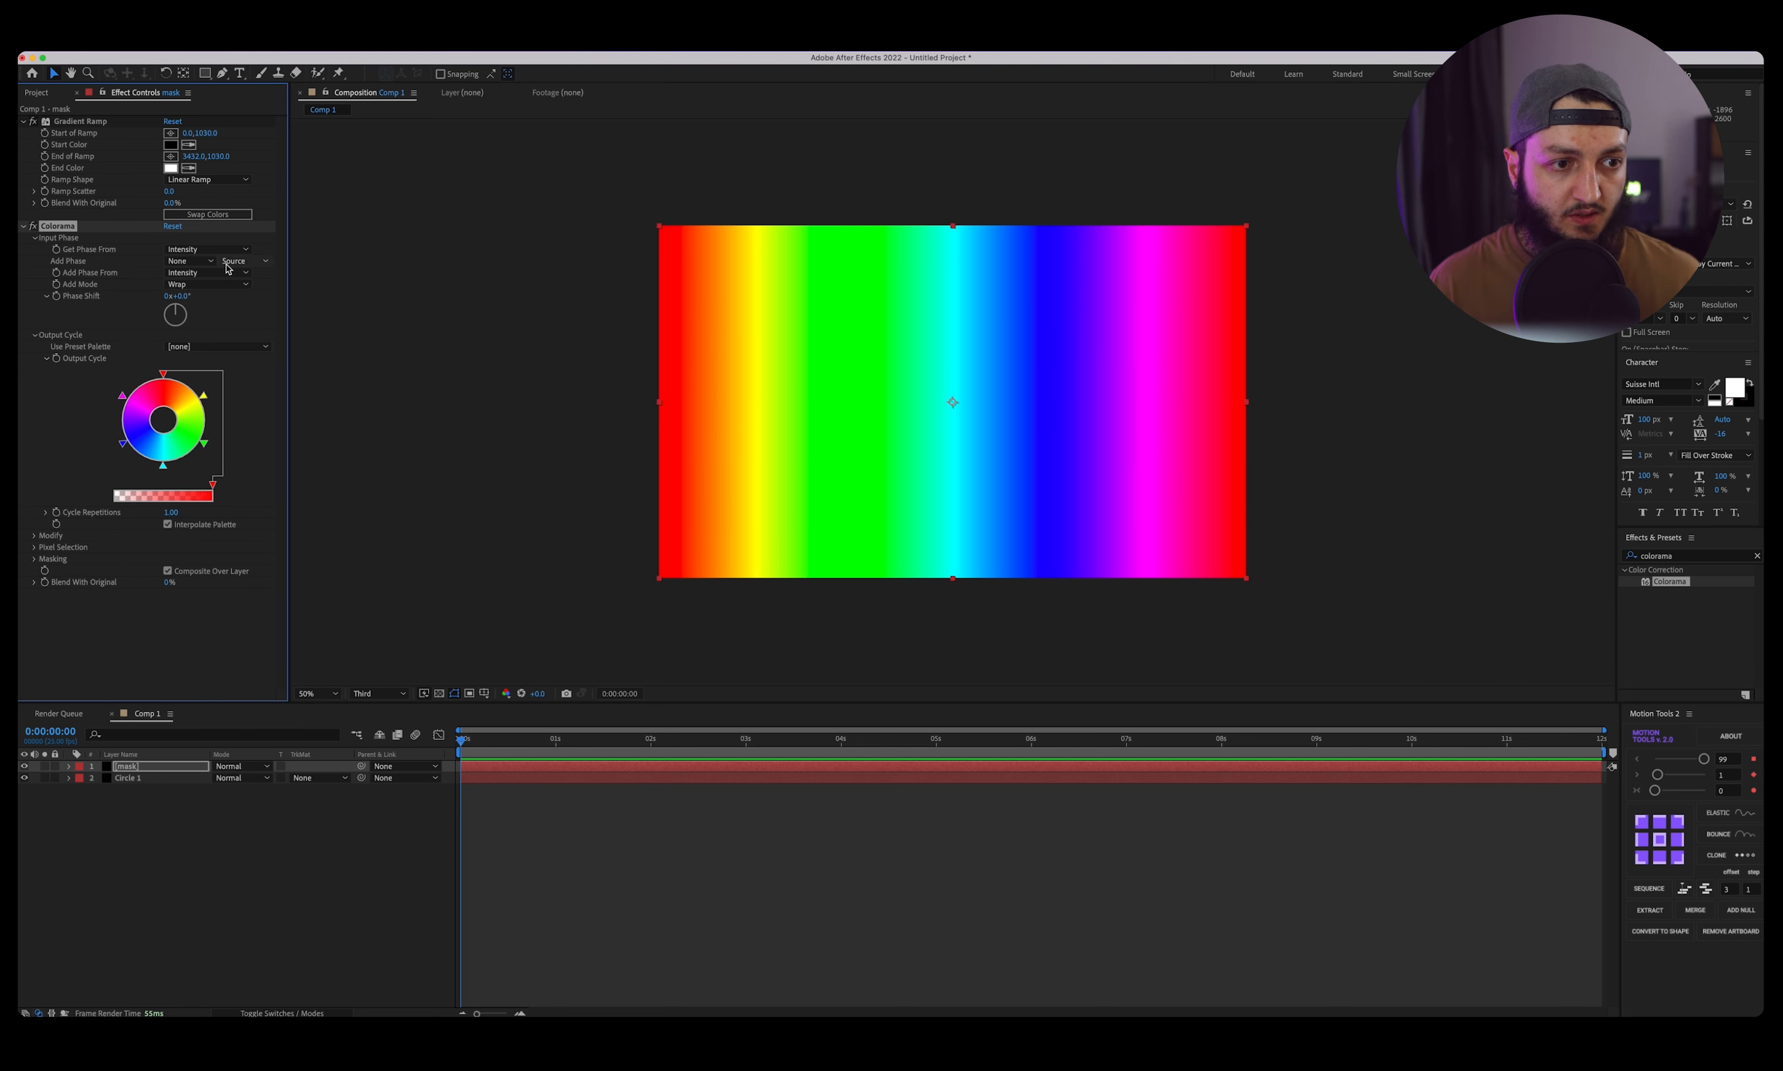
click(217, 249)
click(227, 256)
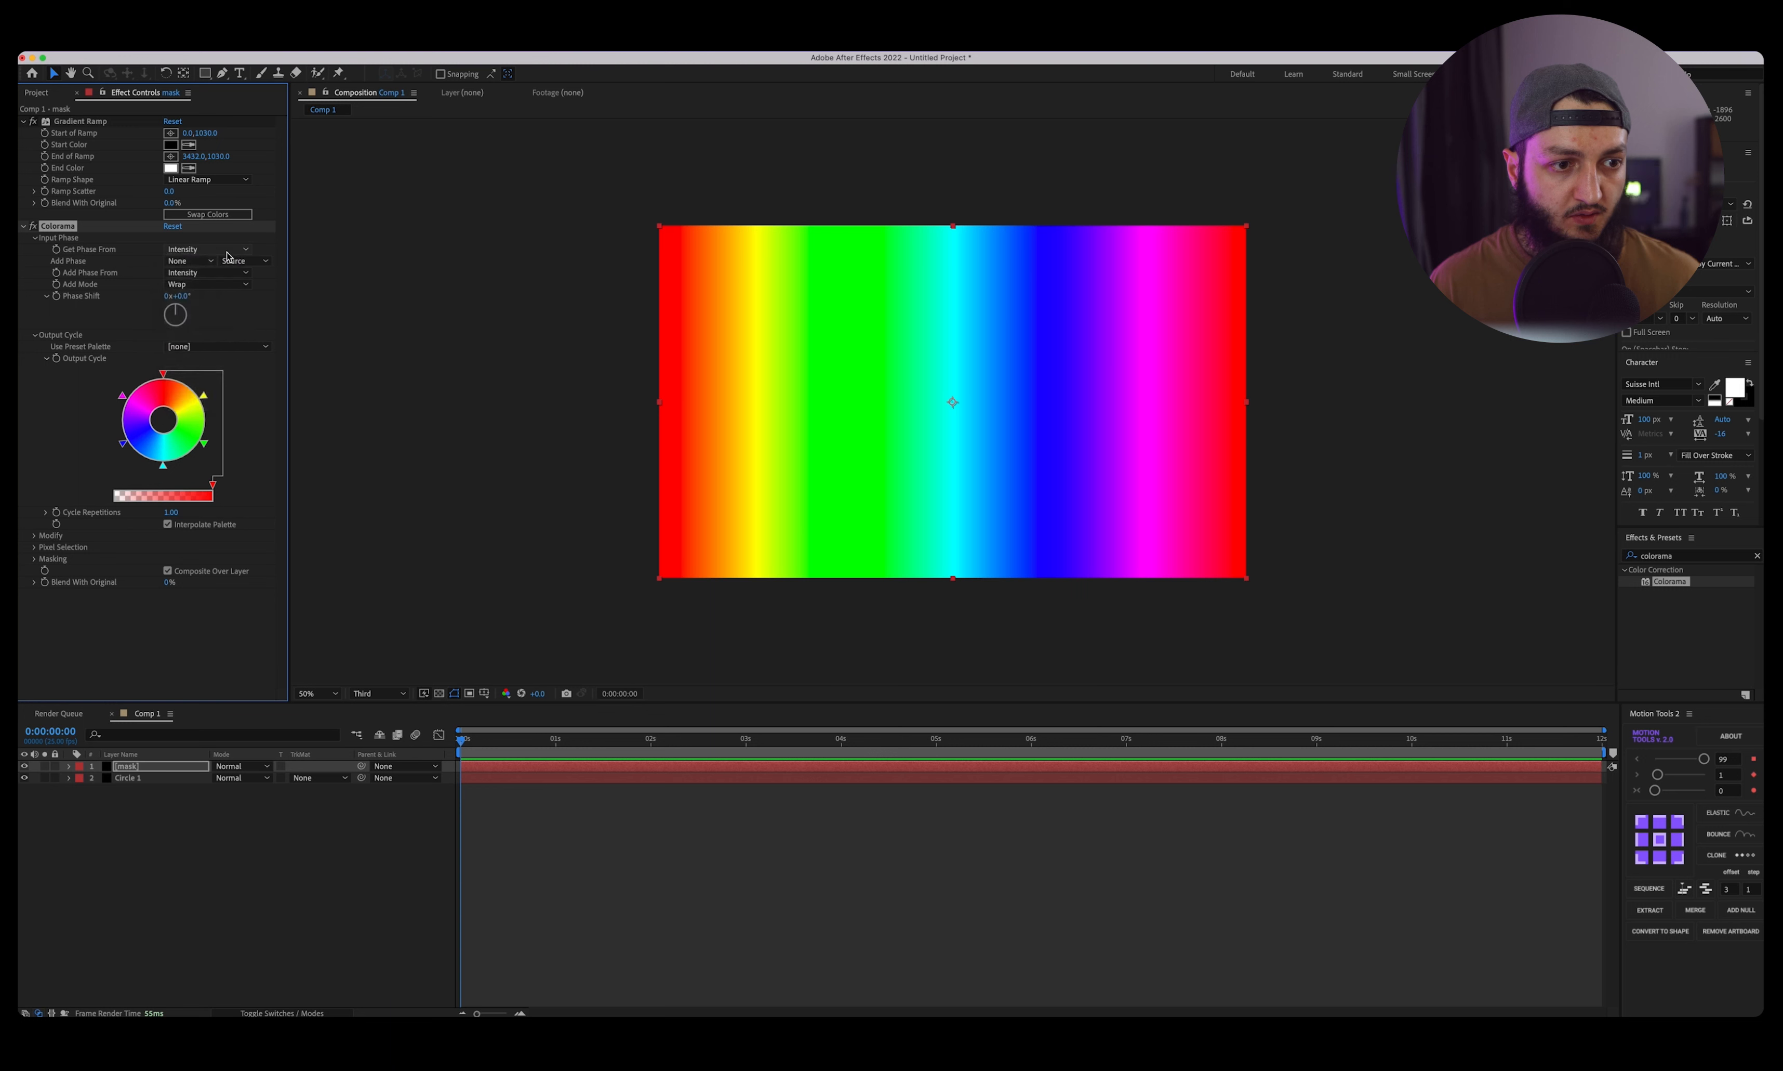
click(215, 347)
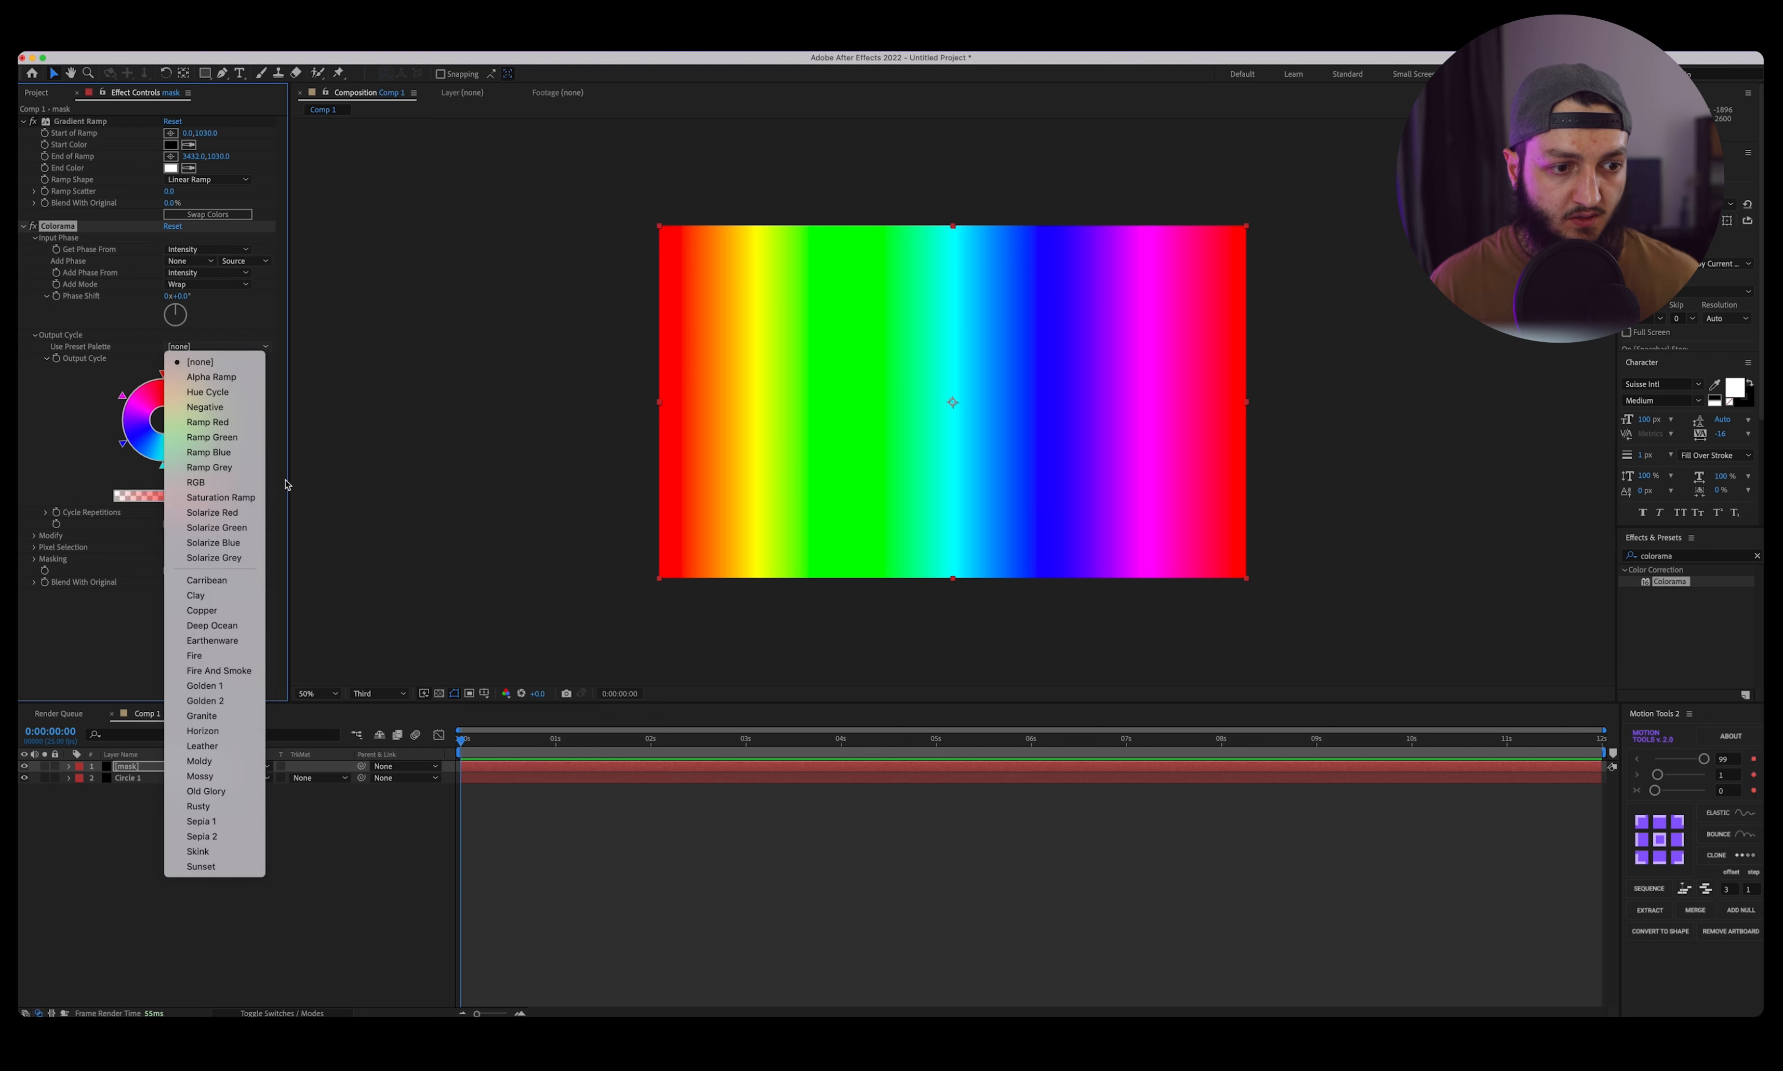
click(239, 560)
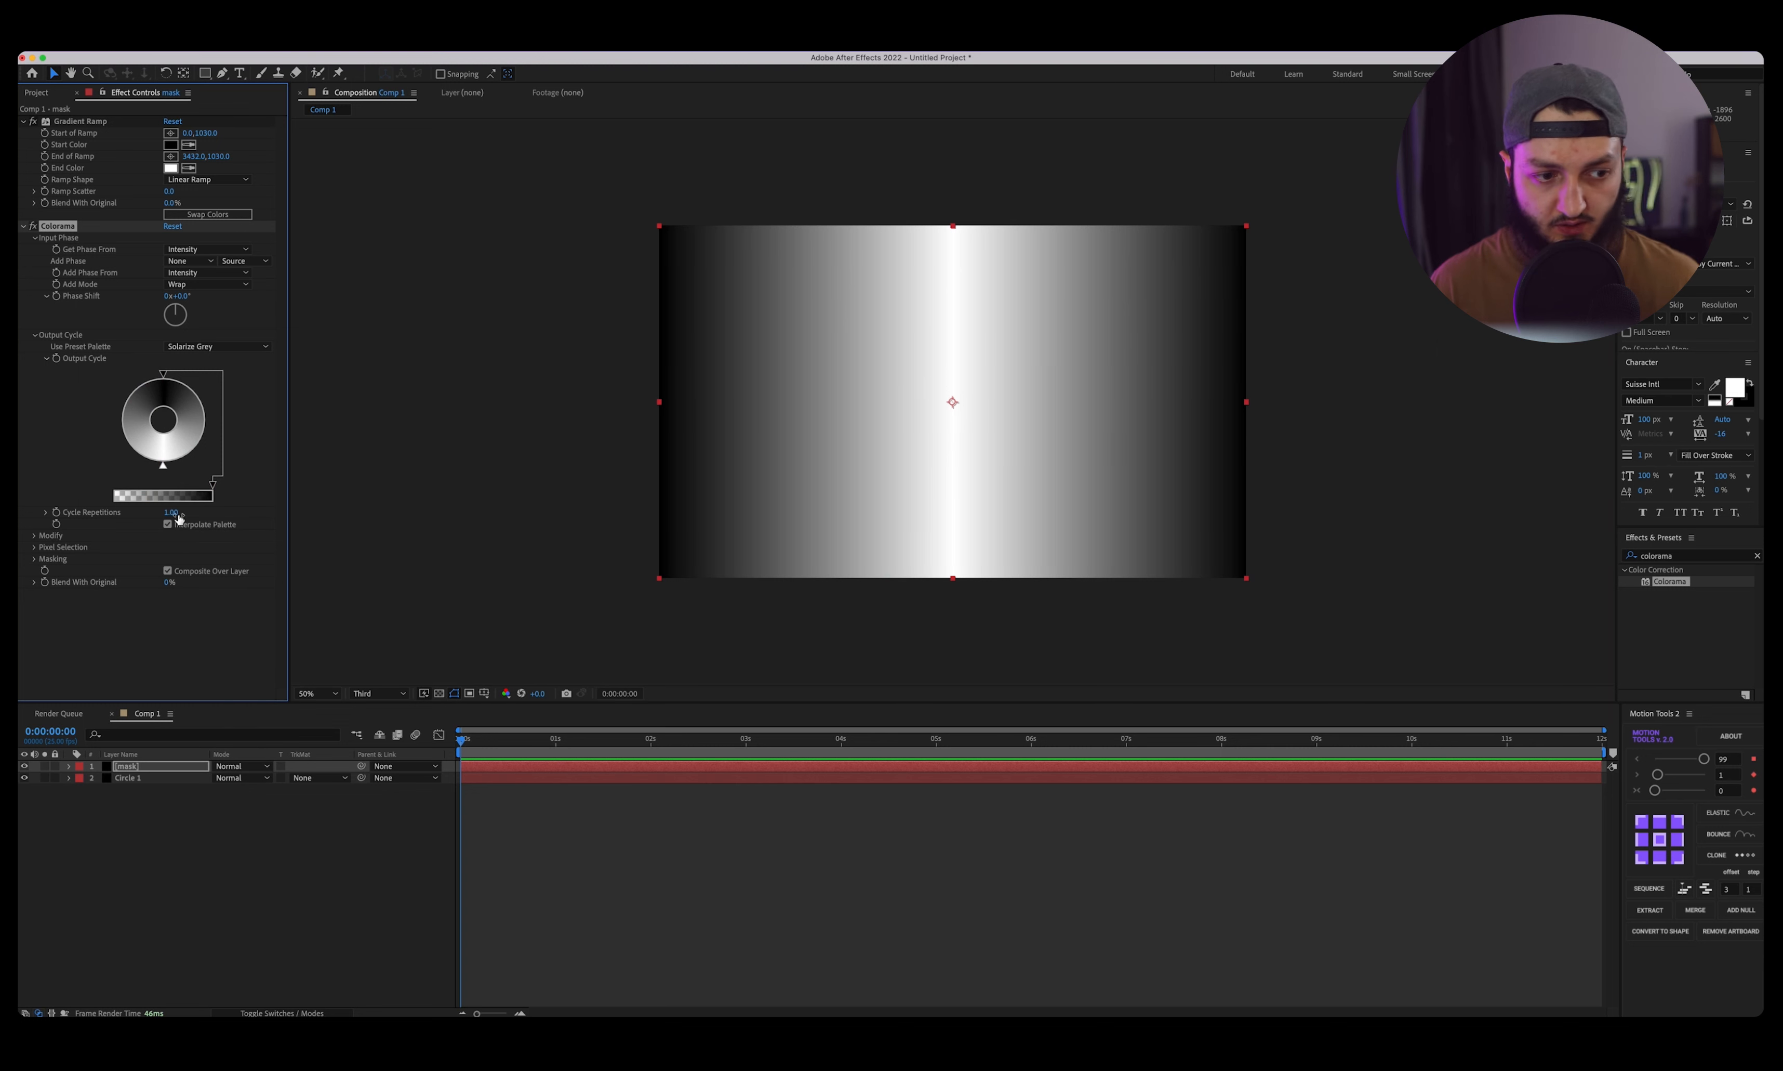
Set Colorama's cycle repetitions to 4.
click(172, 512)
text(4)
key(Return)
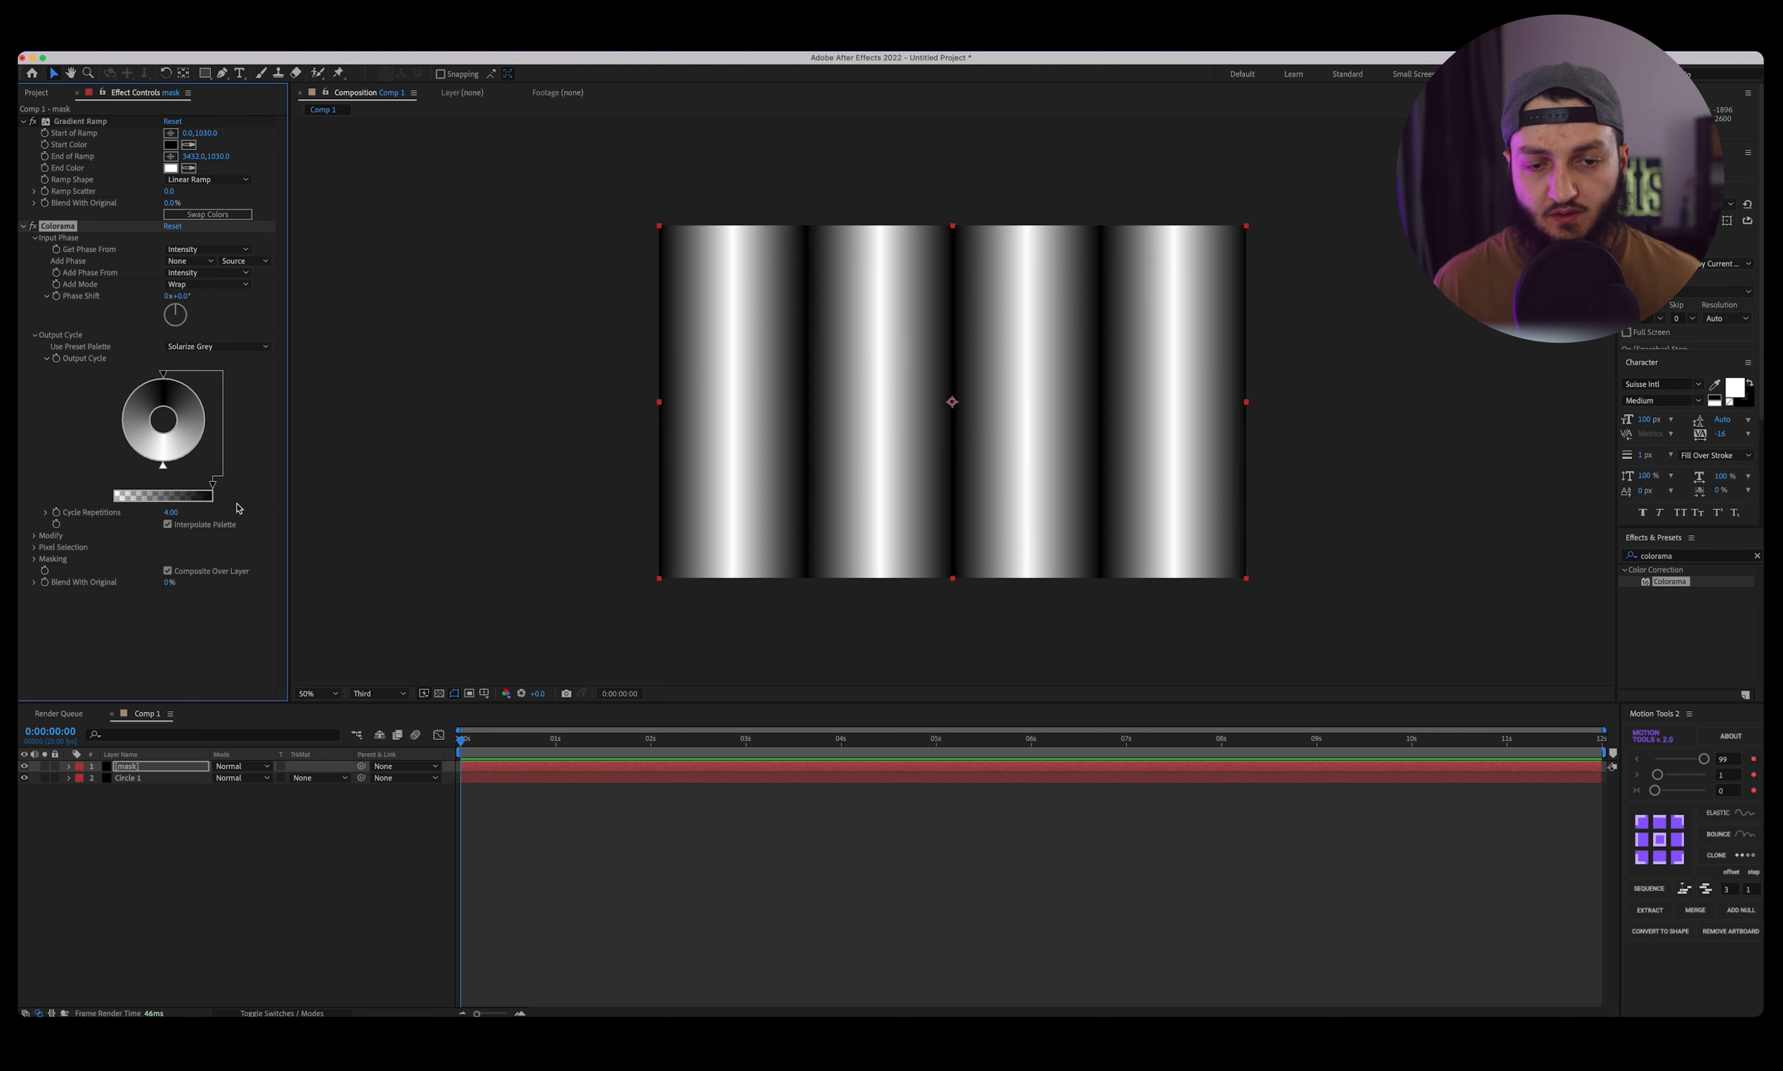
Pre-compose the mask layer as "mask", moving all attributes into the new composition.
click(147, 756)
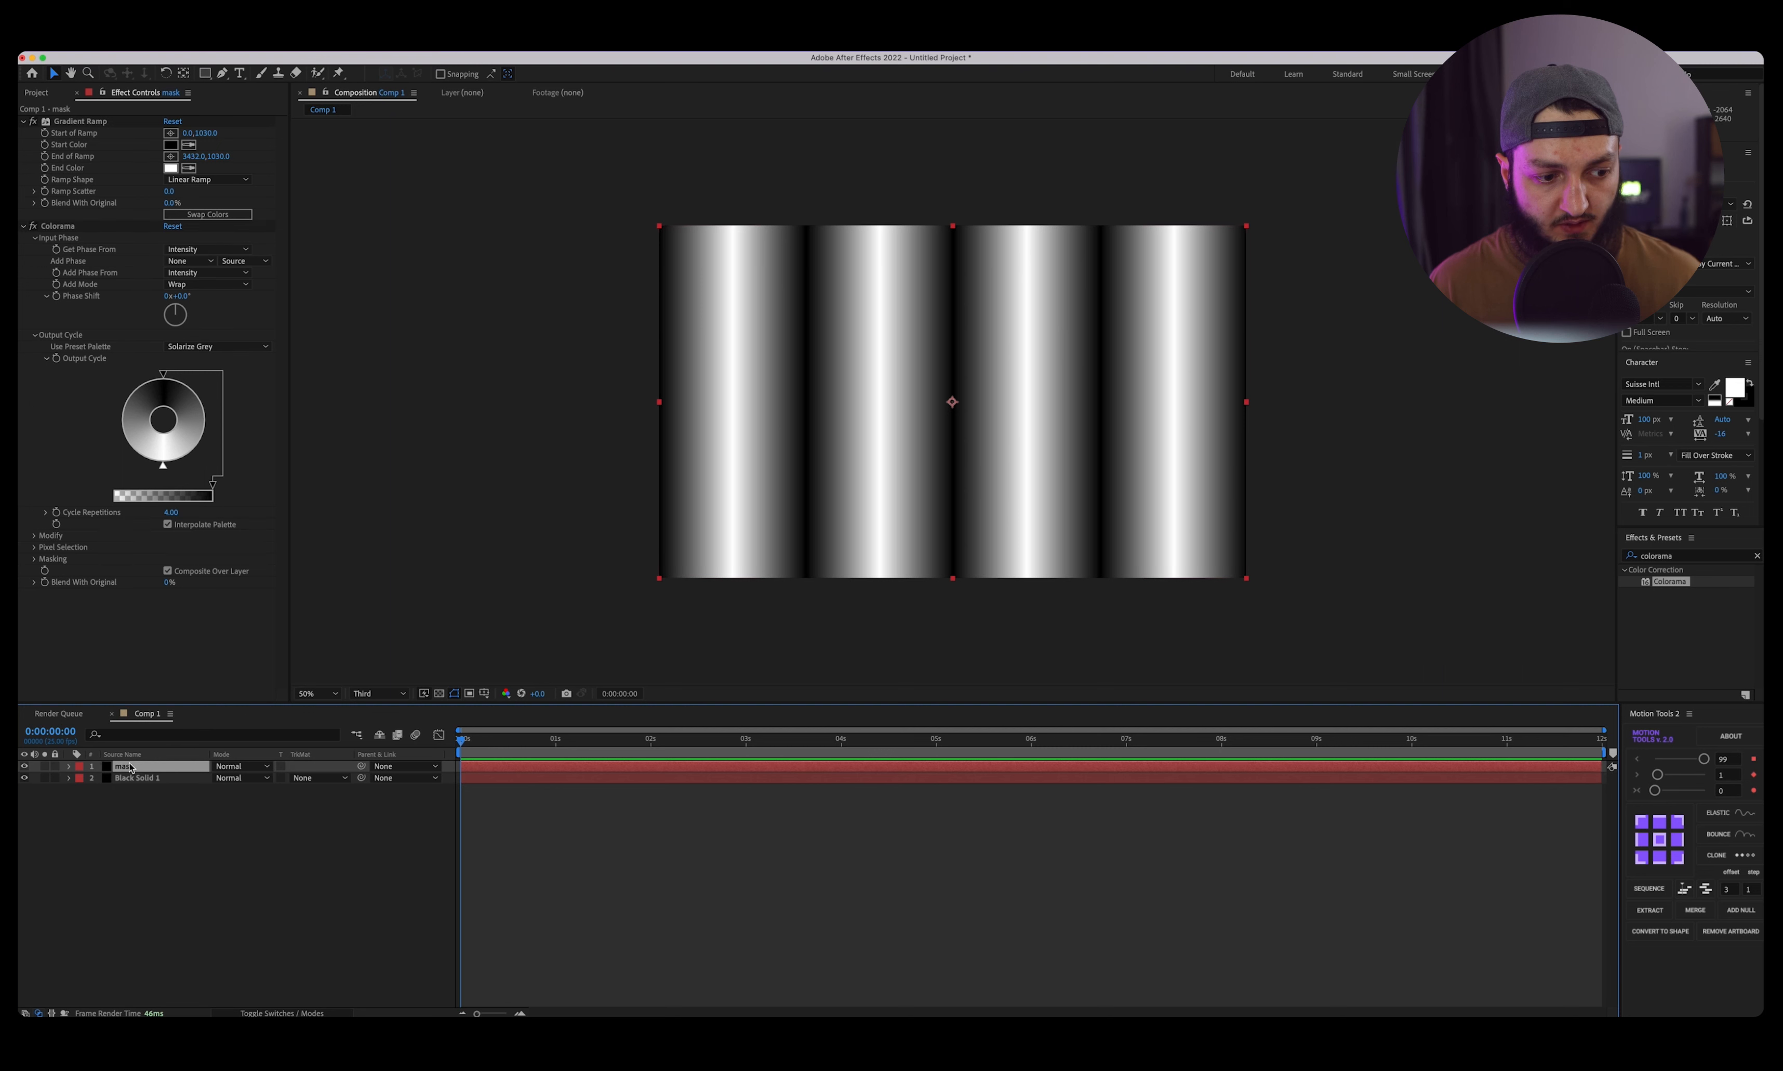
right_click(129, 773)
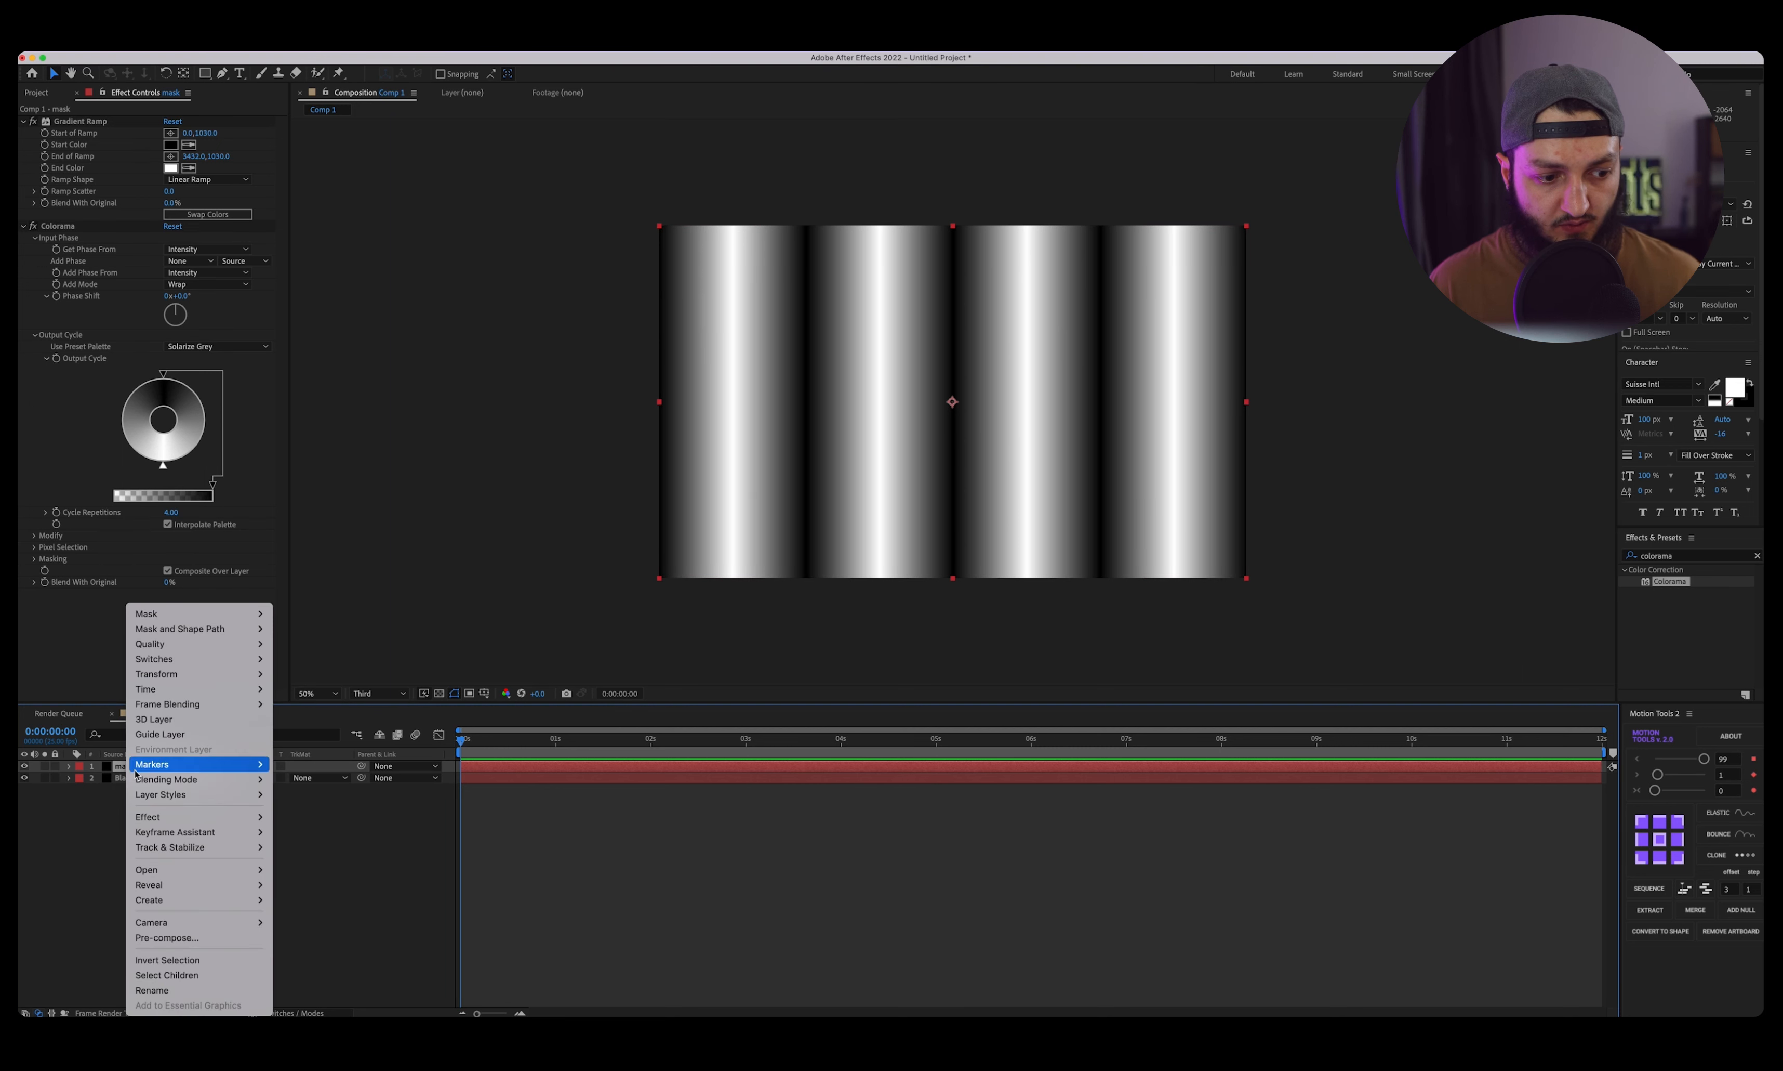
click(200, 939)
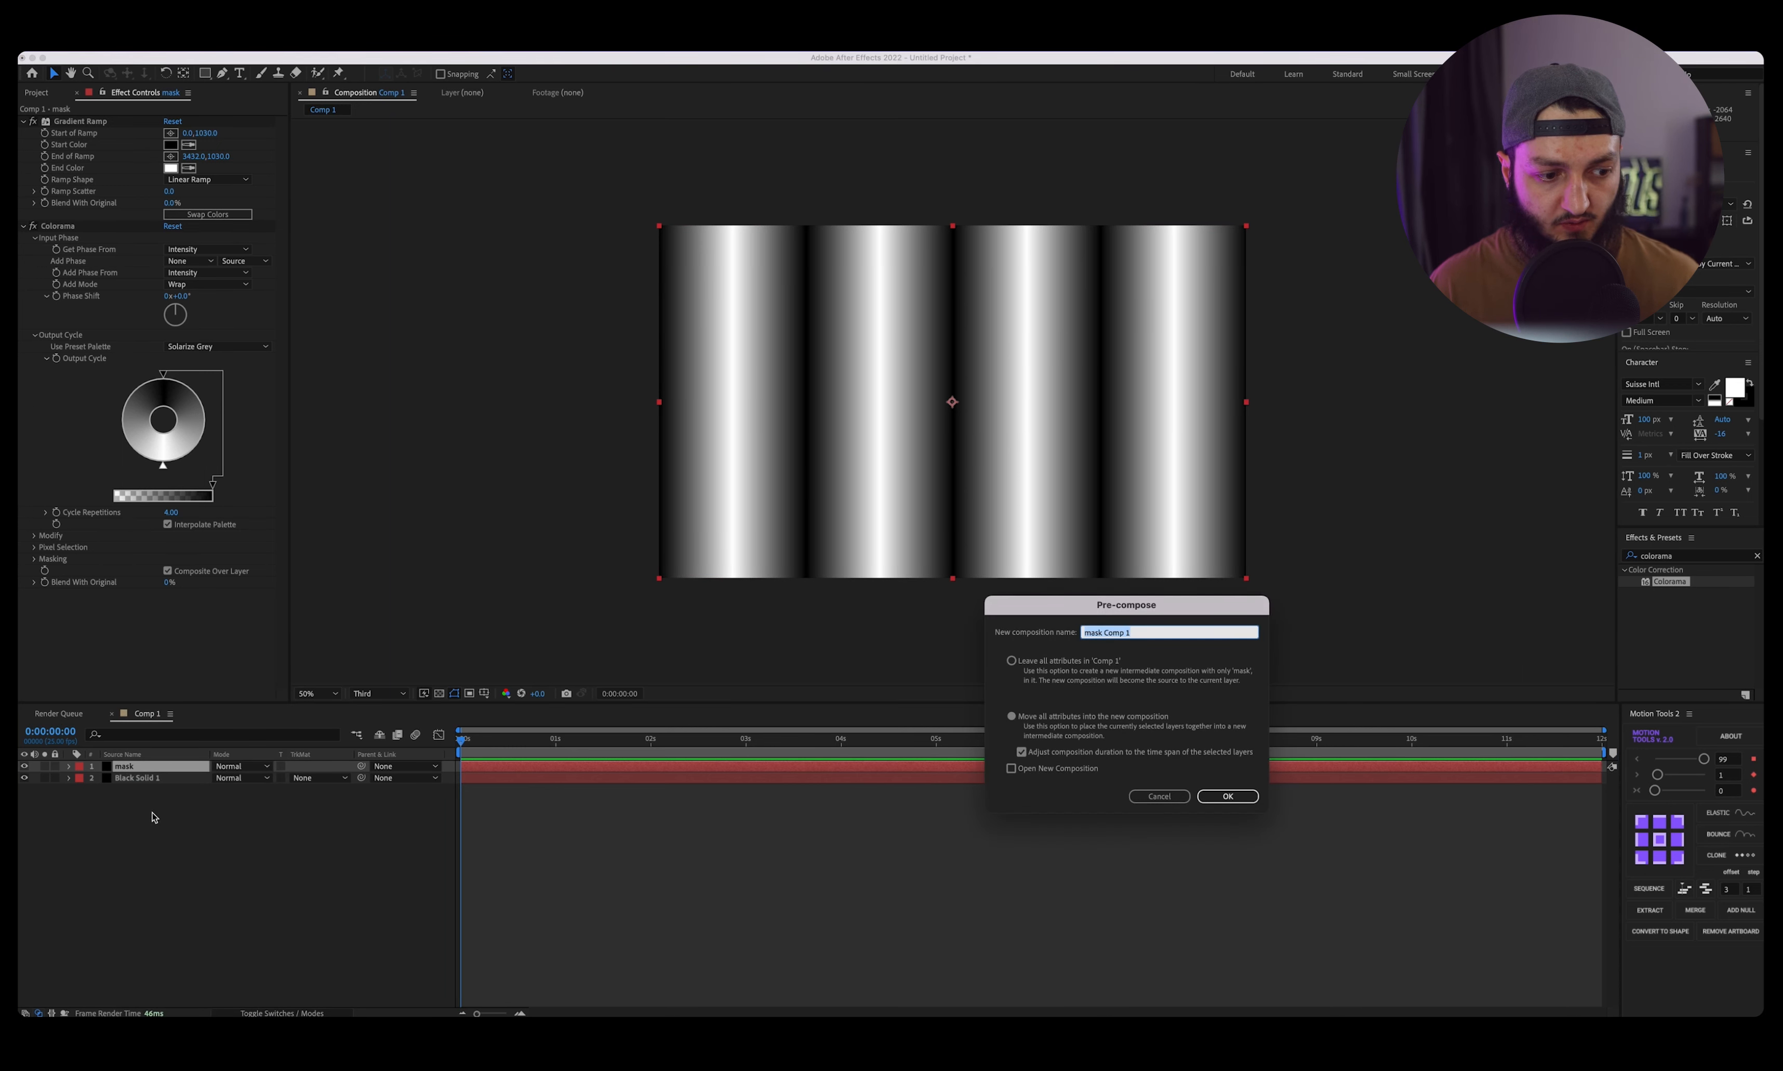
click(1012, 717)
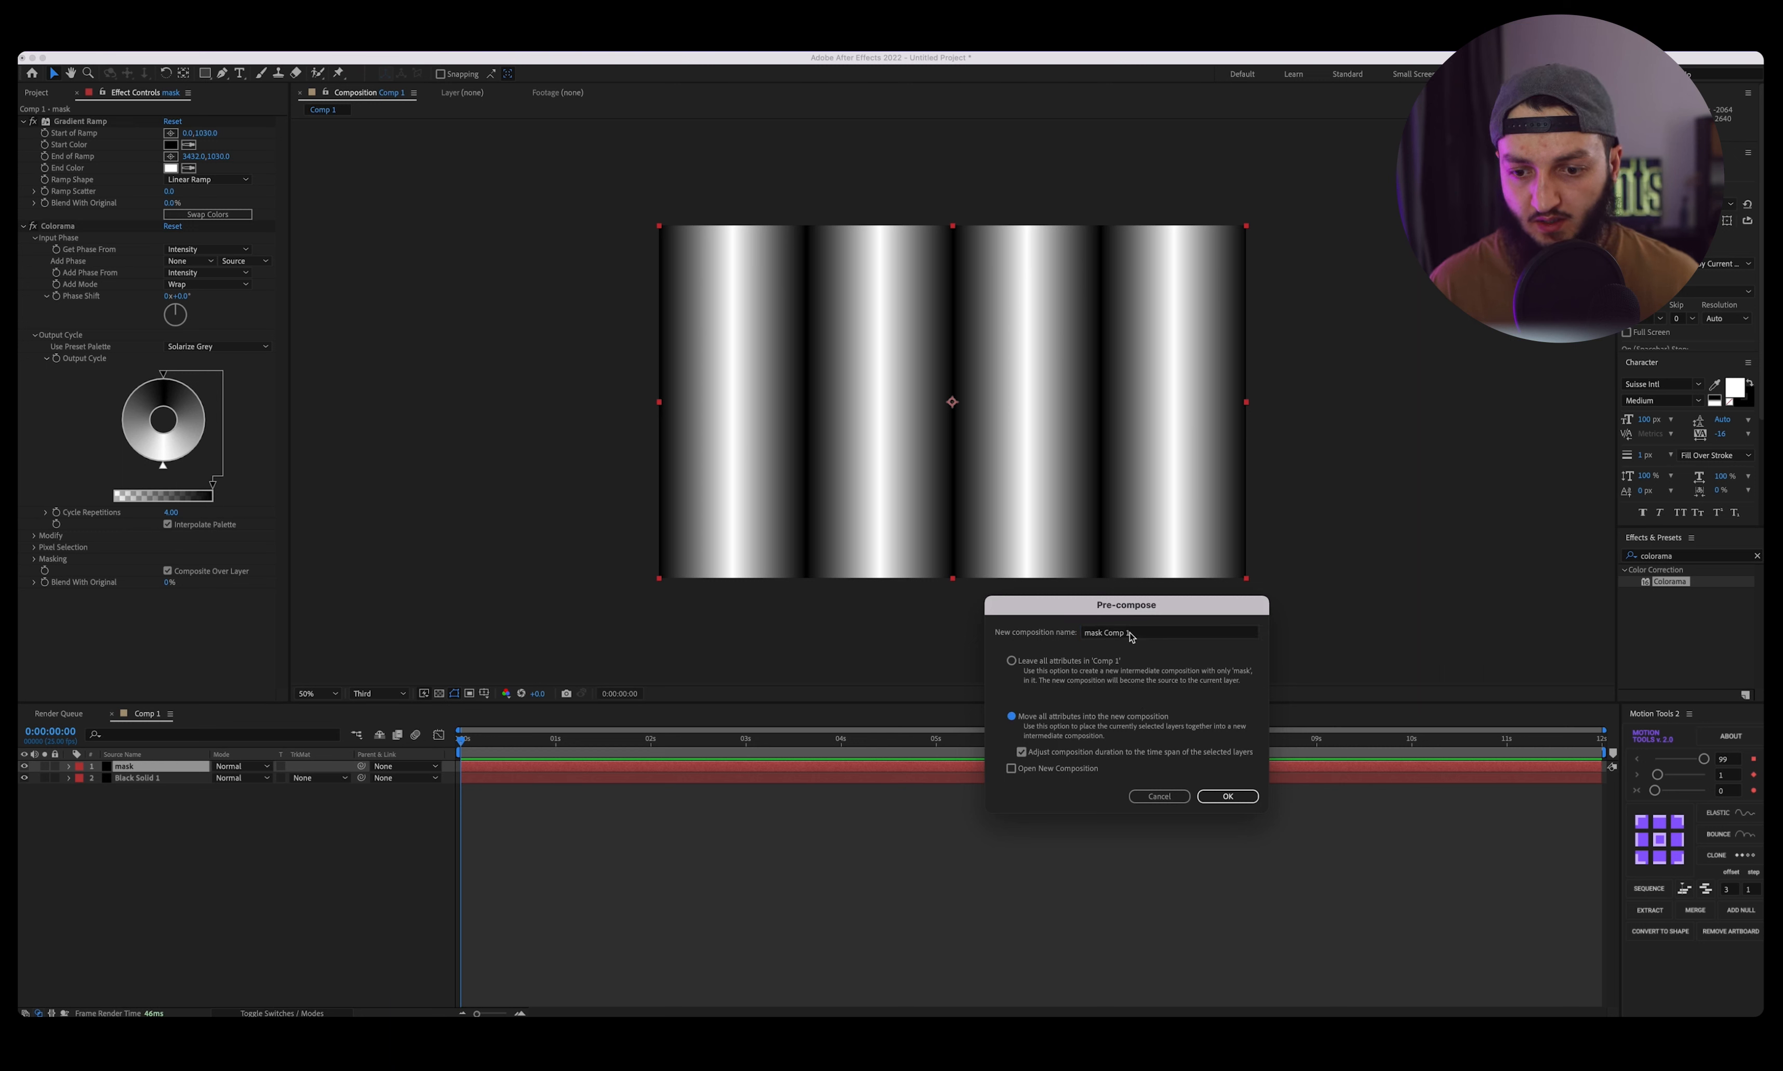
drag(1104, 634, 1203, 639)
key(BackSpace)
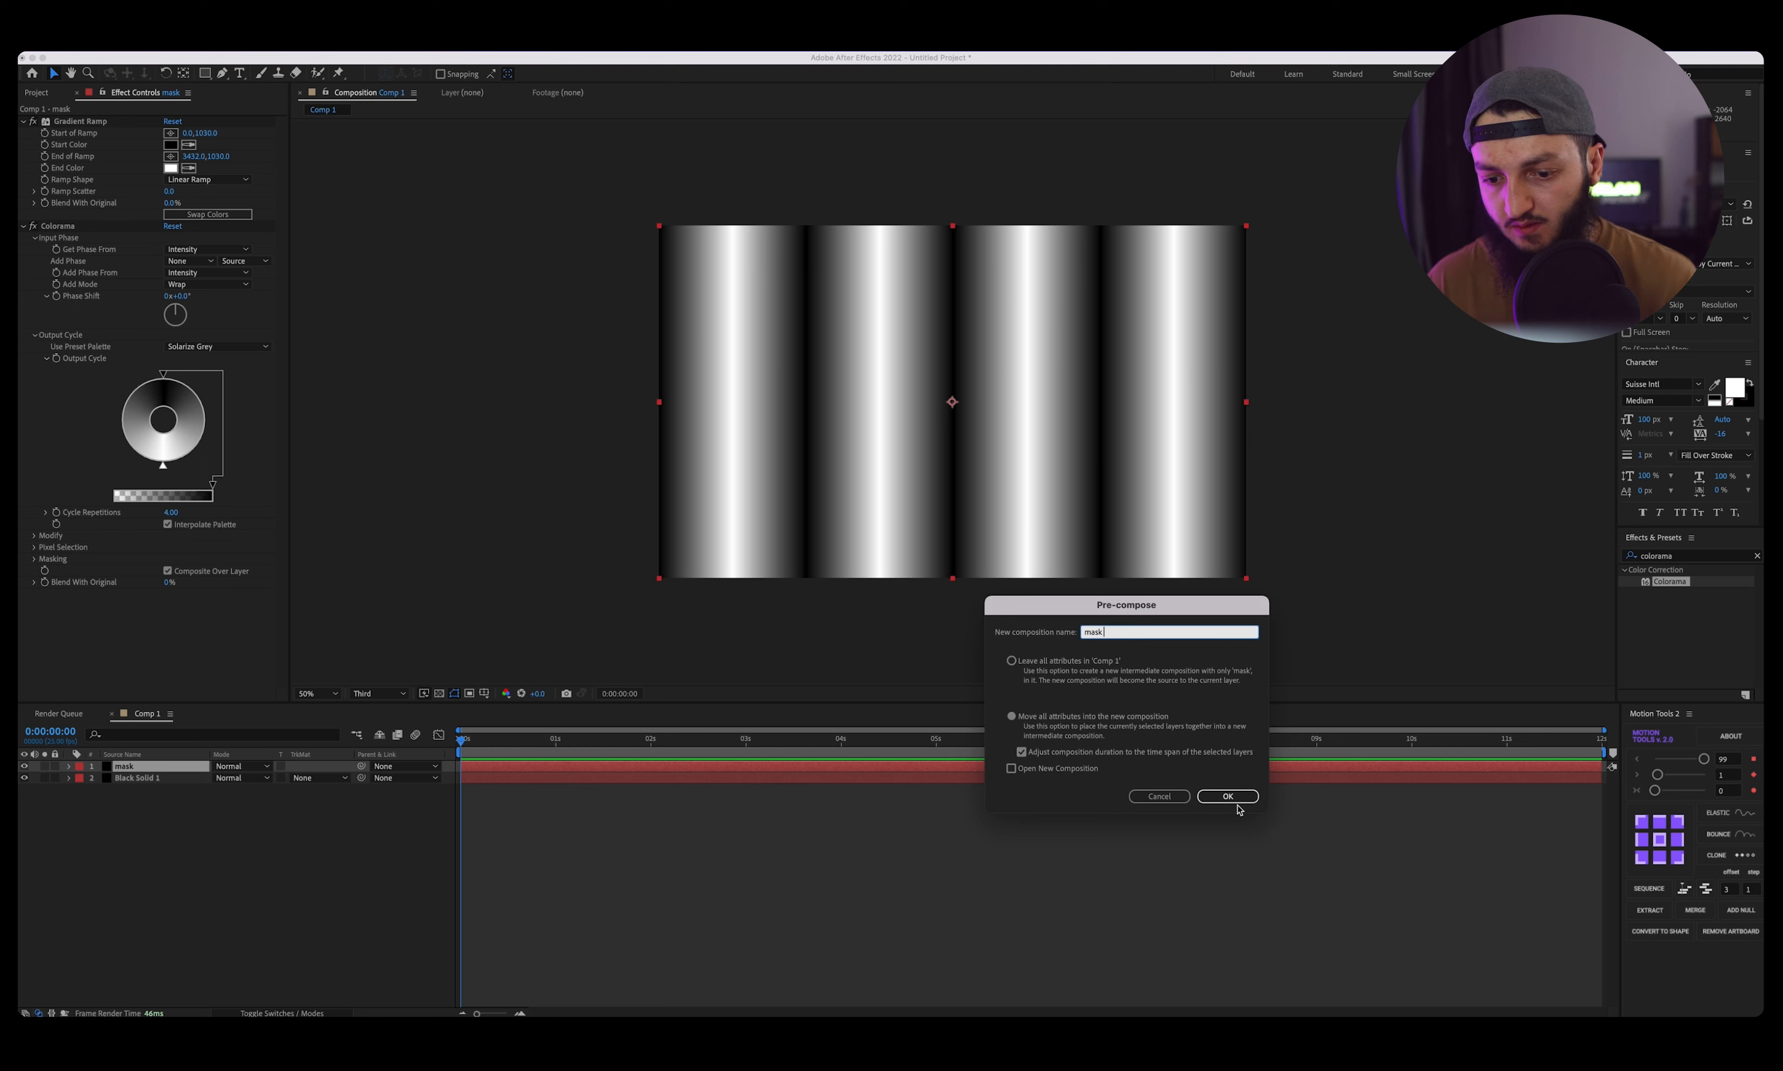
click(1233, 799)
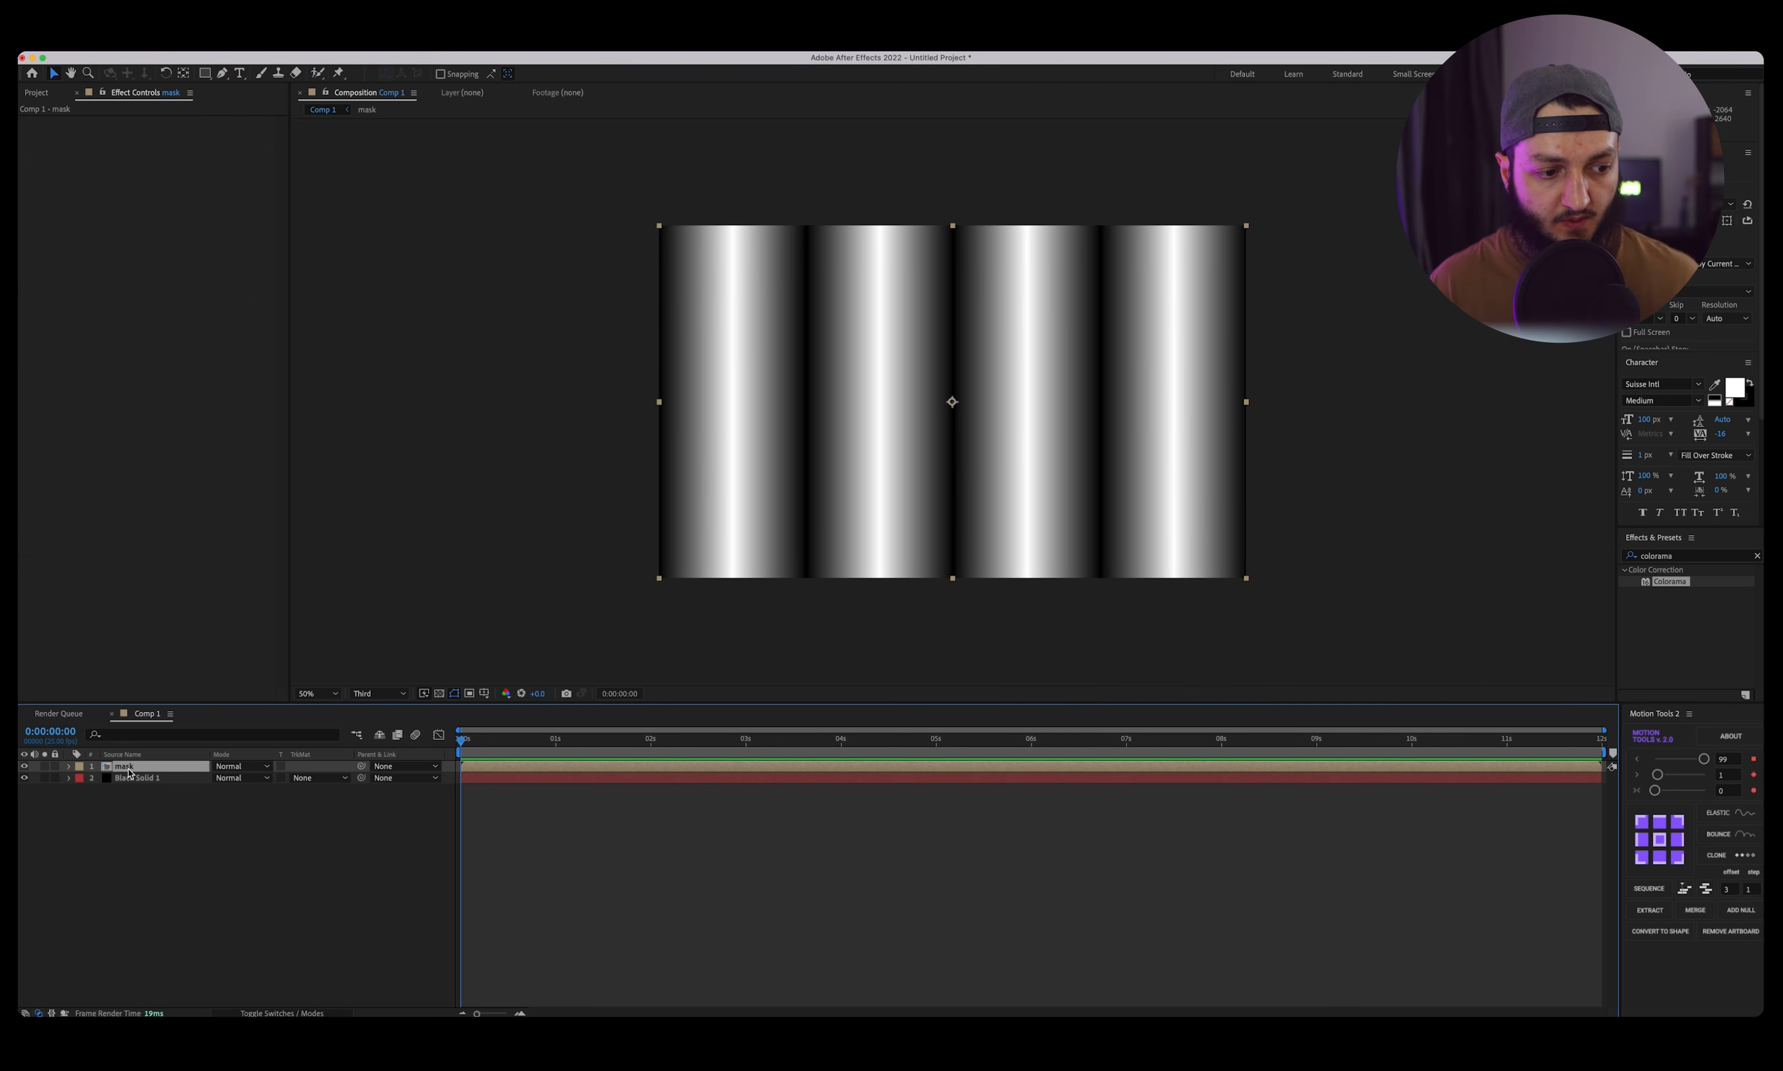
Move the mask pre-composition below the beam solid, hide it, and select the beam solid.
drag(120, 768, 122, 782)
click(24, 779)
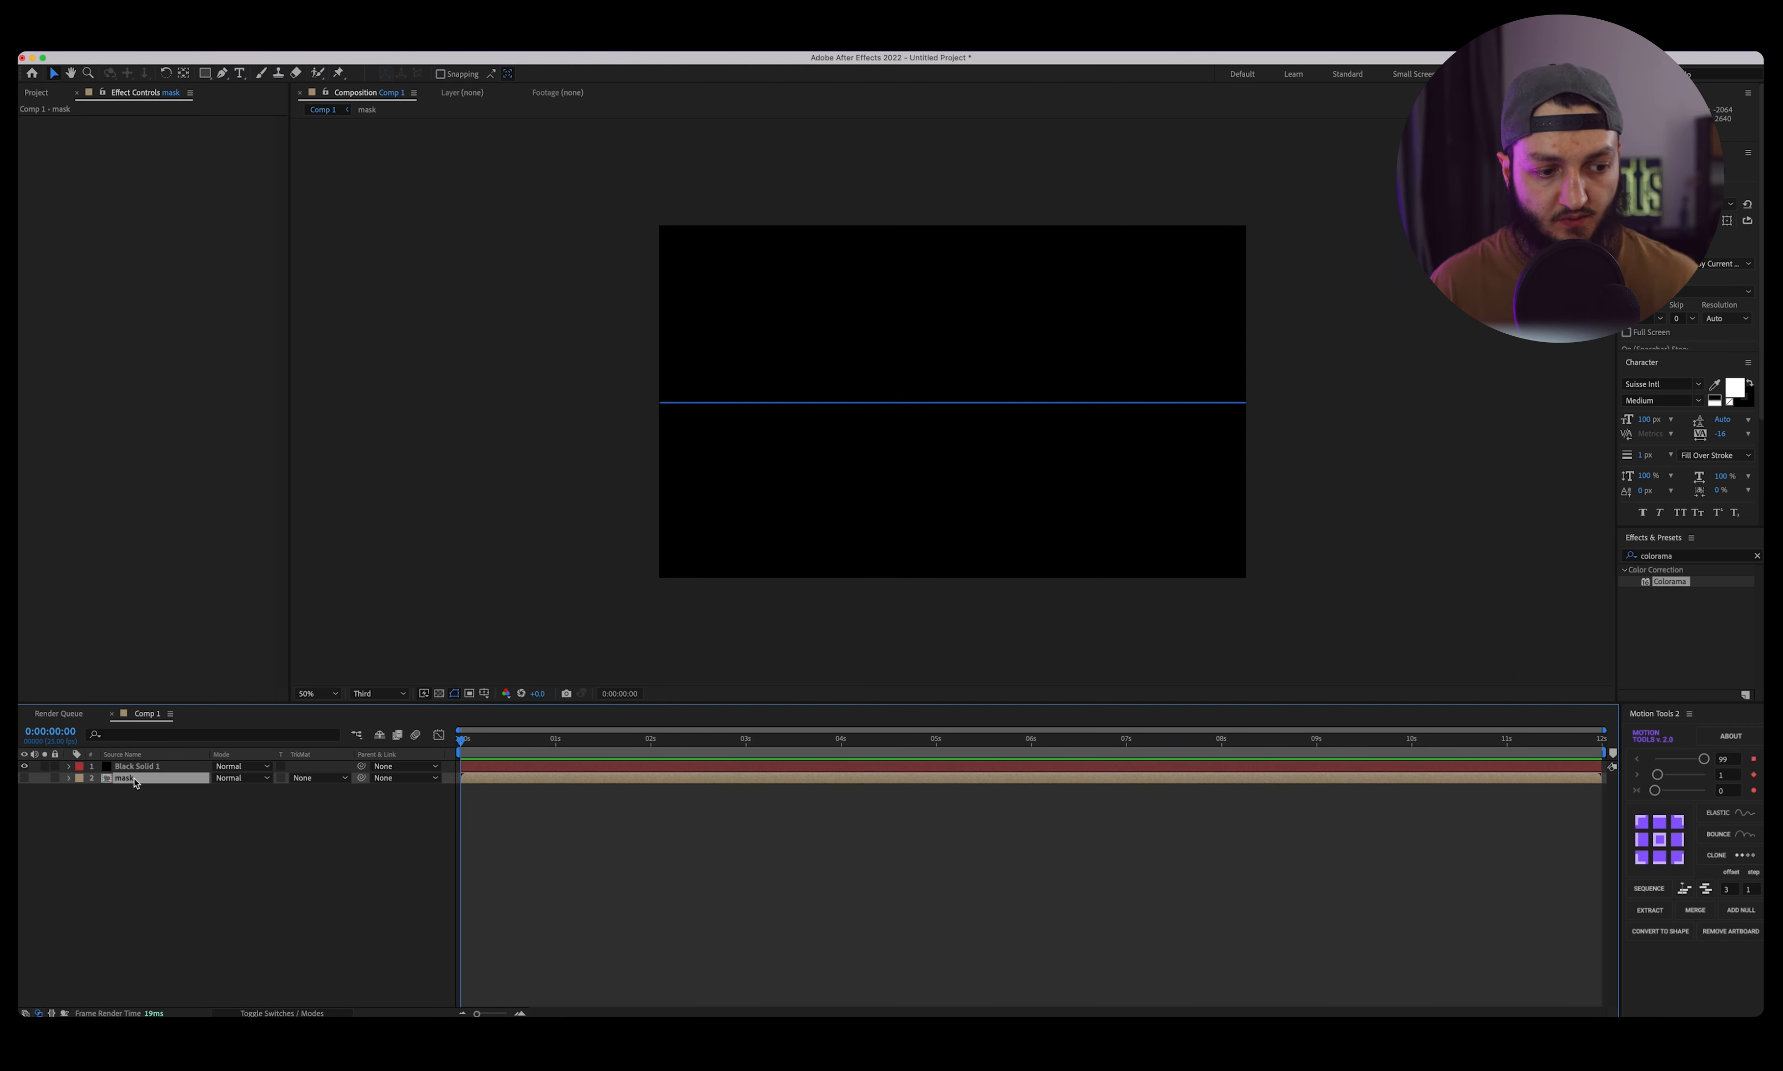
click(133, 767)
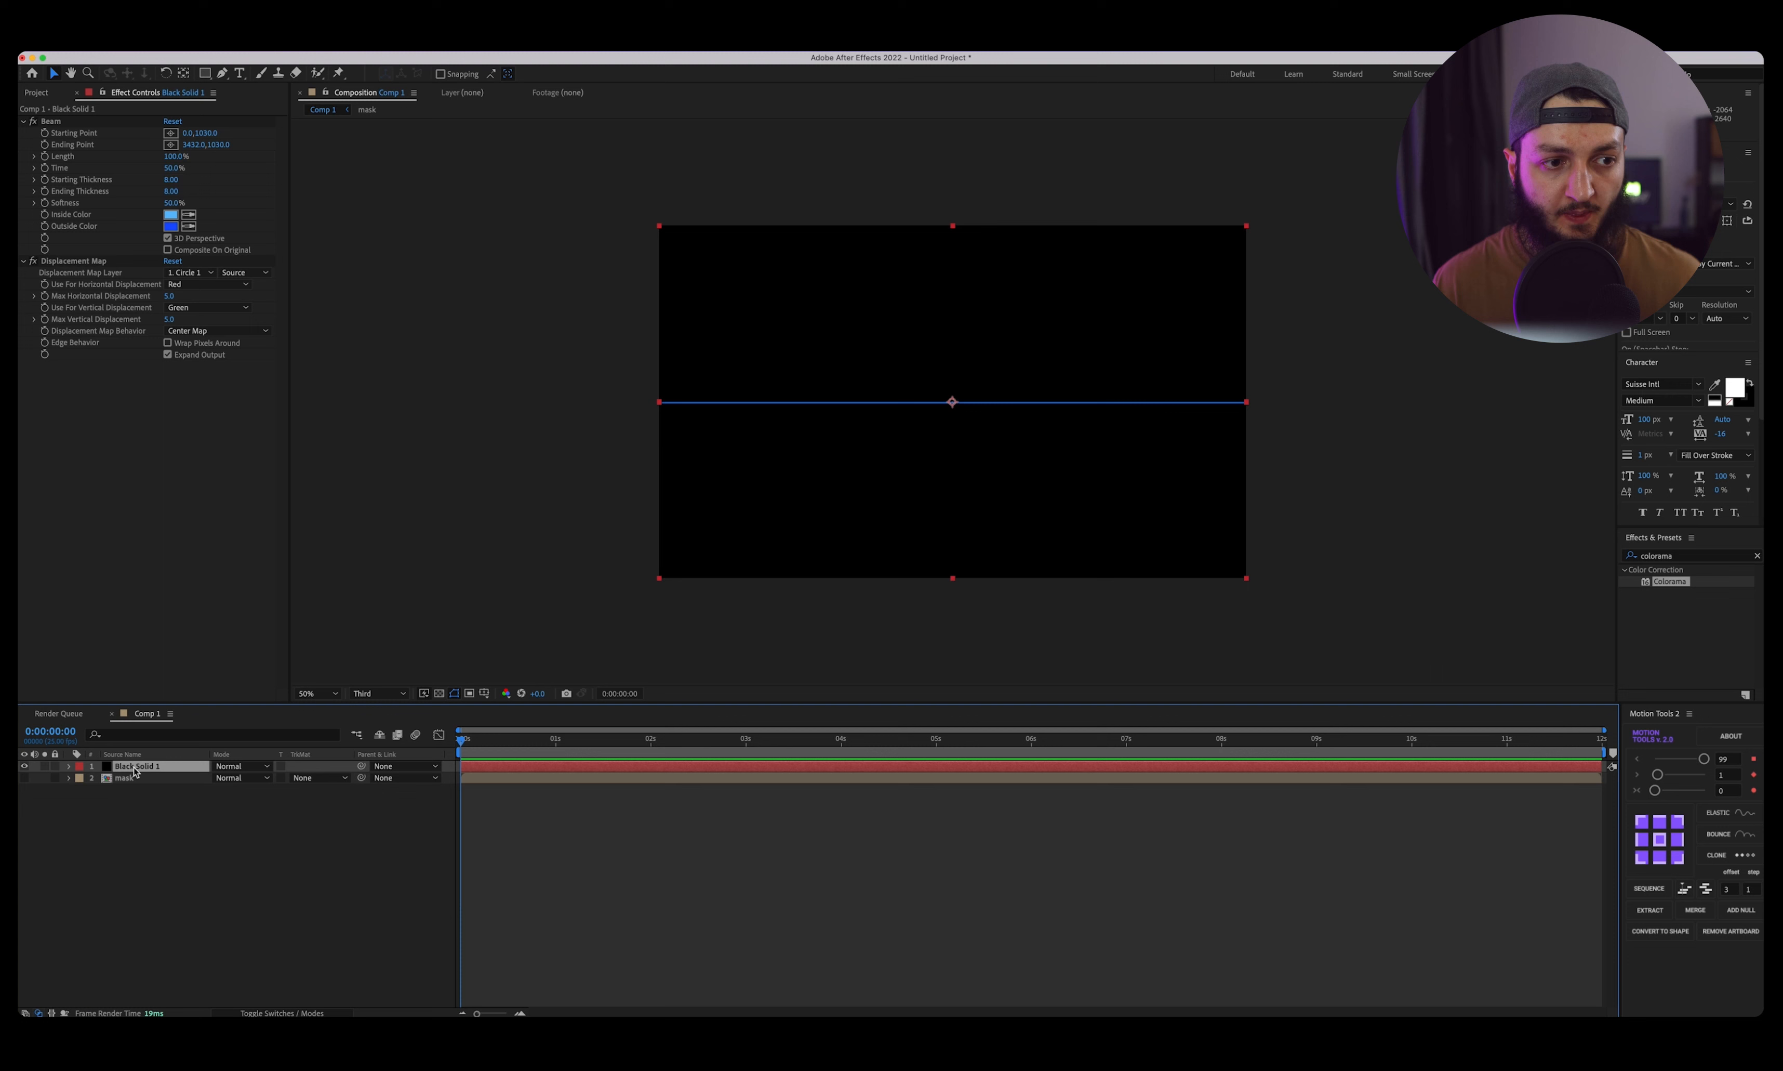
Set the beam's Displacement Map layer to the mask composition and its horizontal displacement source to Off.
click(190, 273)
click(202, 325)
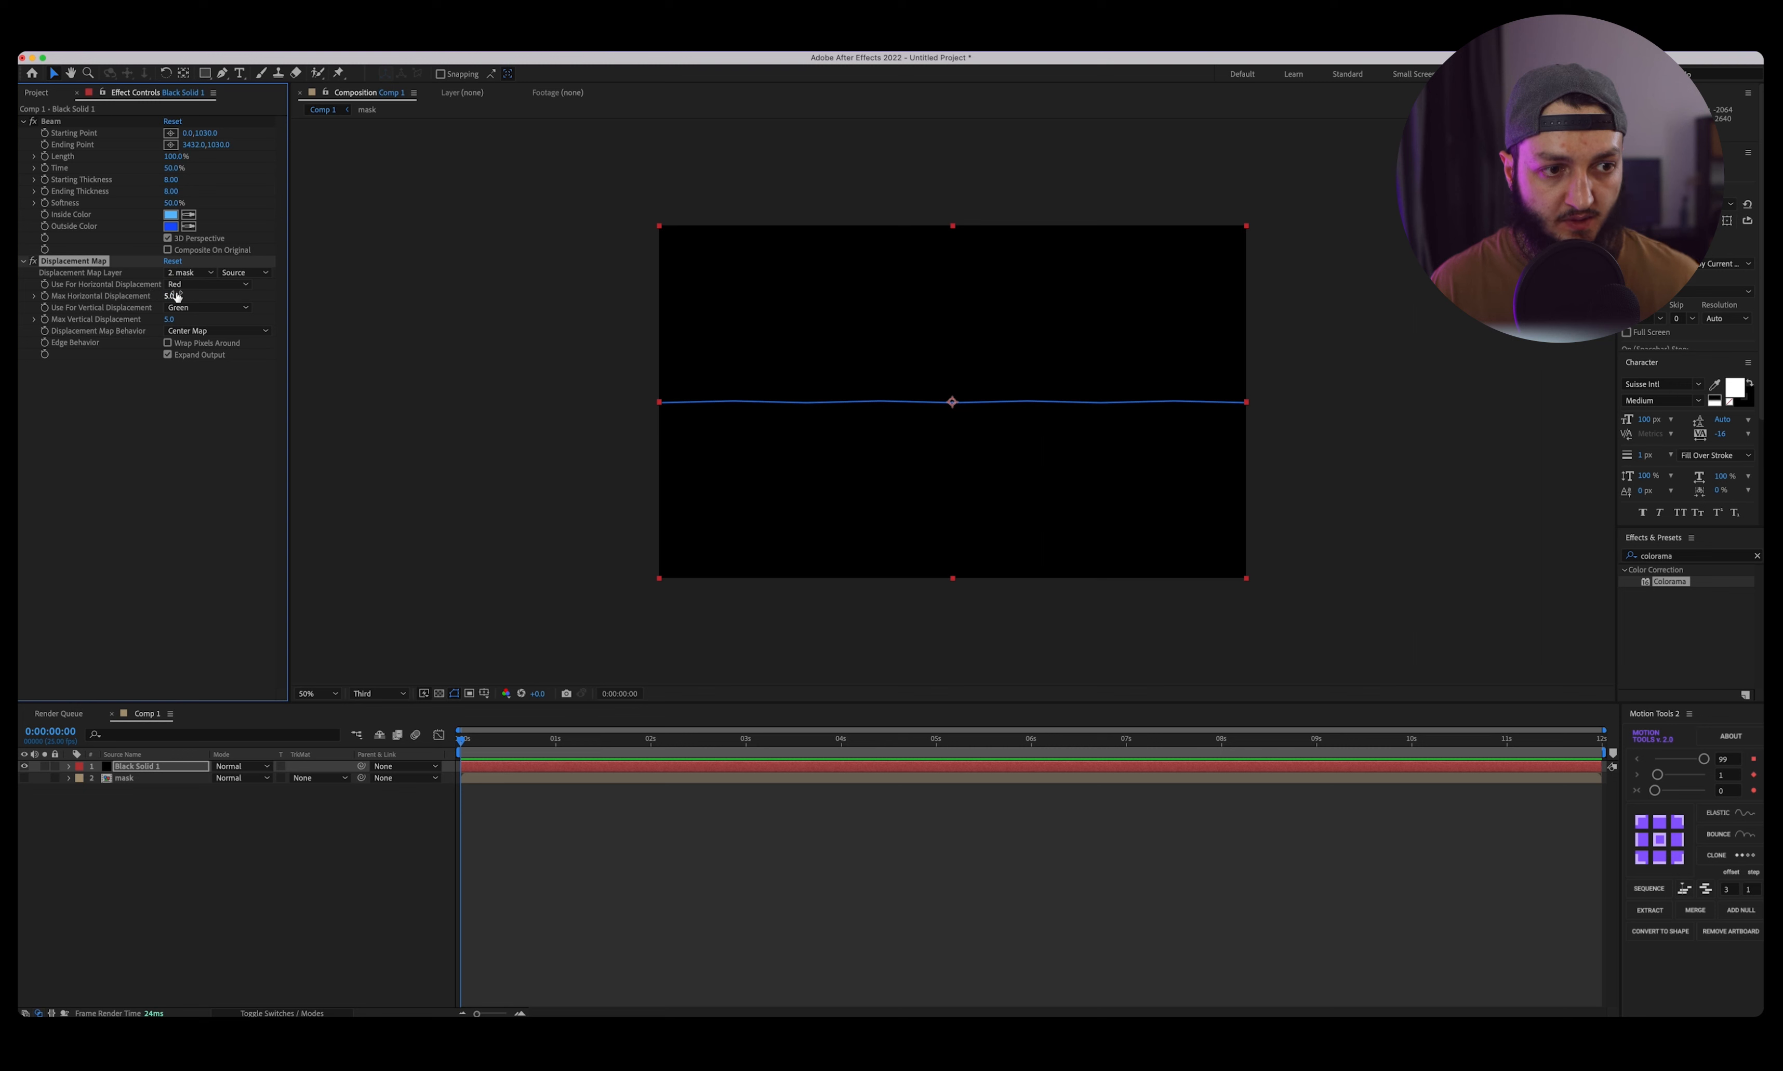
click(192, 284)
click(217, 451)
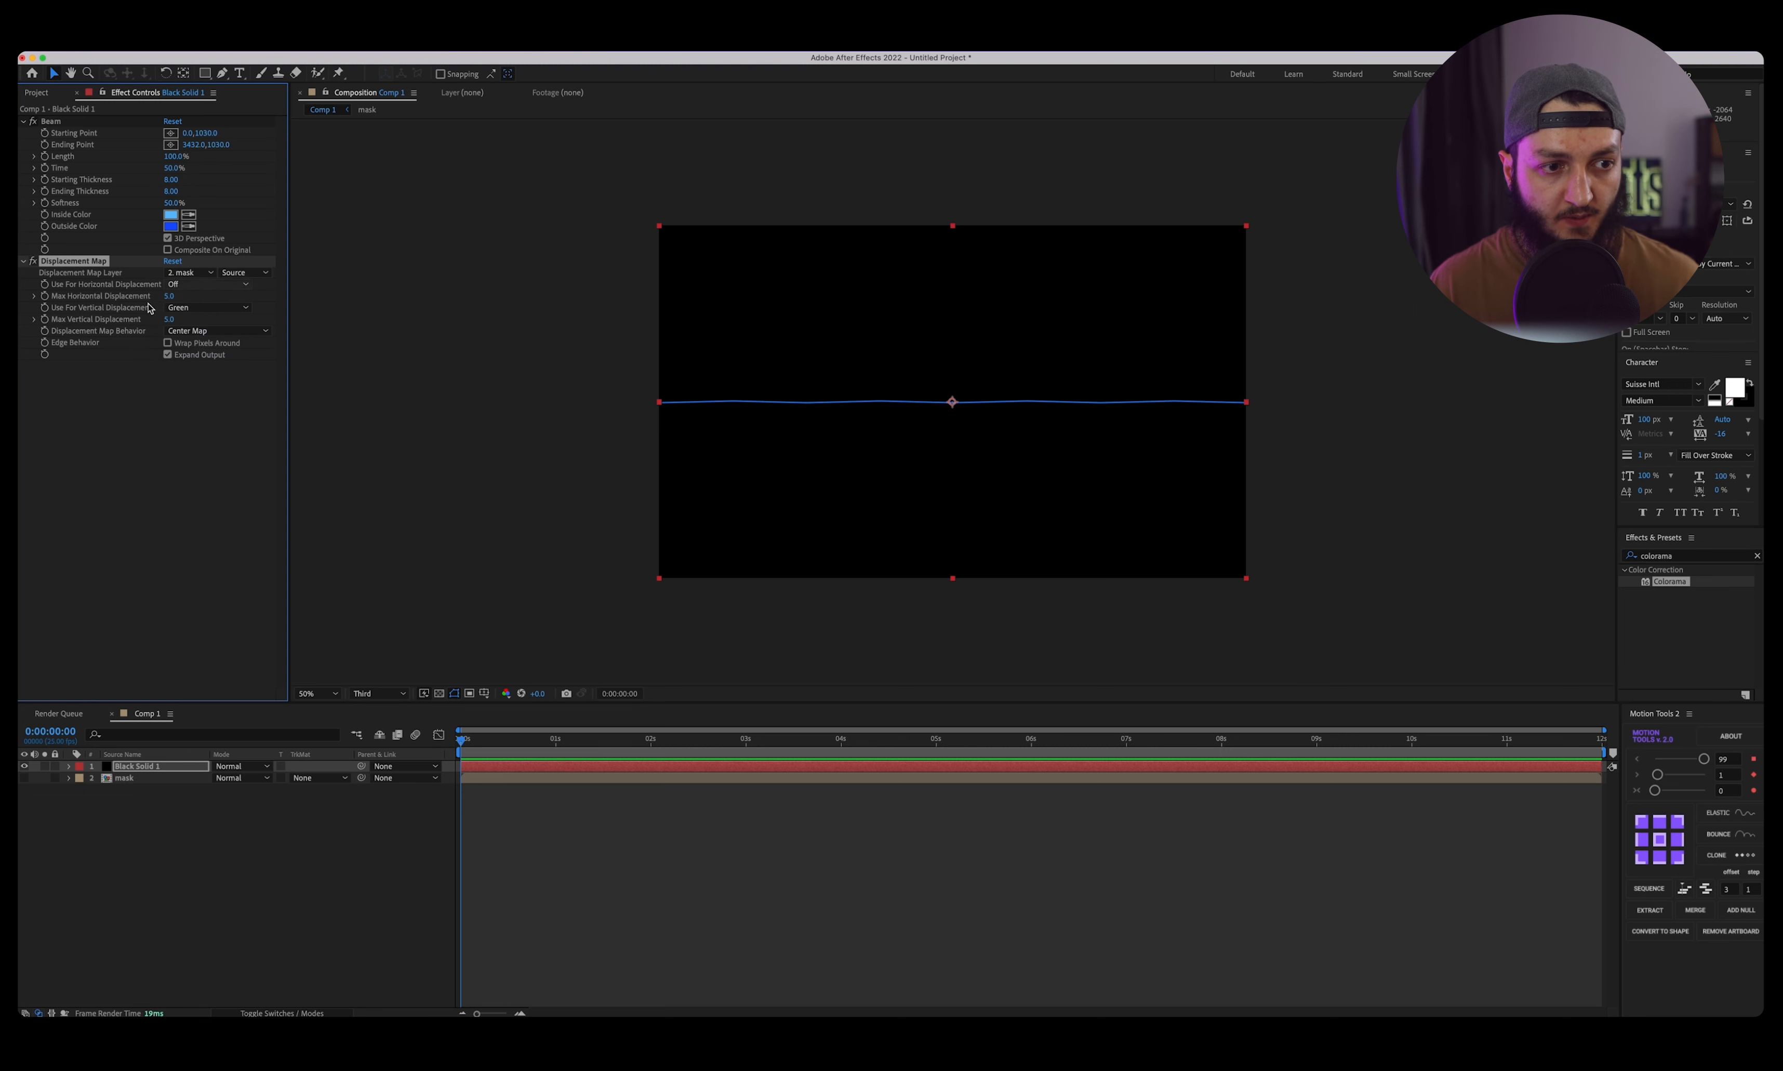
Use Luminance for vertical displacement and raise Max Vertical Displacement to 134.
click(205, 307)
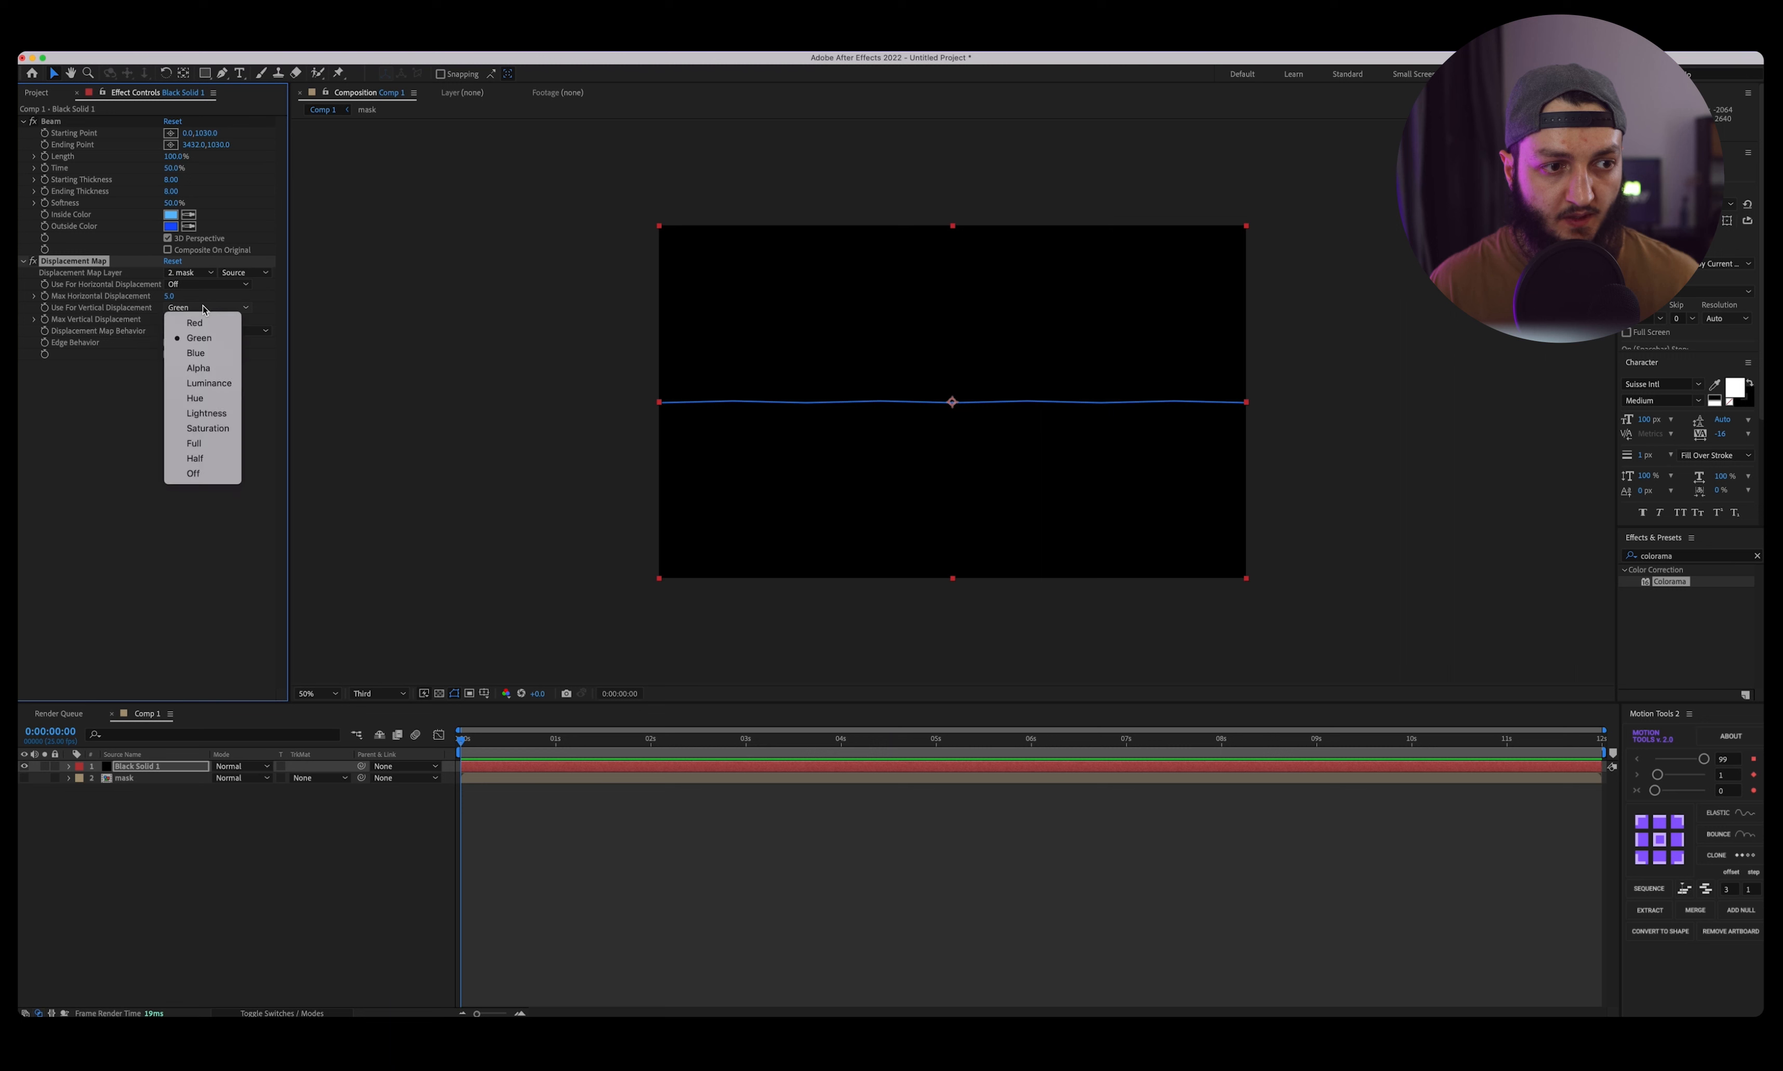
click(220, 384)
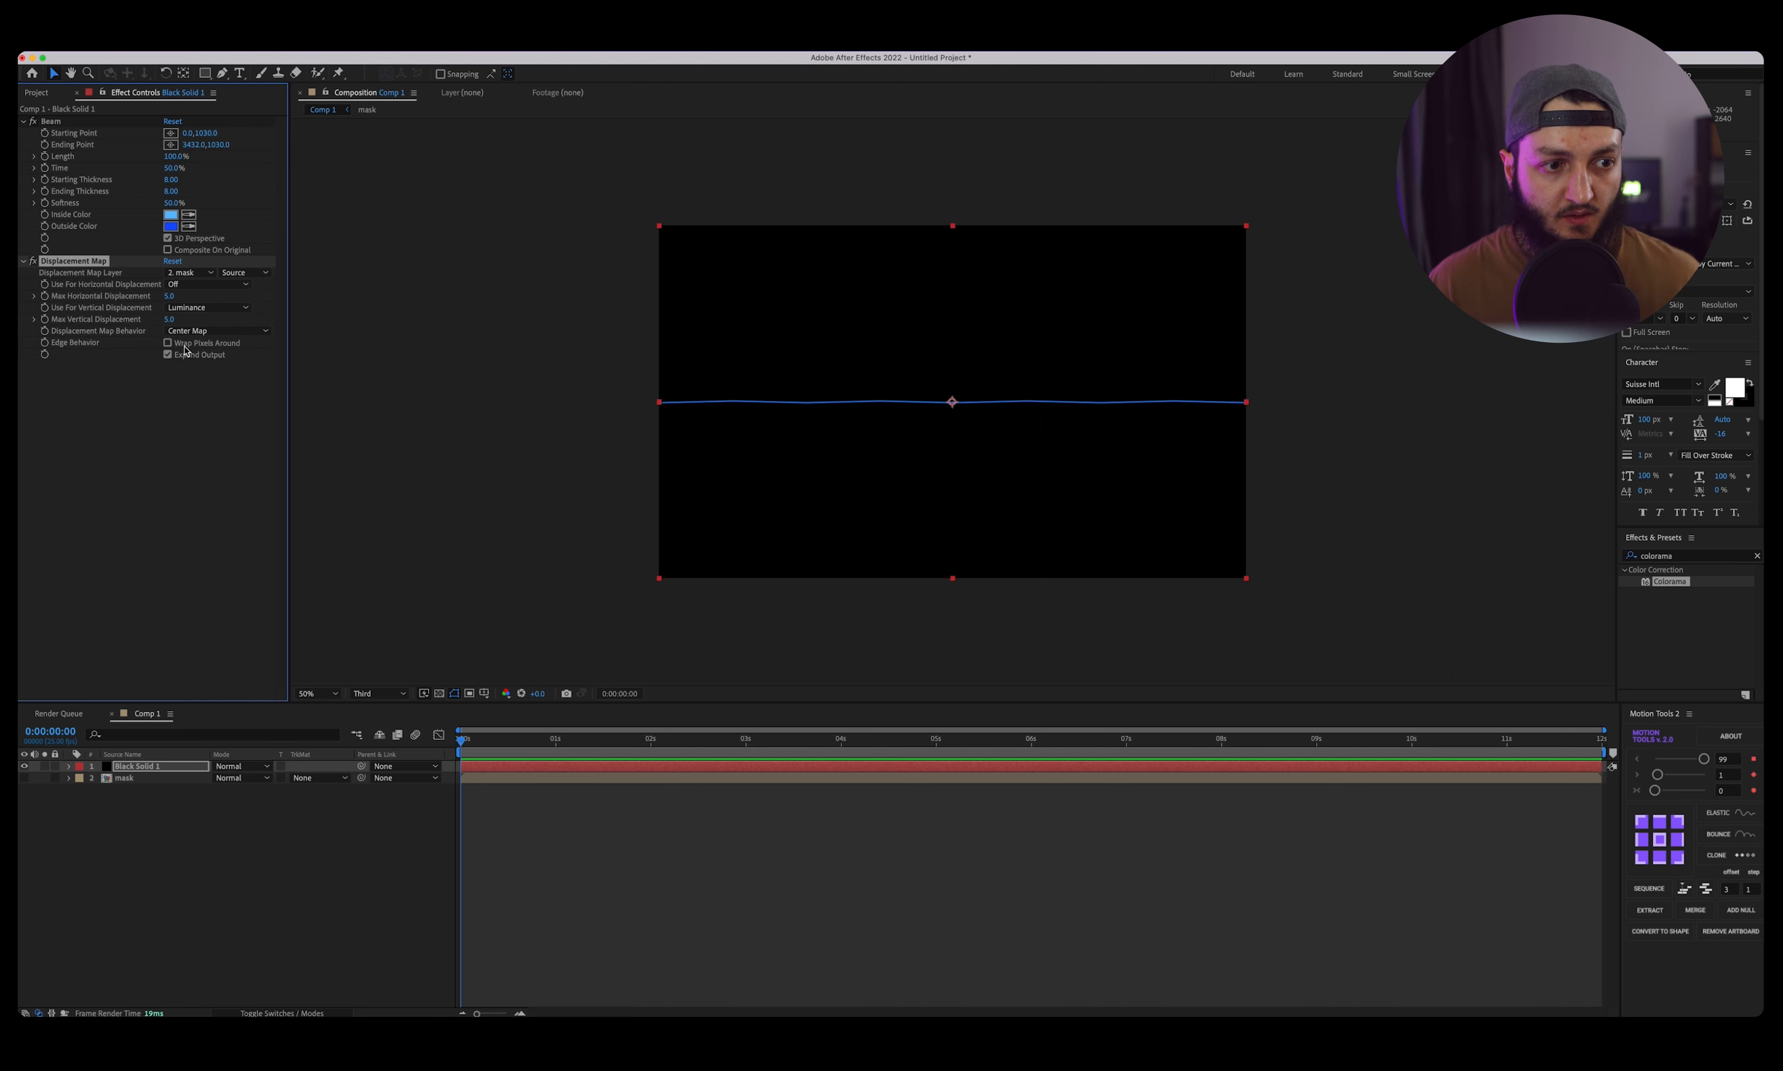
drag(170, 322, 265, 326)
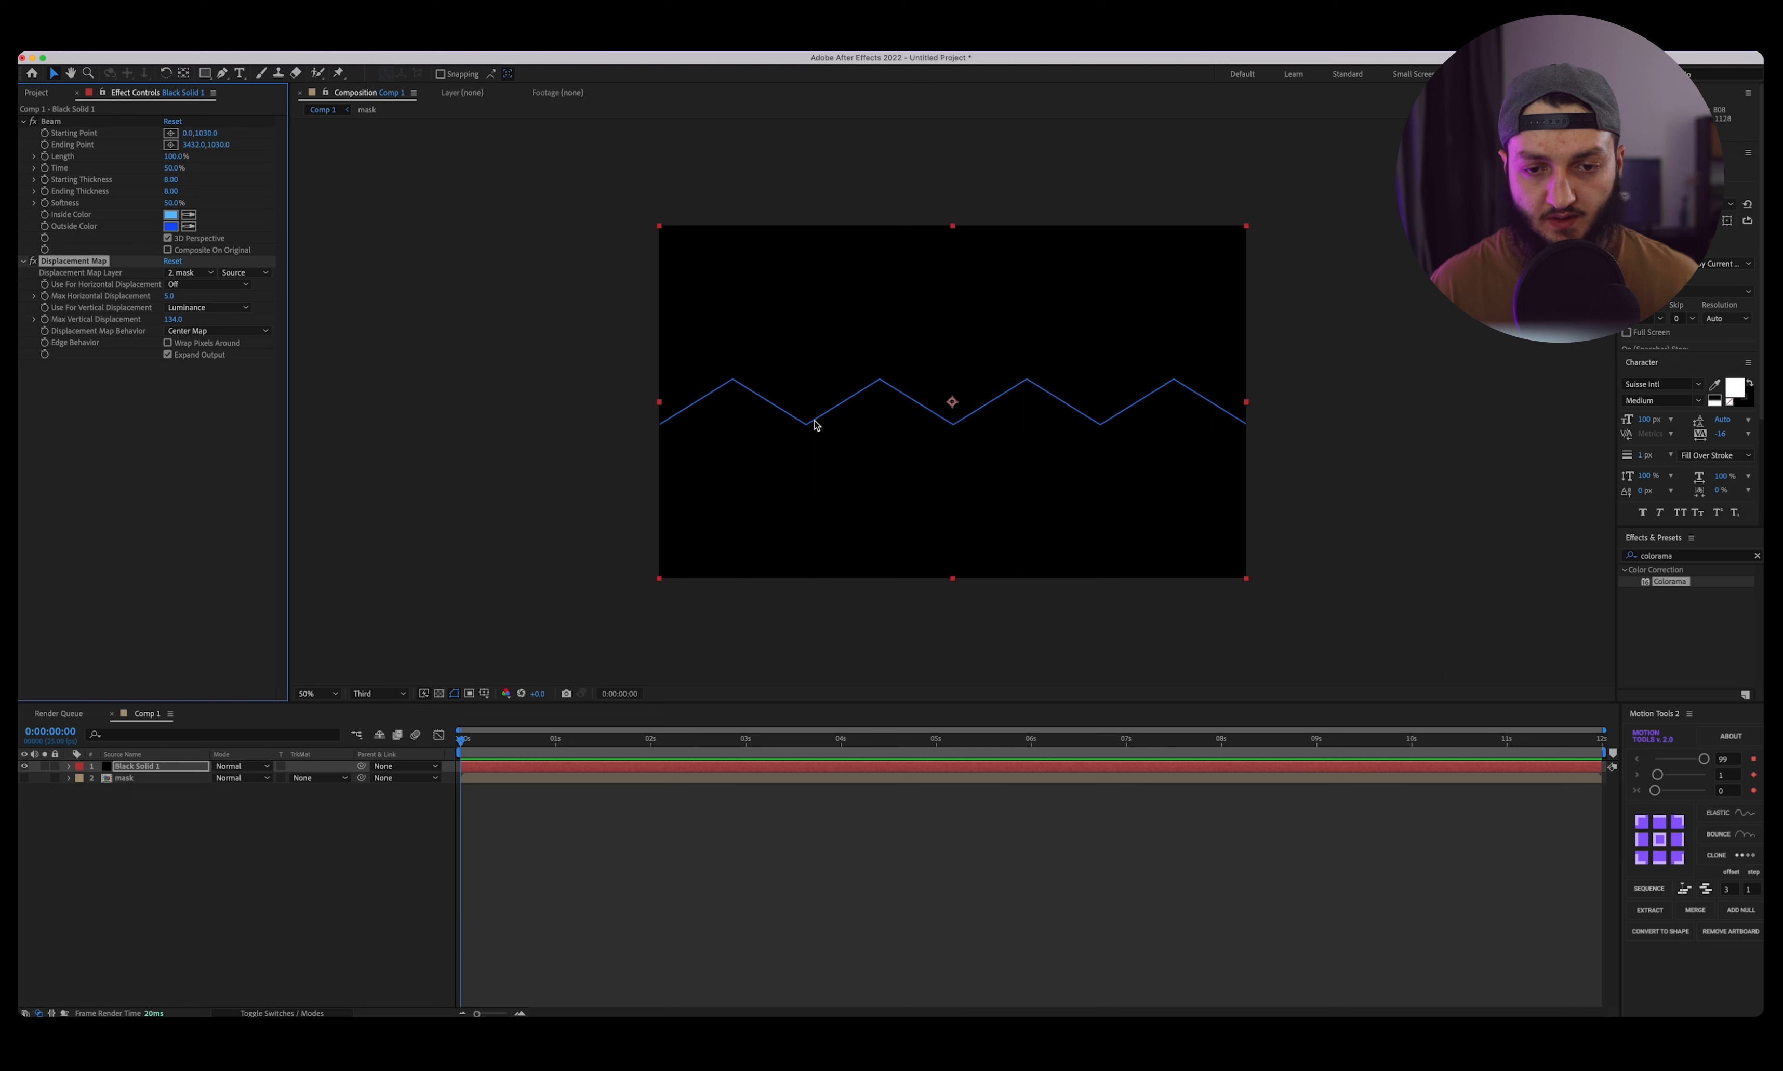
Add a Curves effect below Colorama on the mask layer inside the mask composition.
click(123, 777)
double_click(151, 780)
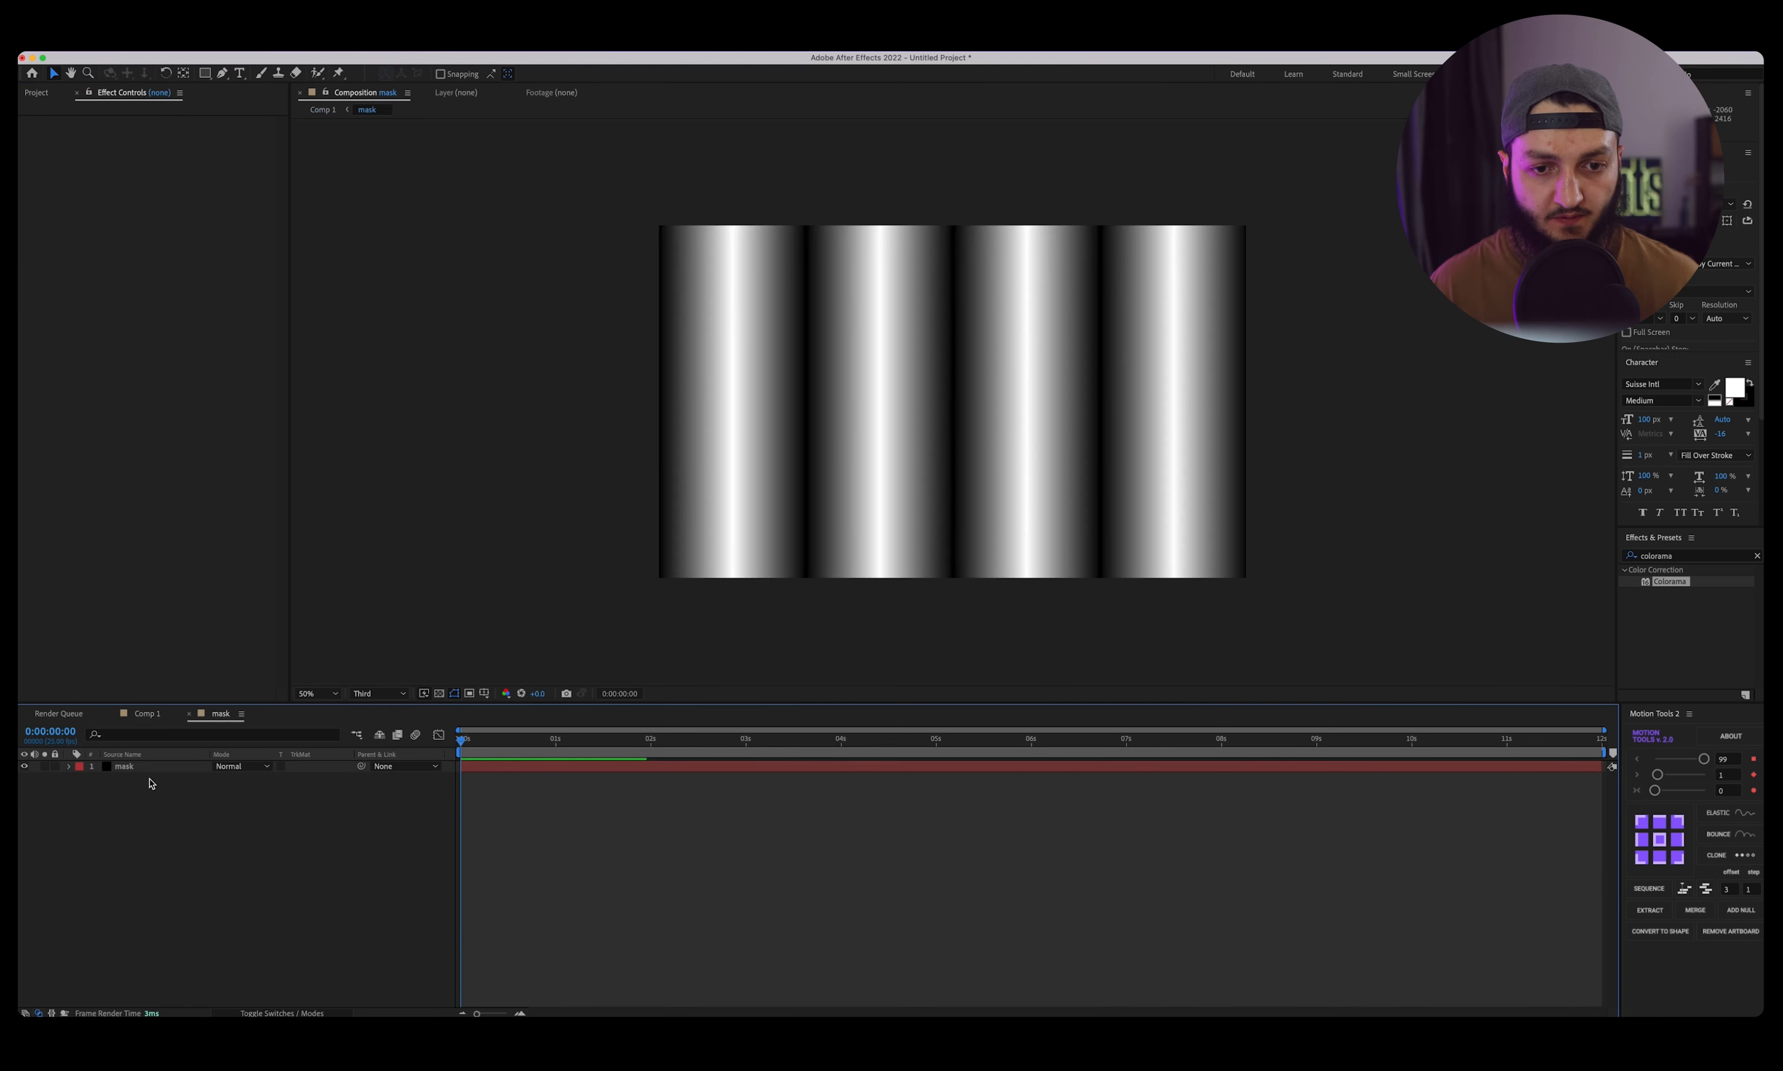
click(139, 767)
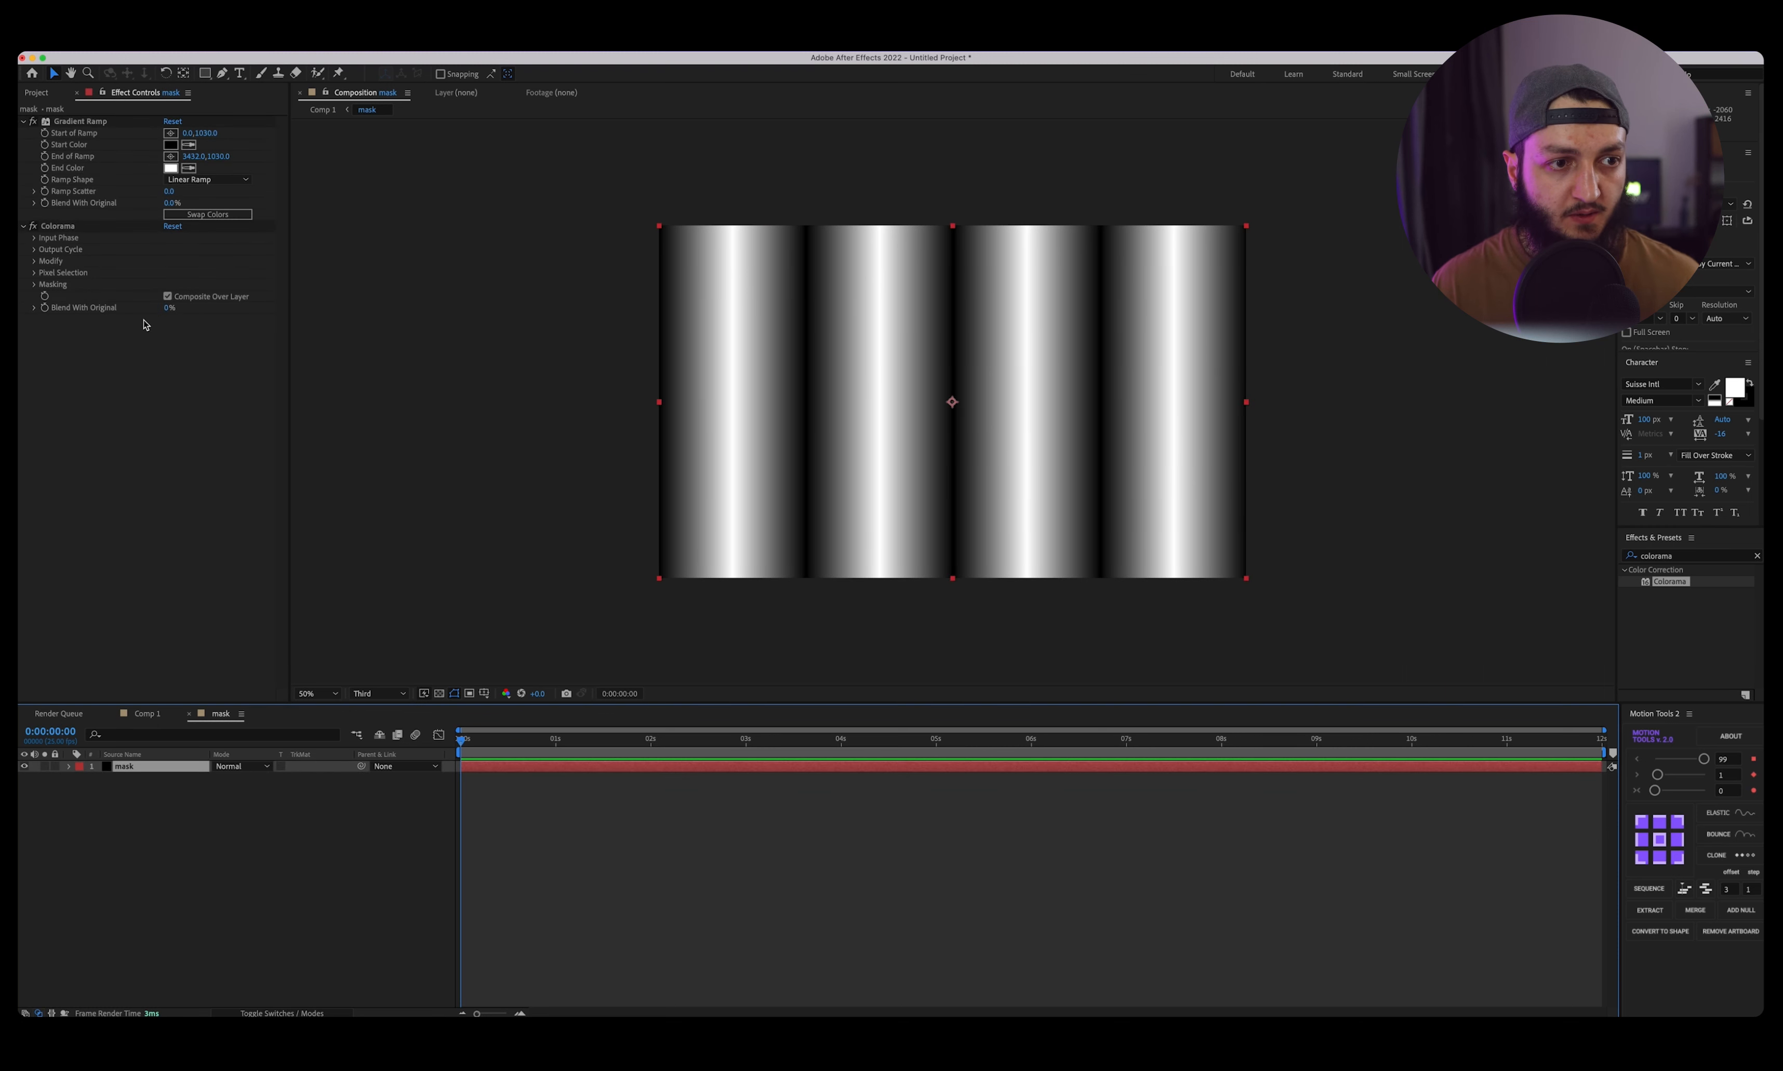
click(59, 227)
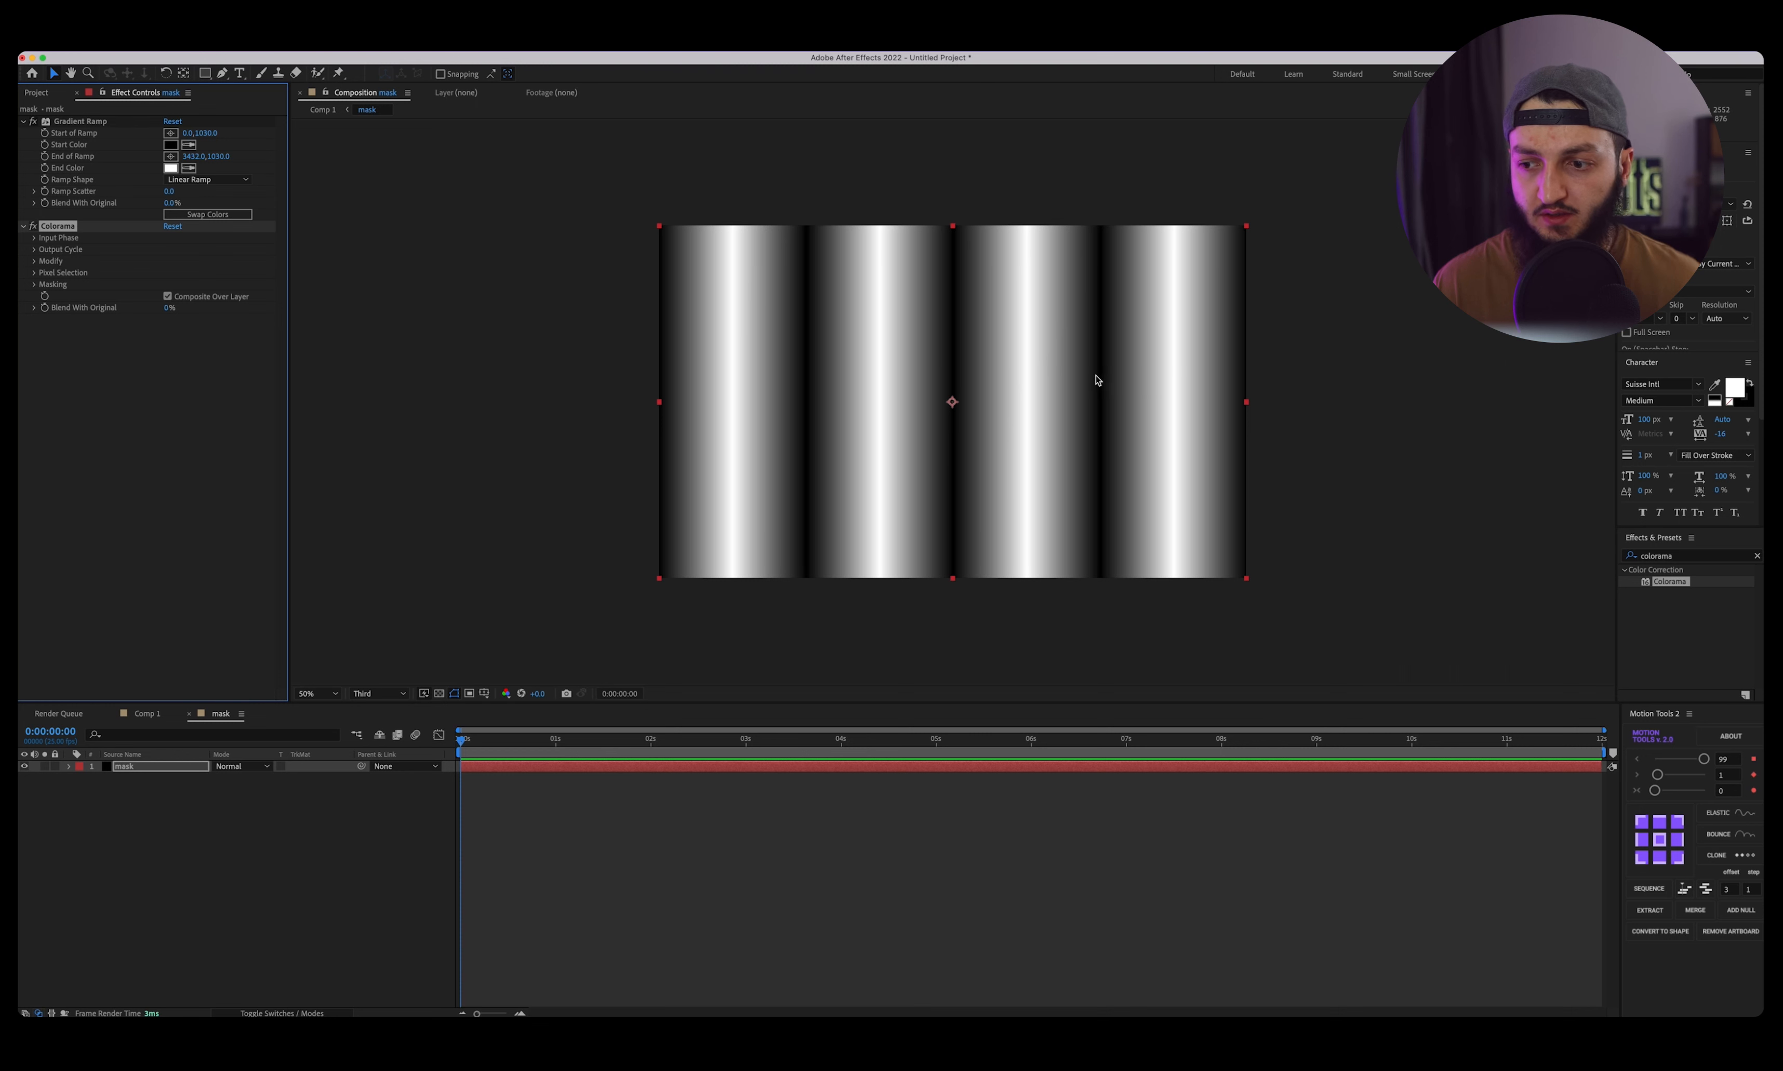
click(1710, 561)
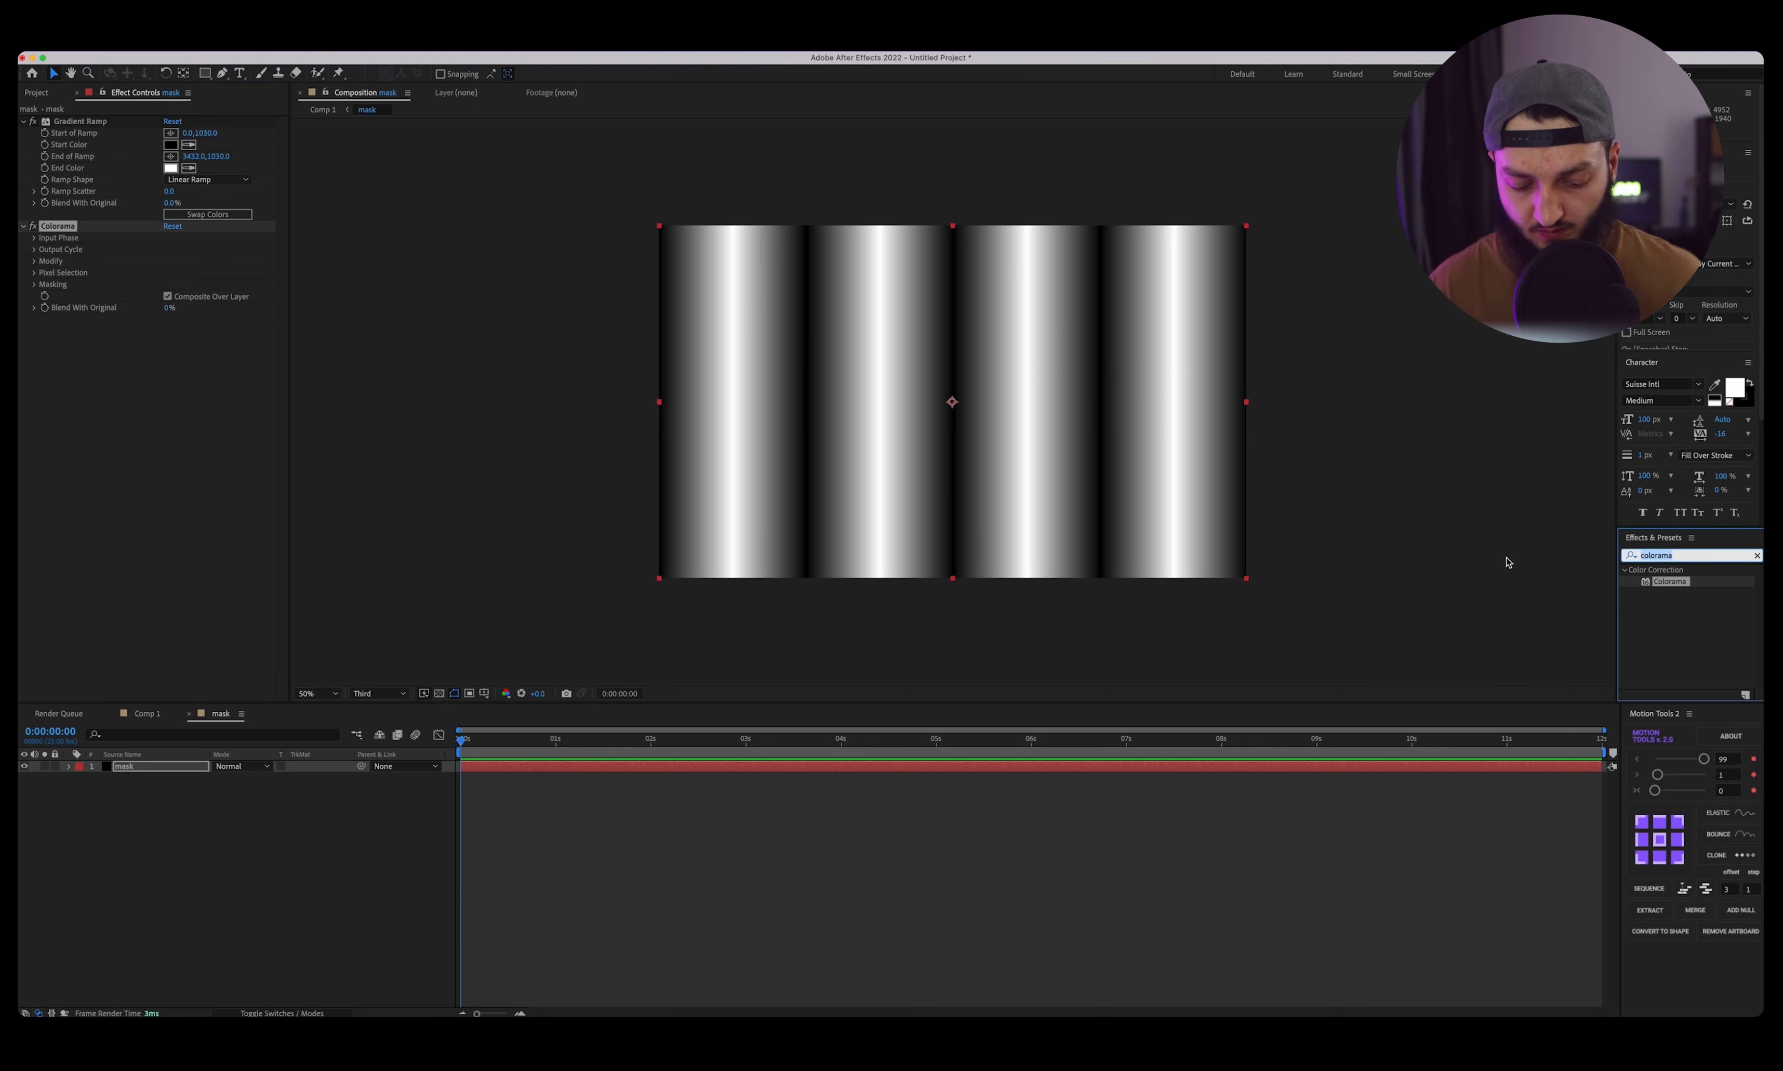
text(curv)
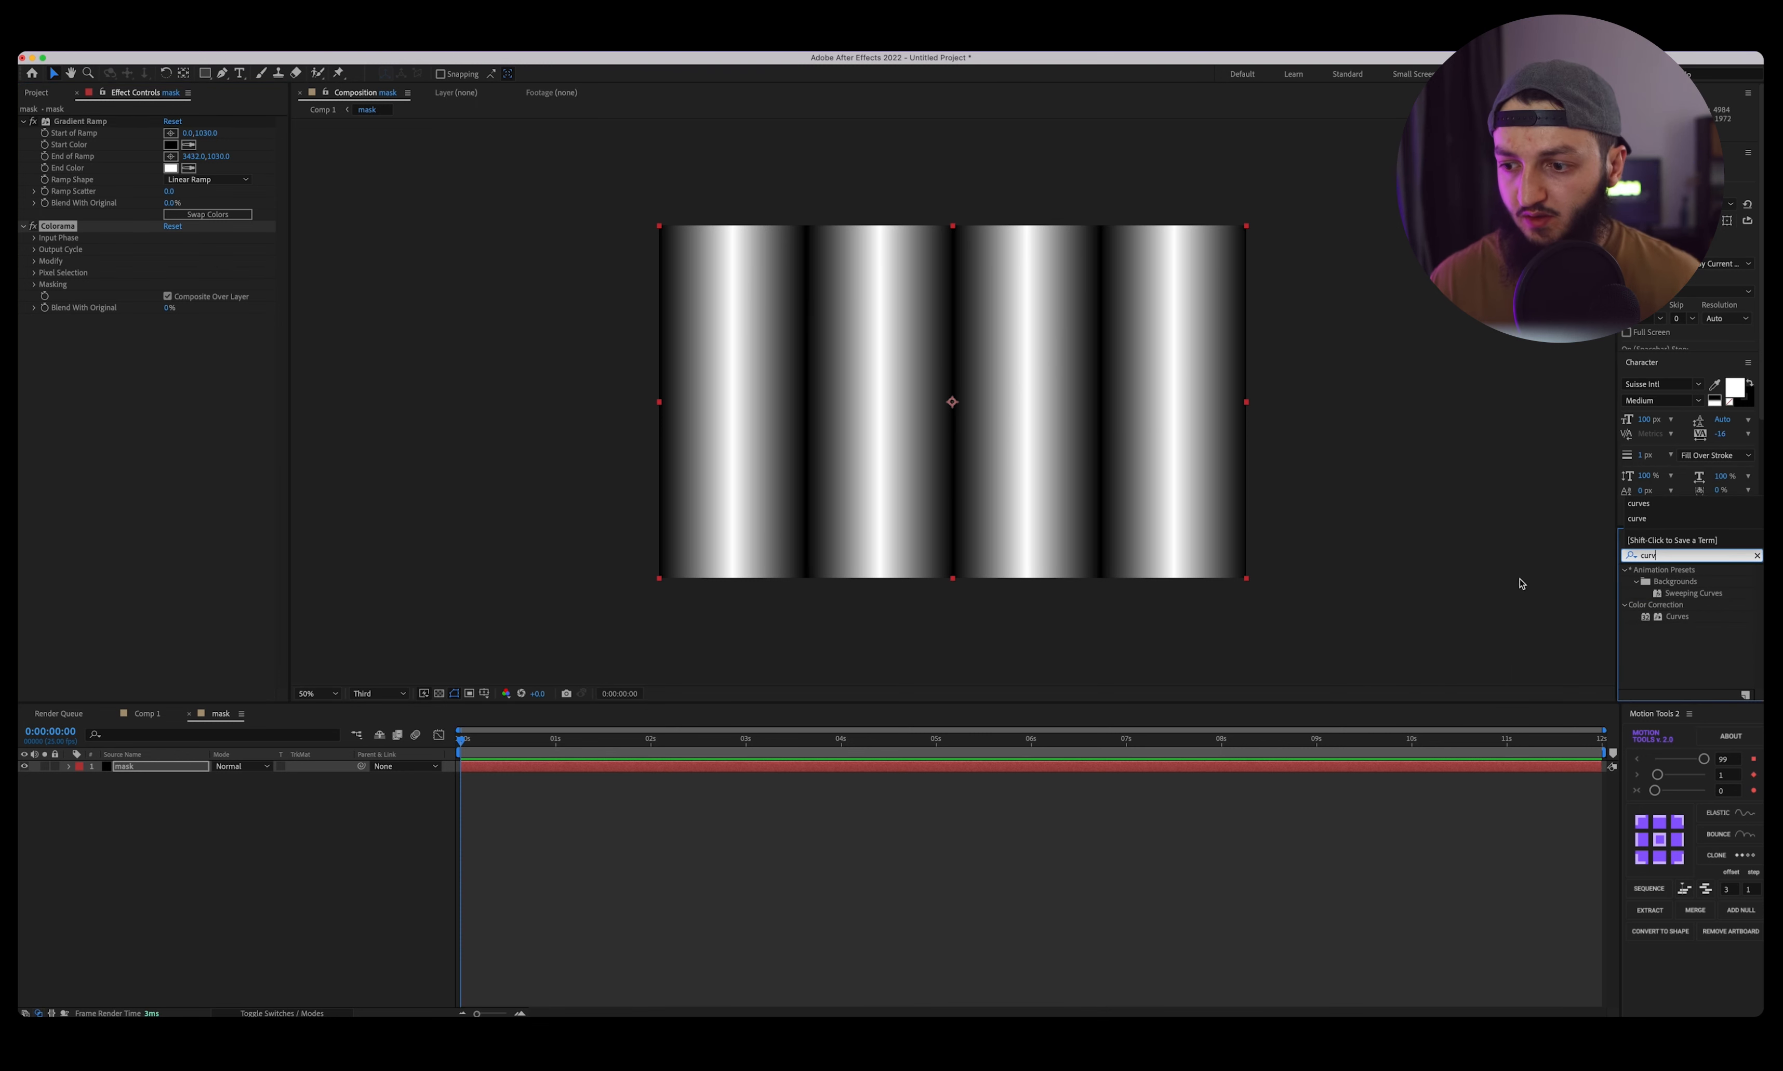
drag(1677, 616, 215, 426)
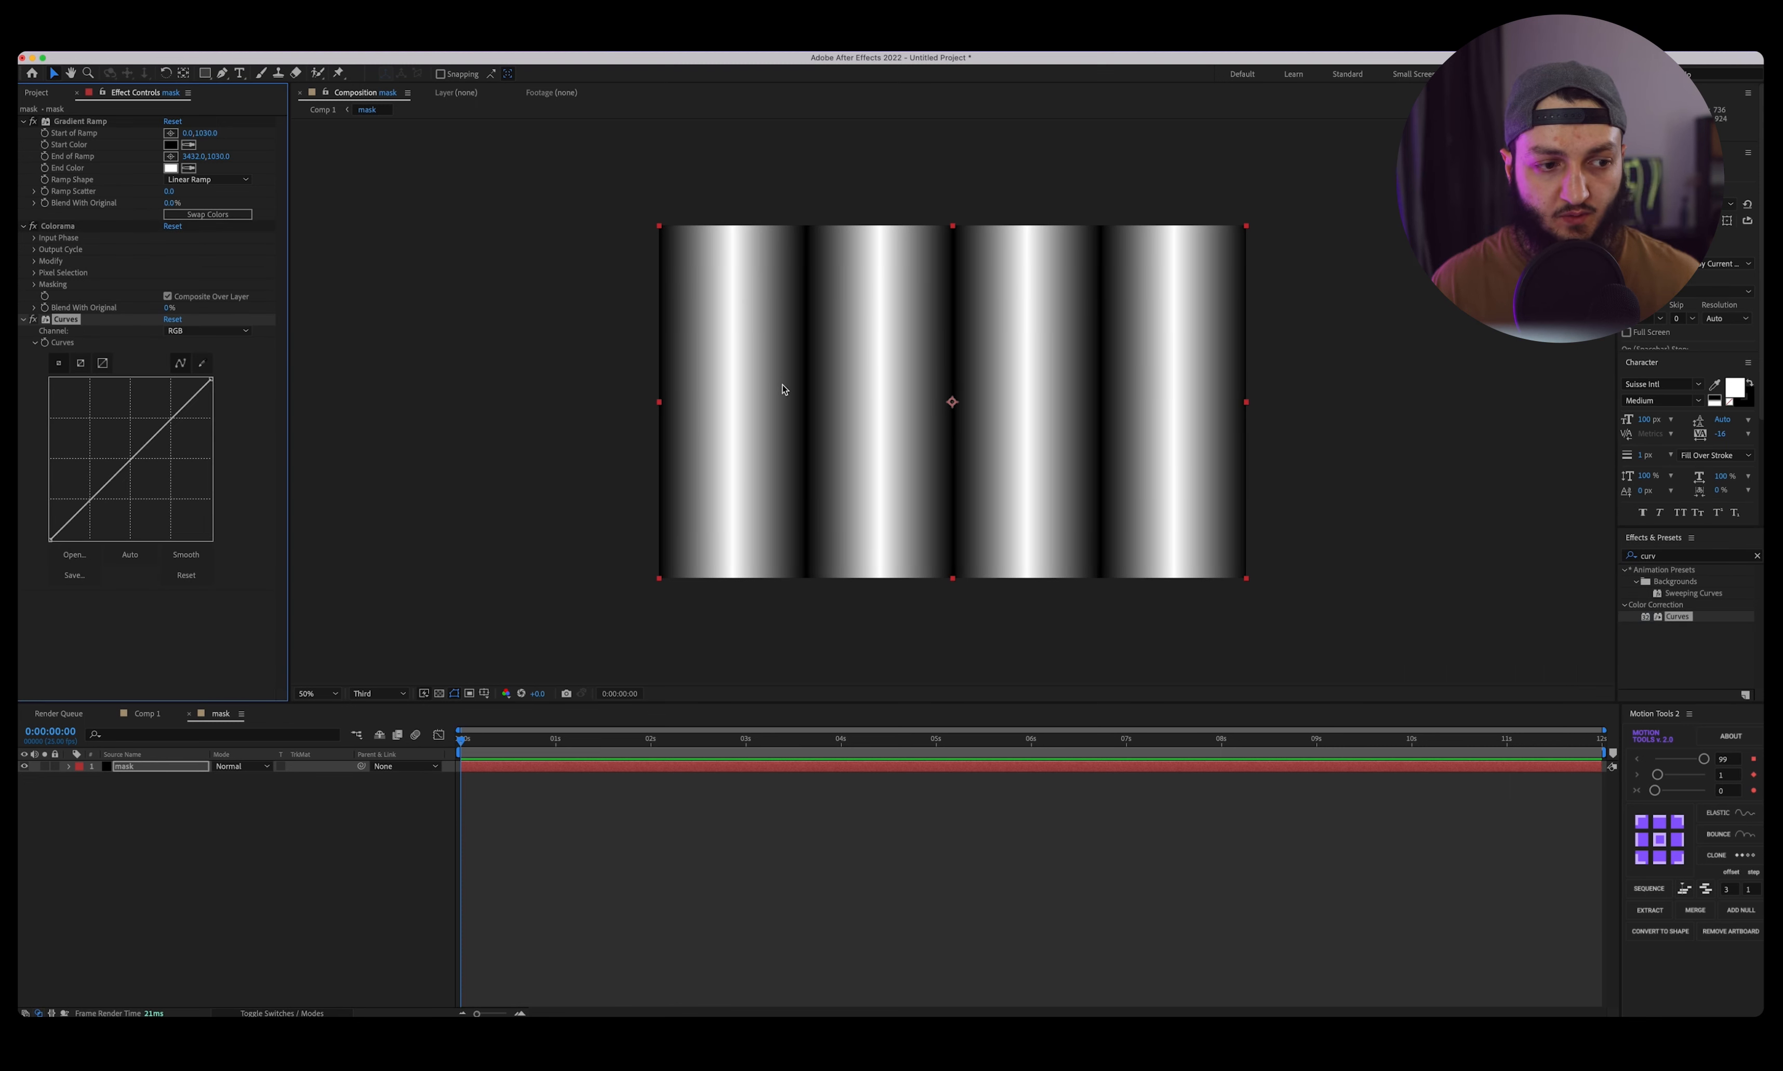
Shape the RGB curve into a gentle S by lowering the shadows and raising the highlights.
drag(68, 523, 71, 526)
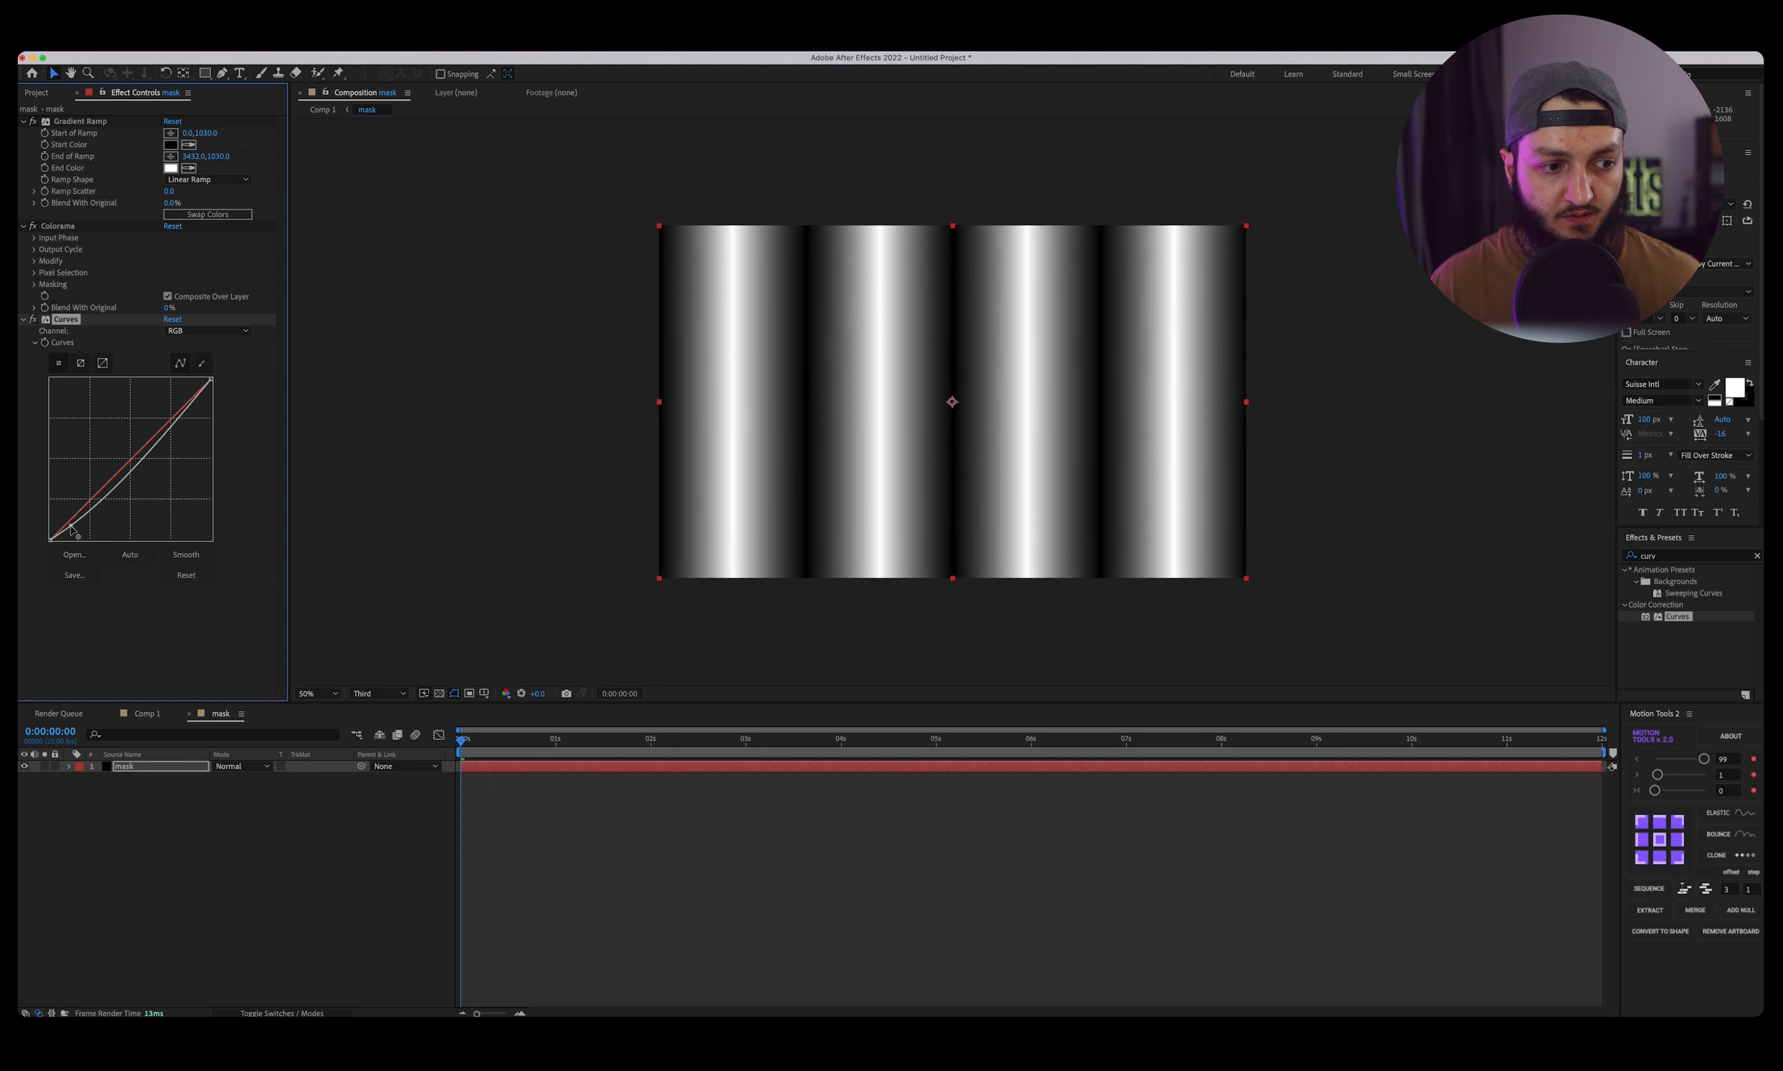
drag(187, 413, 189, 388)
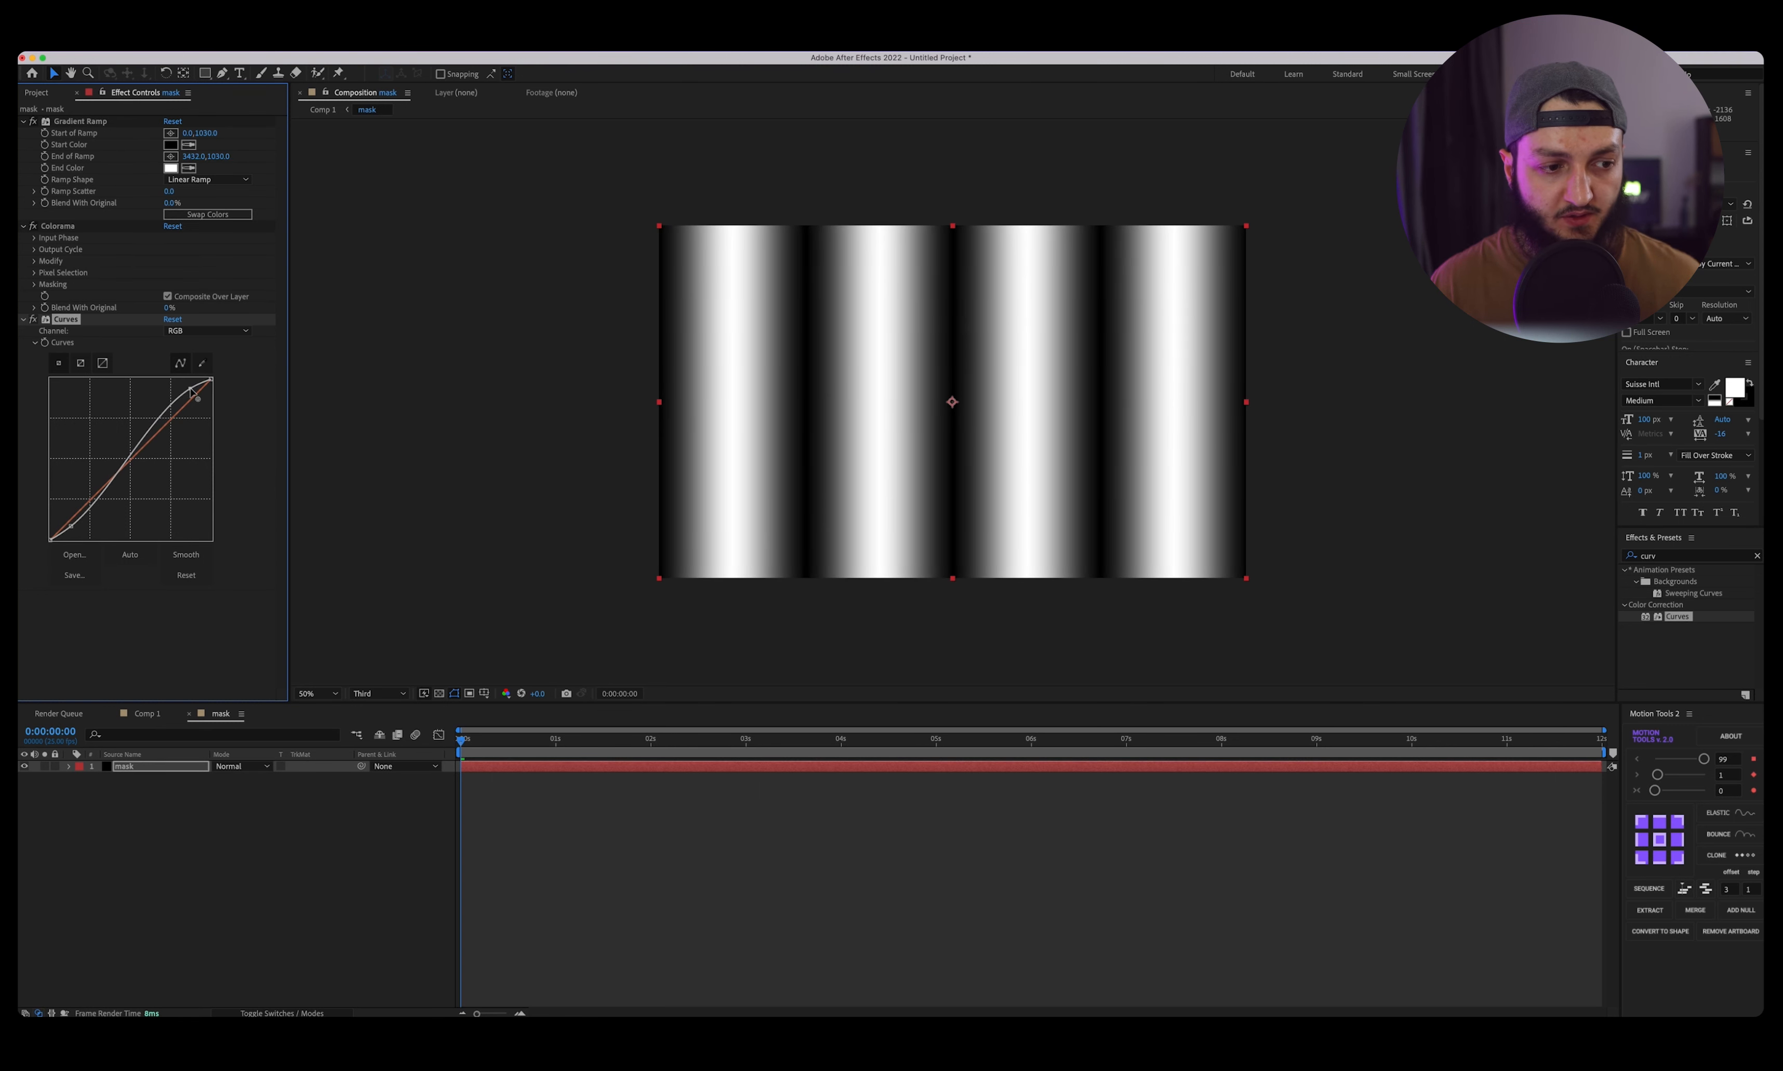
drag(70, 525, 76, 530)
drag(191, 388, 189, 389)
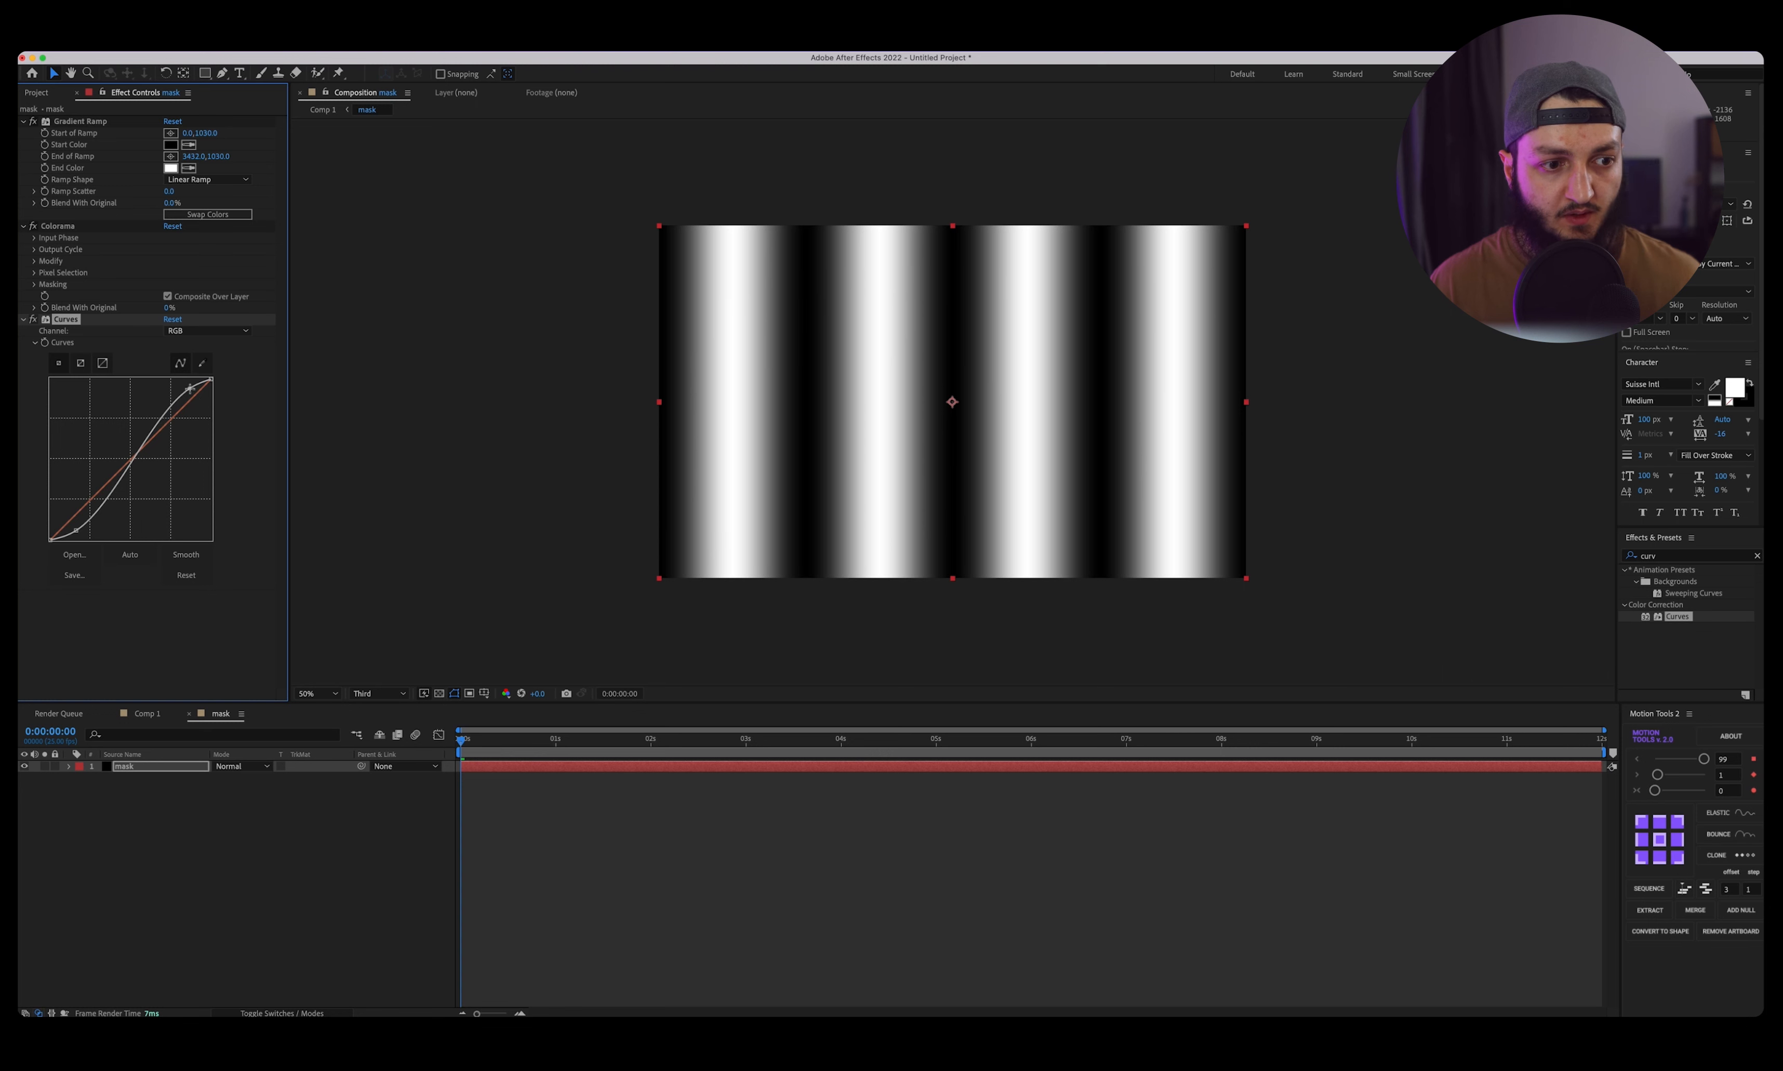
Fine-tune the S-curve's highlight and shadow points, checking the result on the beam in Comp 1.
click(166, 715)
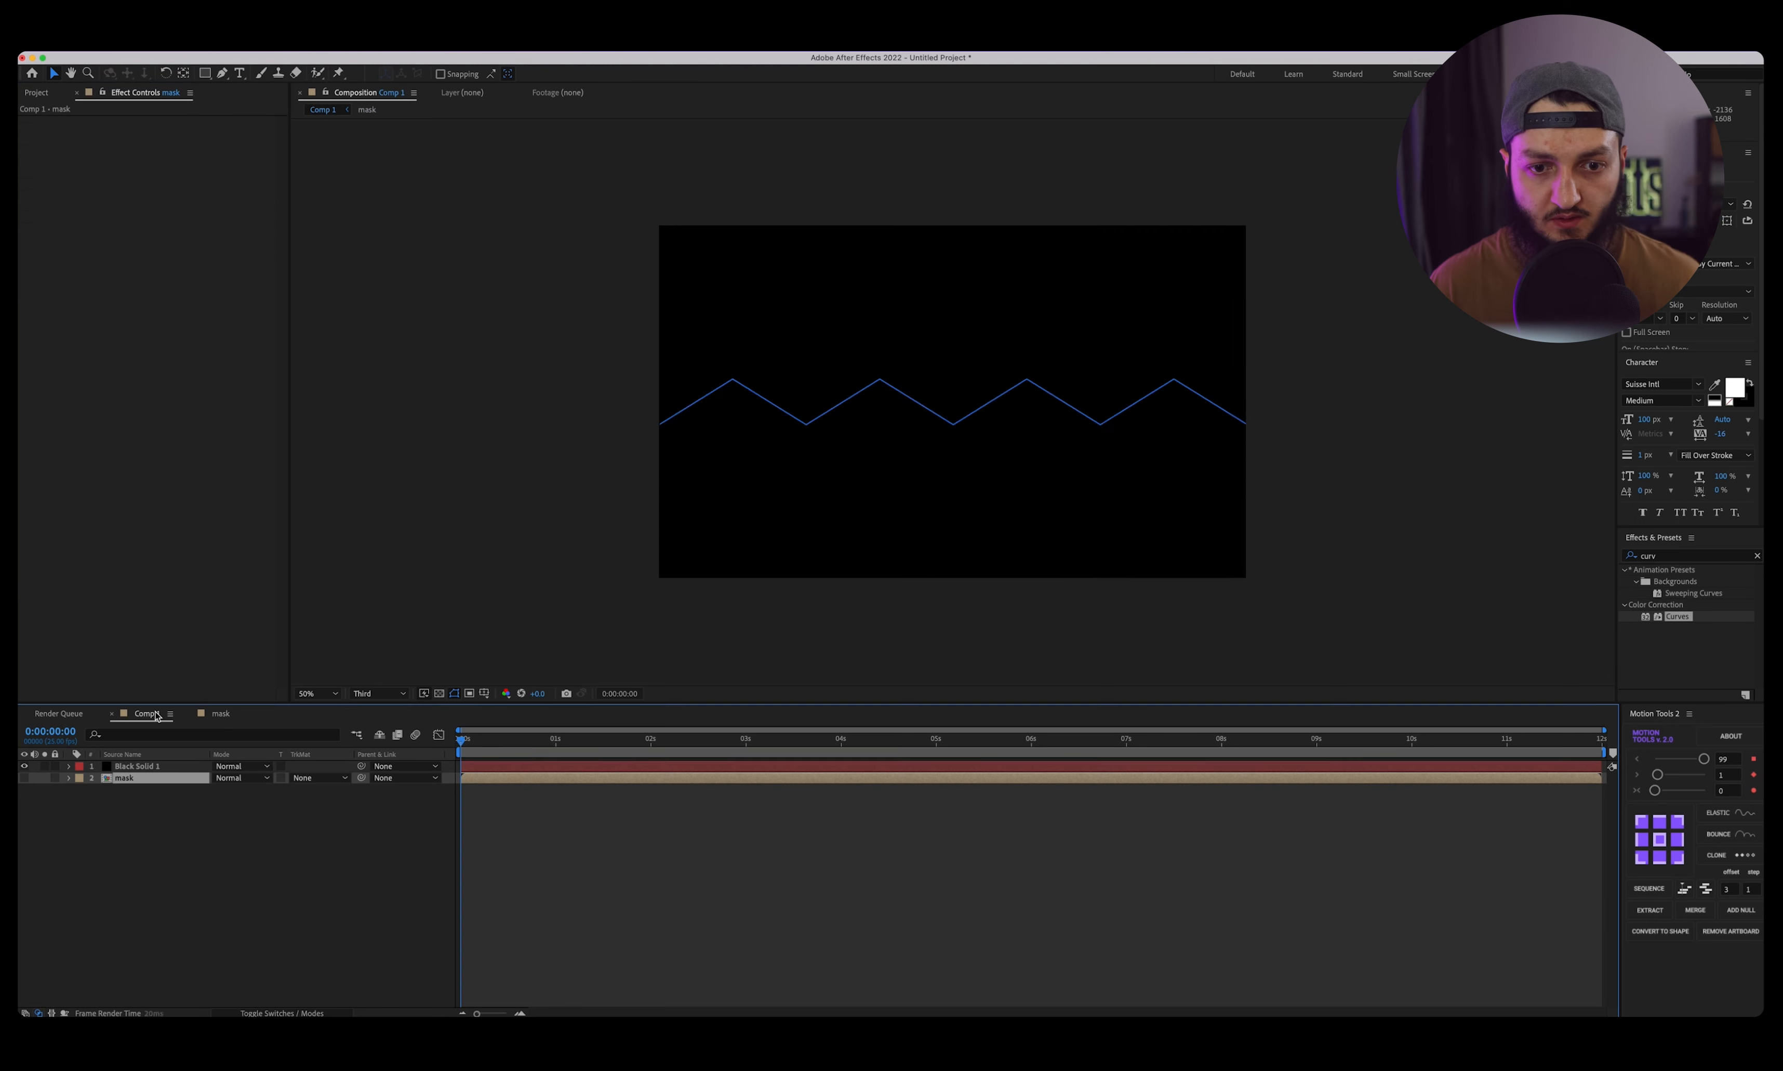
click(220, 714)
click(188, 390)
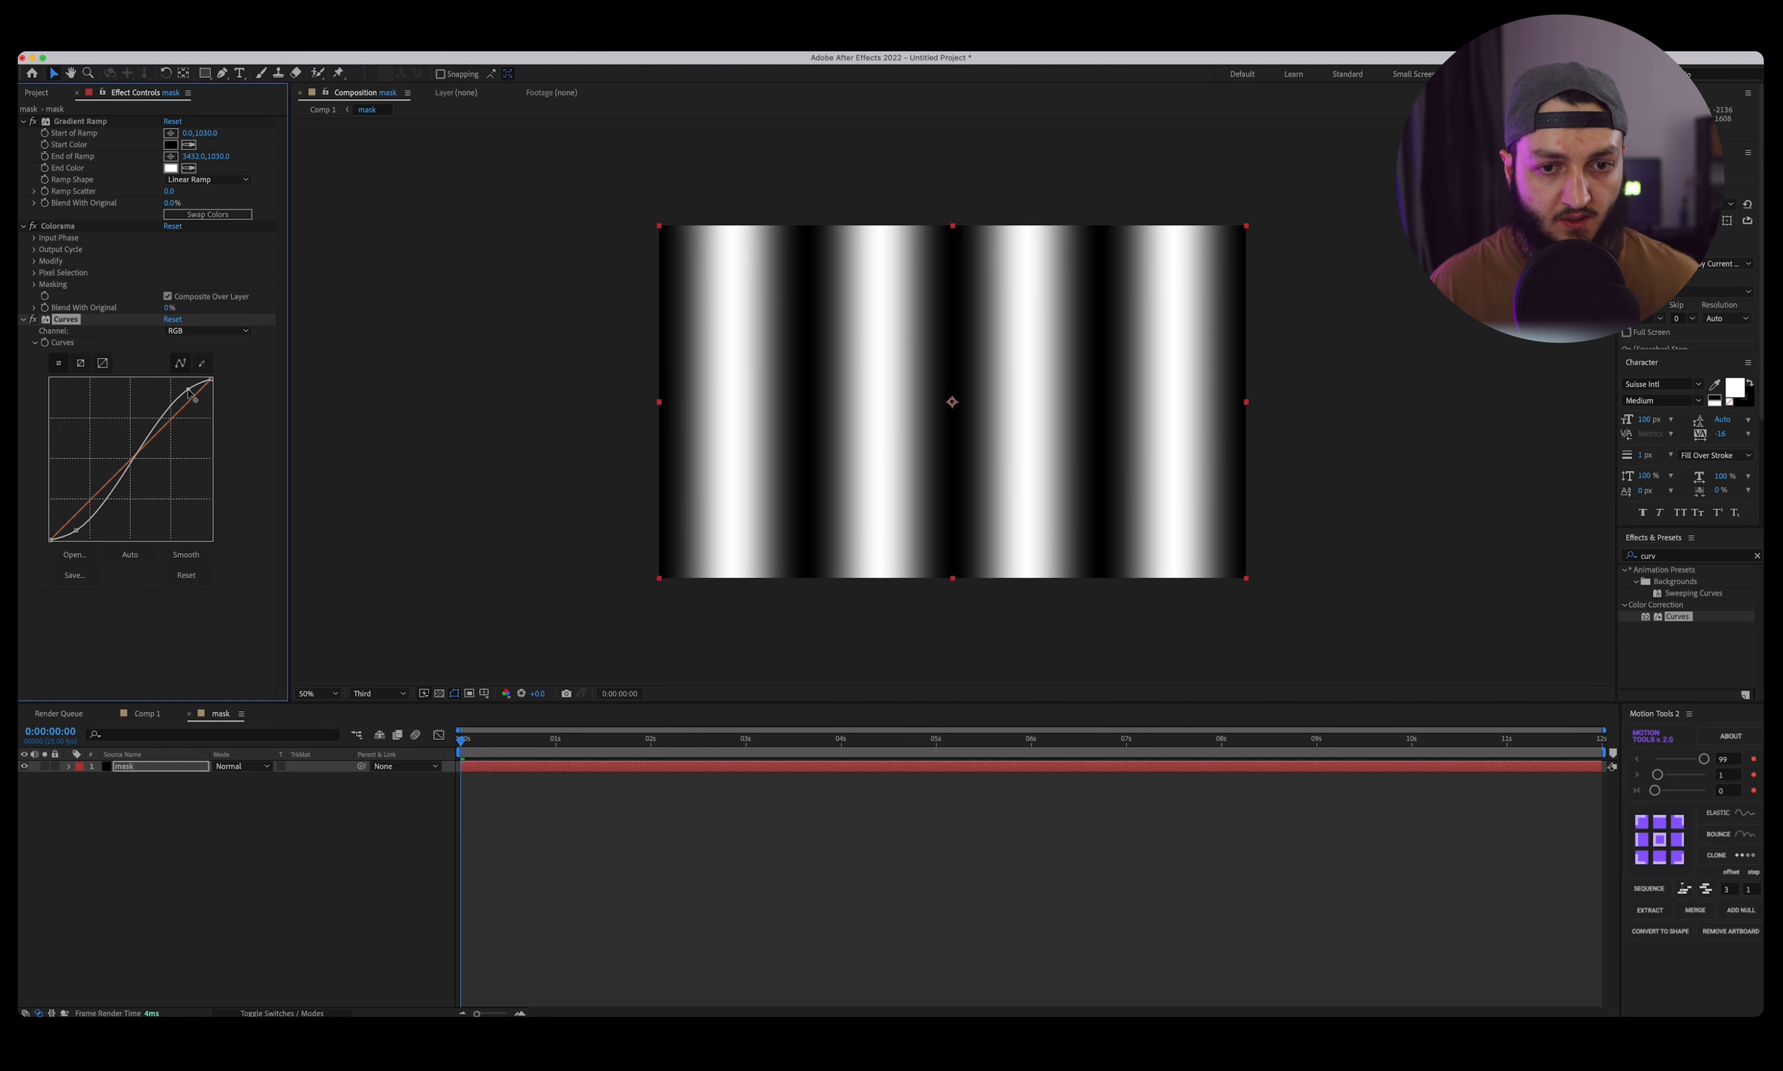
drag(188, 390, 189, 386)
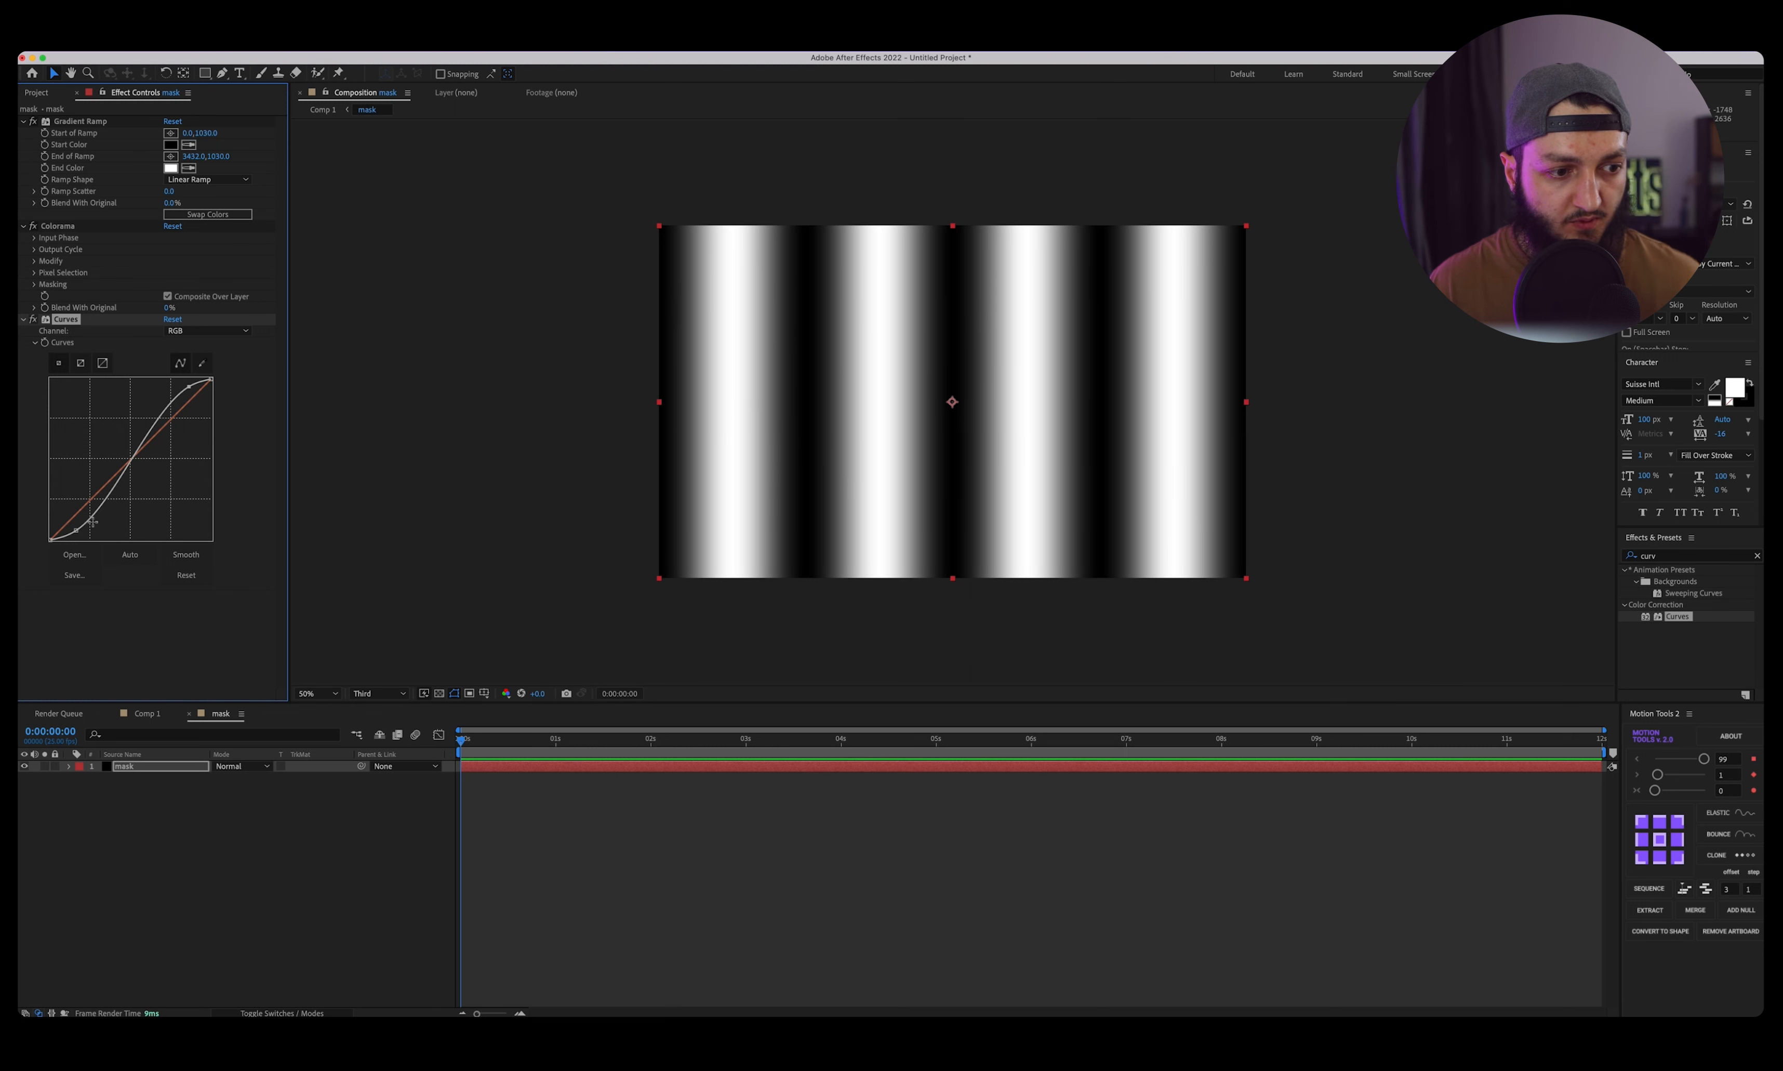
drag(75, 531, 77, 536)
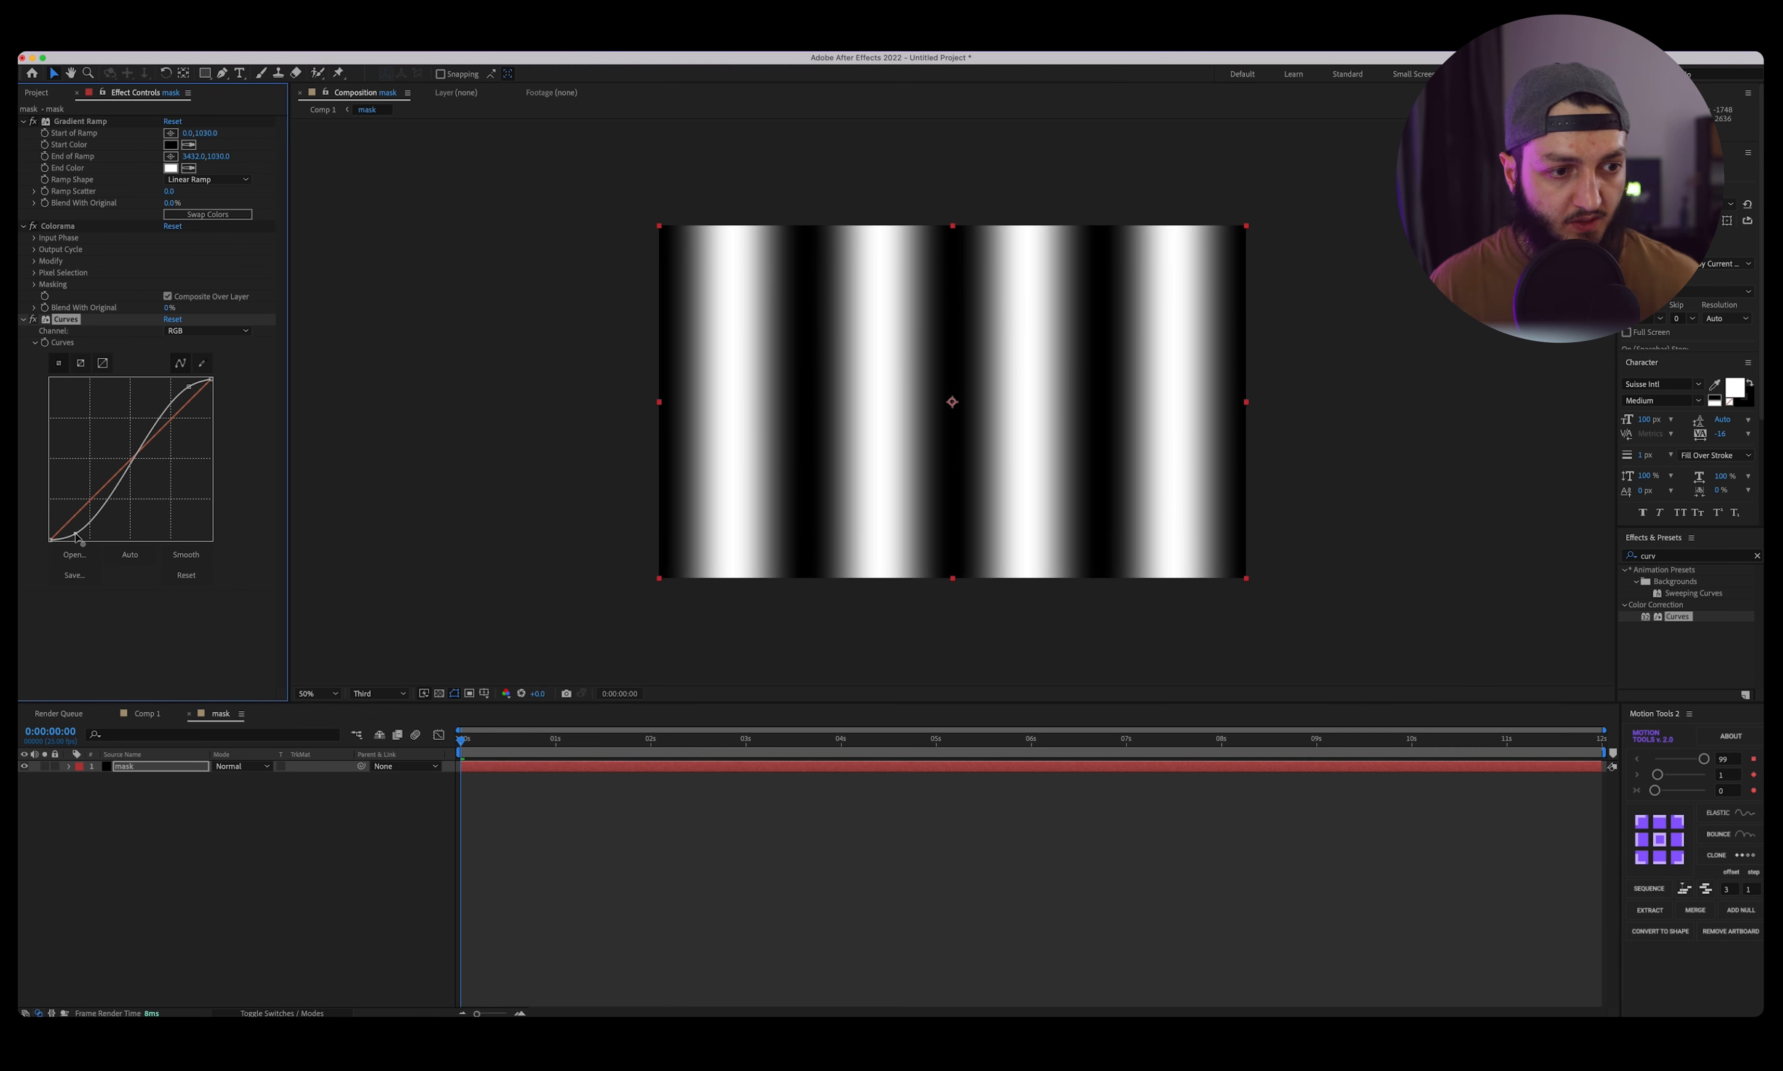
click(142, 717)
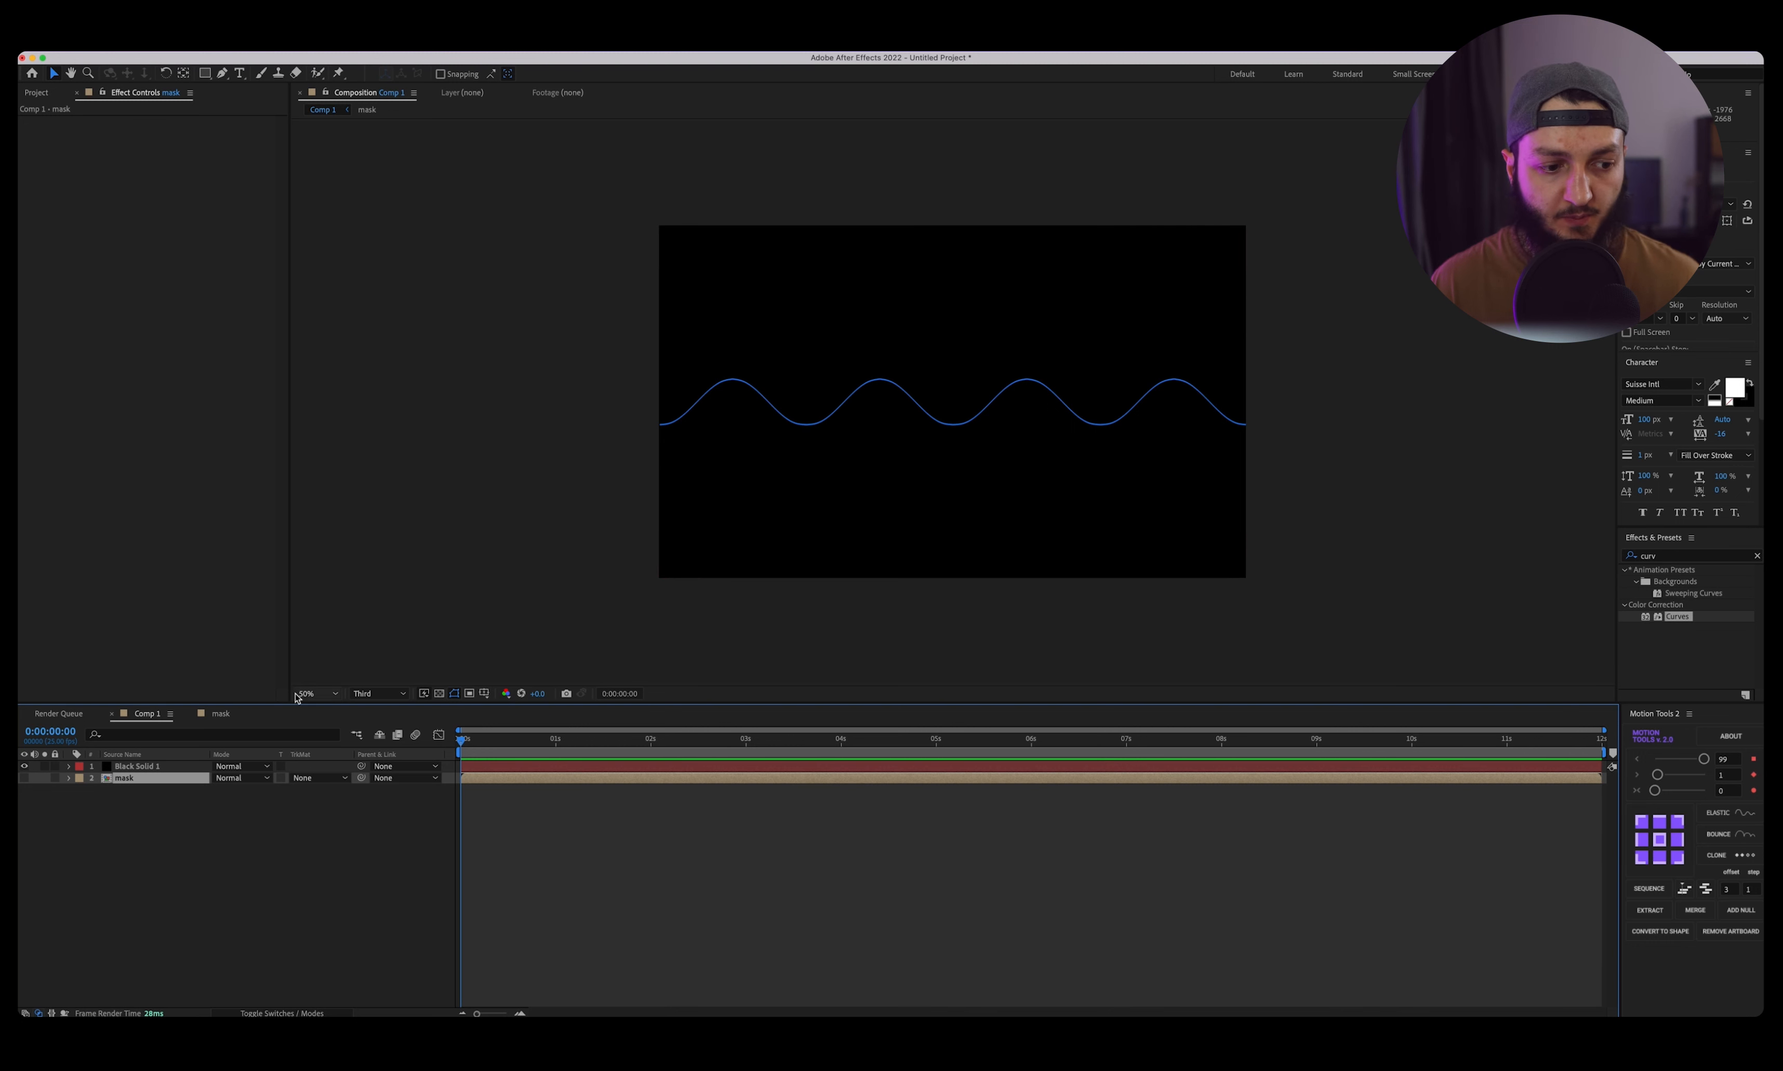
Apply the Polar Coordinates effect to the beam solid in Comp 1.
click(160, 795)
click(149, 768)
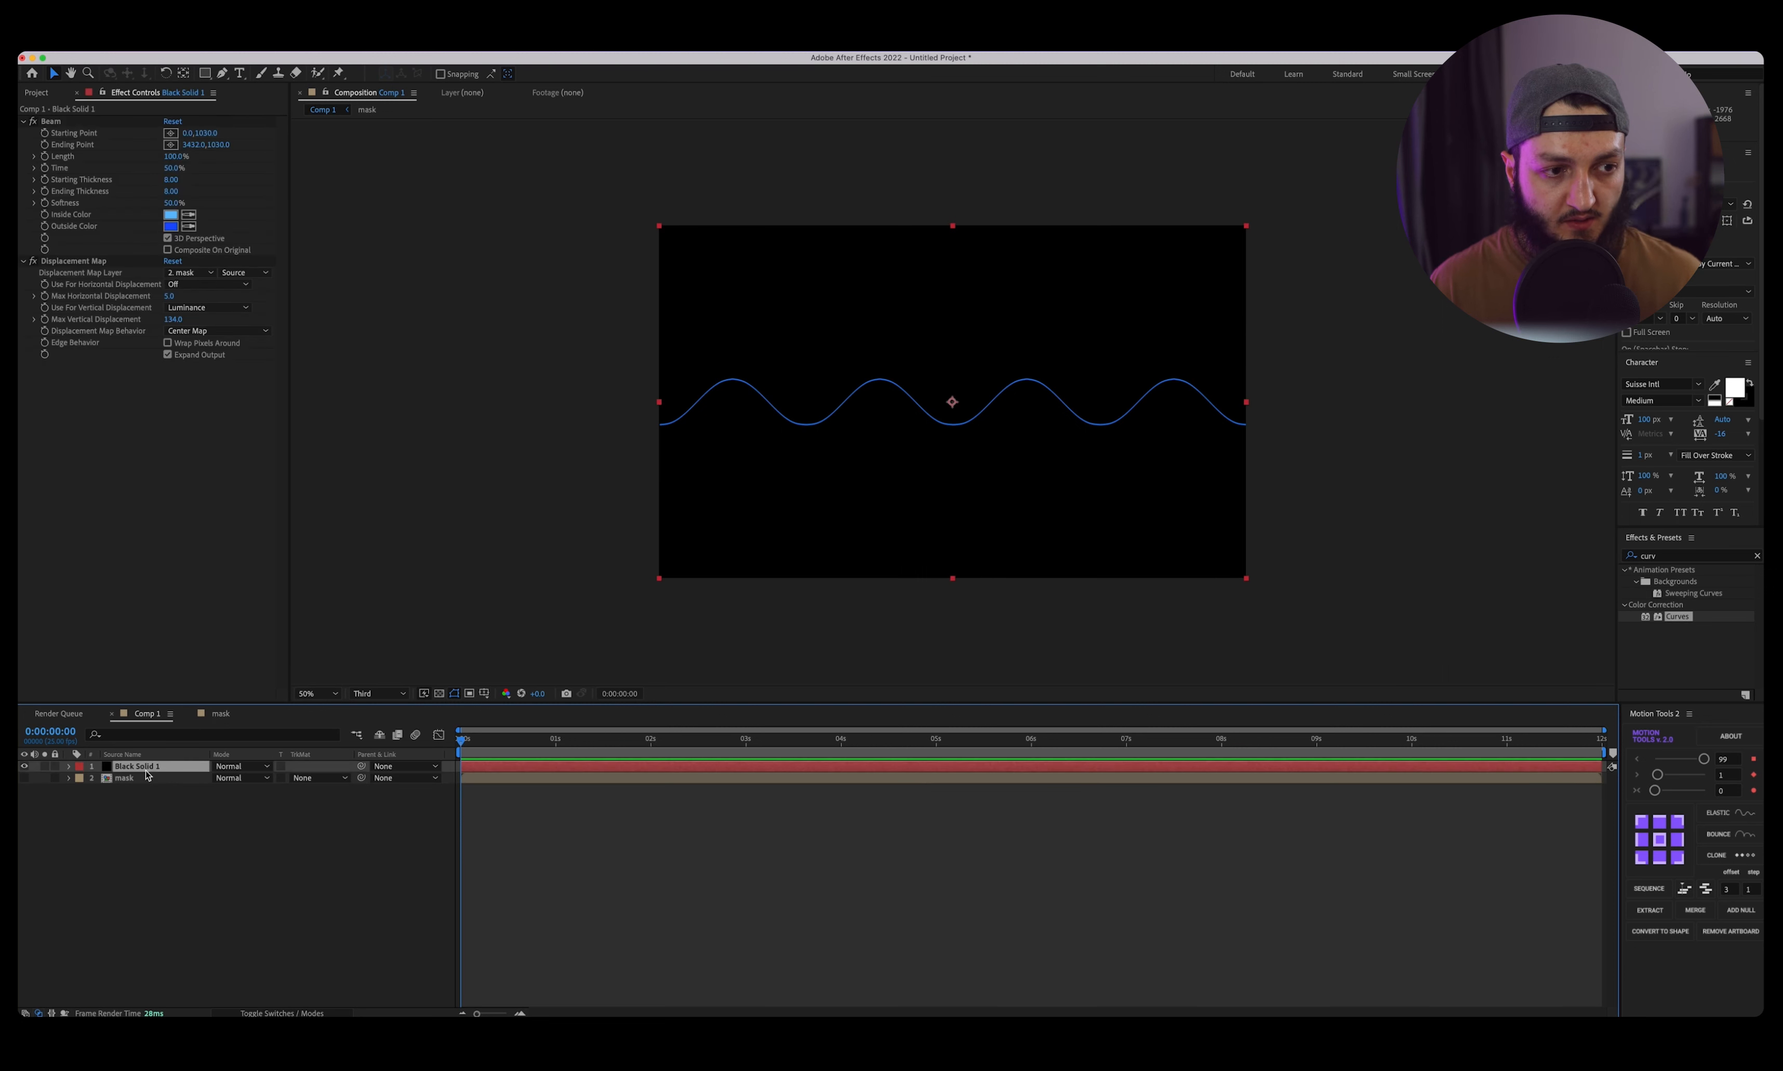
click(1669, 556)
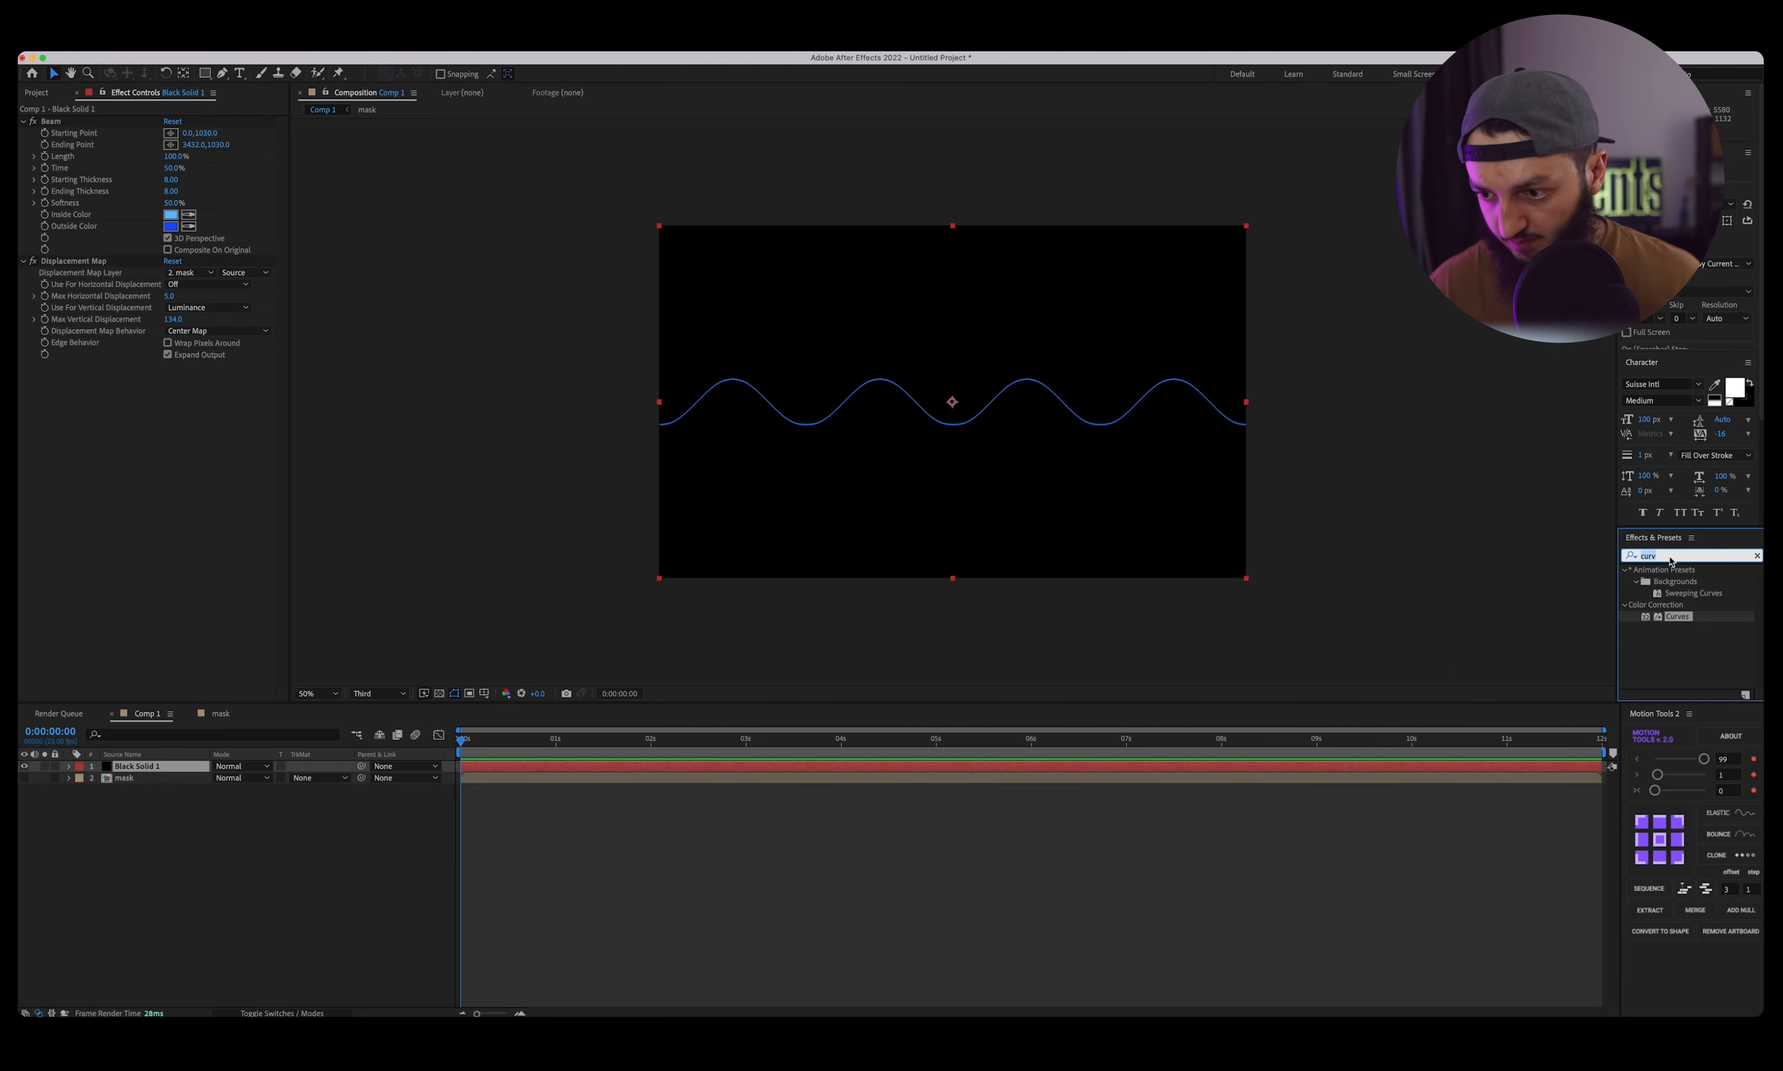
text(plo)
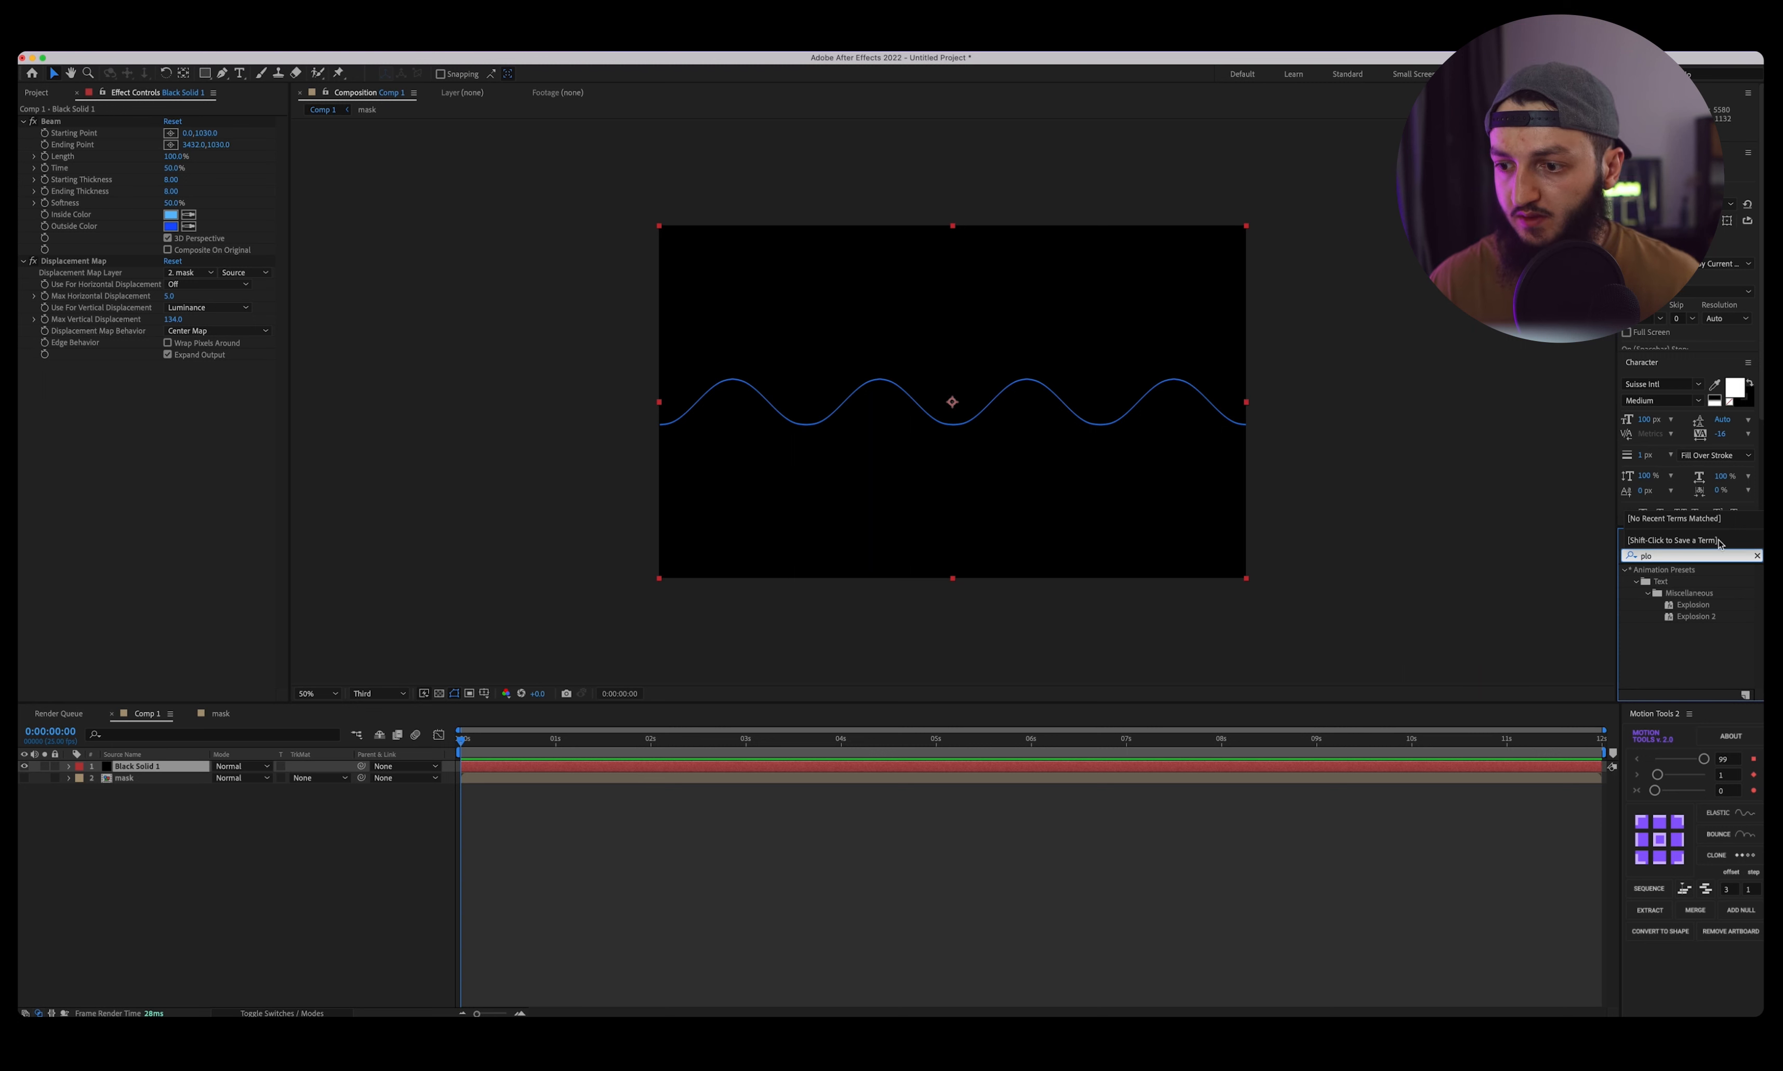
key(BackSpace)
key(BackSpace)
text(ola)
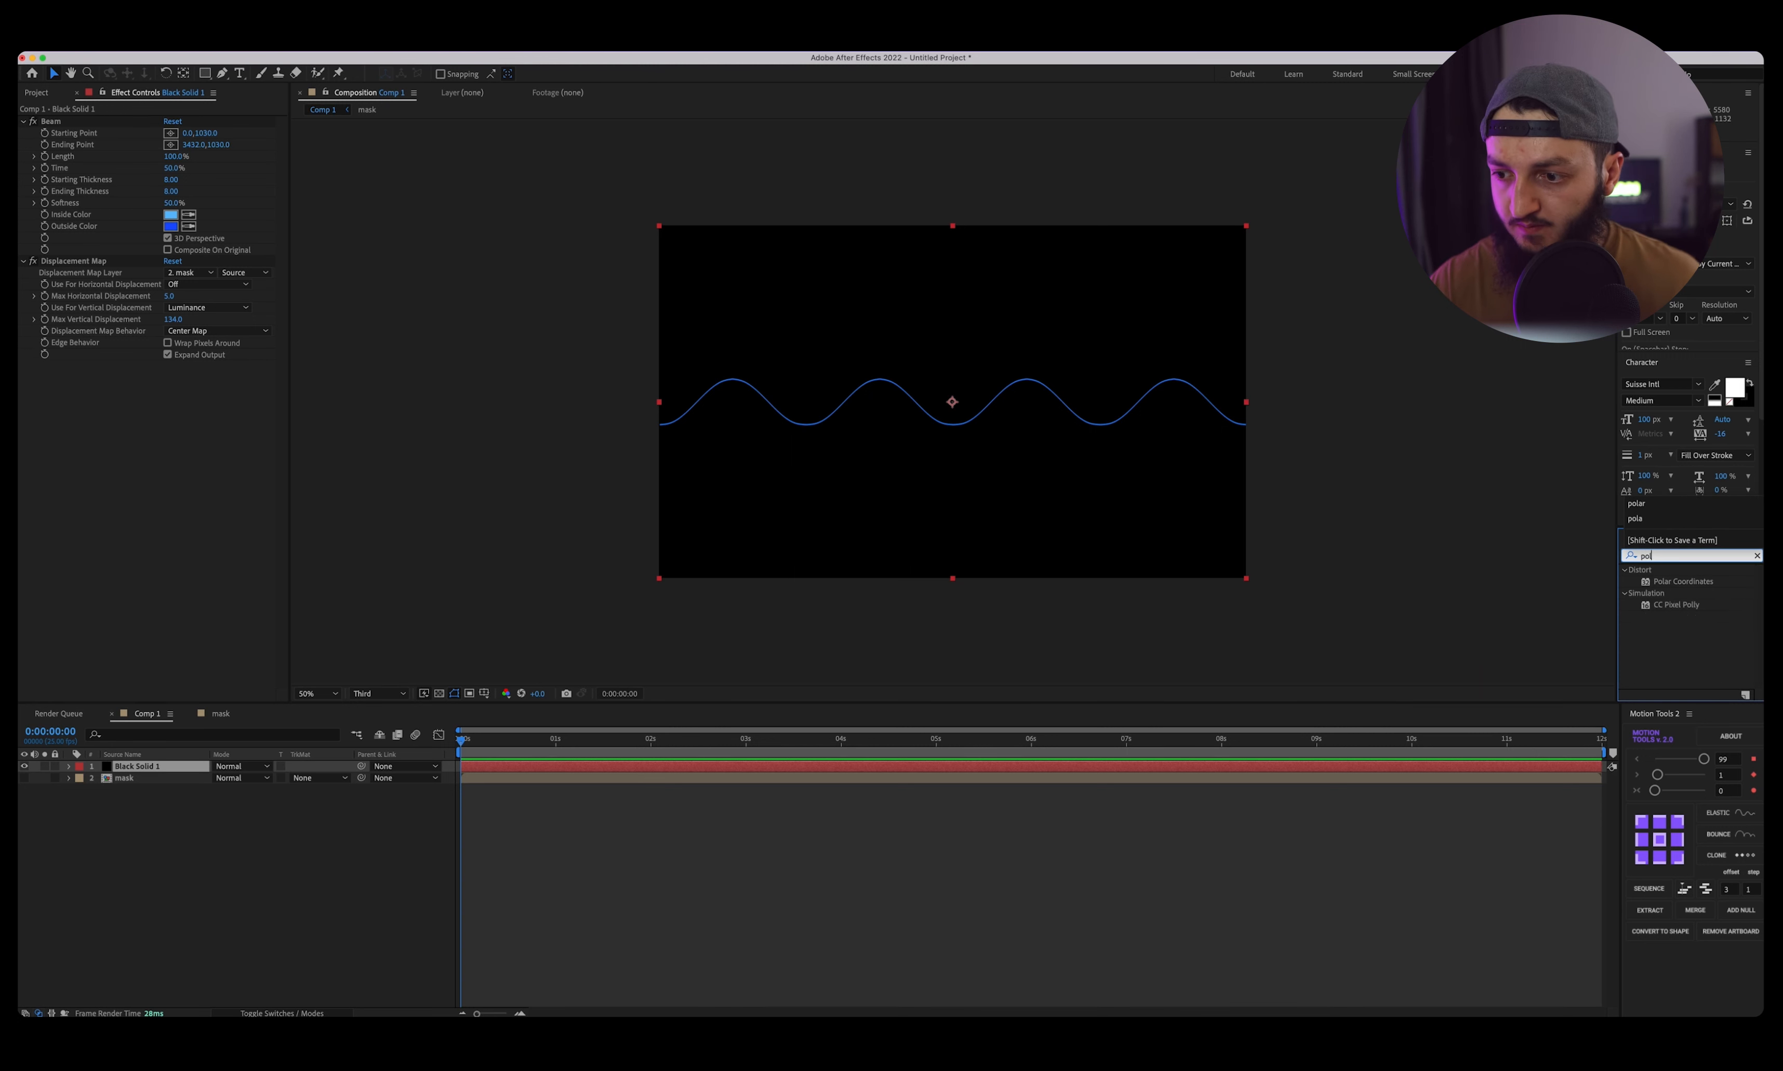
double_click(1683, 581)
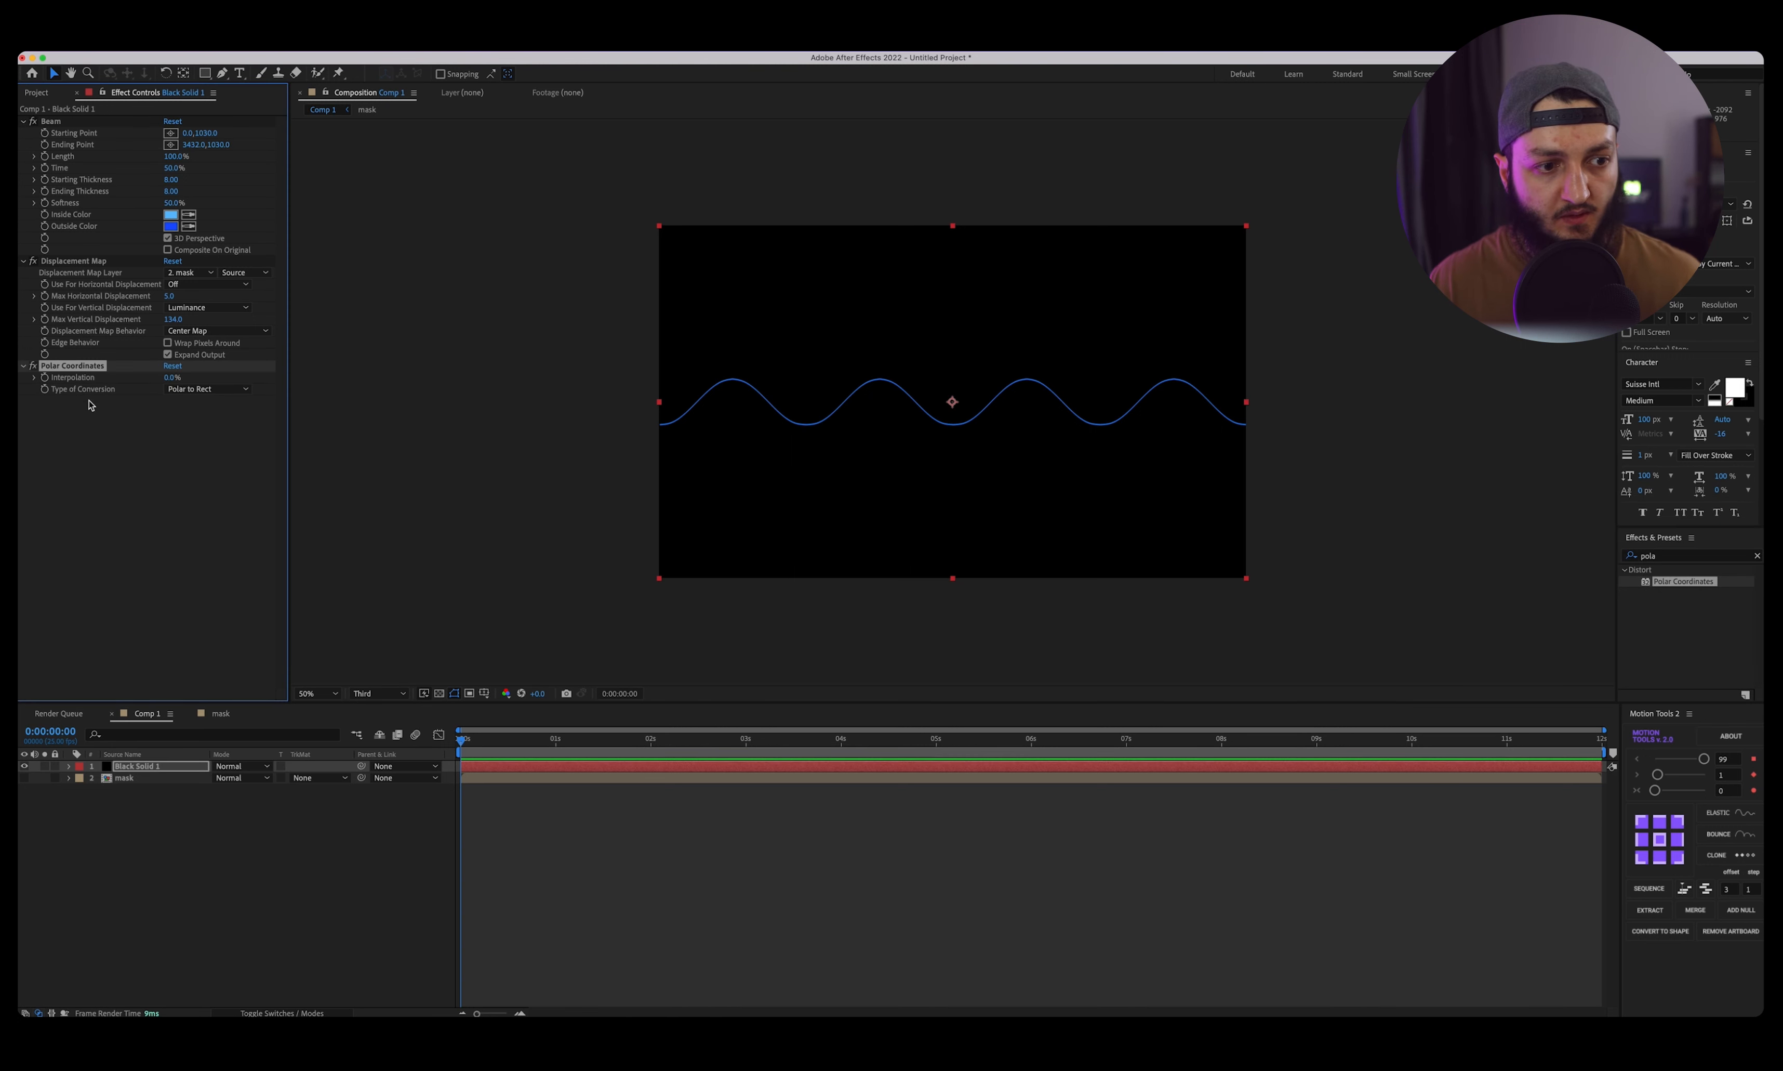
Set Polar Coordinates' interpolation to 100% and its type of conversion to Rect to Polar.
mouse_move(173, 381)
mouse_down()
mouse_move(217, 383)
mouse_move(190, 384)
mouse_up()
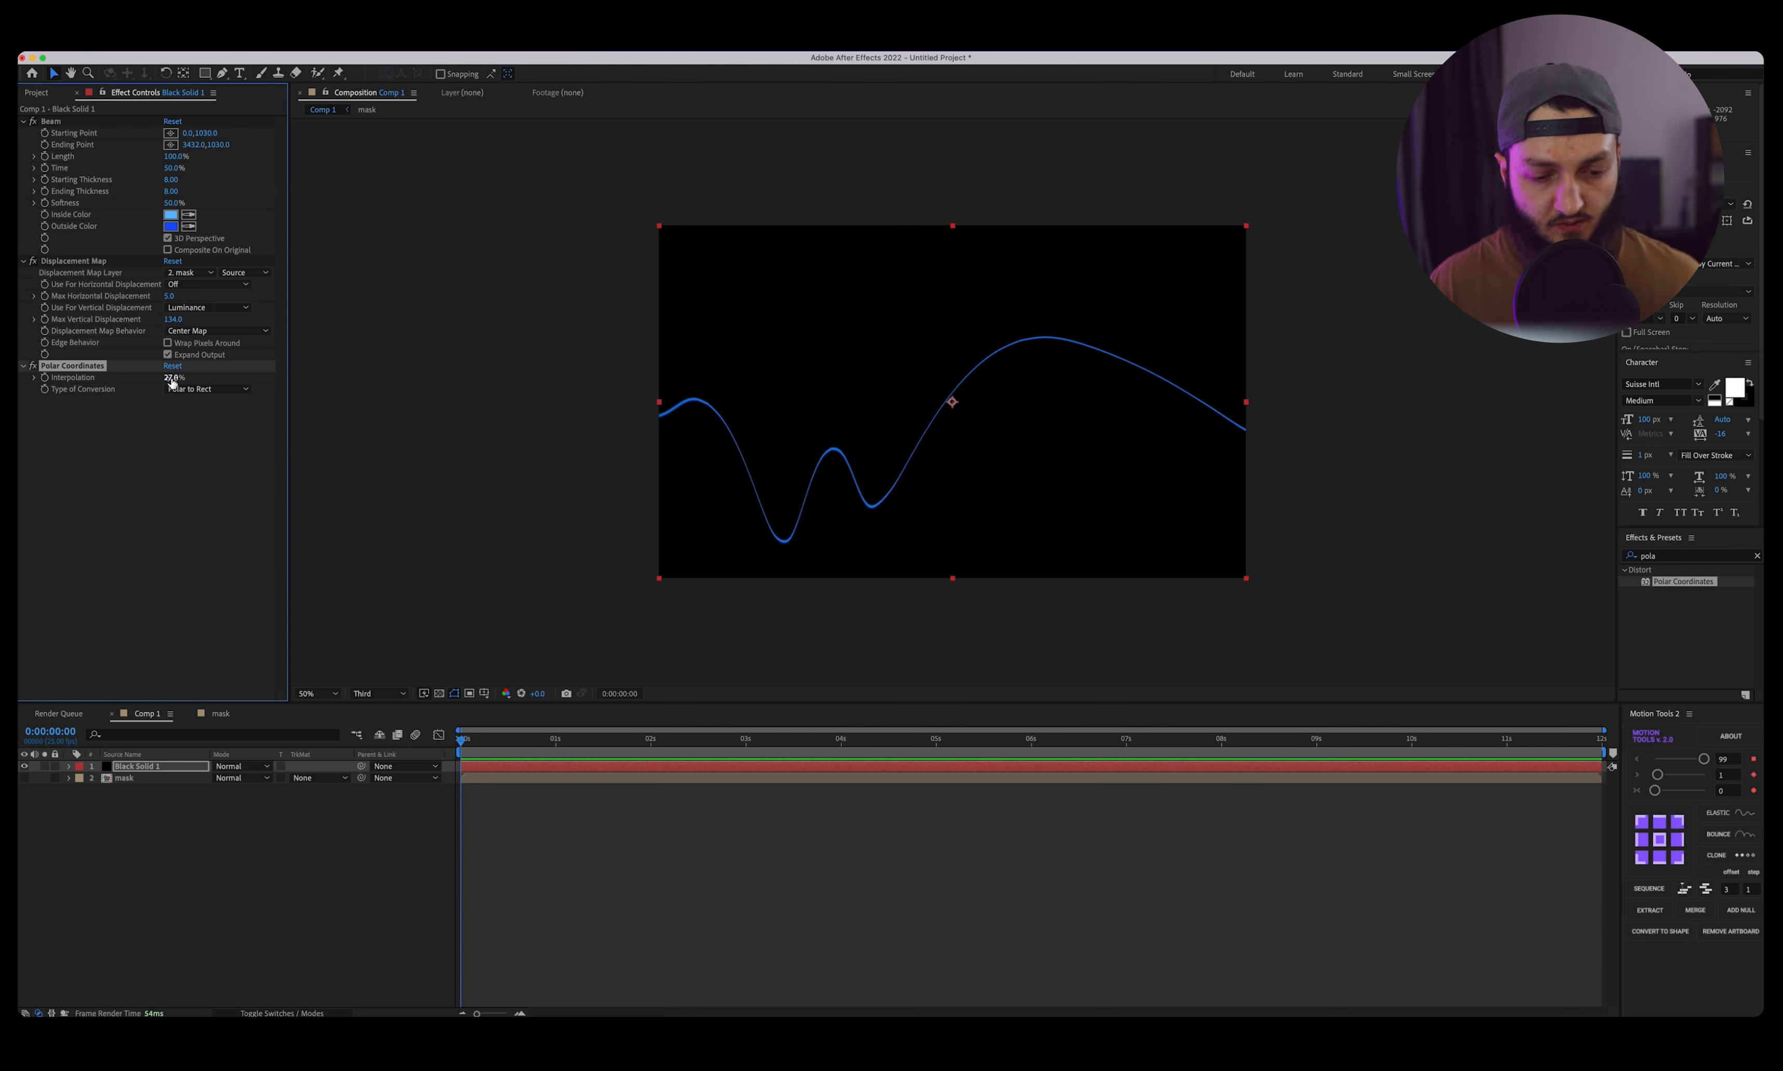
click(172, 379)
key(Return)
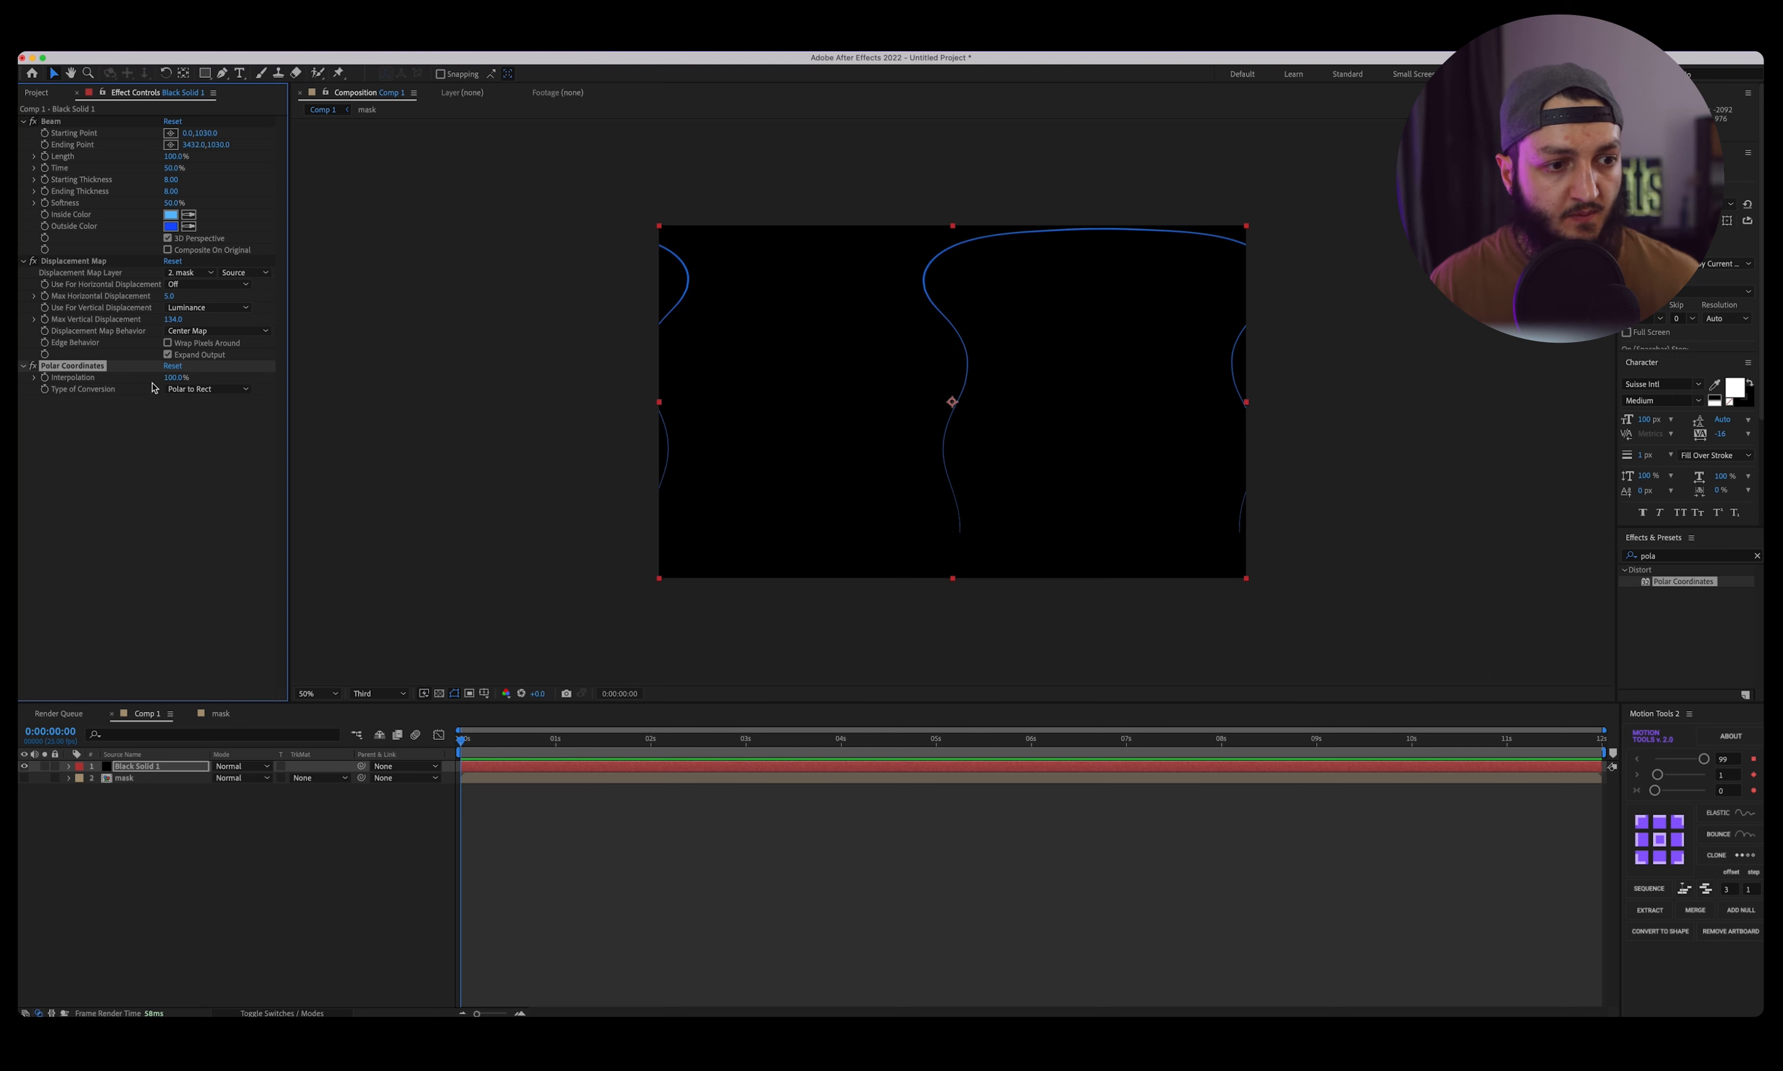
click(174, 389)
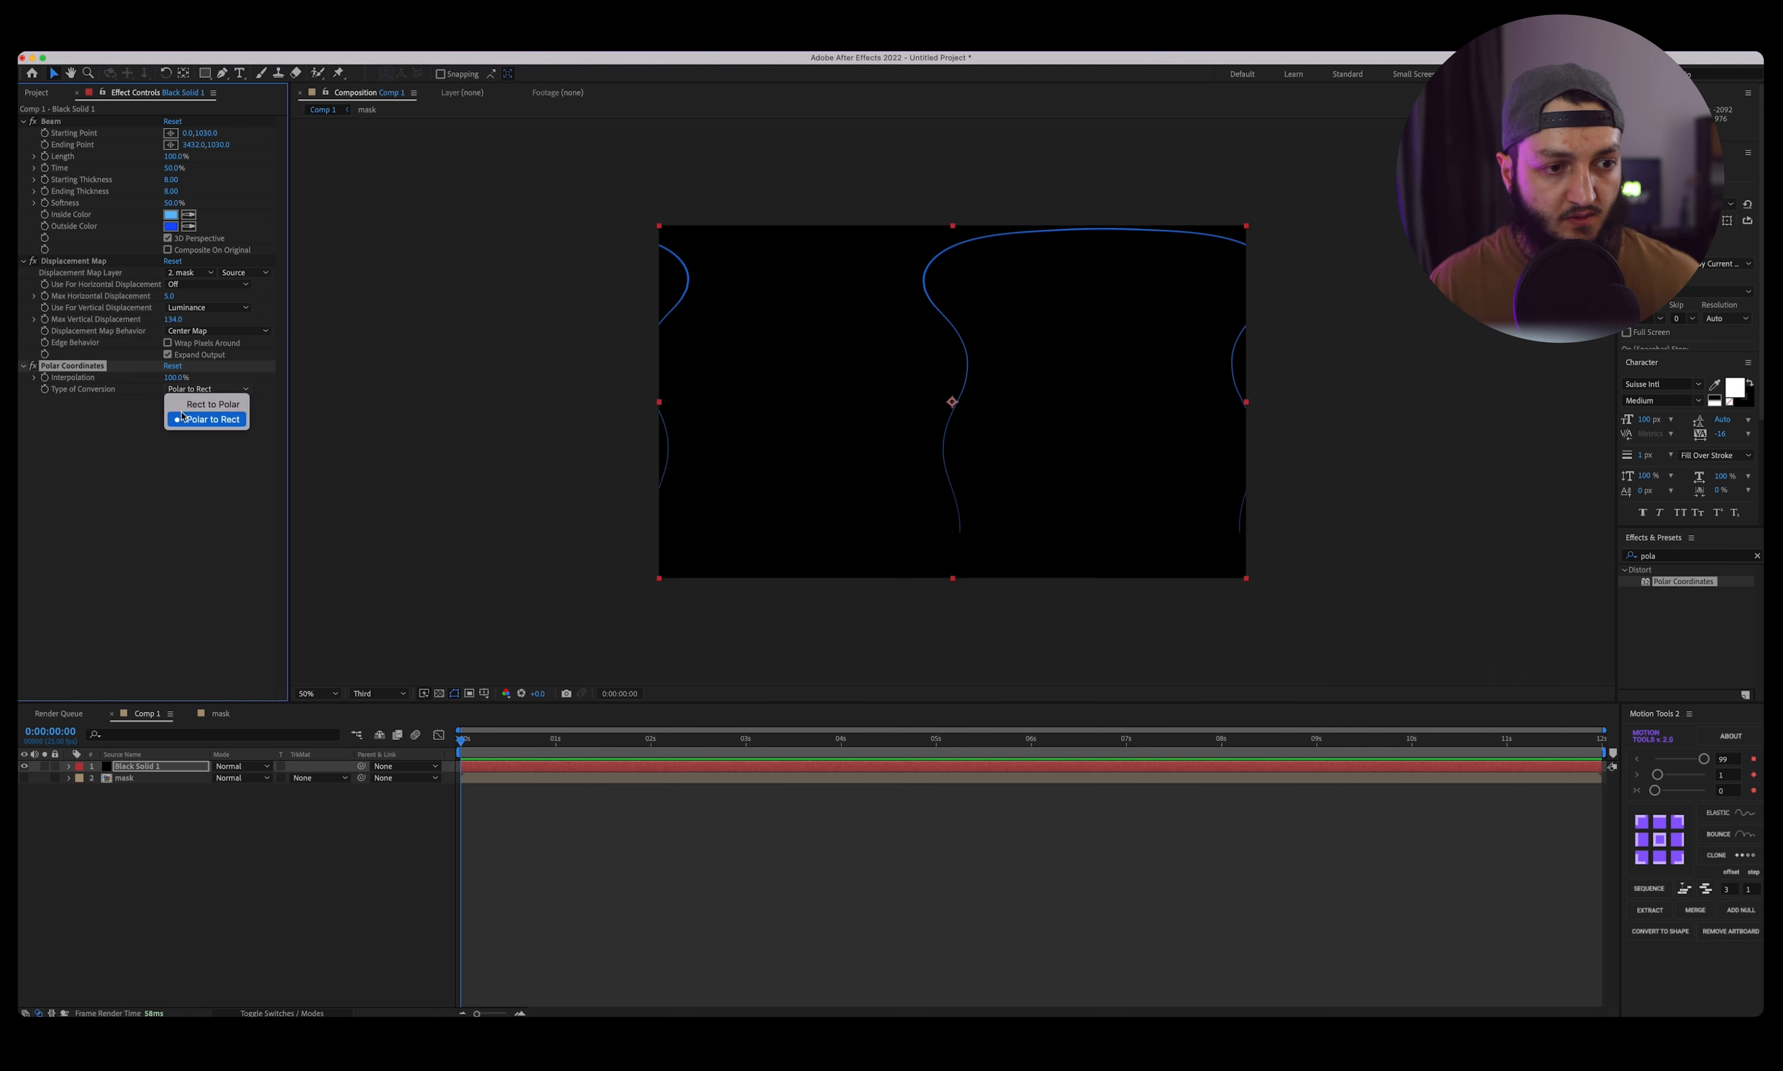
click(195, 406)
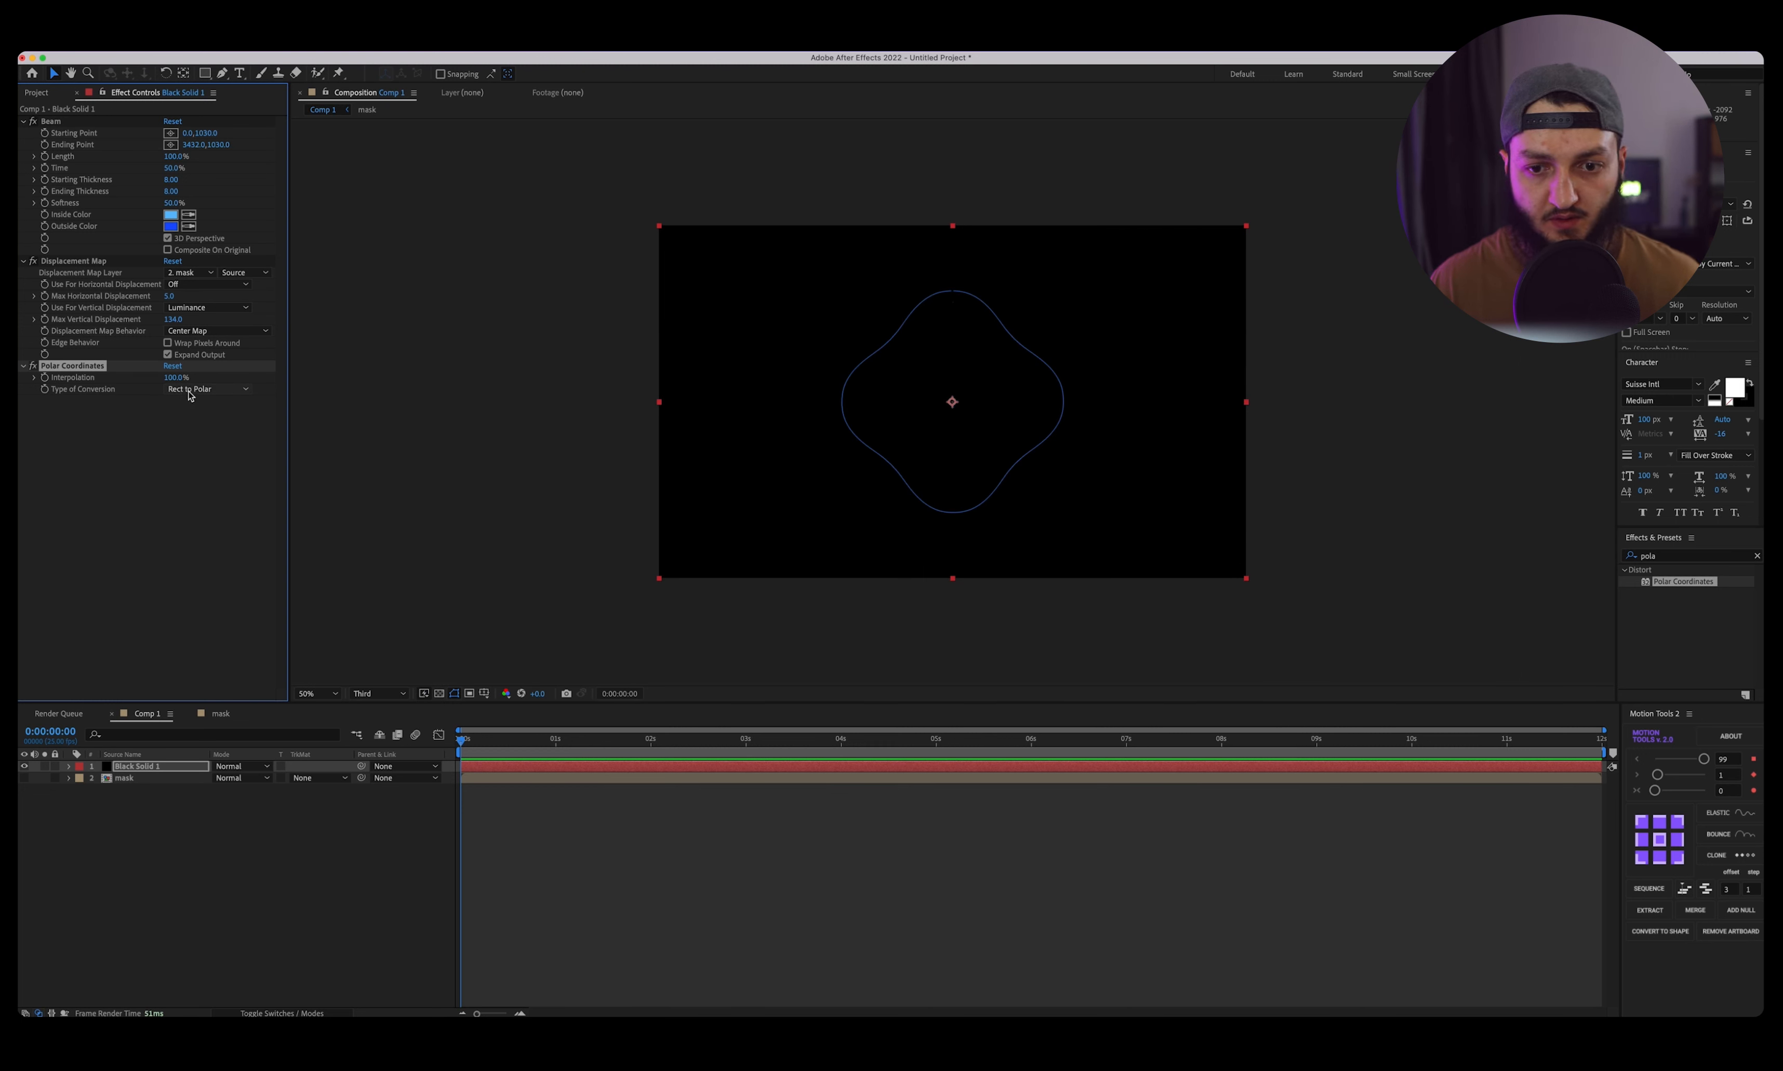
click(116, 415)
click(75, 368)
click(130, 439)
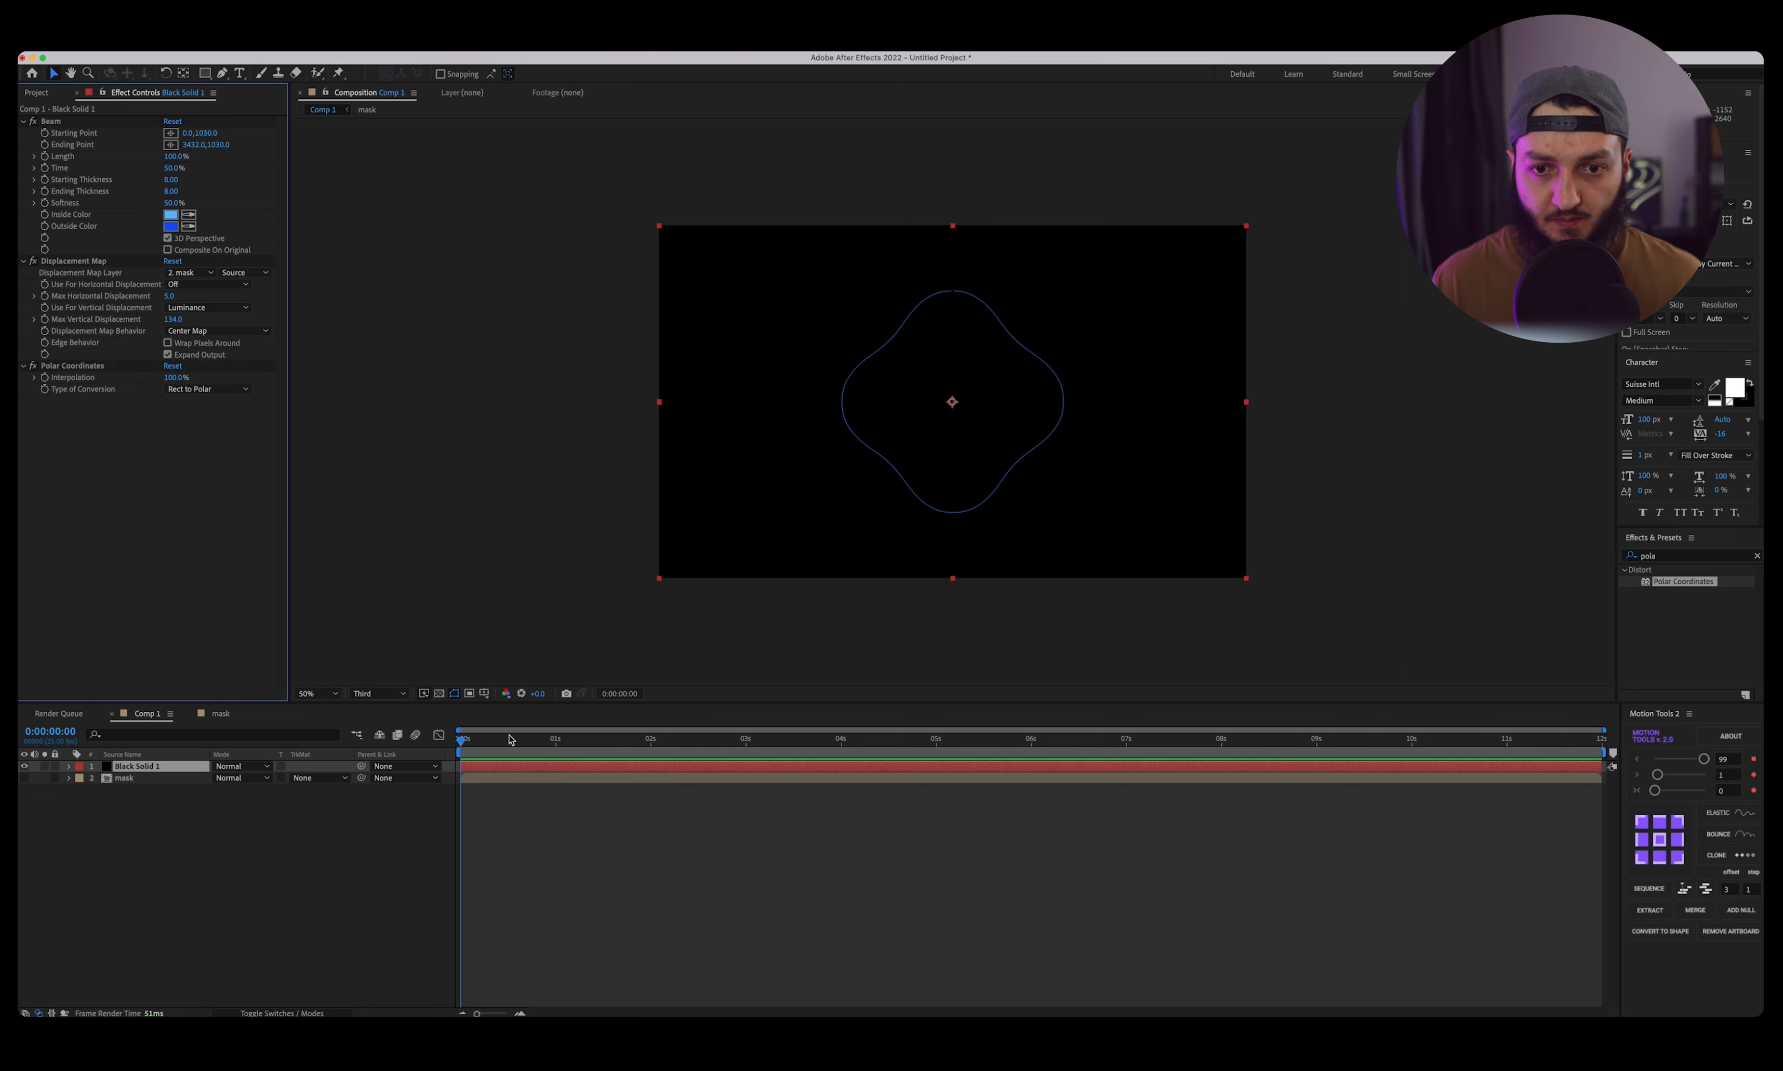
Set the beam solid's Max Horizontal Displacement to 0 in the Displacement Map effect.
click(170, 297)
key(Return)
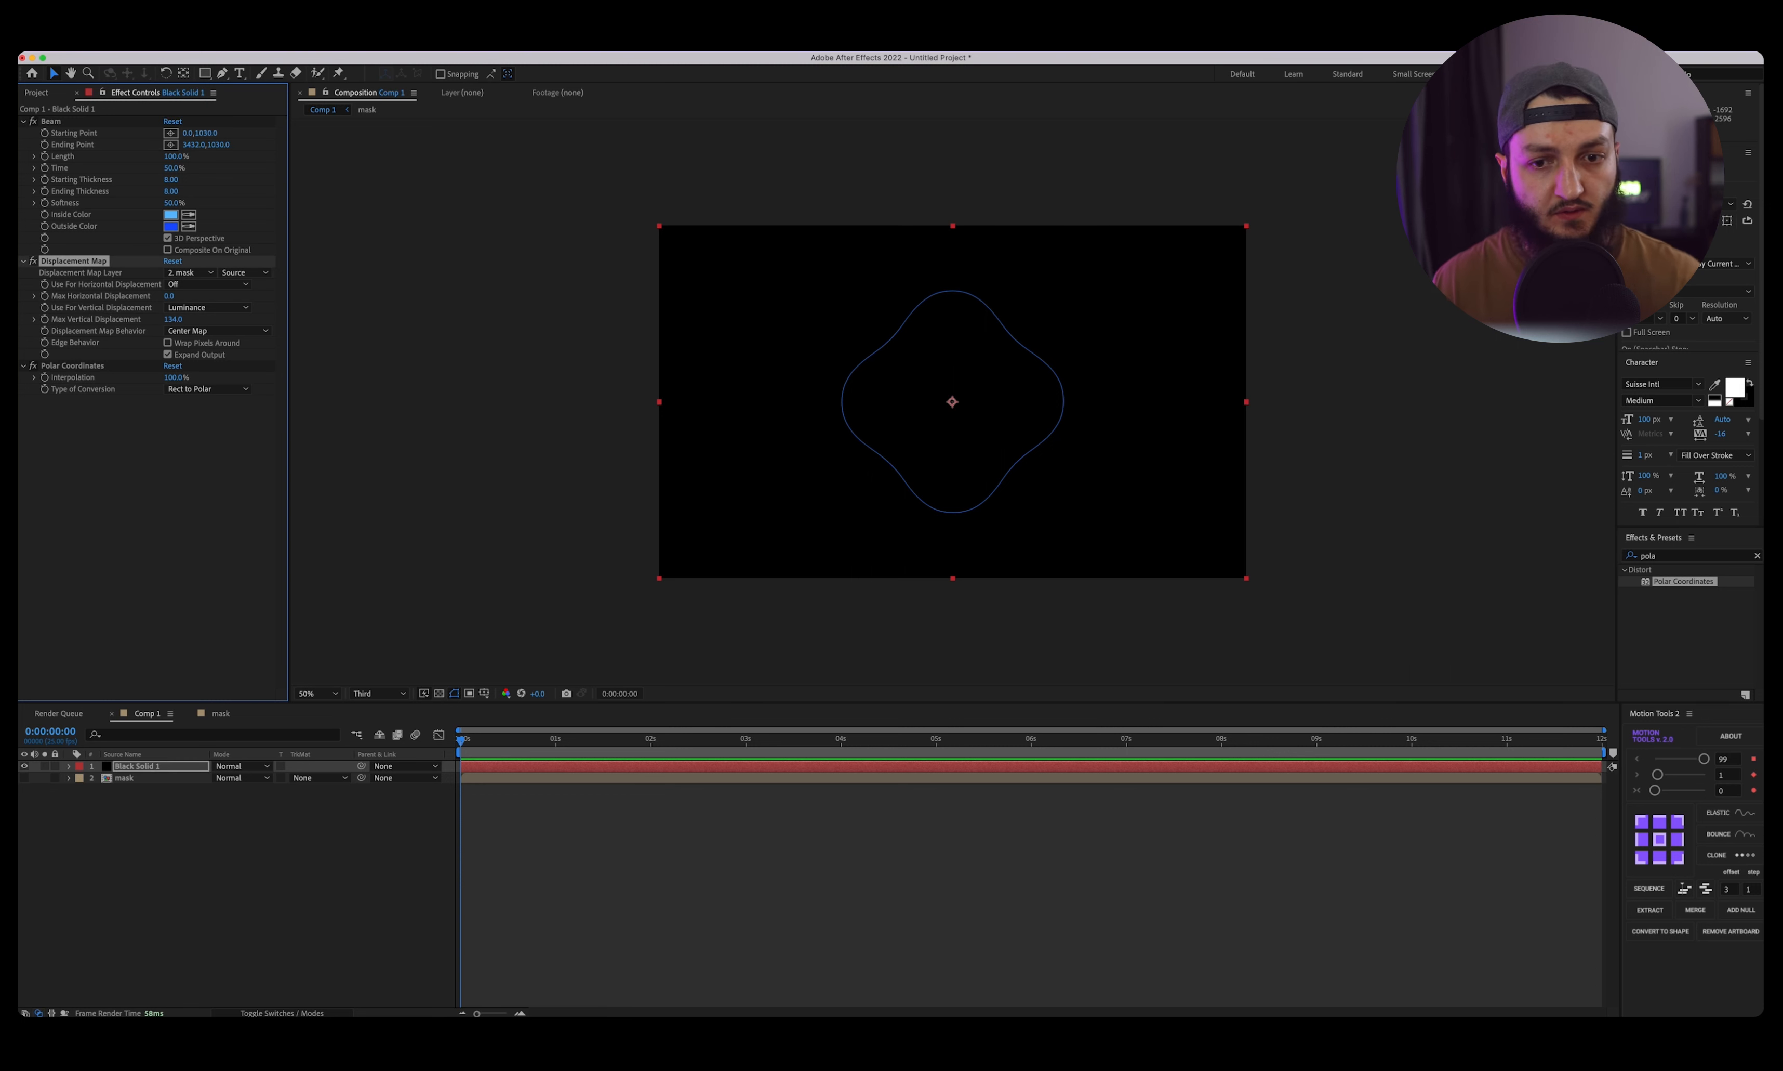
click(201, 565)
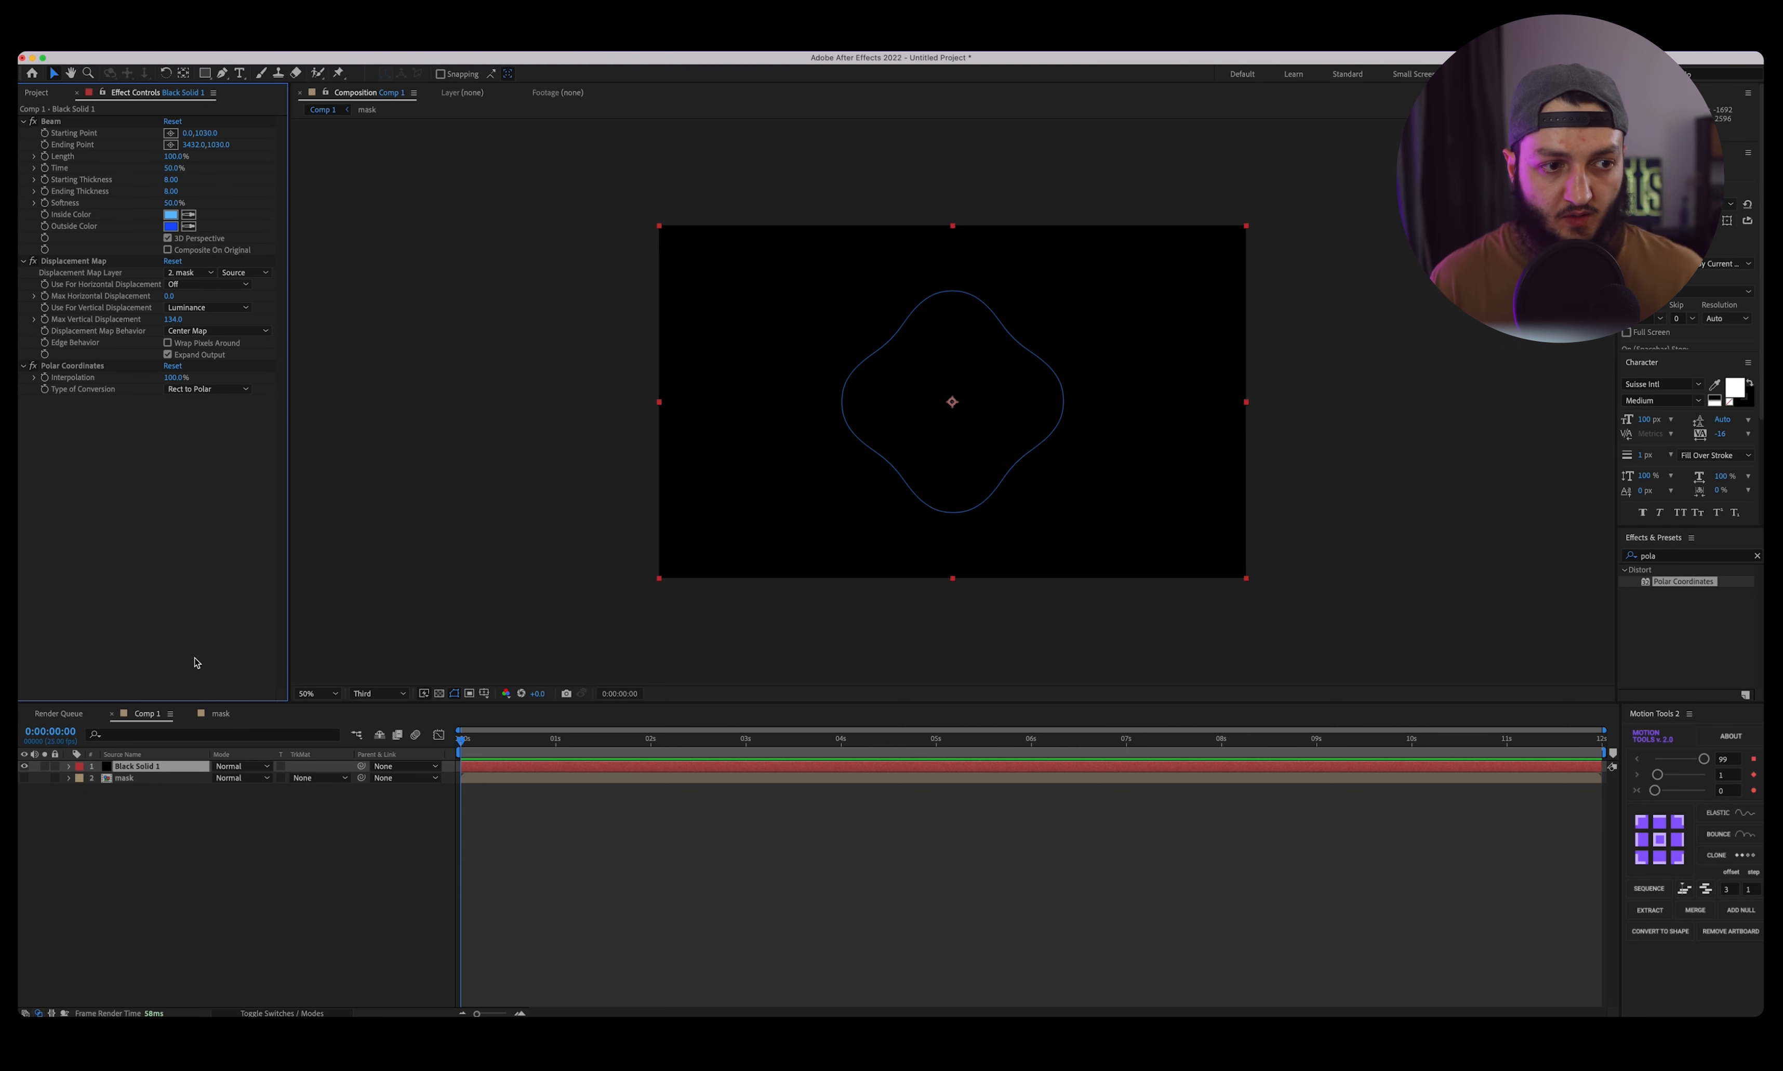
Review the gradient bands inside the mask composition and return to Comp 1.
click(156, 796)
click(156, 768)
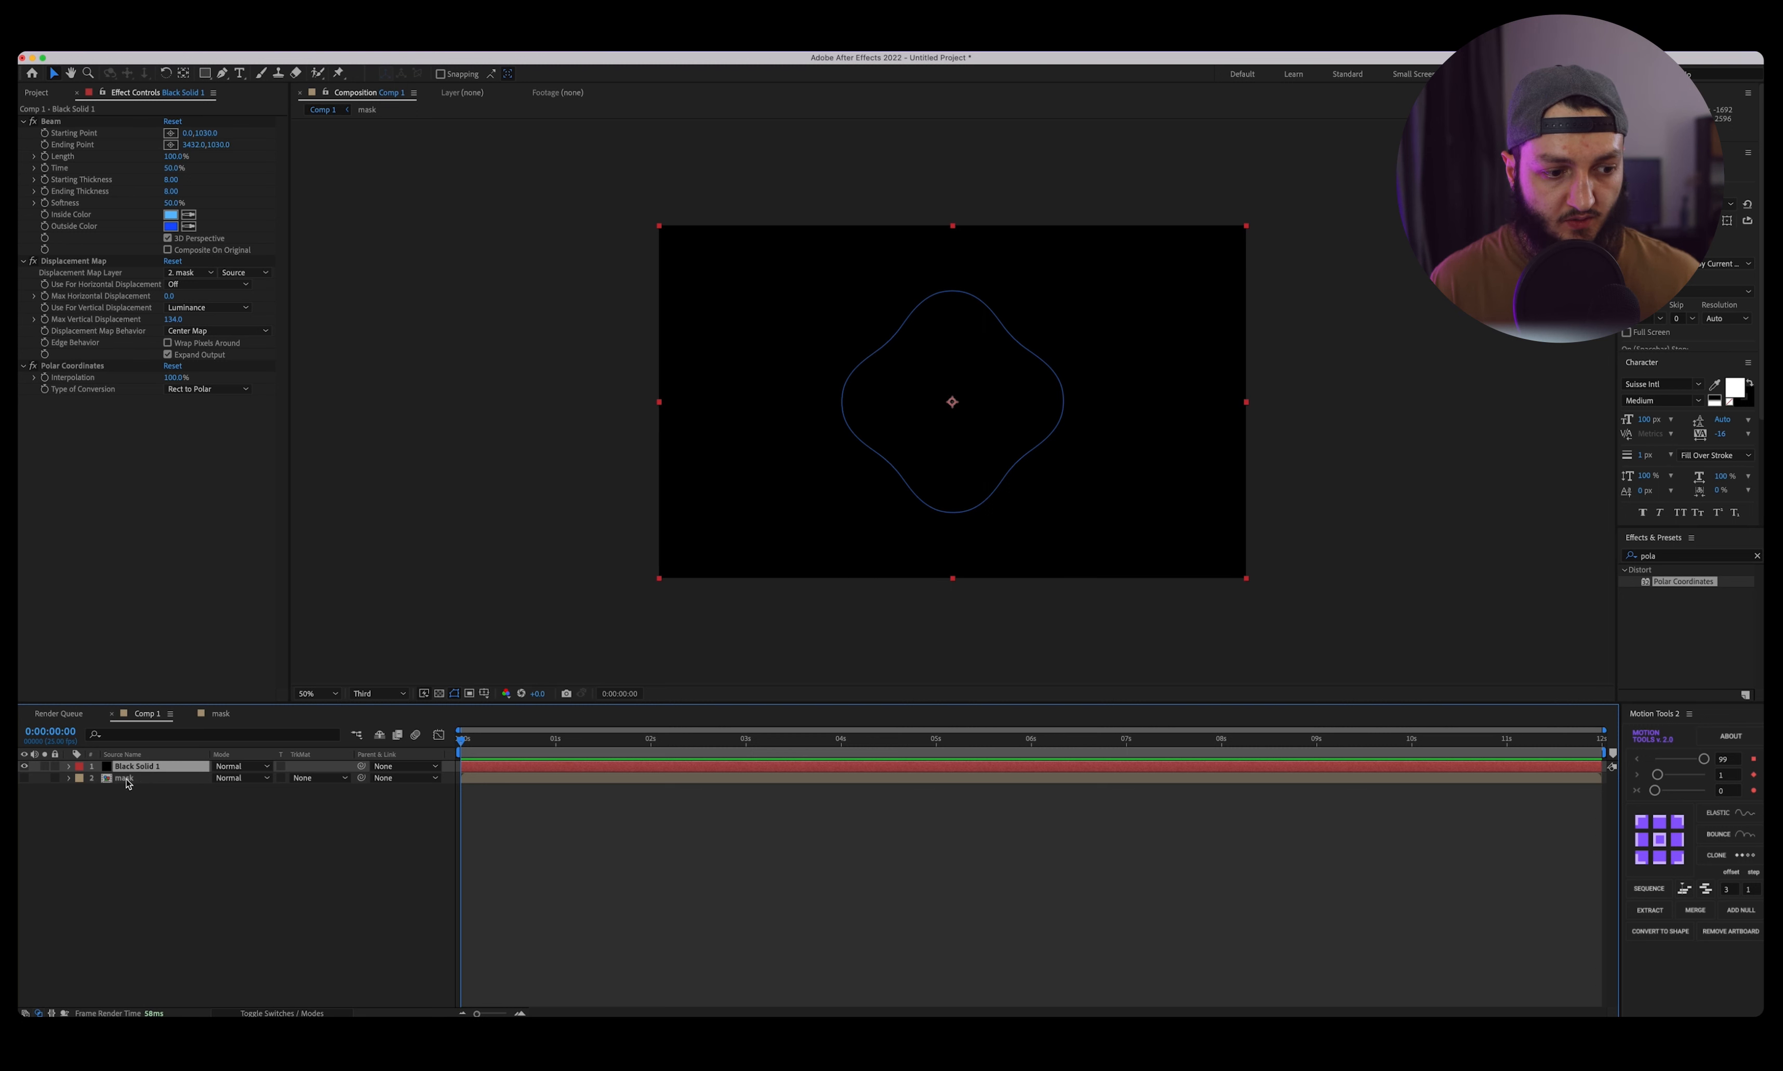
double_click(125, 778)
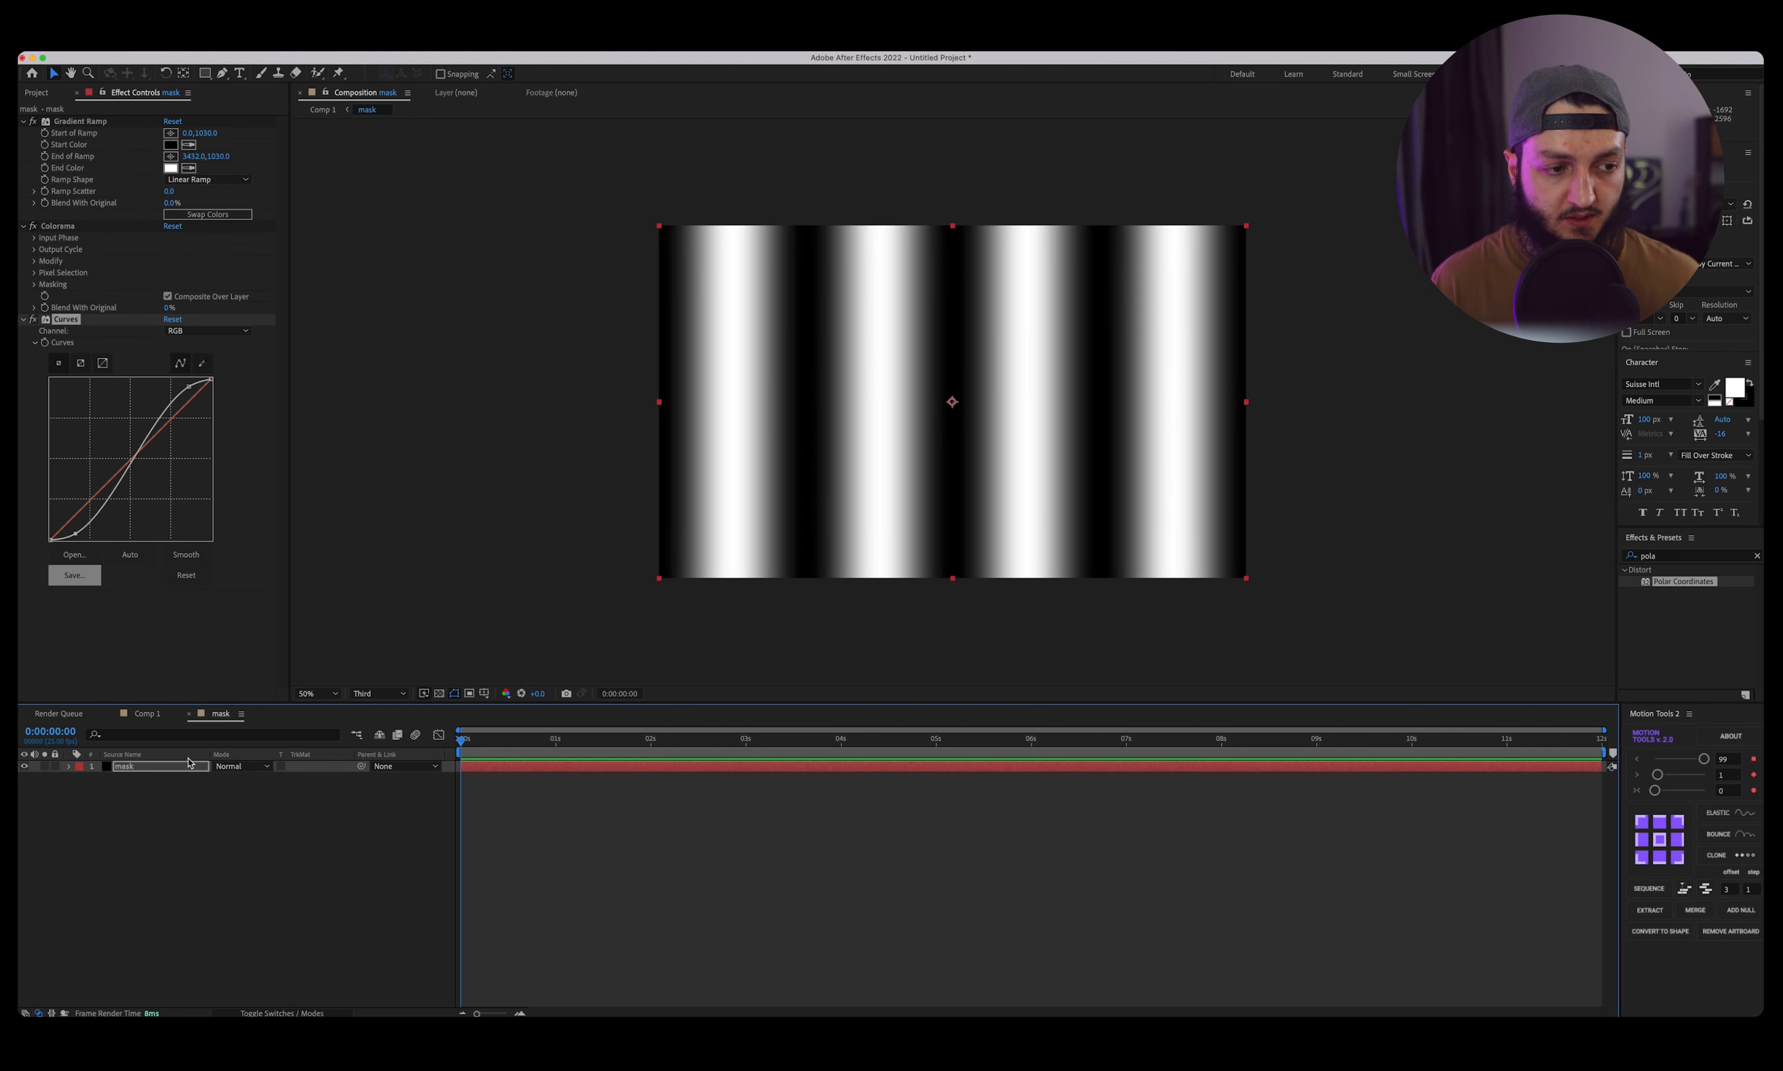
click(270, 830)
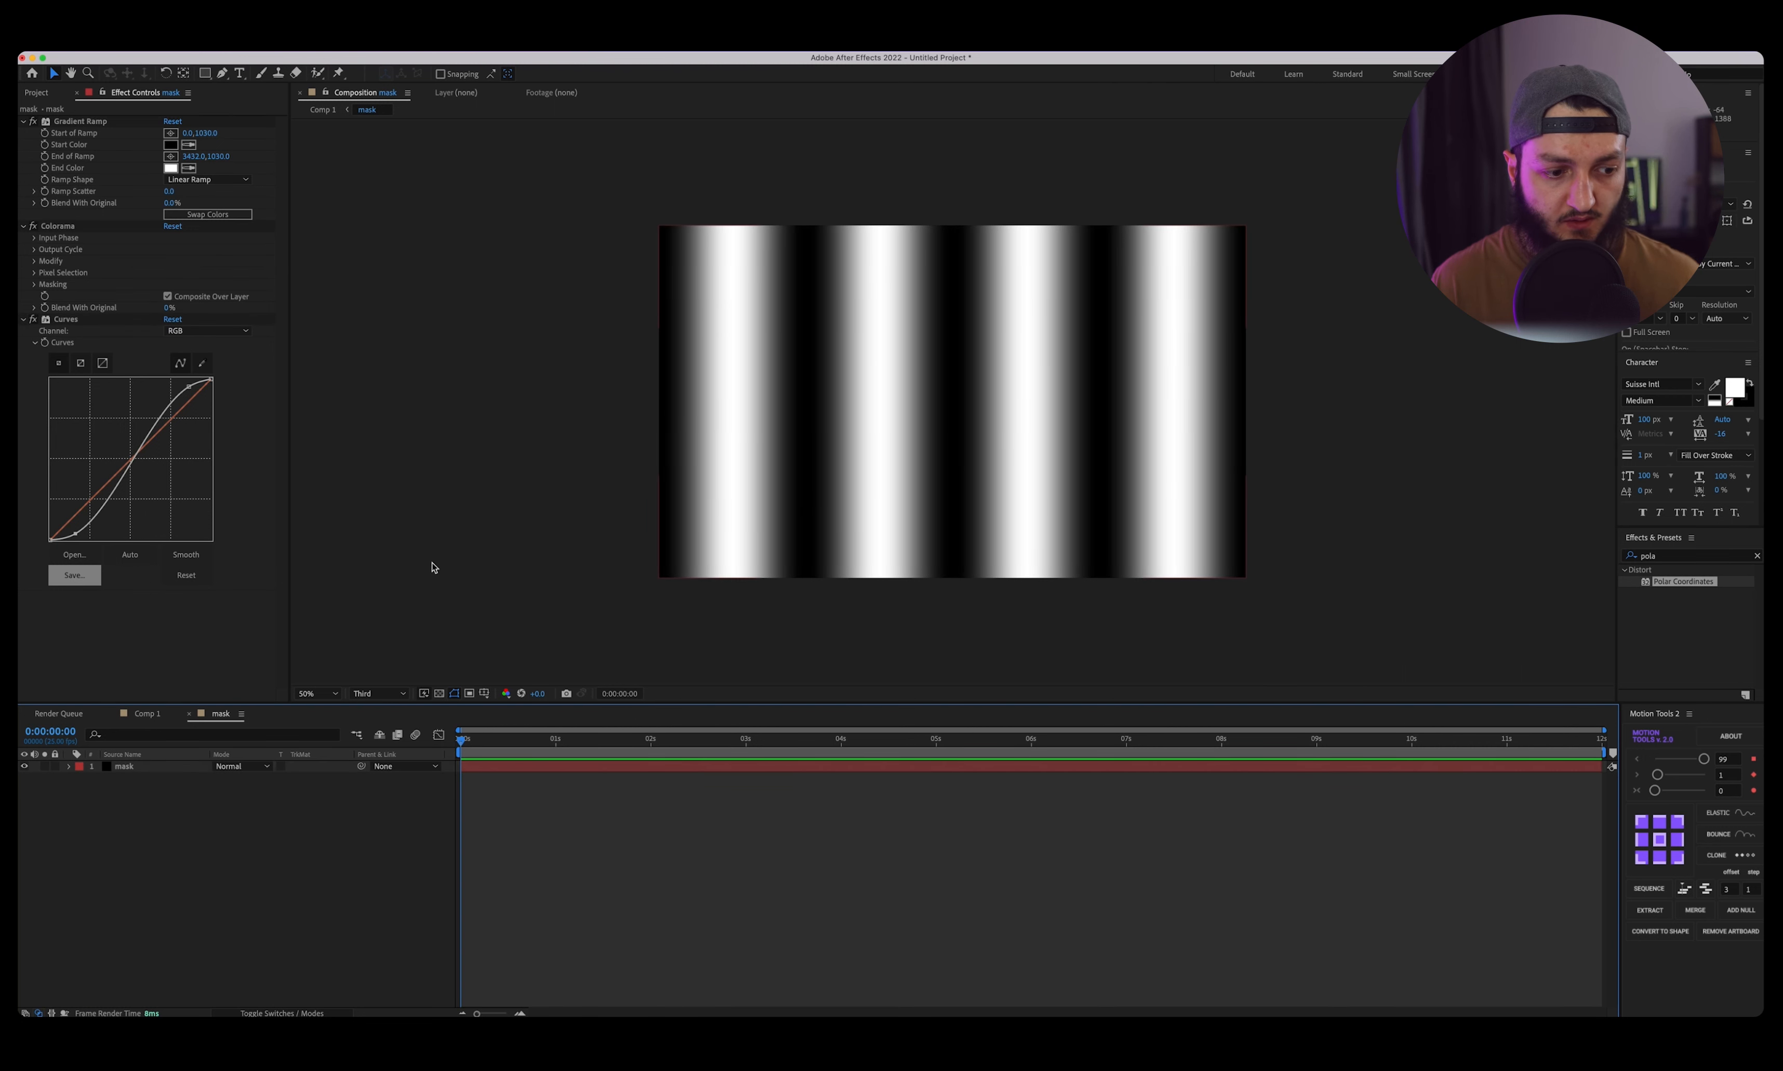
click(136, 717)
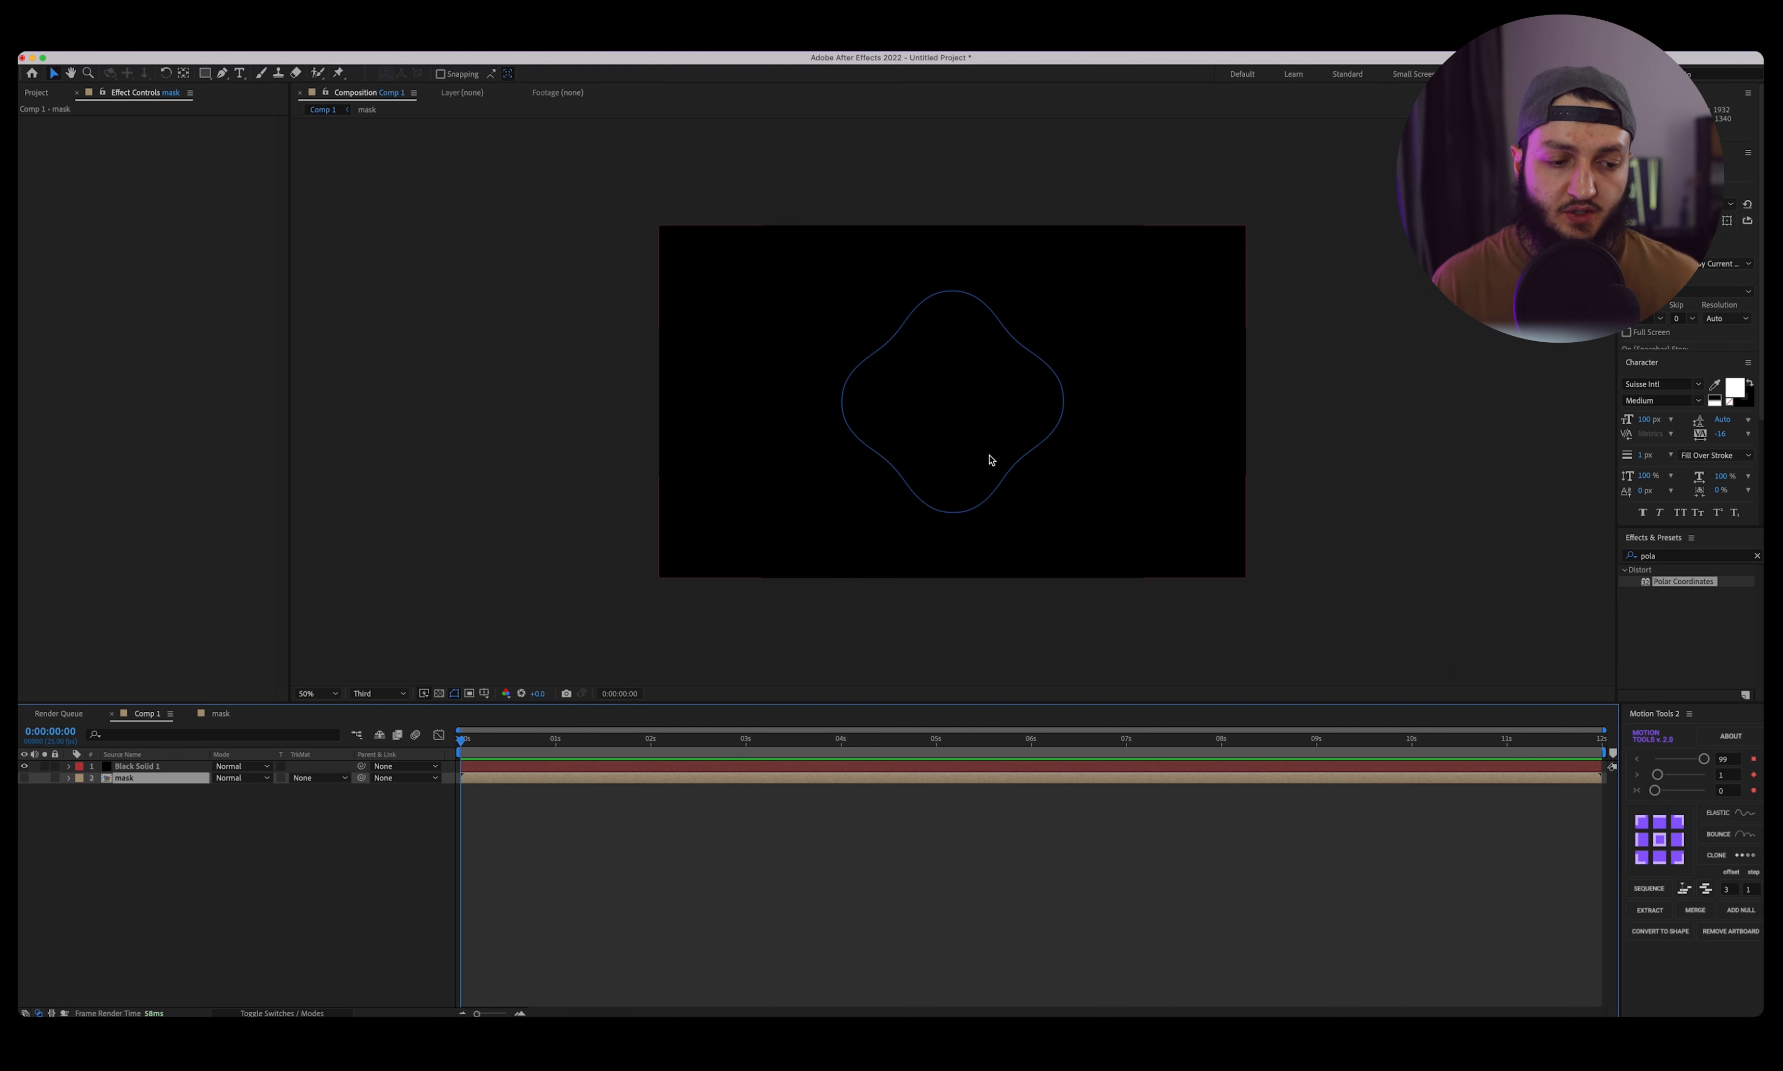
Draw a grey rectangle over the two middle gradient bands in the mask composition, extending beyond its upper and lower edges.
click(221, 713)
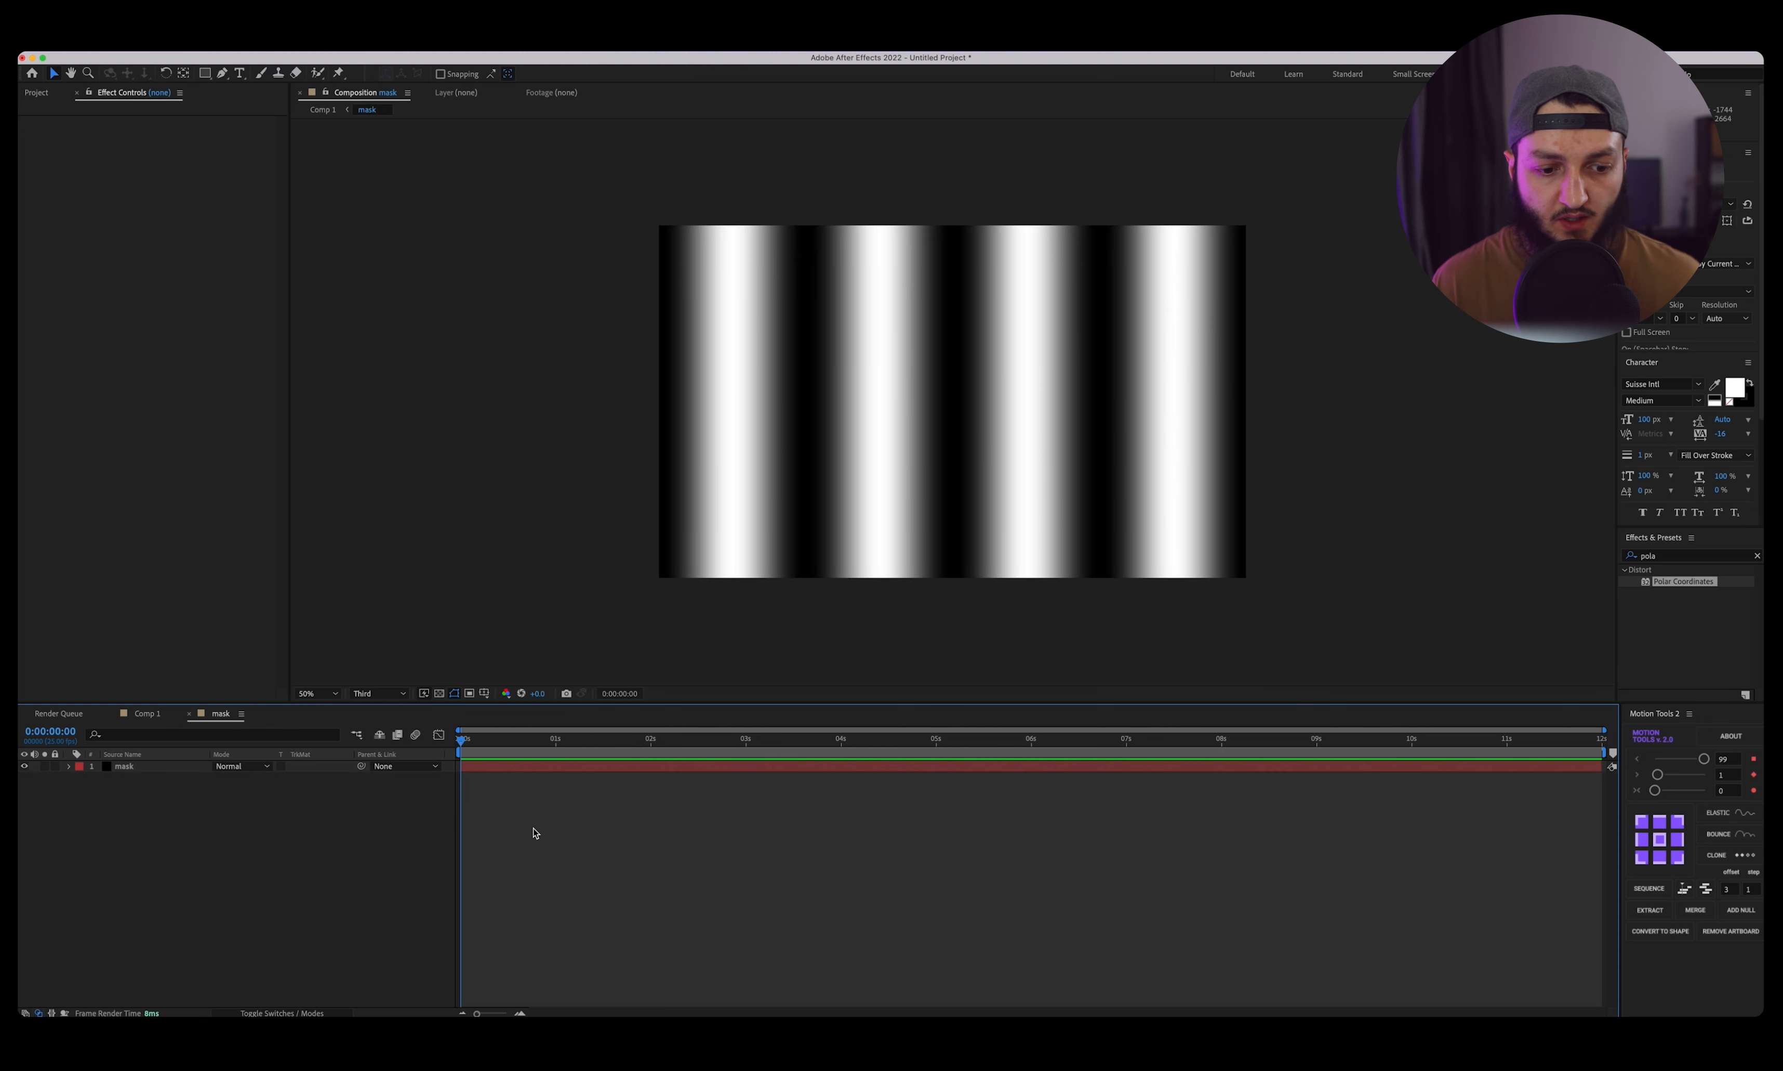
key(q)
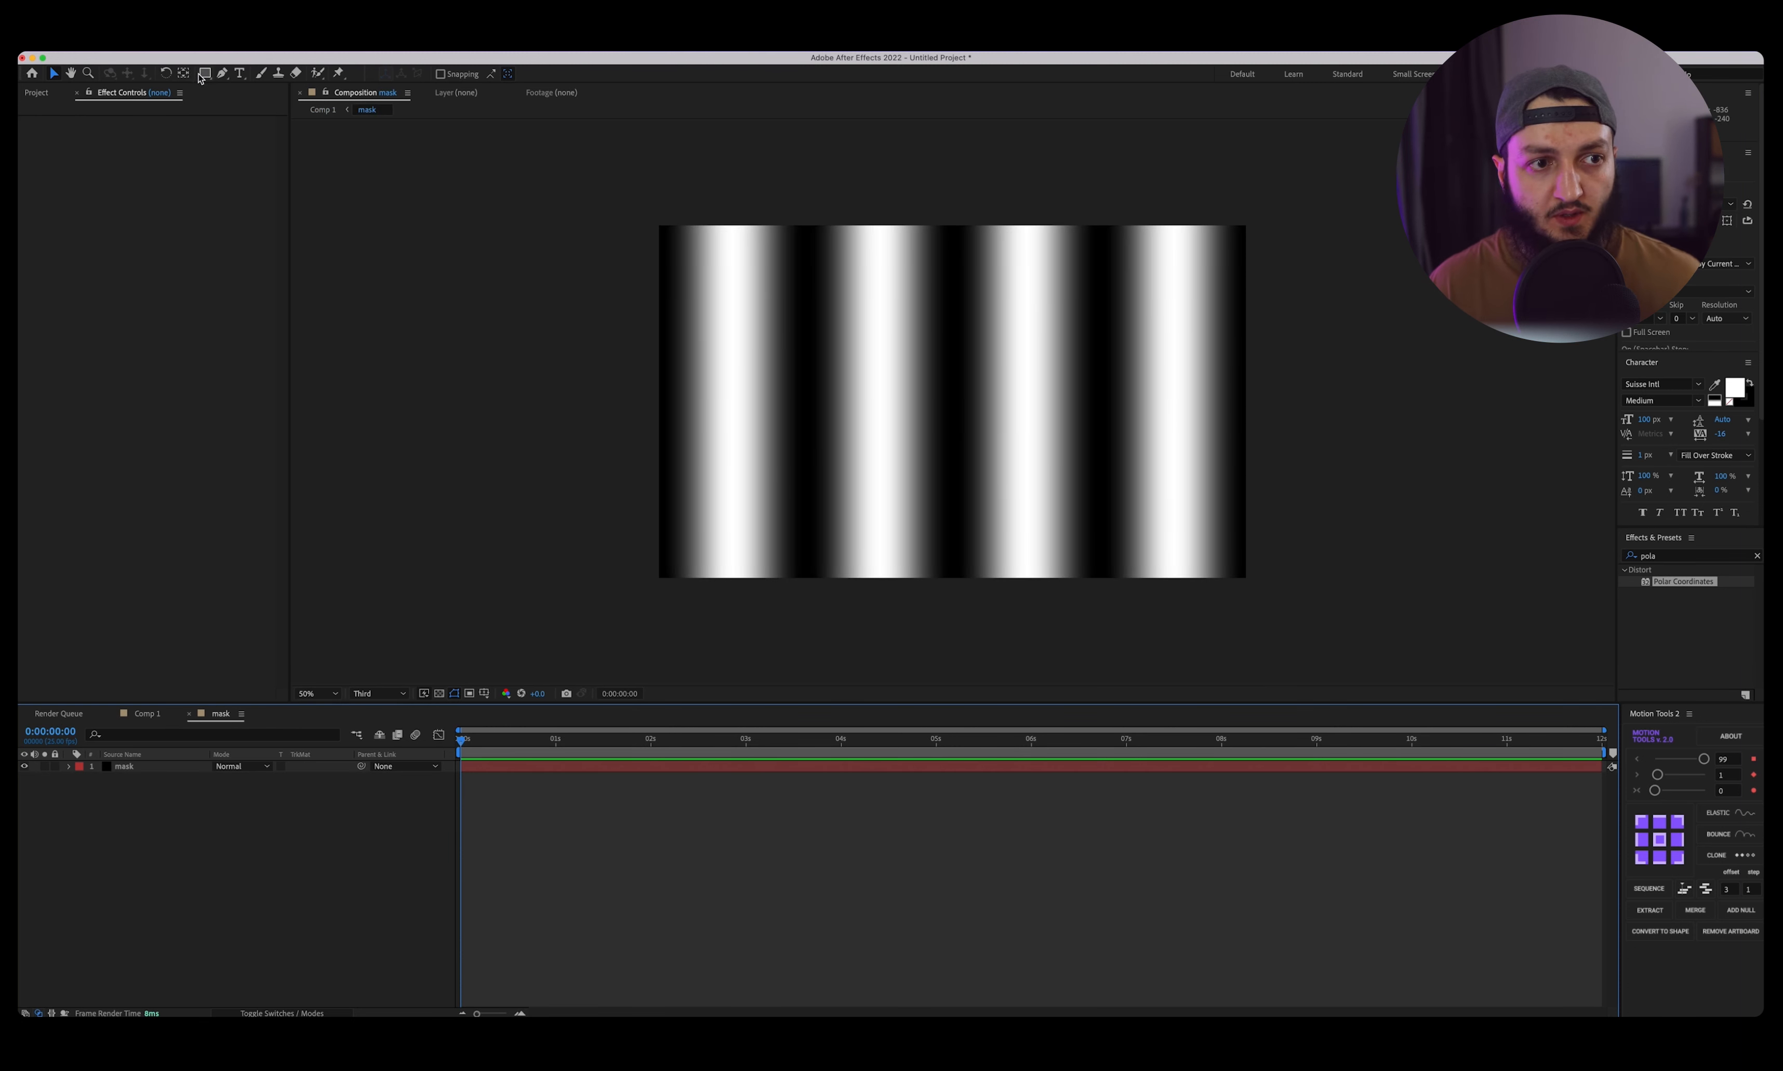
drag(951, 400, 1081, 621)
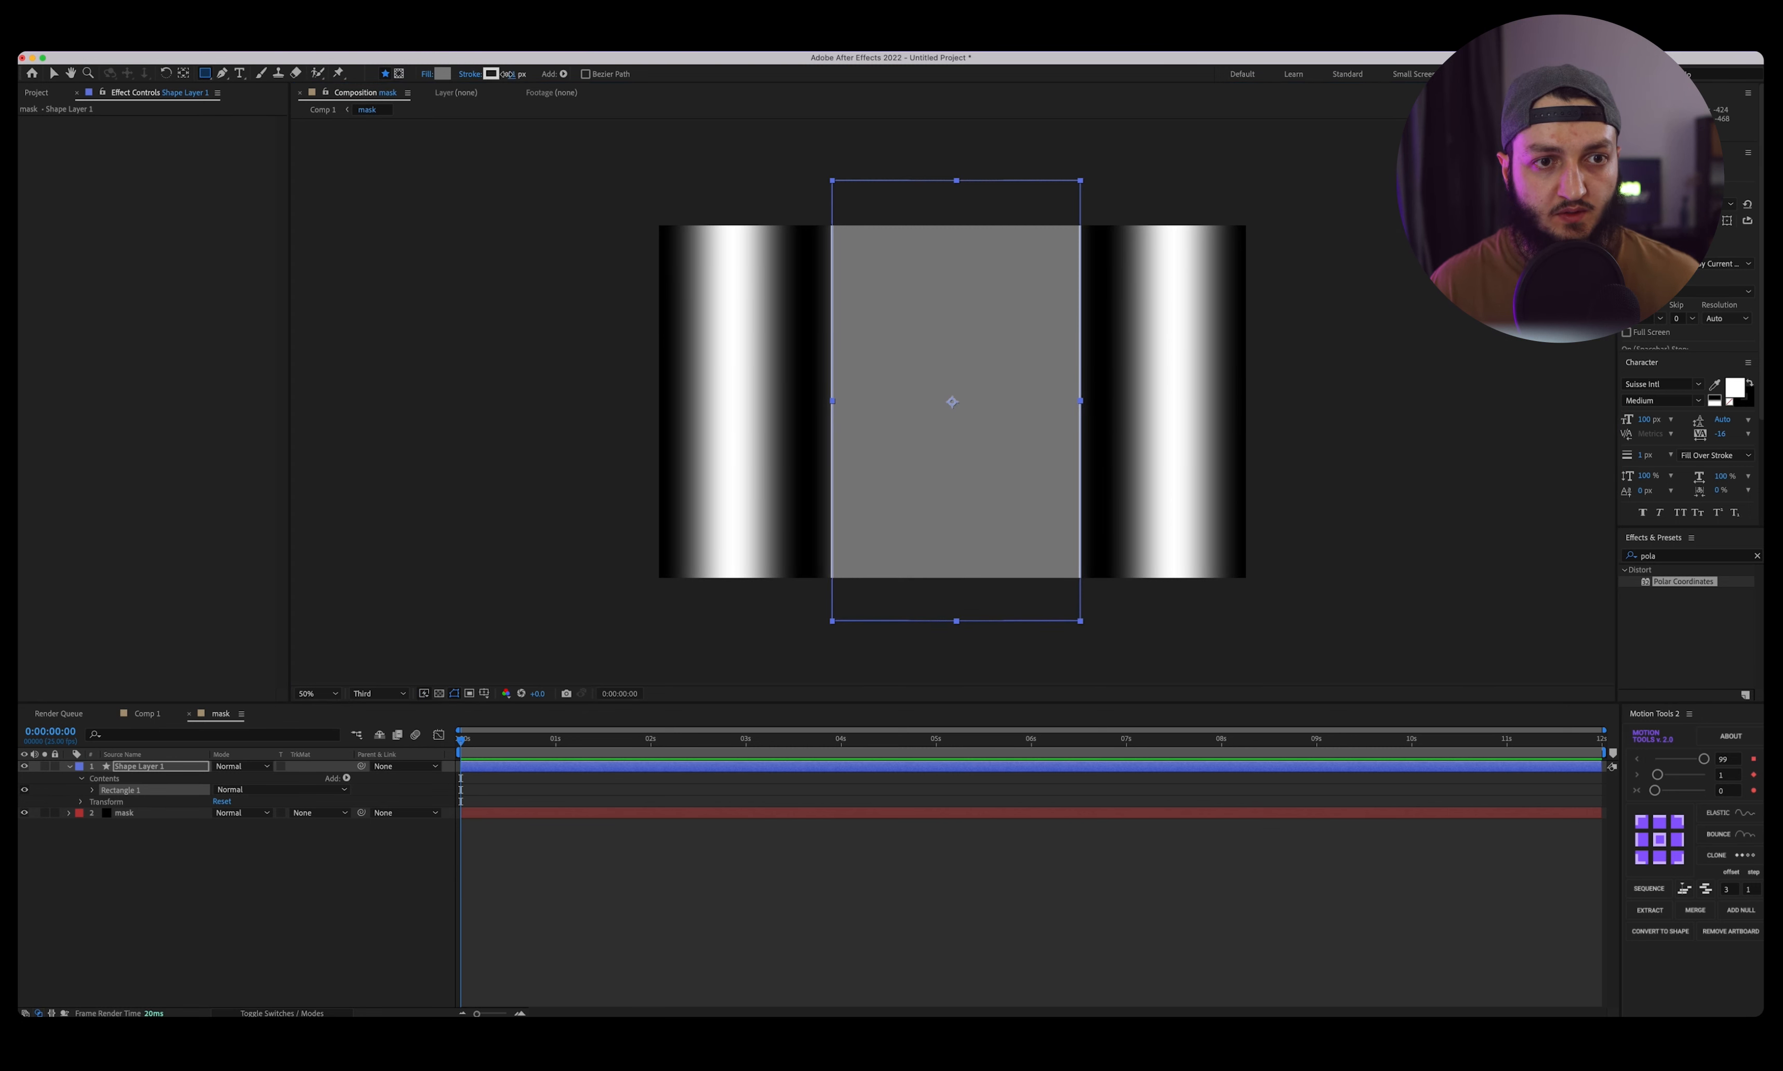
click(442, 73)
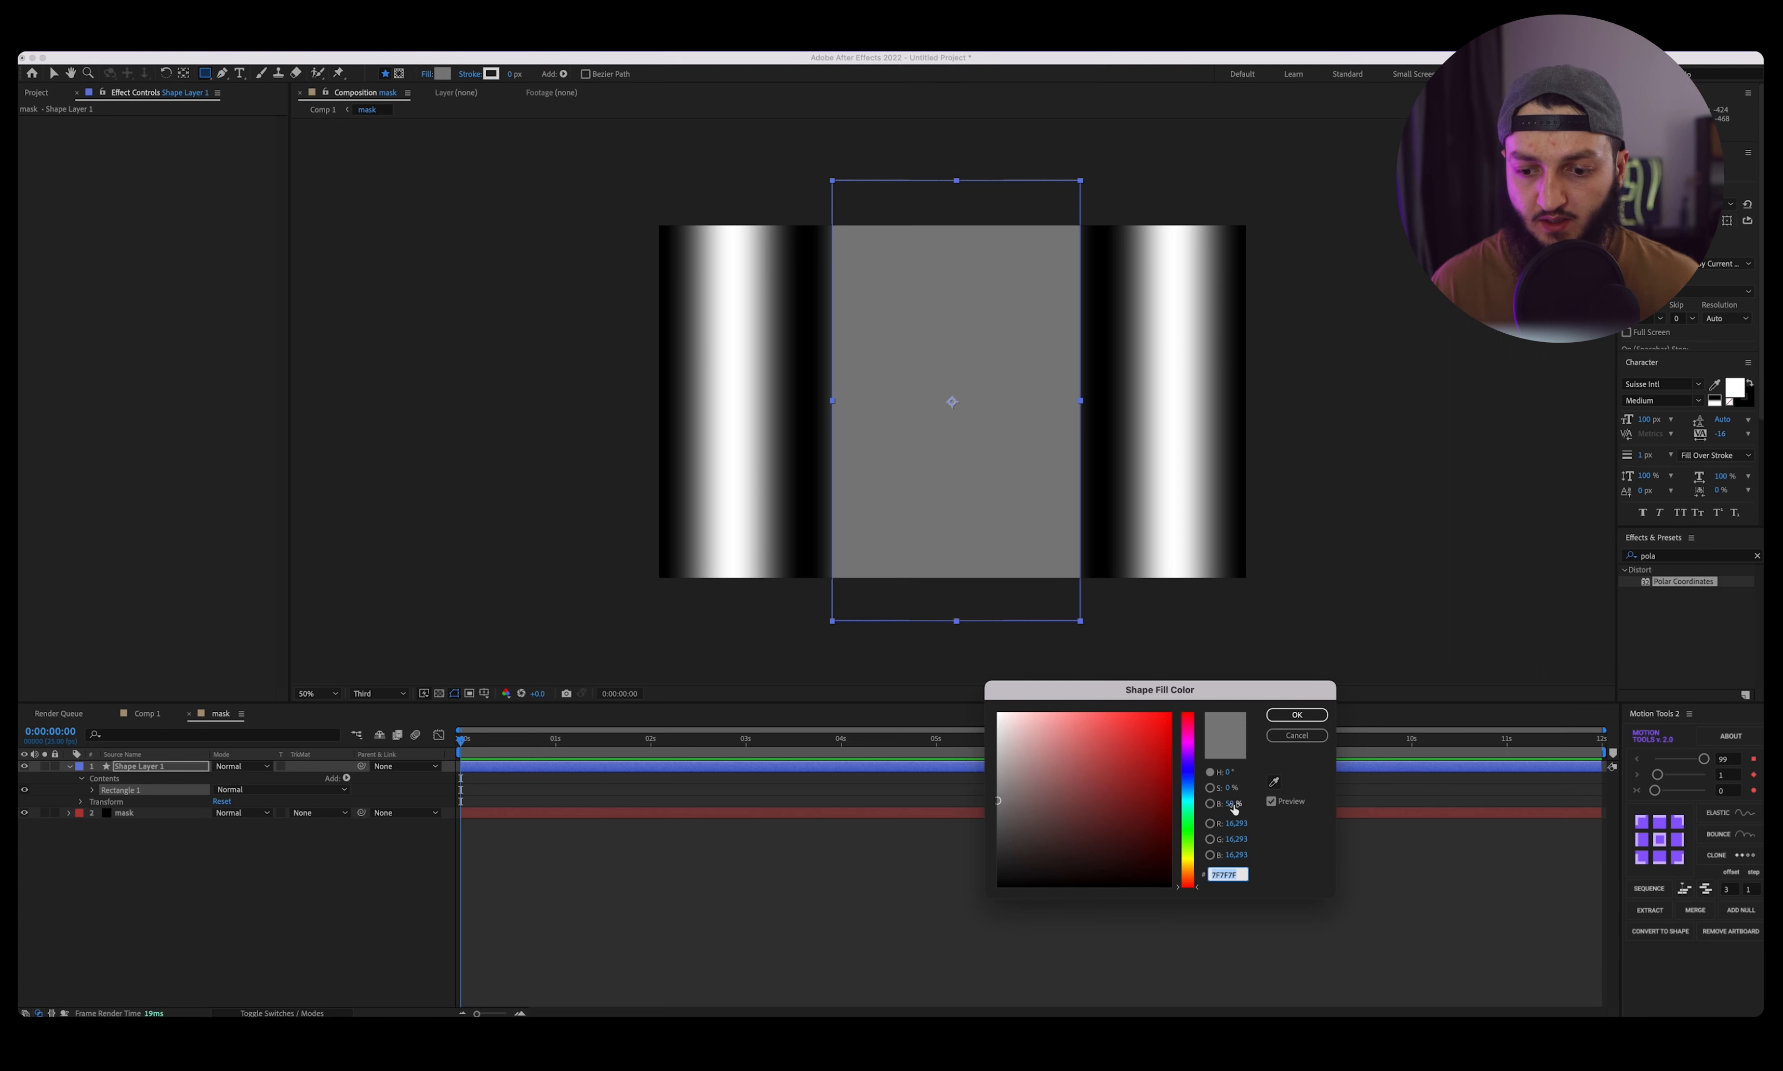
click(1295, 713)
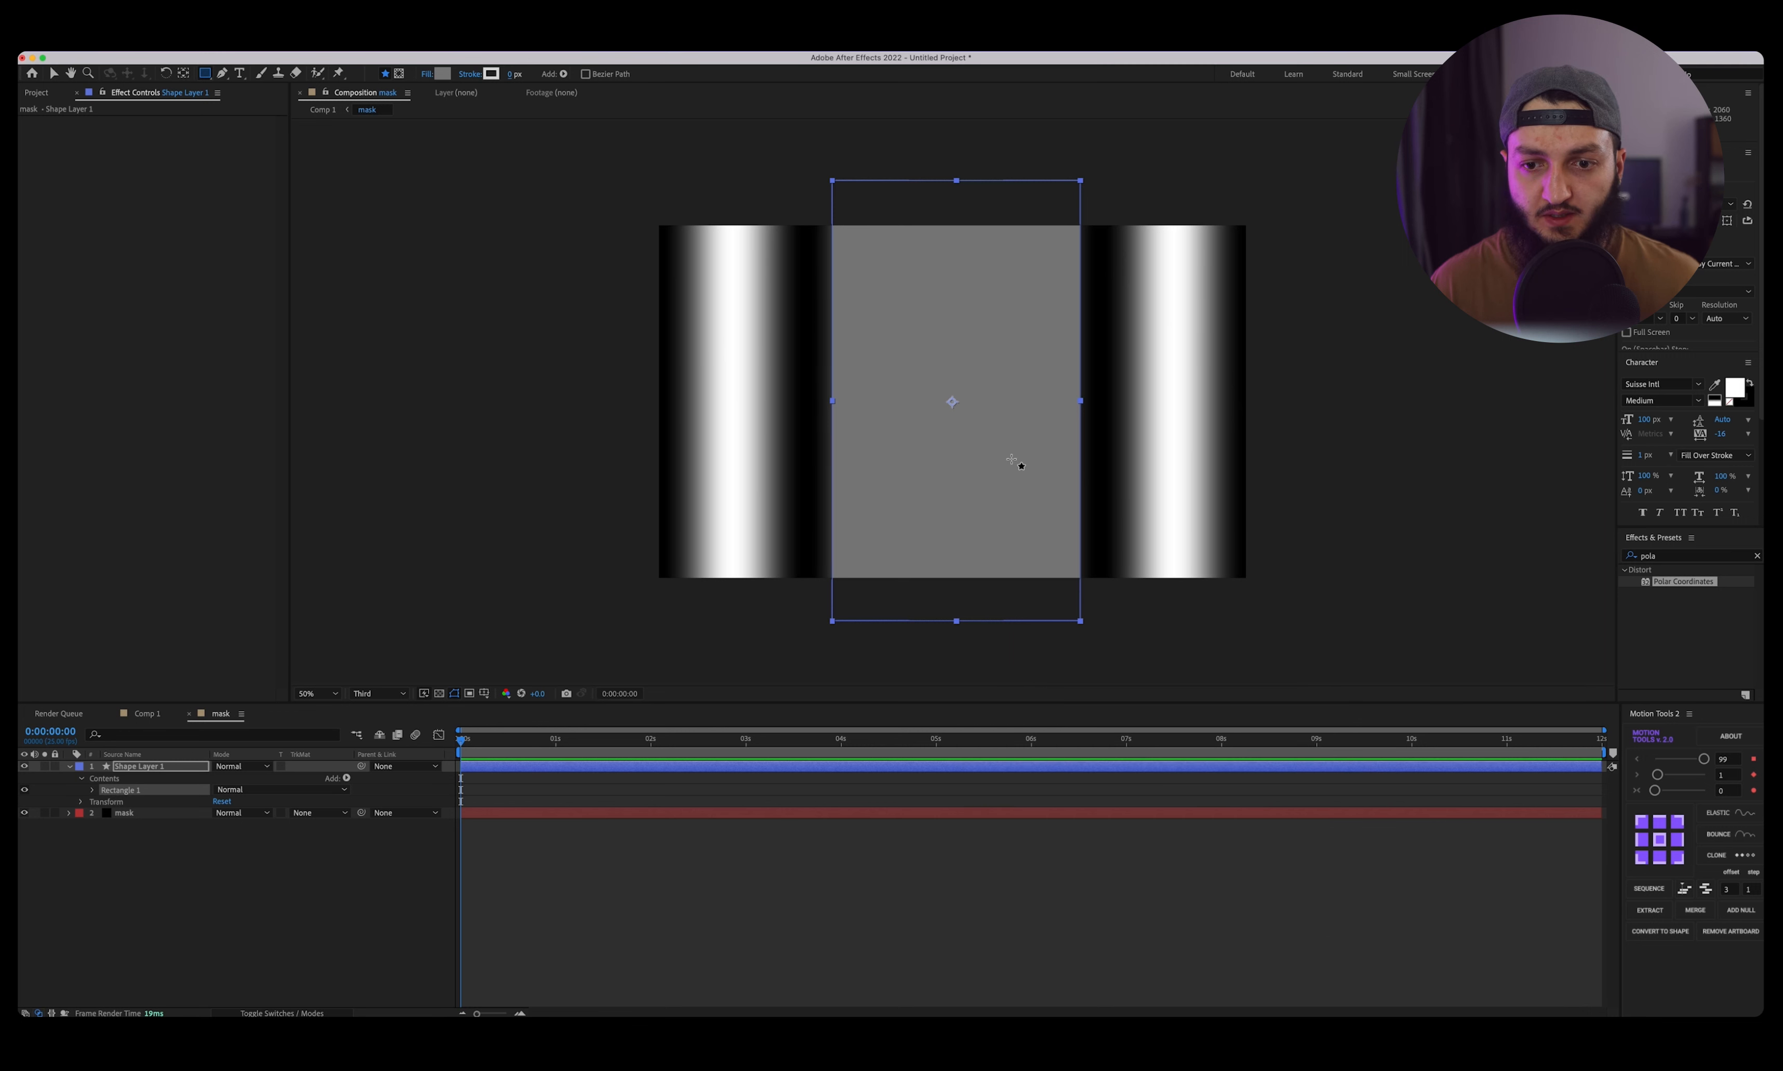
Nudge the grey rectangle slightly towards the centre of the bands and check the displaced beam in Comp 1.
click(984, 454)
key(v)
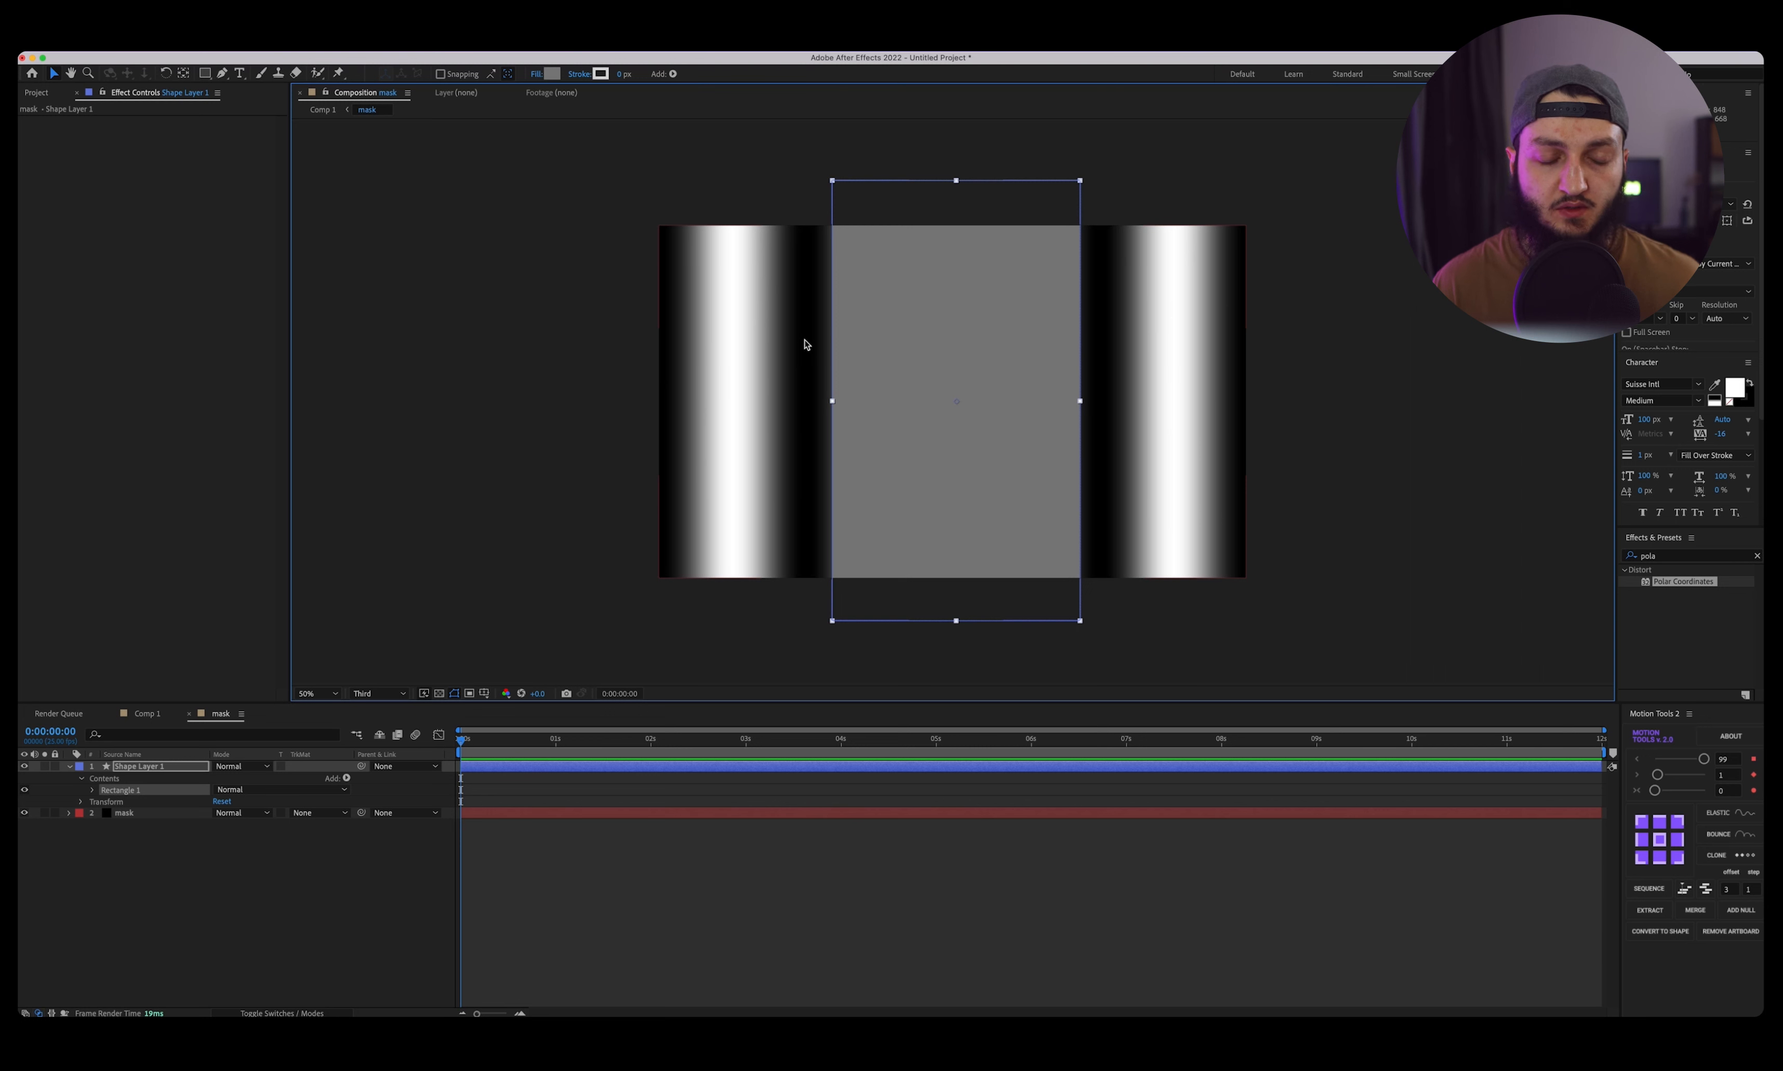
drag(1015, 399, 1013, 396)
click(145, 712)
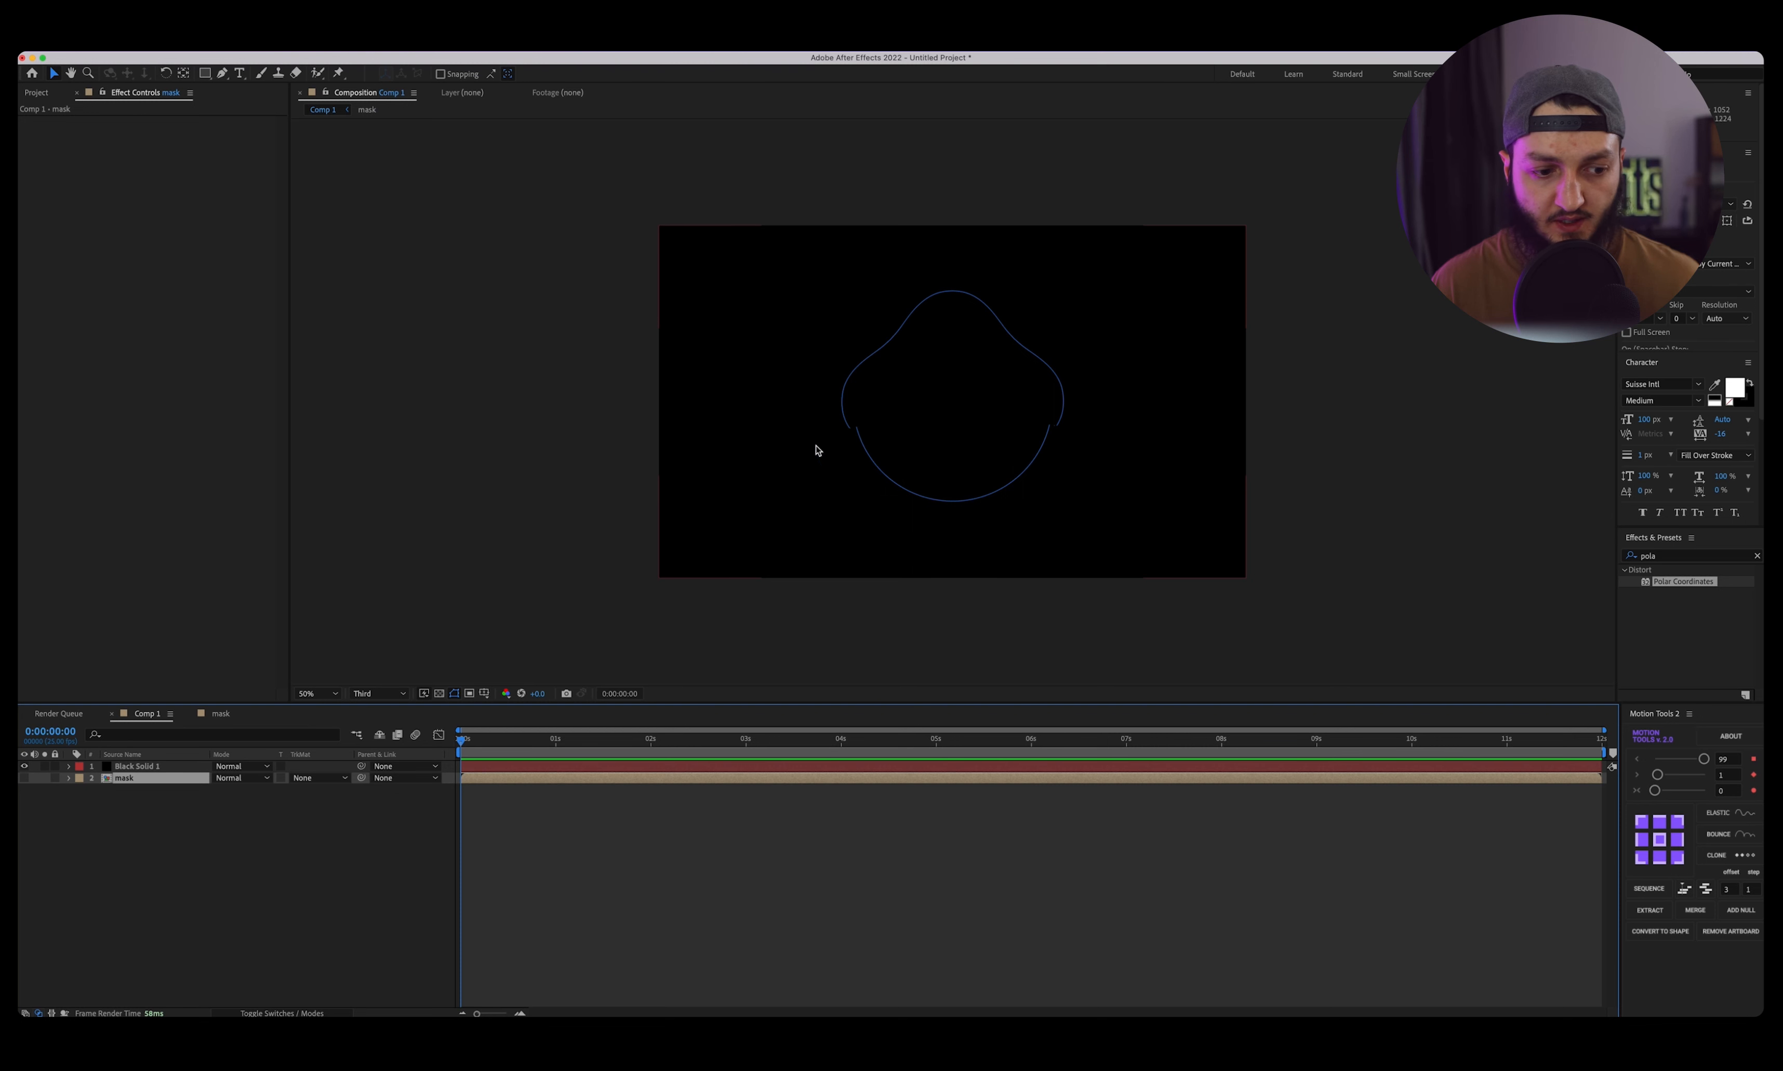
Apply Fast Box Blur to the rectangle's shape layer in the mask composition with a Blur Radius of 144.
click(228, 716)
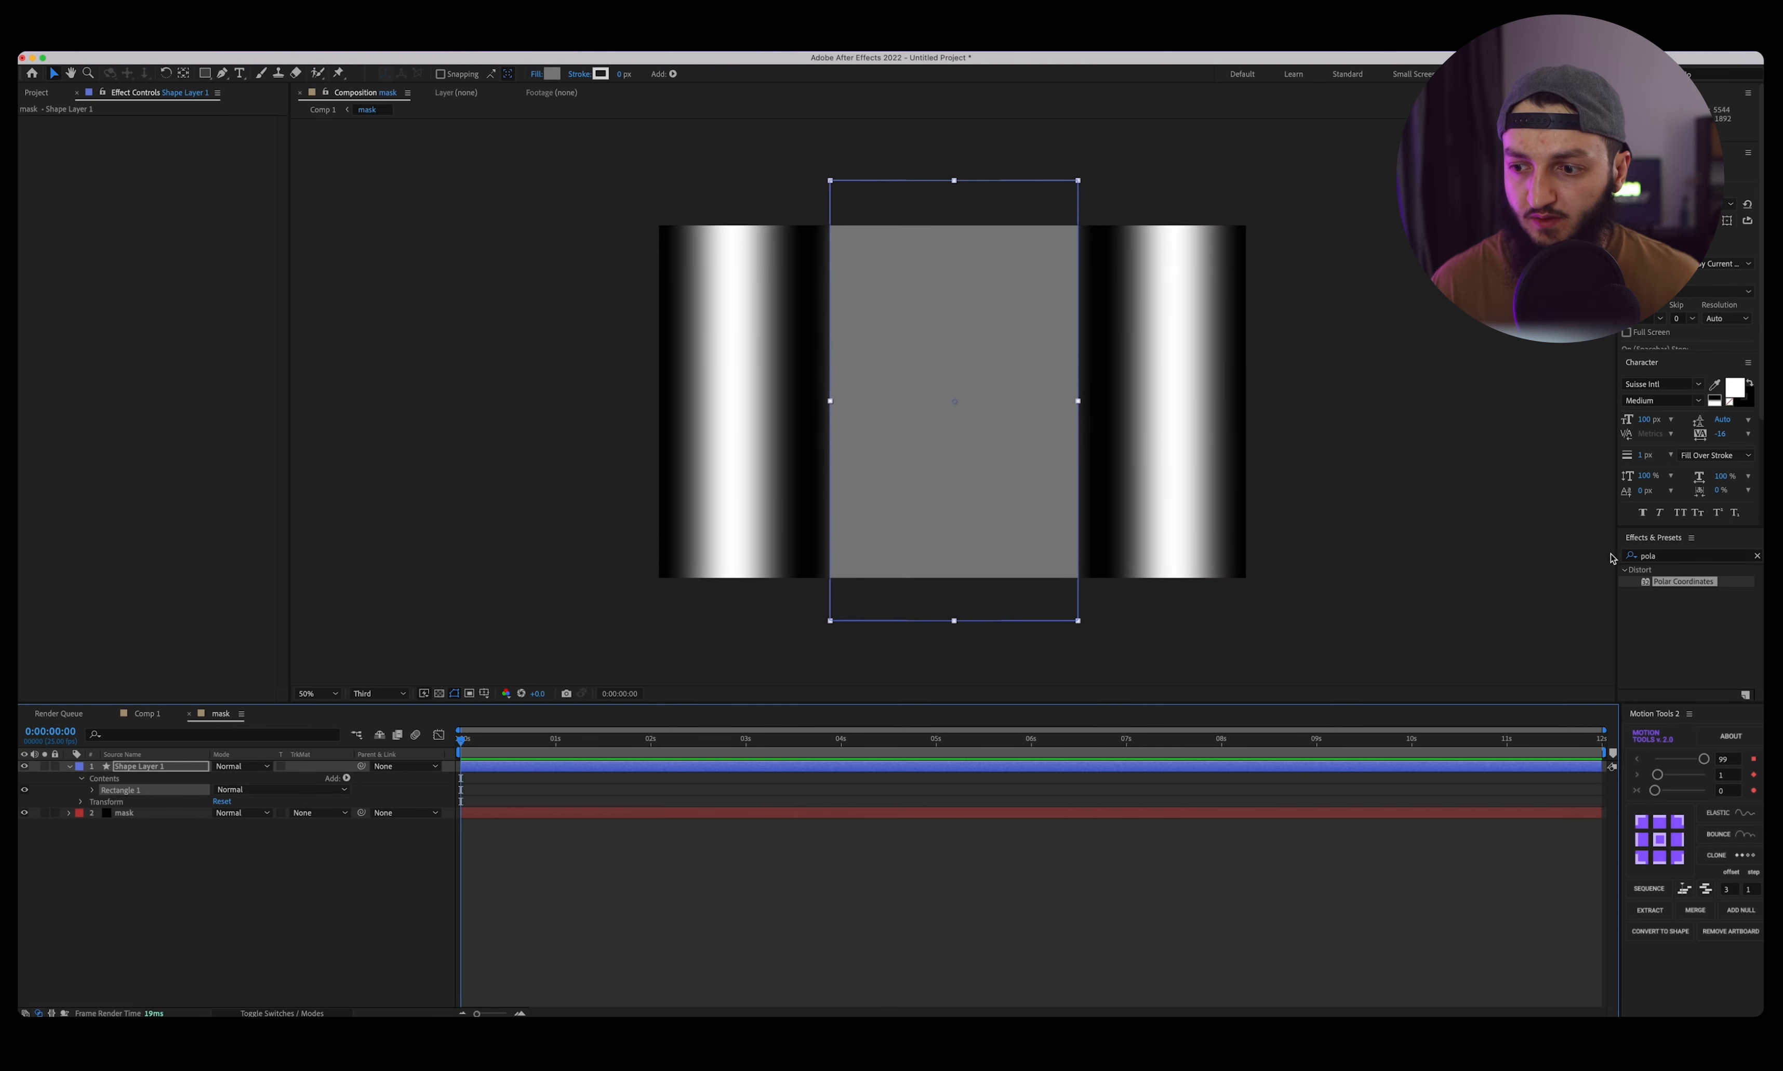
double_click(1686, 555)
text(fa)
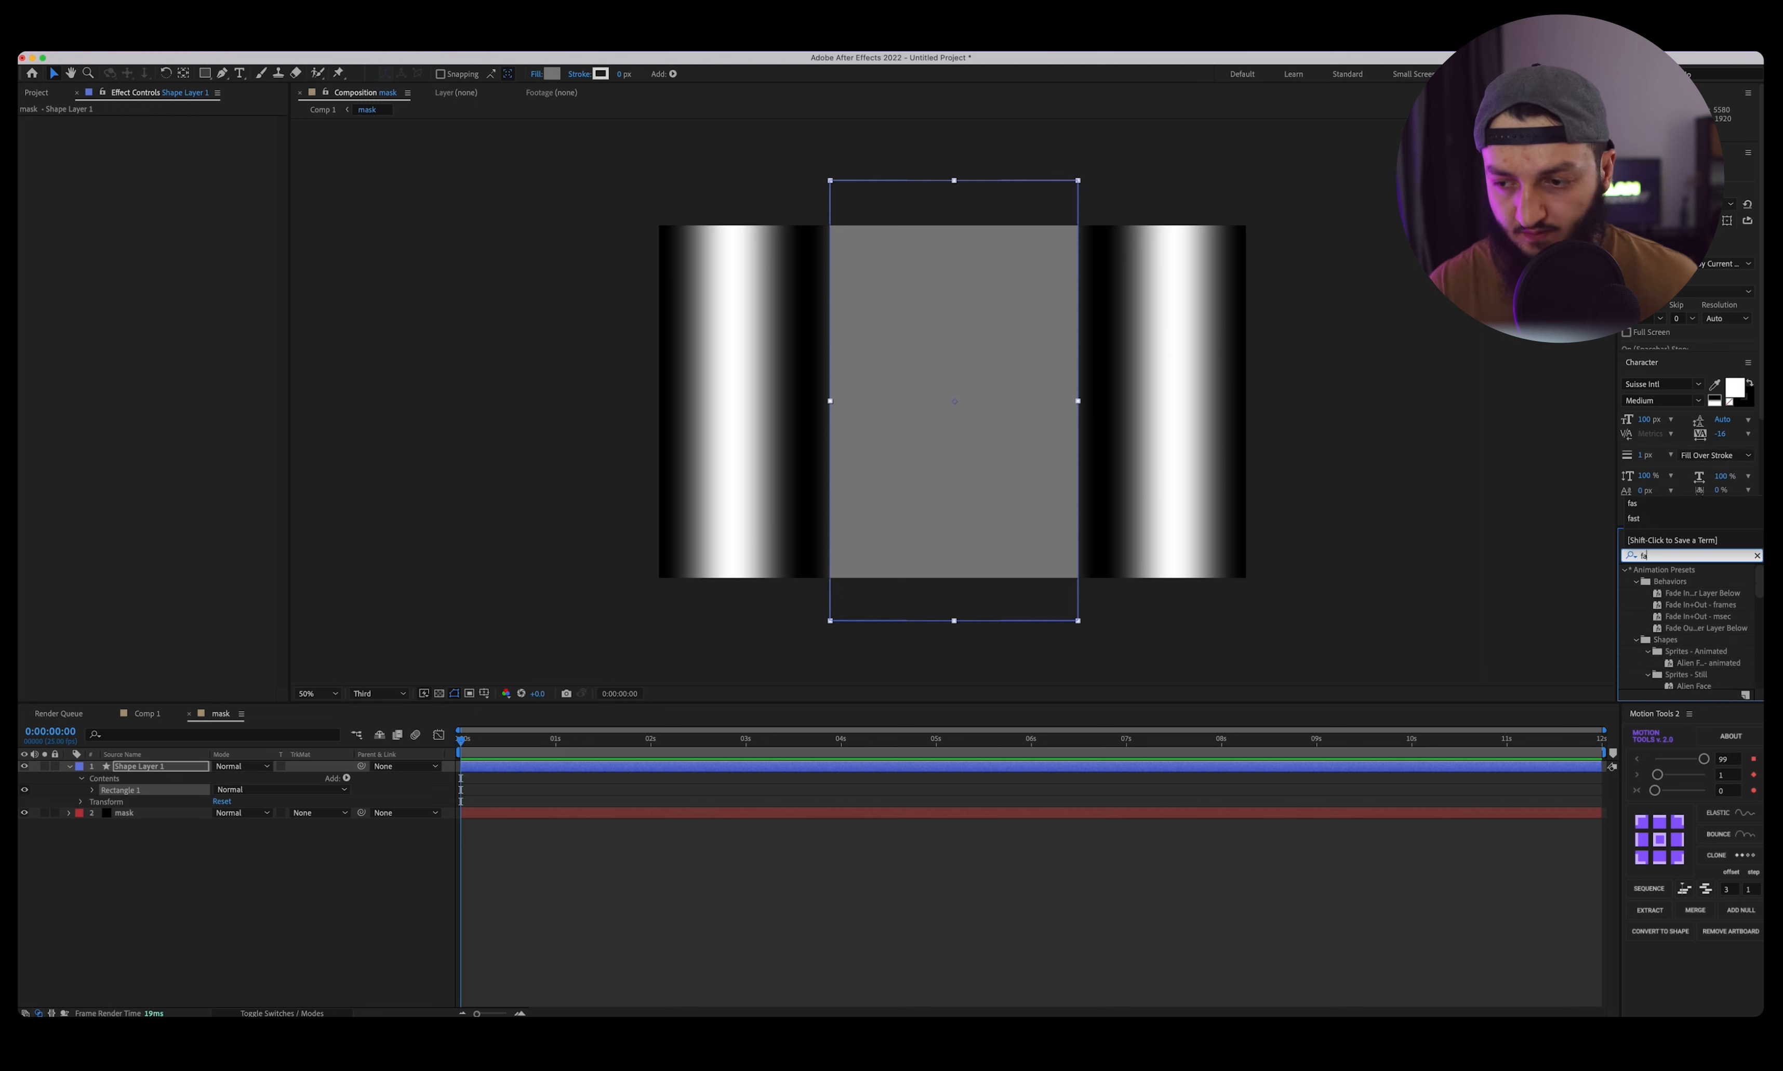
text(st)
double_click(1688, 638)
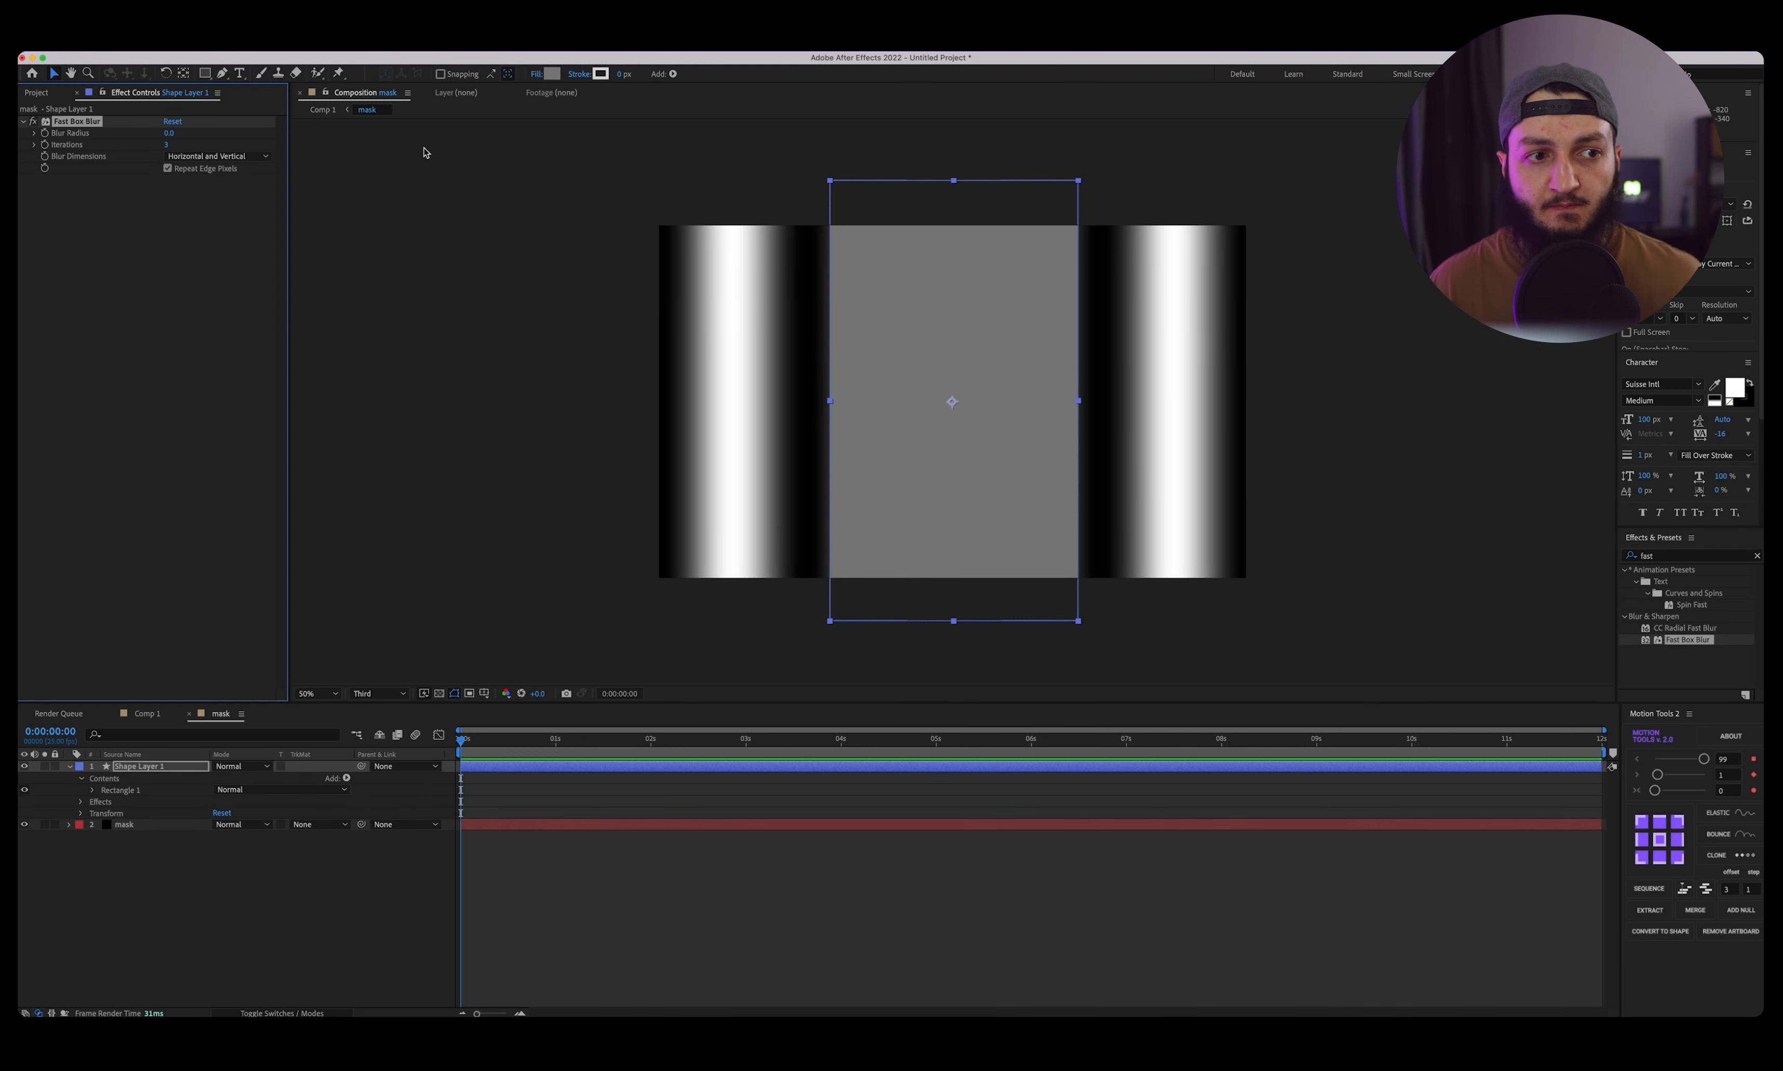
drag(170, 138, 267, 132)
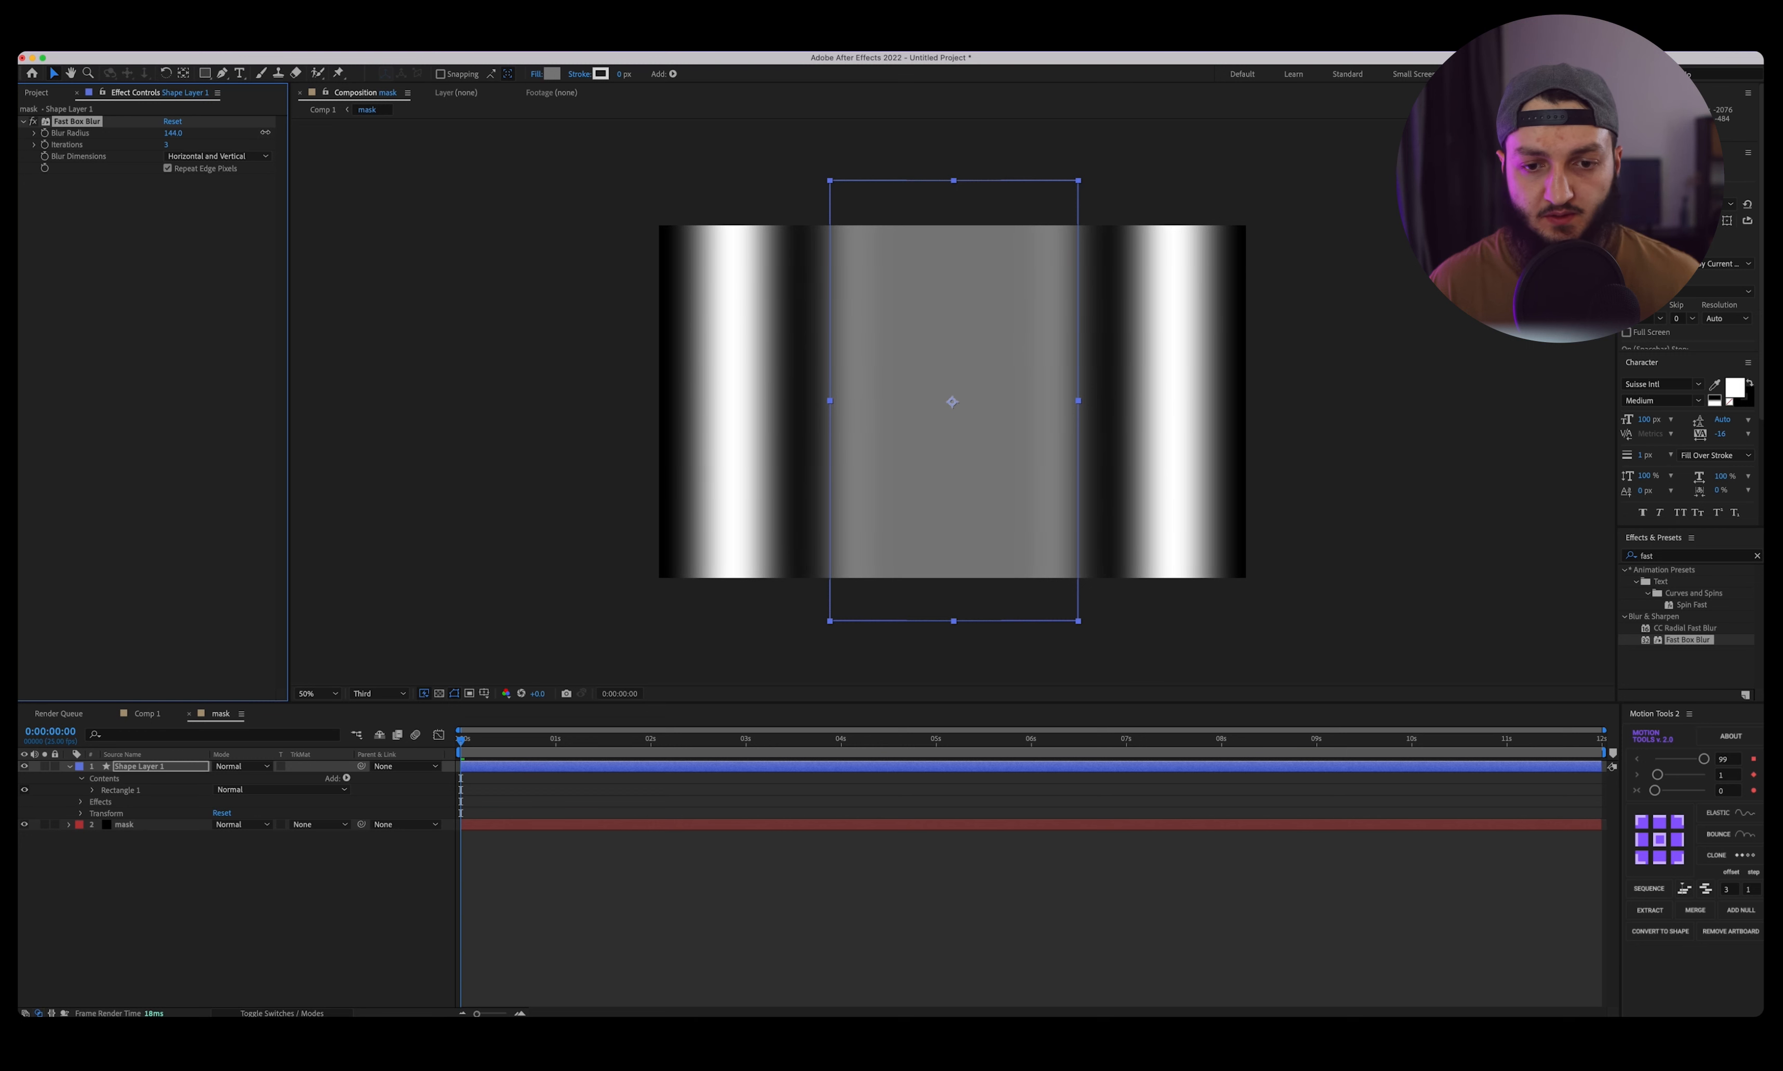
Examine the displaced circle in Comp 1 and the blurred rectangle's transitions in the mask composition.
click(155, 714)
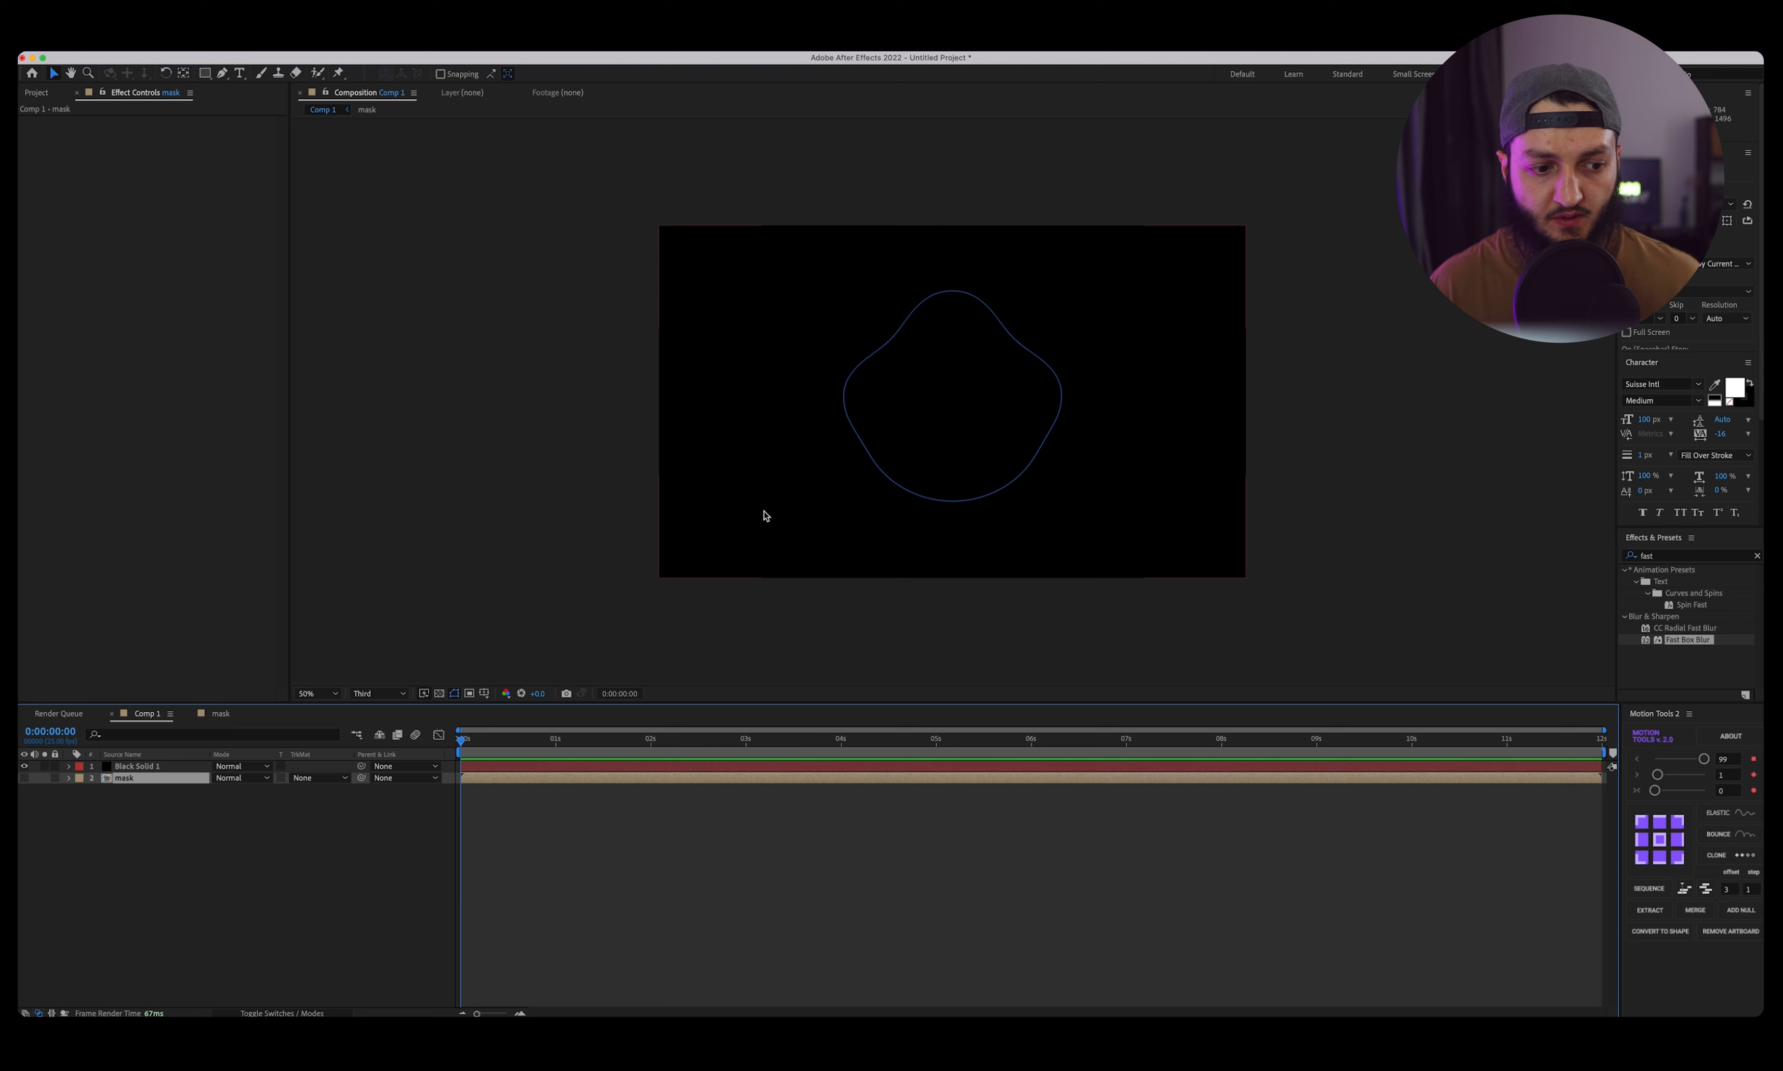
click(216, 714)
click(656, 916)
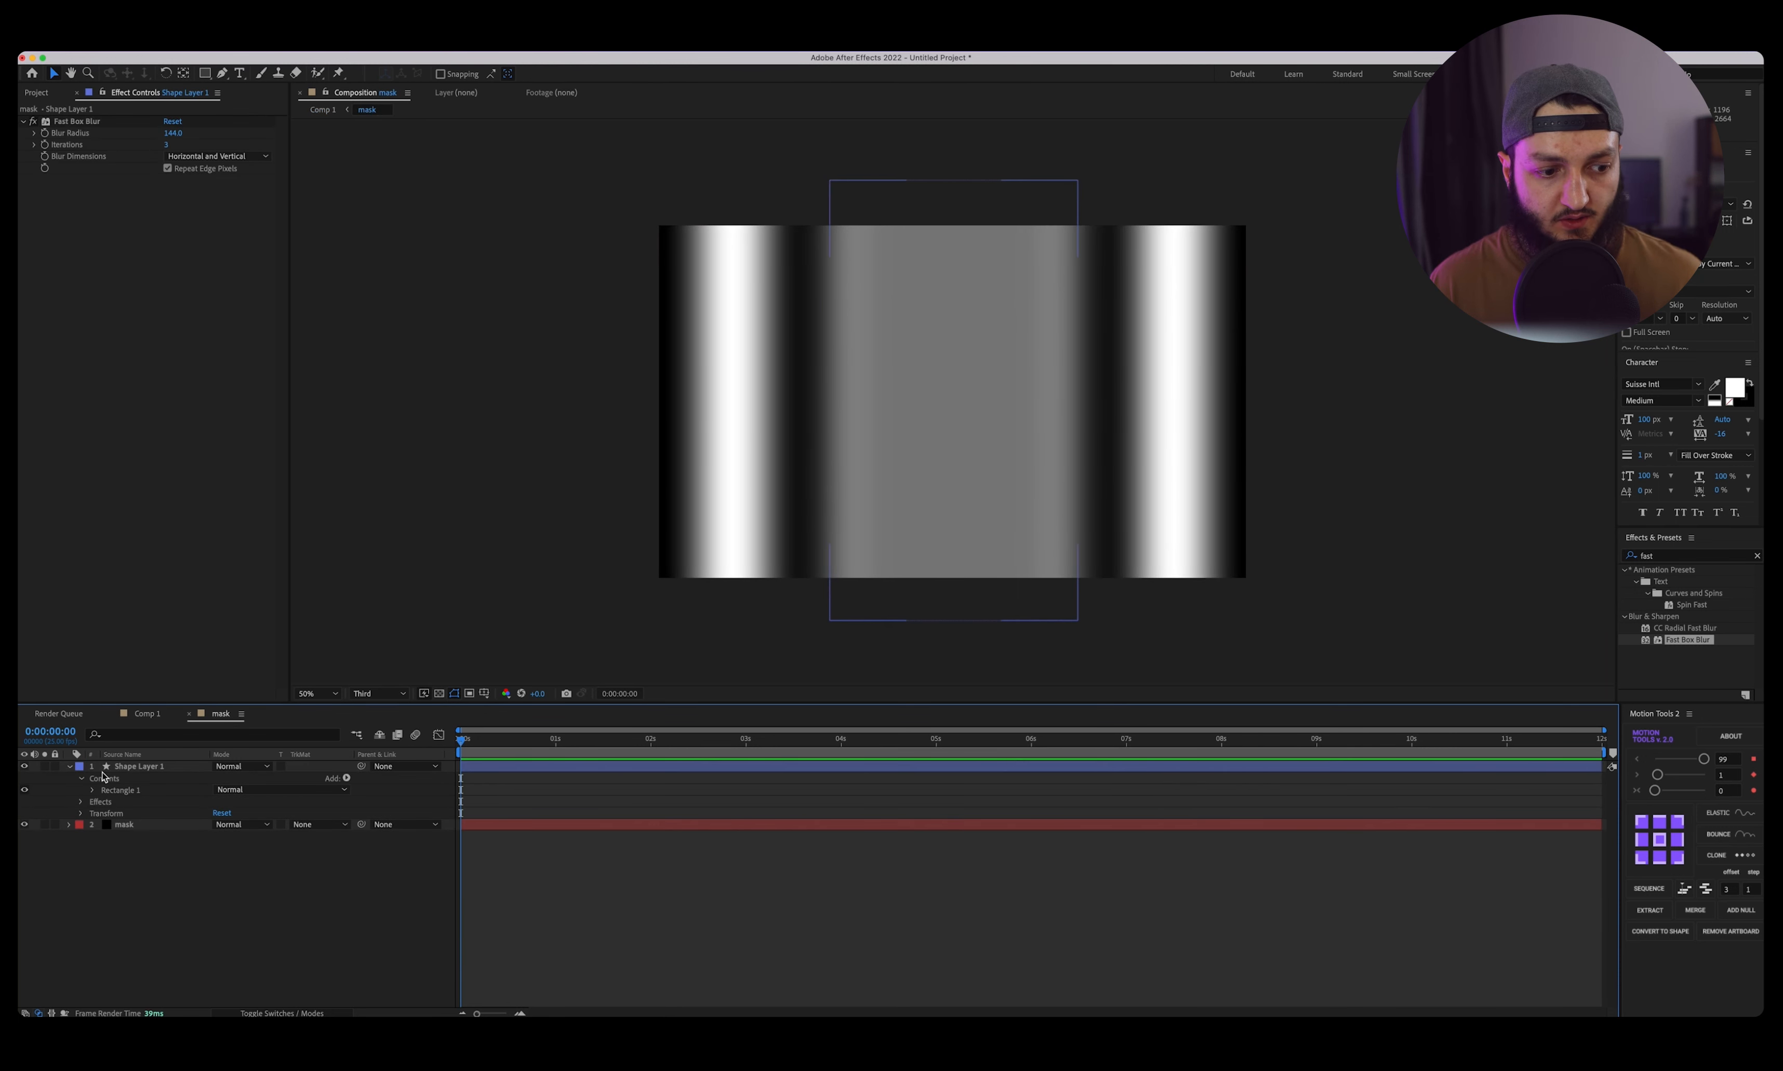
click(134, 780)
click(134, 838)
click(256, 780)
click(287, 900)
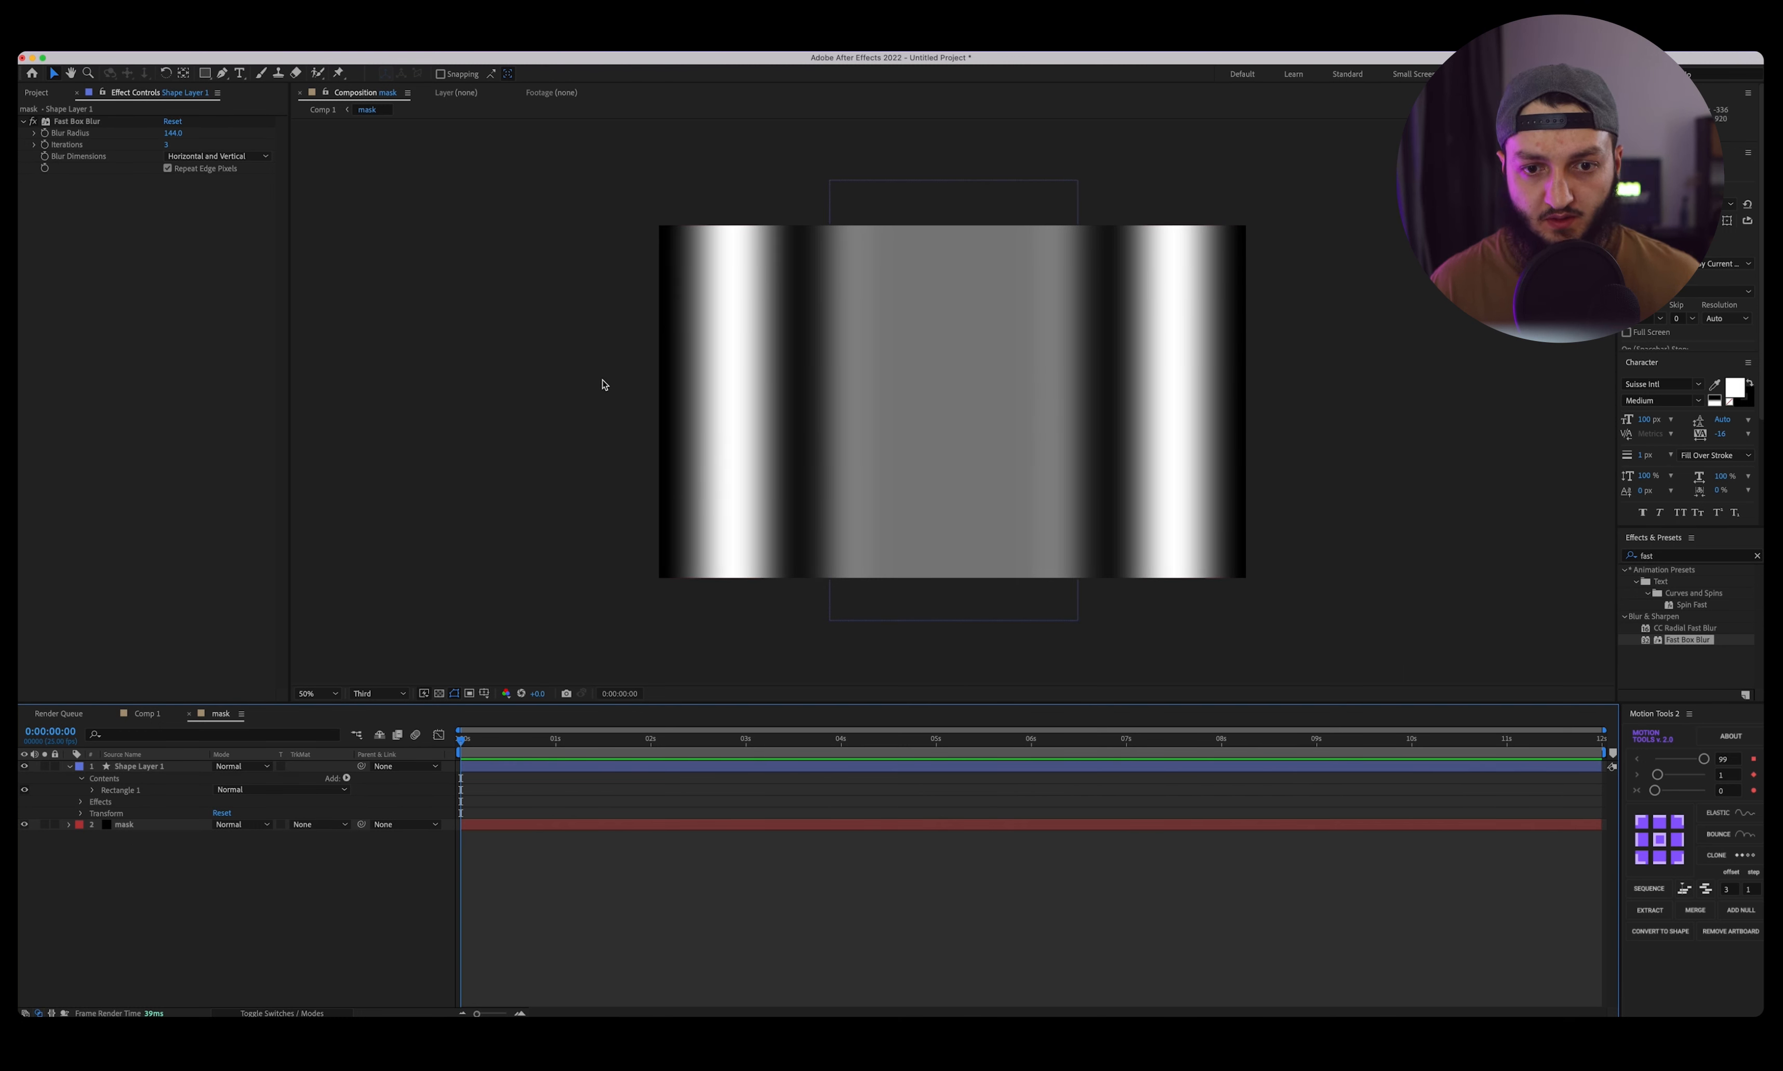
click(957, 464)
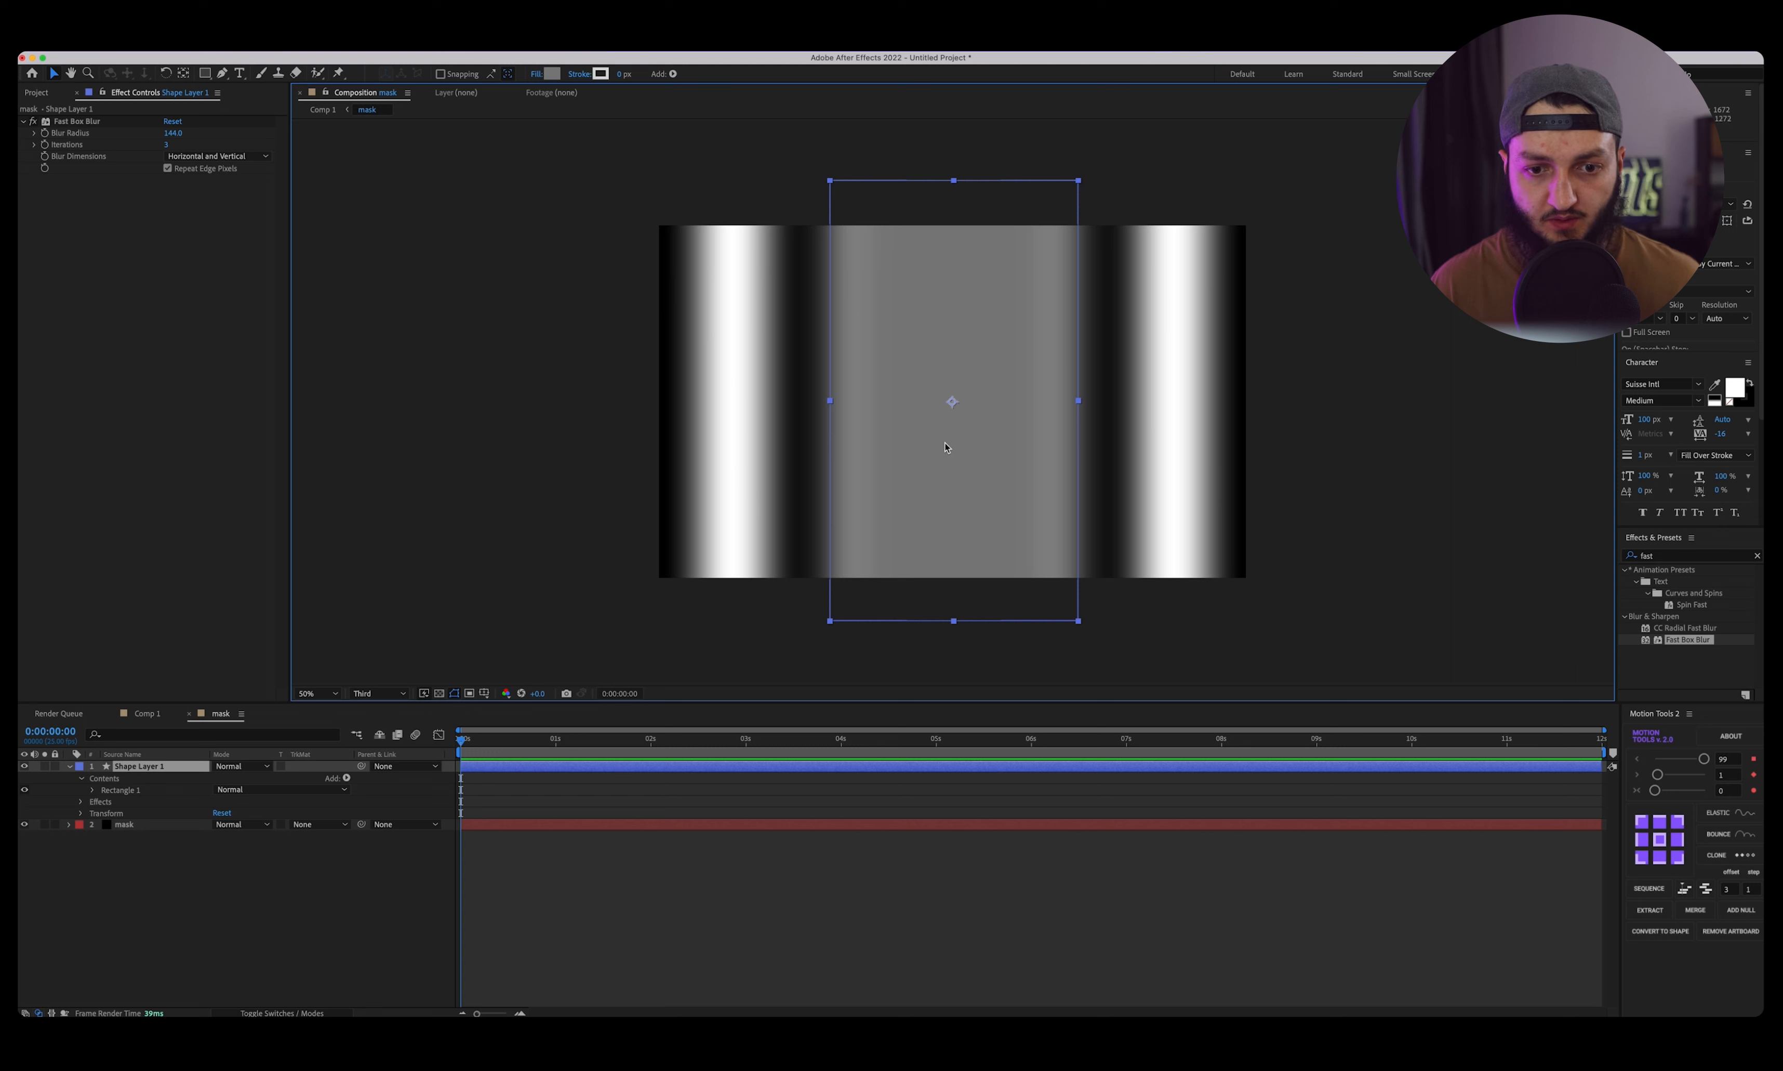
click(182, 896)
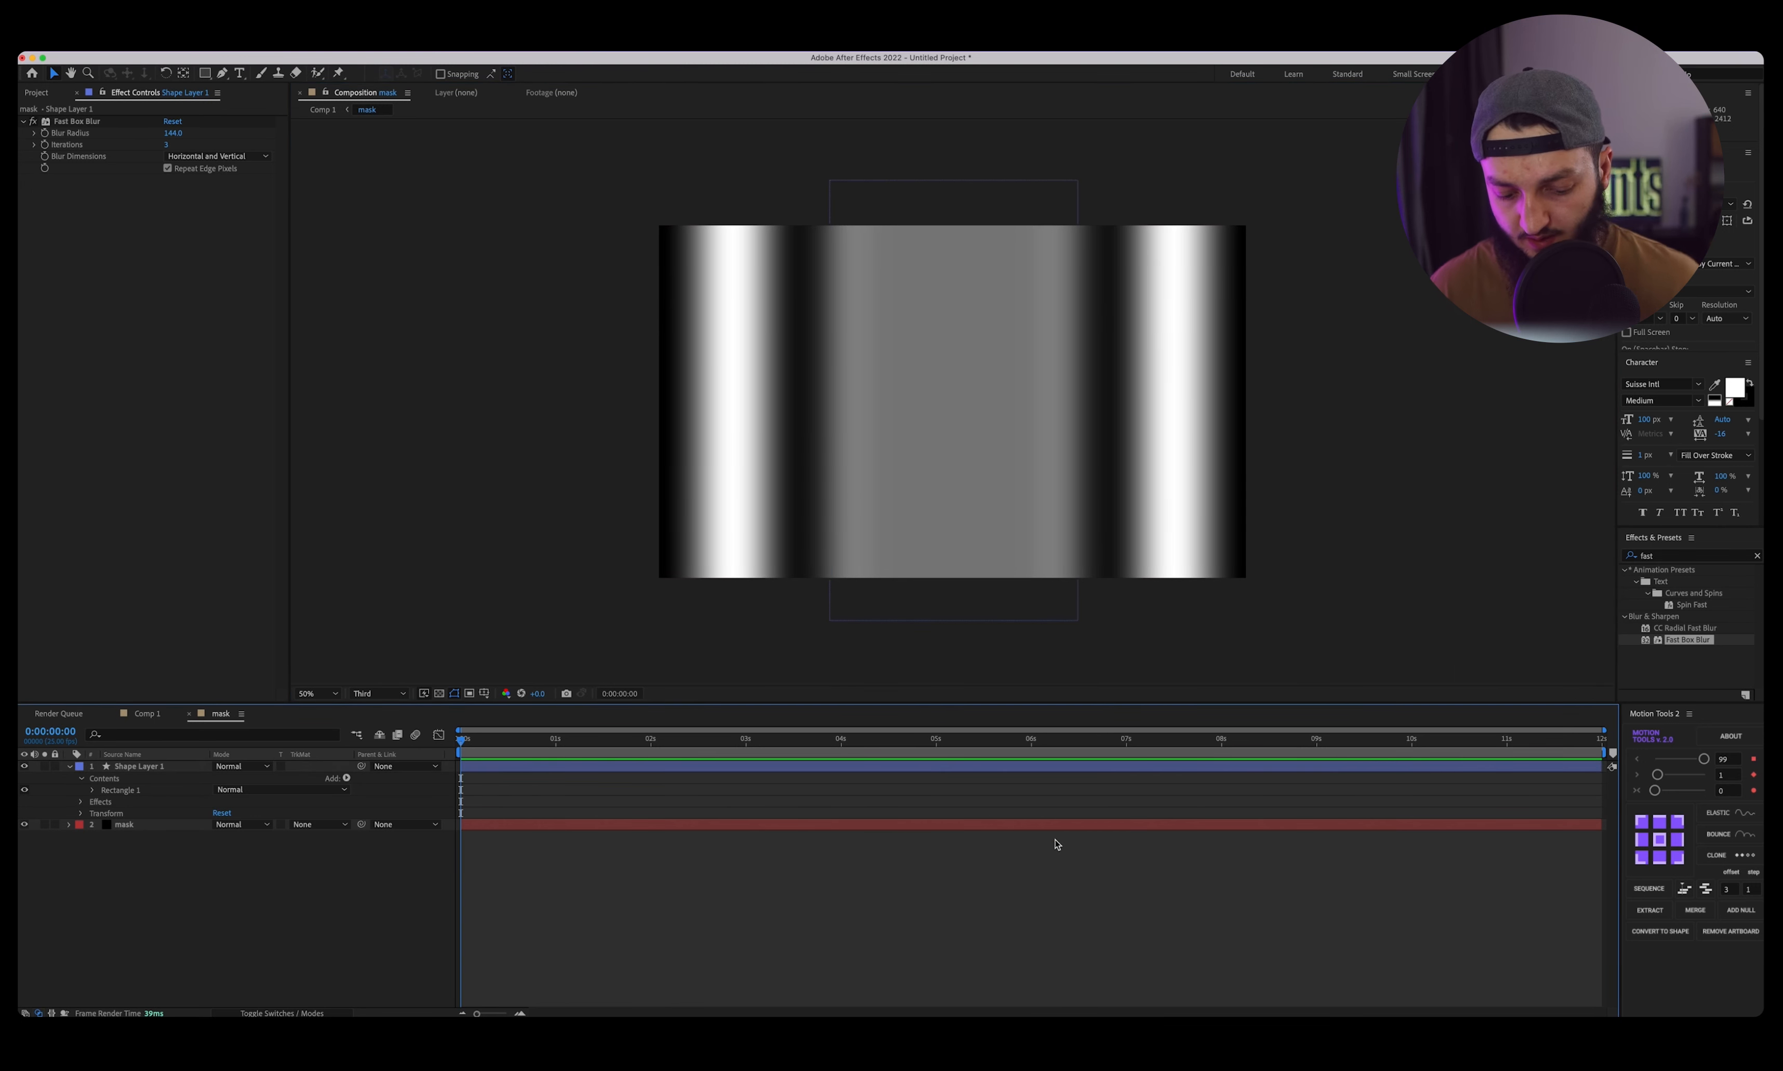
Create a composition-sized black solid named Offset in the mask composition and turn it into an adjustment layer.
key(super+y)
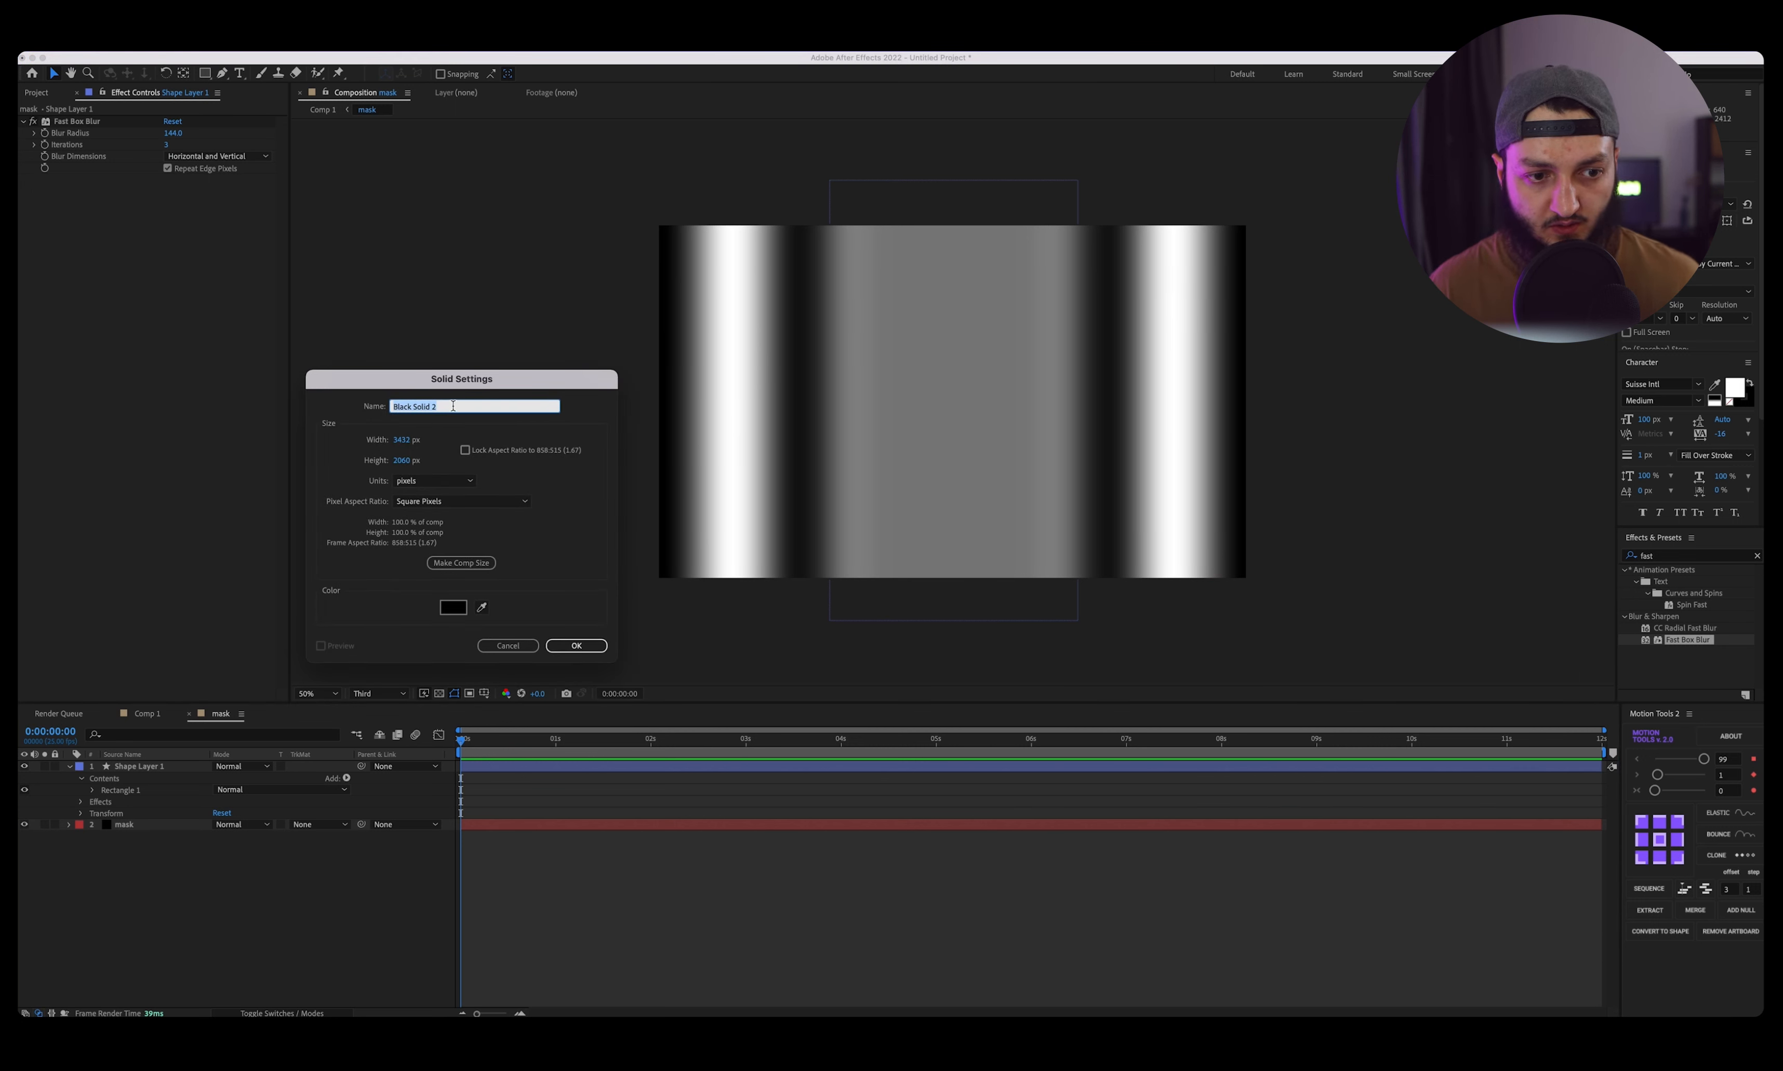
text(of)
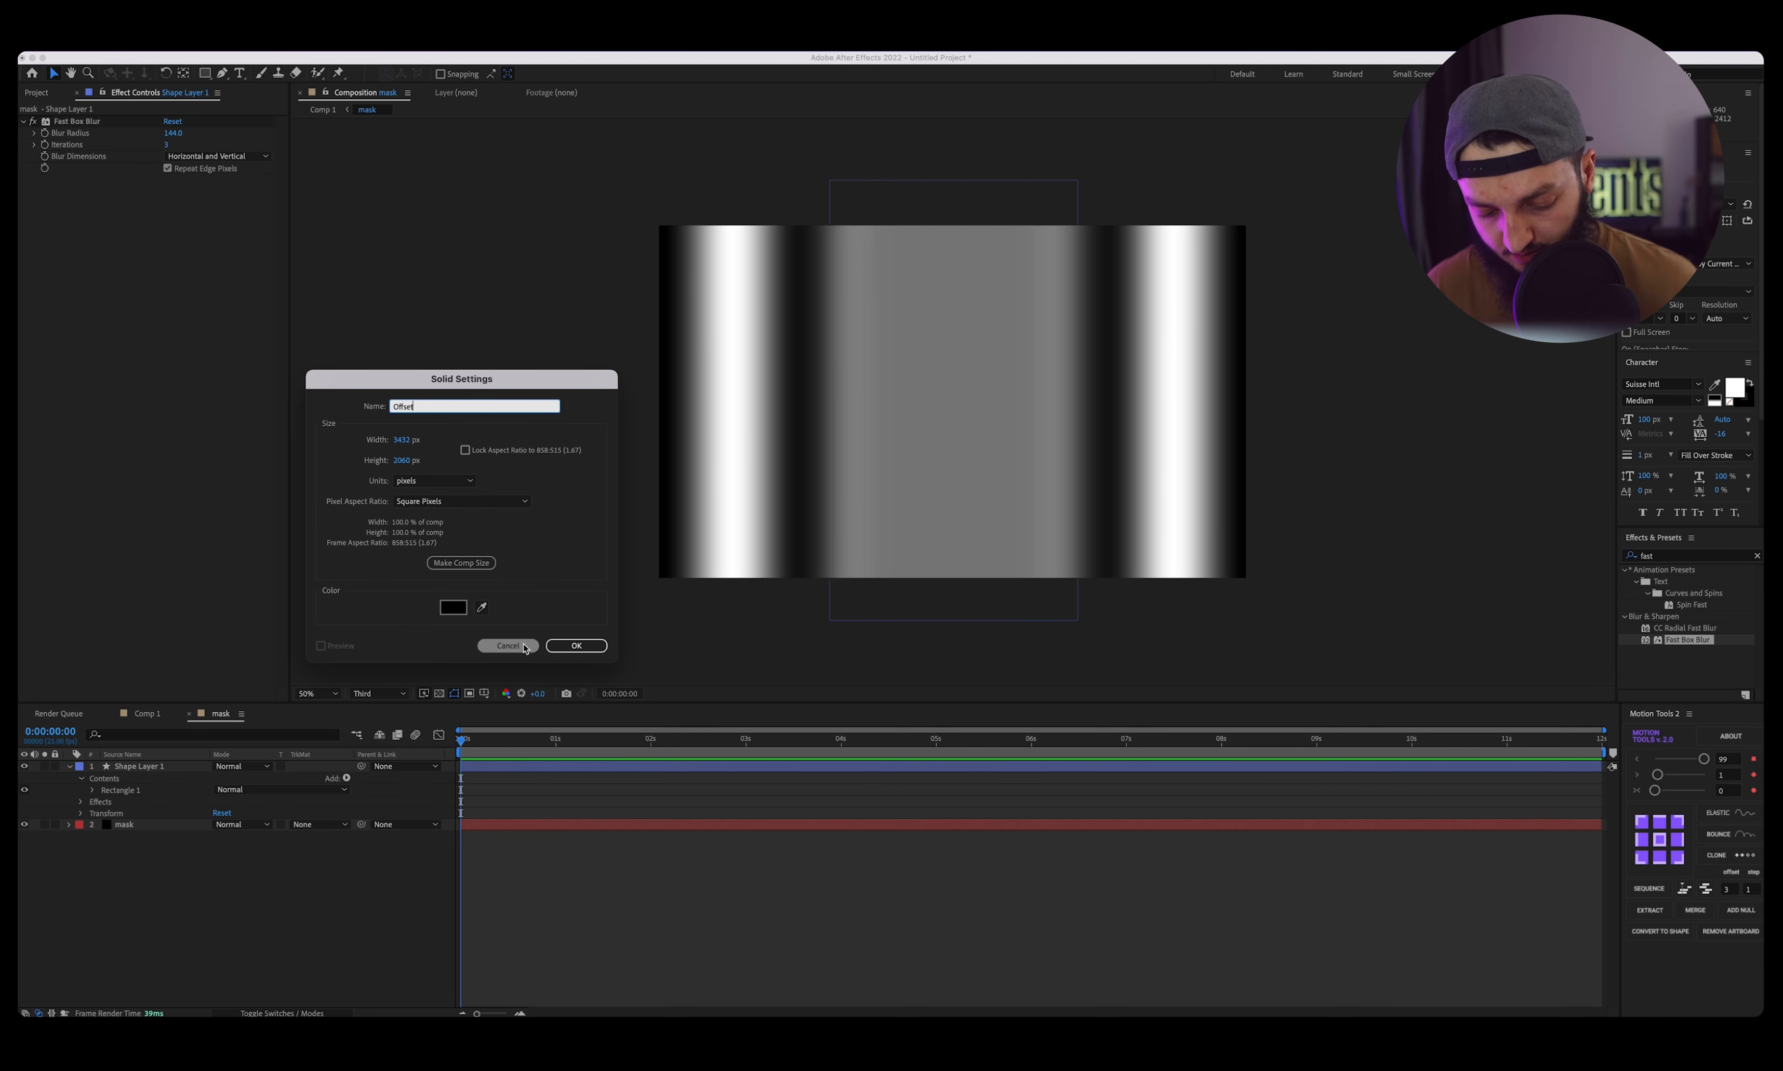
click(576, 646)
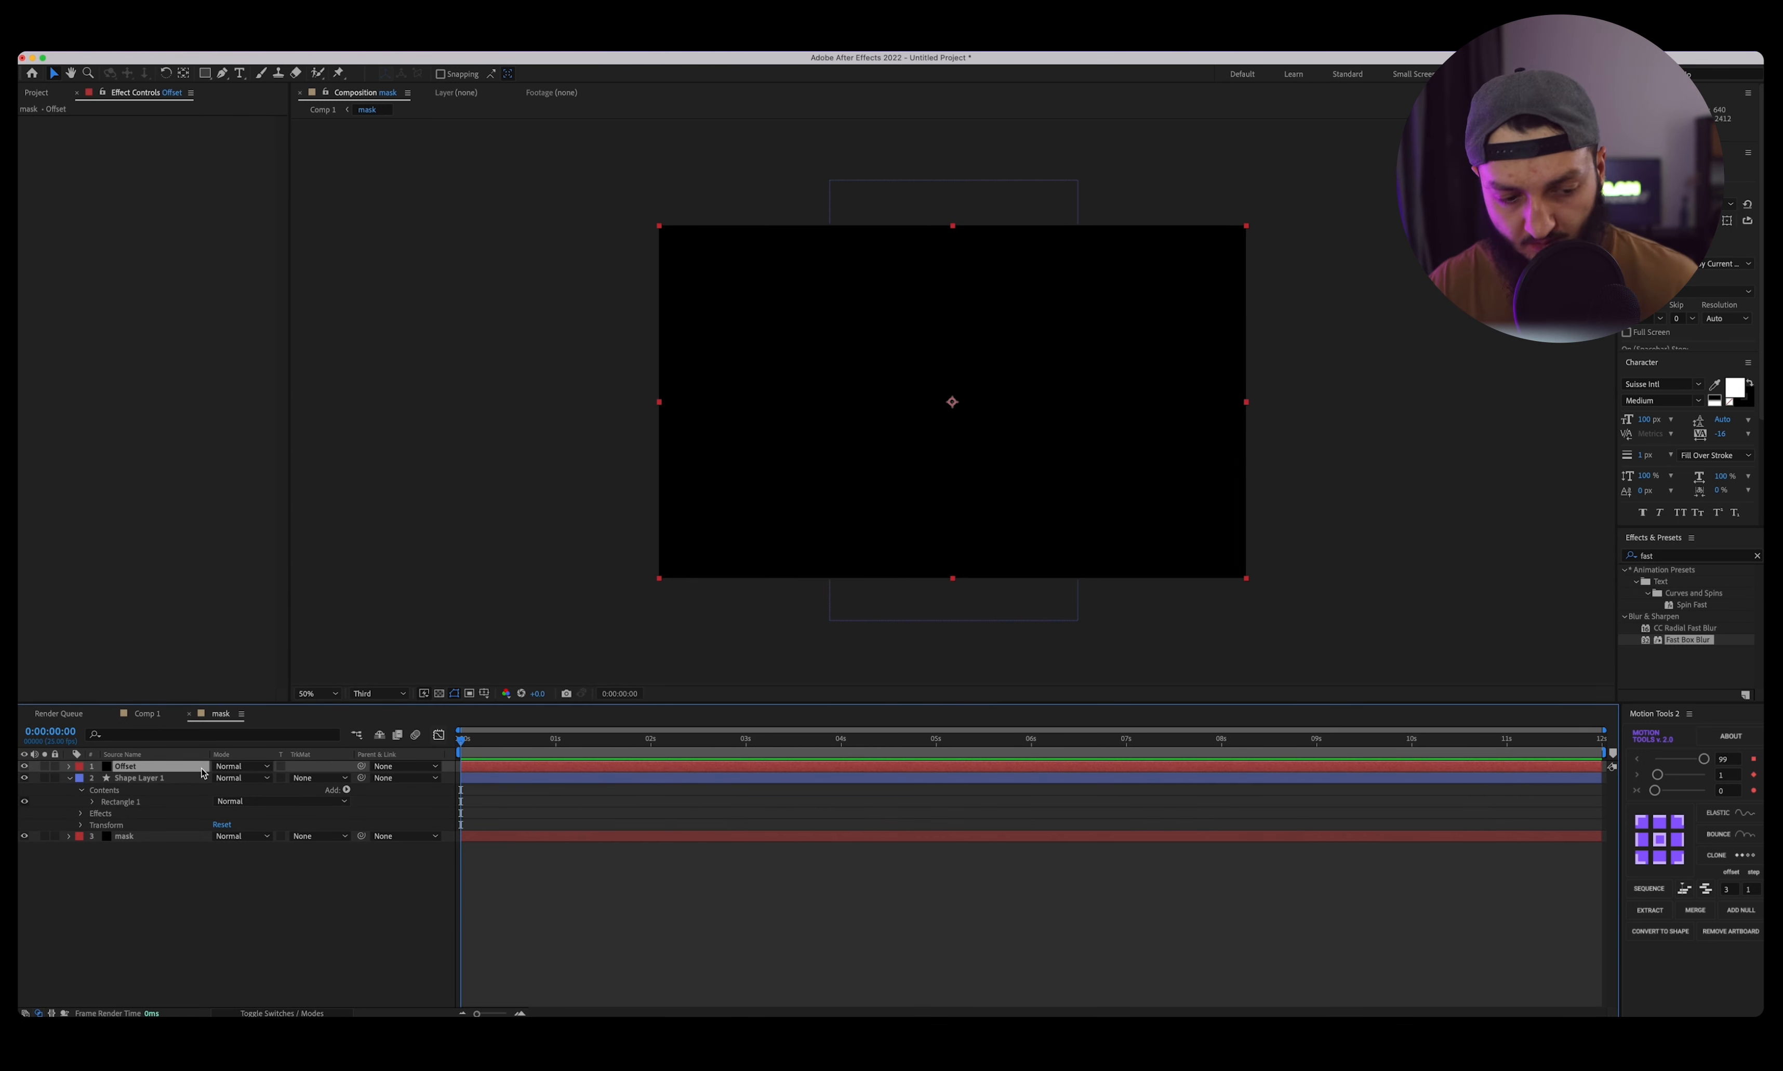
key(F4)
click(263, 1011)
click(263, 1012)
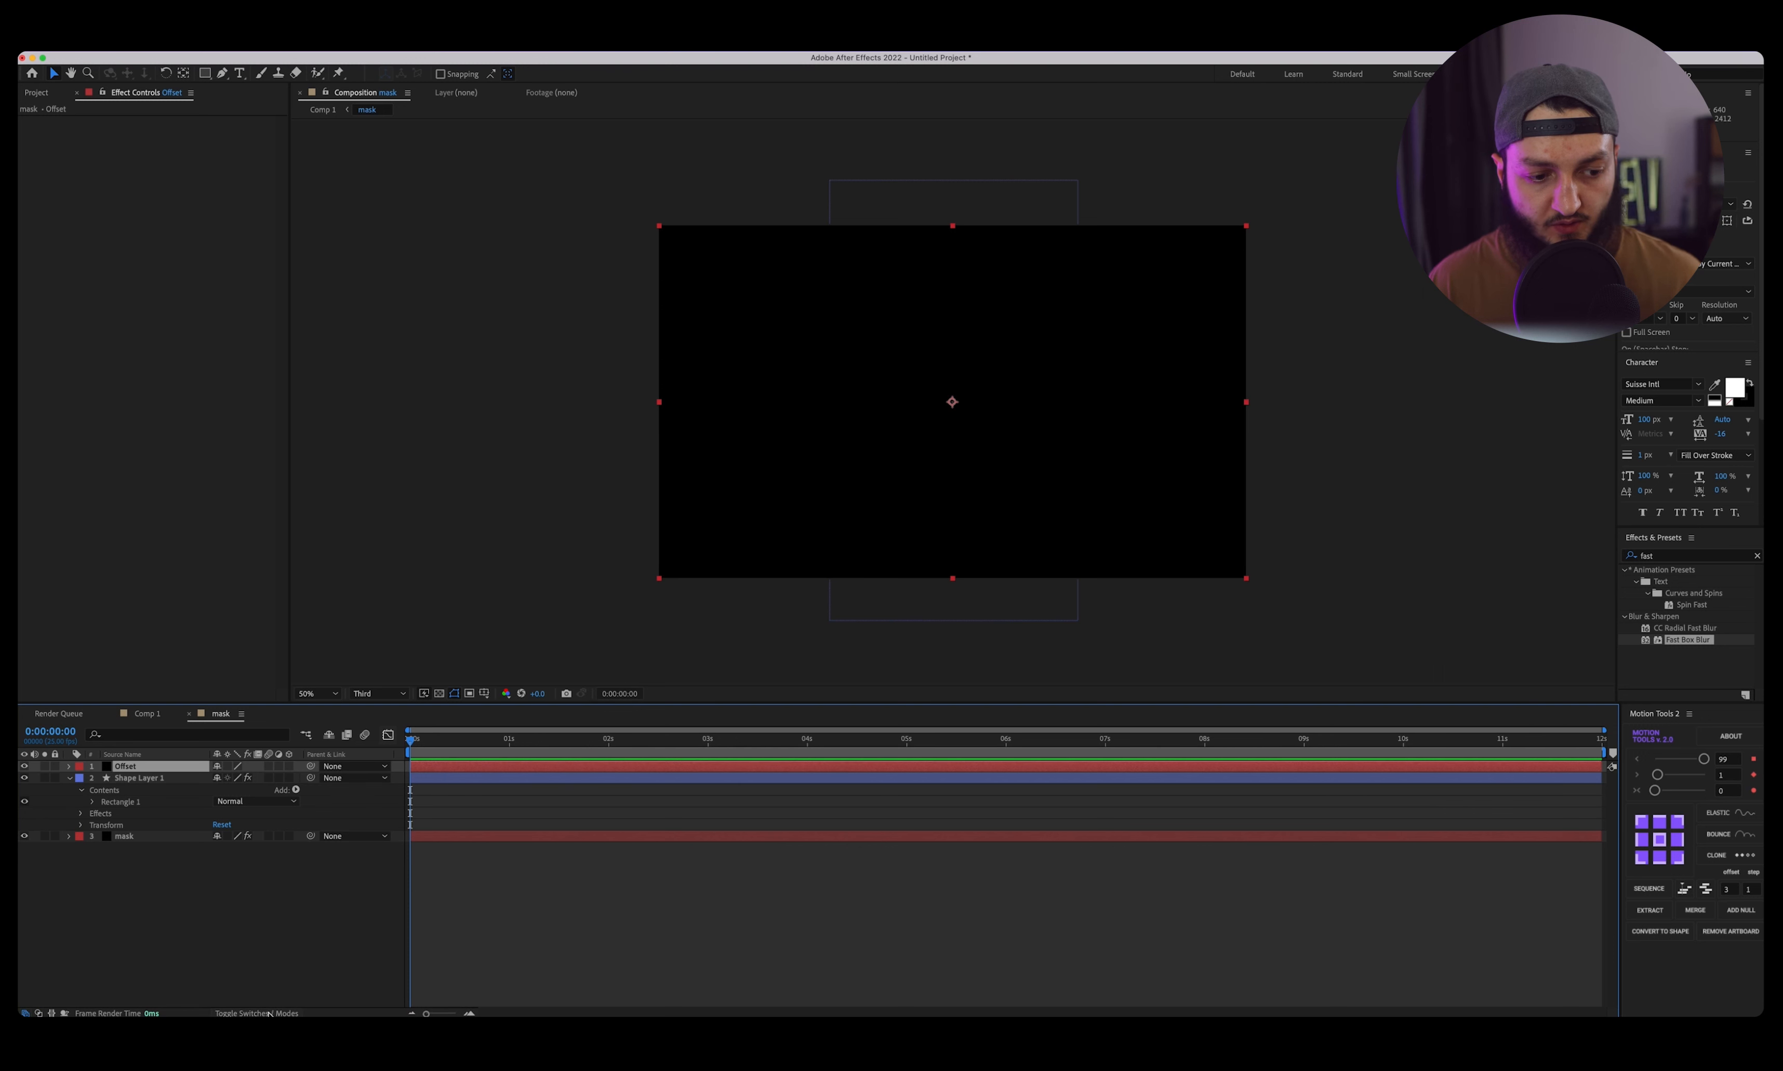
click(279, 767)
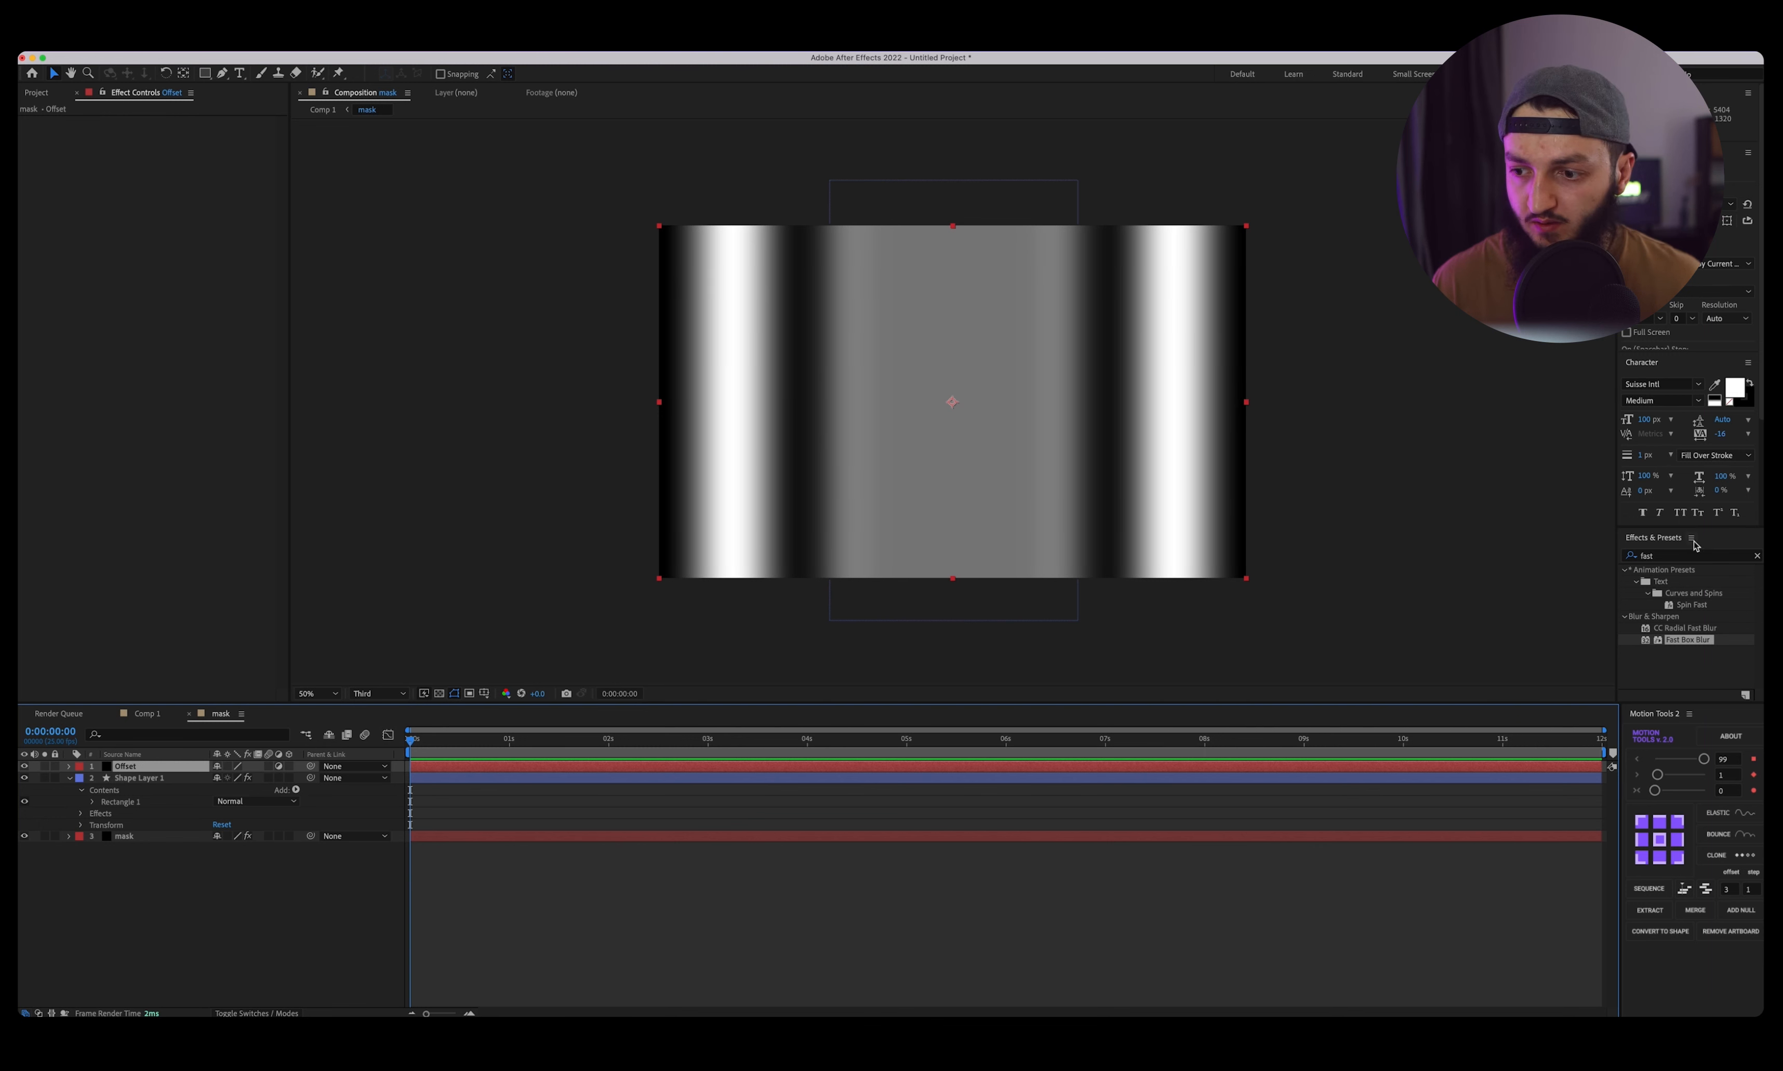
Find the Offset effect and apply it to the Offset adjustment layer.
click(1676, 556)
text(off)
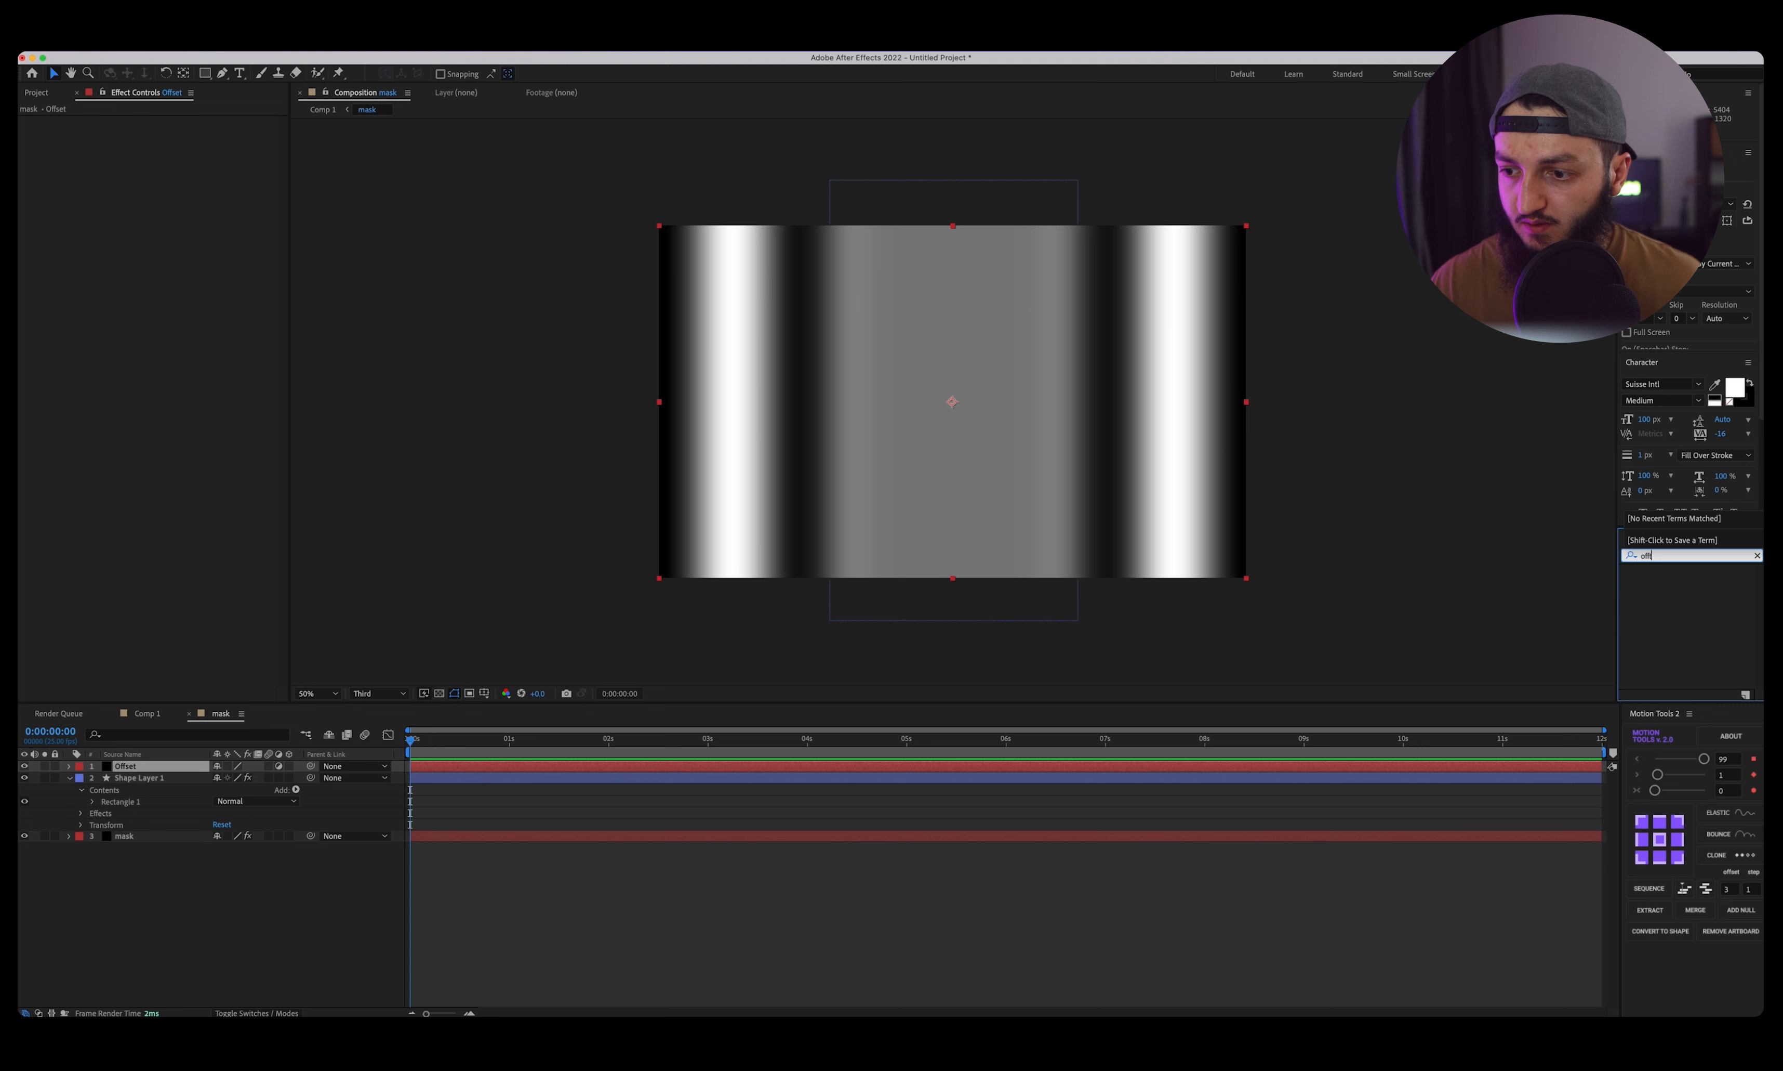
key(BackSpace)
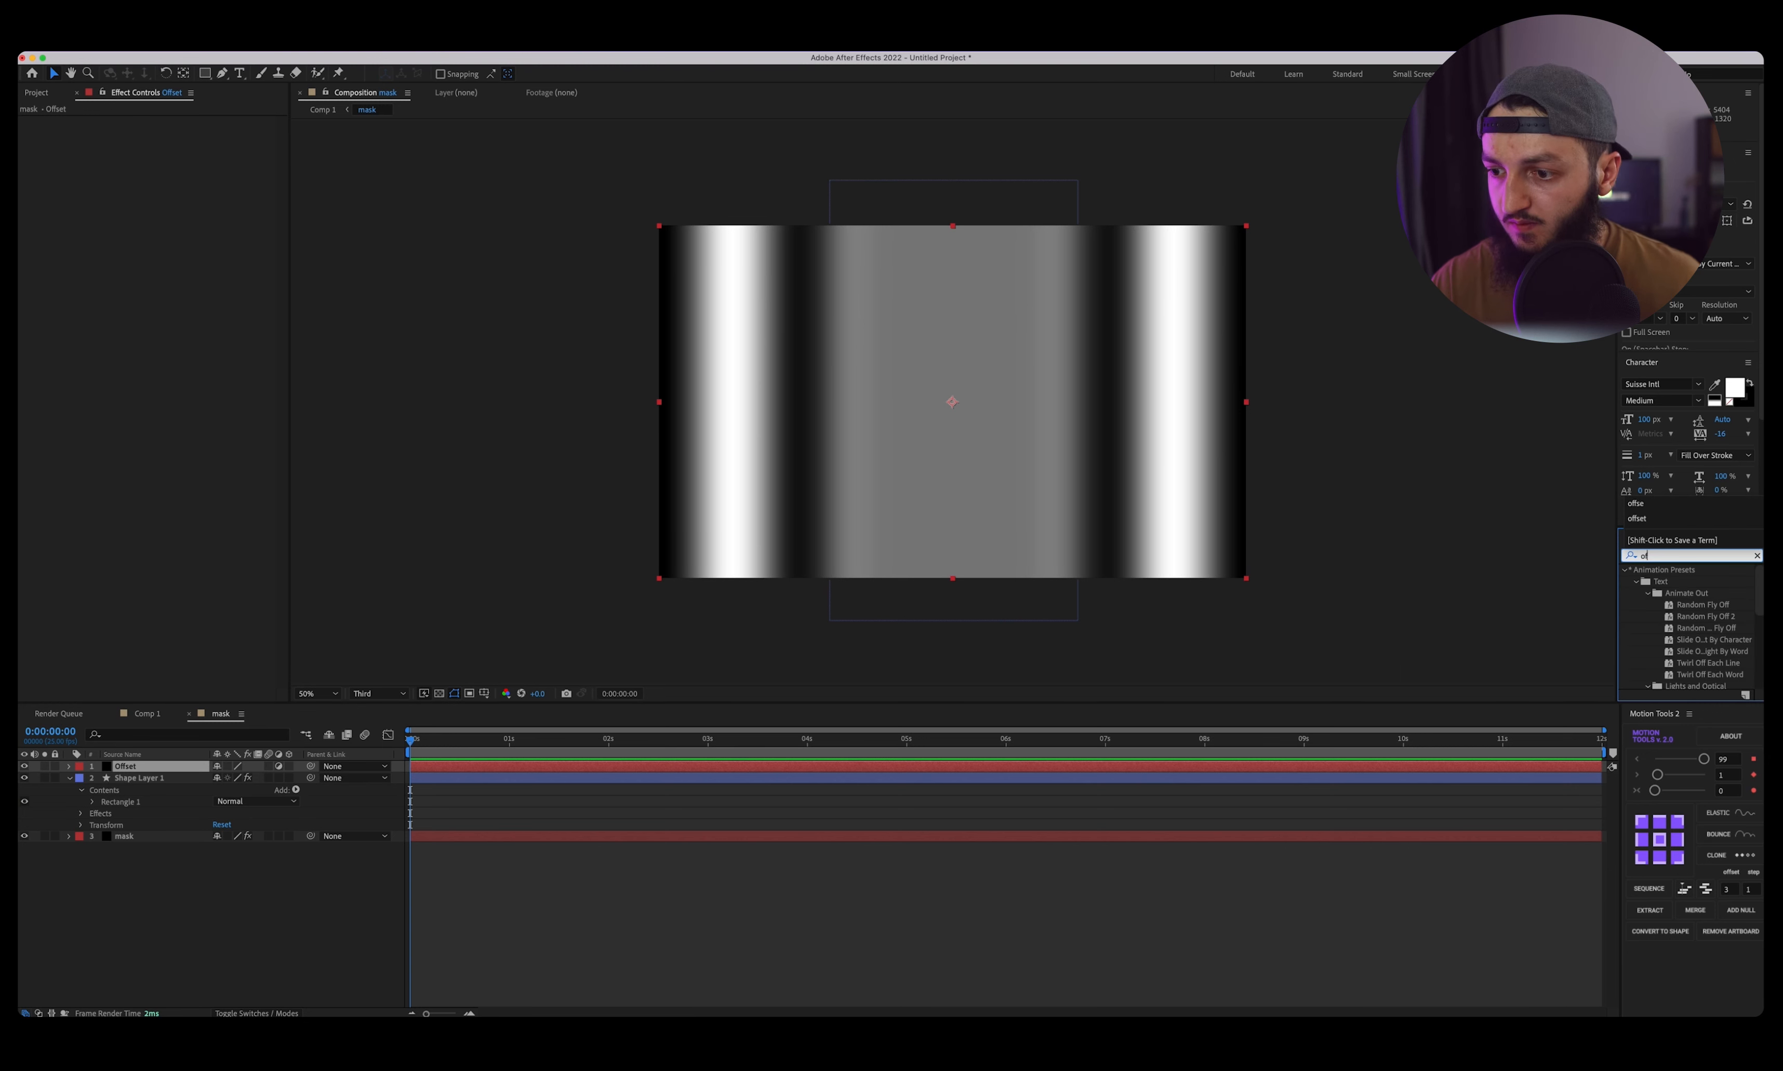
text(s)
double_click(1676, 604)
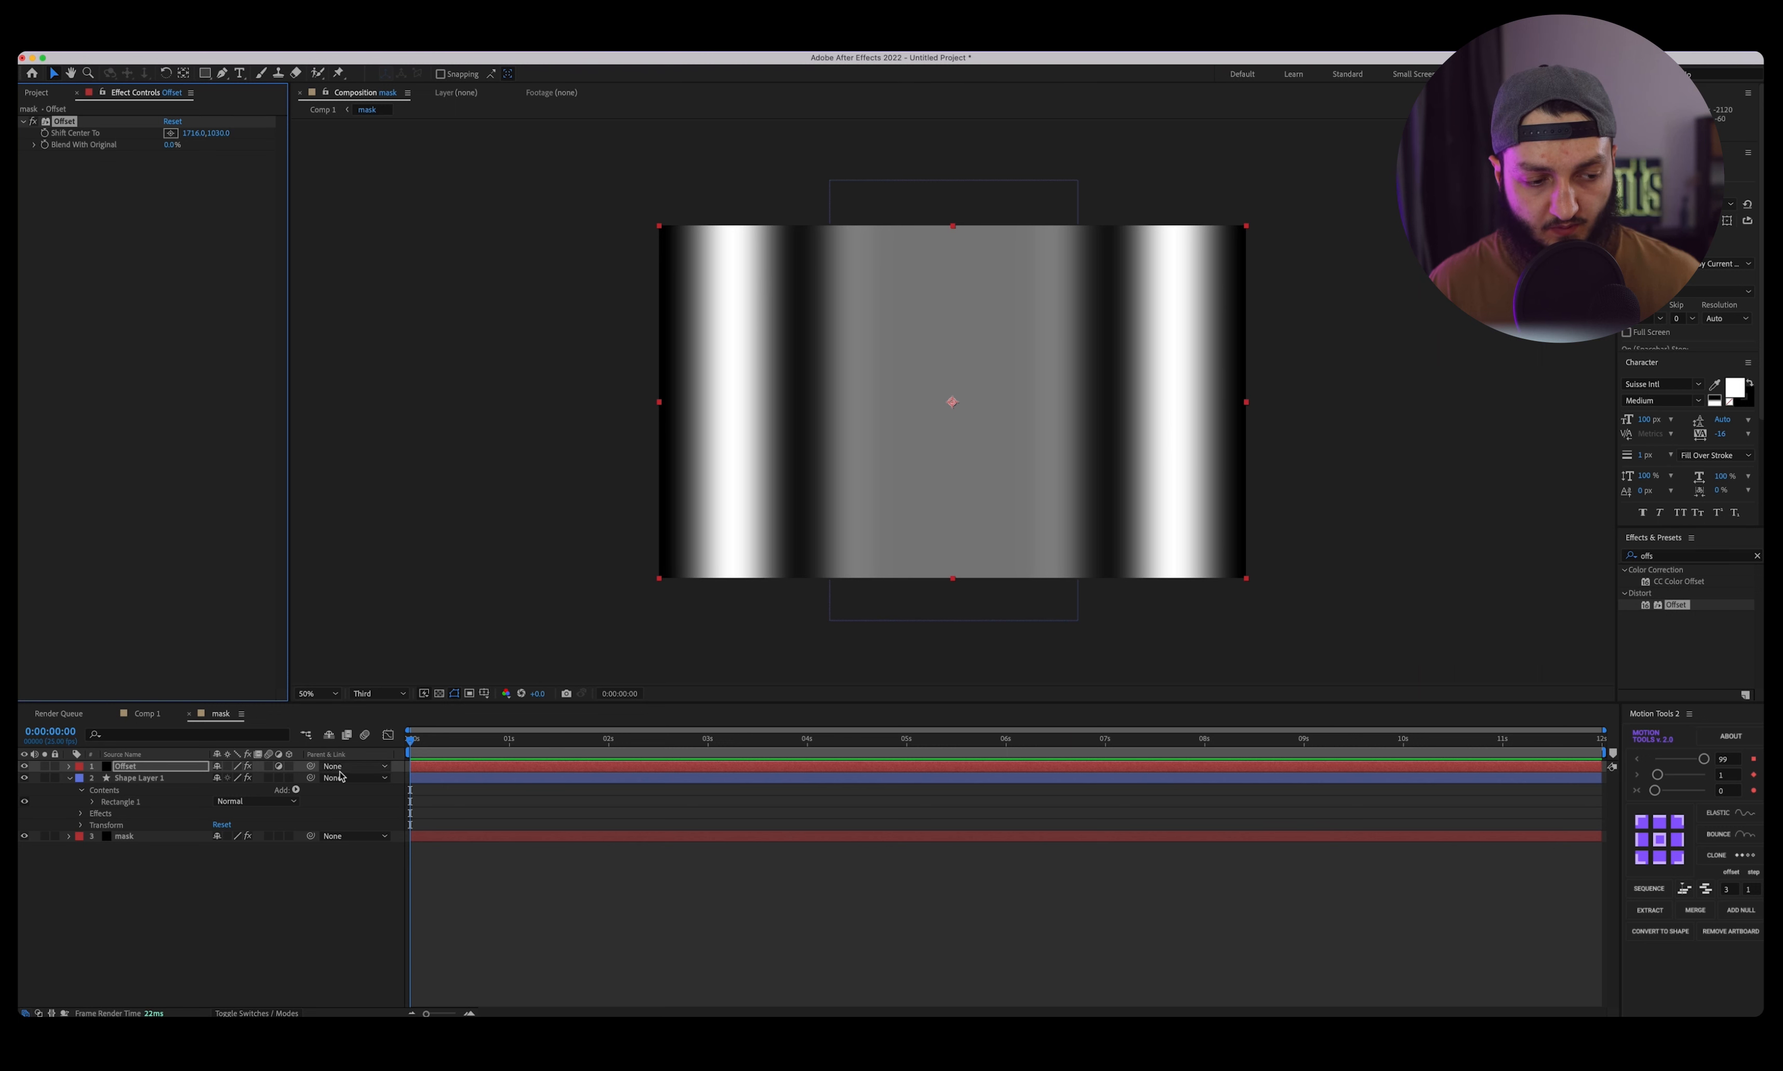
Keyframe the Offset effect's Shift Center To at 0:00:00:00 and again at 0:00:11:24.
click(412, 765)
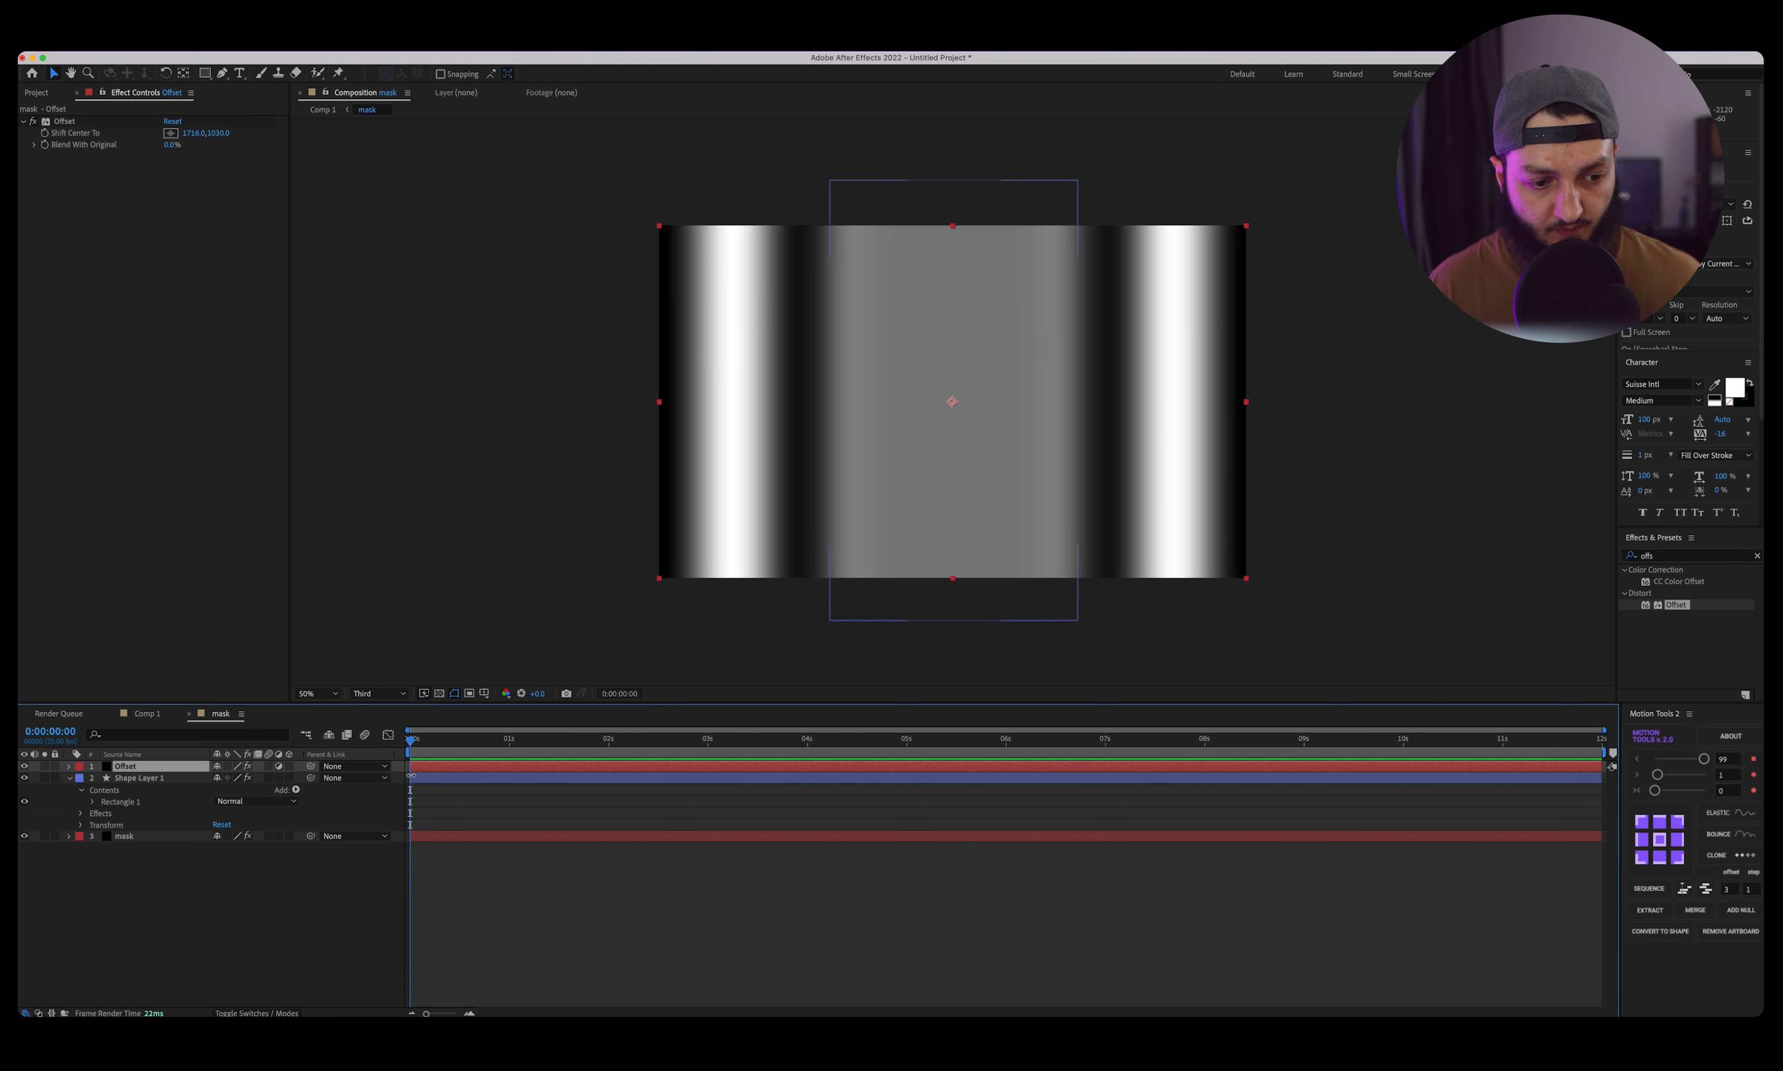
click(44, 136)
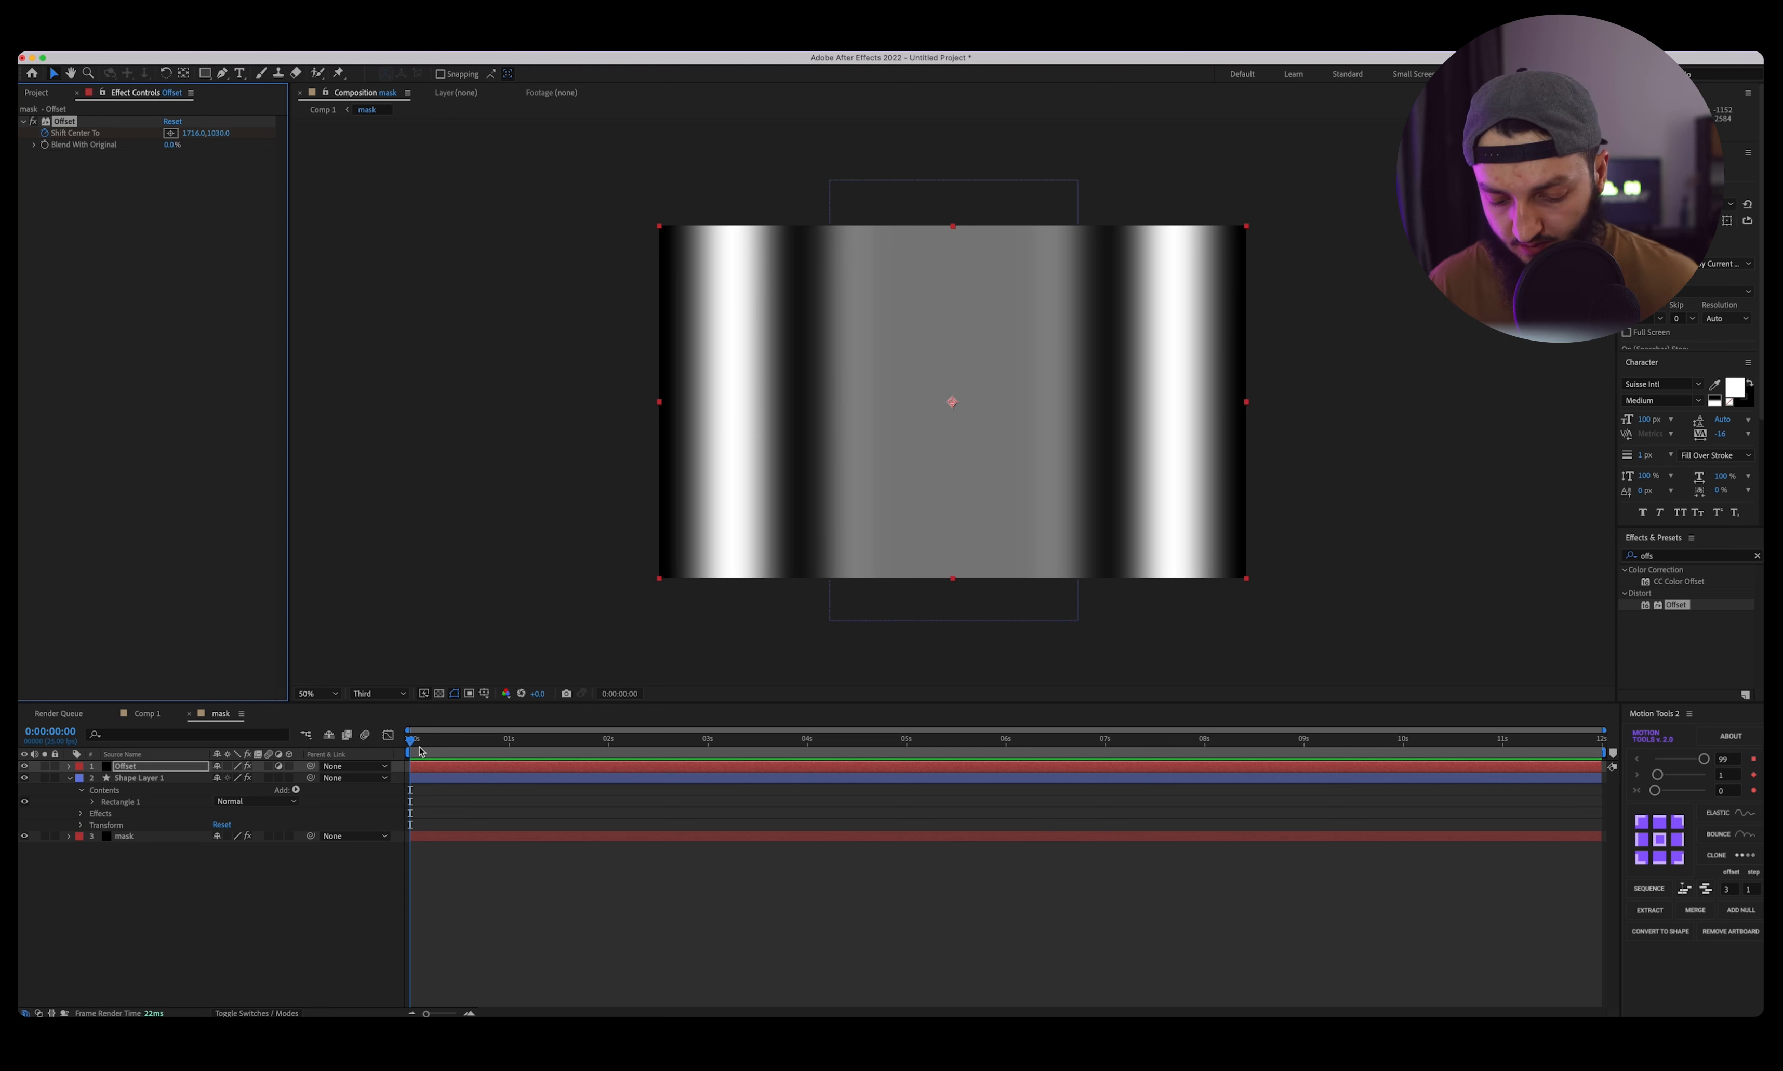
key(u)
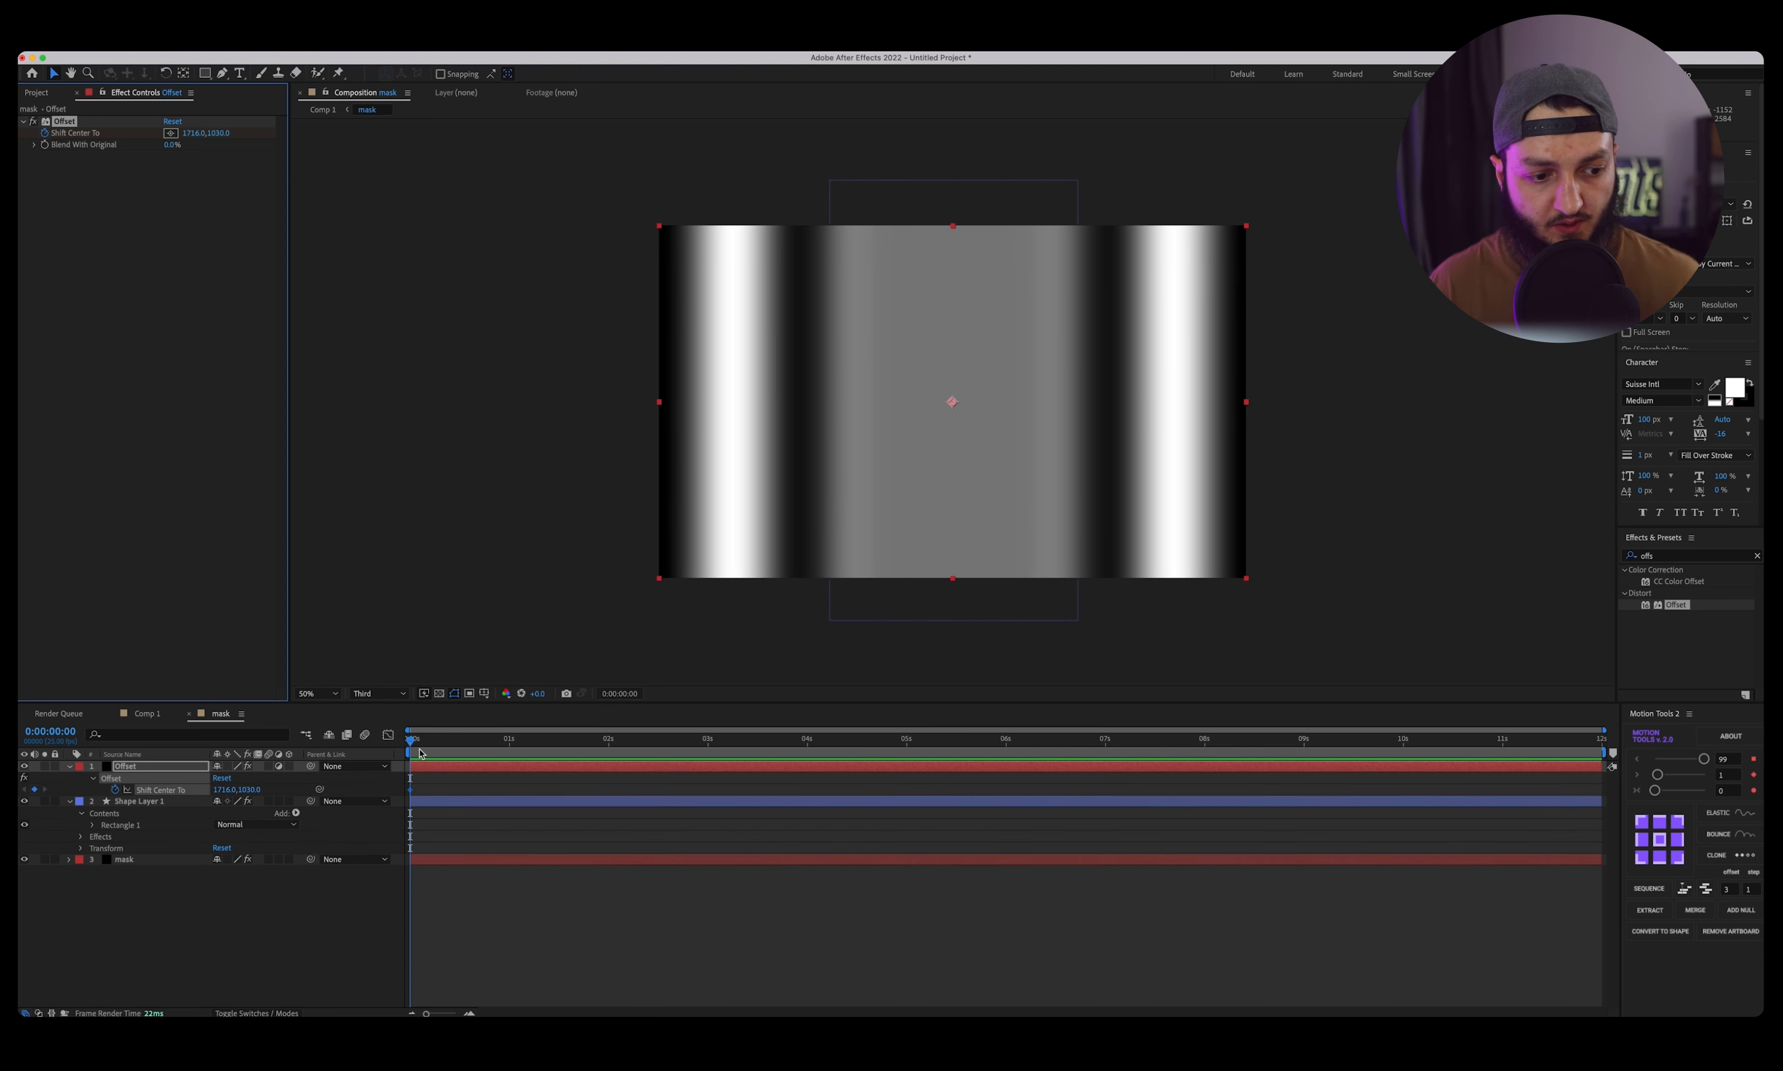
drag(426, 744, 1600, 740)
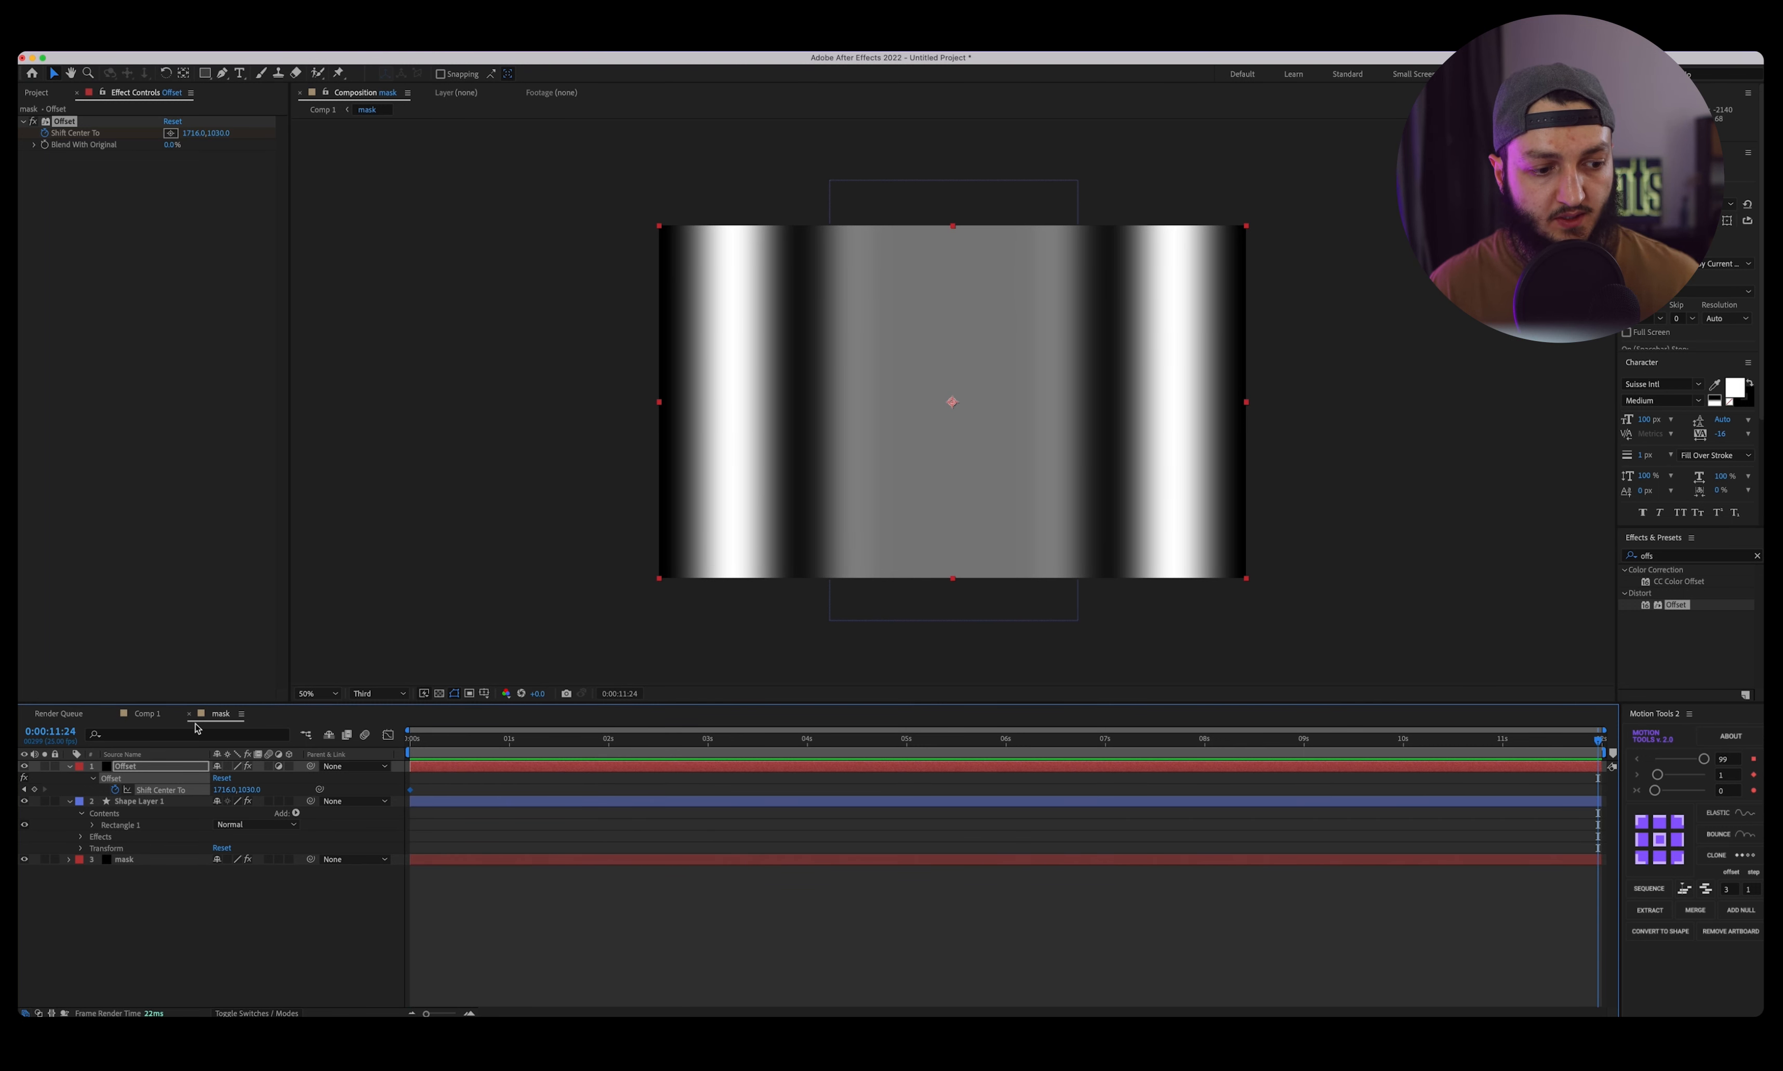
click(34, 789)
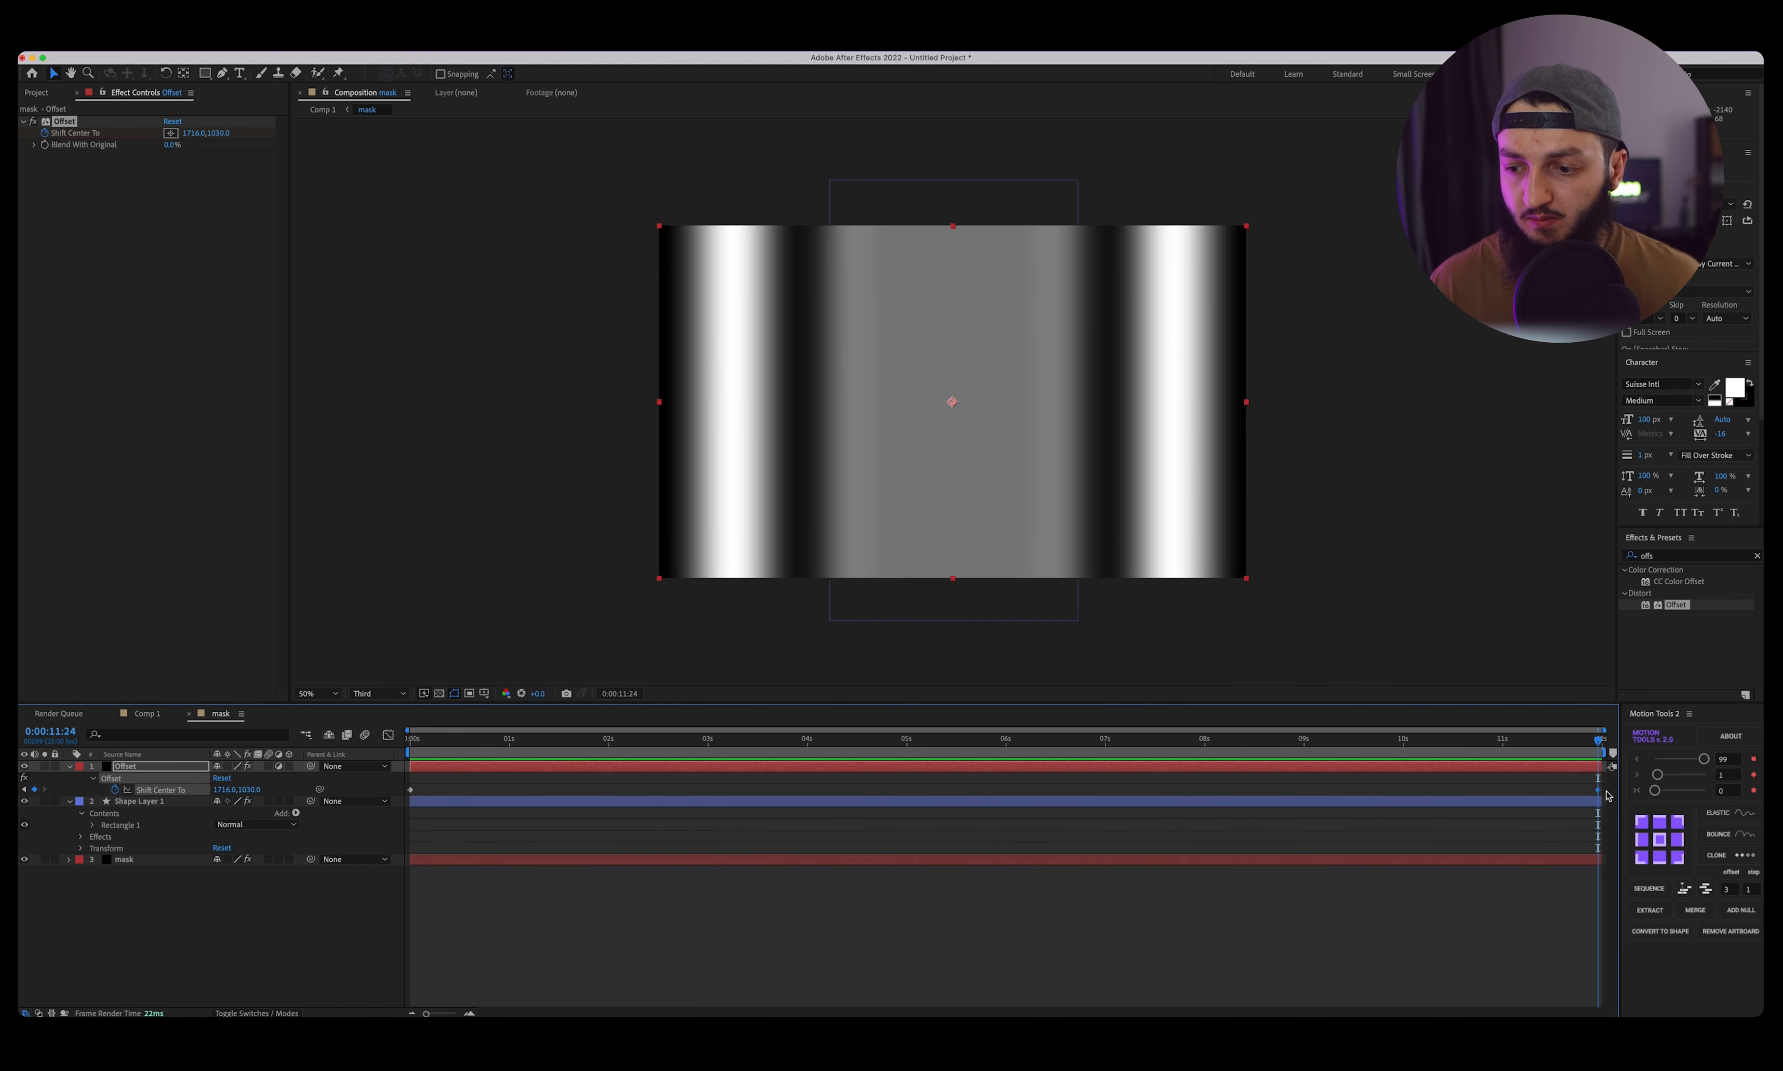
Using % of composition units, set the end keyframe's Shift Center To horizontal value to the full composition width, 3432 px.
double_click(1598, 791)
click(754, 717)
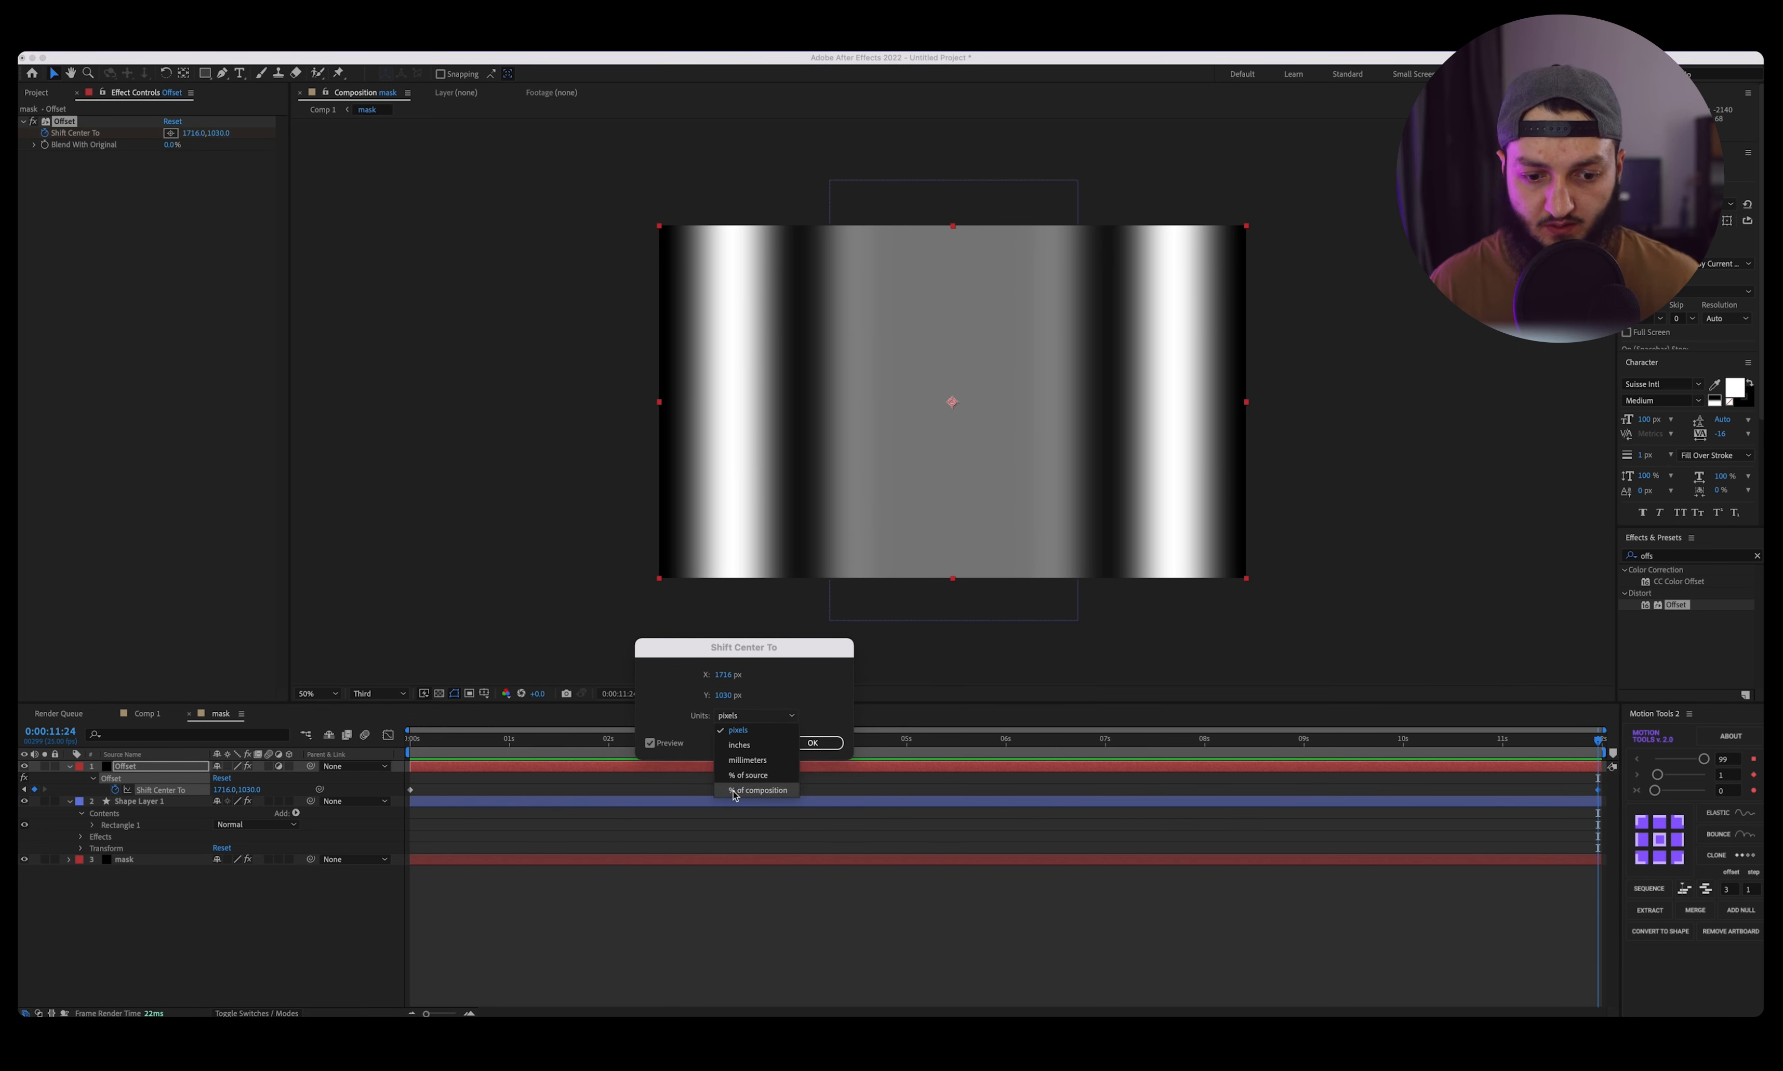
click(762, 791)
click(722, 674)
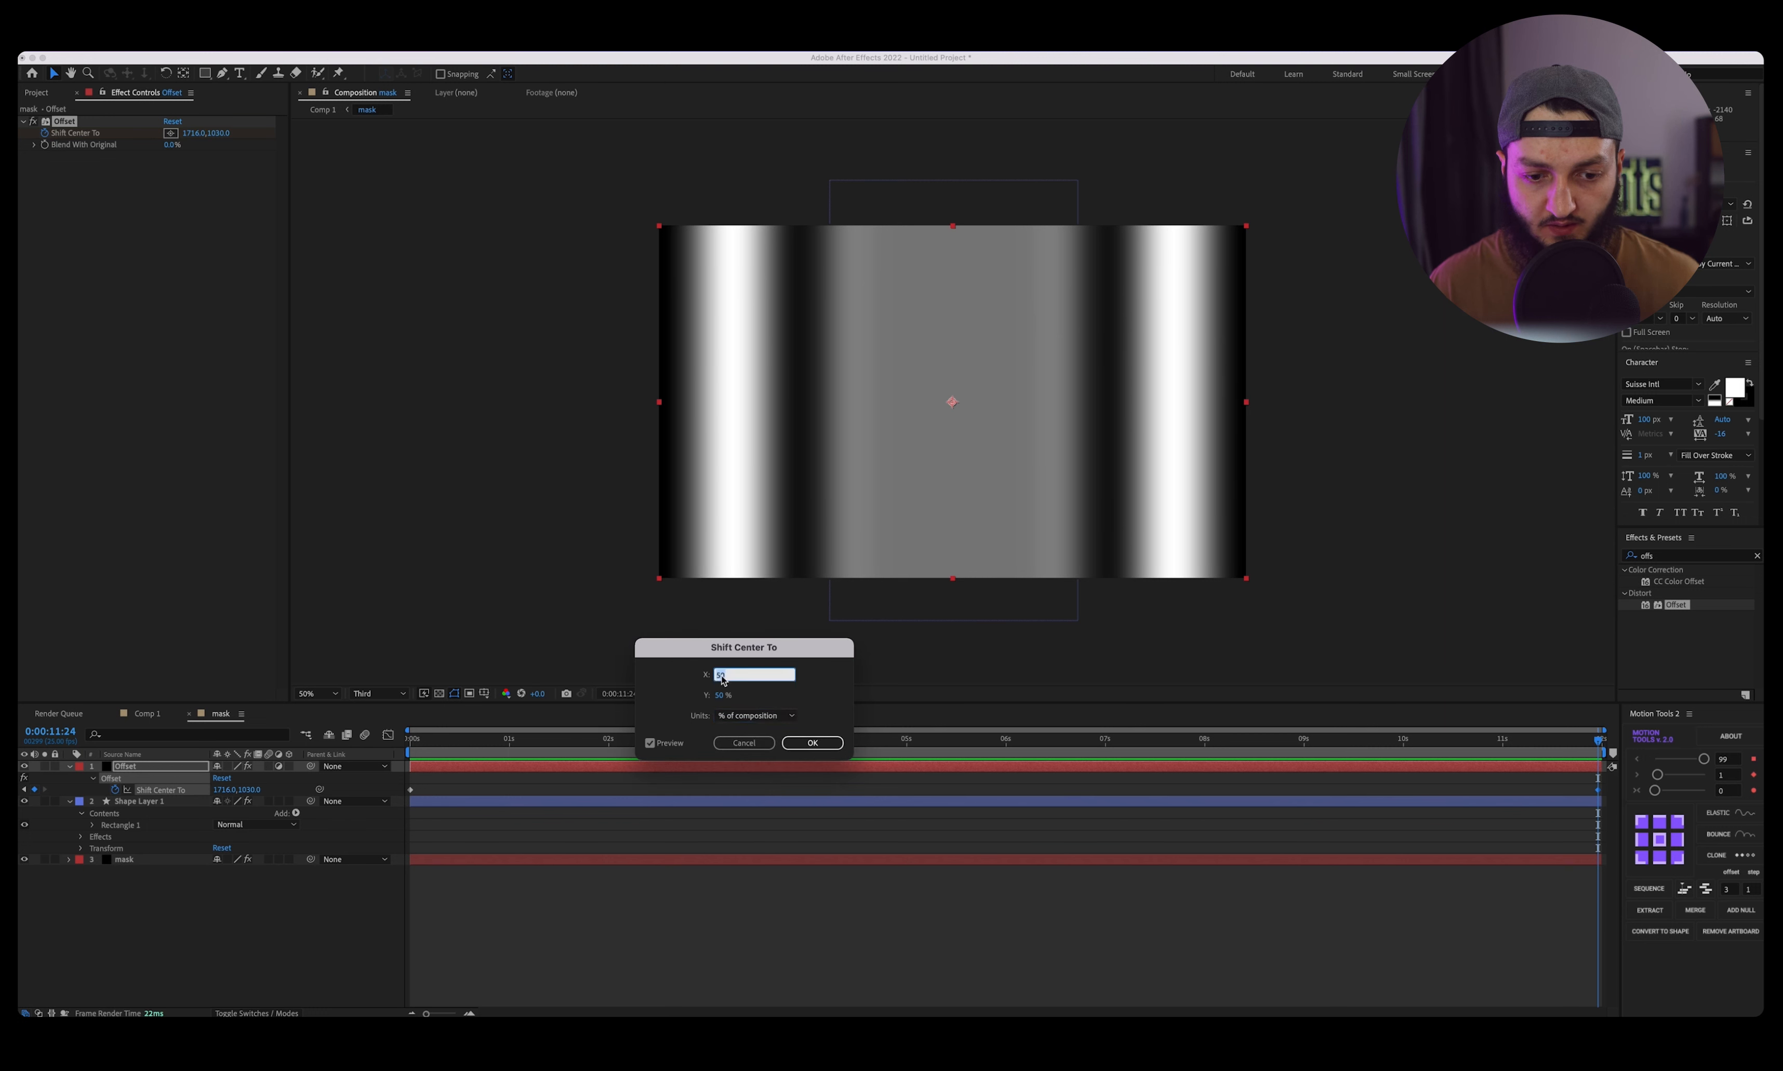
key(Return)
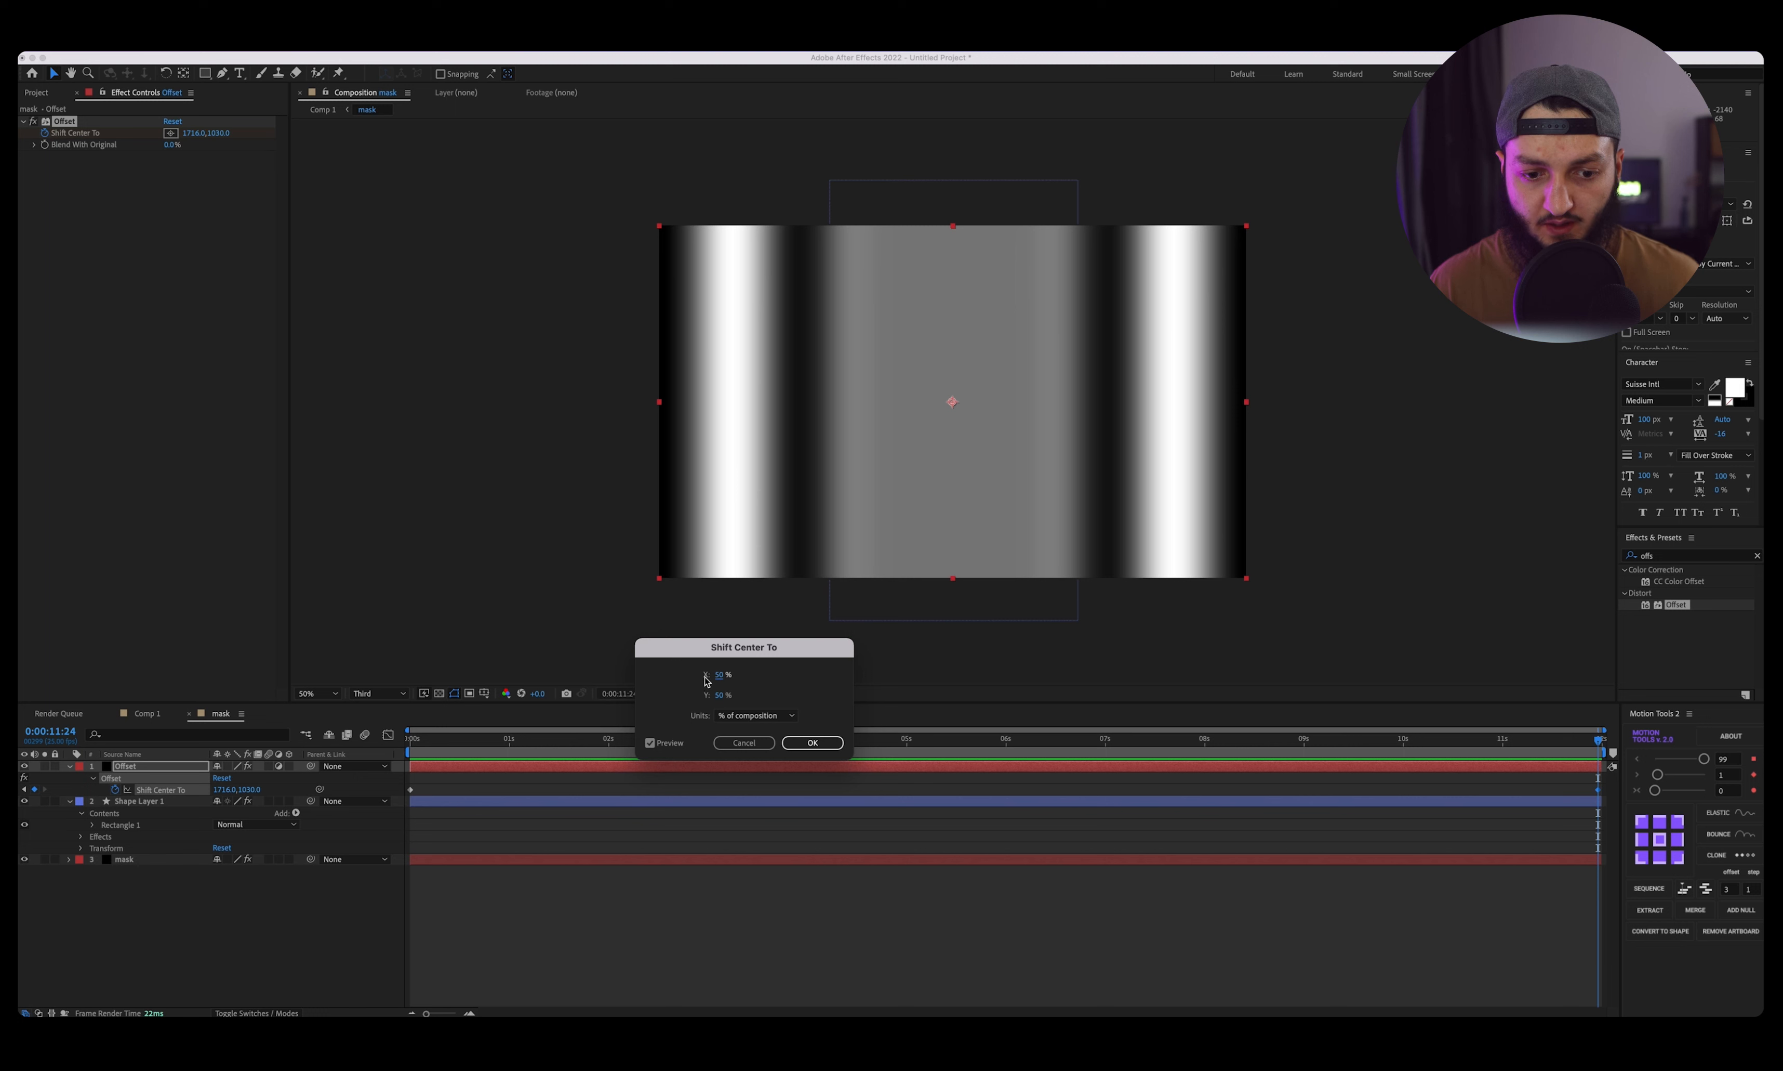
click(722, 678)
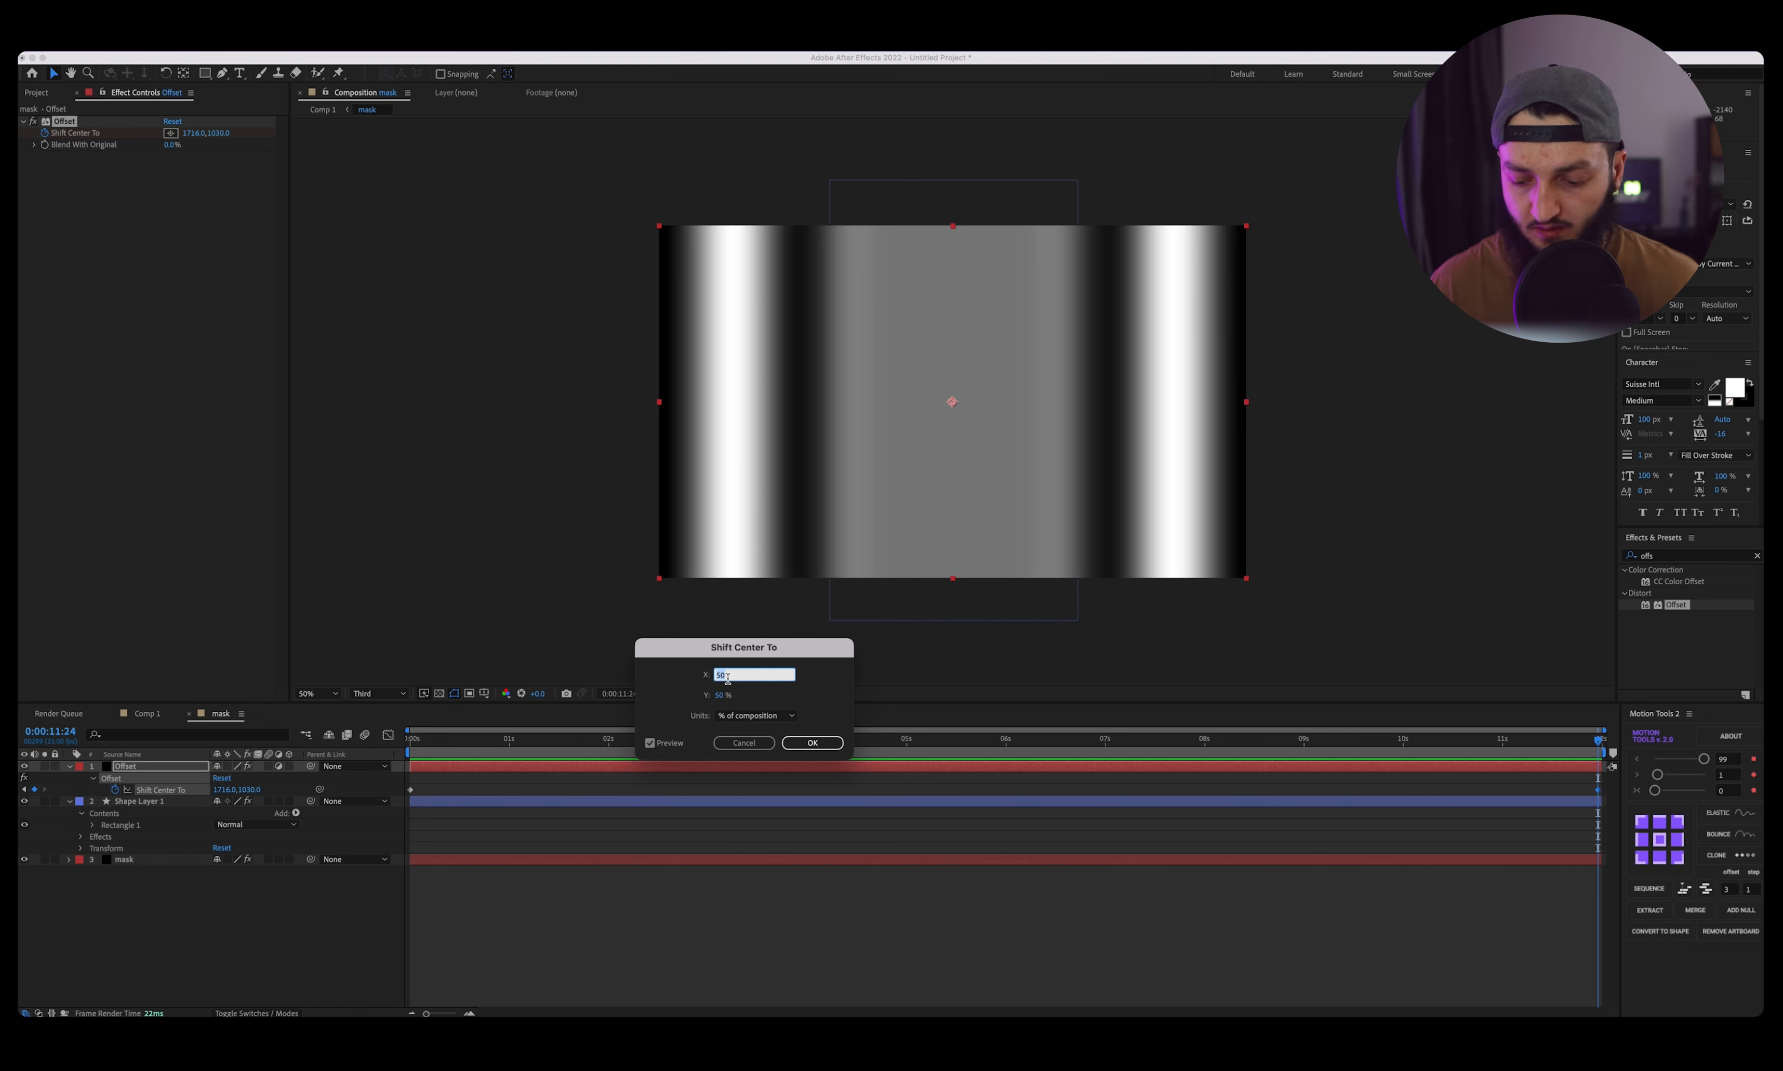
click(810, 742)
Play back and scrub through the mask composition to review the moving gradient bands.
key(space)
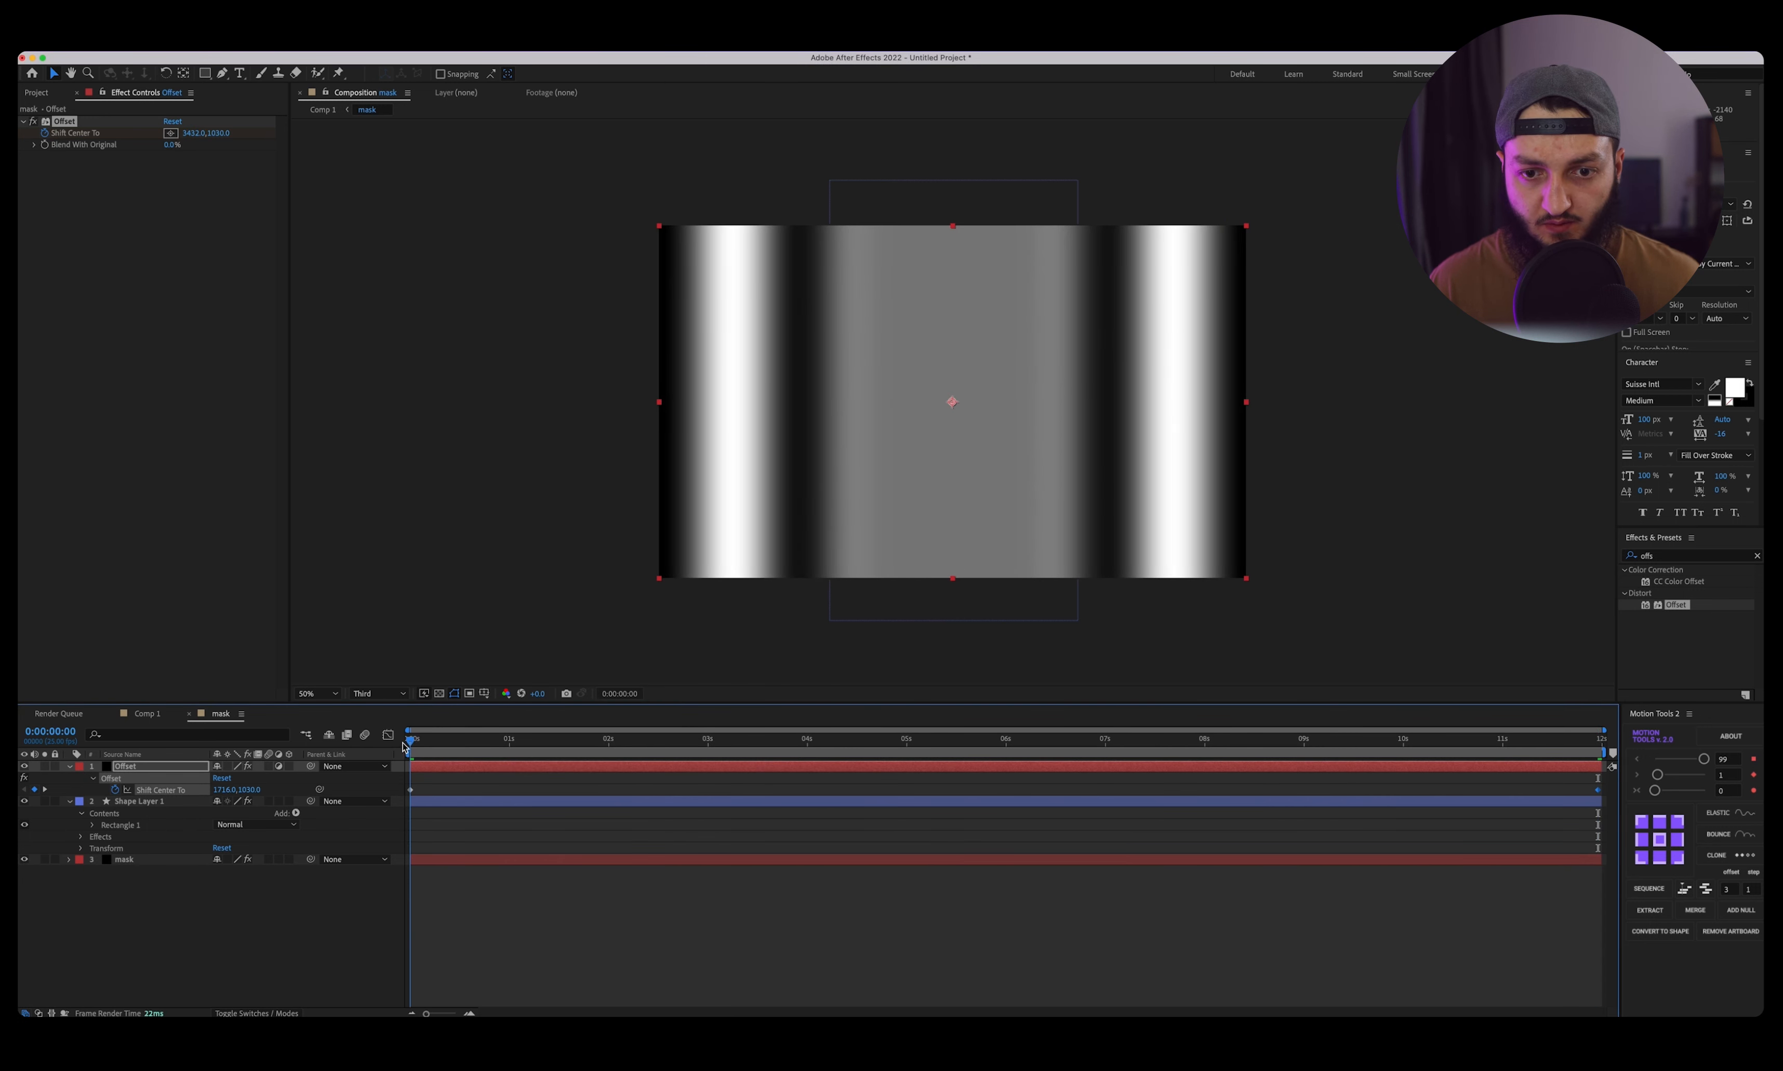
drag(1253, 741, 1520, 744)
key(space)
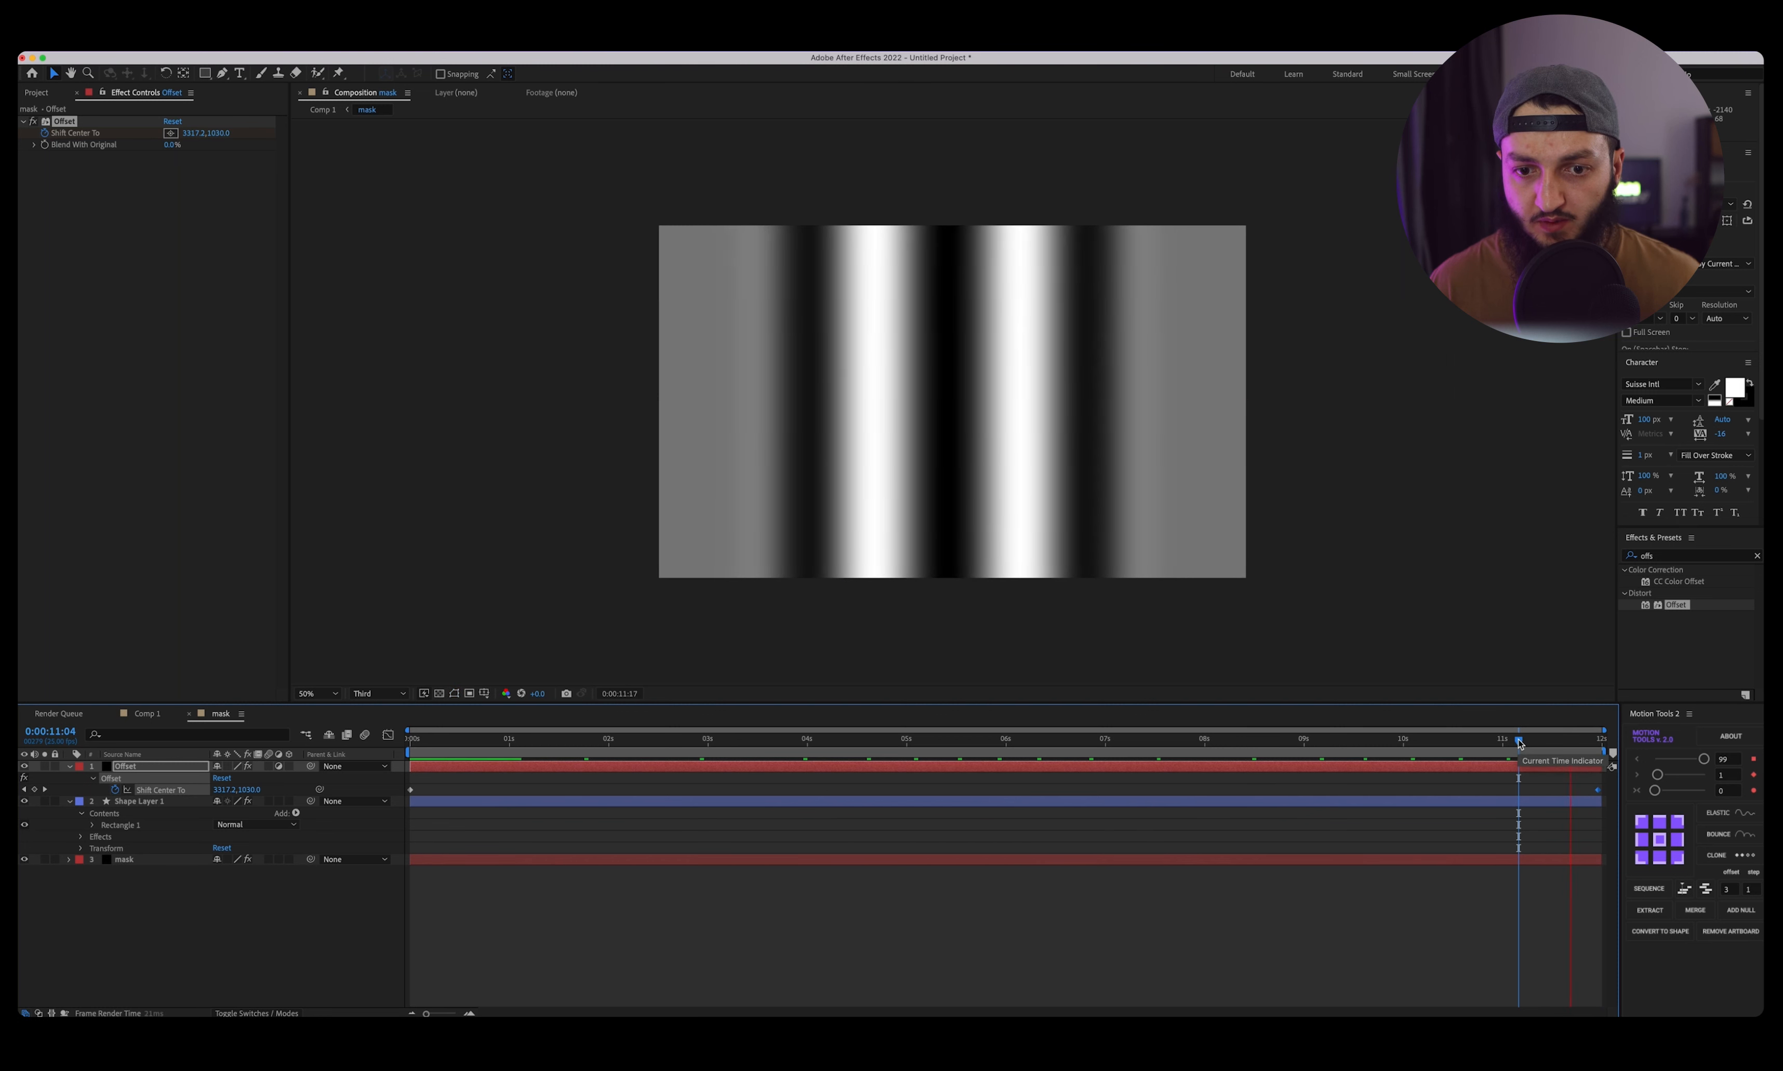
Set the end keyframe's Shift Center To horizontal value to 150% of composition.
key(space)
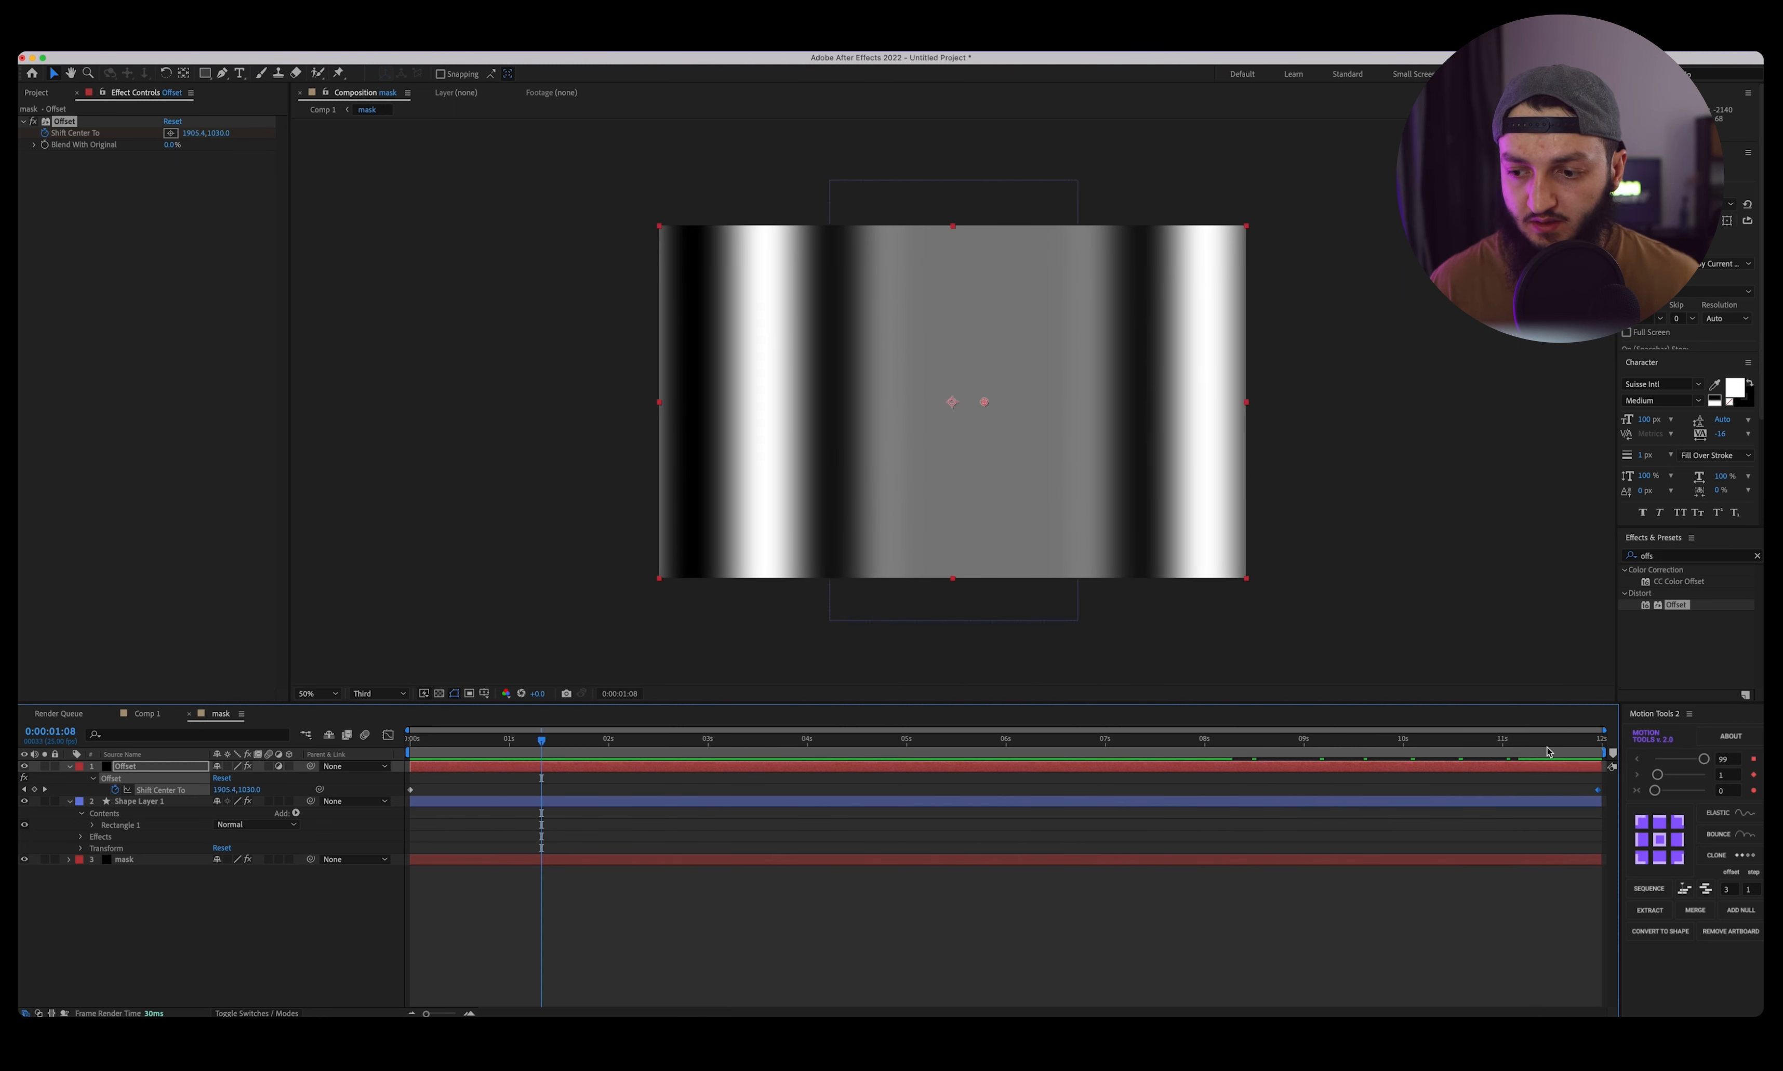
click(1598, 740)
double_click(1599, 787)
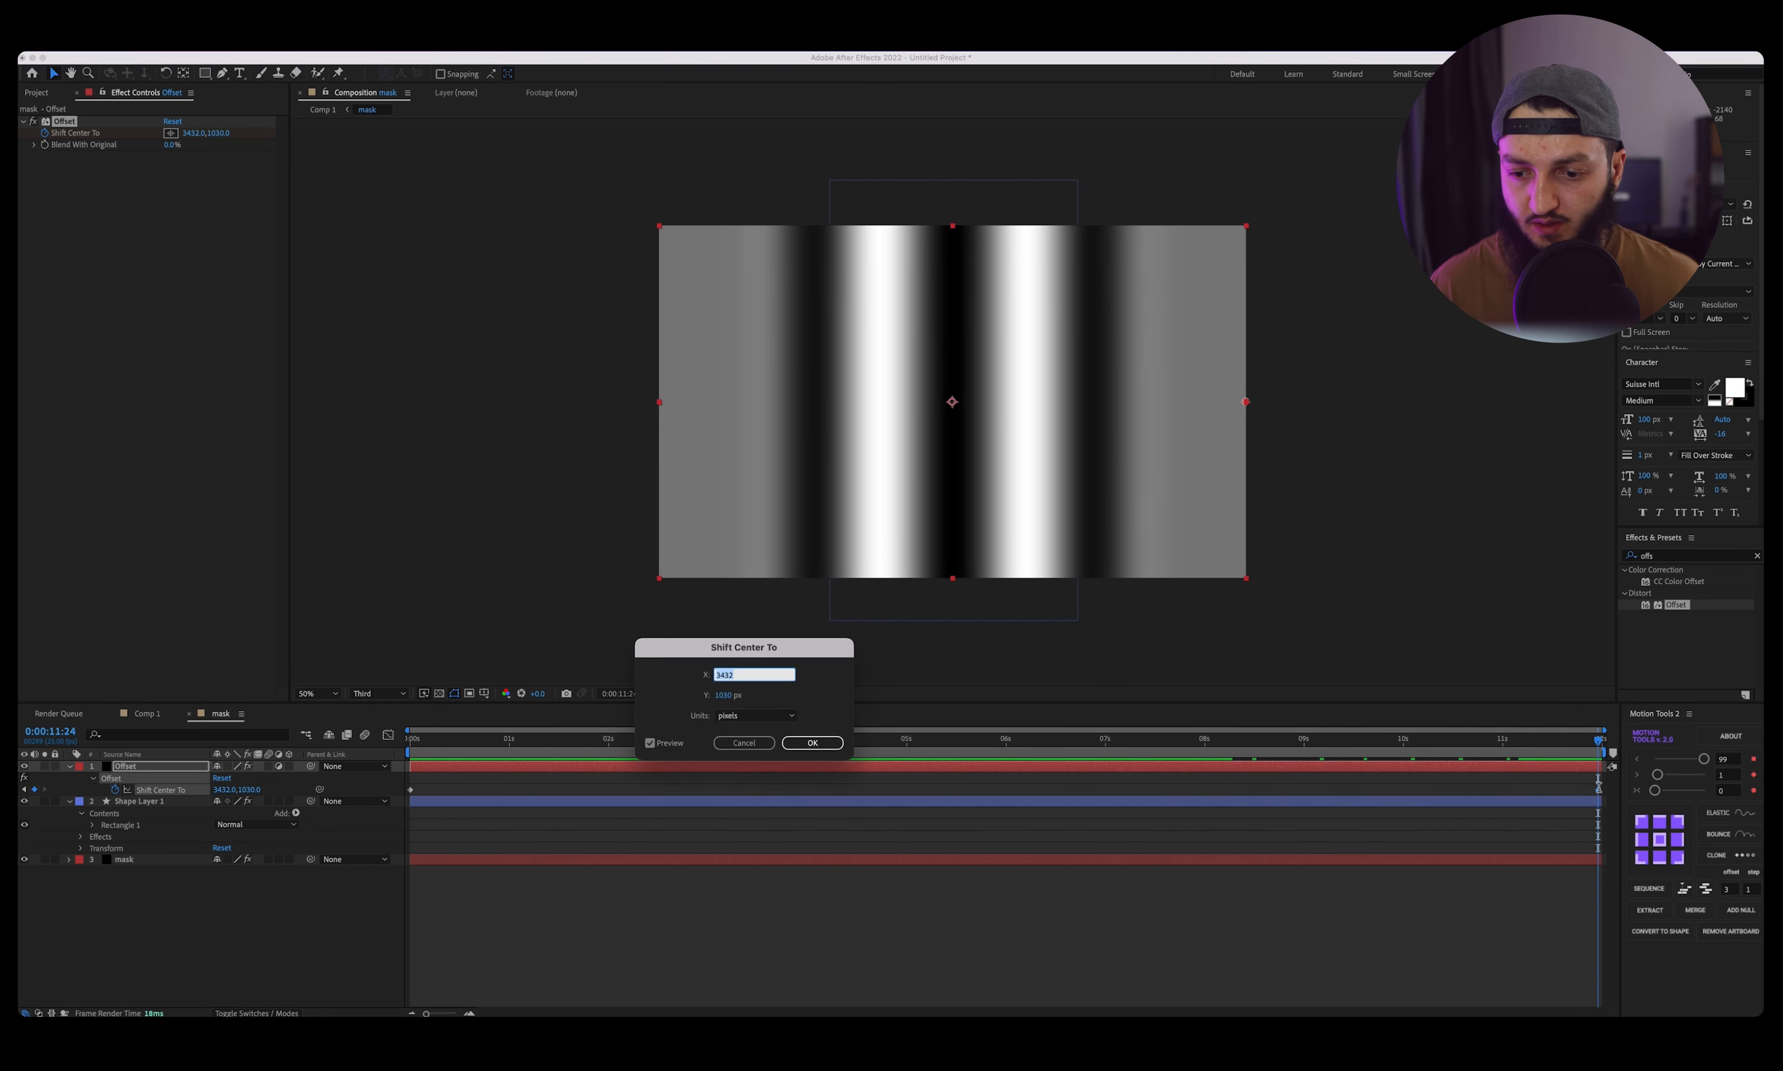
click(727, 717)
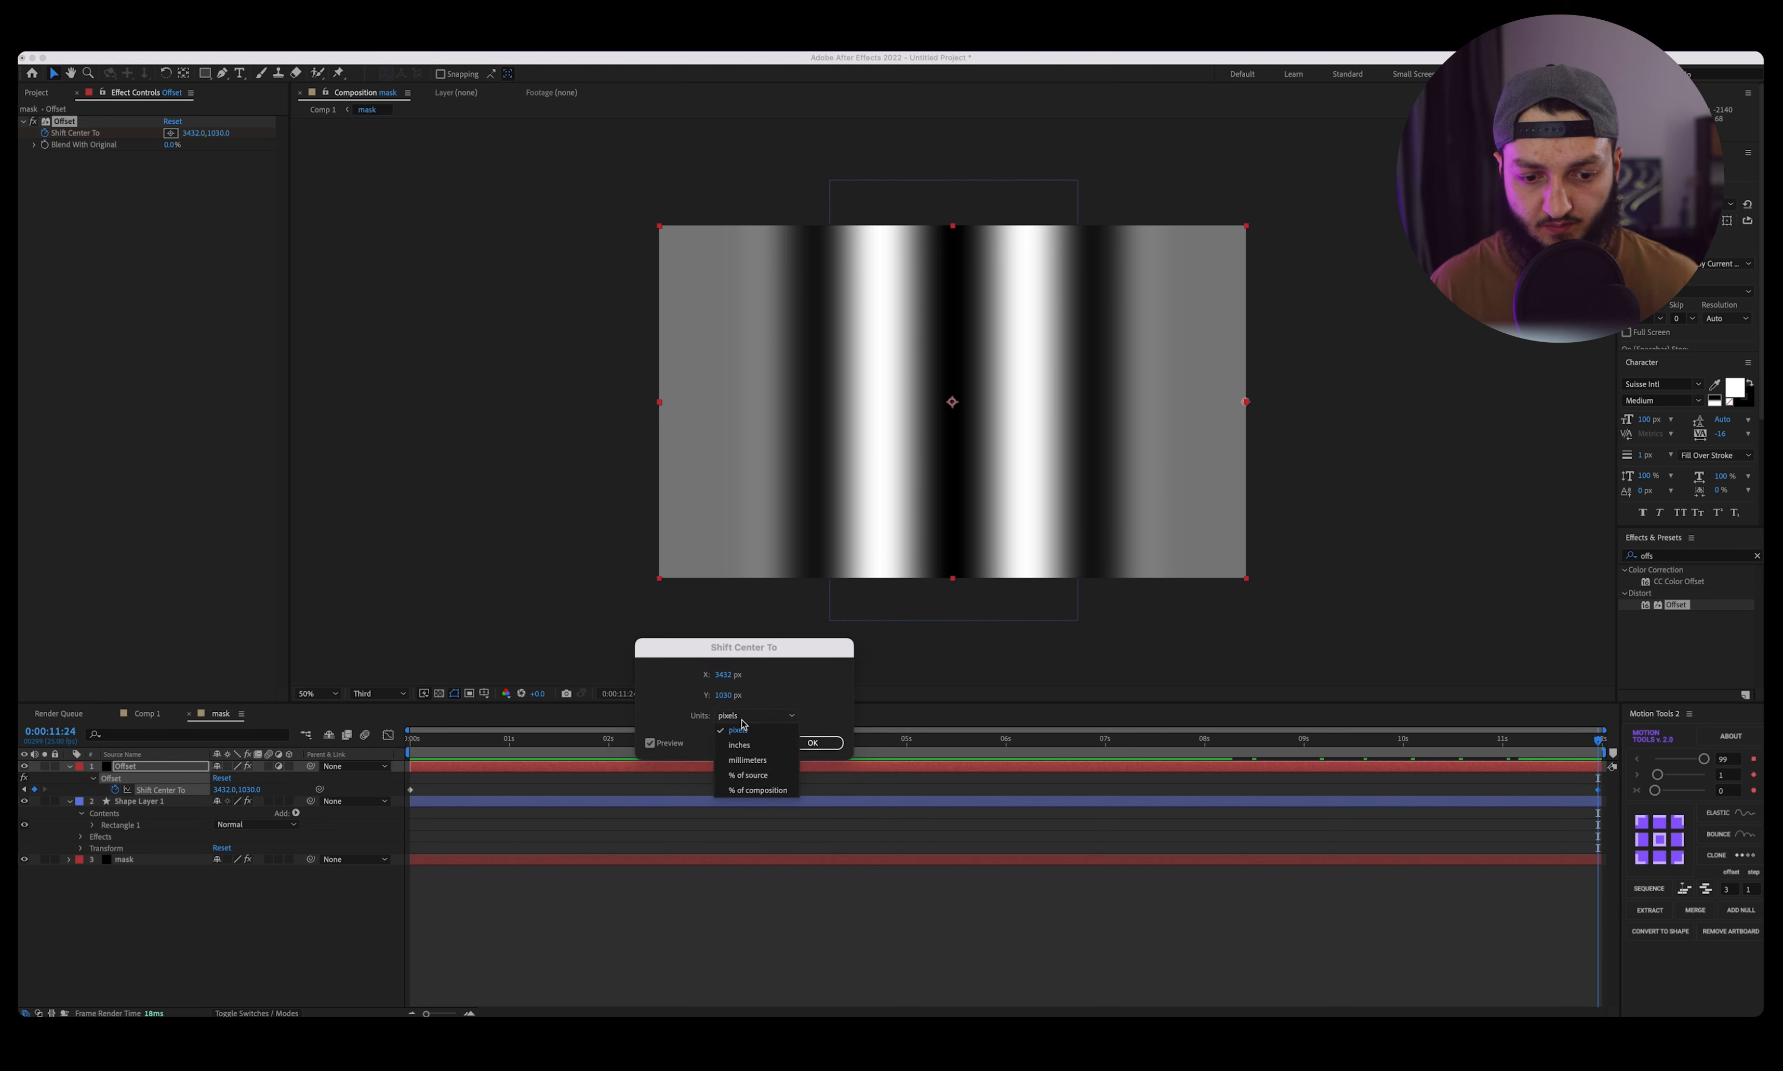
click(758, 789)
click(726, 674)
text(150)
key(Return)
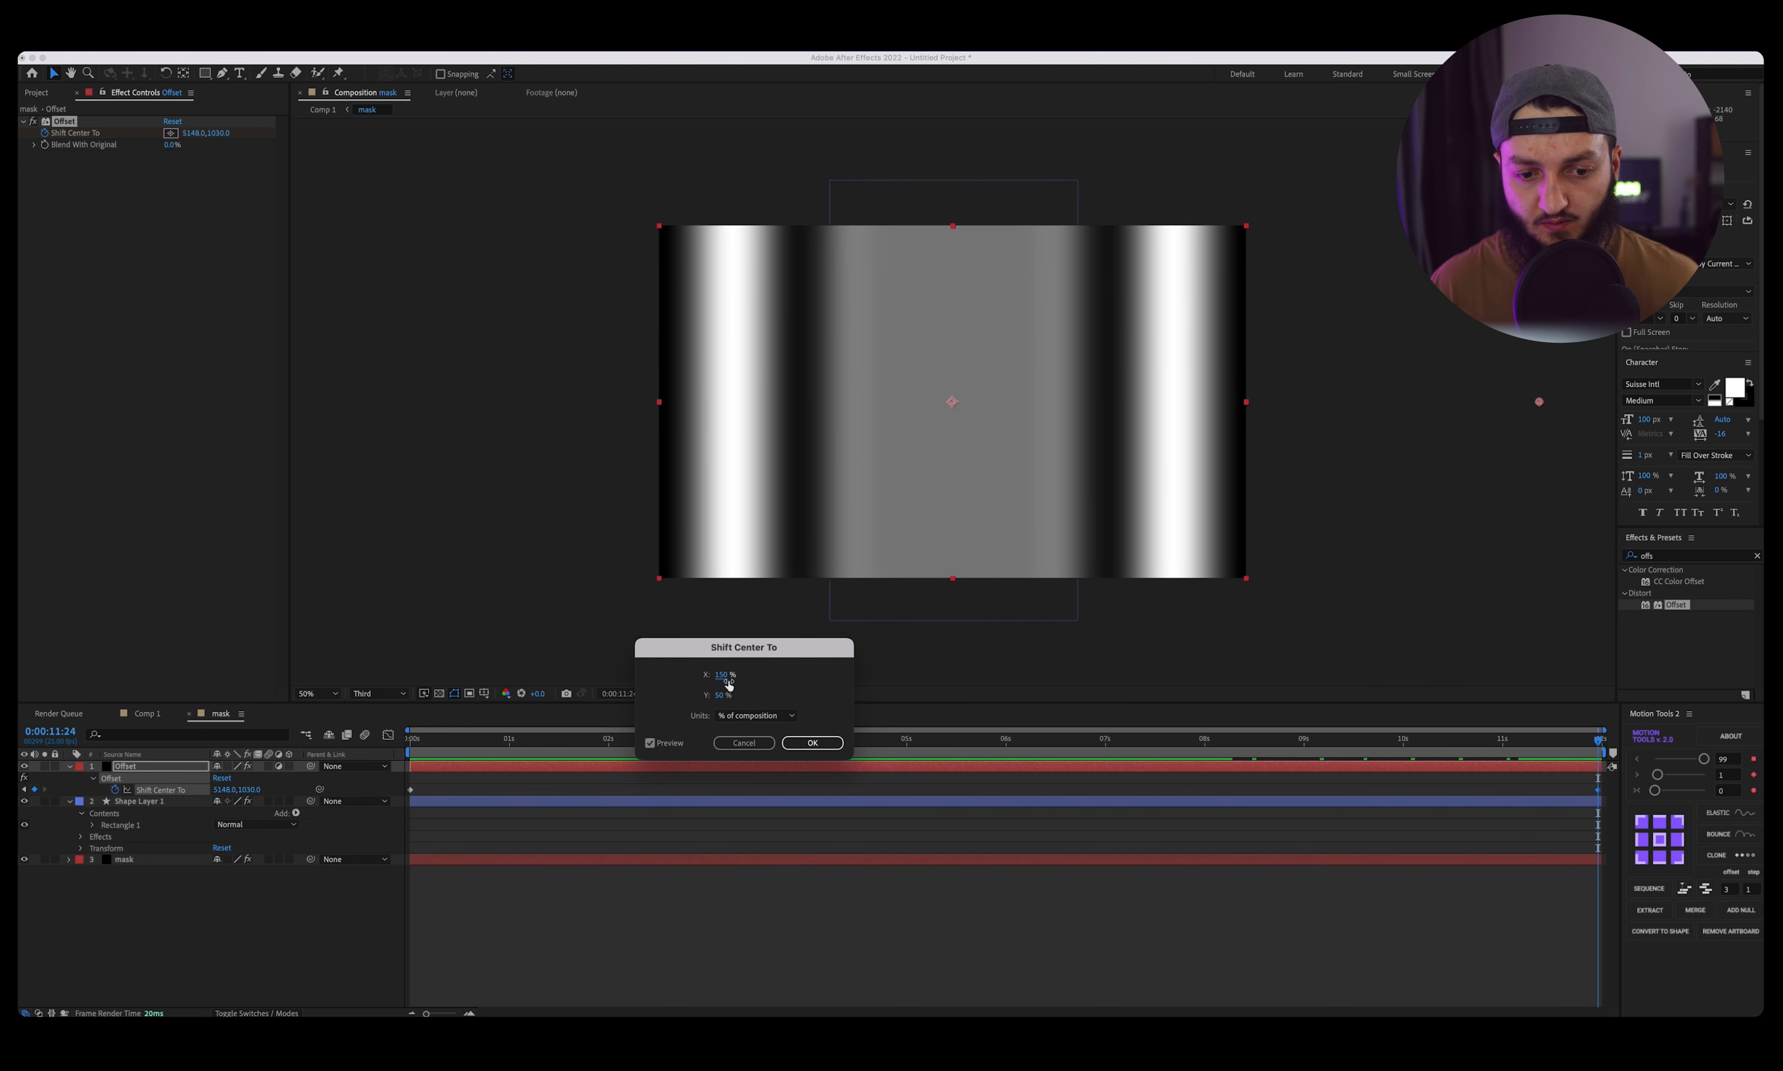
click(813, 744)
click(812, 743)
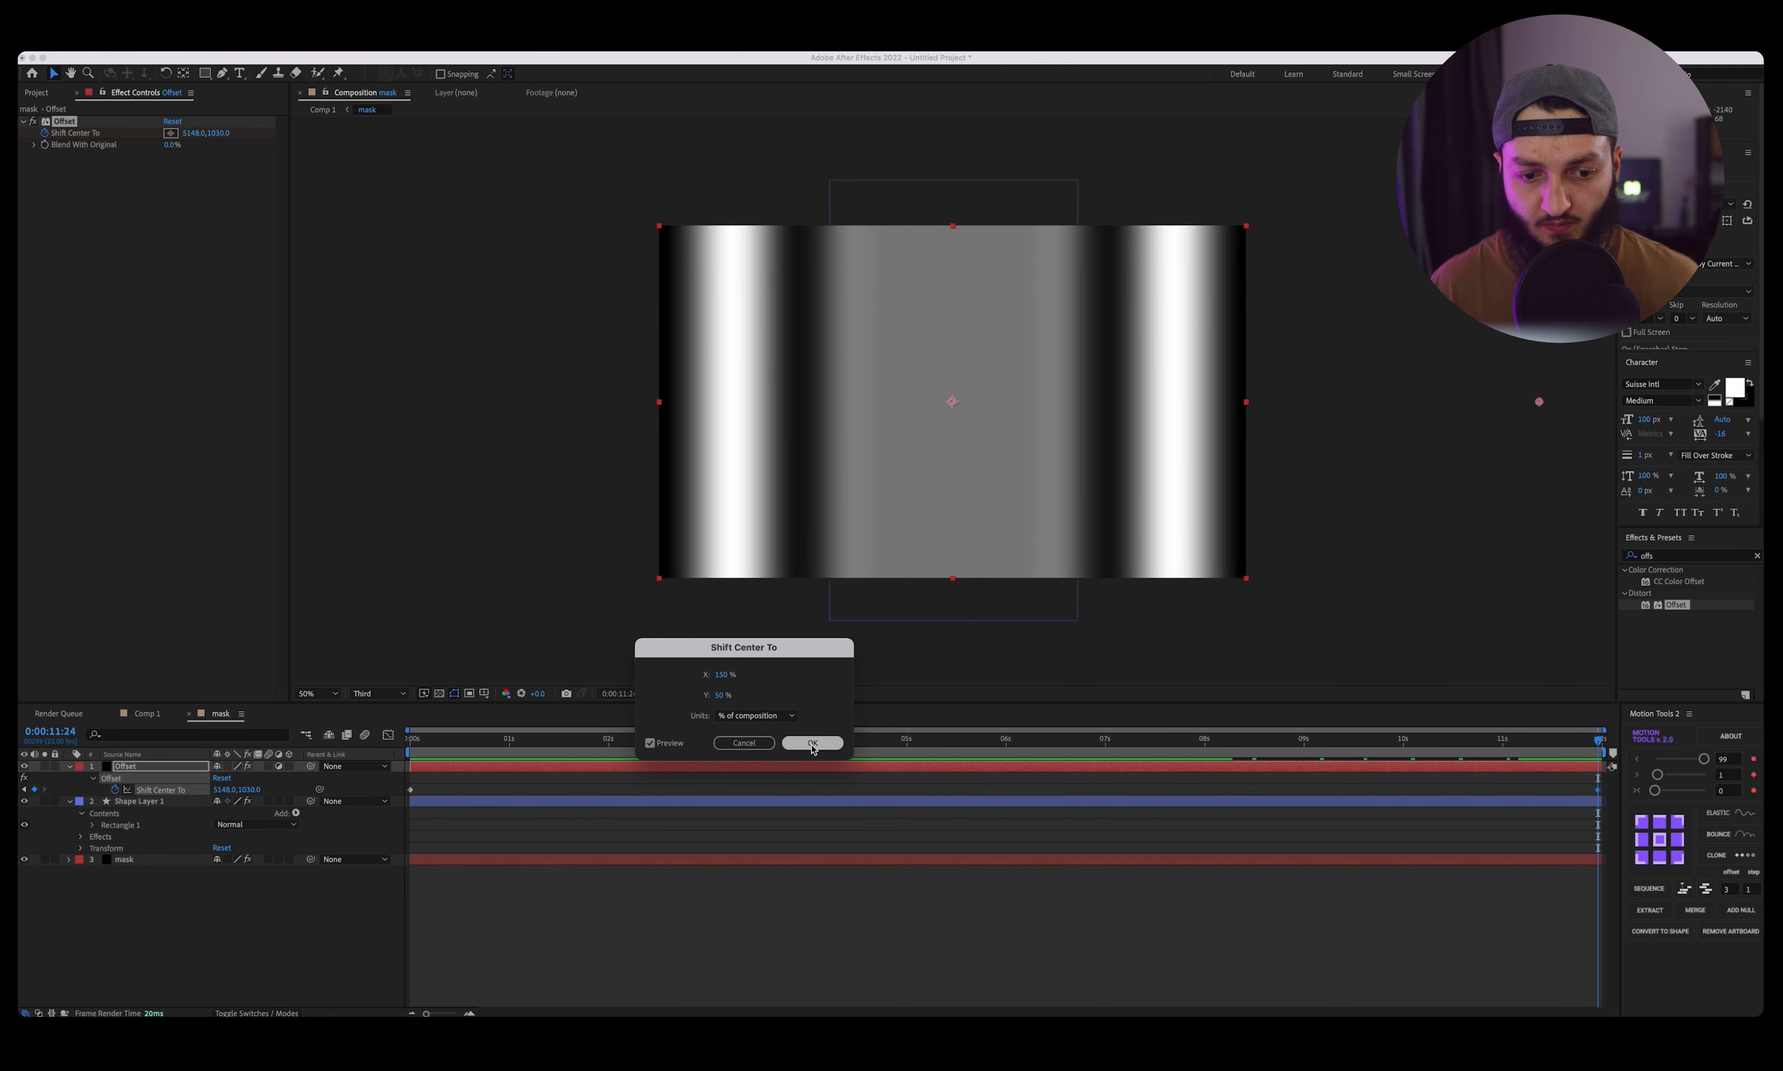
Play back the mask composition to check how the band motion loops from end to start.
key(Home)
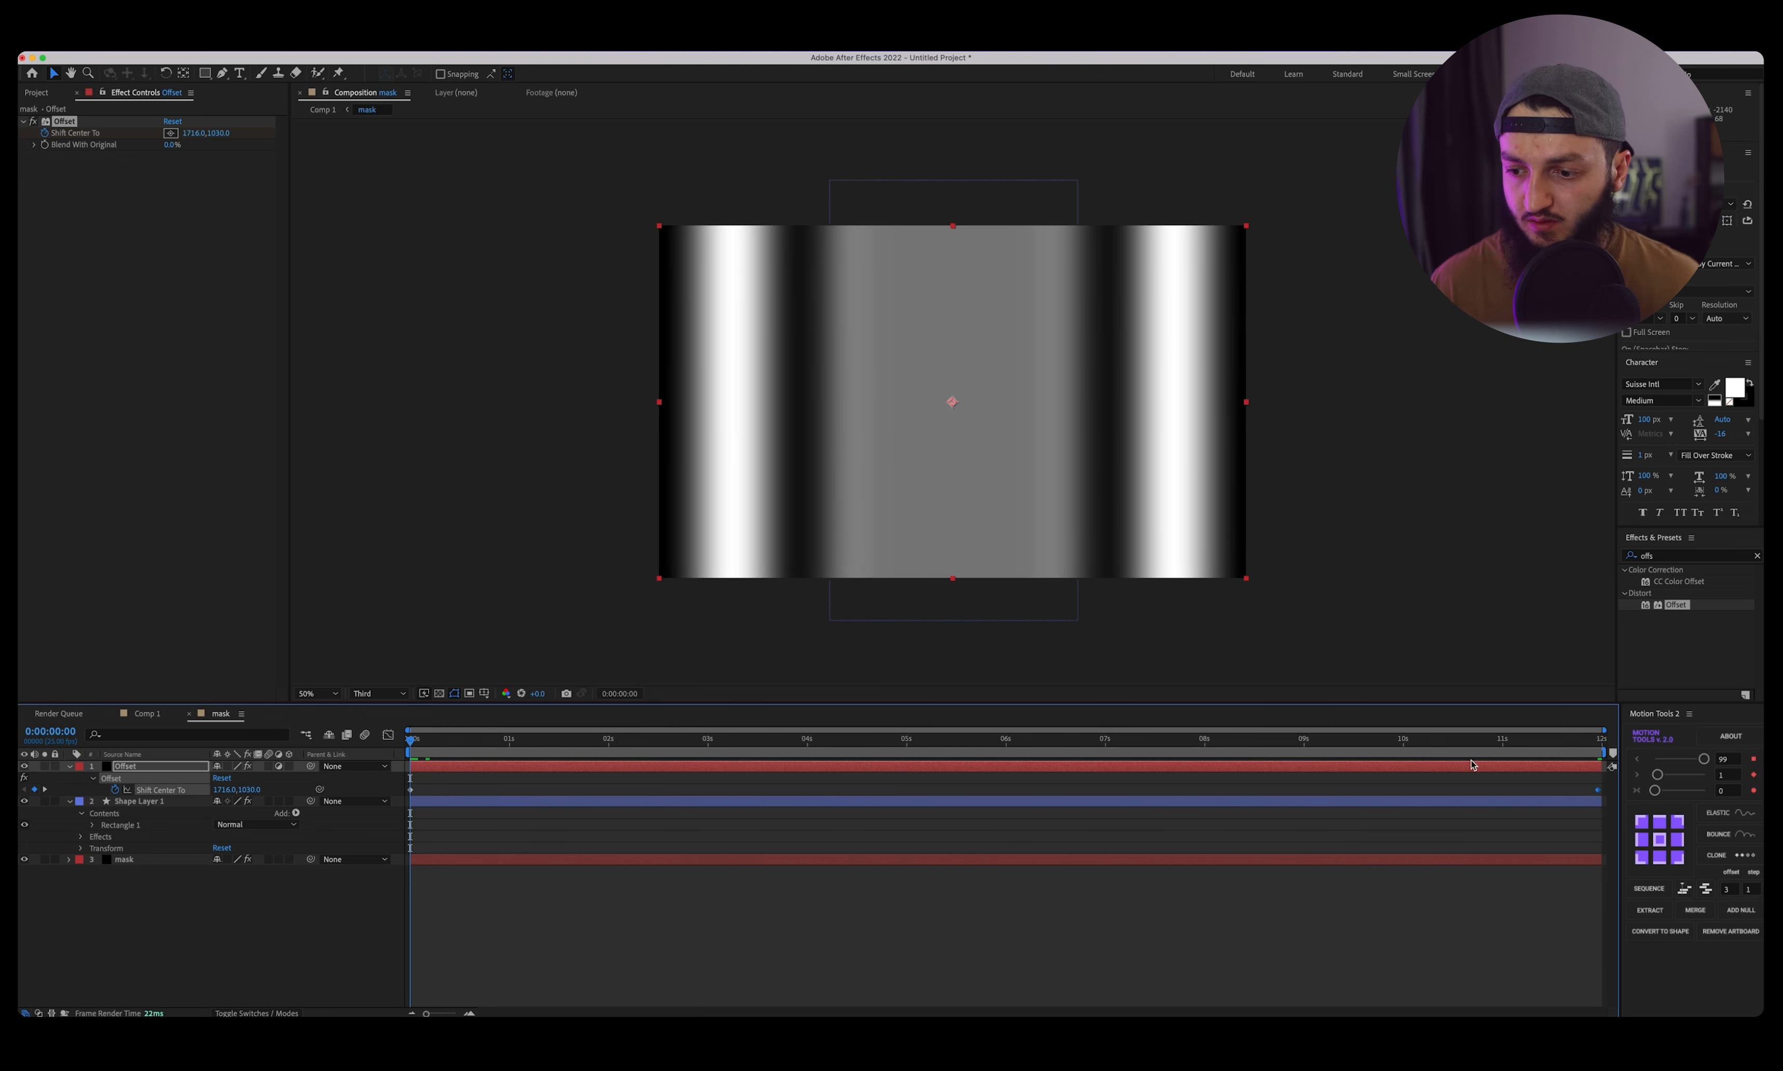
click(1503, 742)
key(space)
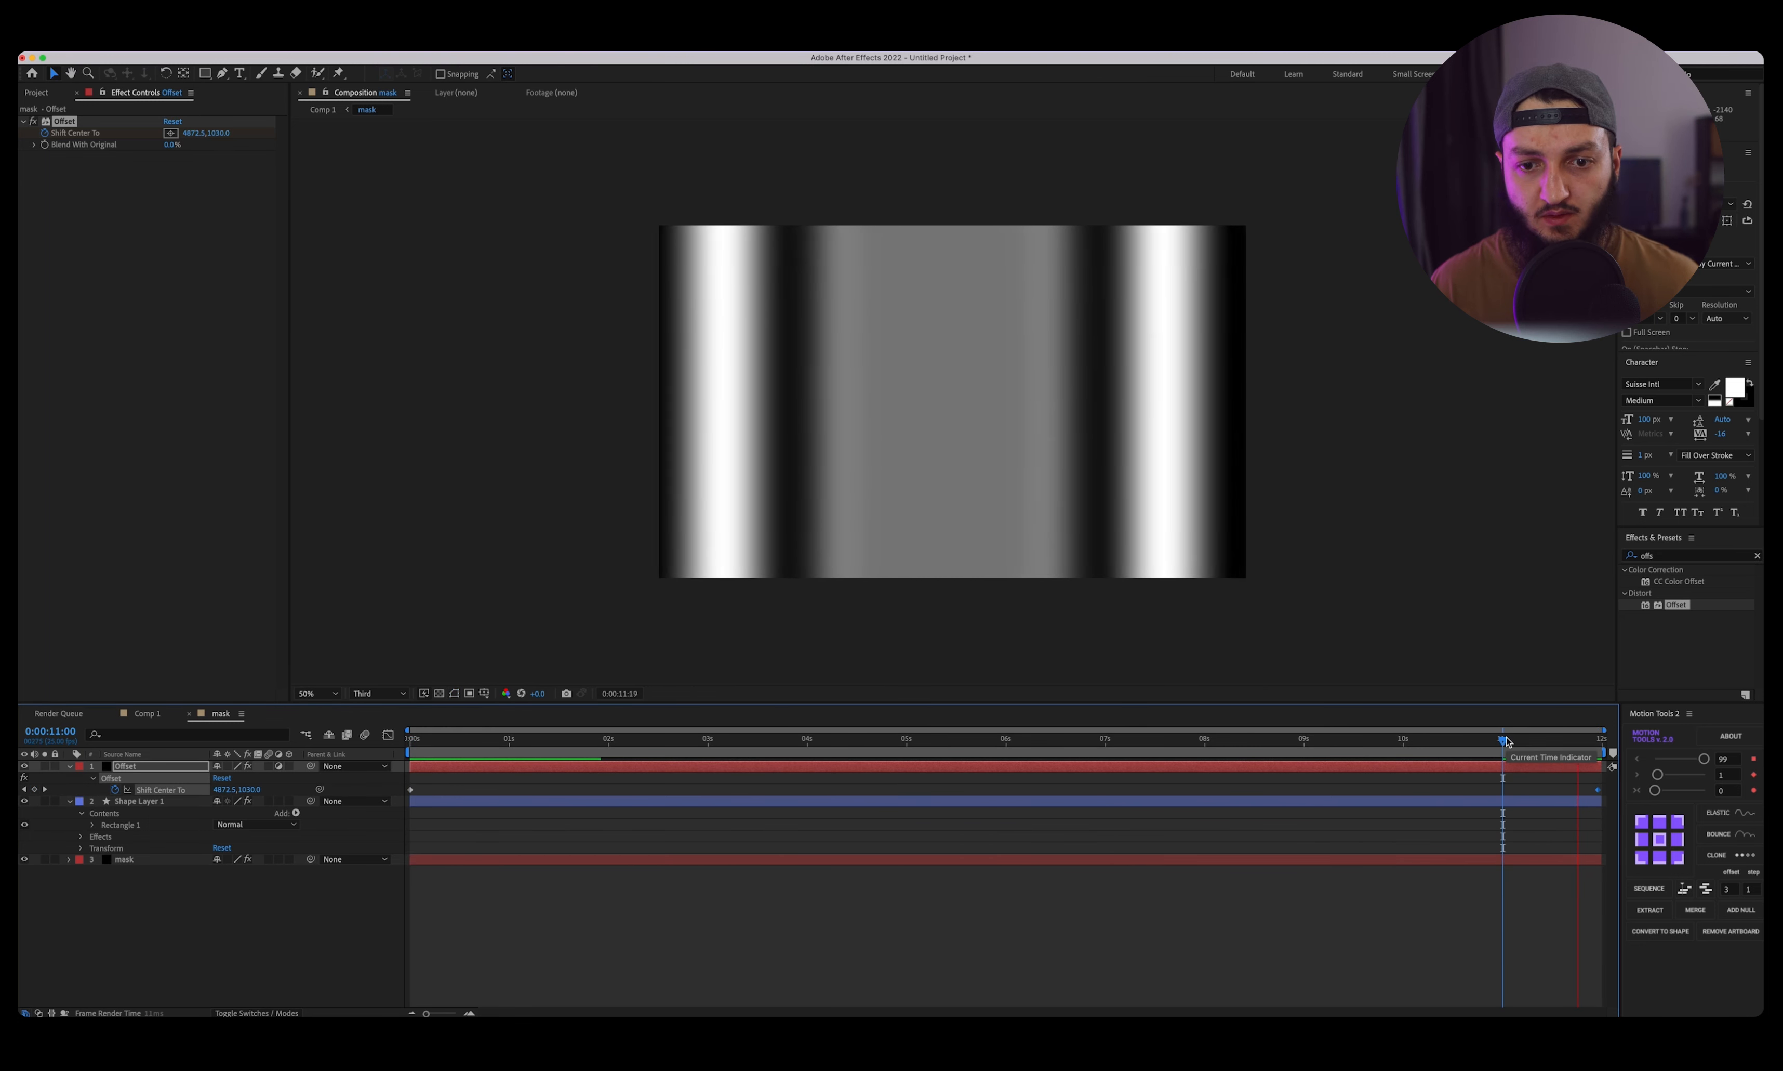
key(space)
Move the Offset layer's end Shift Center To keyframe one frame past 0:00:11:24, to the very end of the composition.
drag(1543, 743, 1601, 792)
click(1602, 788)
click(1599, 791)
Play back the mask composition's loop point and scrub through Comp 1 to review the circle's displacement.
click(1599, 748)
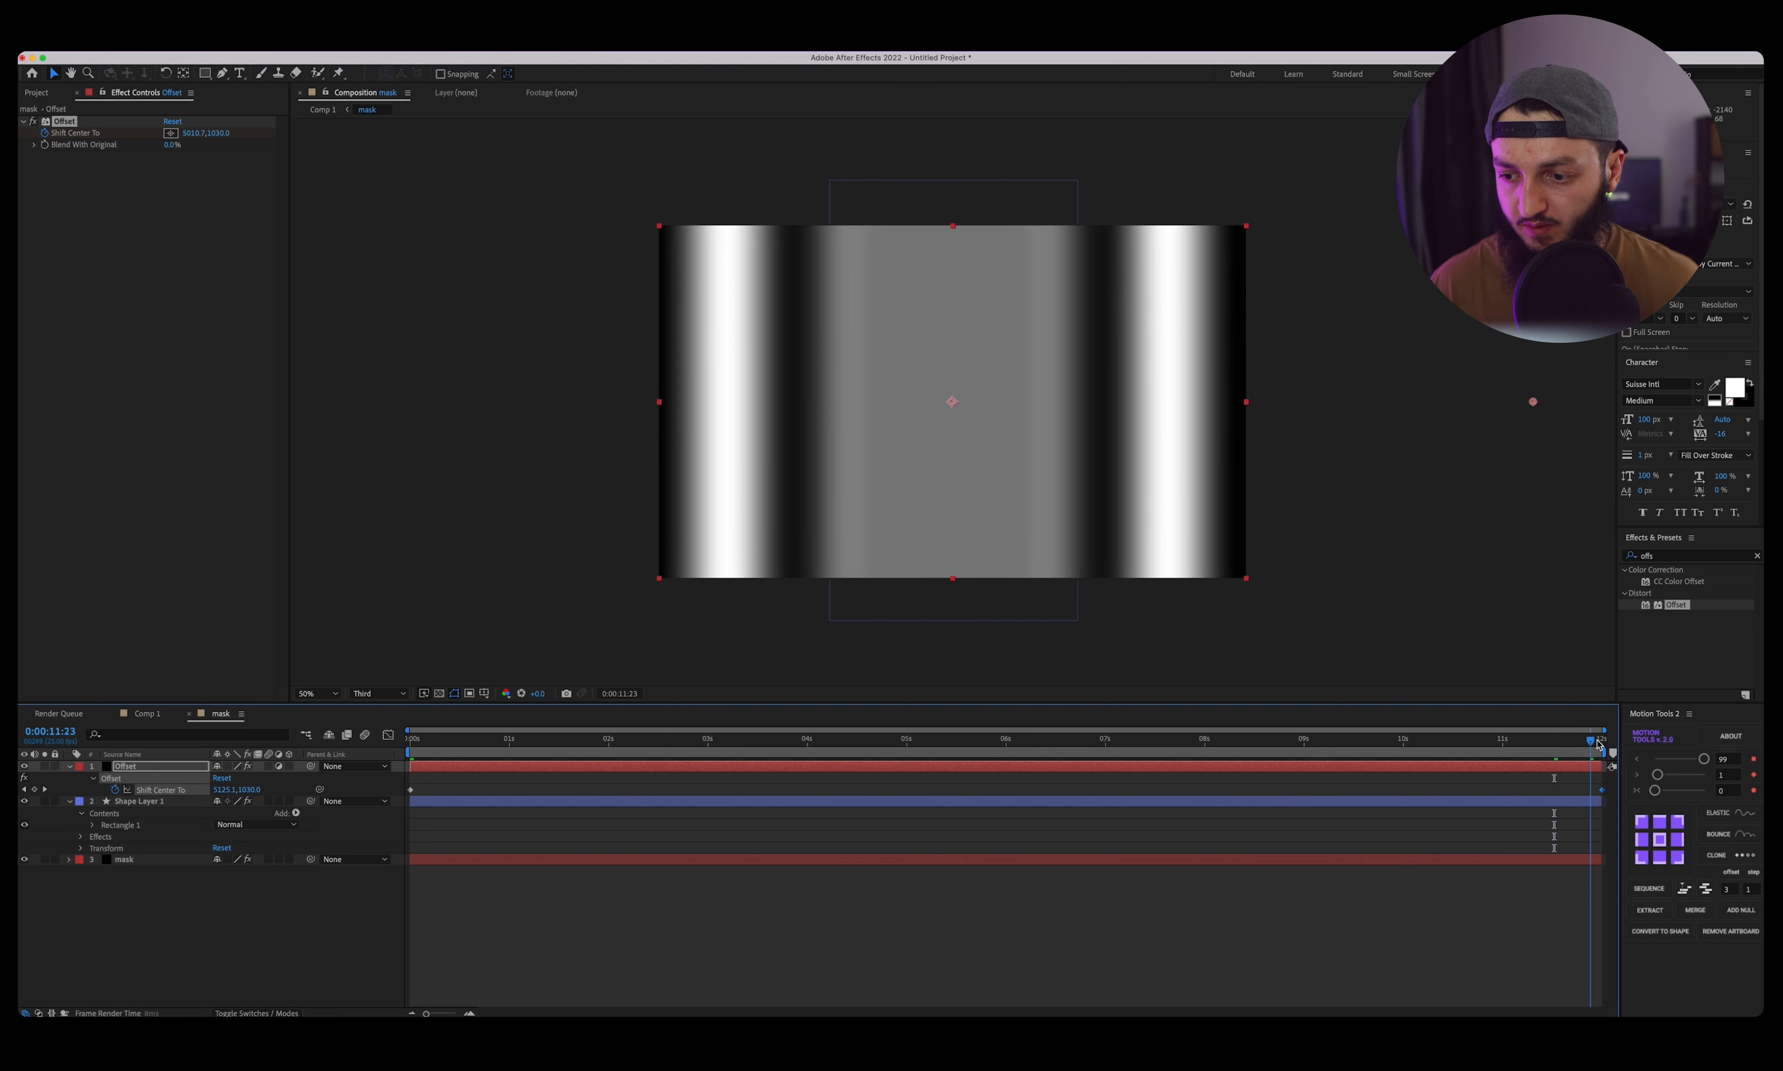
drag(1604, 741, 1520, 742)
key(space)
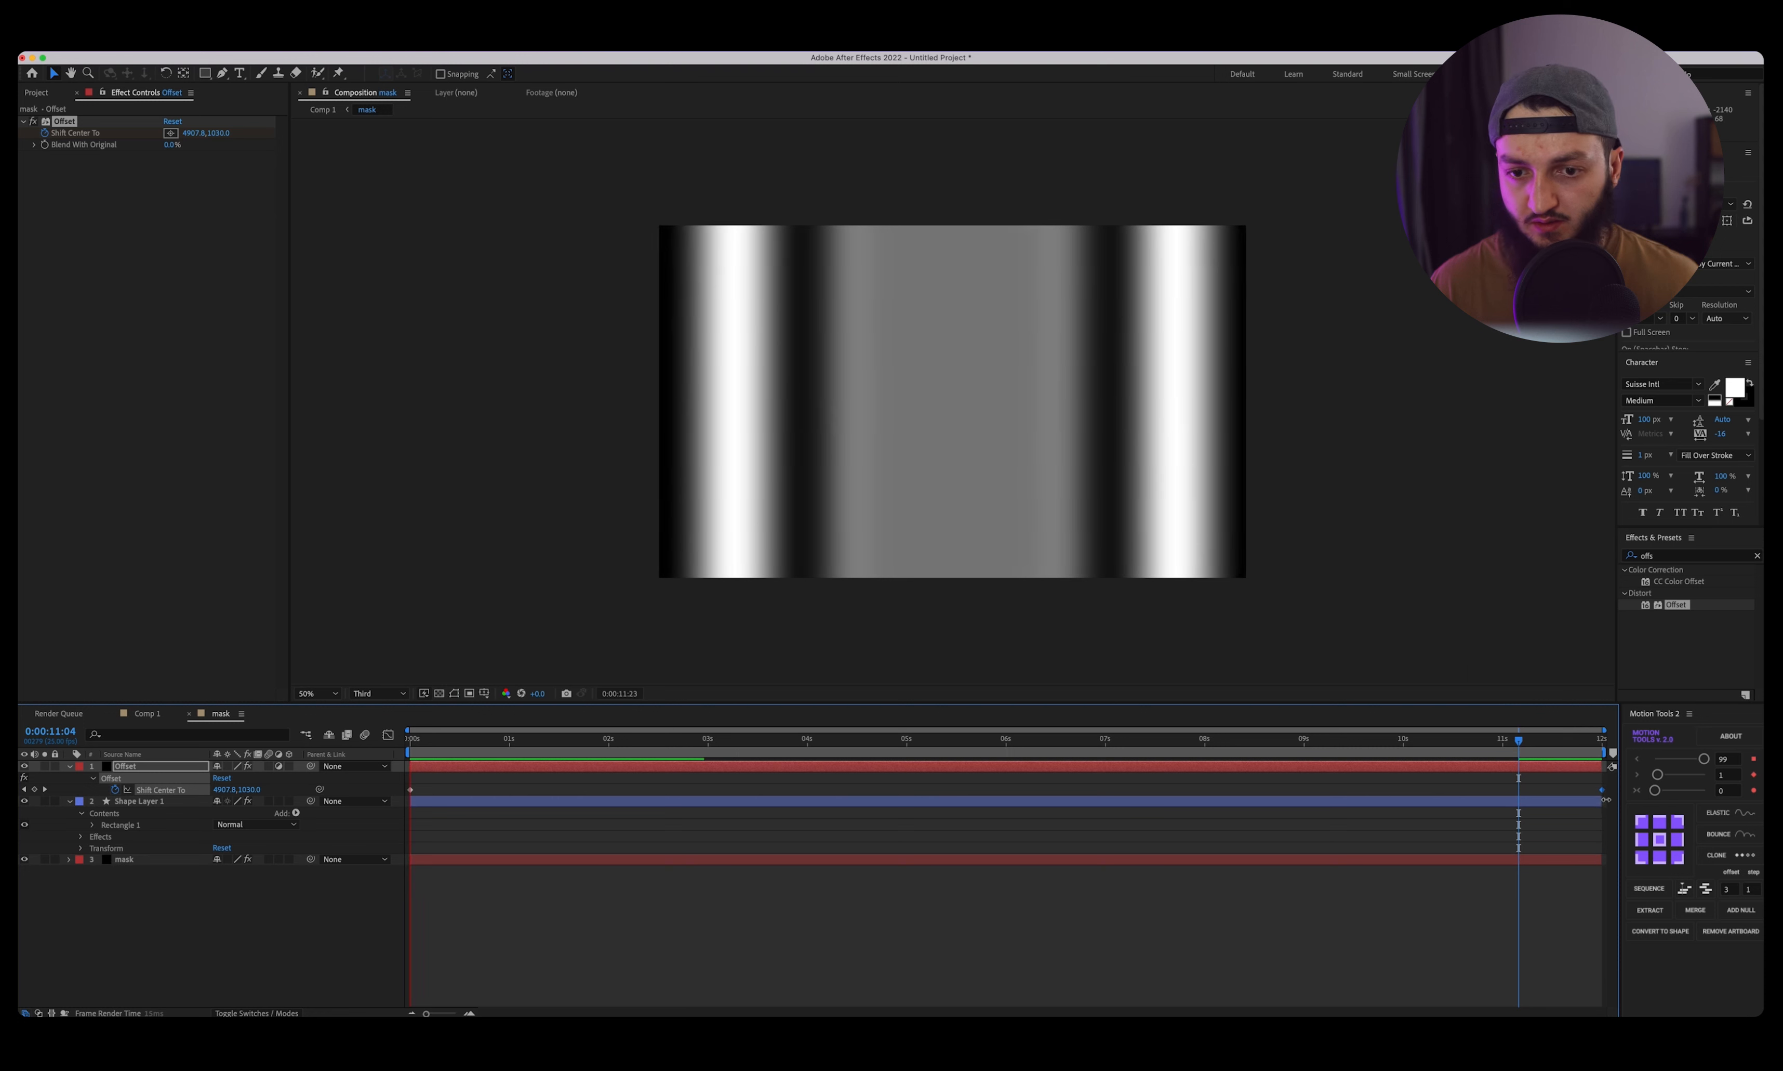
key(space)
drag(547, 743, 760, 745)
click(144, 714)
drag(551, 743, 672, 744)
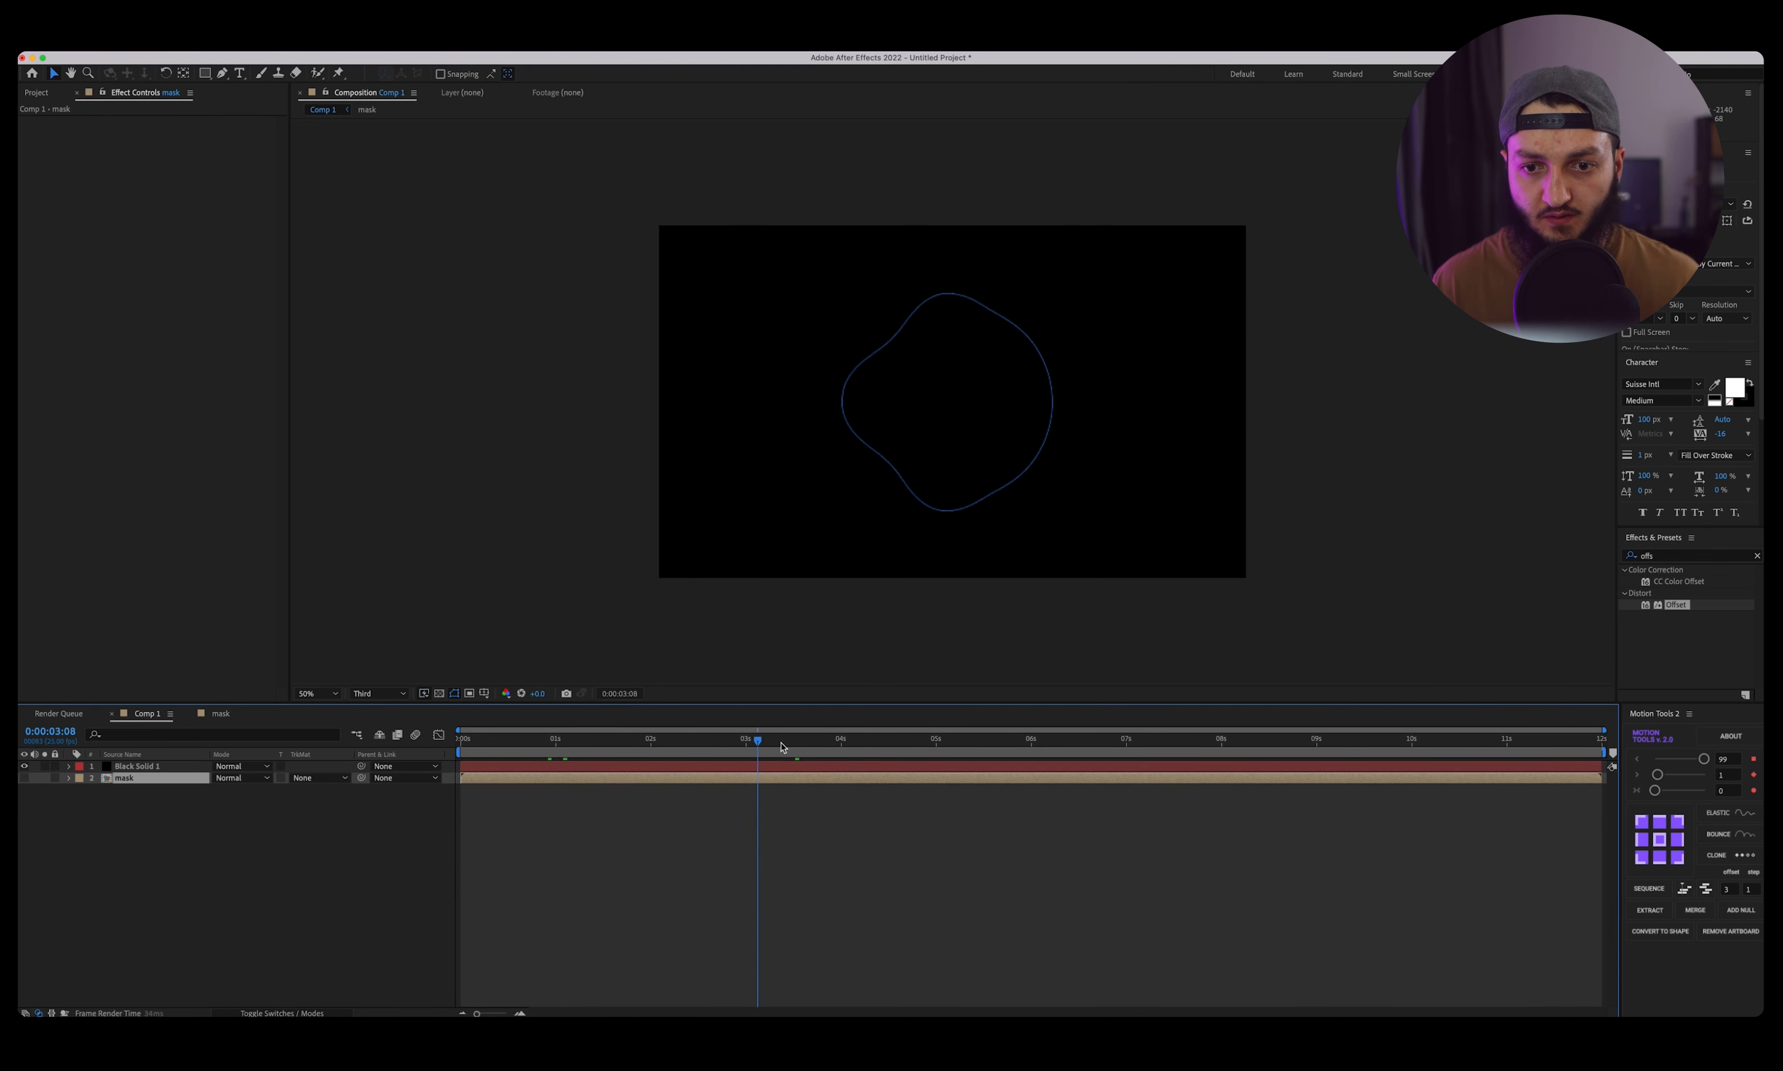
click(211, 714)
drag(810, 751, 490, 753)
Add a keyframe for Colorama's Phase Shift on the mask layer at 0:00:00:00 and reveal it in the timeline.
click(132, 802)
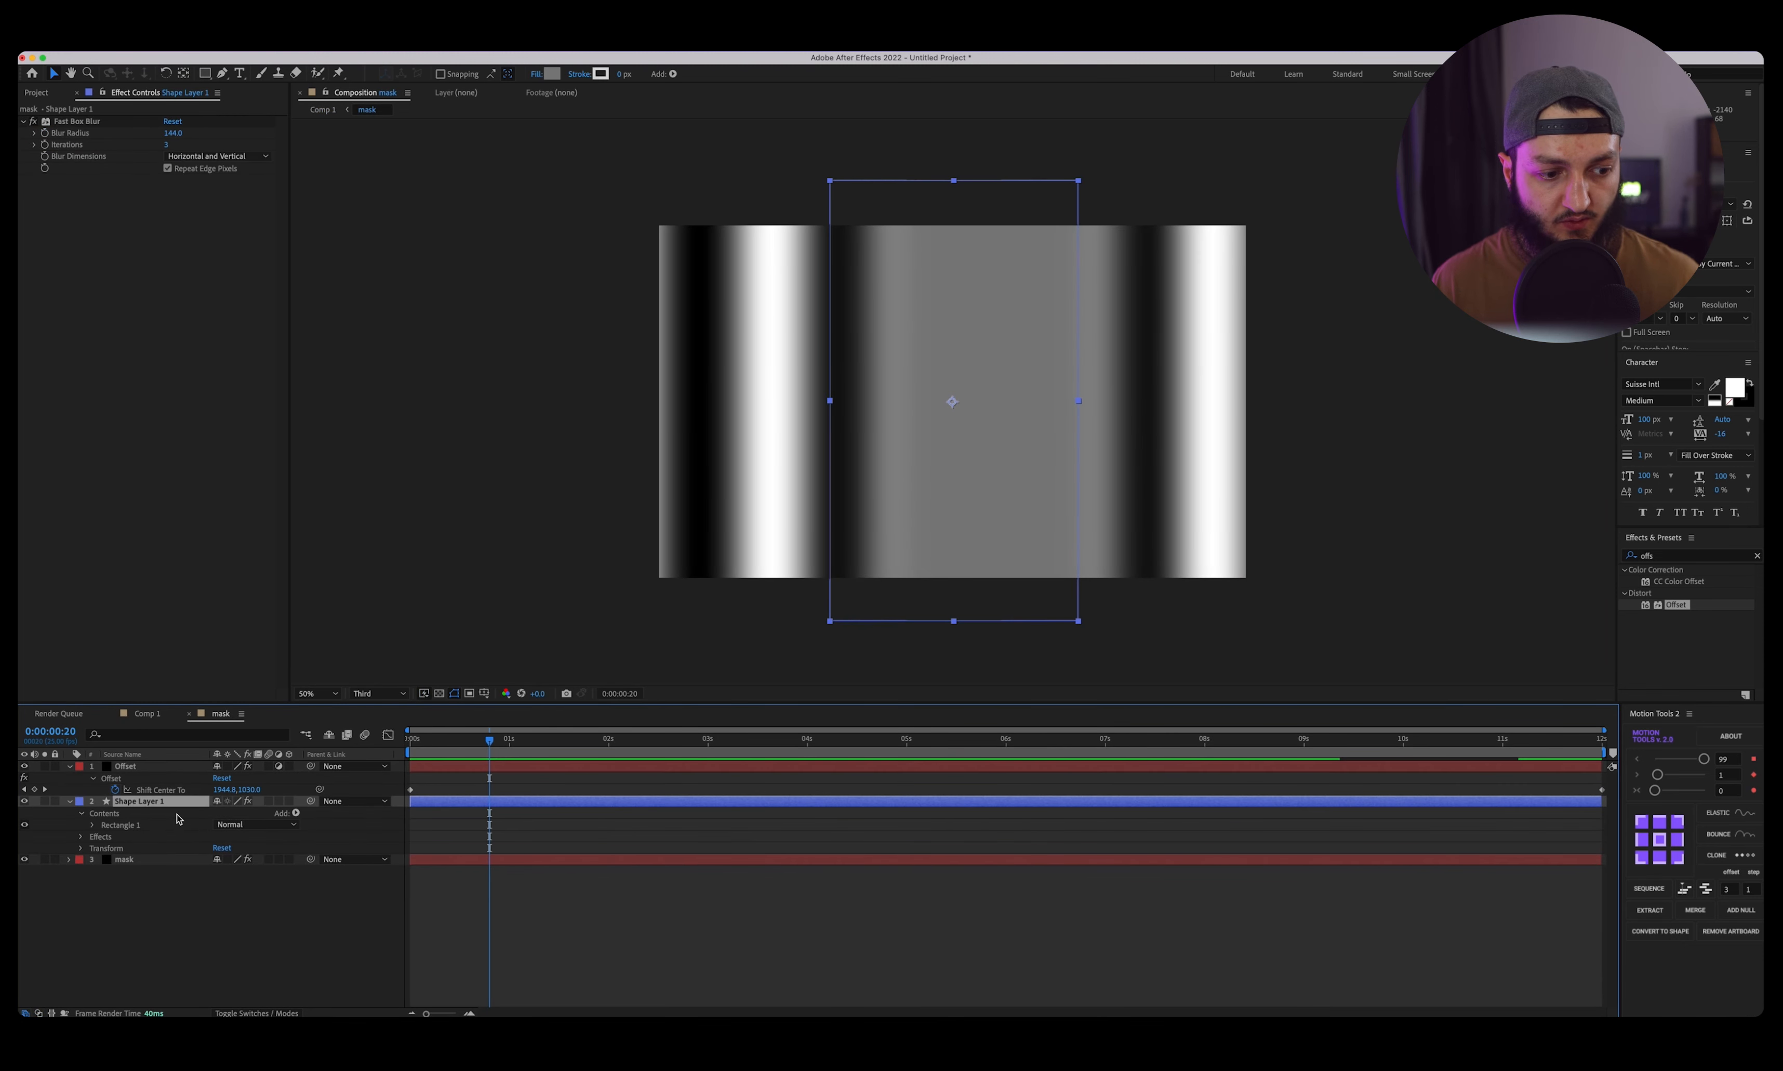
click(132, 860)
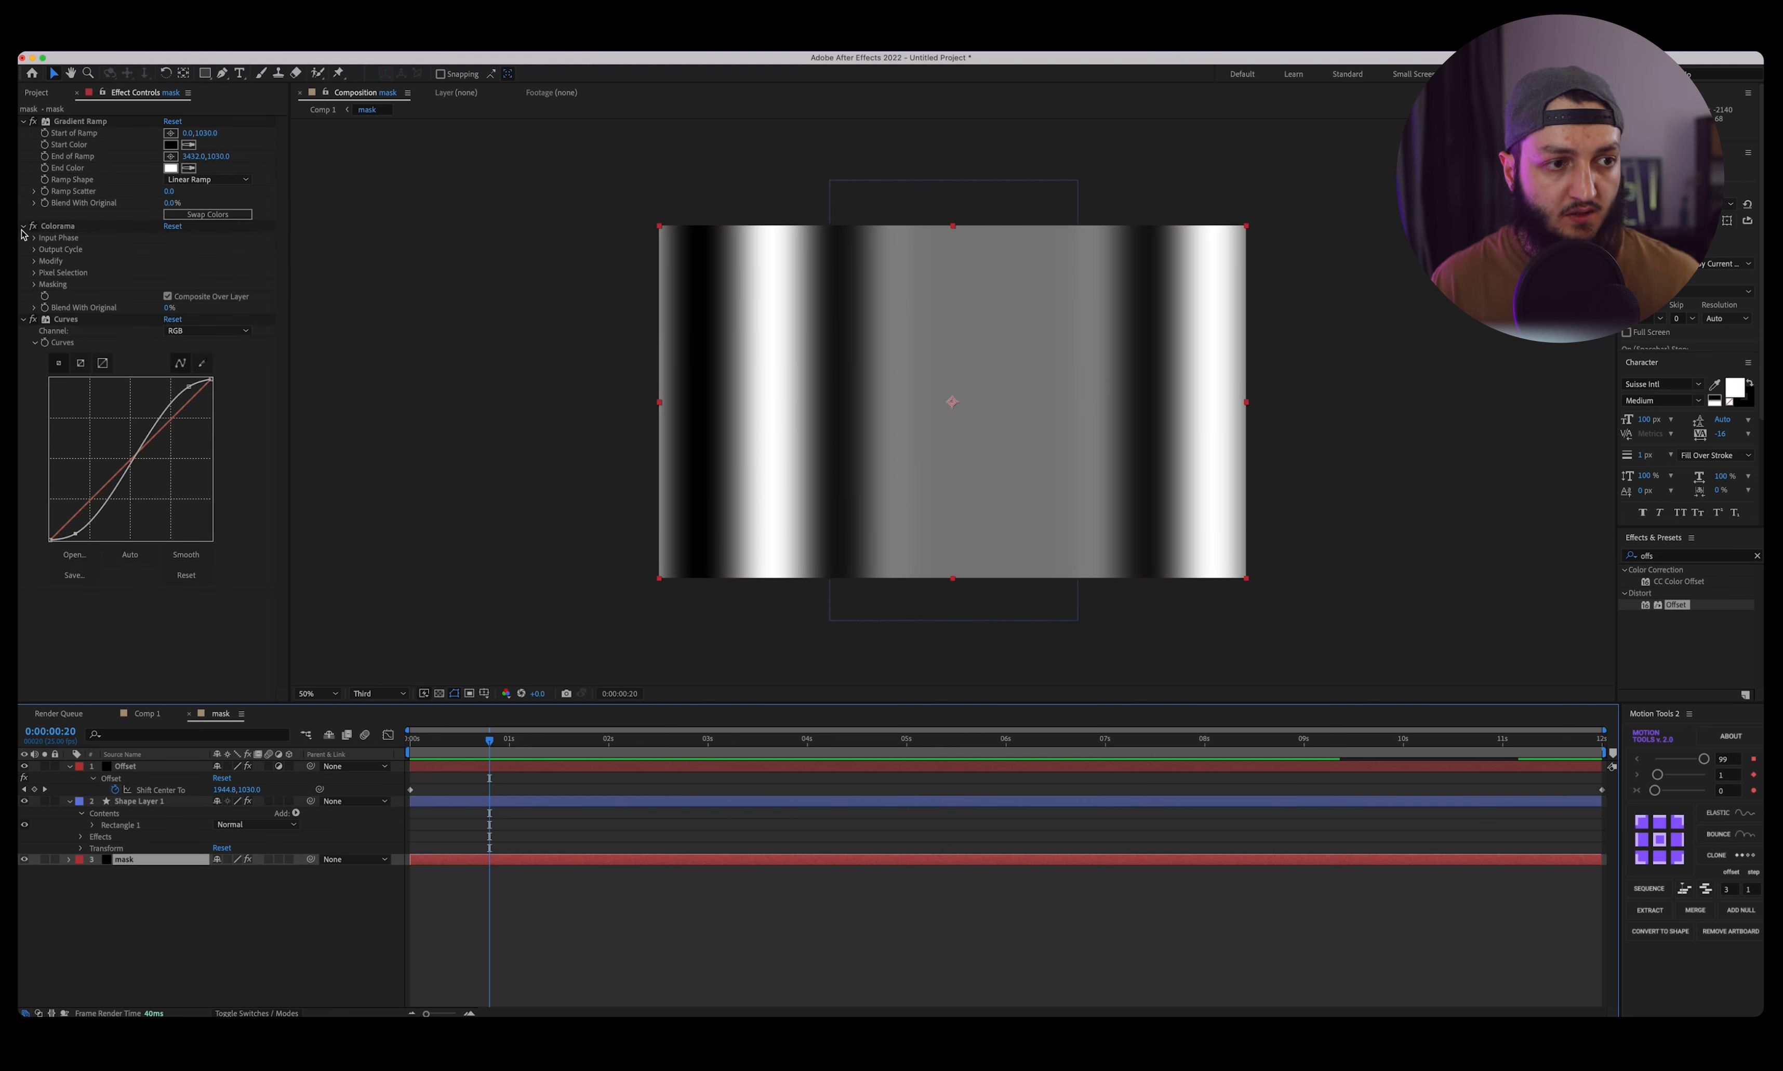
click(35, 239)
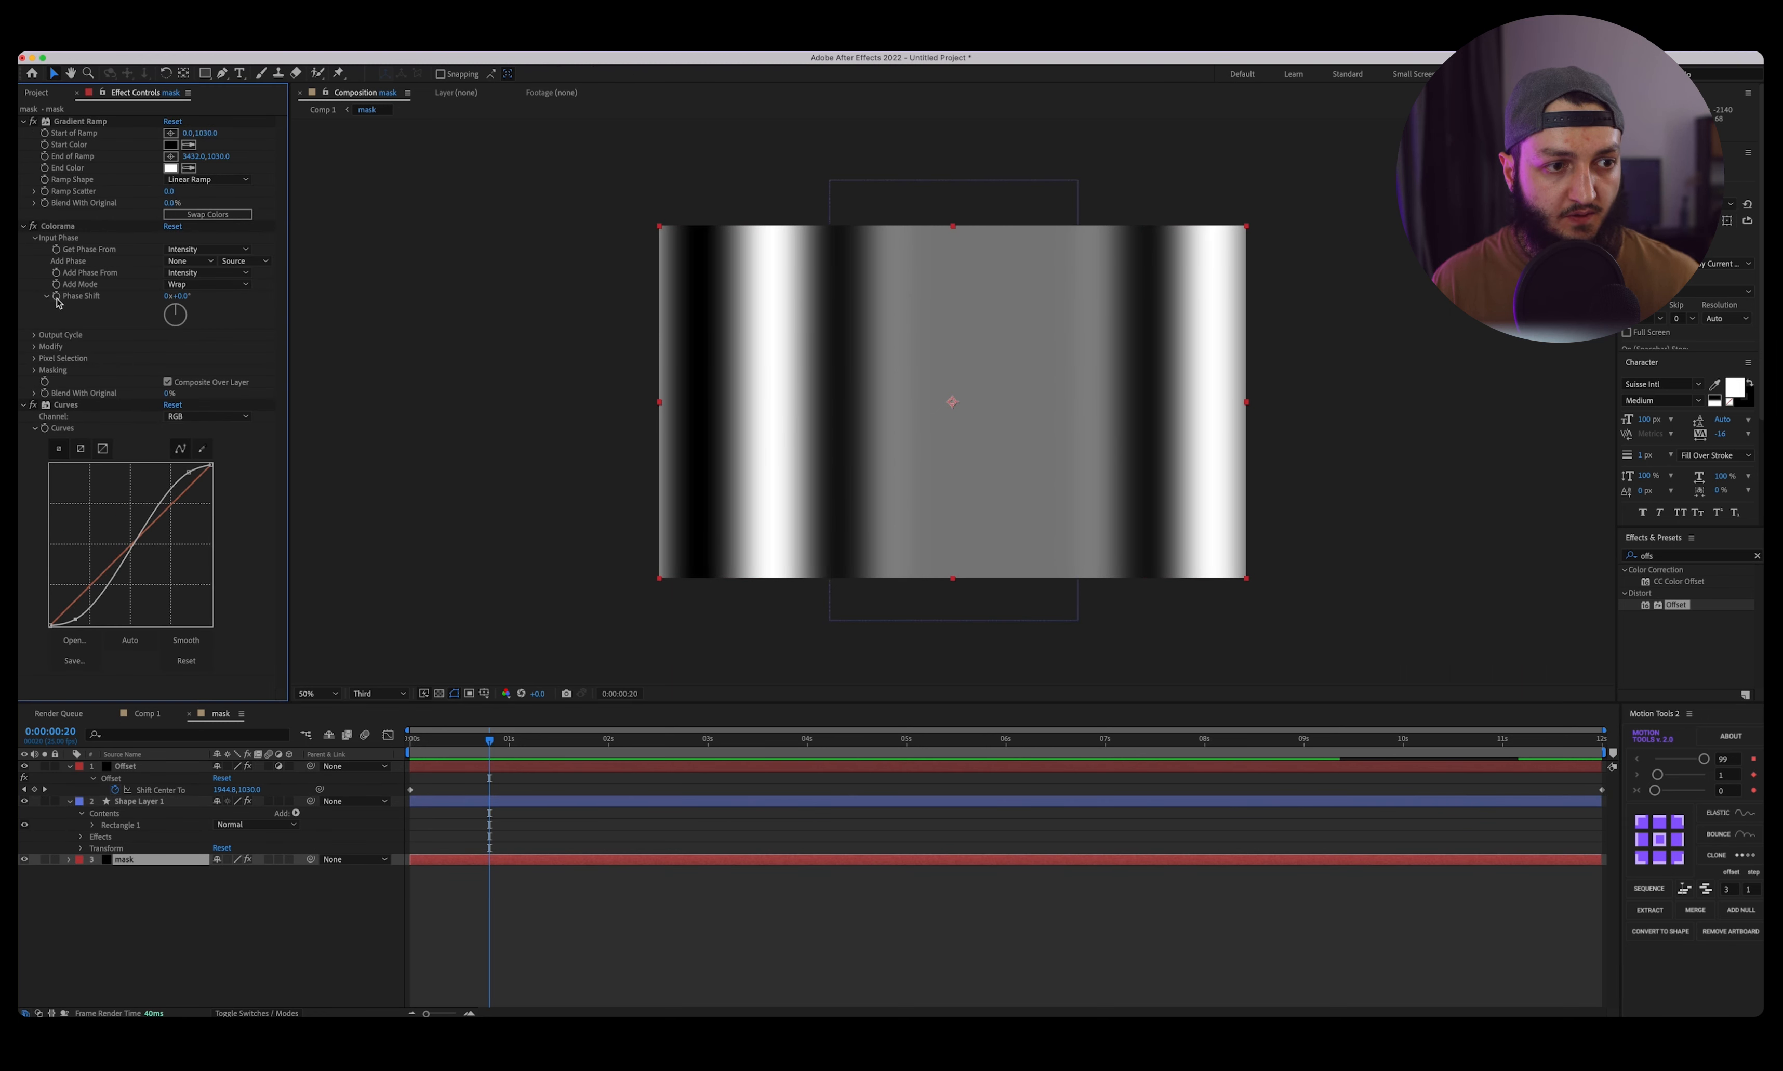
key(Home)
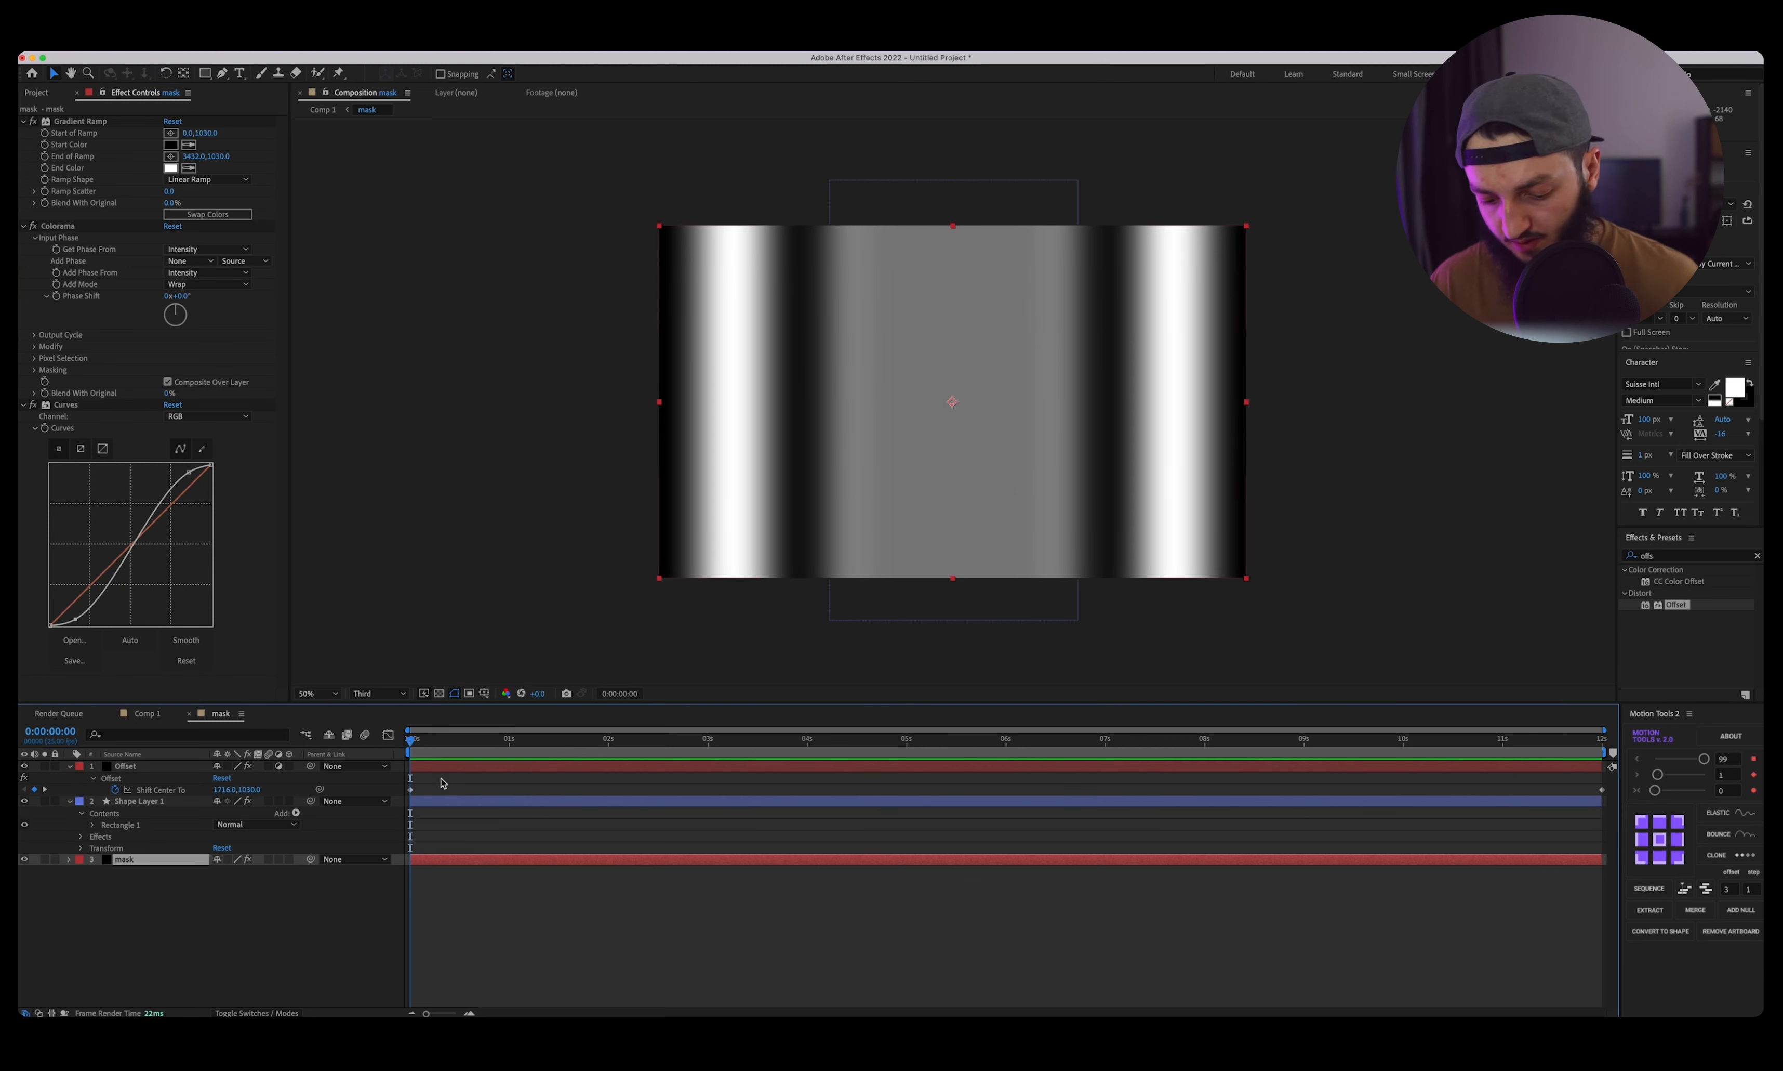
click(57, 297)
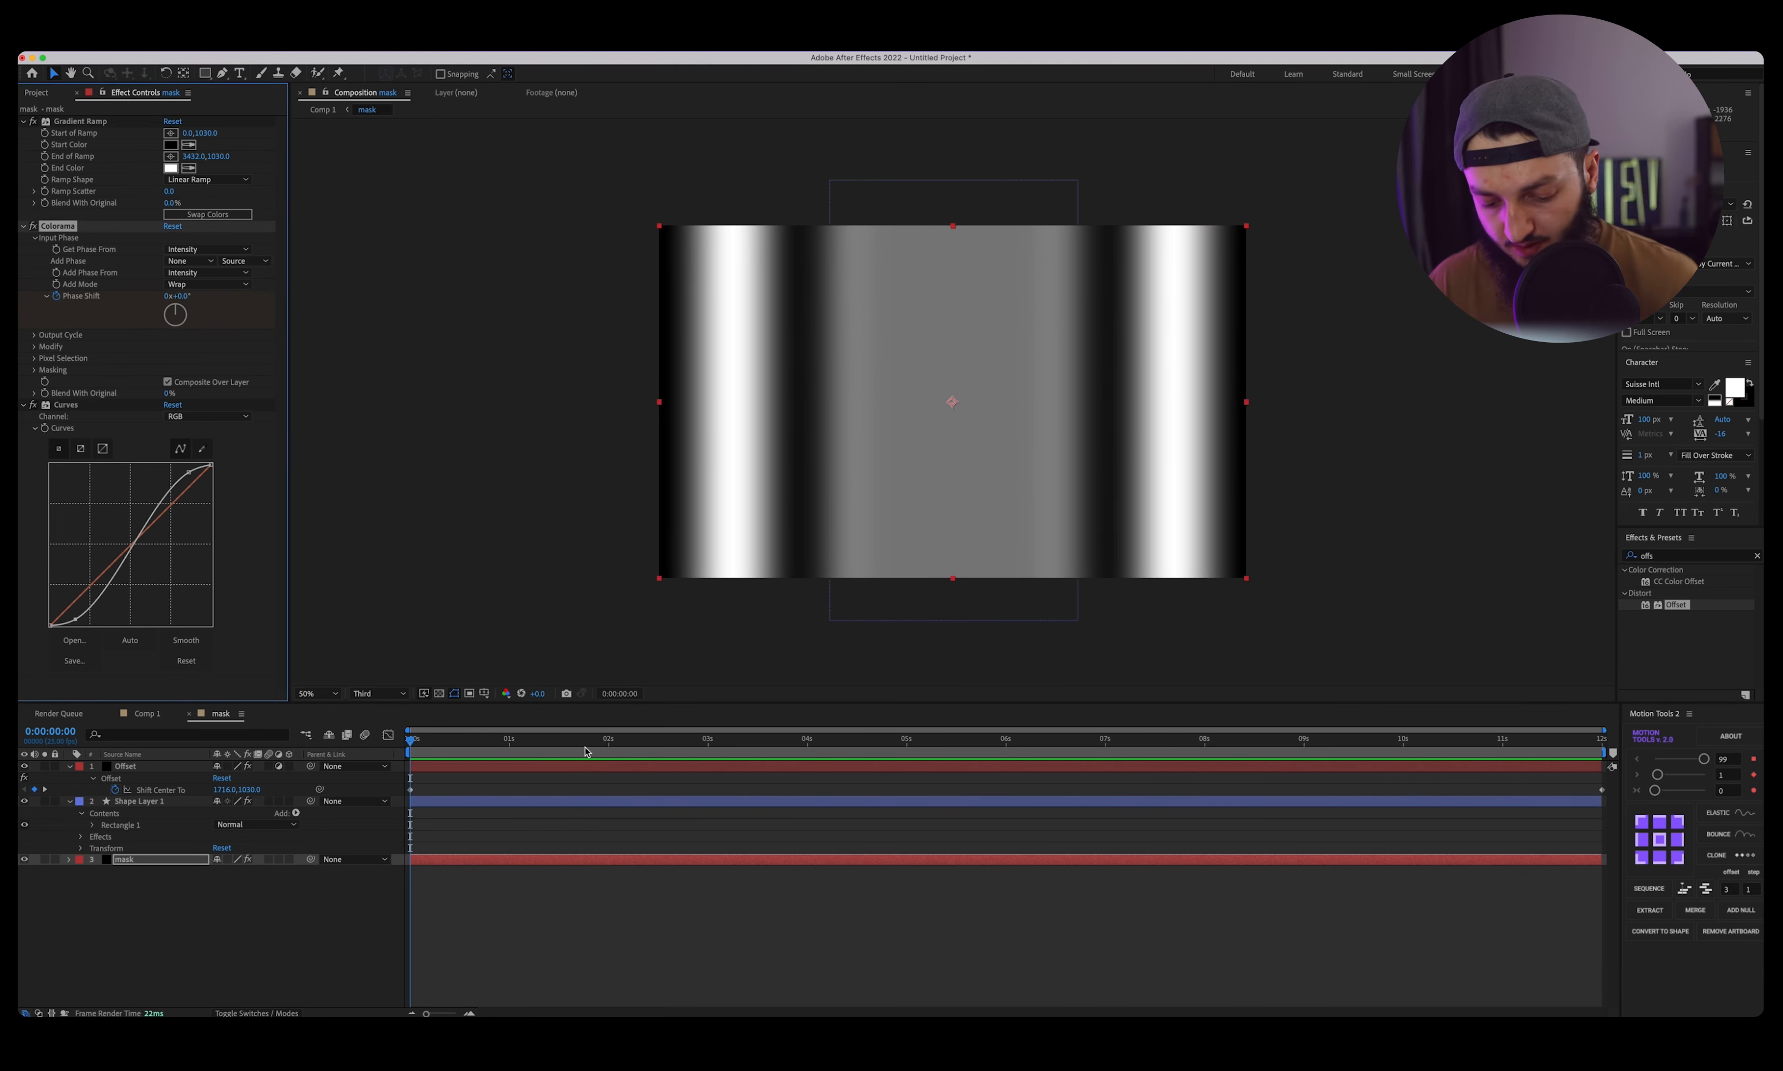
key(u)
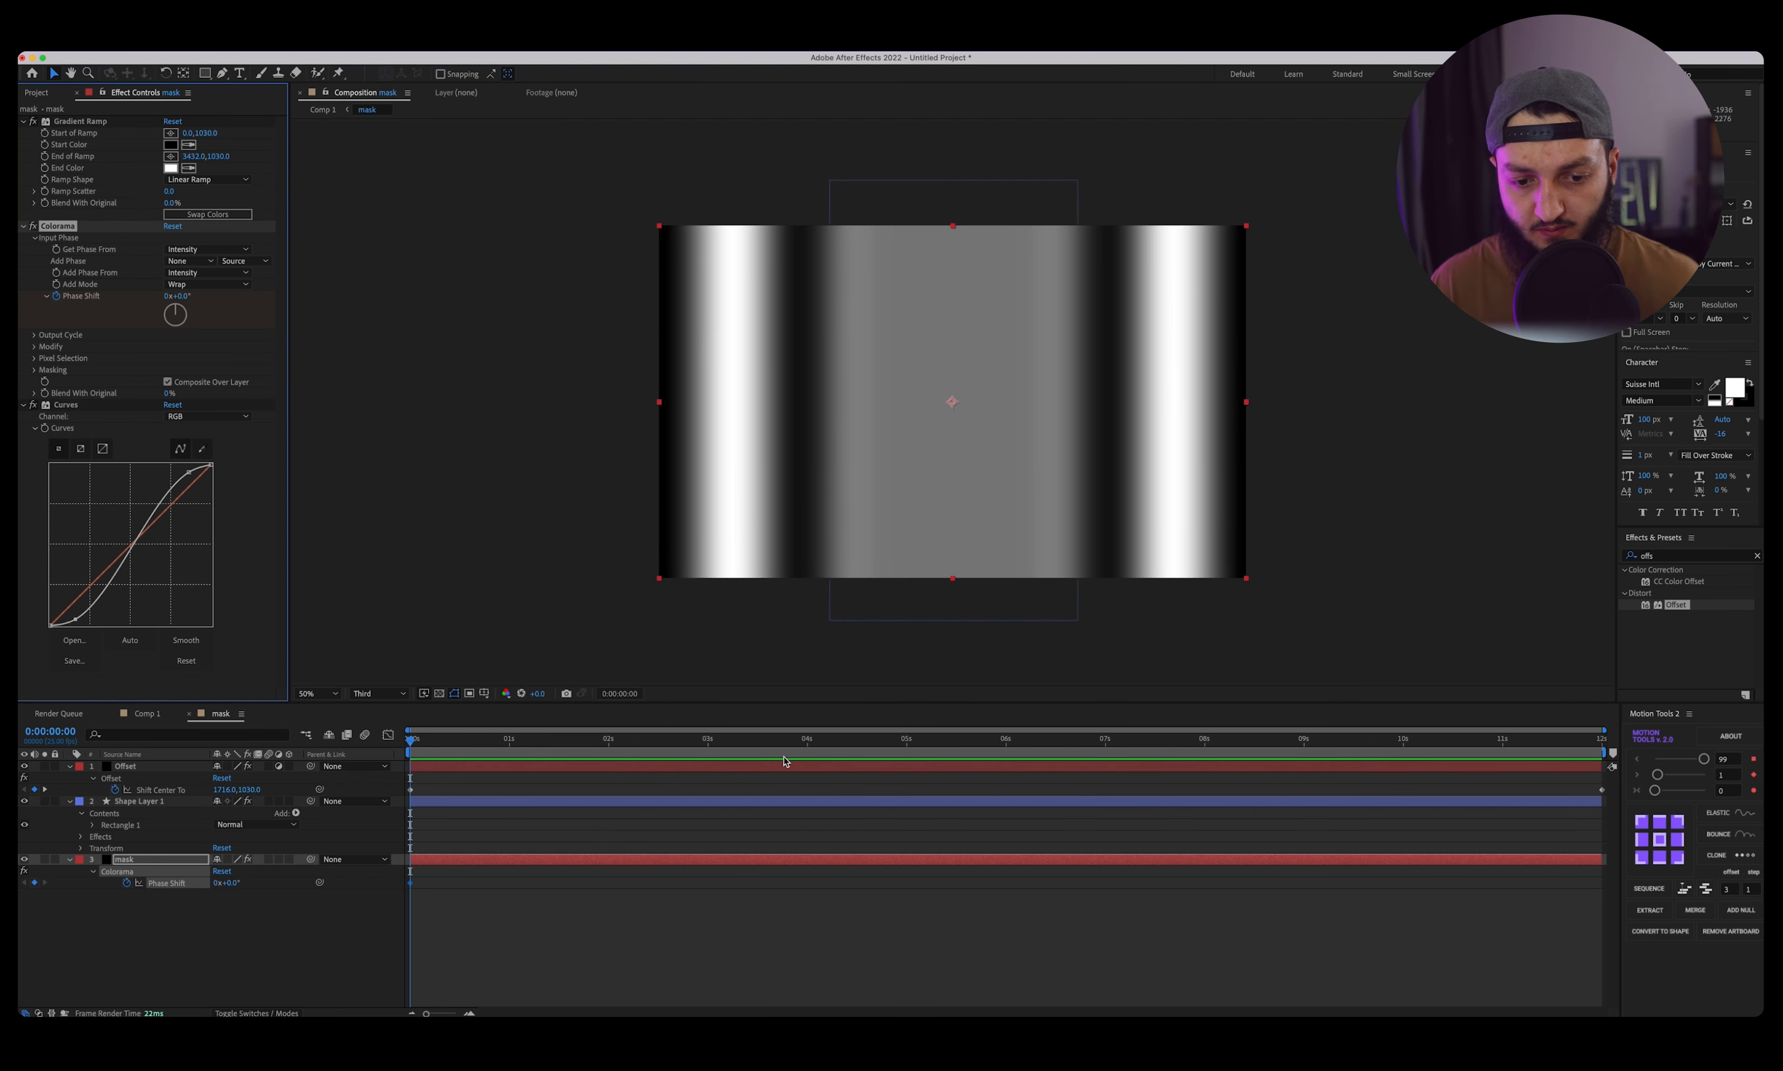
At 0:00:11:24, set the mask layer's Colorama Phase Shift to 3x+0.0°.
click(1345, 739)
drag(1345, 740, 1734, 749)
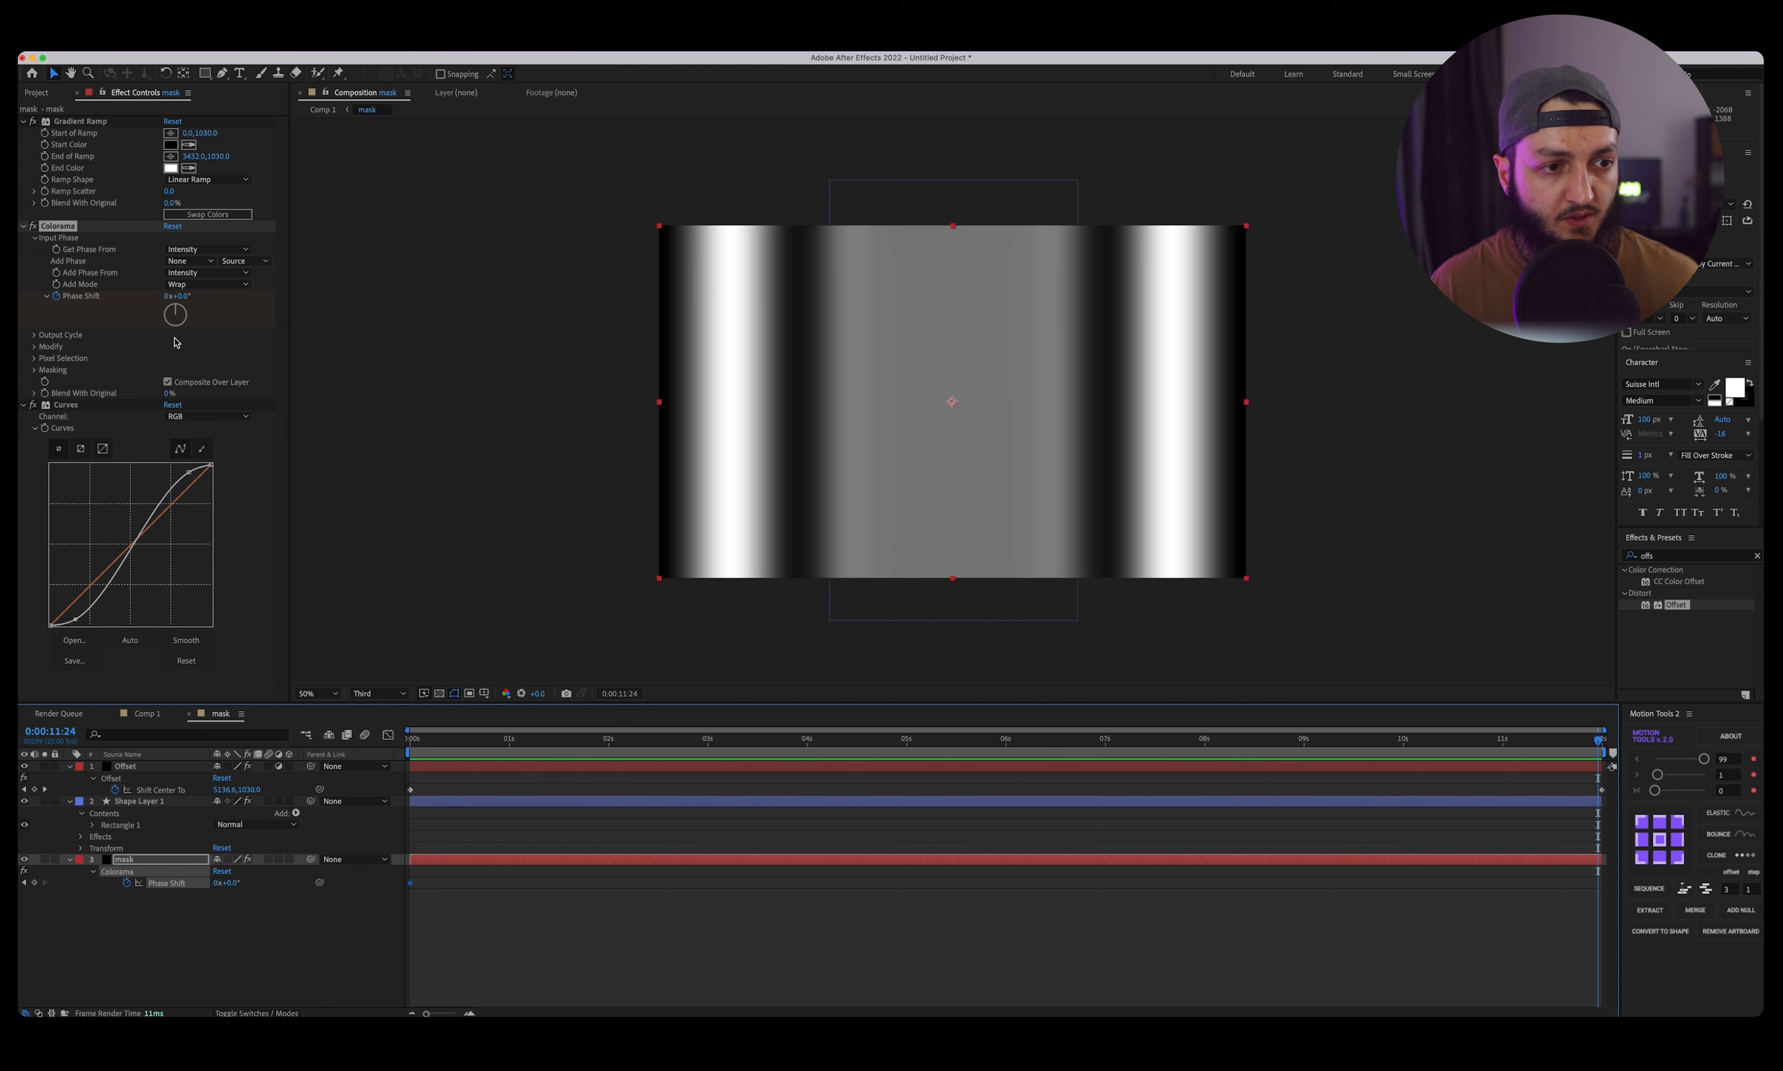
click(168, 296)
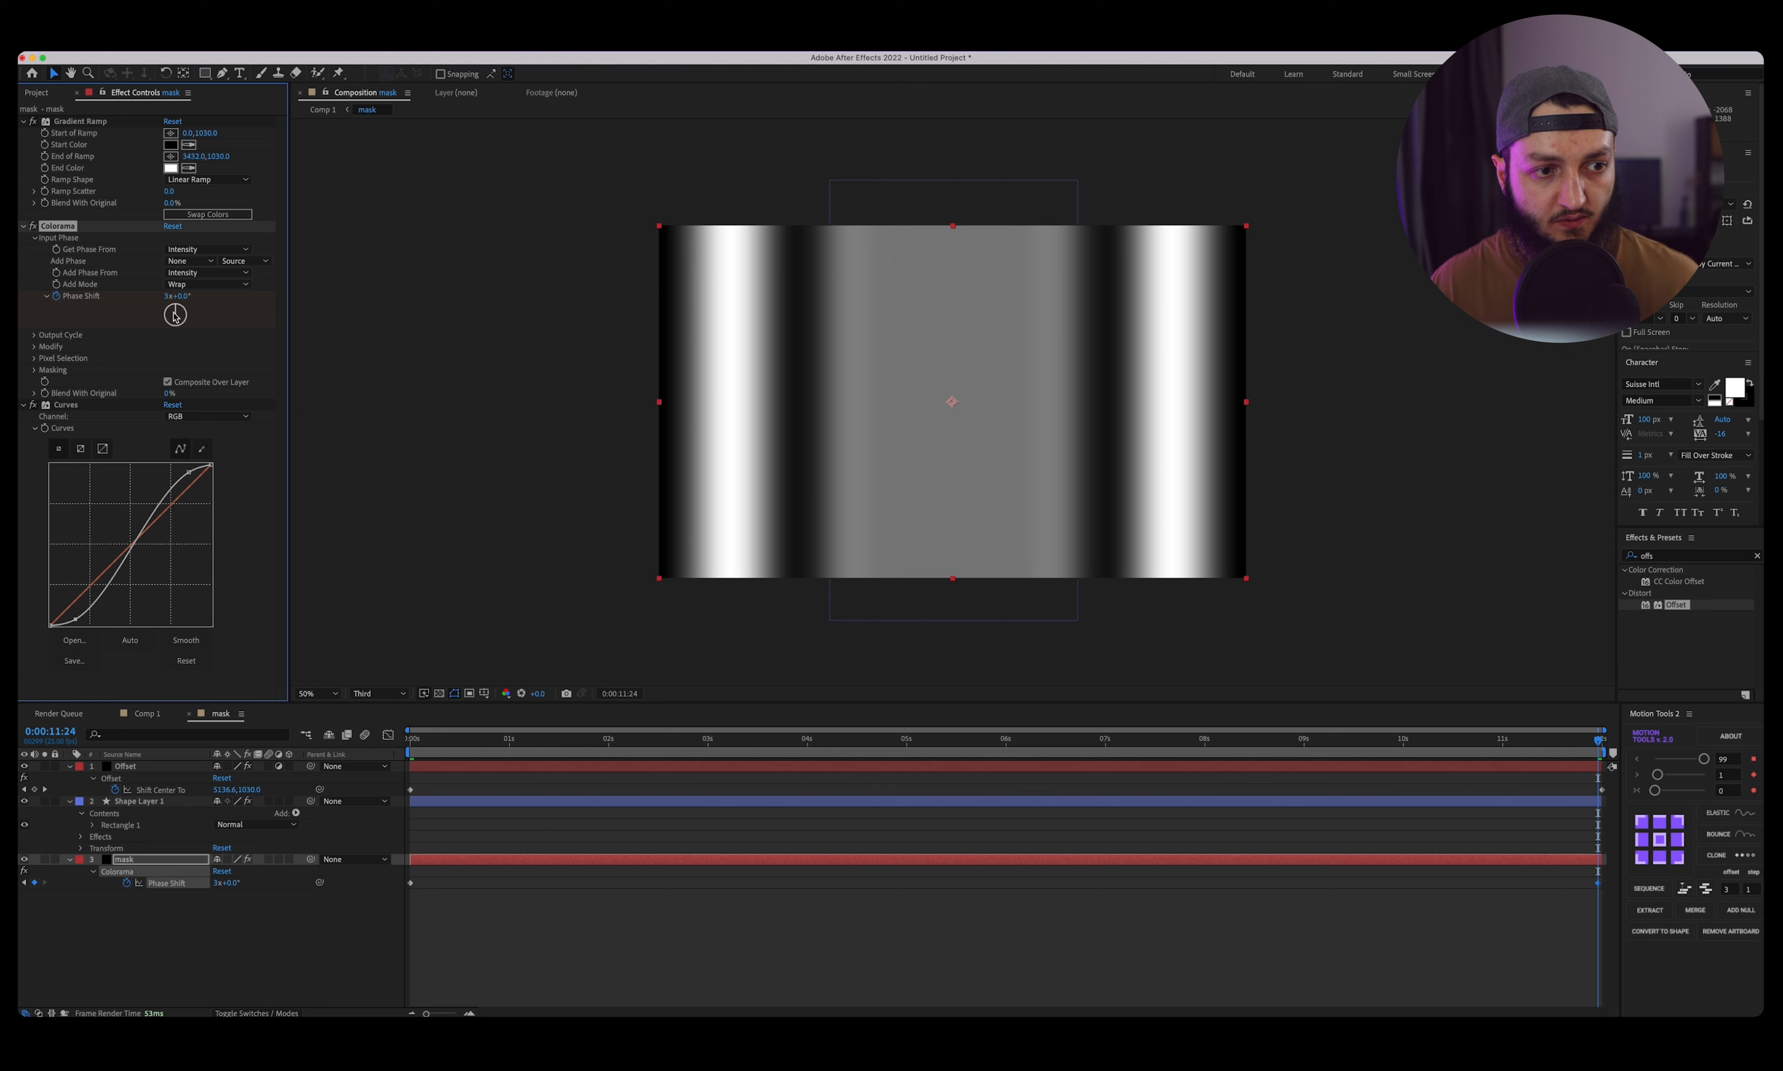
Play back the mask composition and Comp 1 to review the phase-shifted waves on the circle.
key(space)
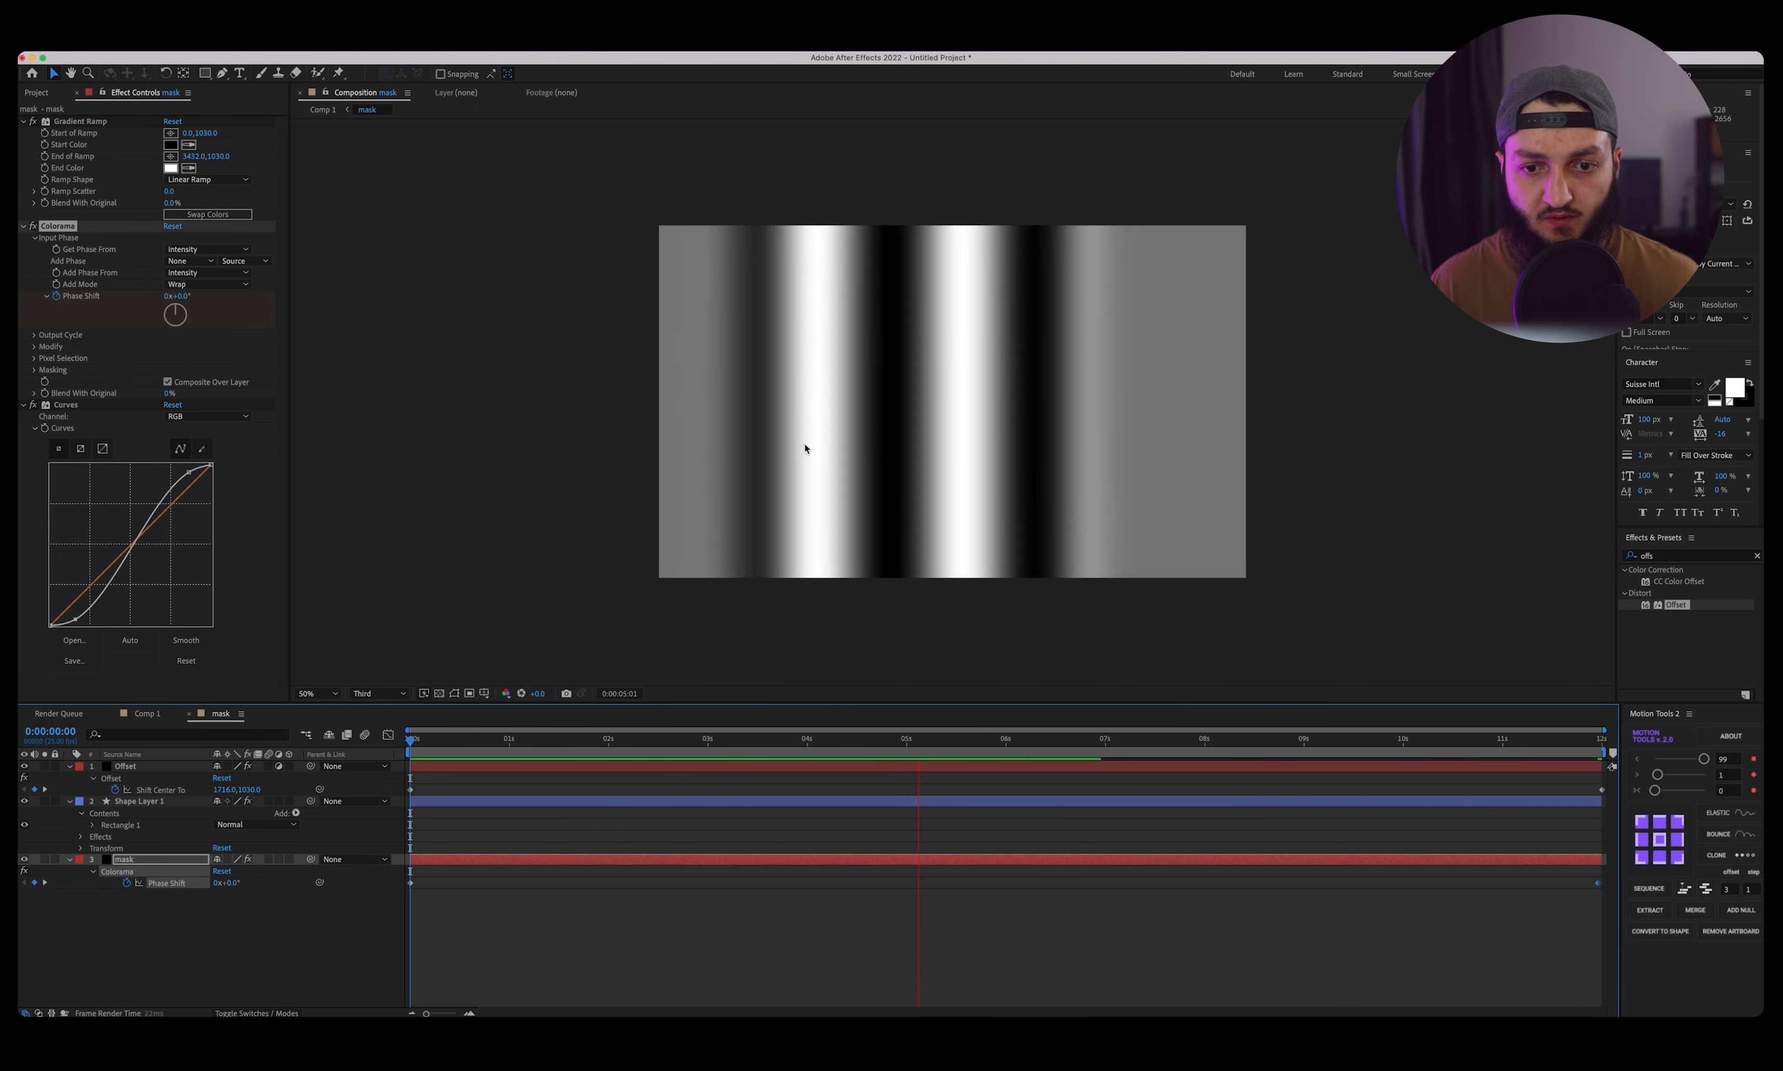
key(space)
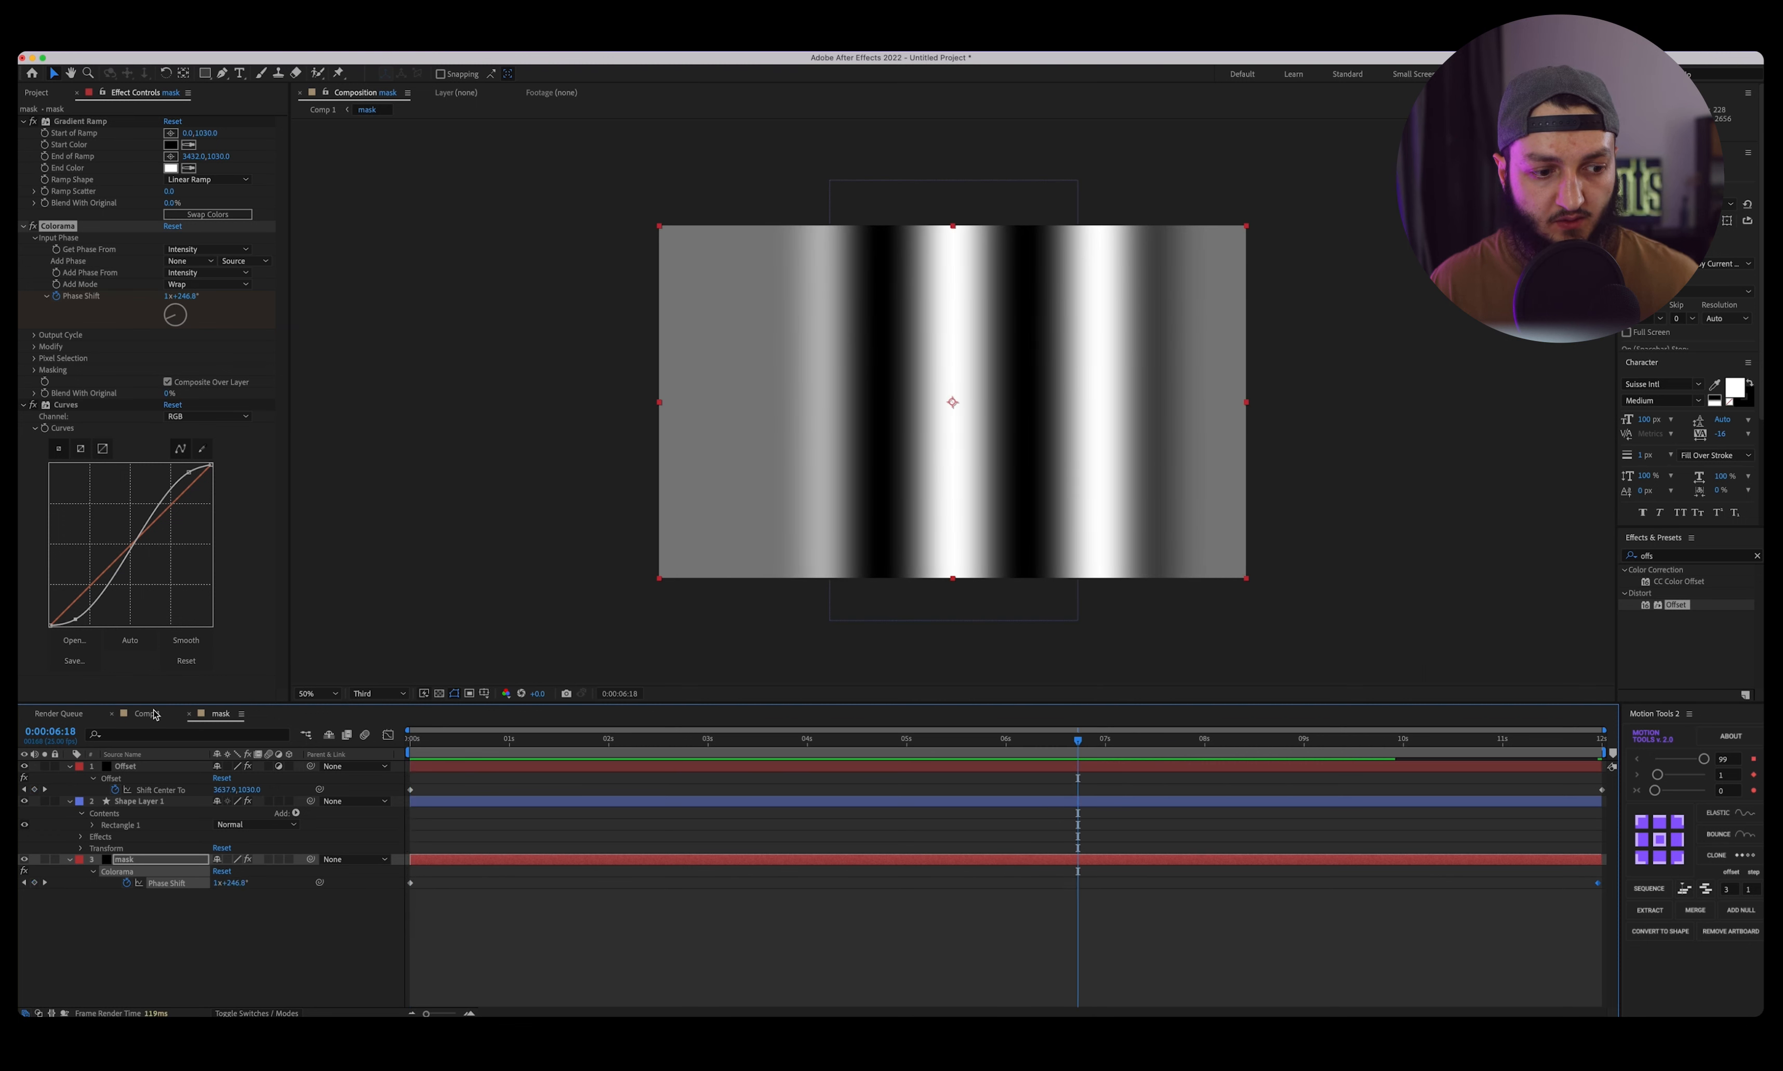
click(146, 712)
drag(489, 742, 434, 732)
key(space)
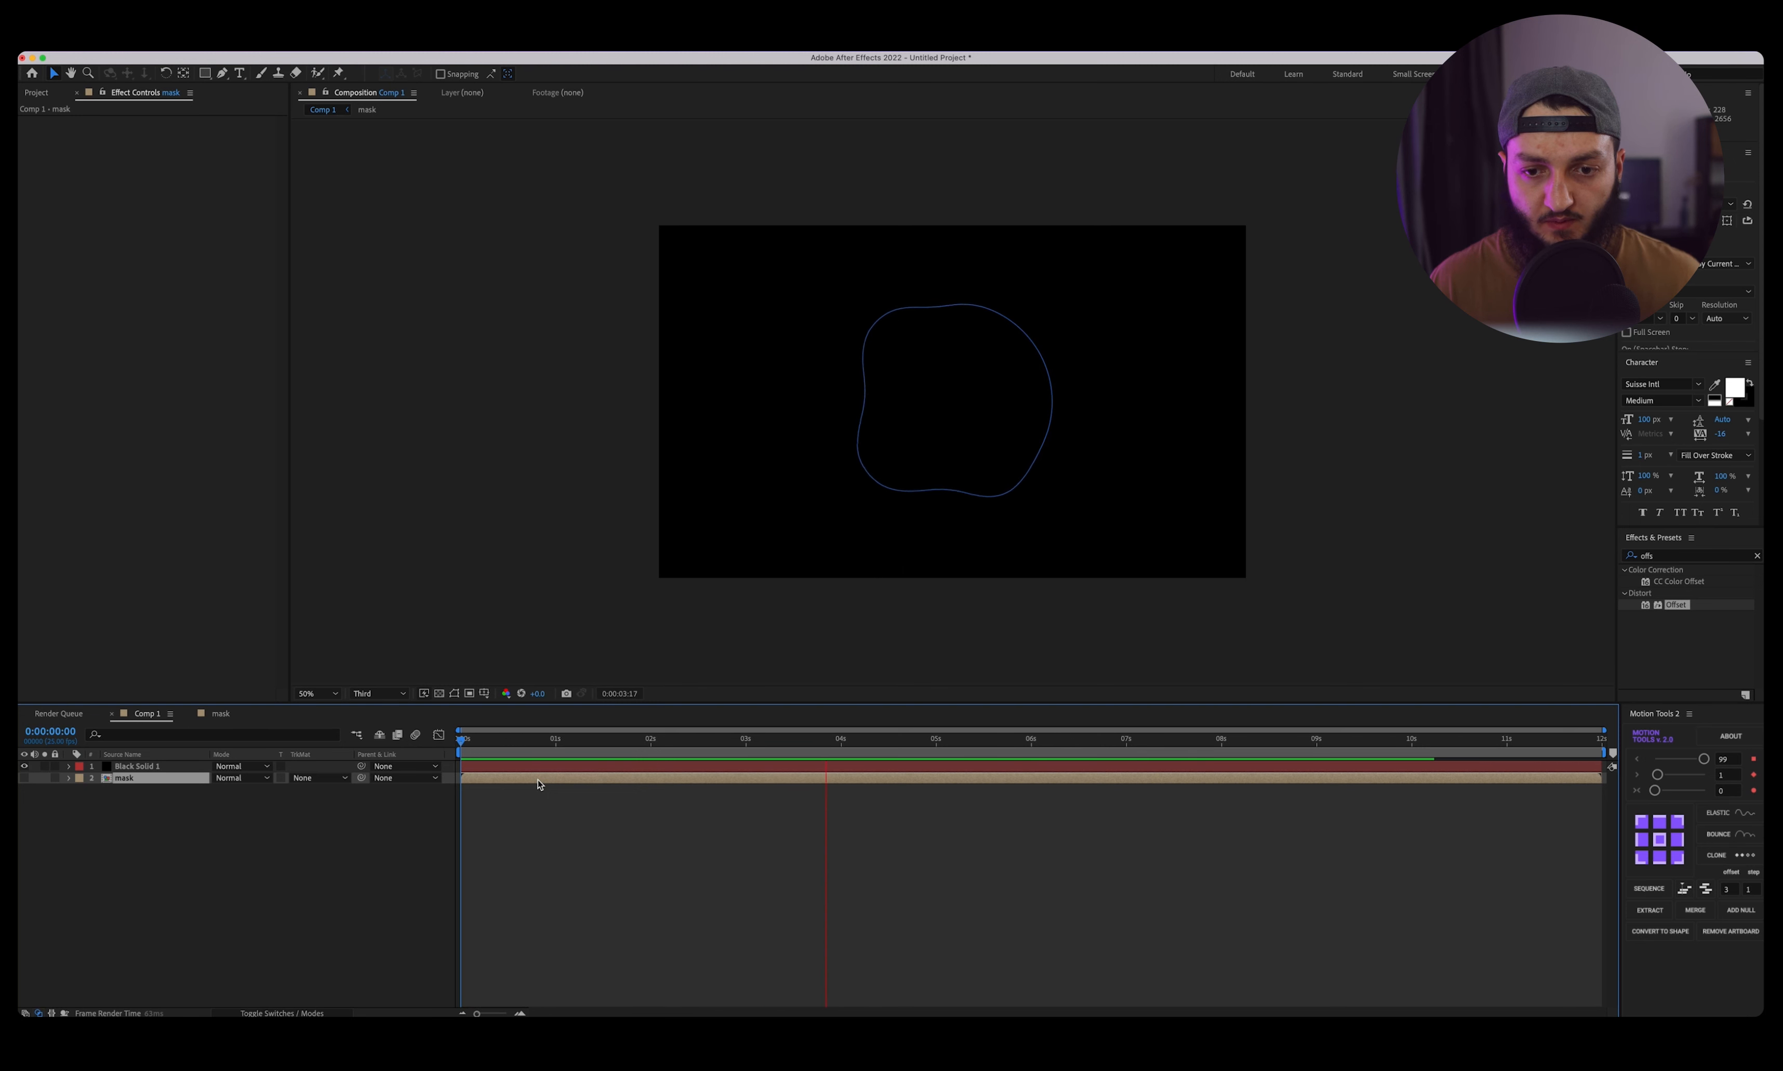
key(space)
click(490, 740)
key(space)
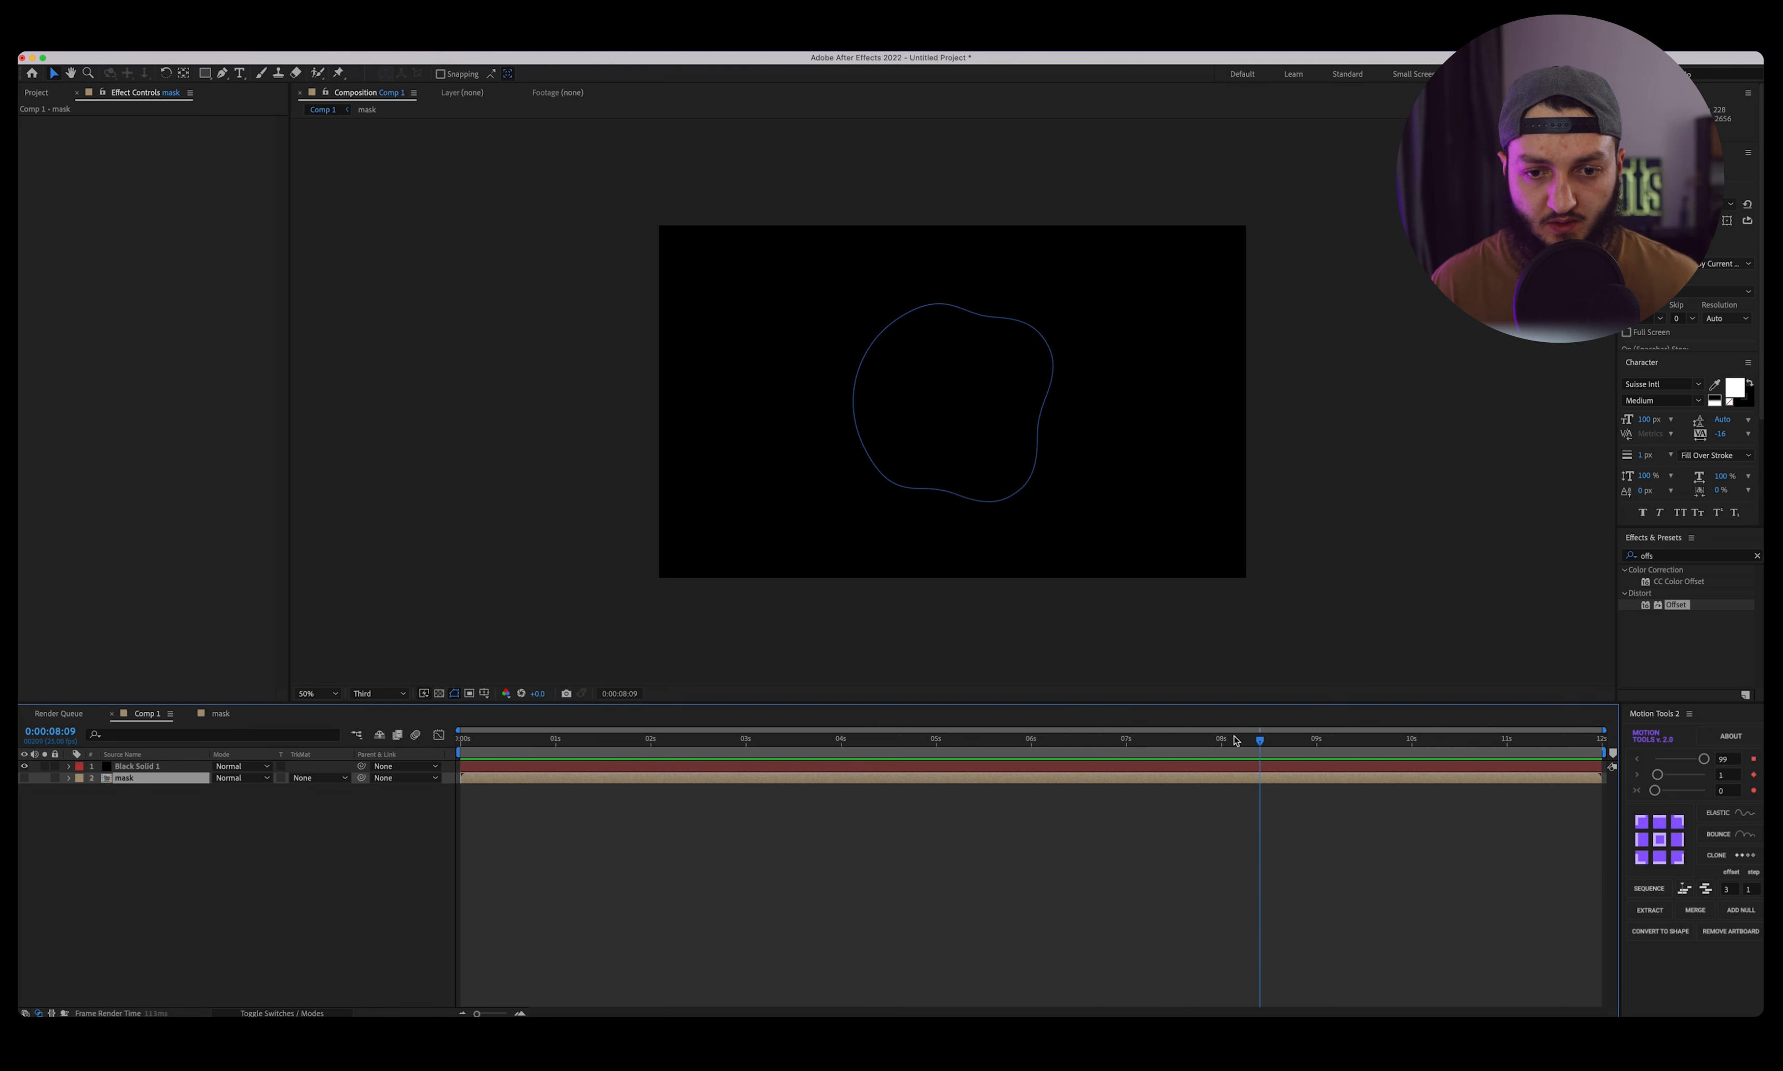
drag(711, 782, 514, 782)
click(312, 868)
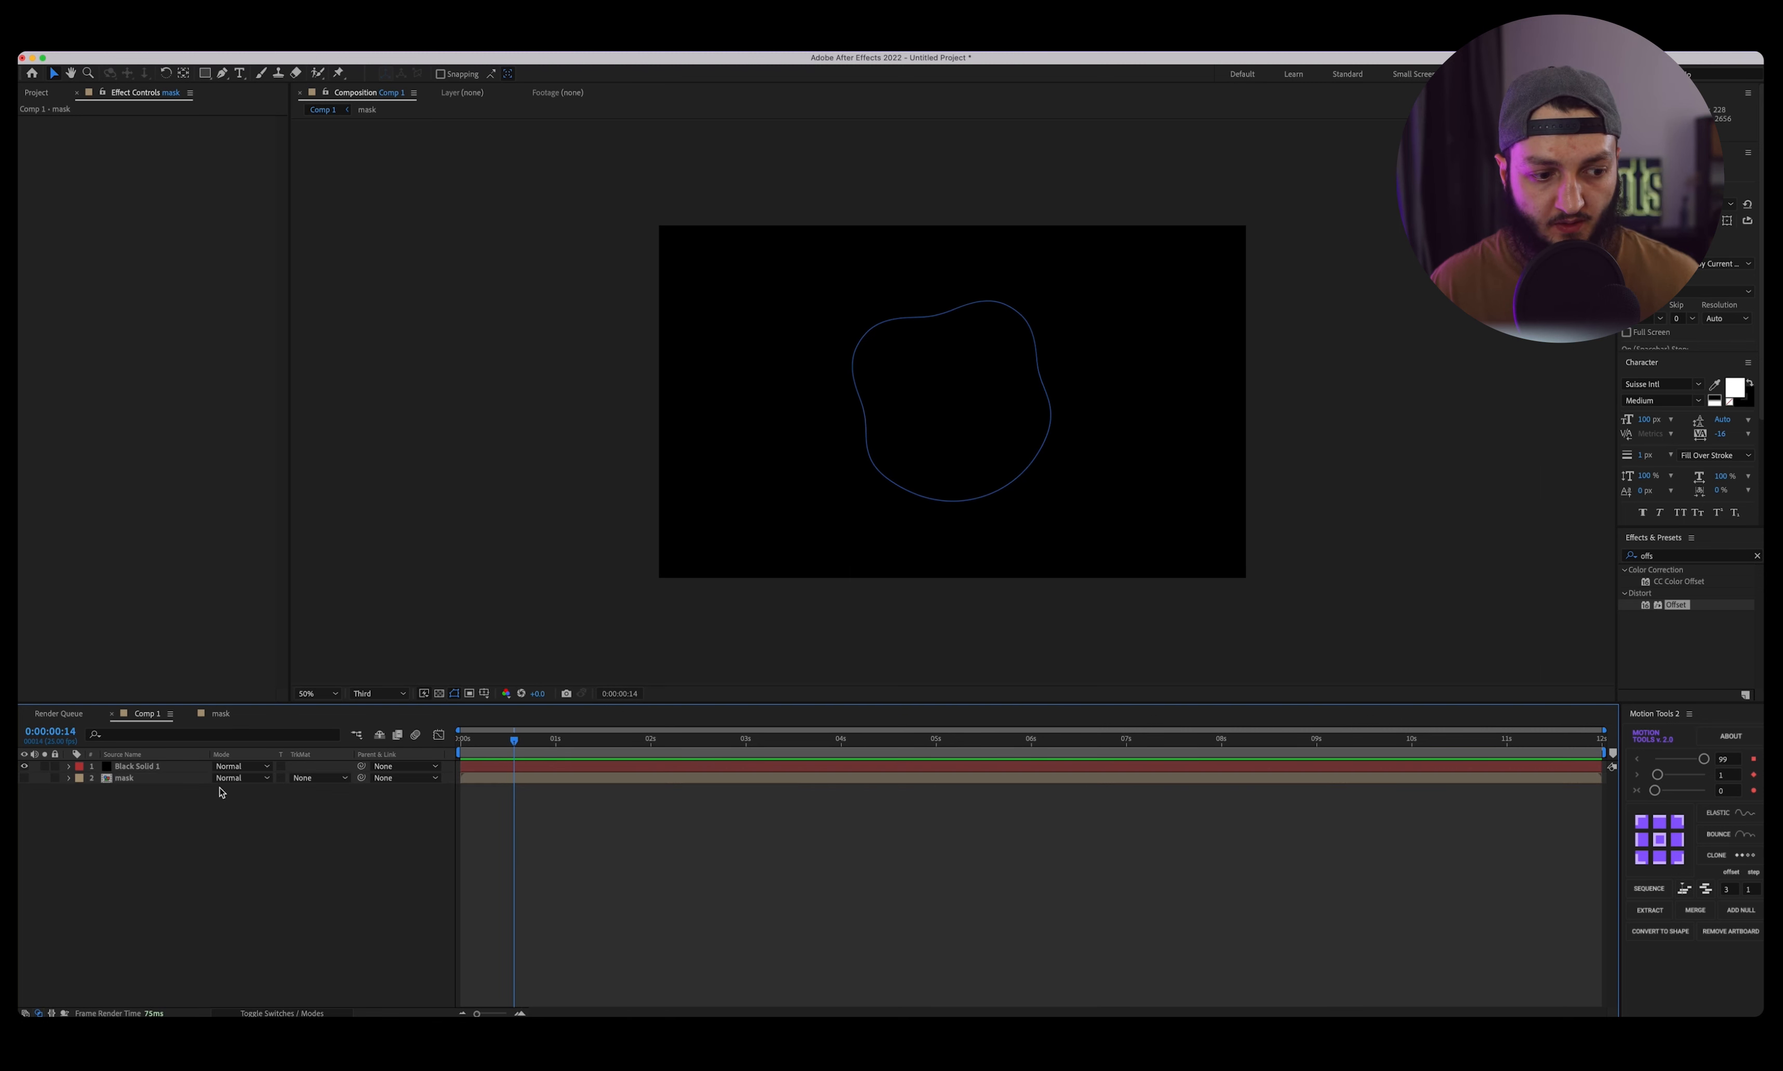
click(142, 768)
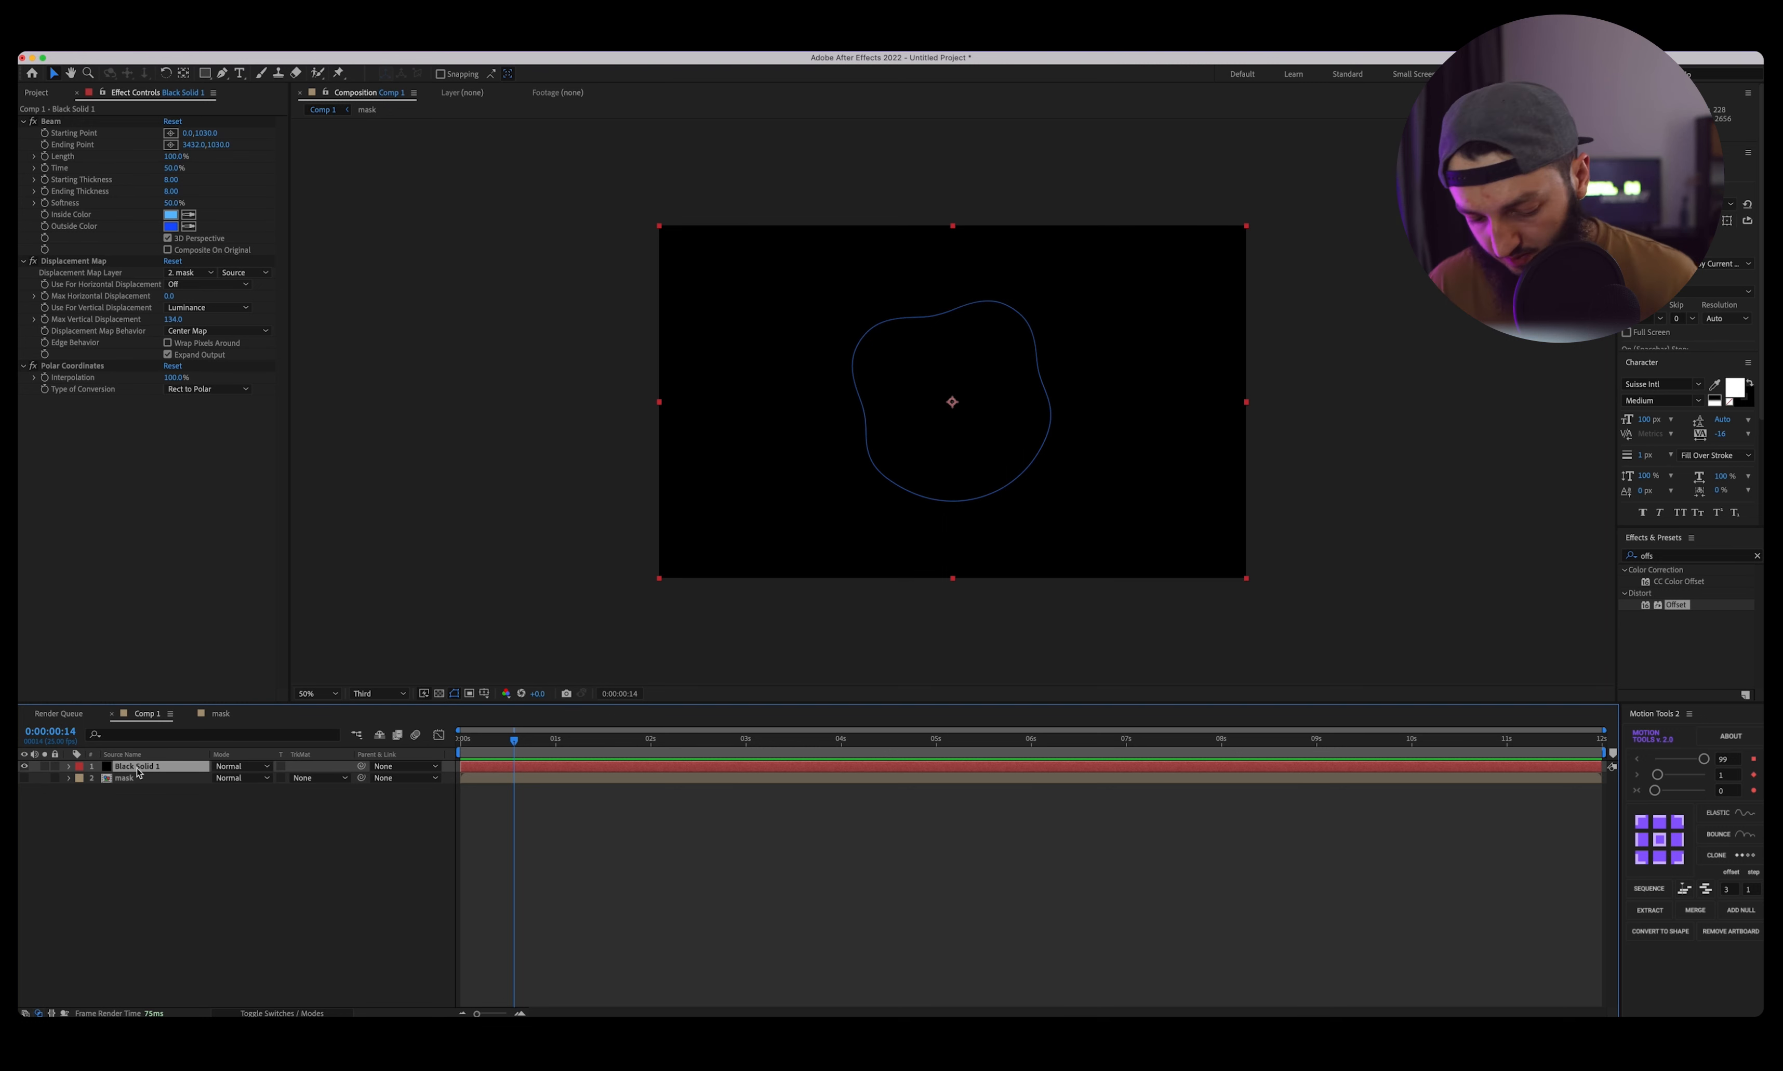
click(138, 788)
click(150, 769)
key(super+d)
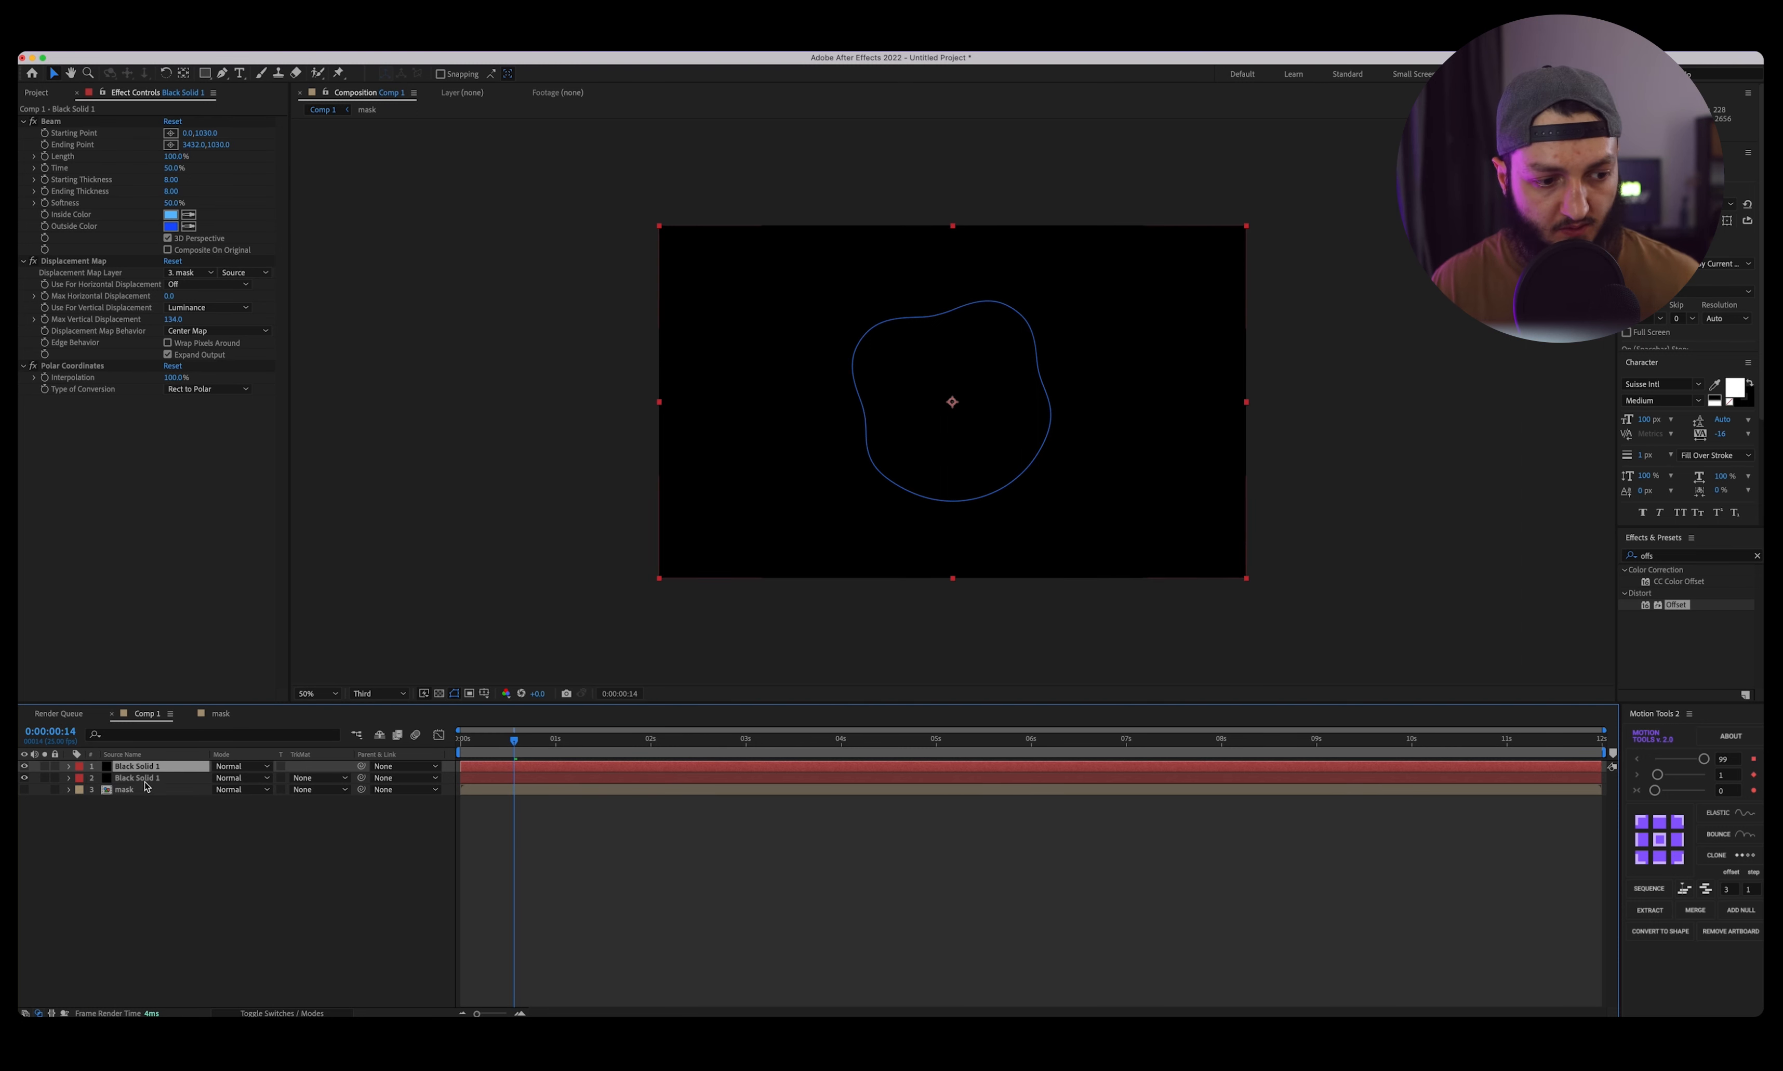
key(Delete)
Rename the beam solid Circle 1, duplicate it, and set the copy's Displacement Map Max Vertical Displacement to 100.
click(138, 755)
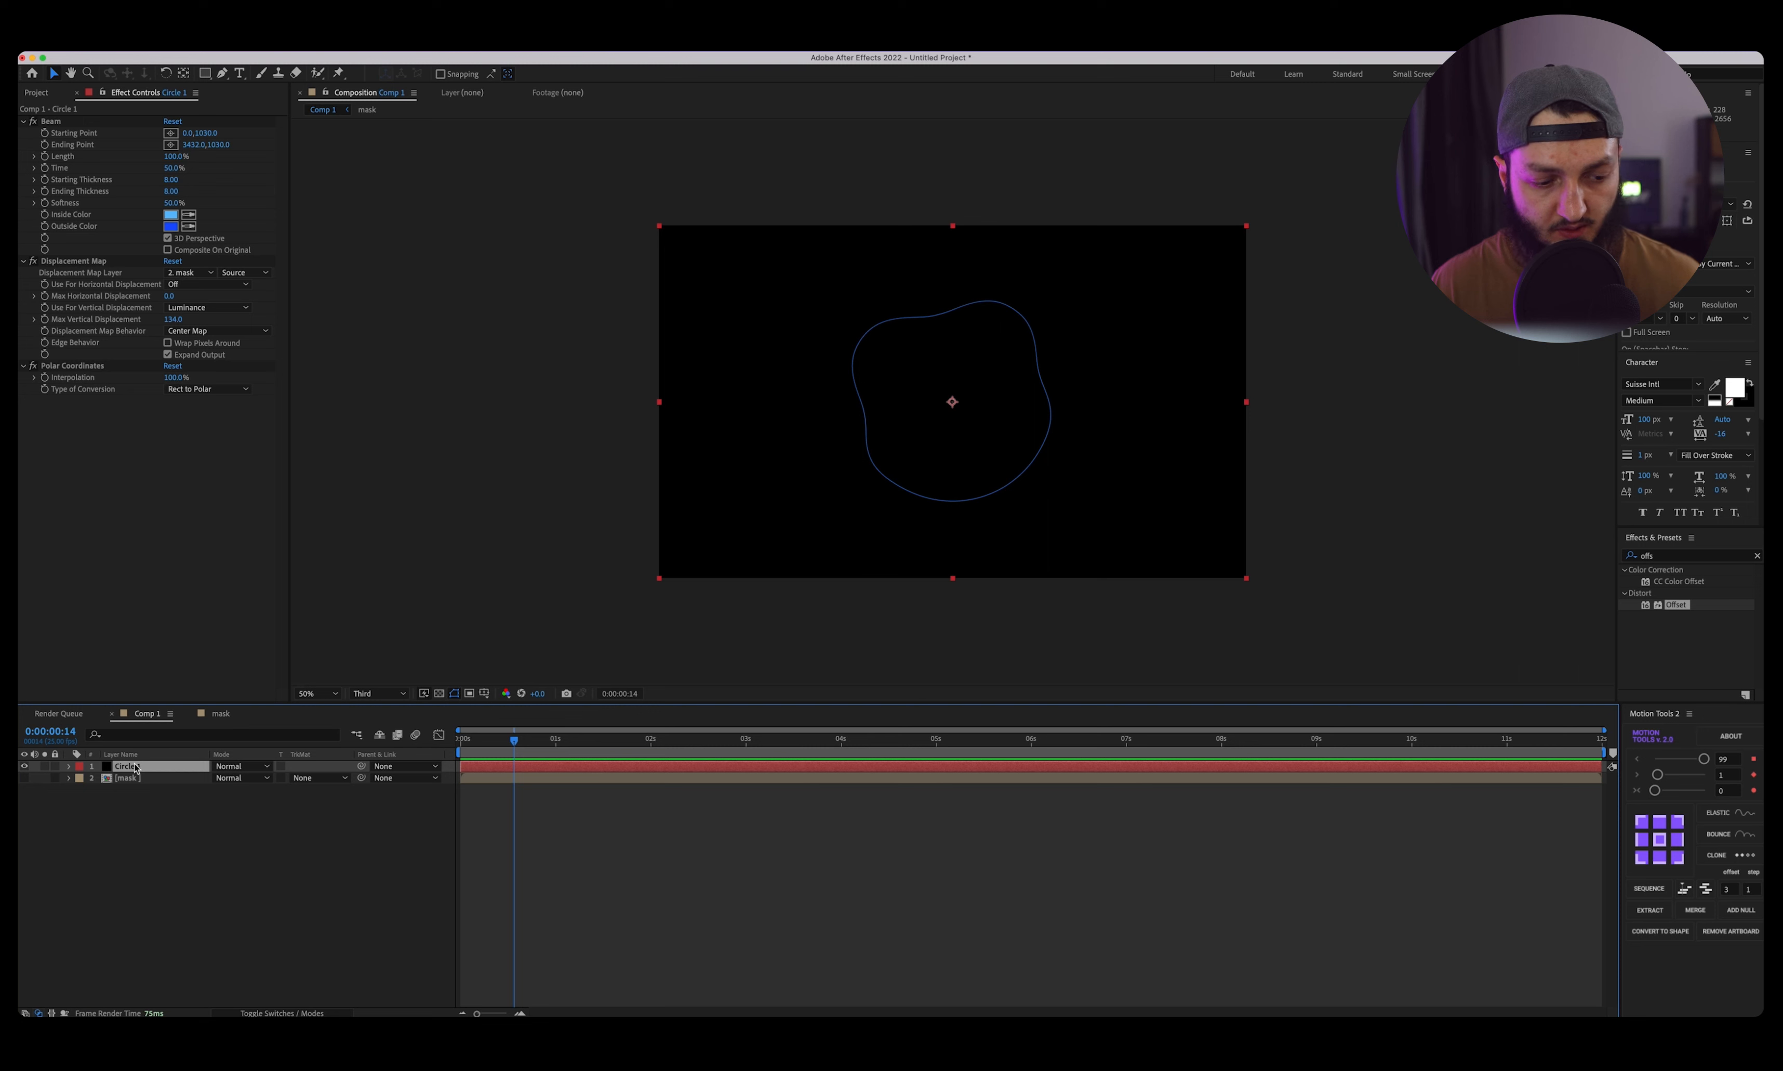
key(super+d)
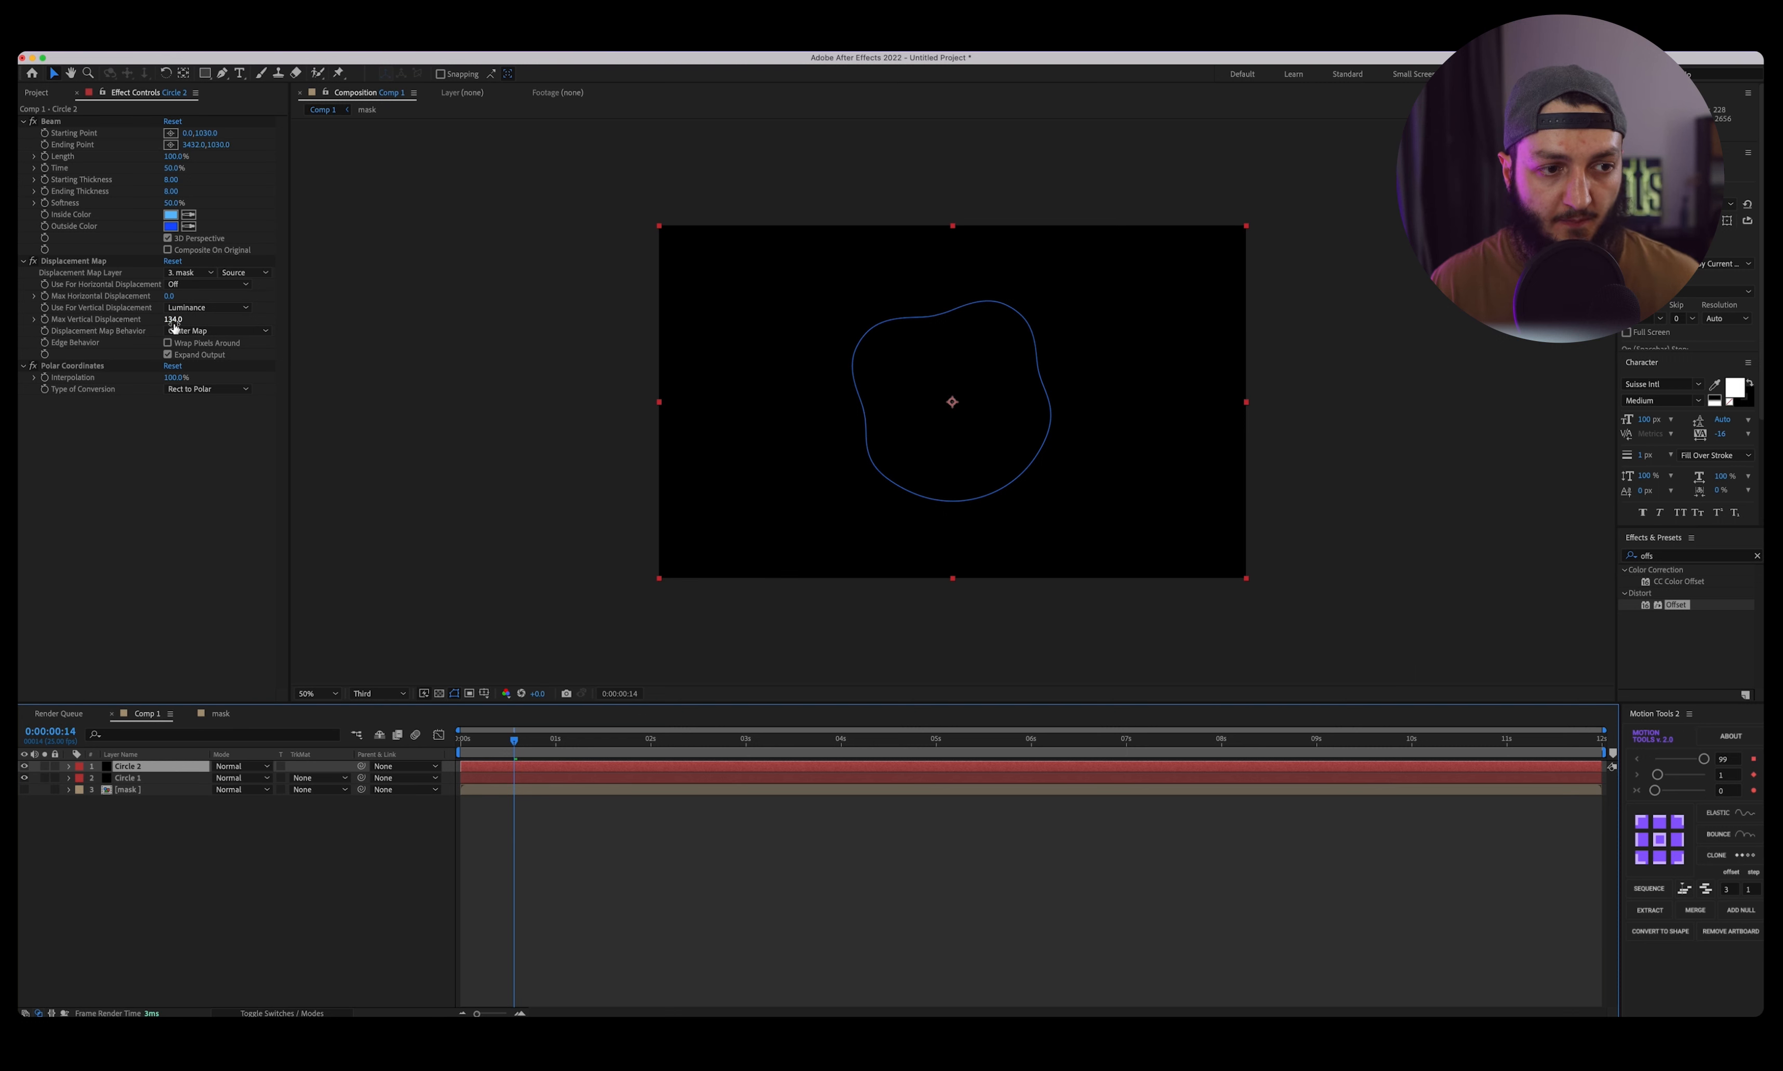
drag(175, 322, 154, 327)
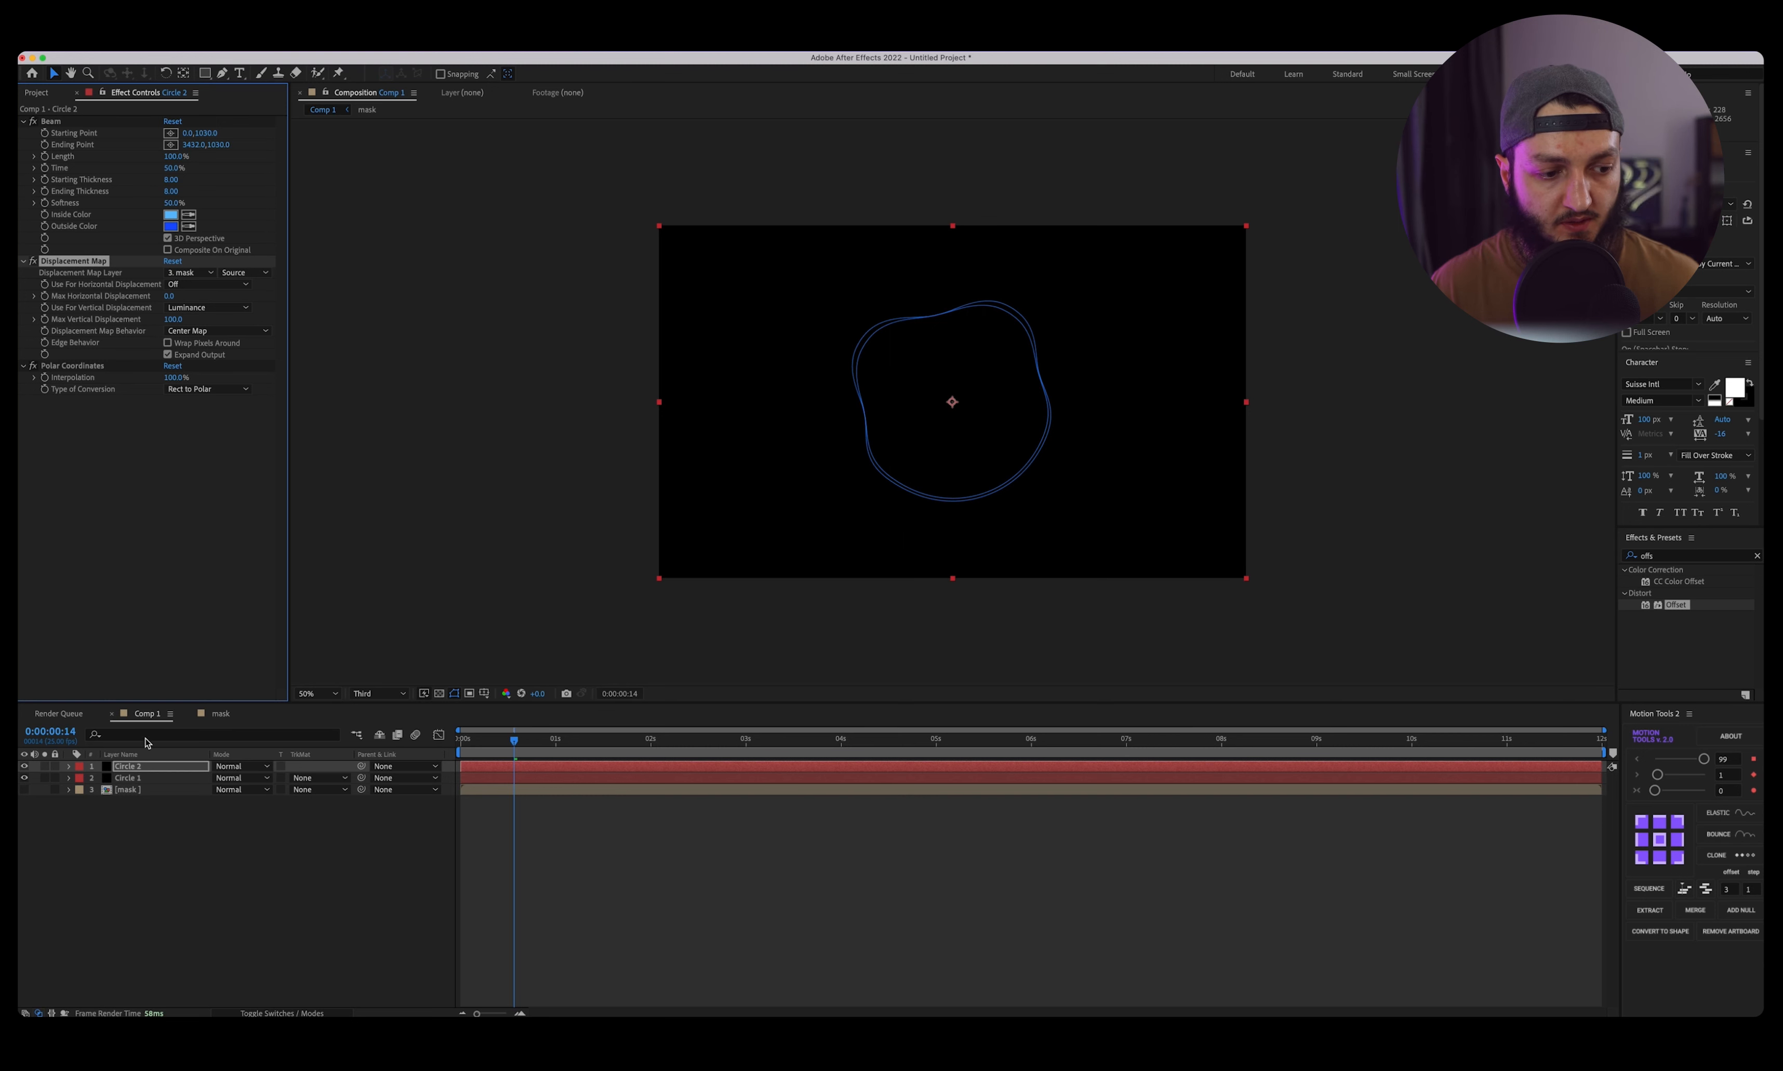
Duplicate the topmost circle layer three times in succession, lowering Max Vertical Displacement on each new copy down to 0 on Circle 5.
click(136, 767)
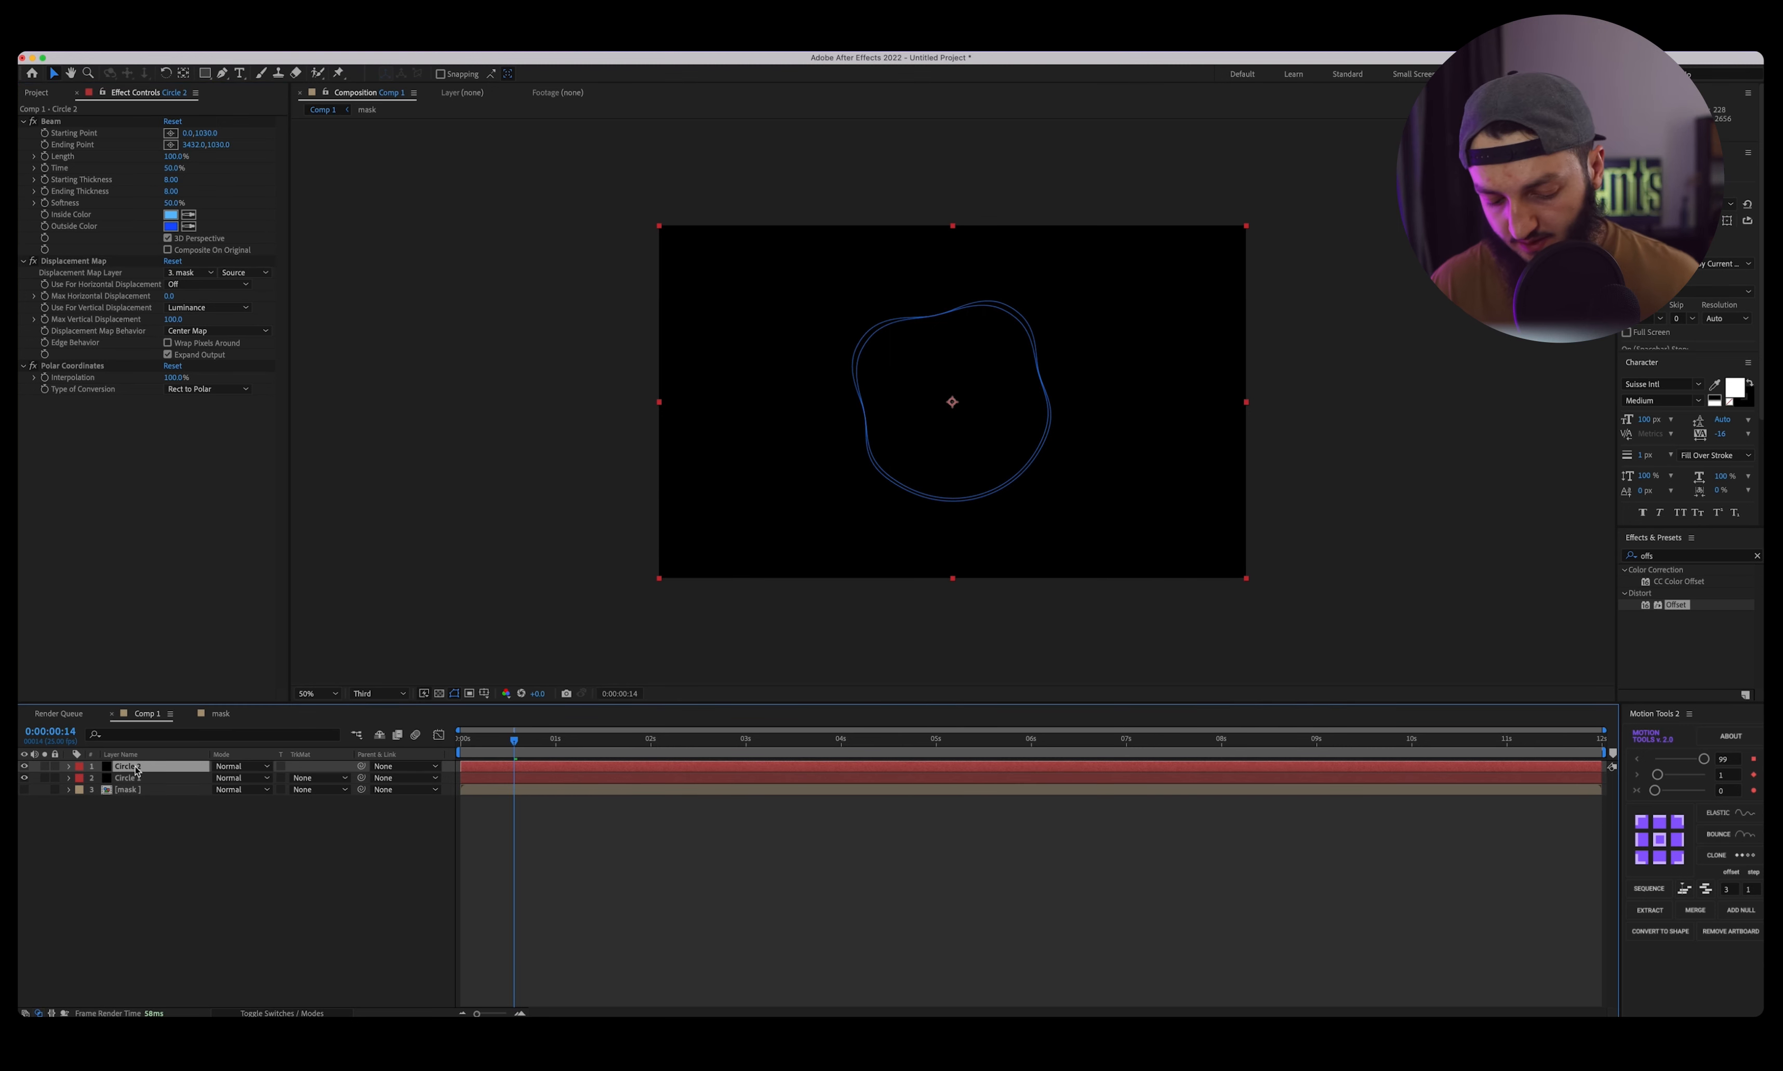
key(super+d)
drag(173, 320, 153, 322)
click(143, 816)
click(140, 767)
key(ctrl+d)
drag(171, 319, 150, 331)
key(ctrl+d)
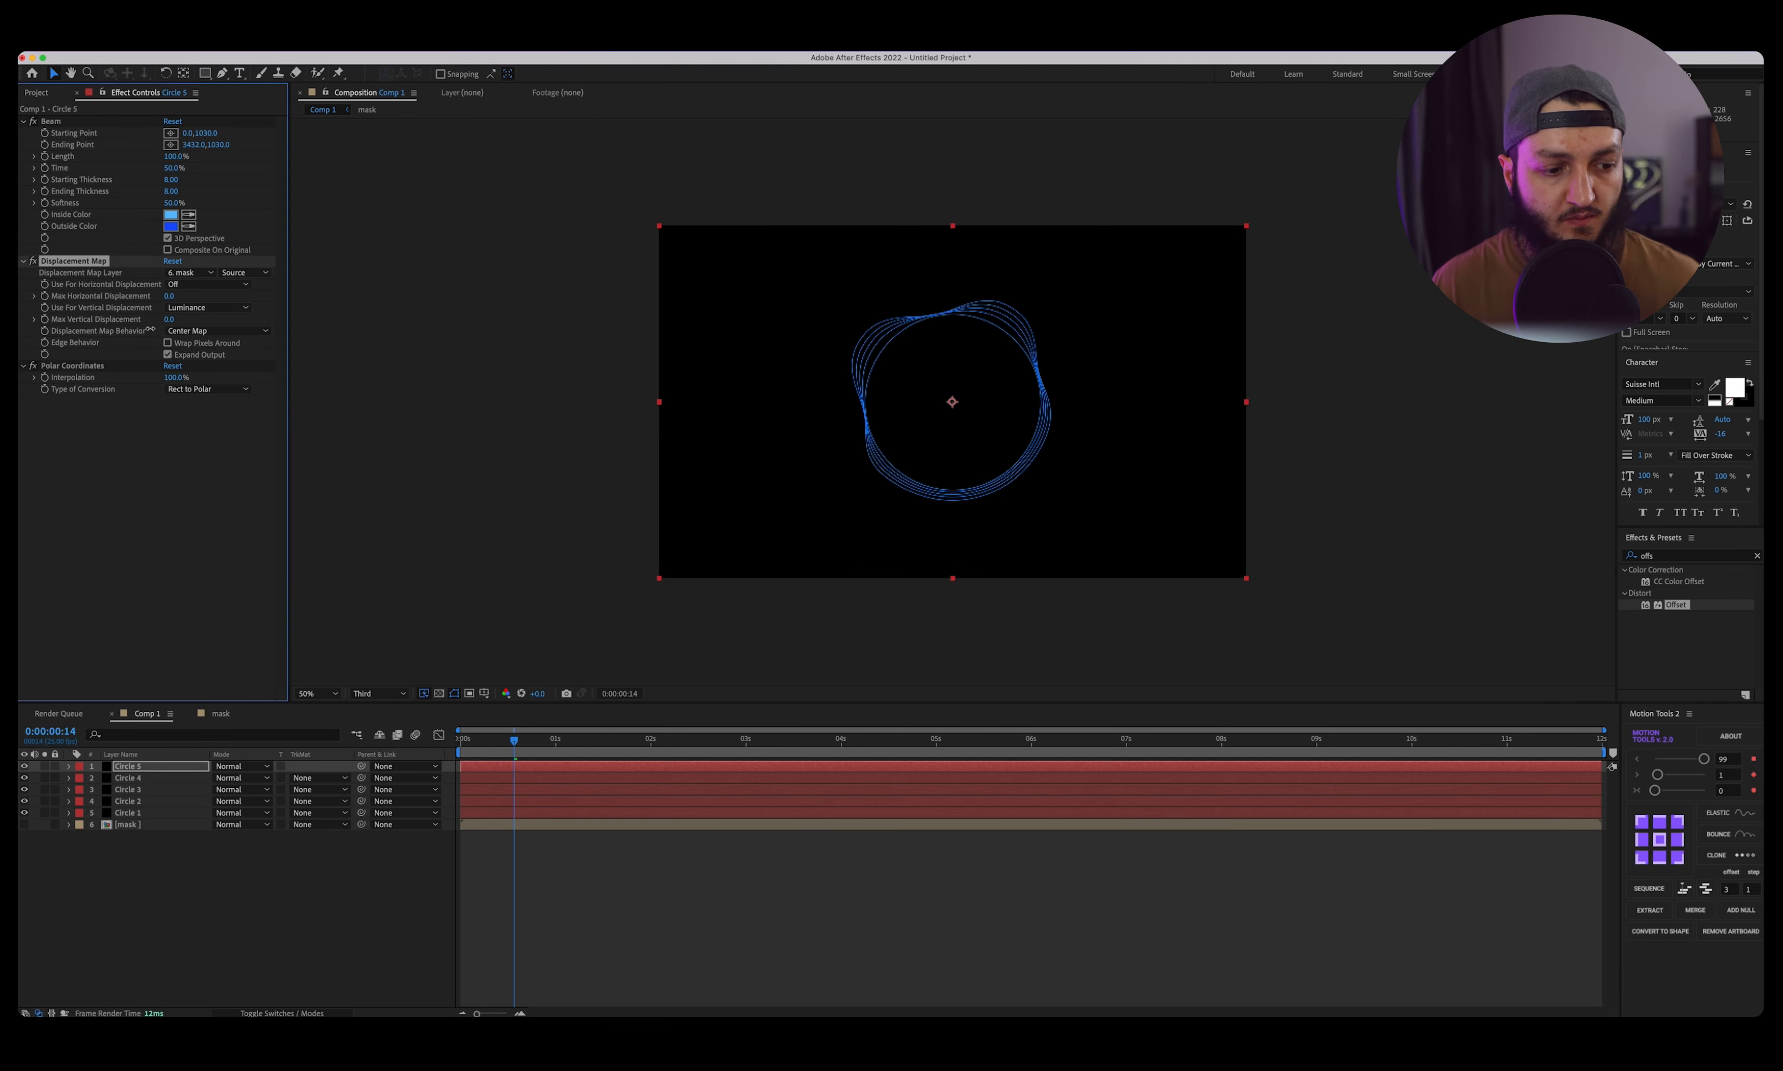
Play back and scrub through Comp 1 to review the five displaced circles.
click(127, 812)
shift+click(127, 766)
click(195, 896)
drag(514, 740, 462, 756)
key(space)
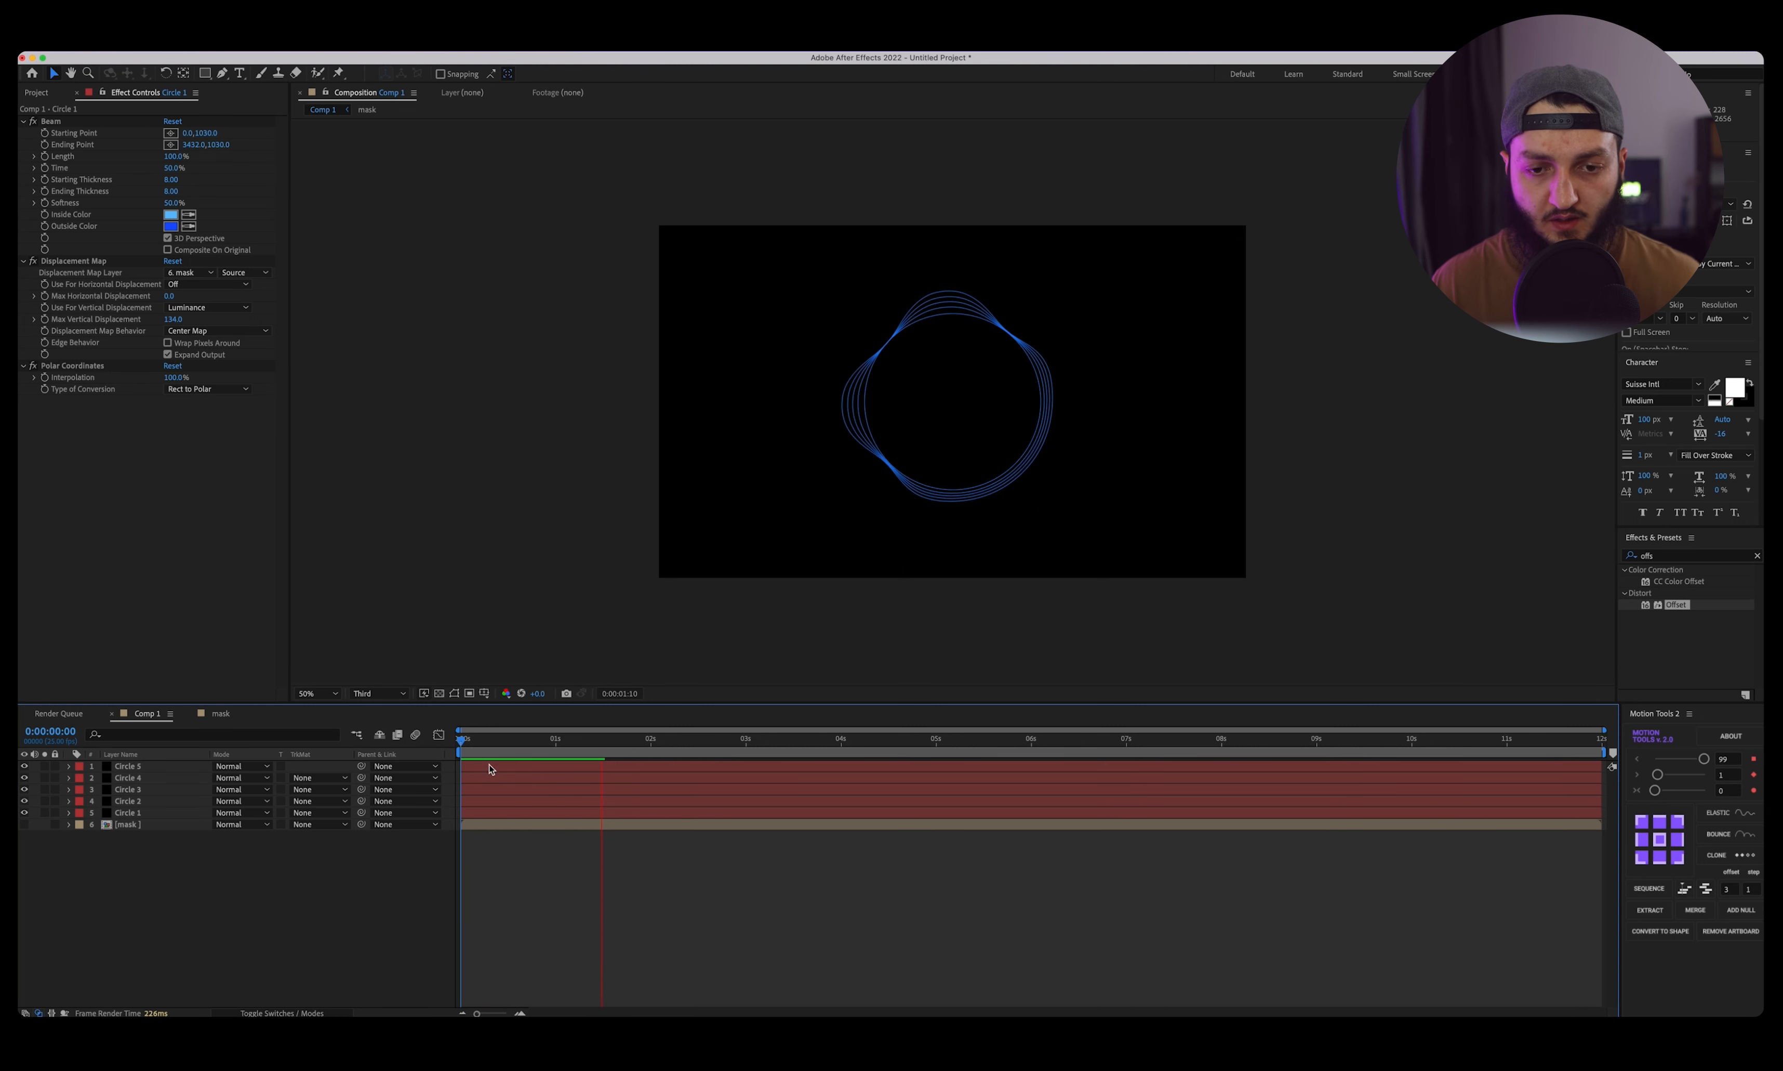
key(space)
drag(494, 747, 536, 742)
click(140, 811)
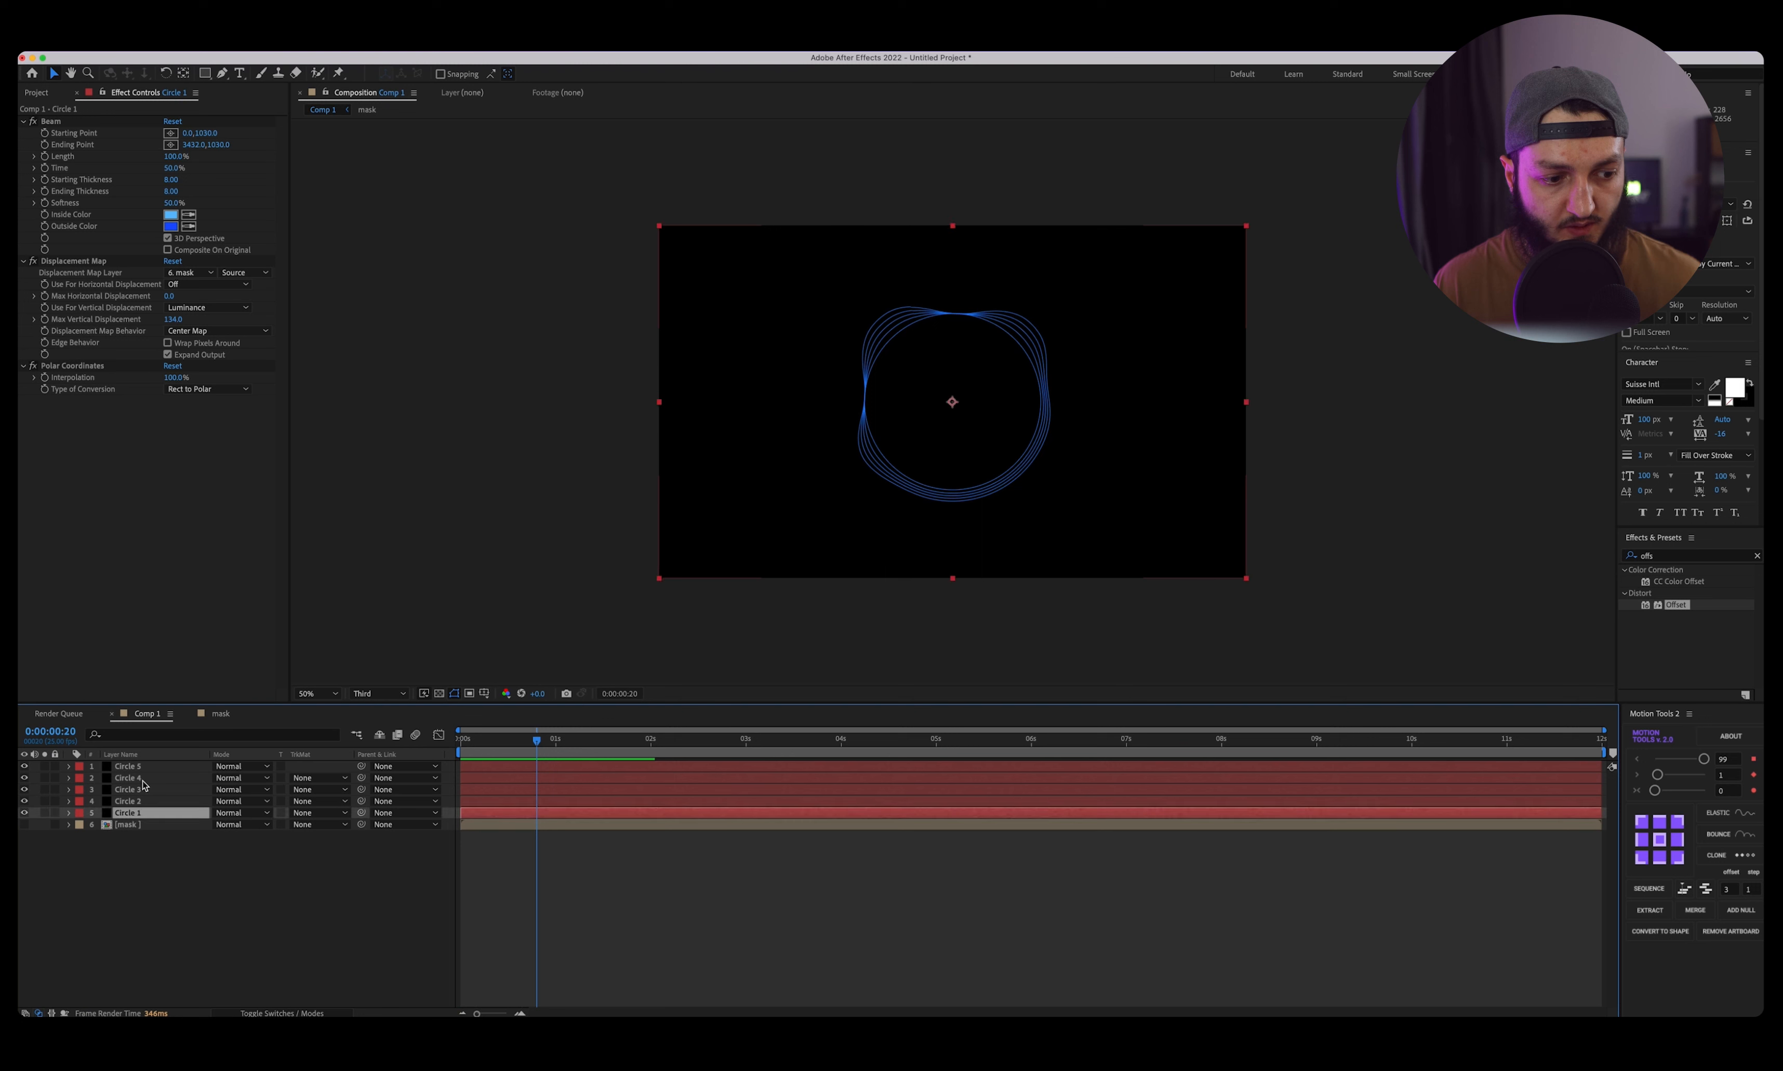
shift+click(144, 768)
key(super+shift+a)
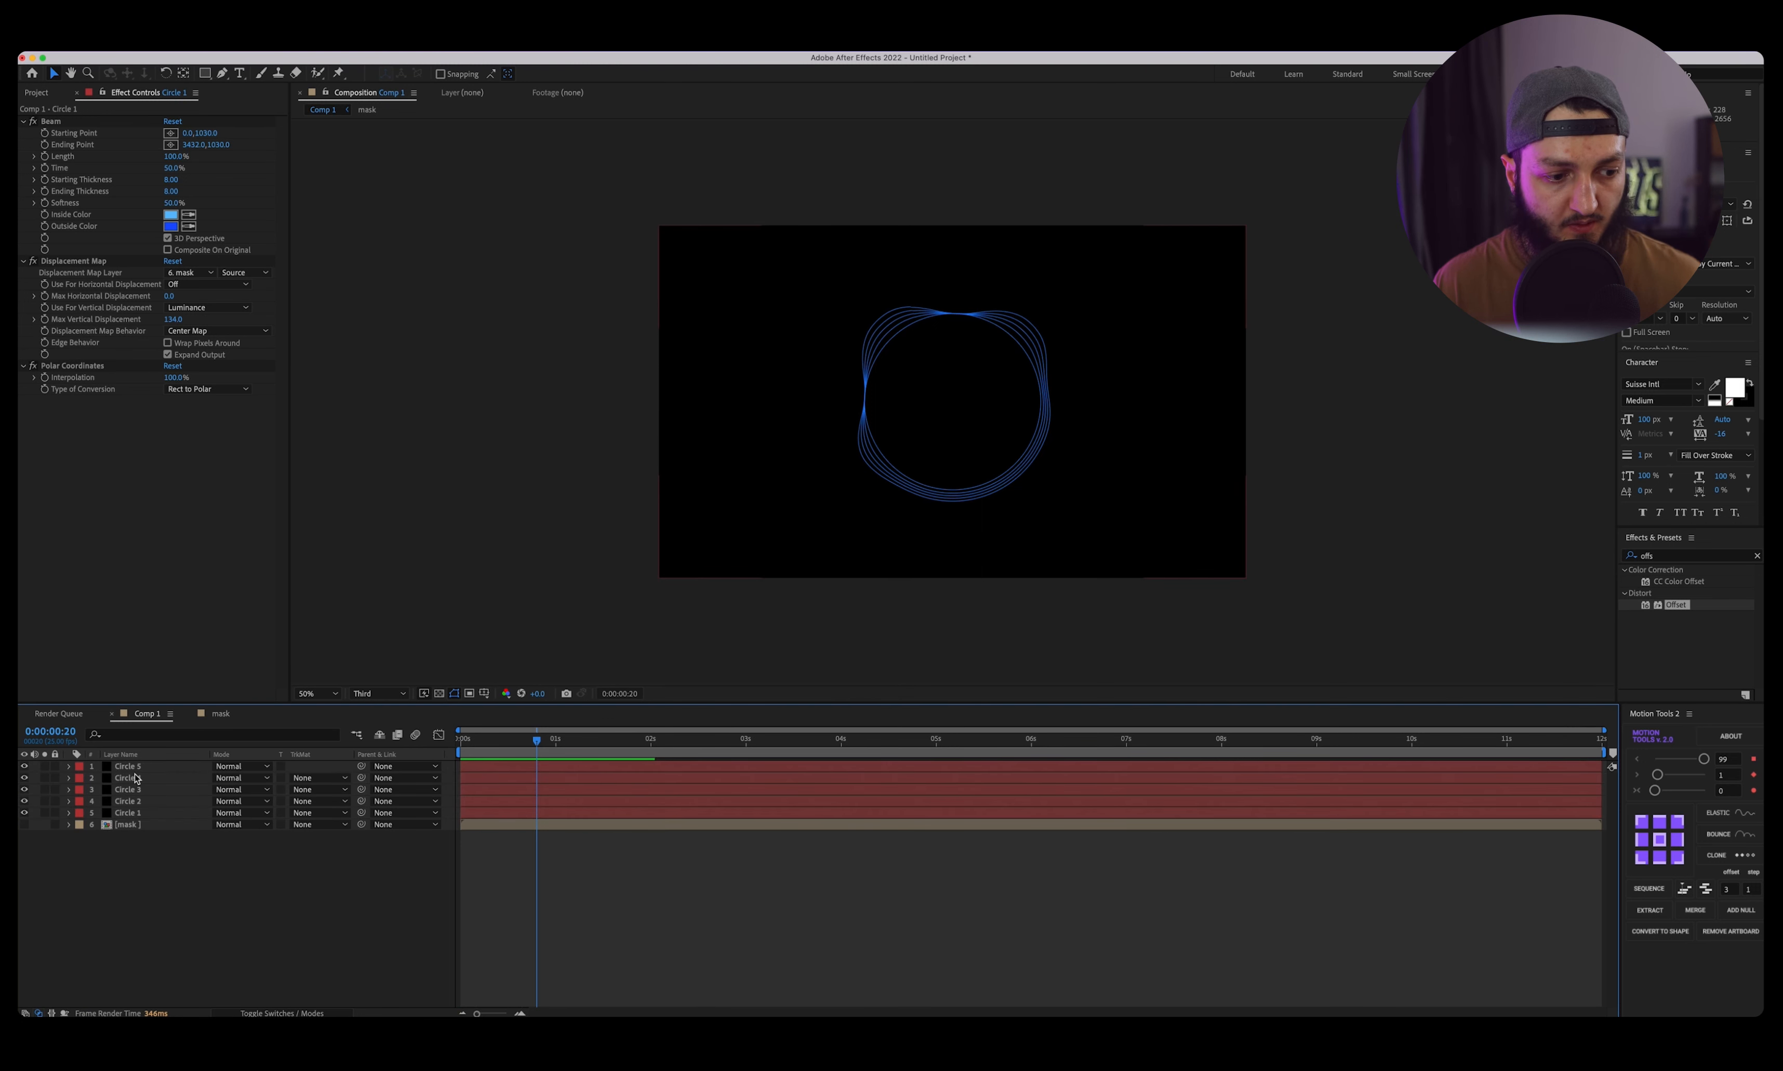
click(136, 766)
shift+click(132, 815)
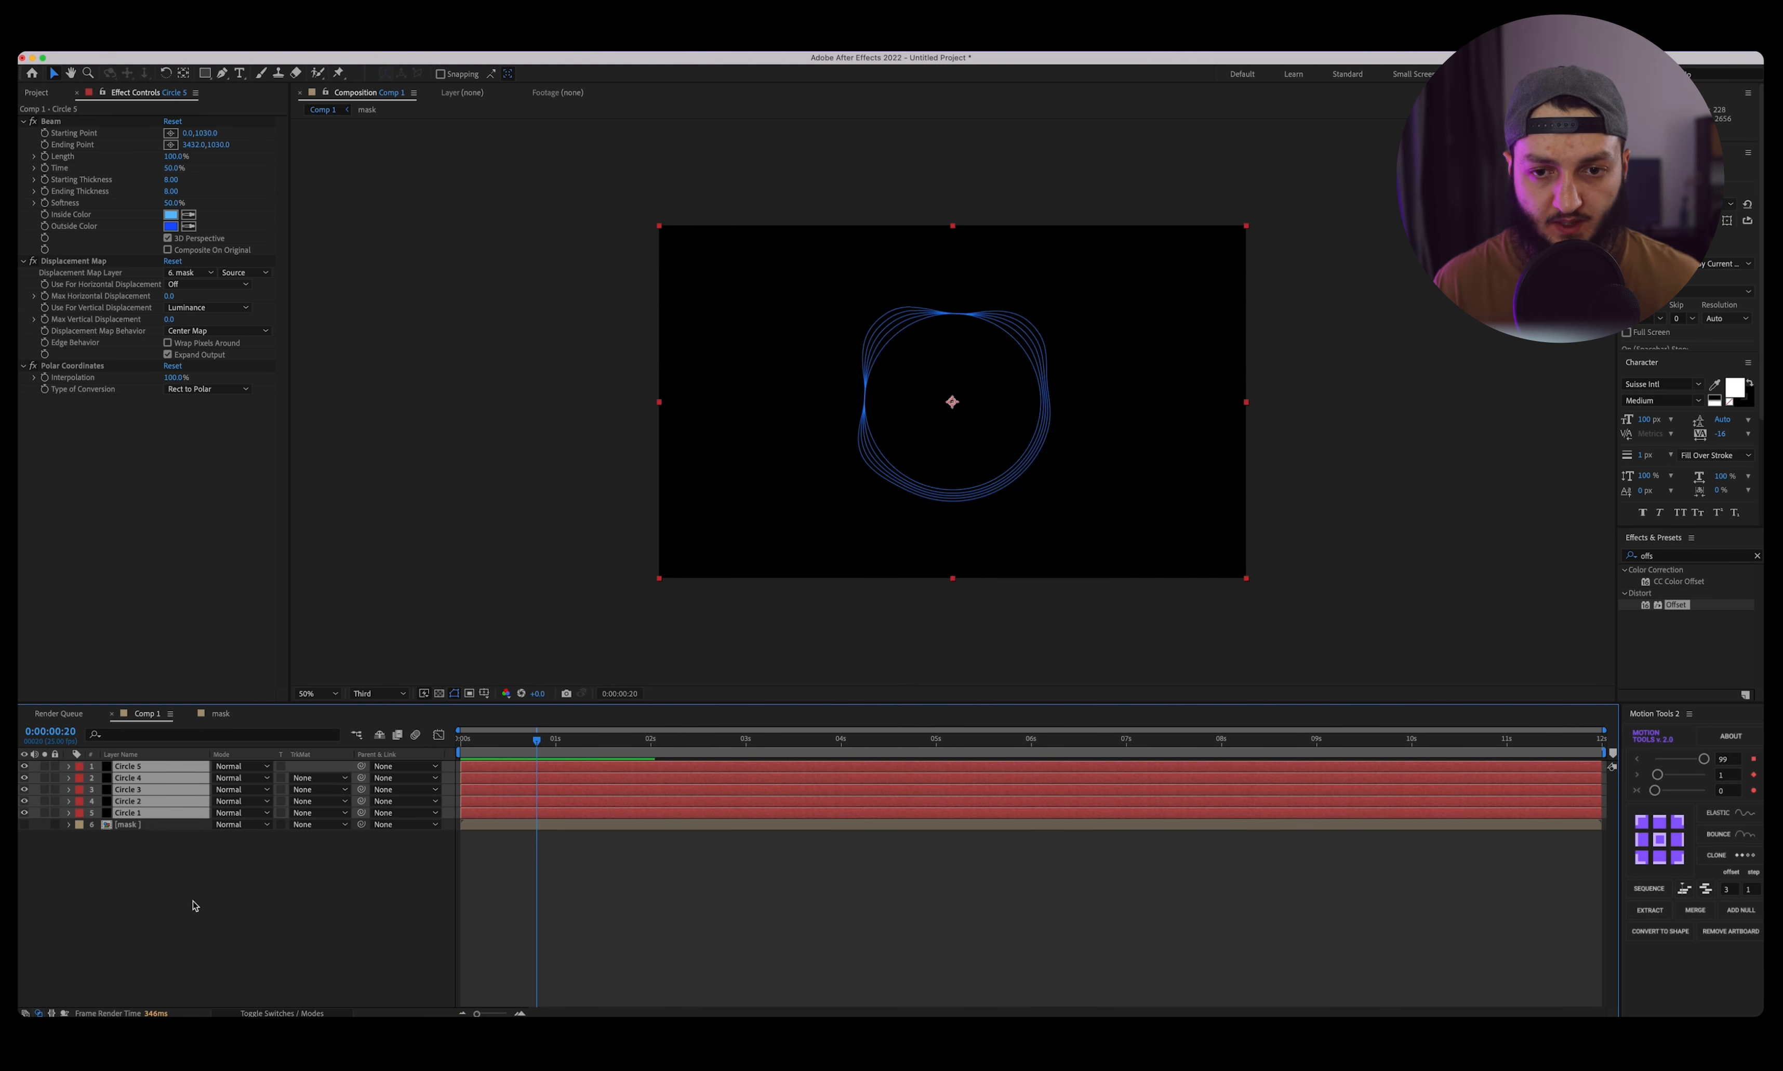
click(189, 879)
click(143, 813)
shift+click(133, 766)
click(142, 888)
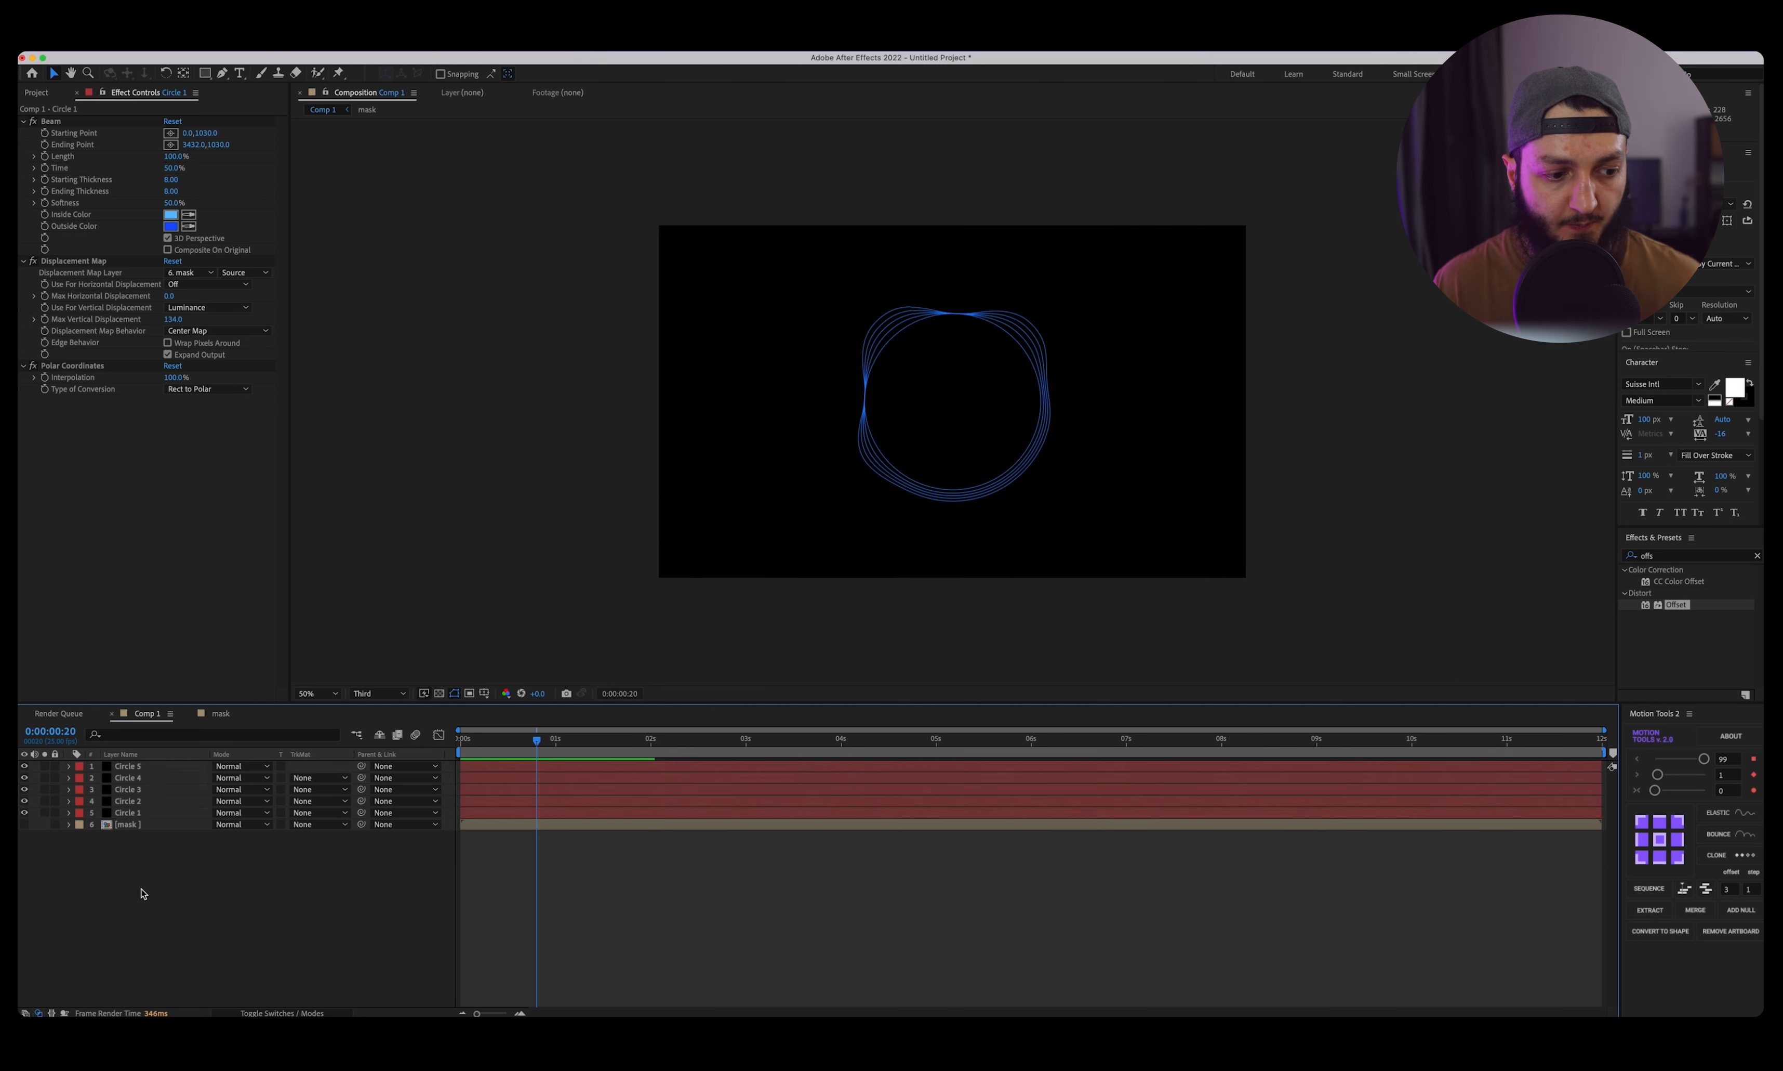
Set the blending mode of layers Circle 1 through Circle 5 to Add and inspect the overlapping lines.
click(141, 767)
shift+click(131, 814)
key(super+shift+a)
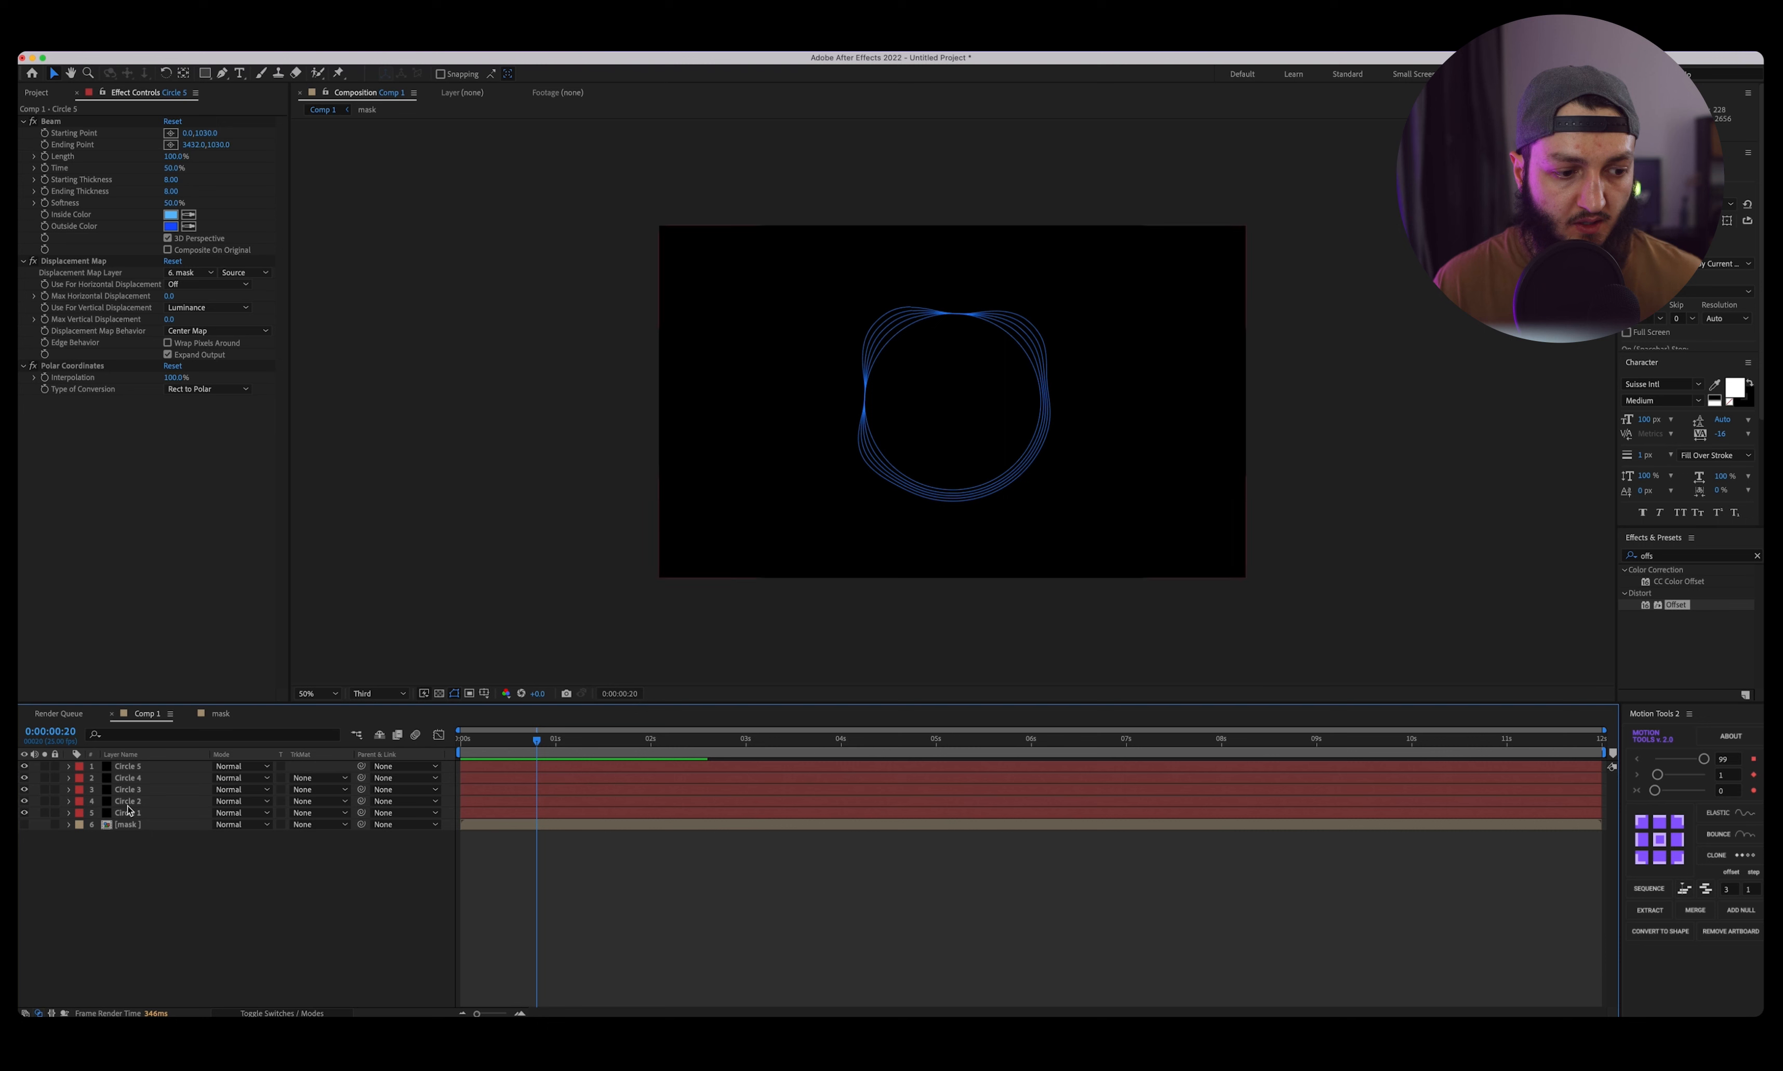
click(141, 813)
shift+click(145, 766)
click(242, 767)
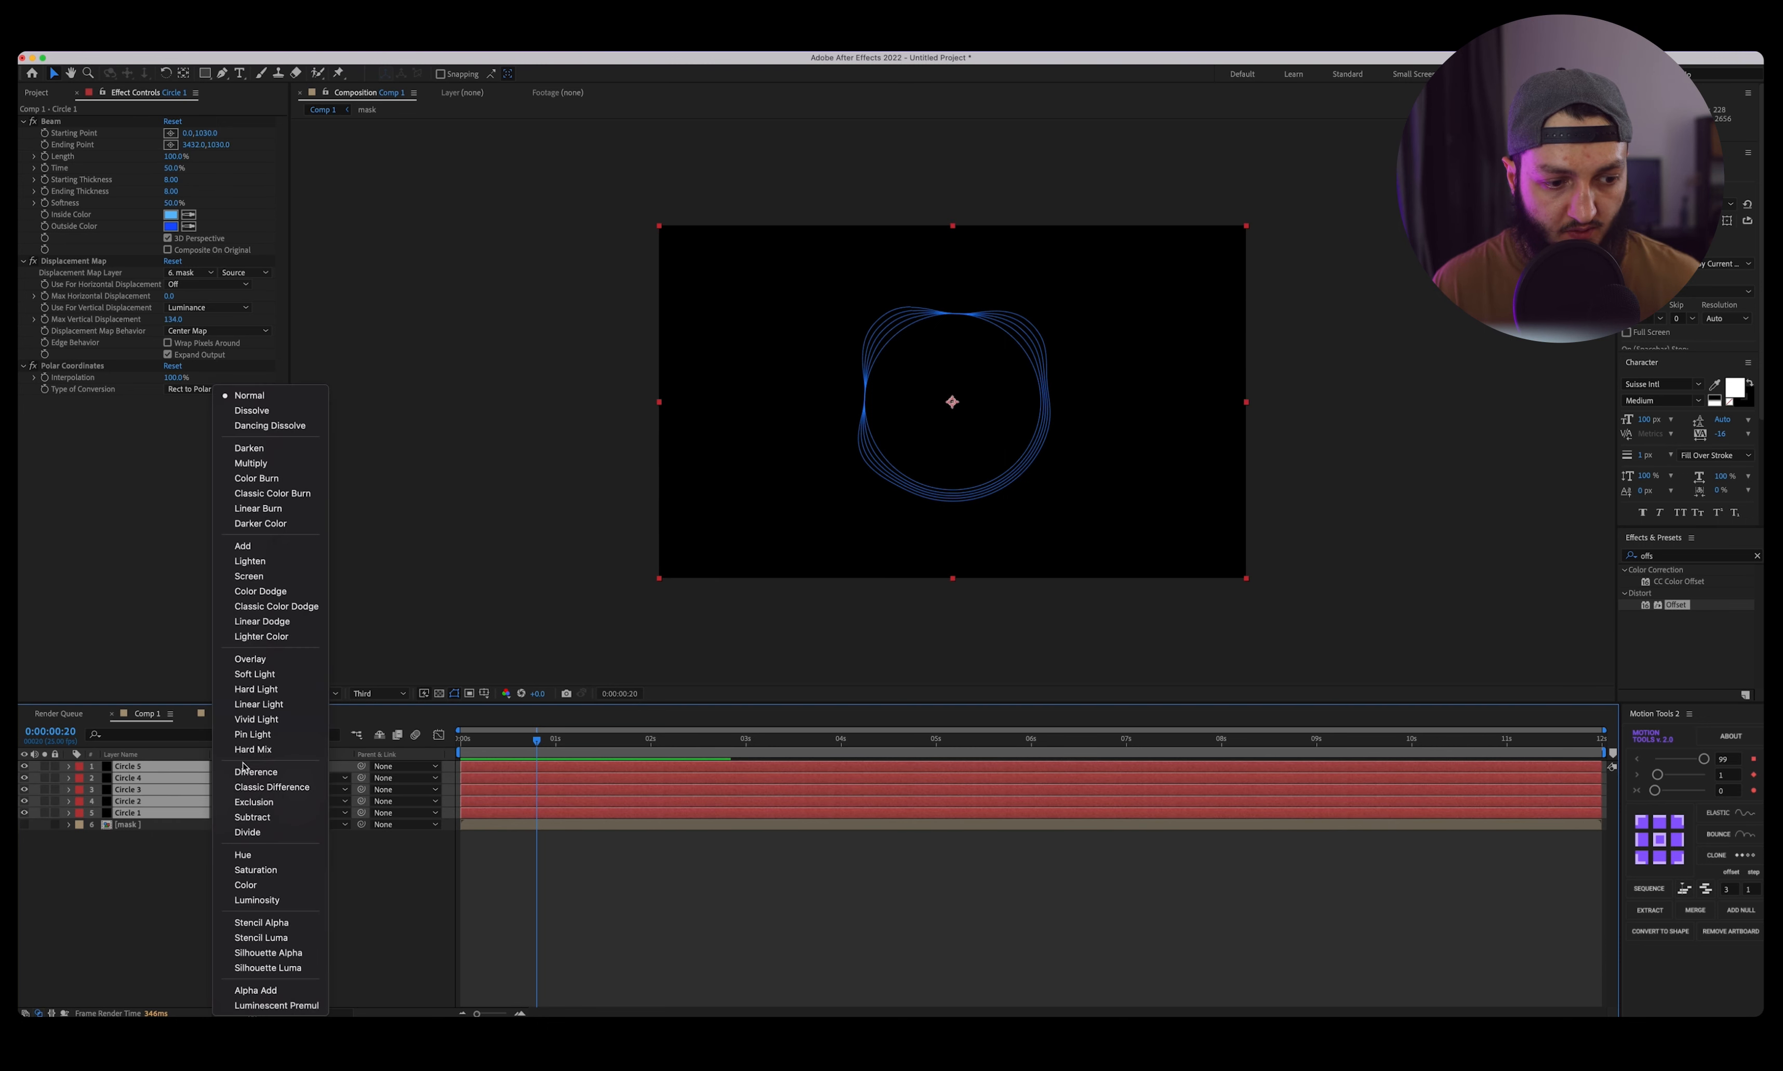
click(250, 546)
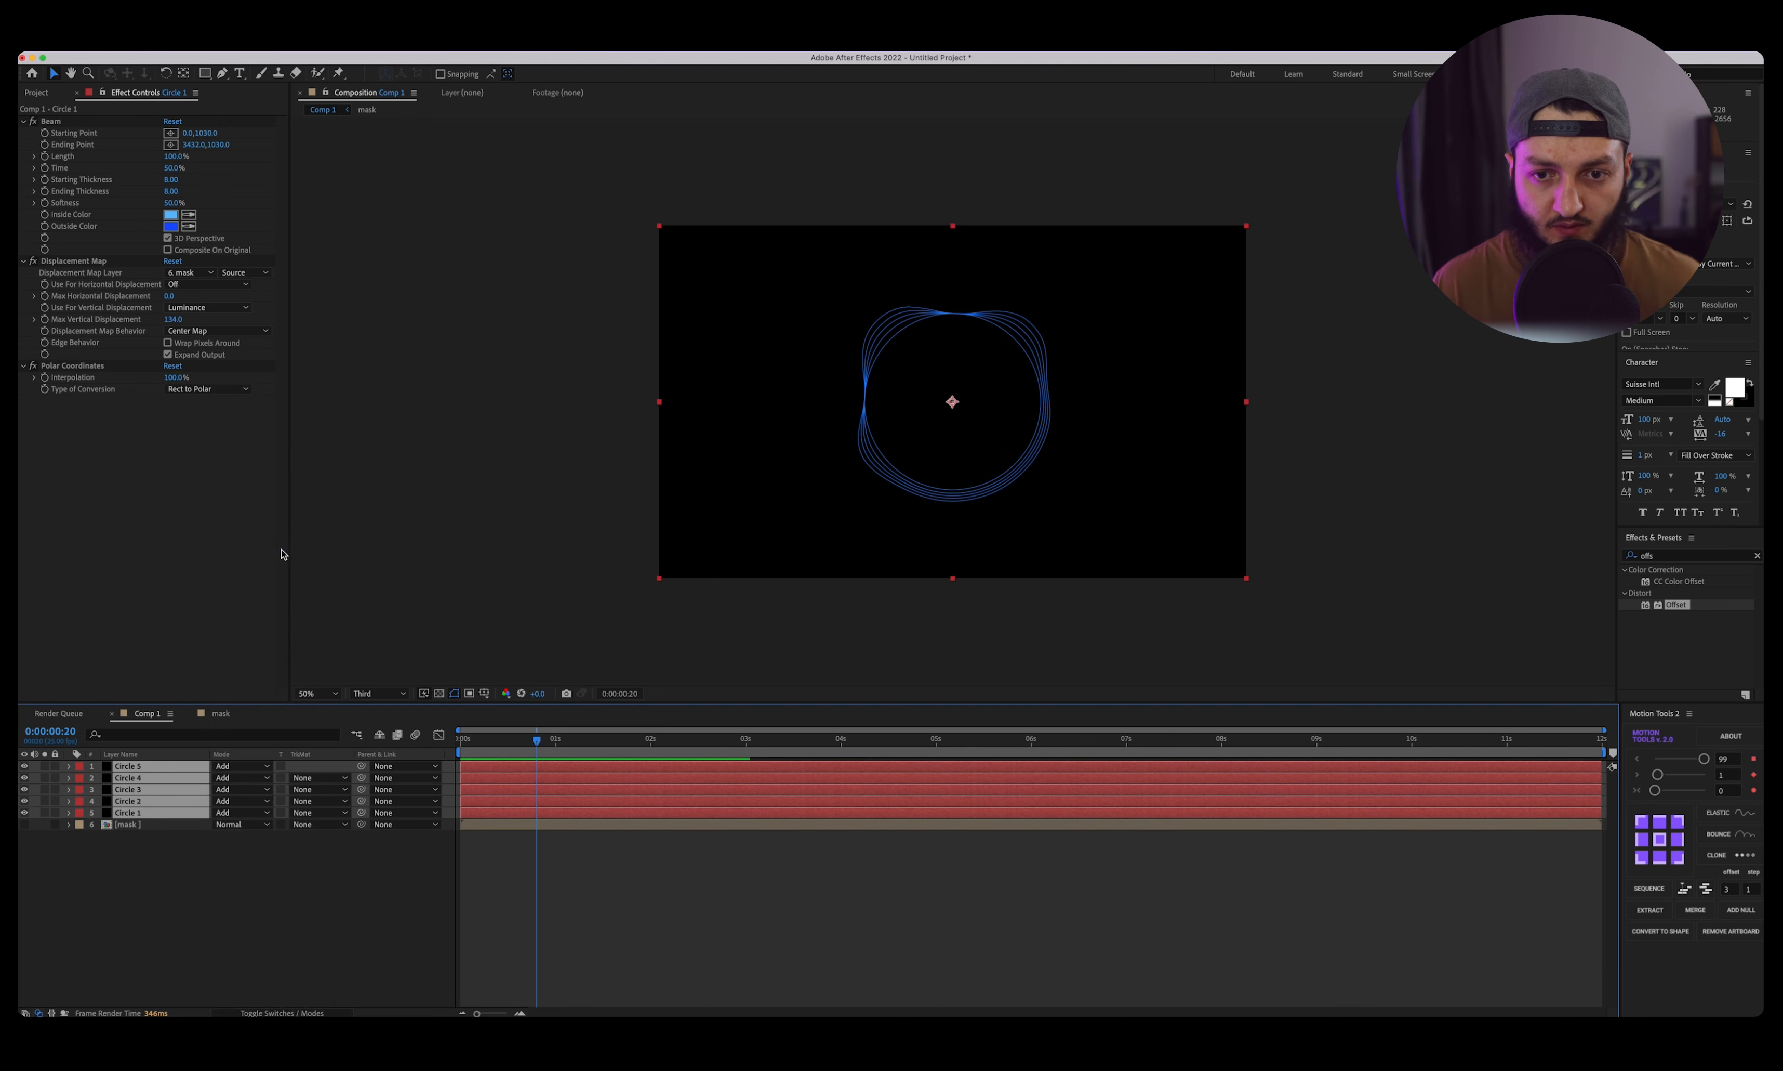
key(period)
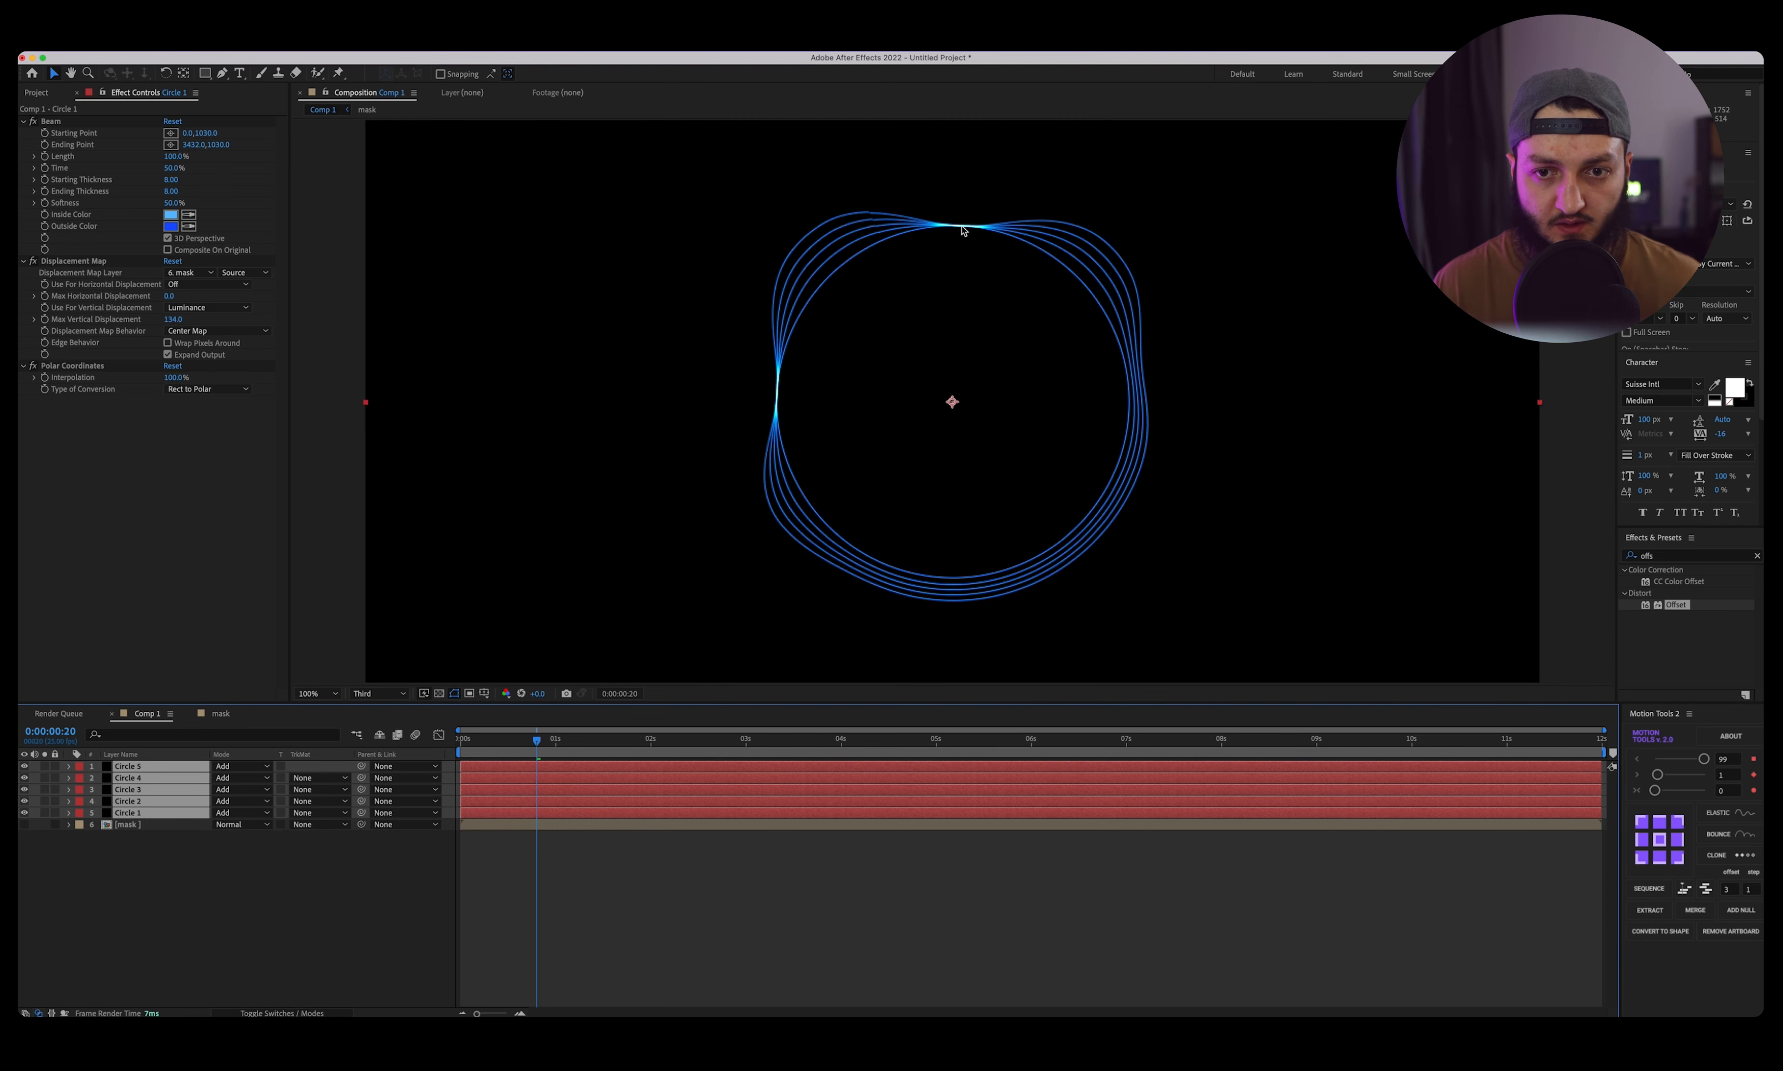
key(comma)
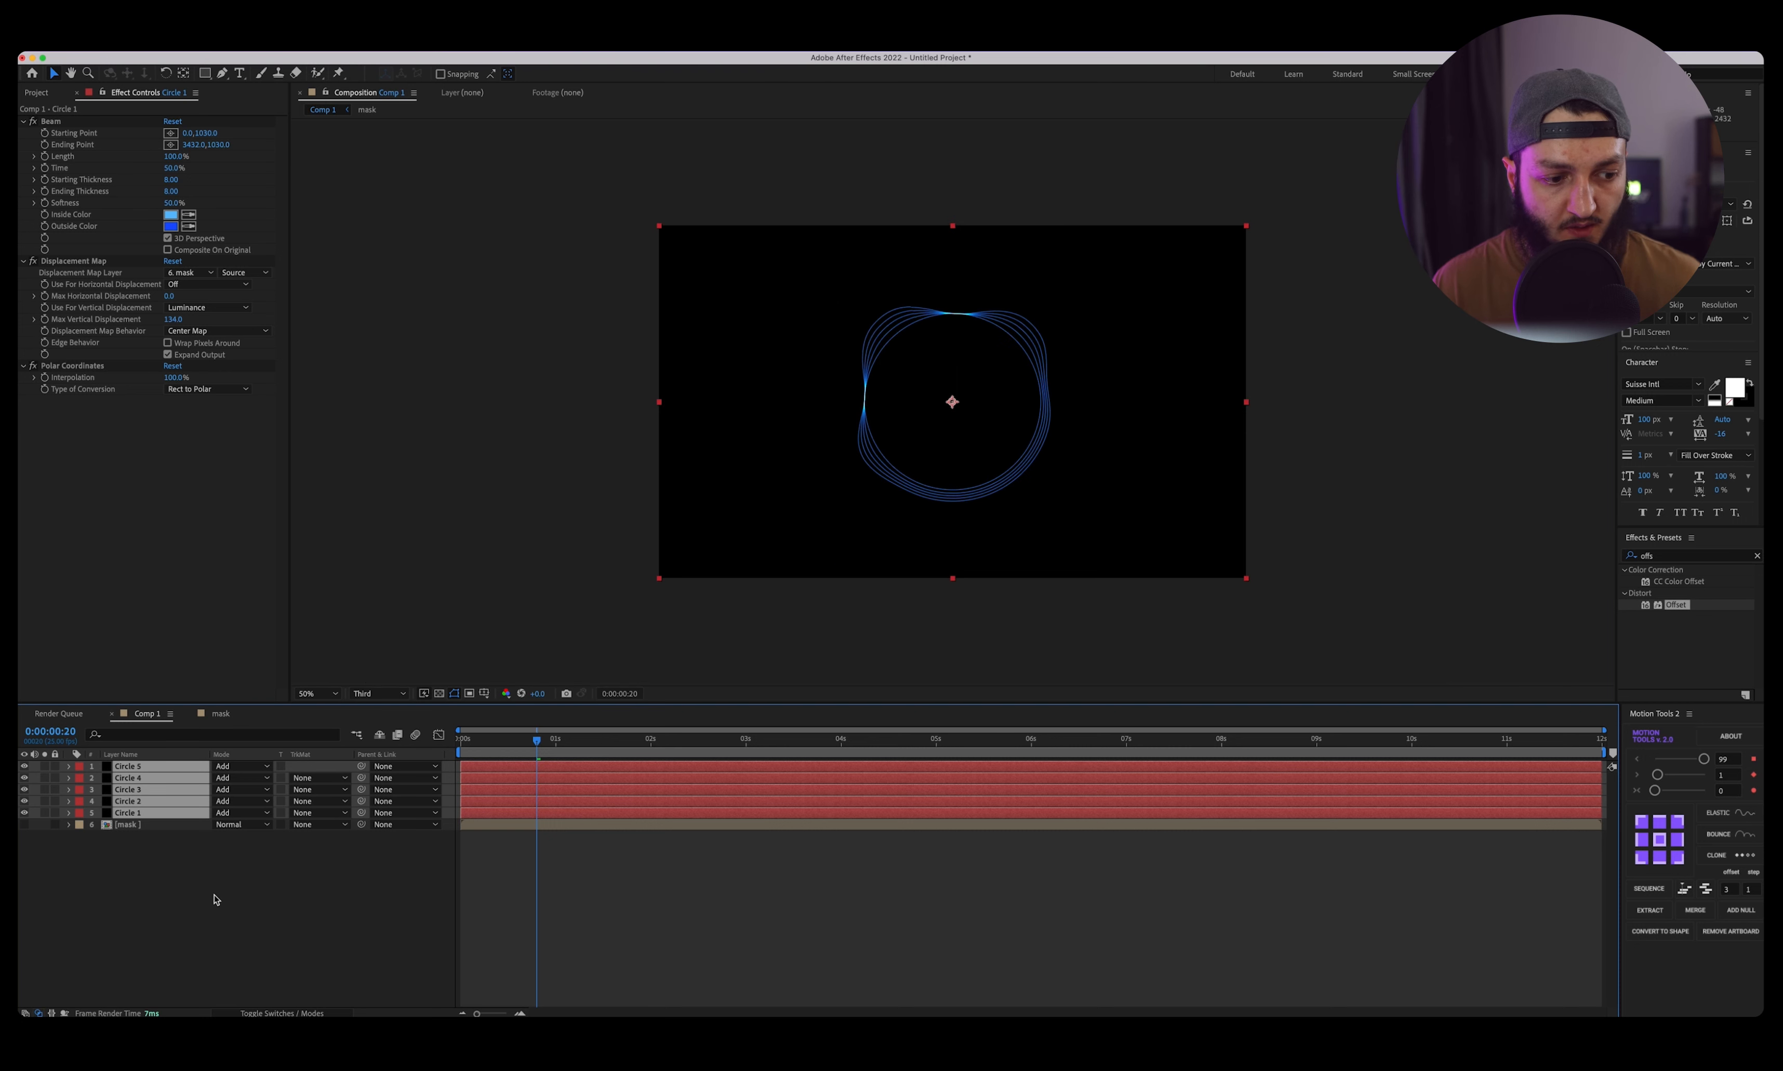
click(174, 851)
click(147, 813)
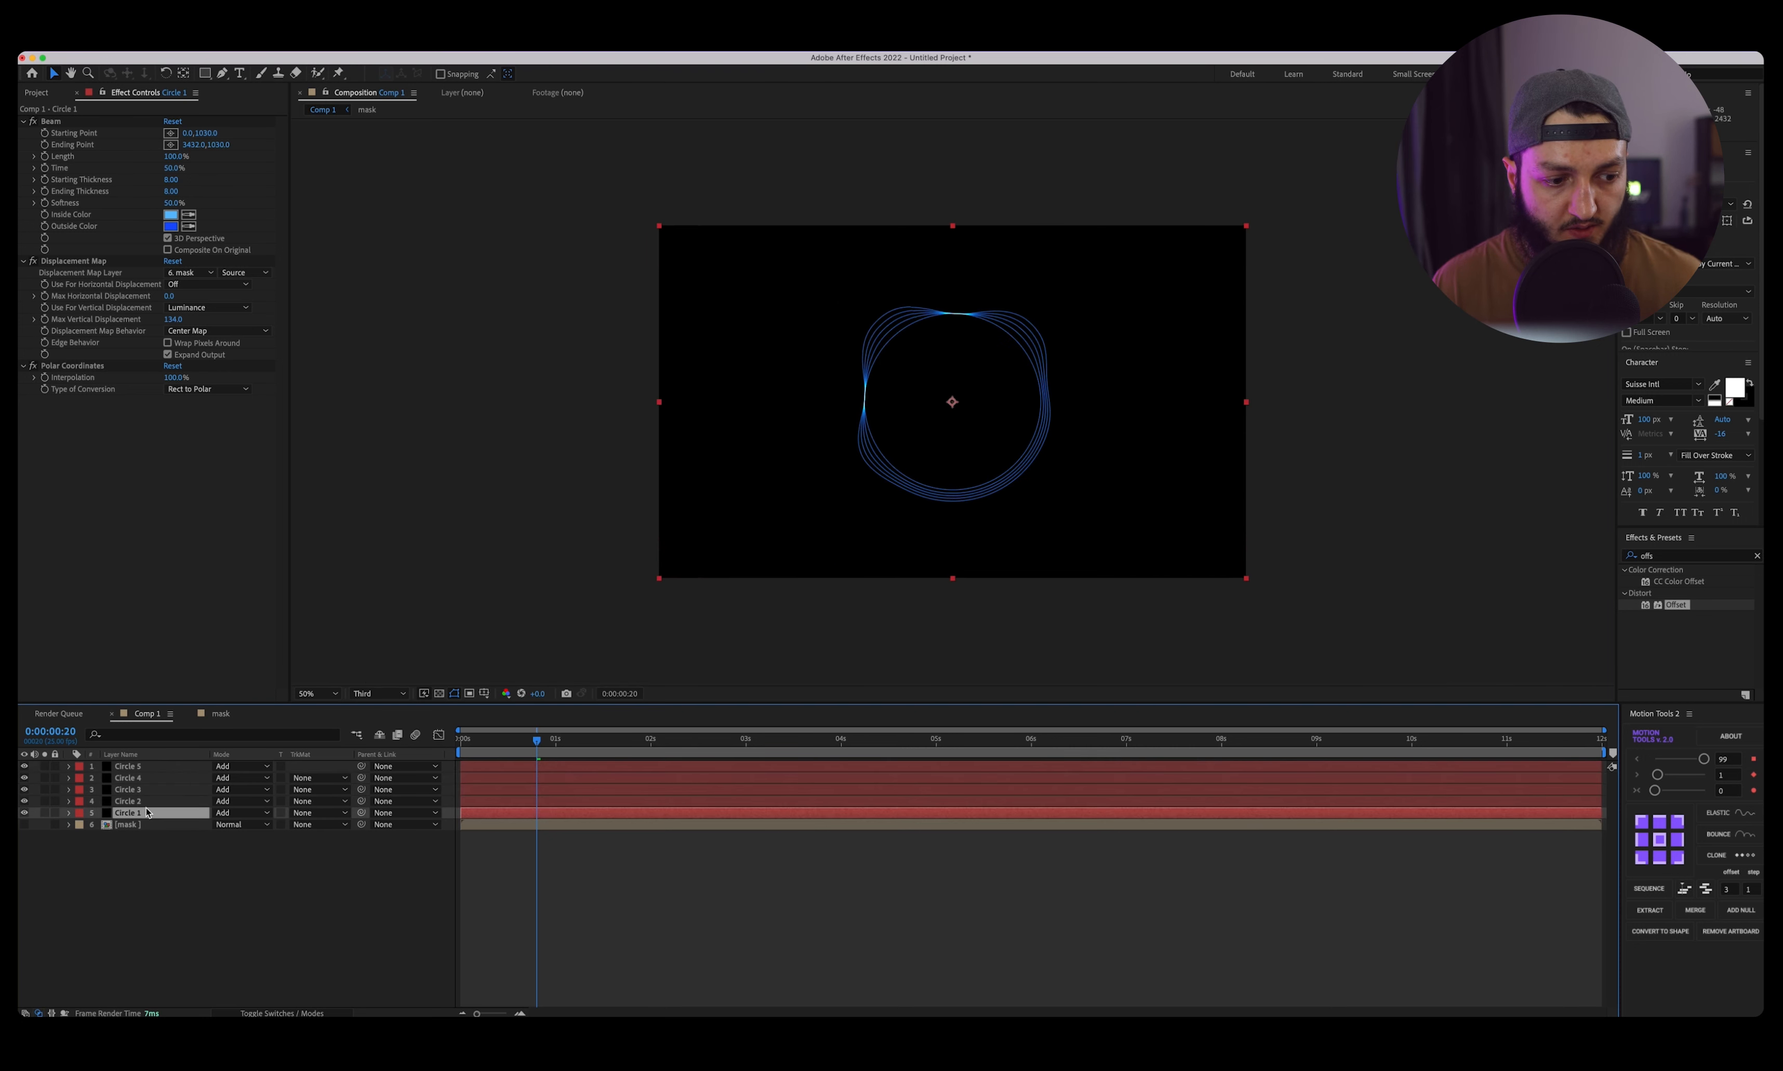
shift+click(145, 769)
click(162, 880)
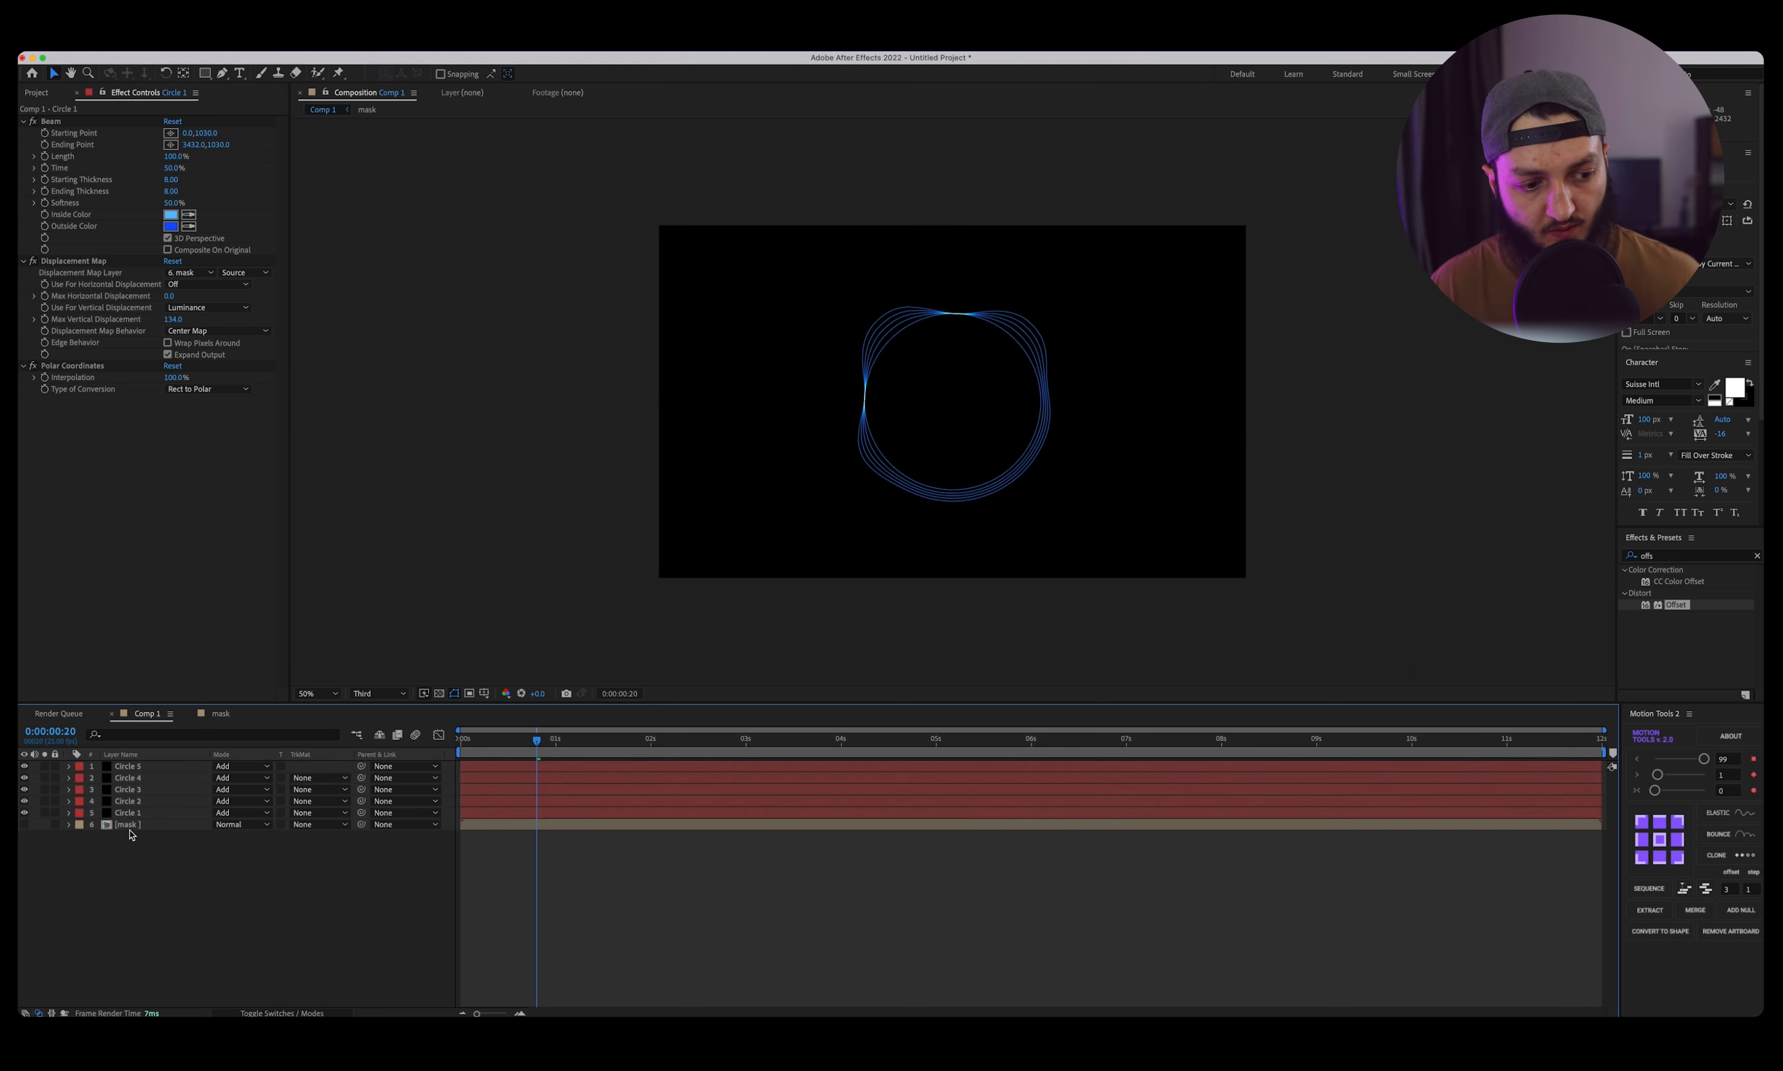
Duplicate the mask composition in the project and open the copy, mask 2.
click(131, 827)
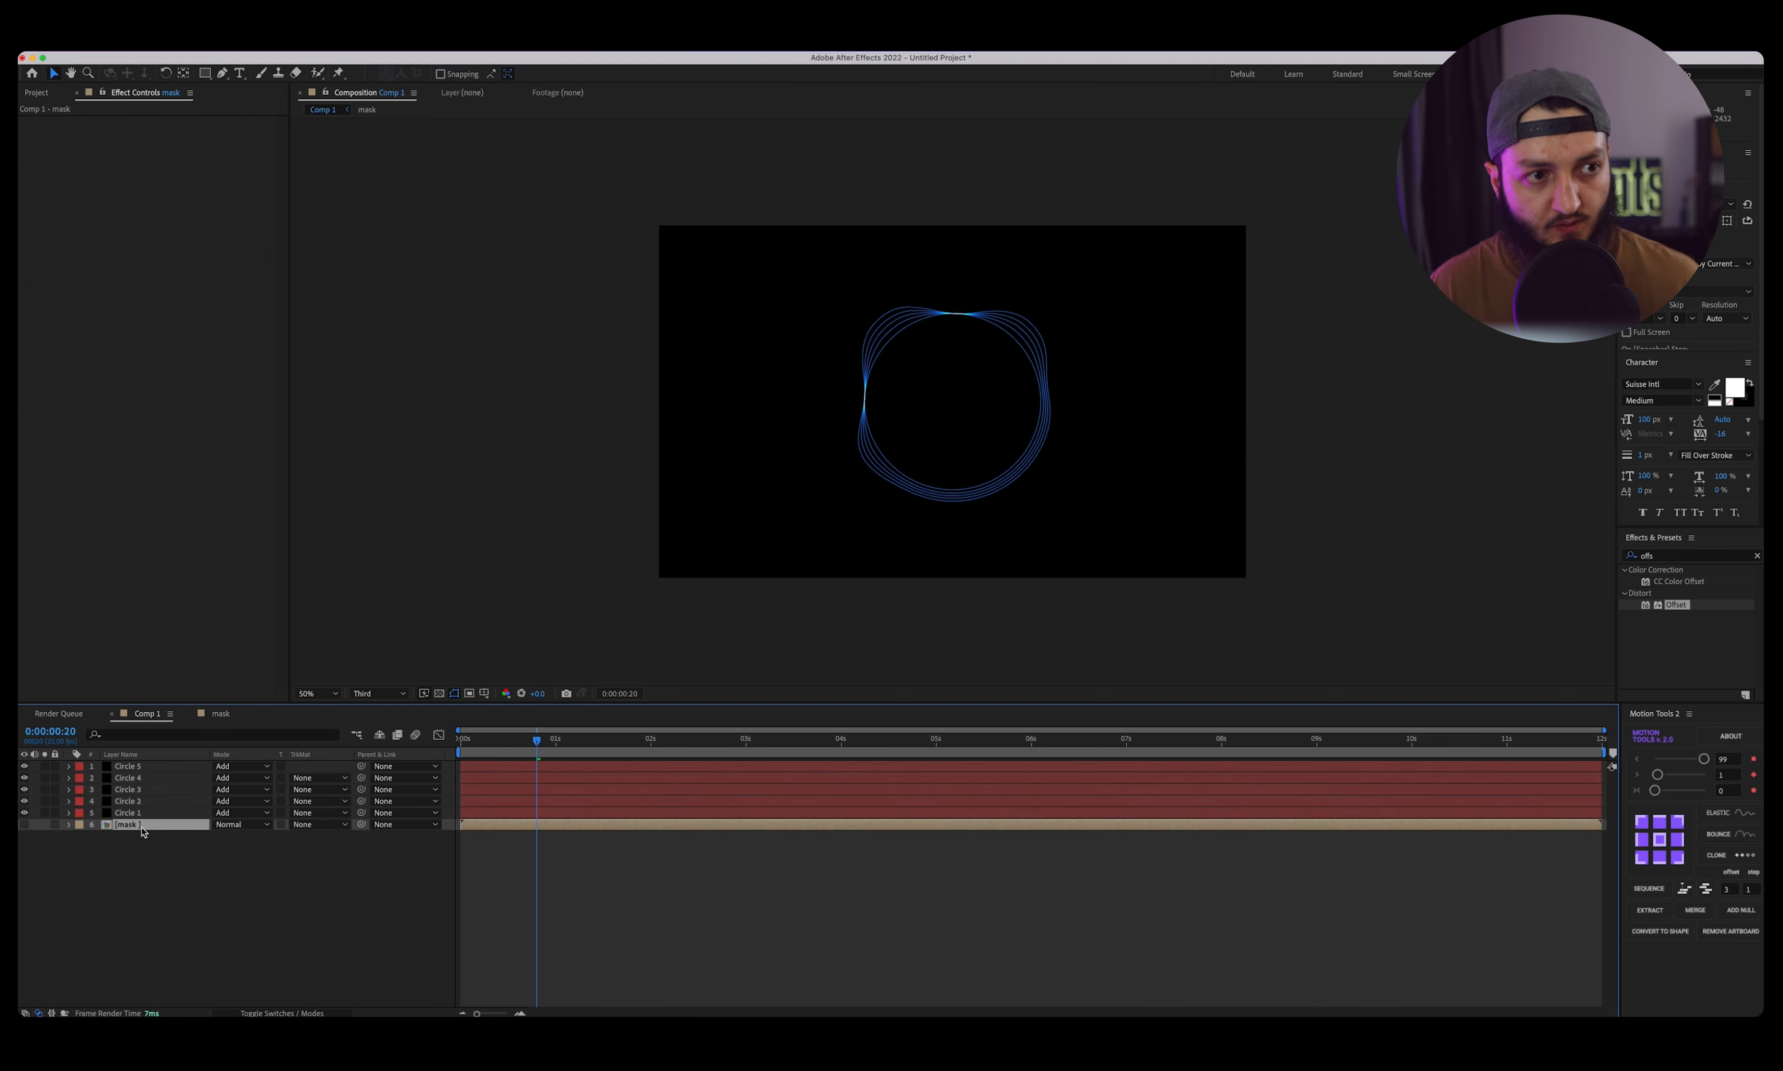
click(40, 92)
click(59, 231)
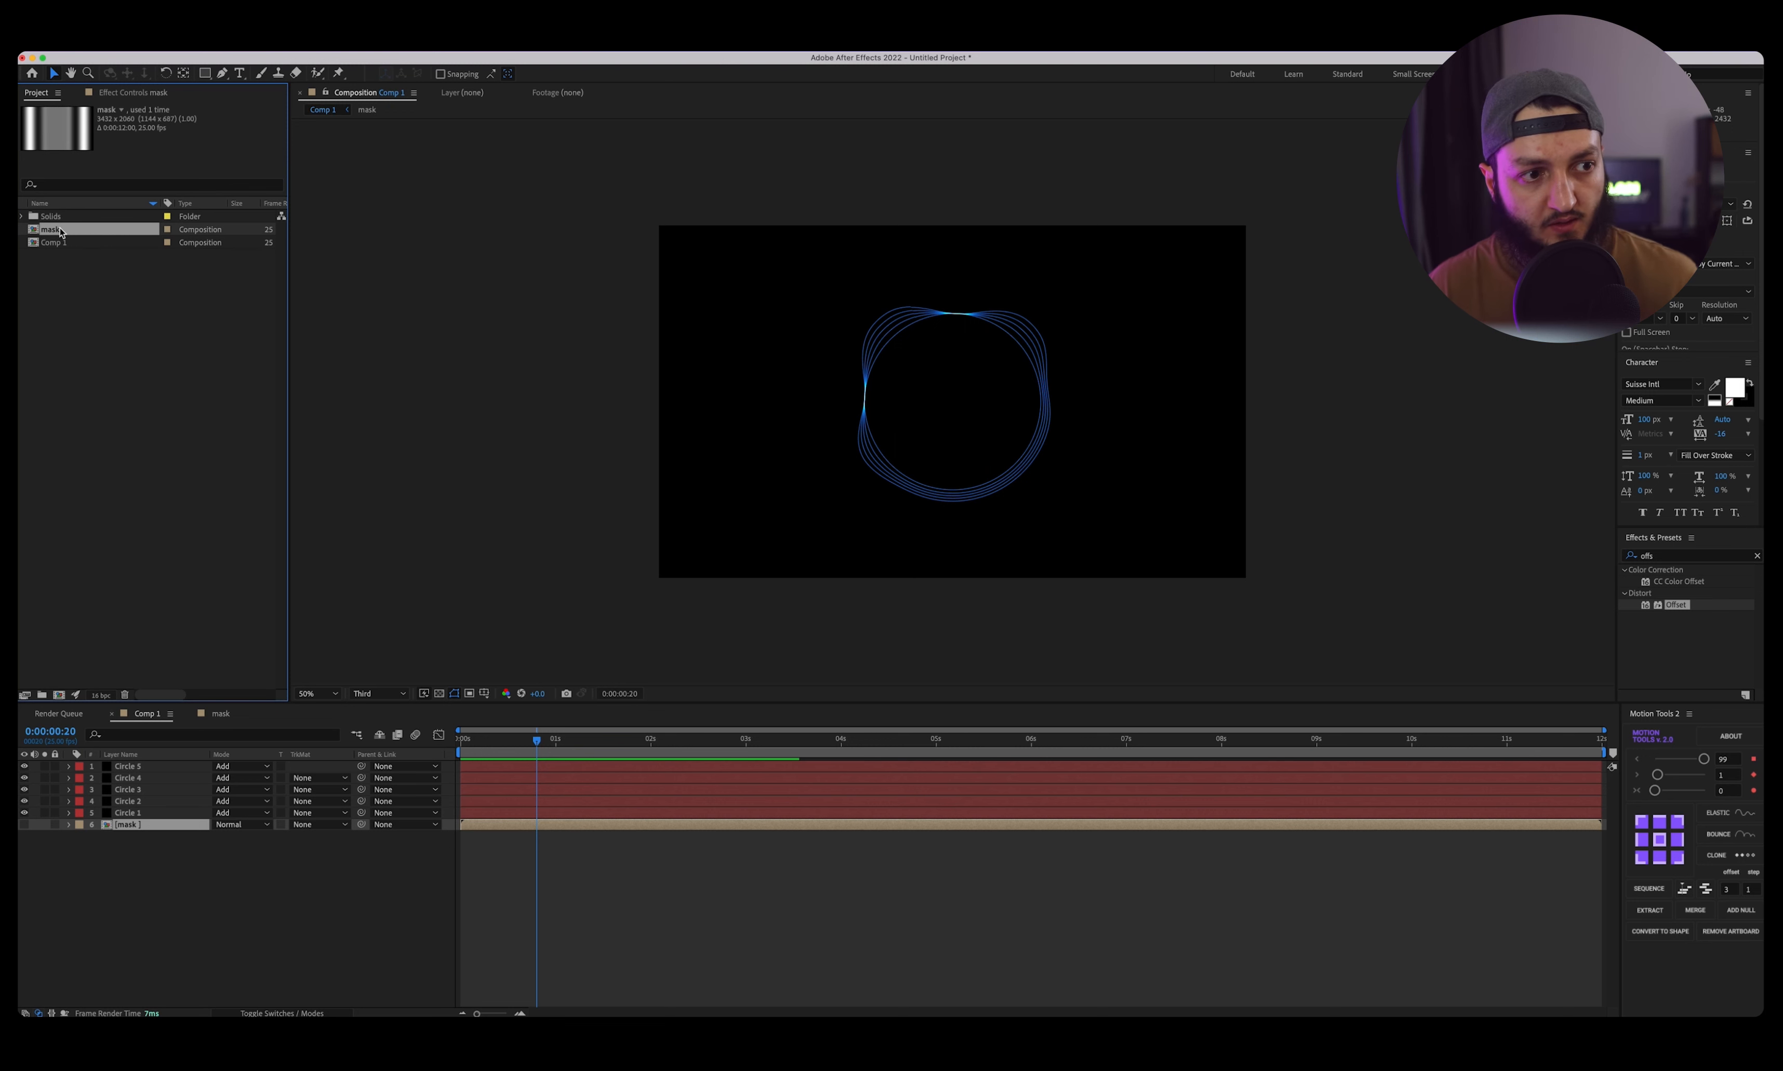
key(super+d)
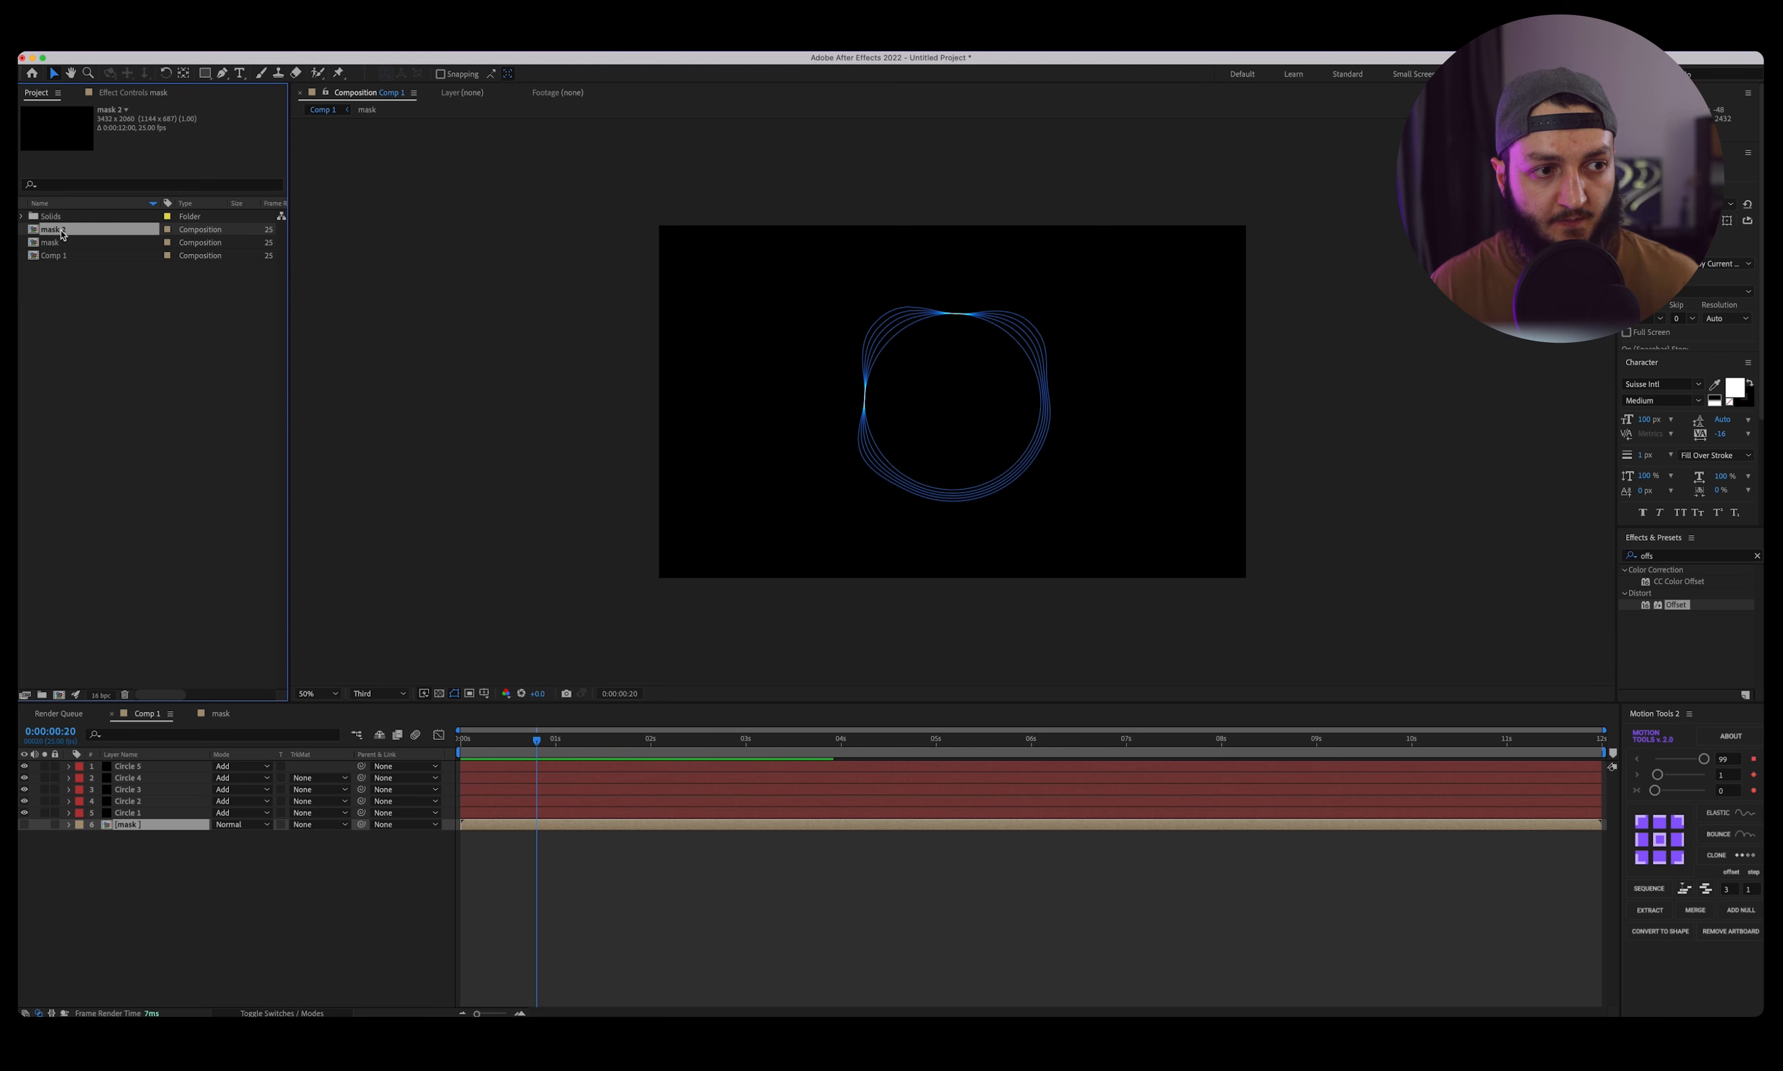
double_click(77, 230)
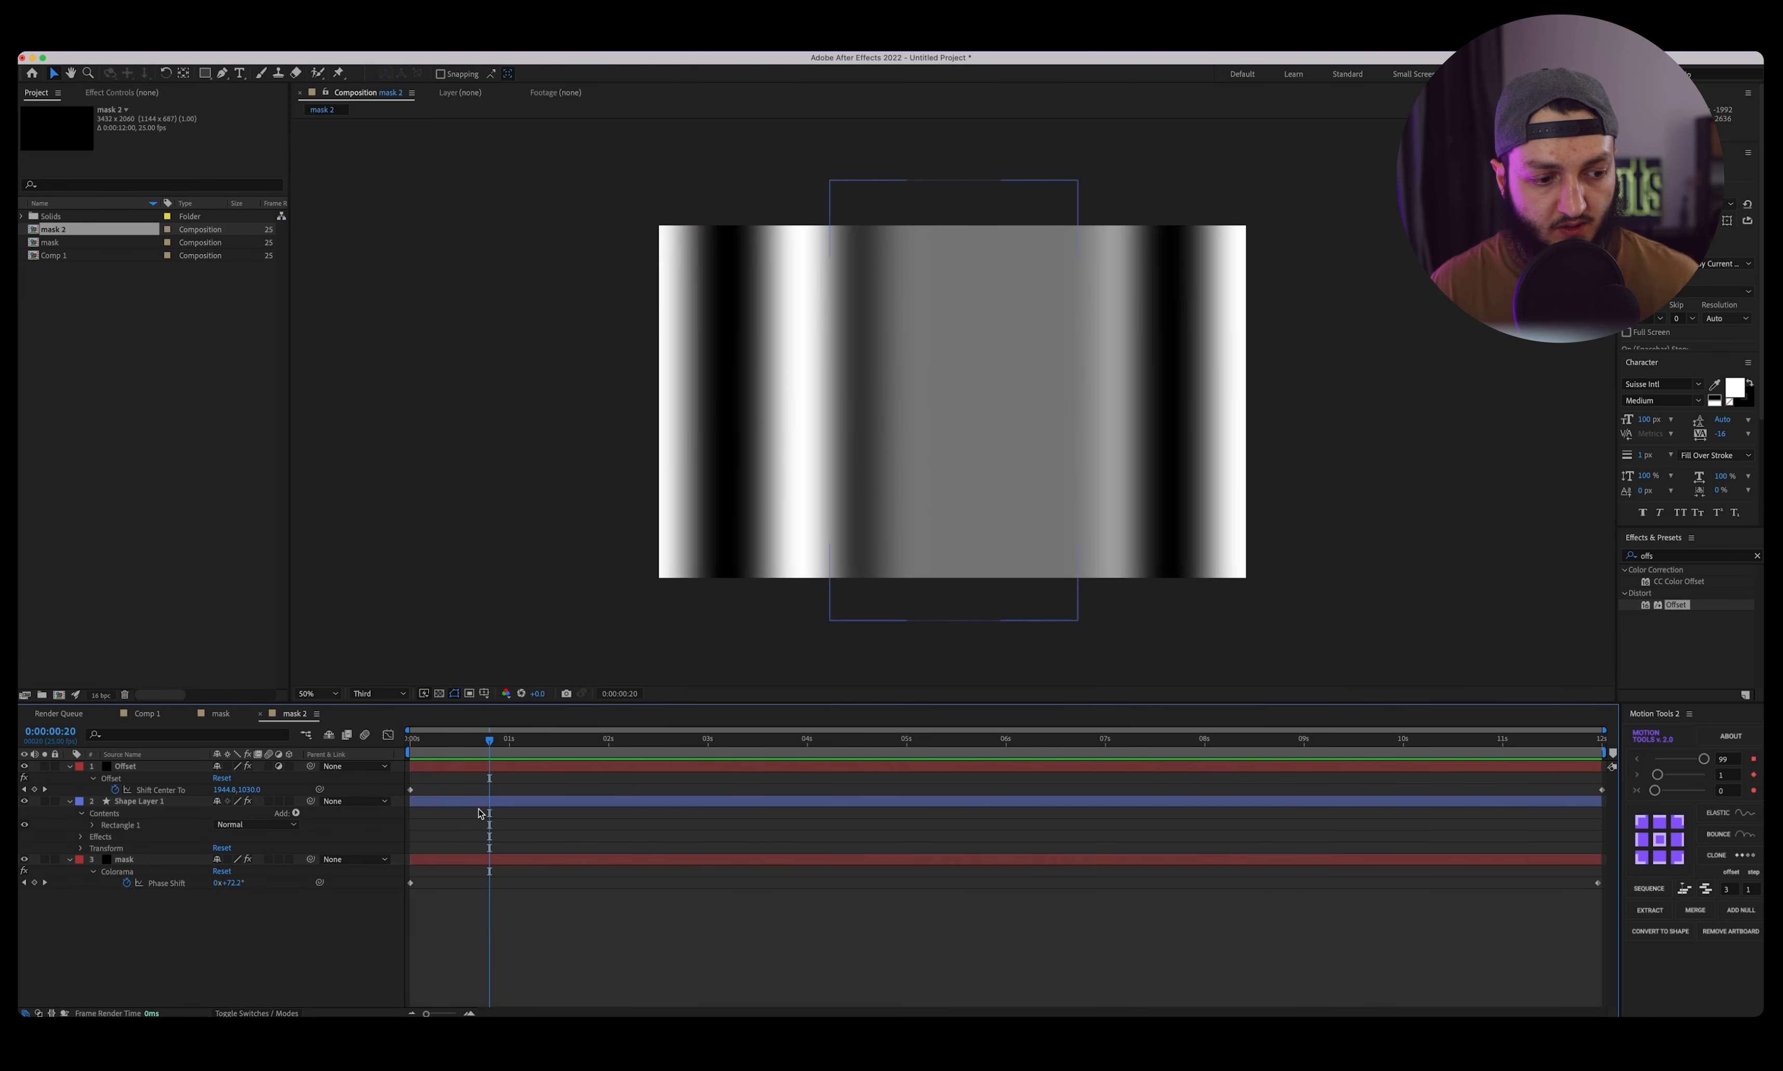
Set the Colorama Output Cycle's Cycle Repetitions to 3 on the mask layer in mask 2.
click(139, 801)
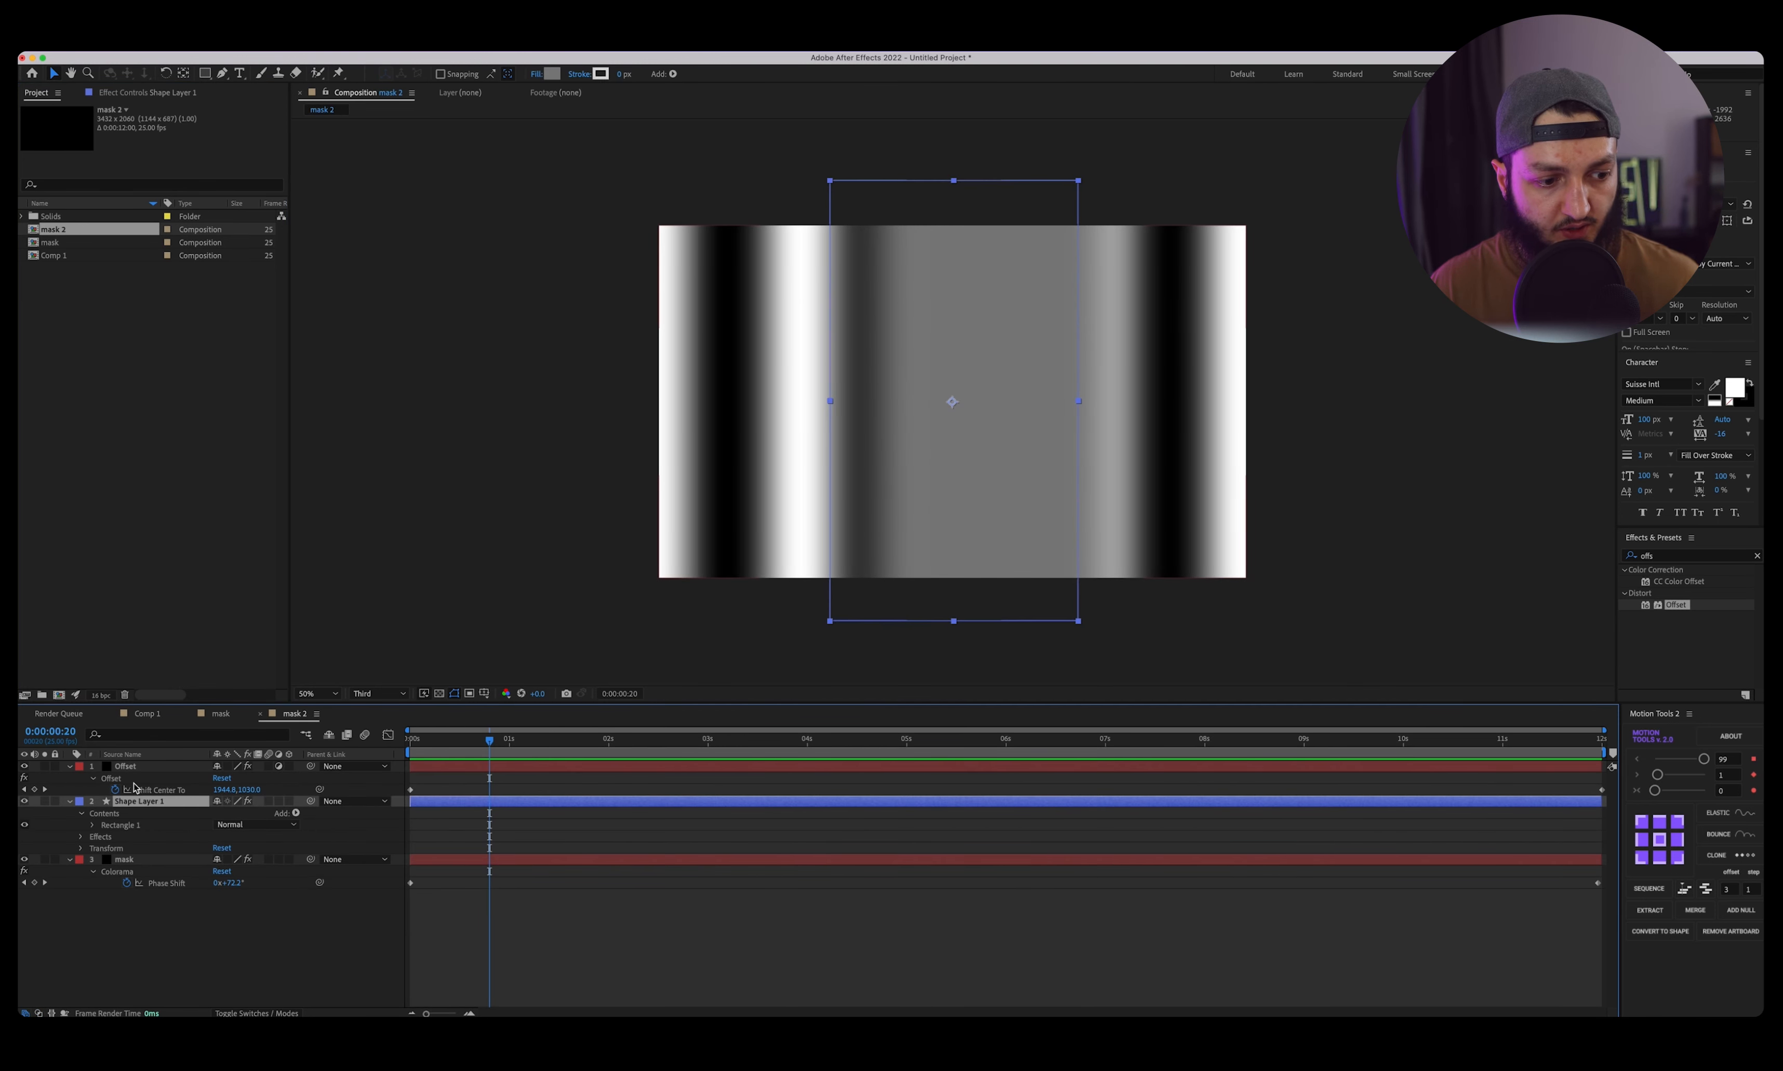
click(138, 860)
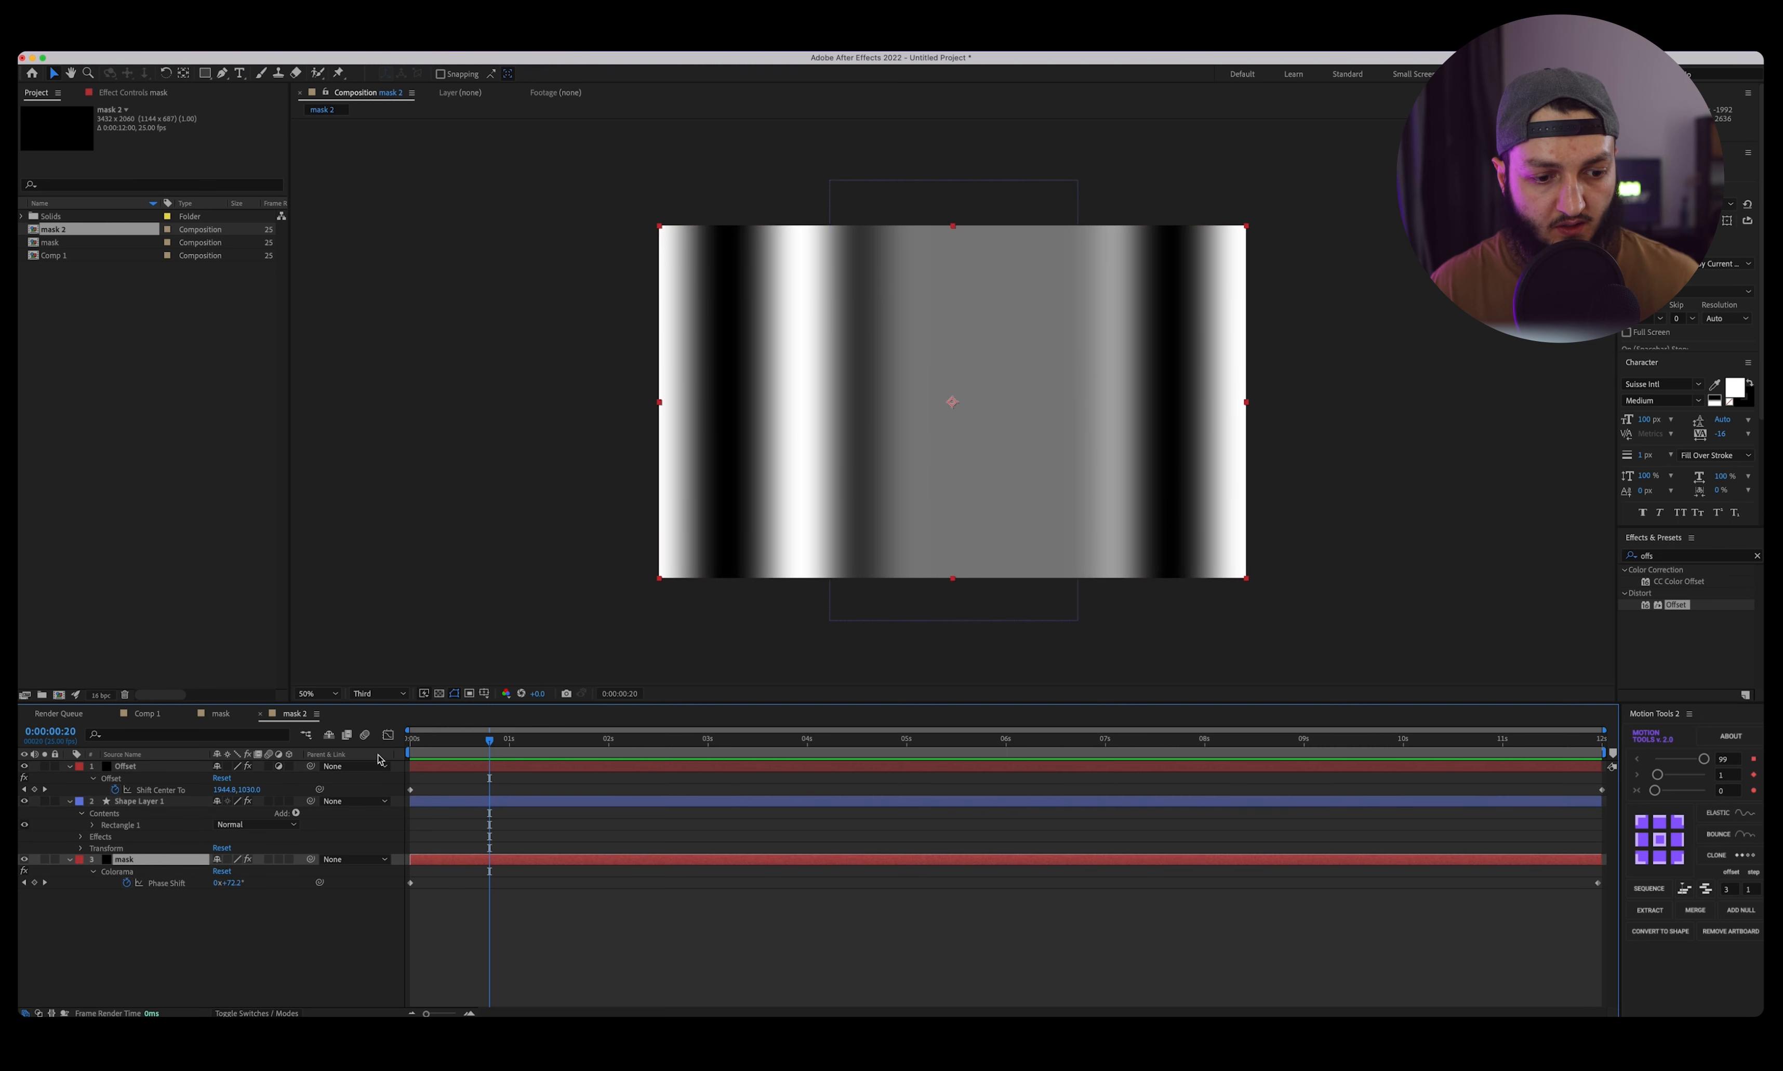
click(455, 752)
click(145, 94)
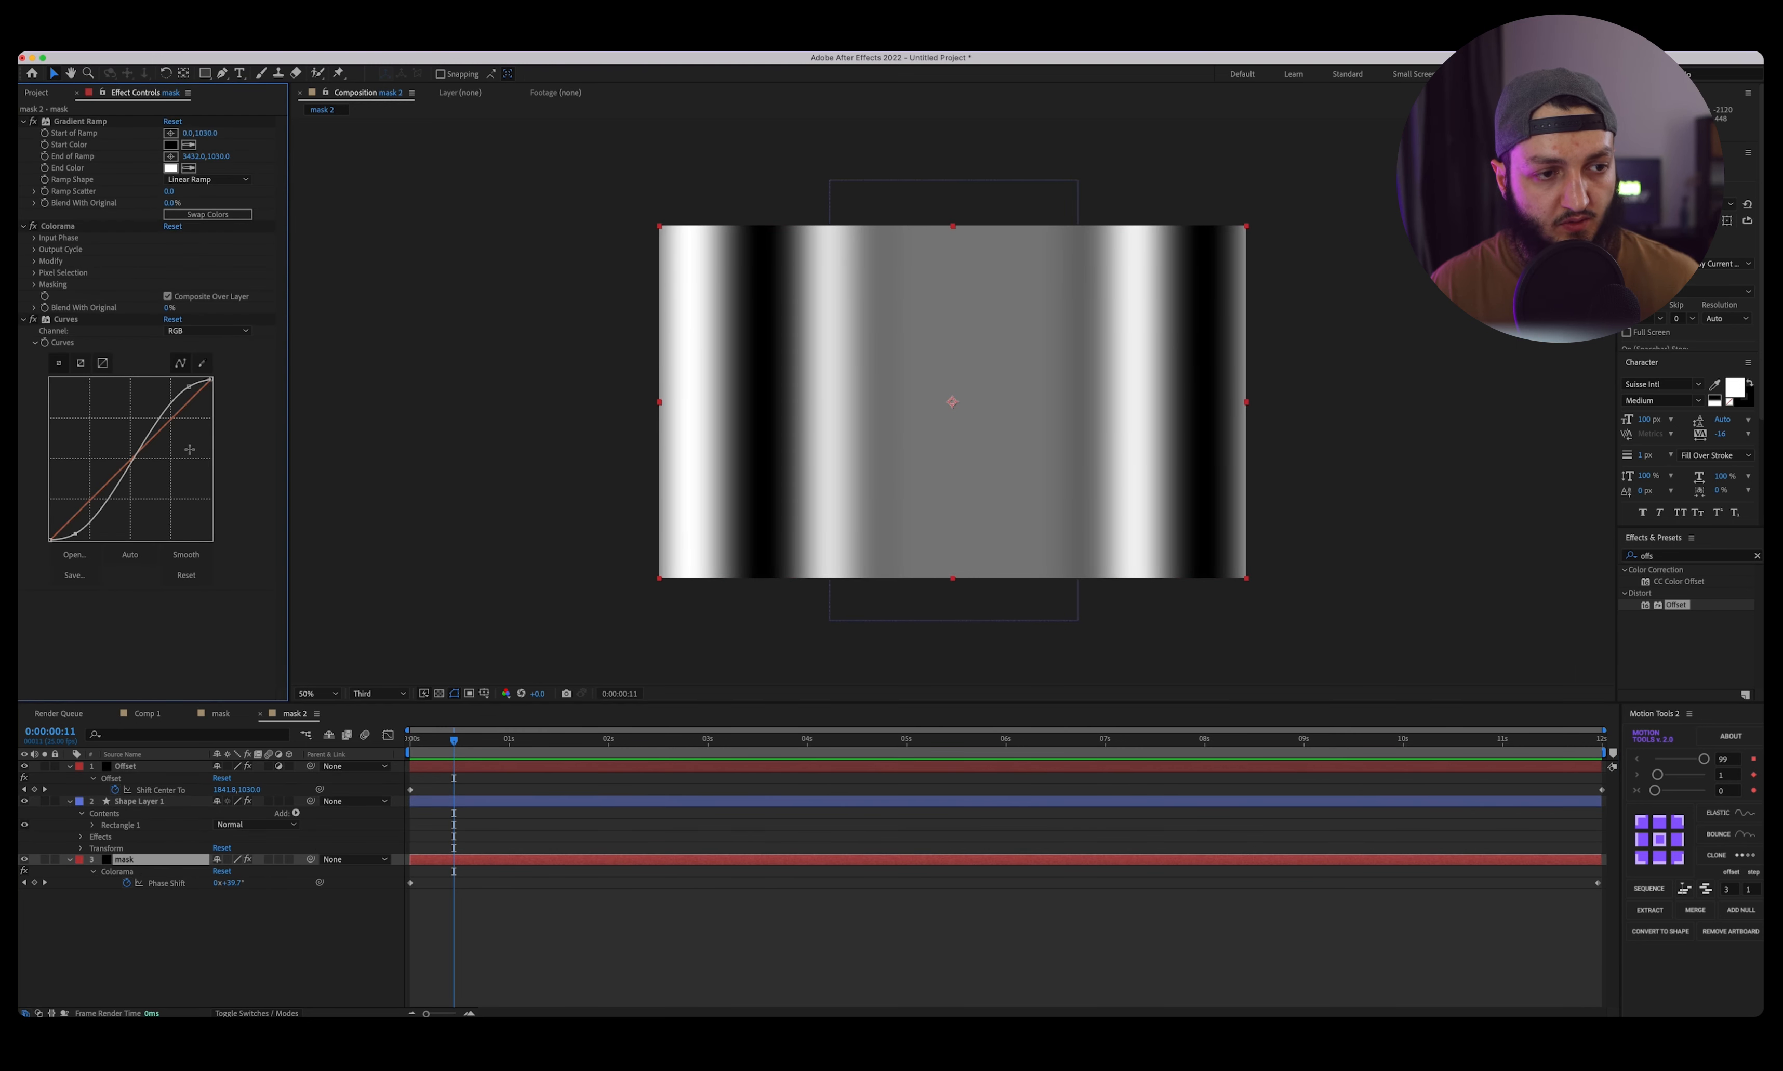
click(34, 249)
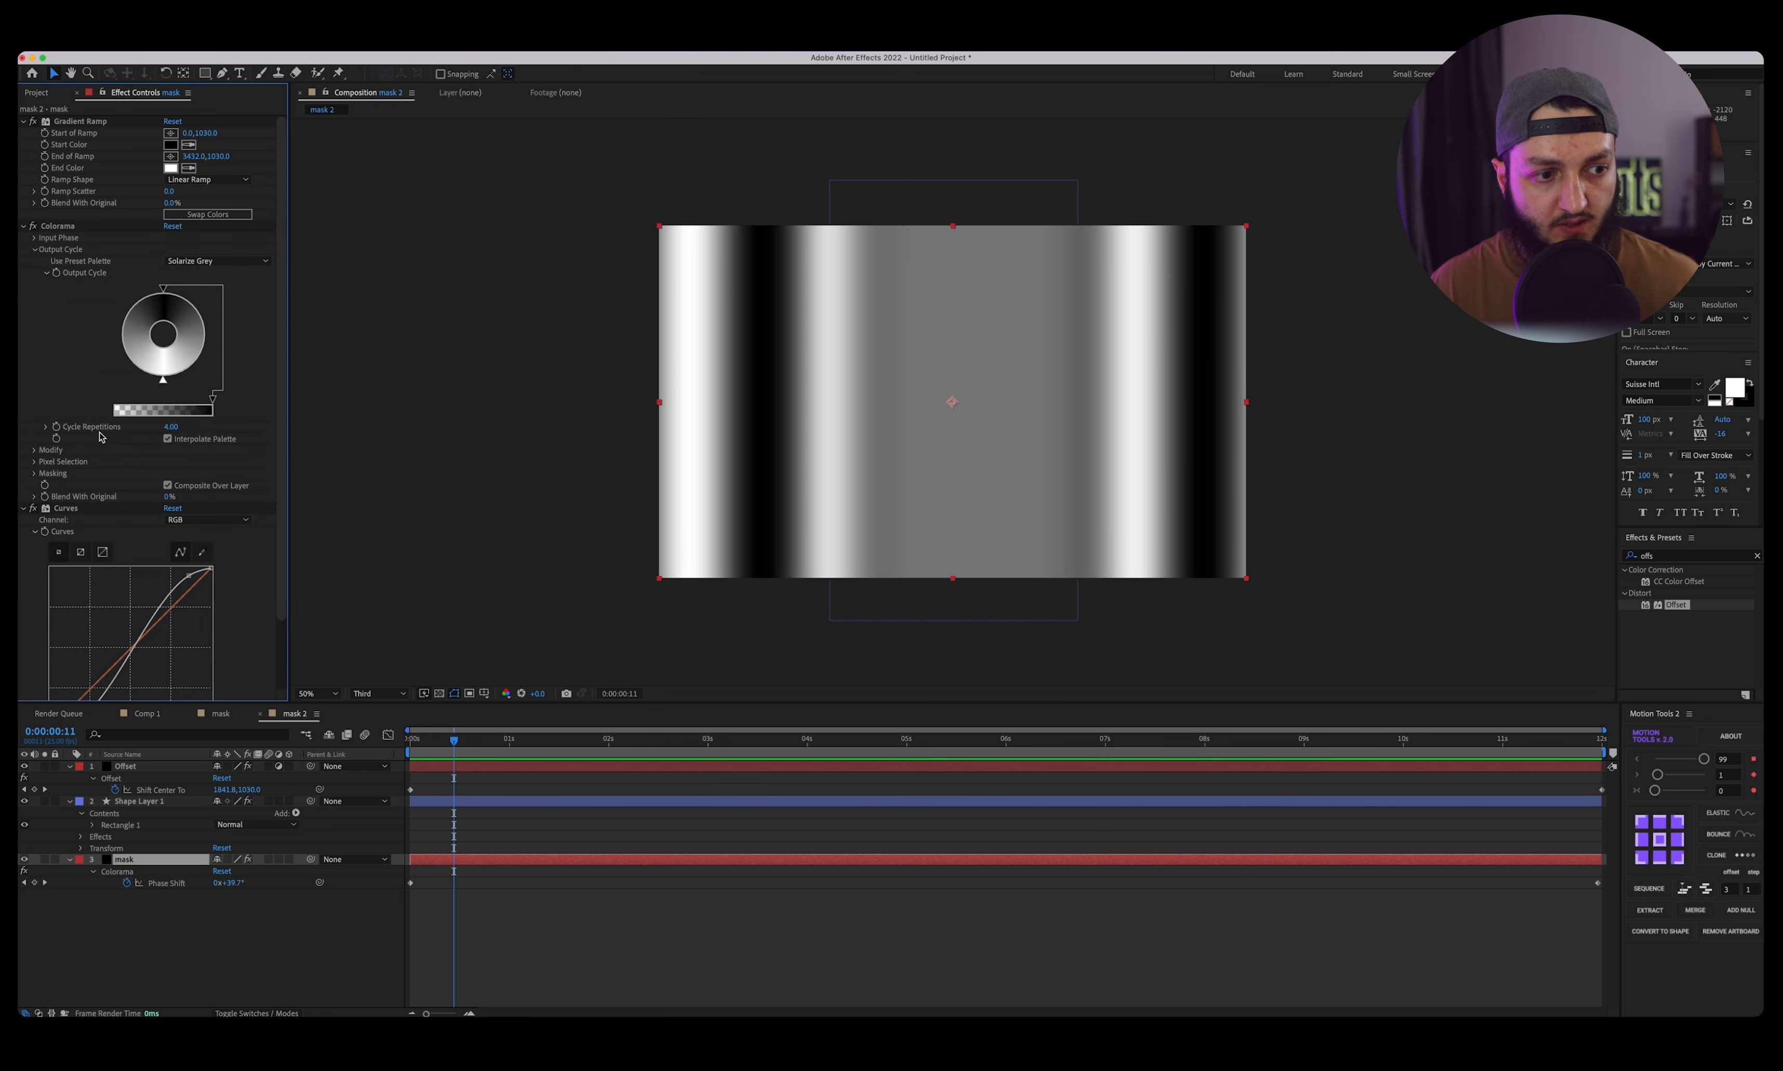
click(171, 427)
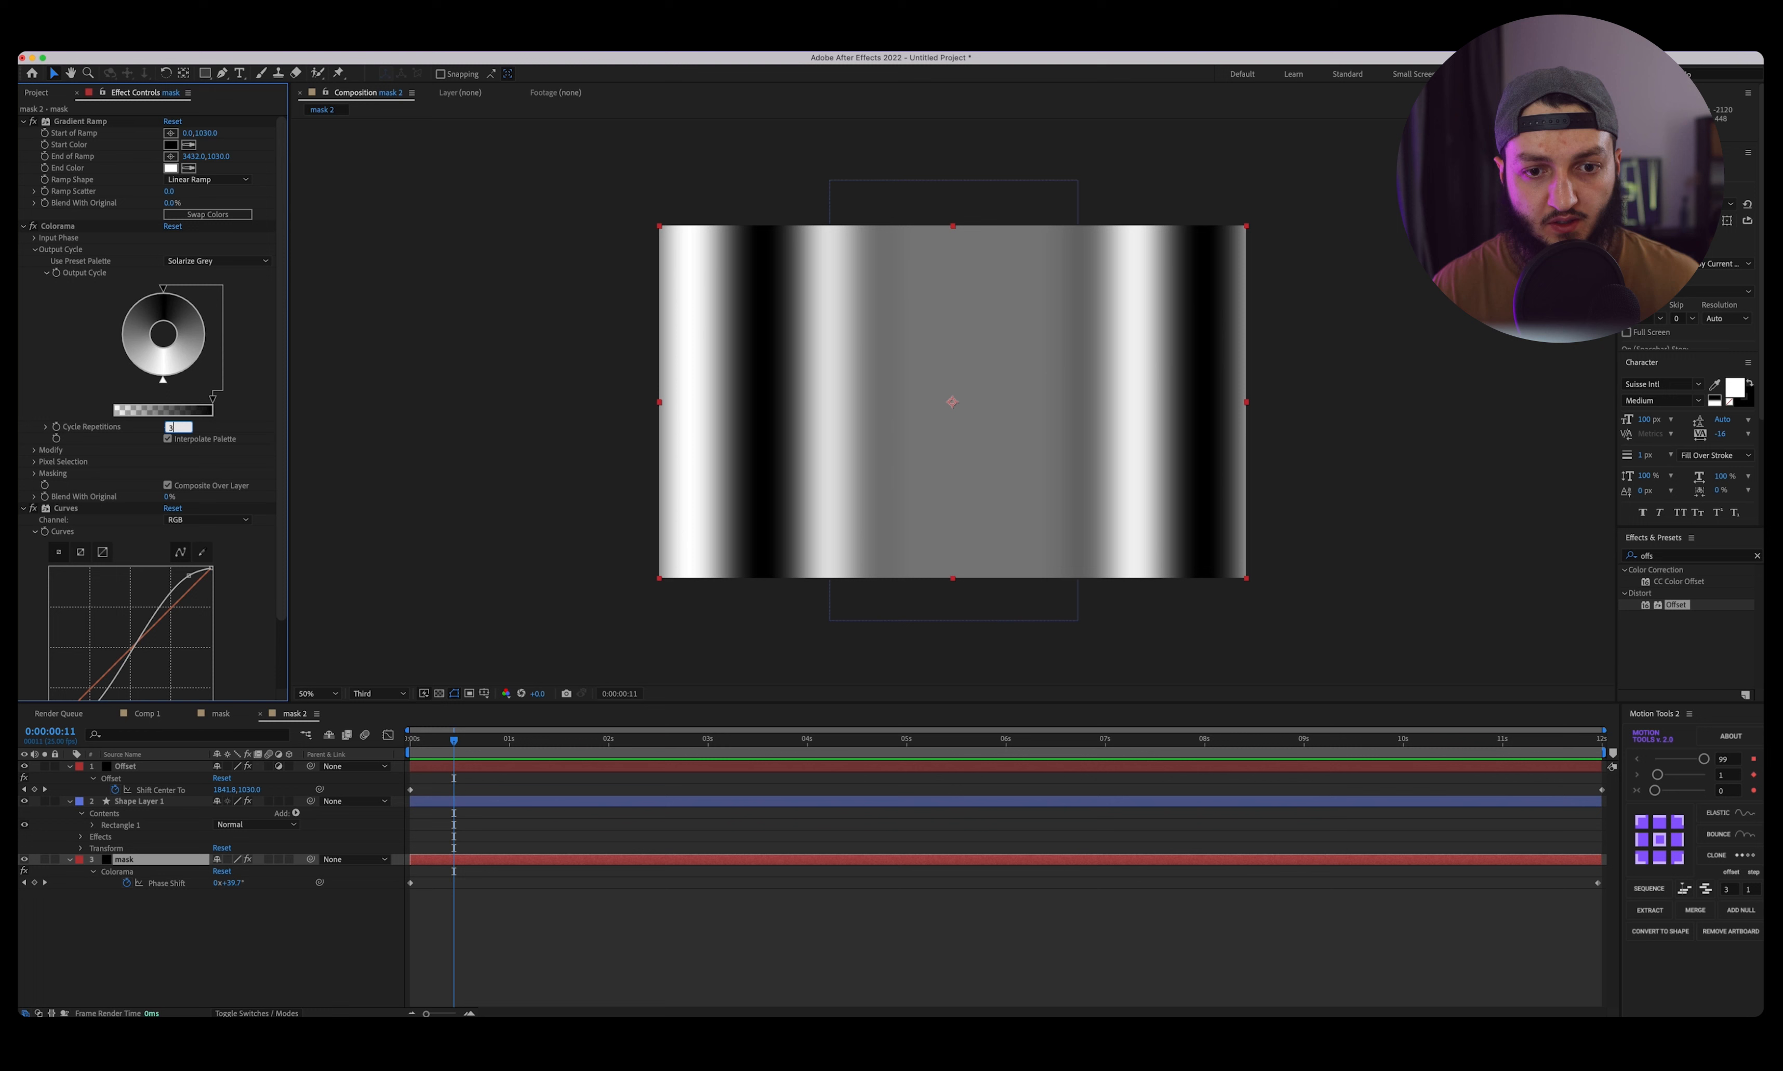
key(Return)
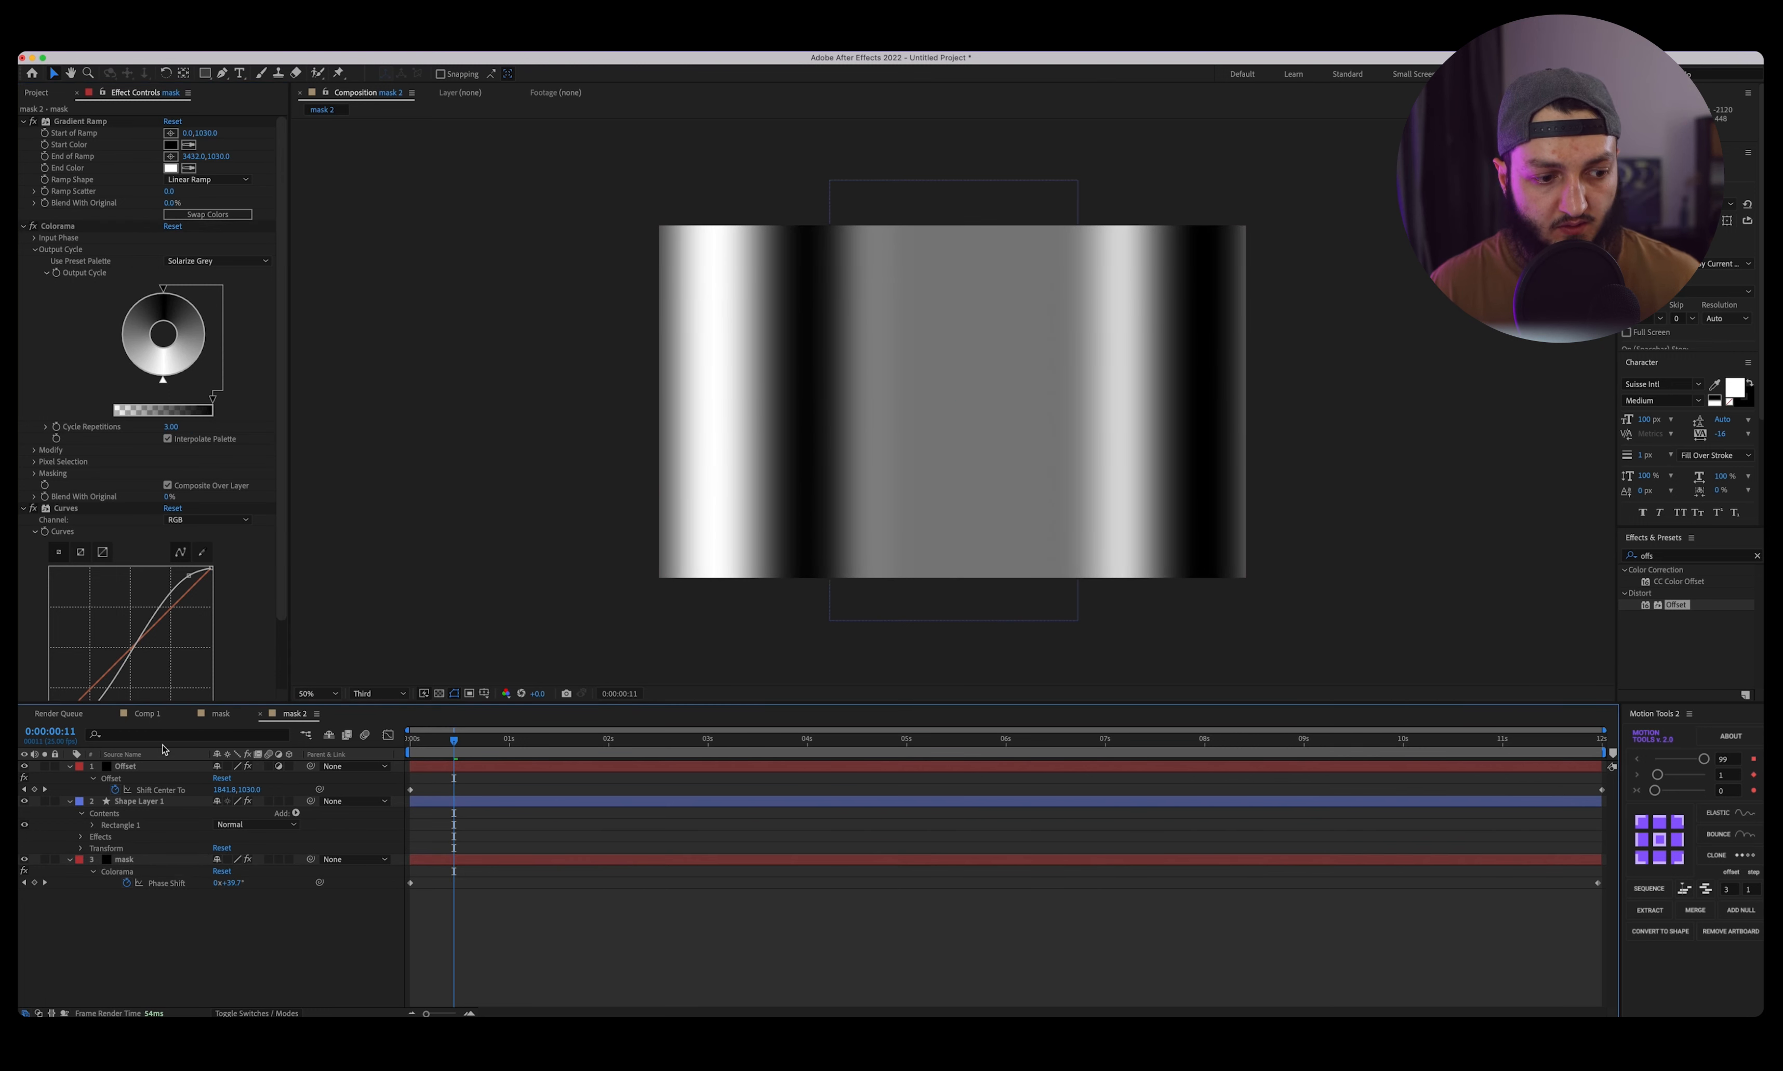
Duplicate the Circle 5 layer in Comp 1 and give the copy, Circle 6, an Aqua label.
click(147, 712)
click(141, 767)
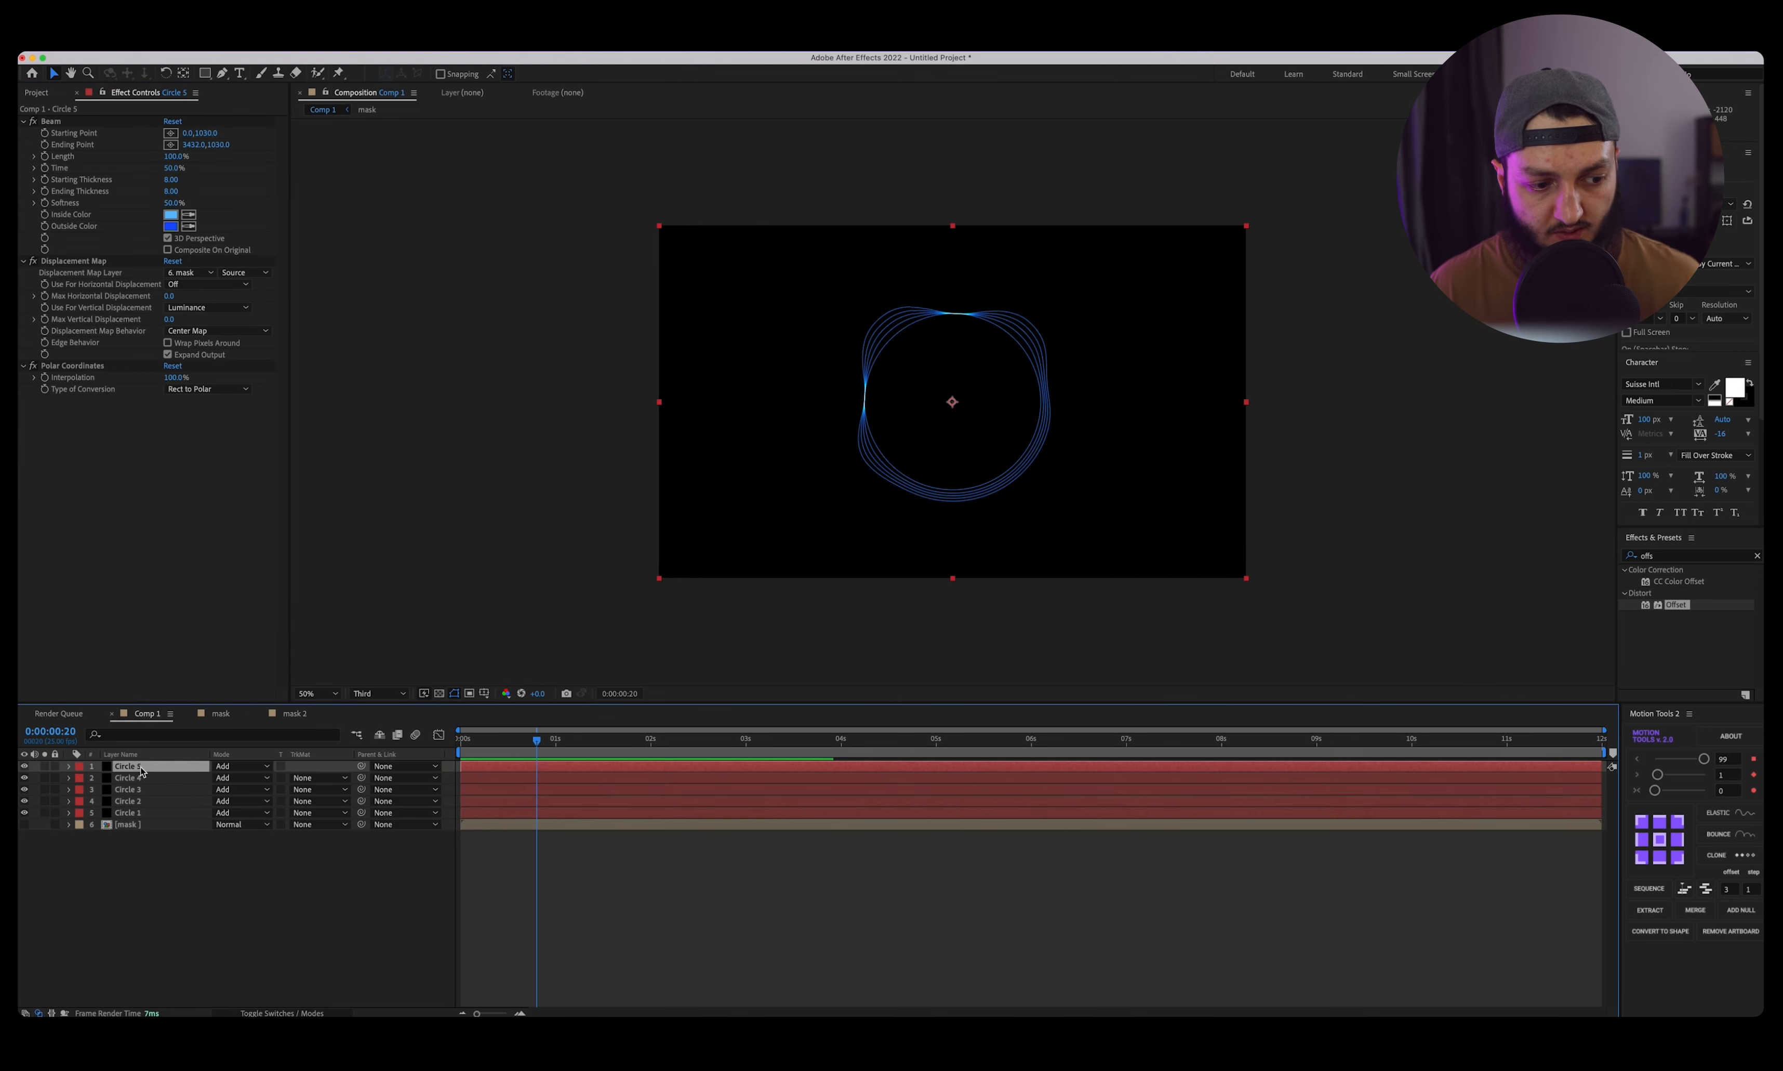
key(cmd+d)
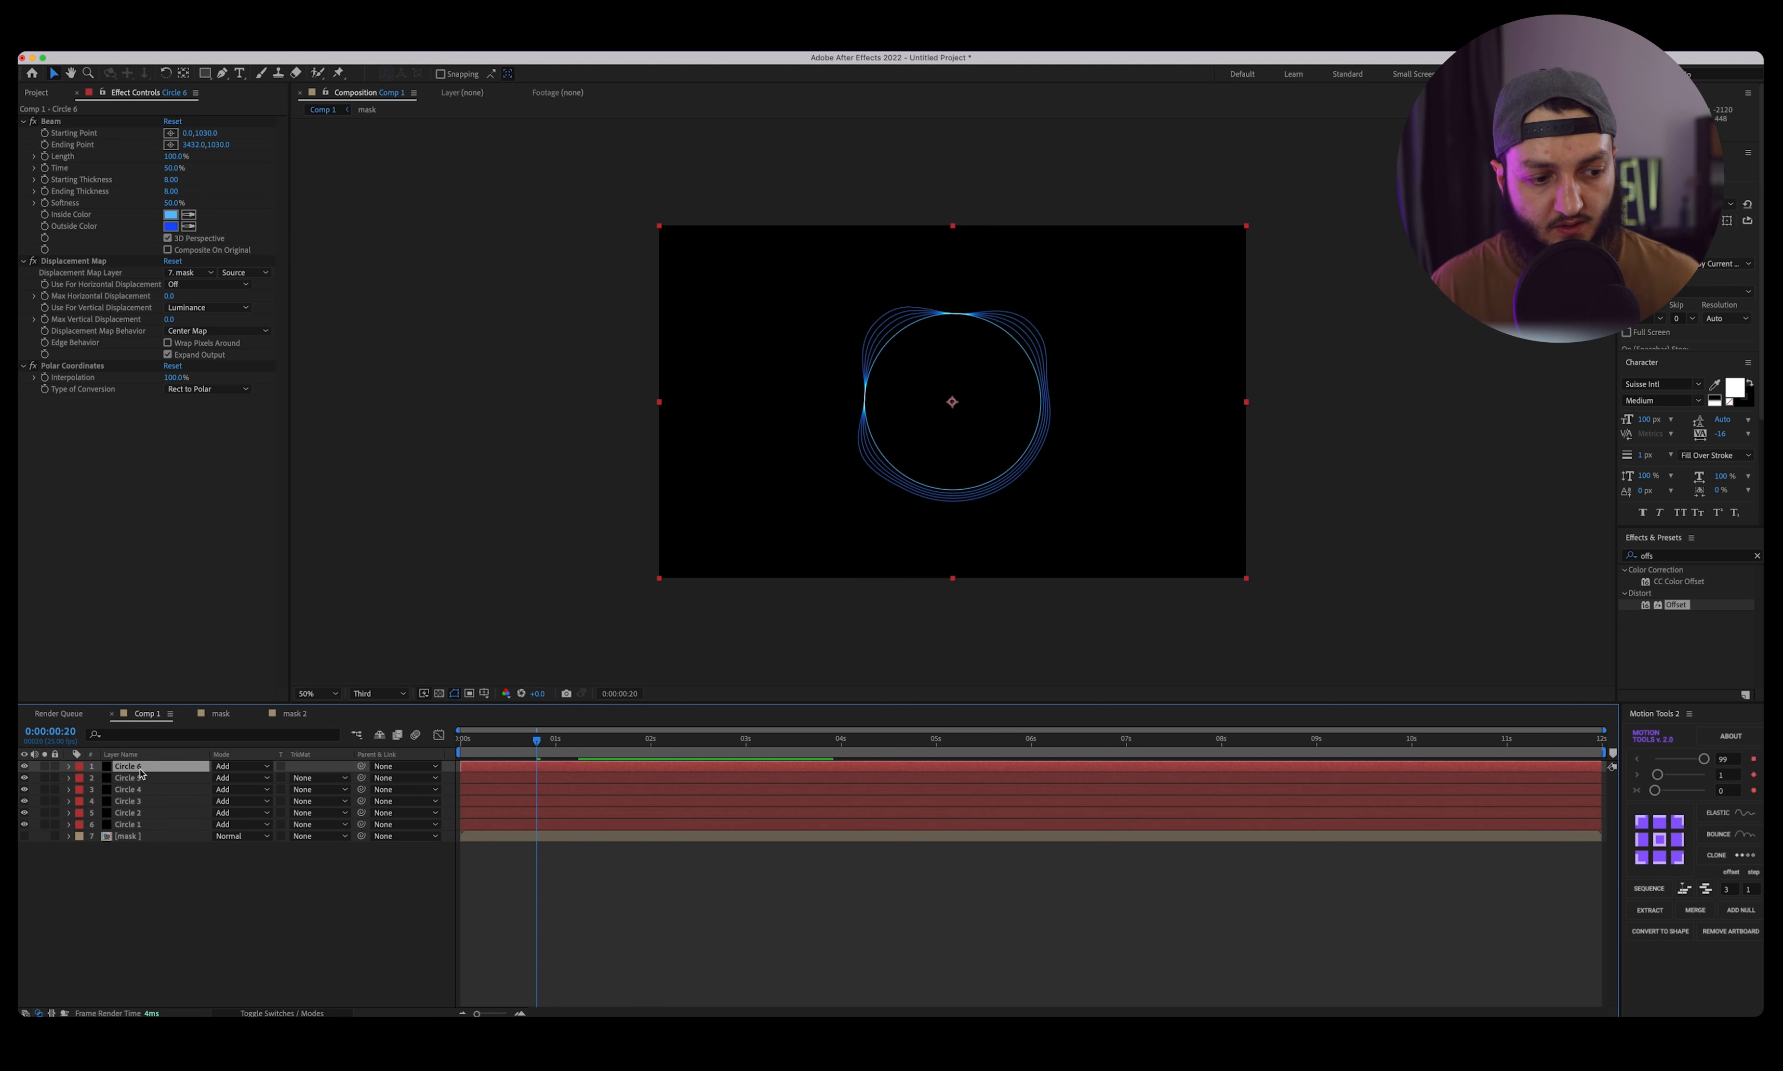
click(80, 770)
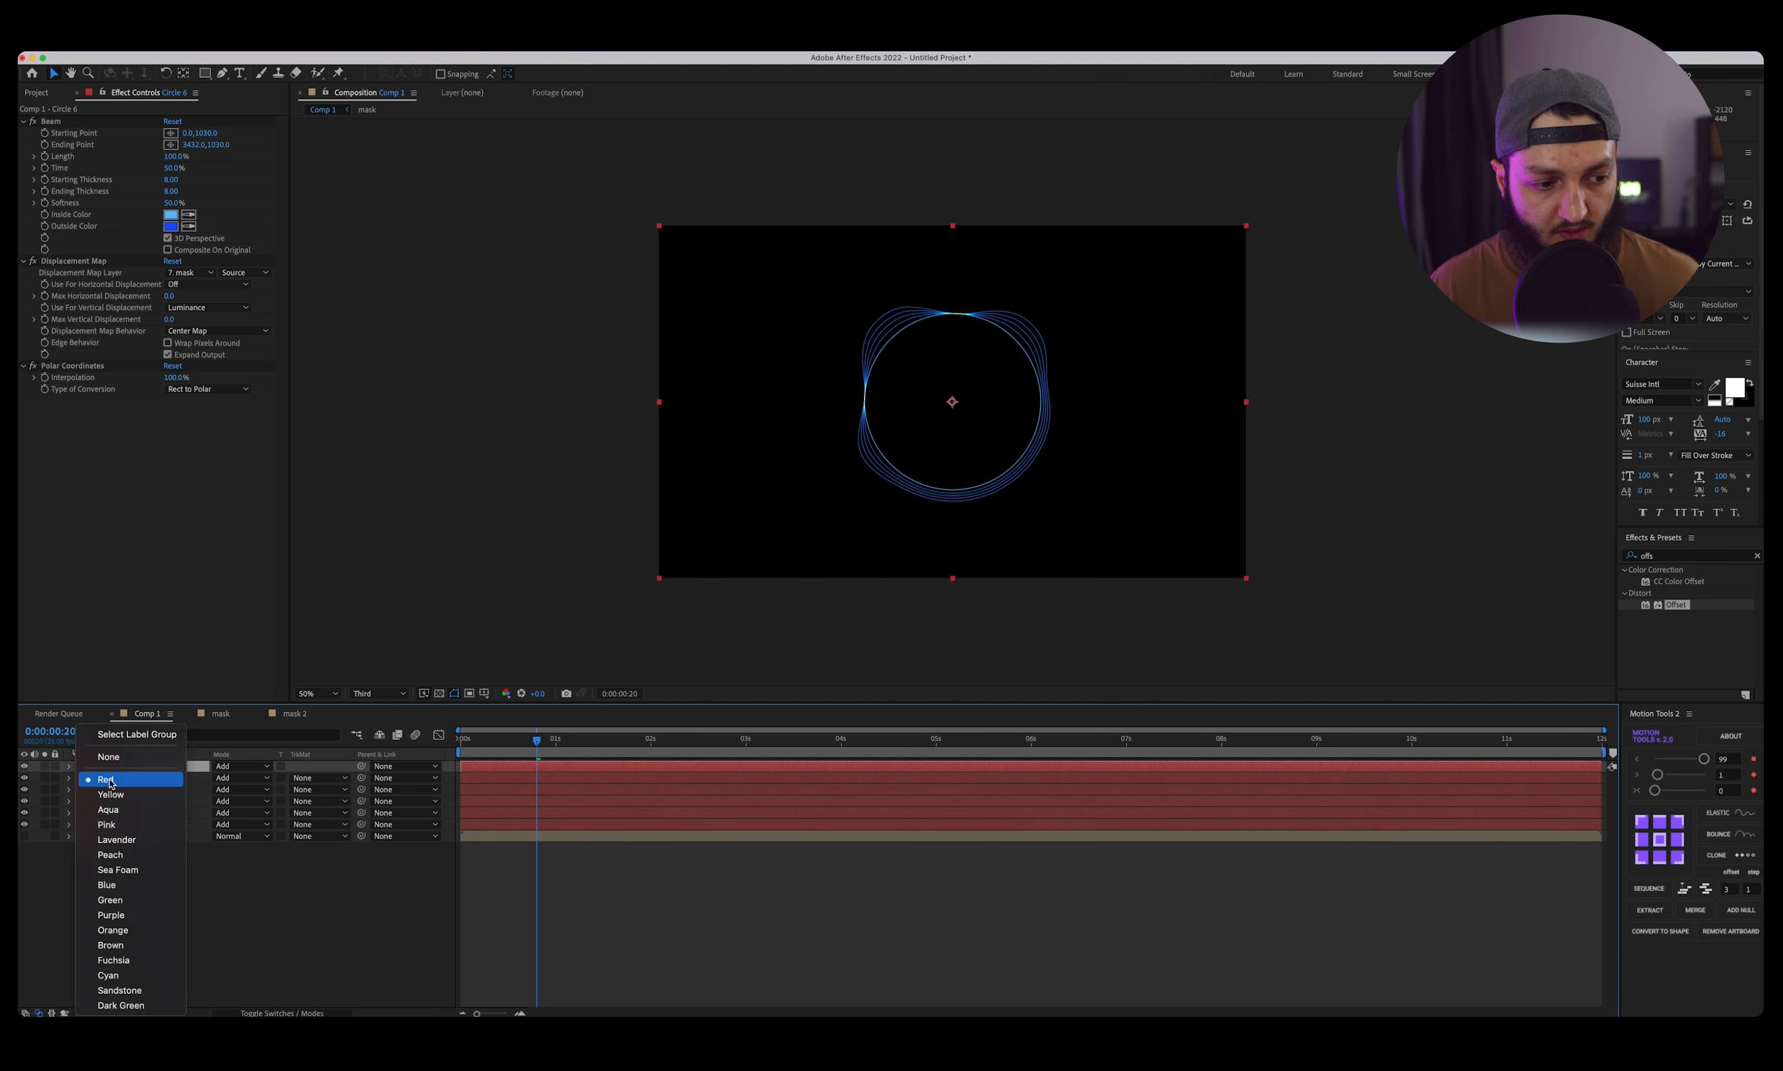
click(128, 815)
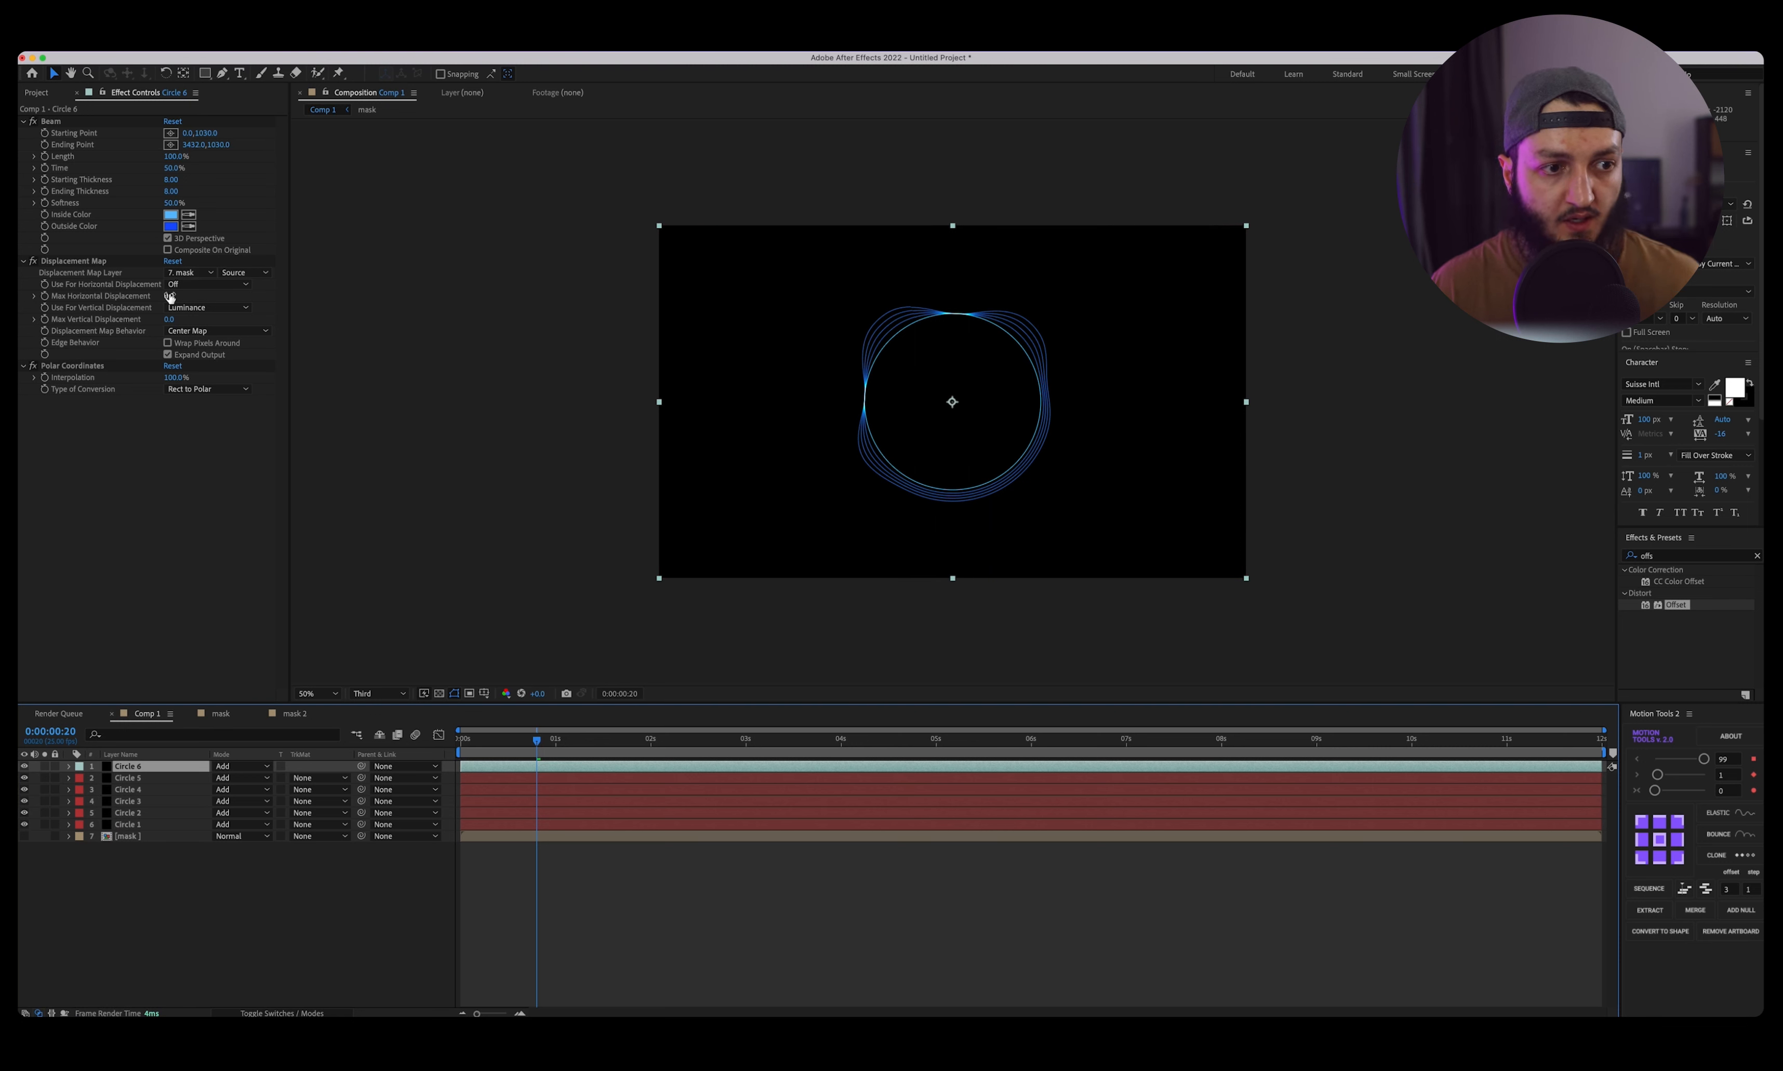
Add the mask 2 composition to Comp 1 beneath the mask layer and hide it.
click(190, 273)
click(153, 395)
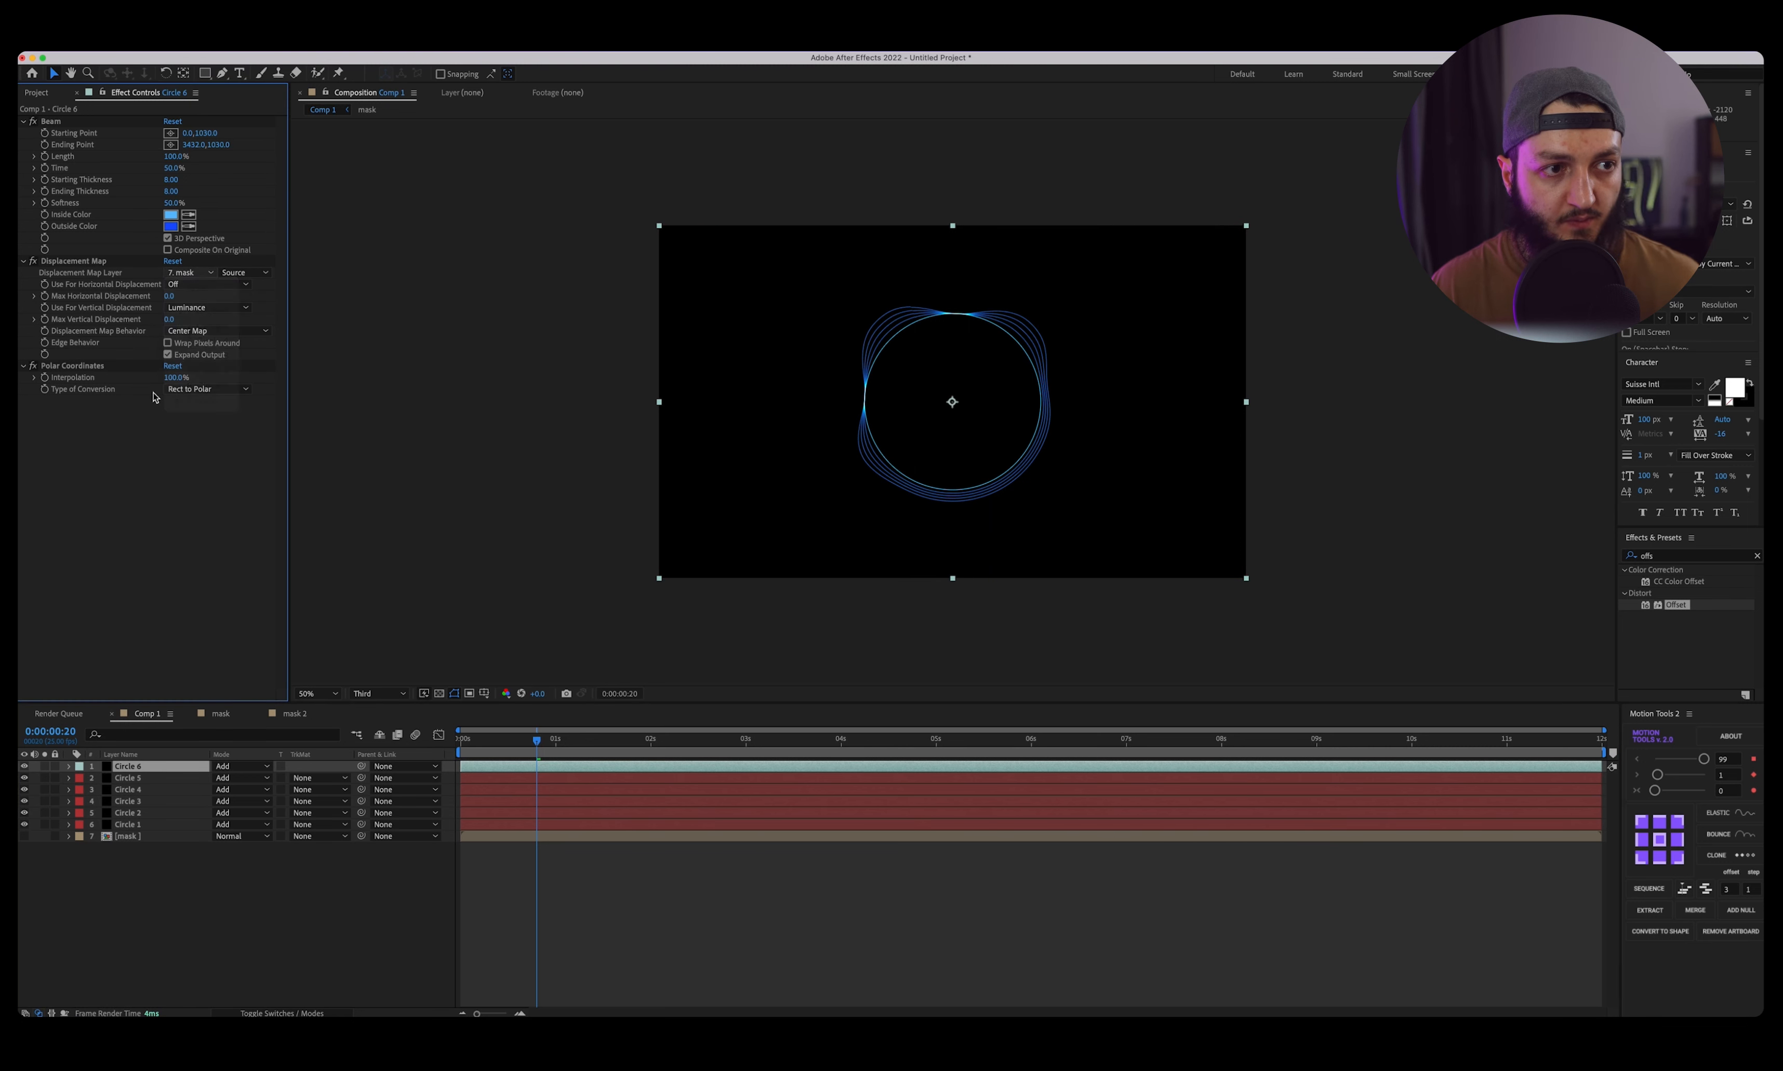
click(37, 94)
drag(62, 230, 62, 859)
click(24, 846)
click(131, 895)
Set Circle 6's Displacement Map Layer to mask 2 and its Max Vertical Displacement to -20.
click(134, 767)
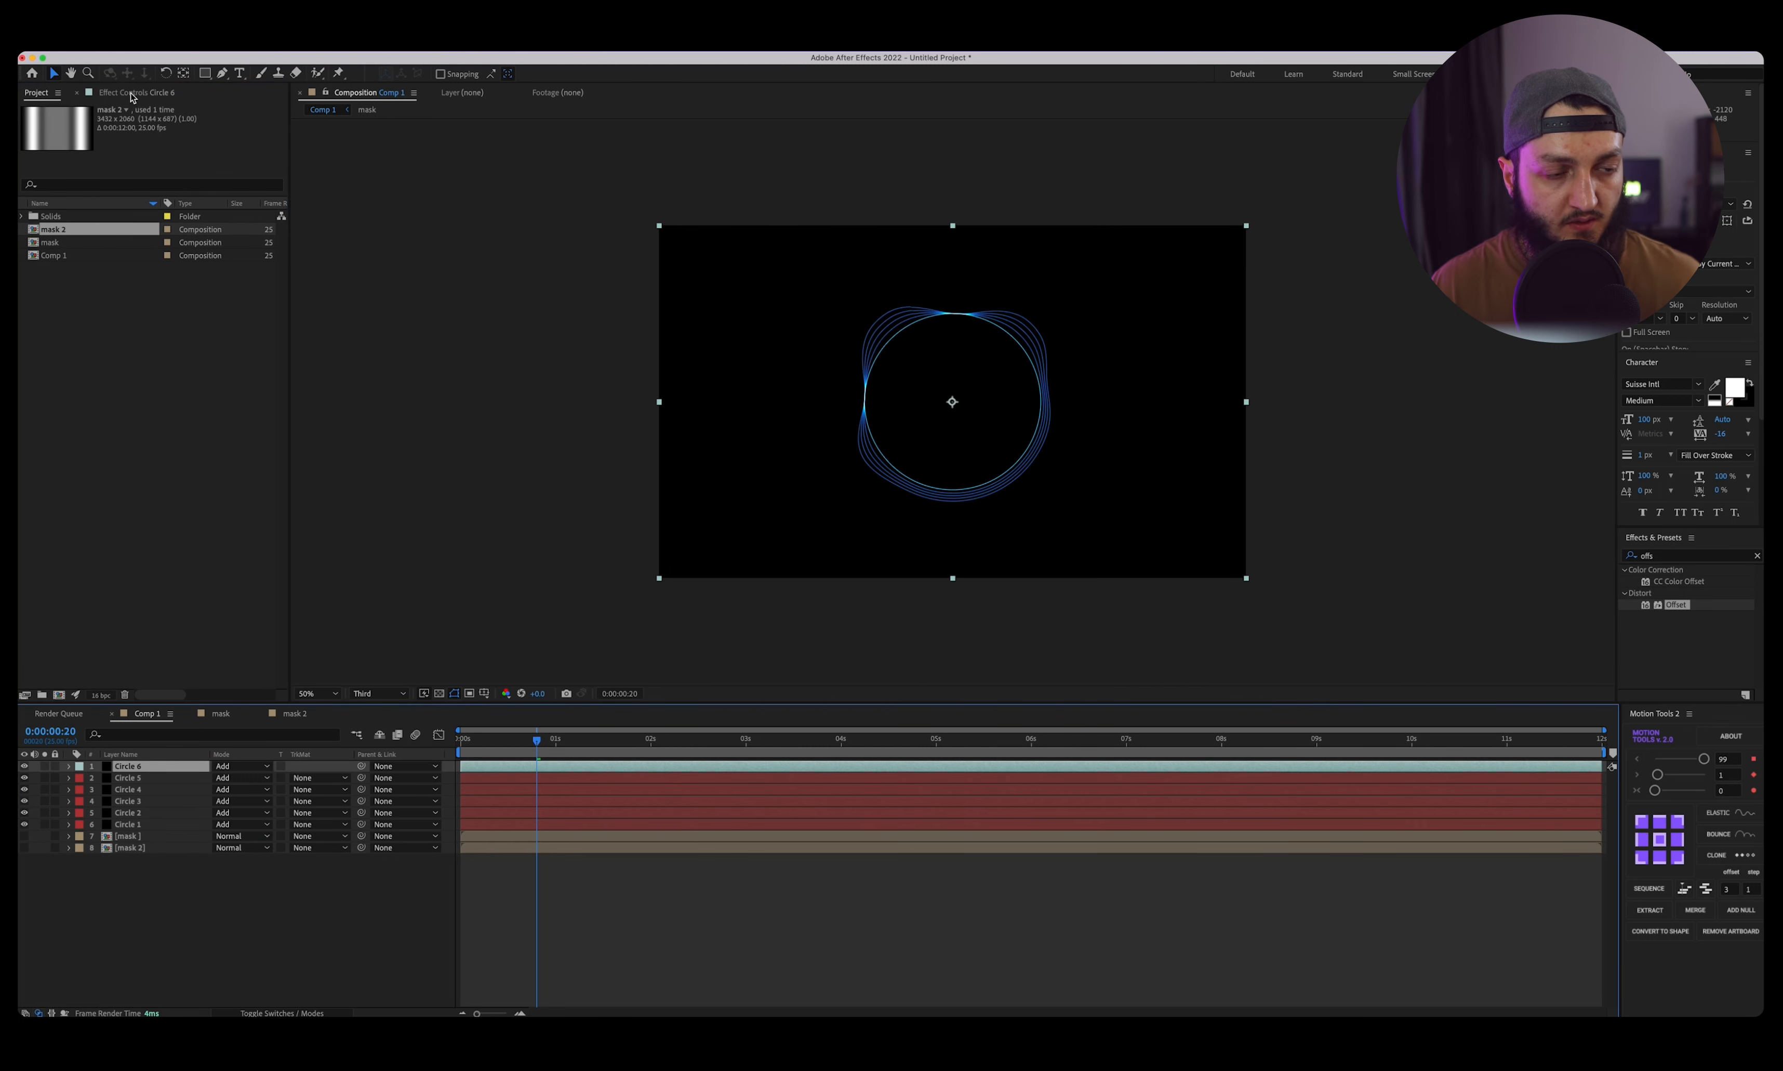
click(133, 97)
click(192, 272)
click(208, 415)
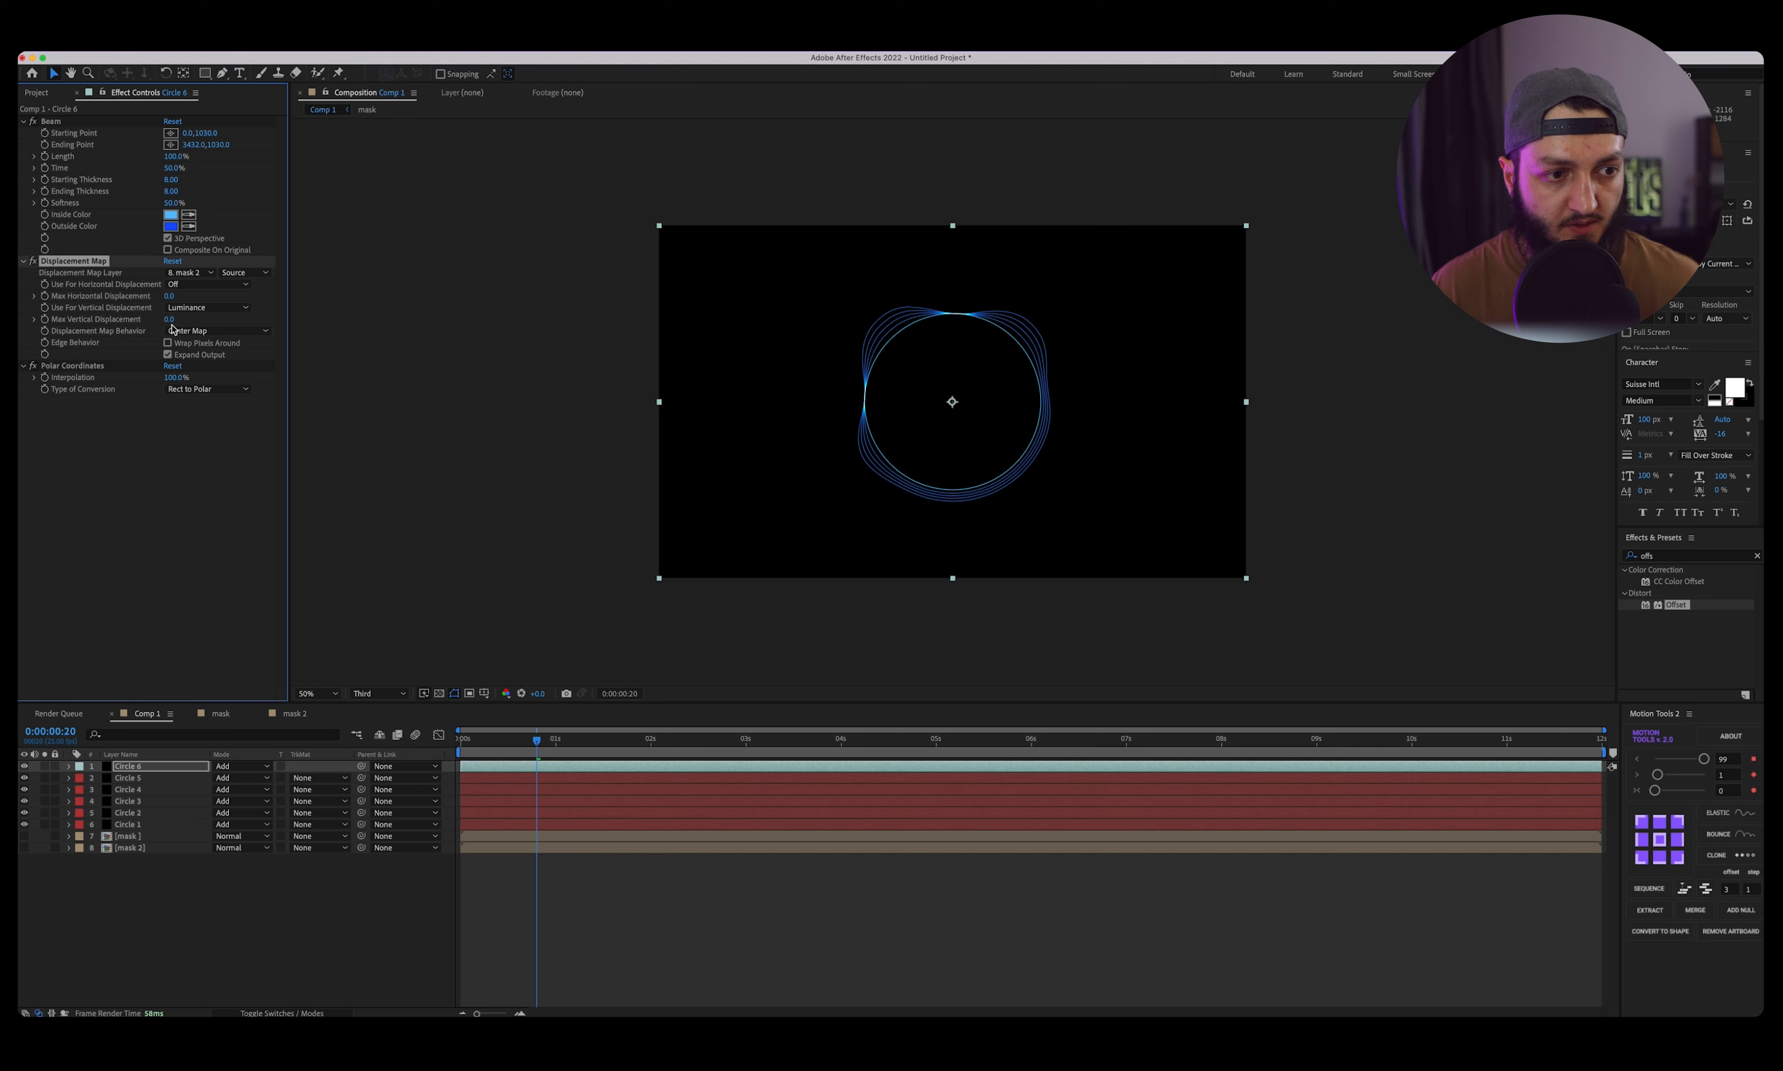
mouse_move(170, 322)
mouse_down()
mouse_move(236, 318)
mouse_move(165, 331)
mouse_up()
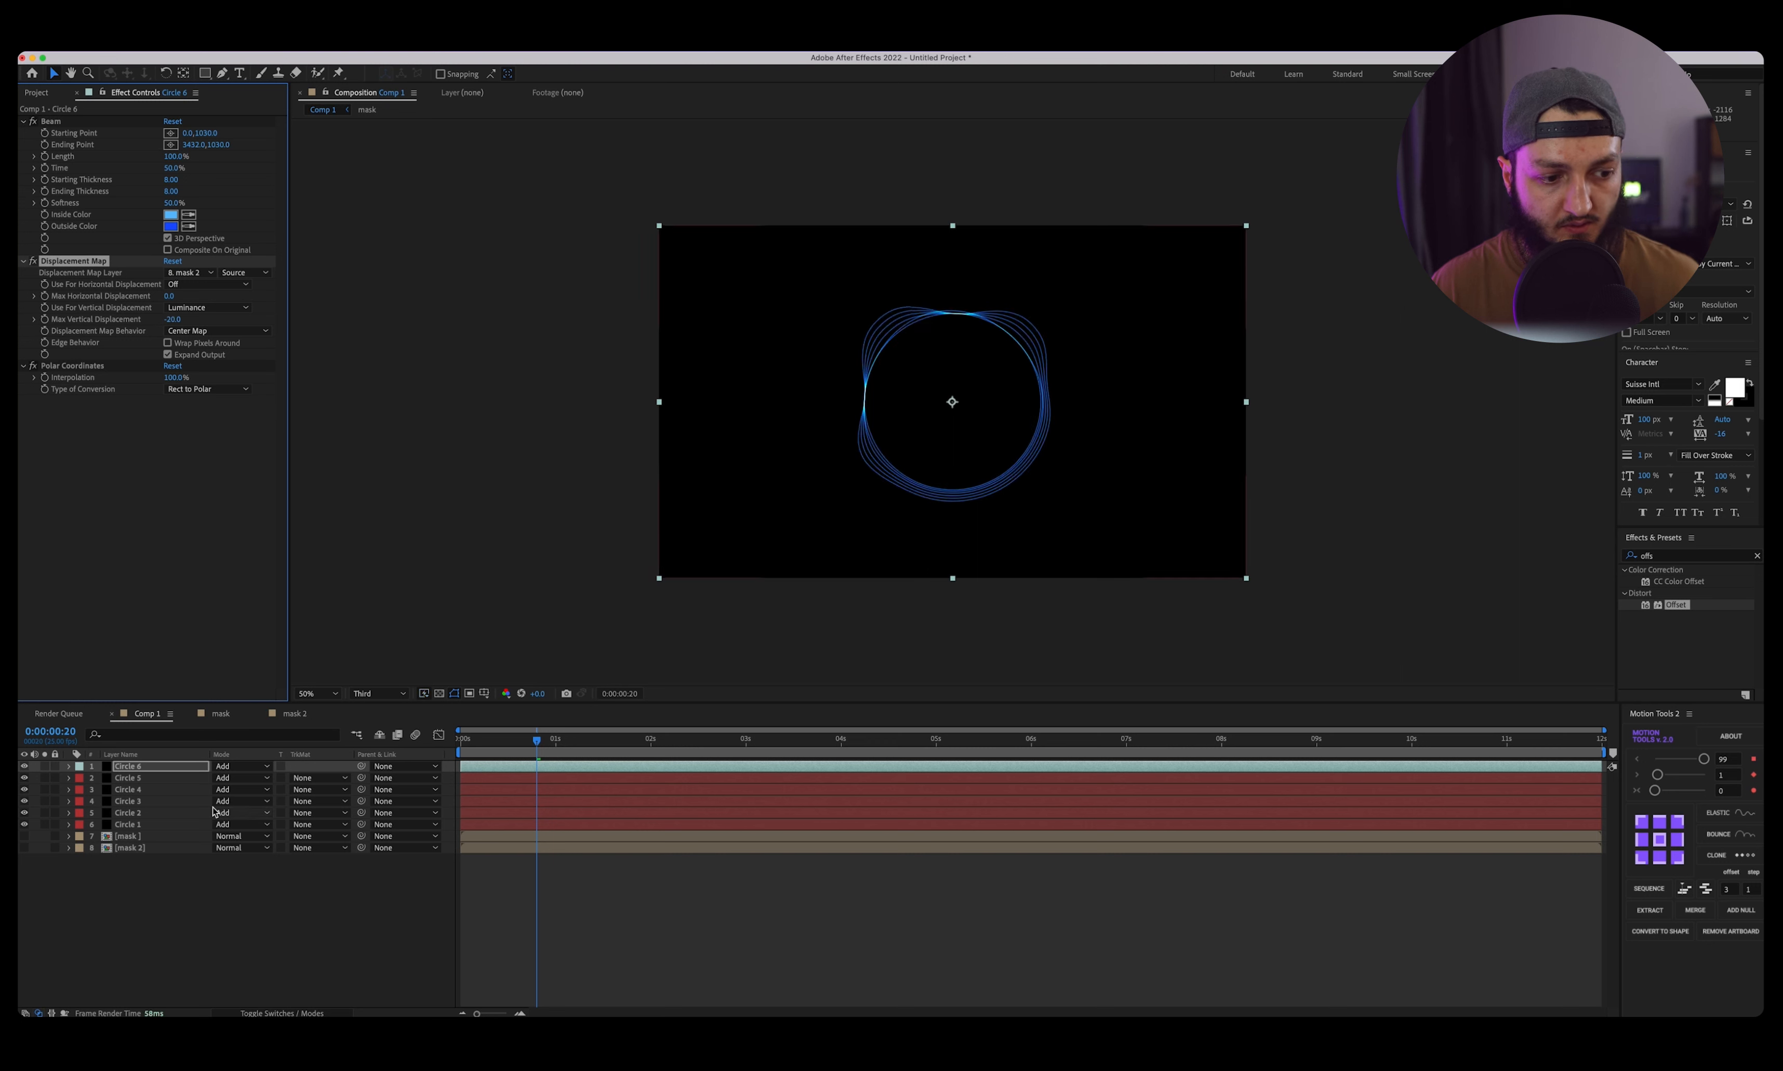
Duplicate the topmost circle repeatedly up to Circle 12, lowering Max Vertical Displacement from -40 on Circle 7 to -140 on Circle 12.
click(168, 766)
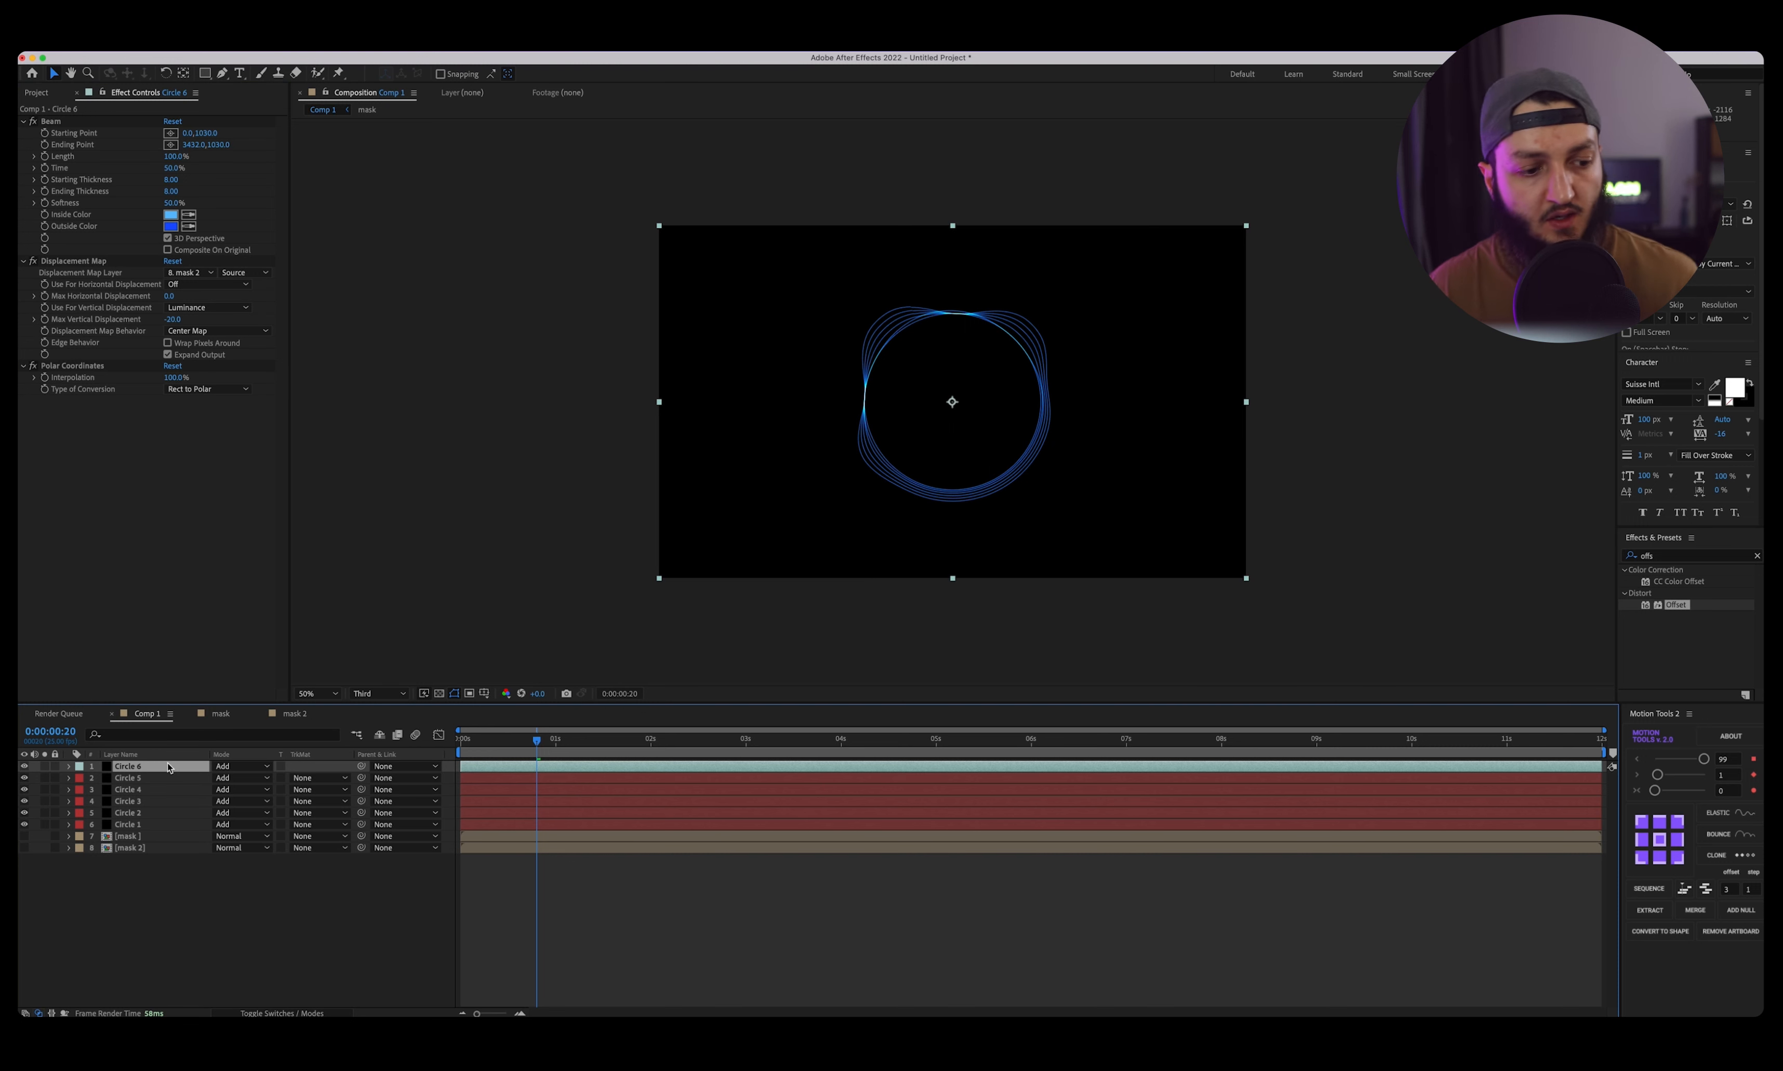
key(super+d)
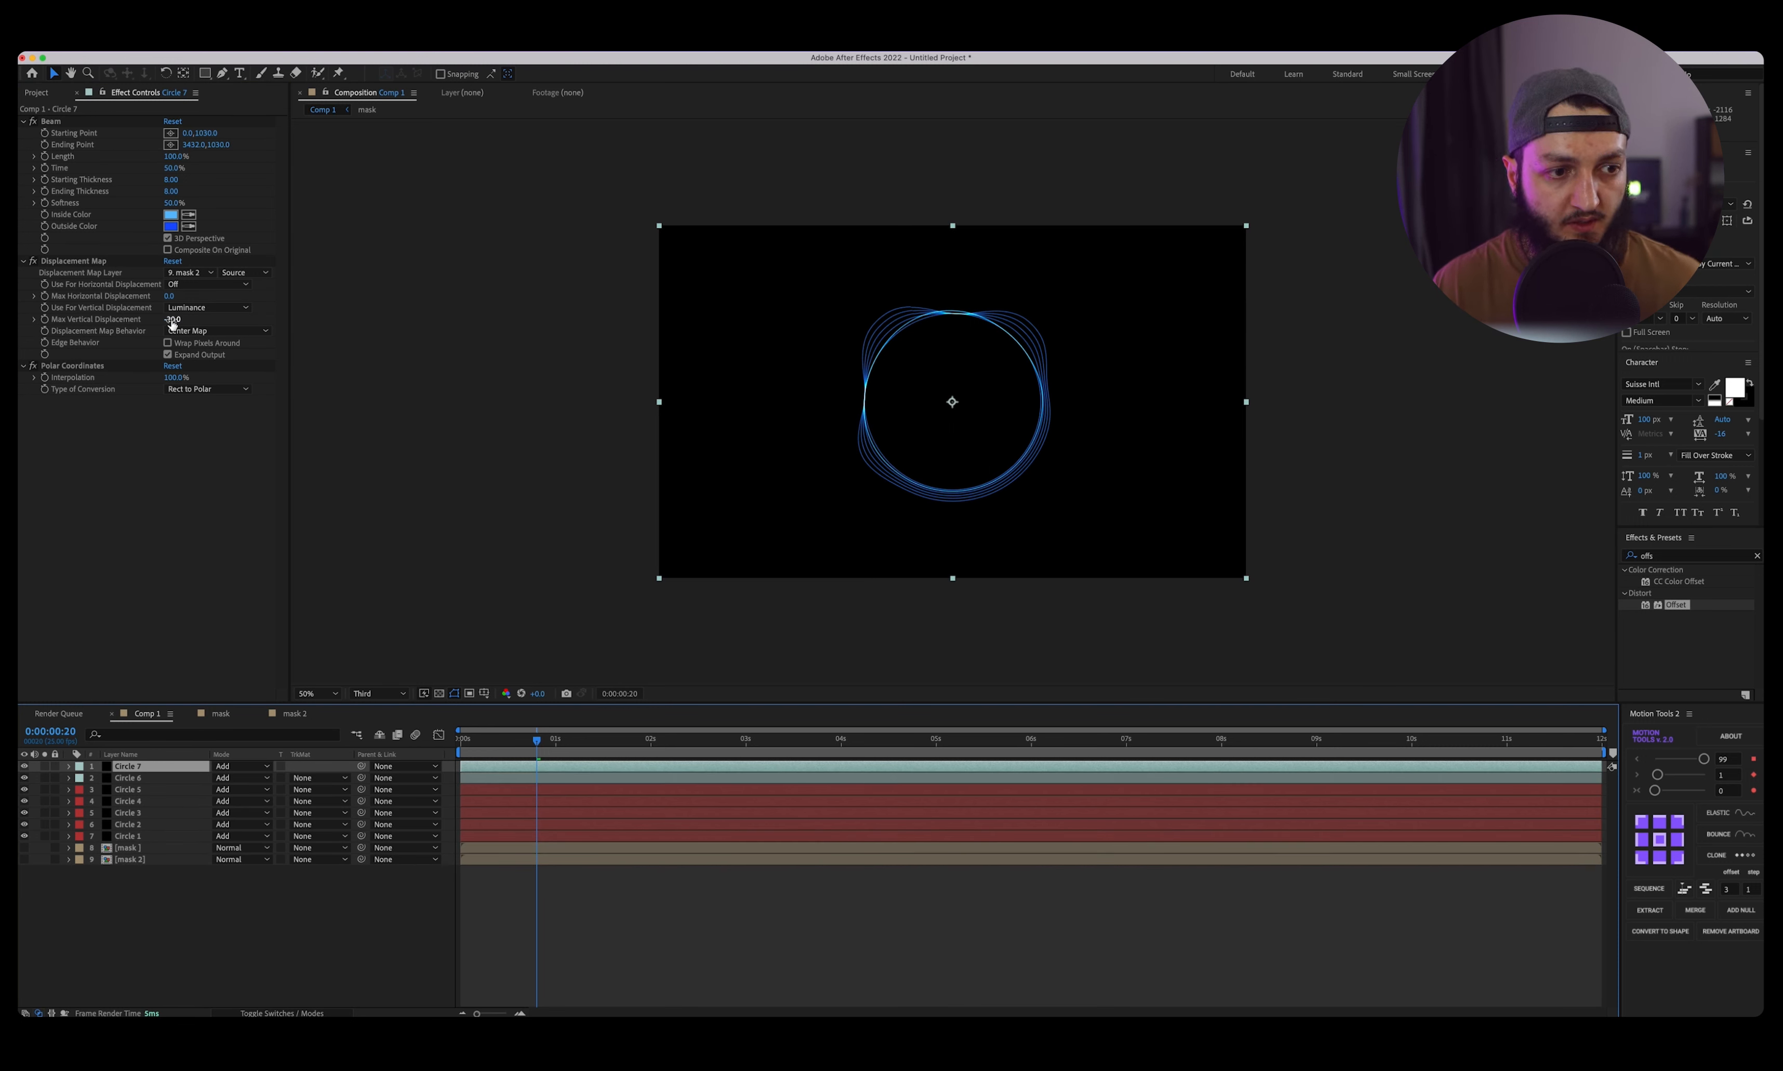
drag(171, 320, 161, 325)
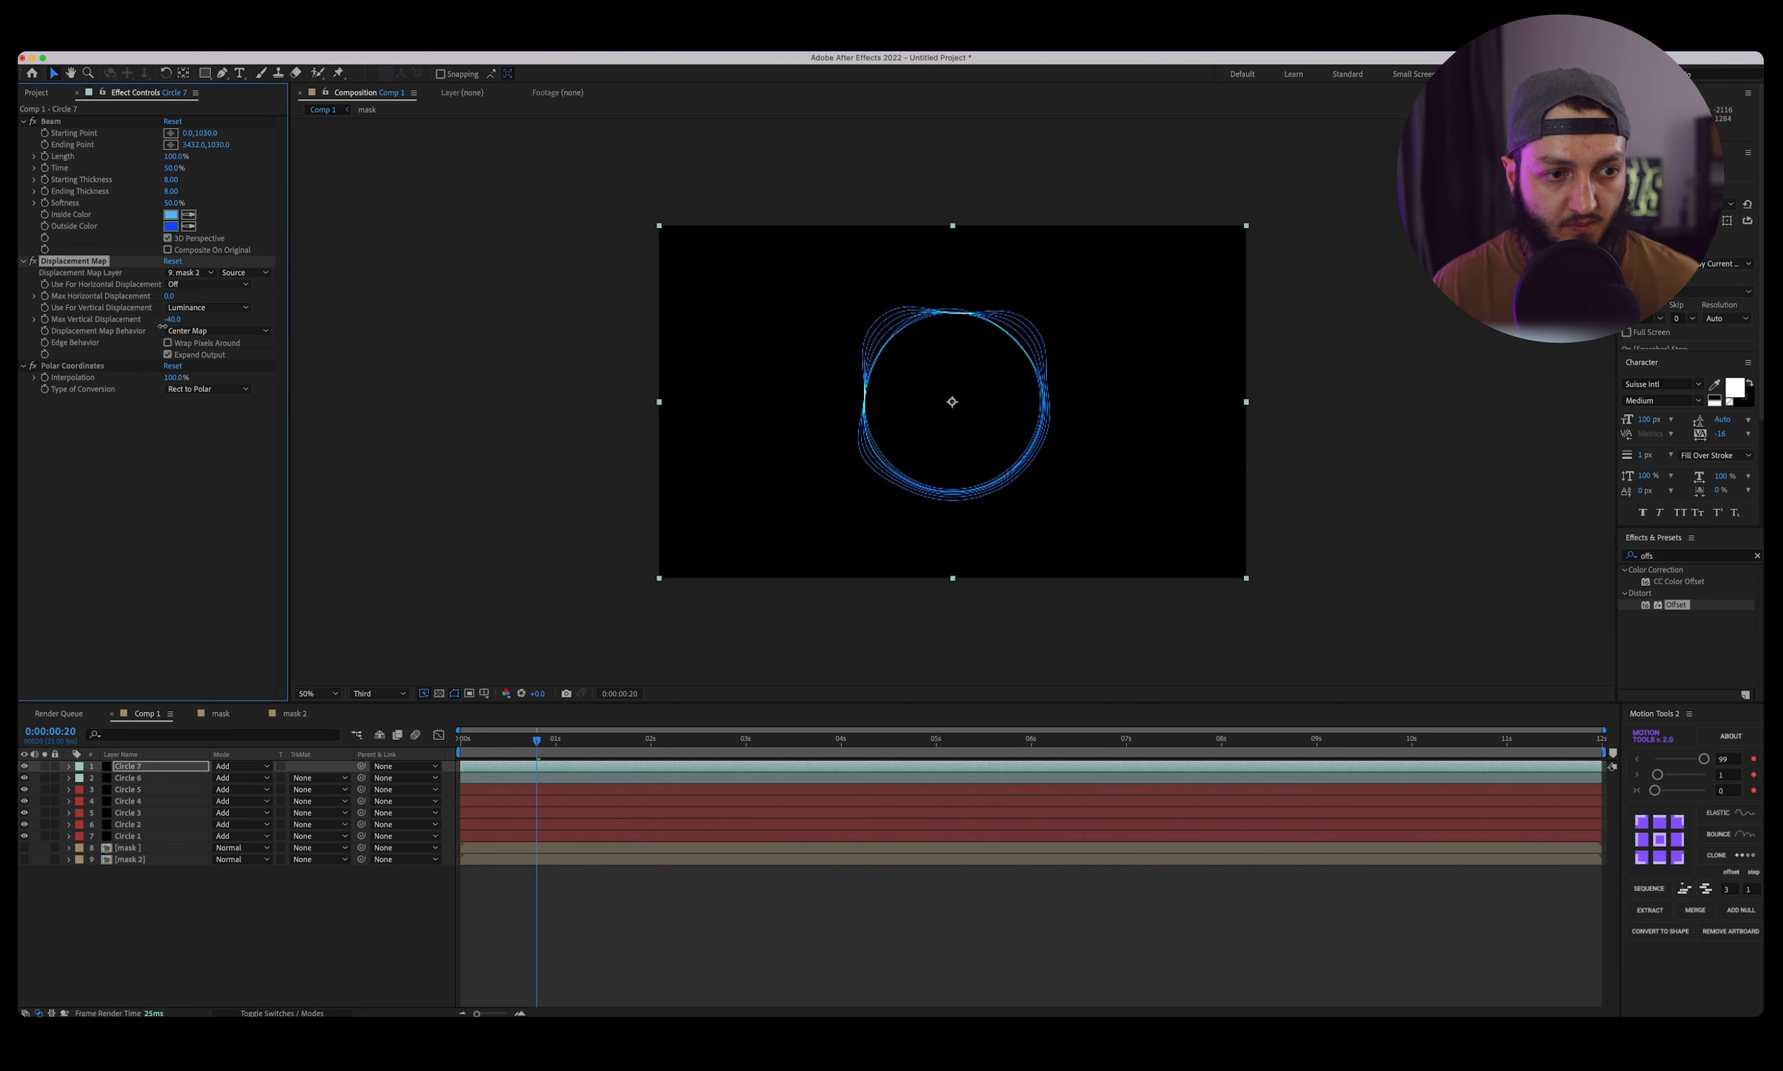
key(super+d)
drag(168, 320, 157, 321)
key(super+d)
key(super+d)
key(super+d)
key(super+d)
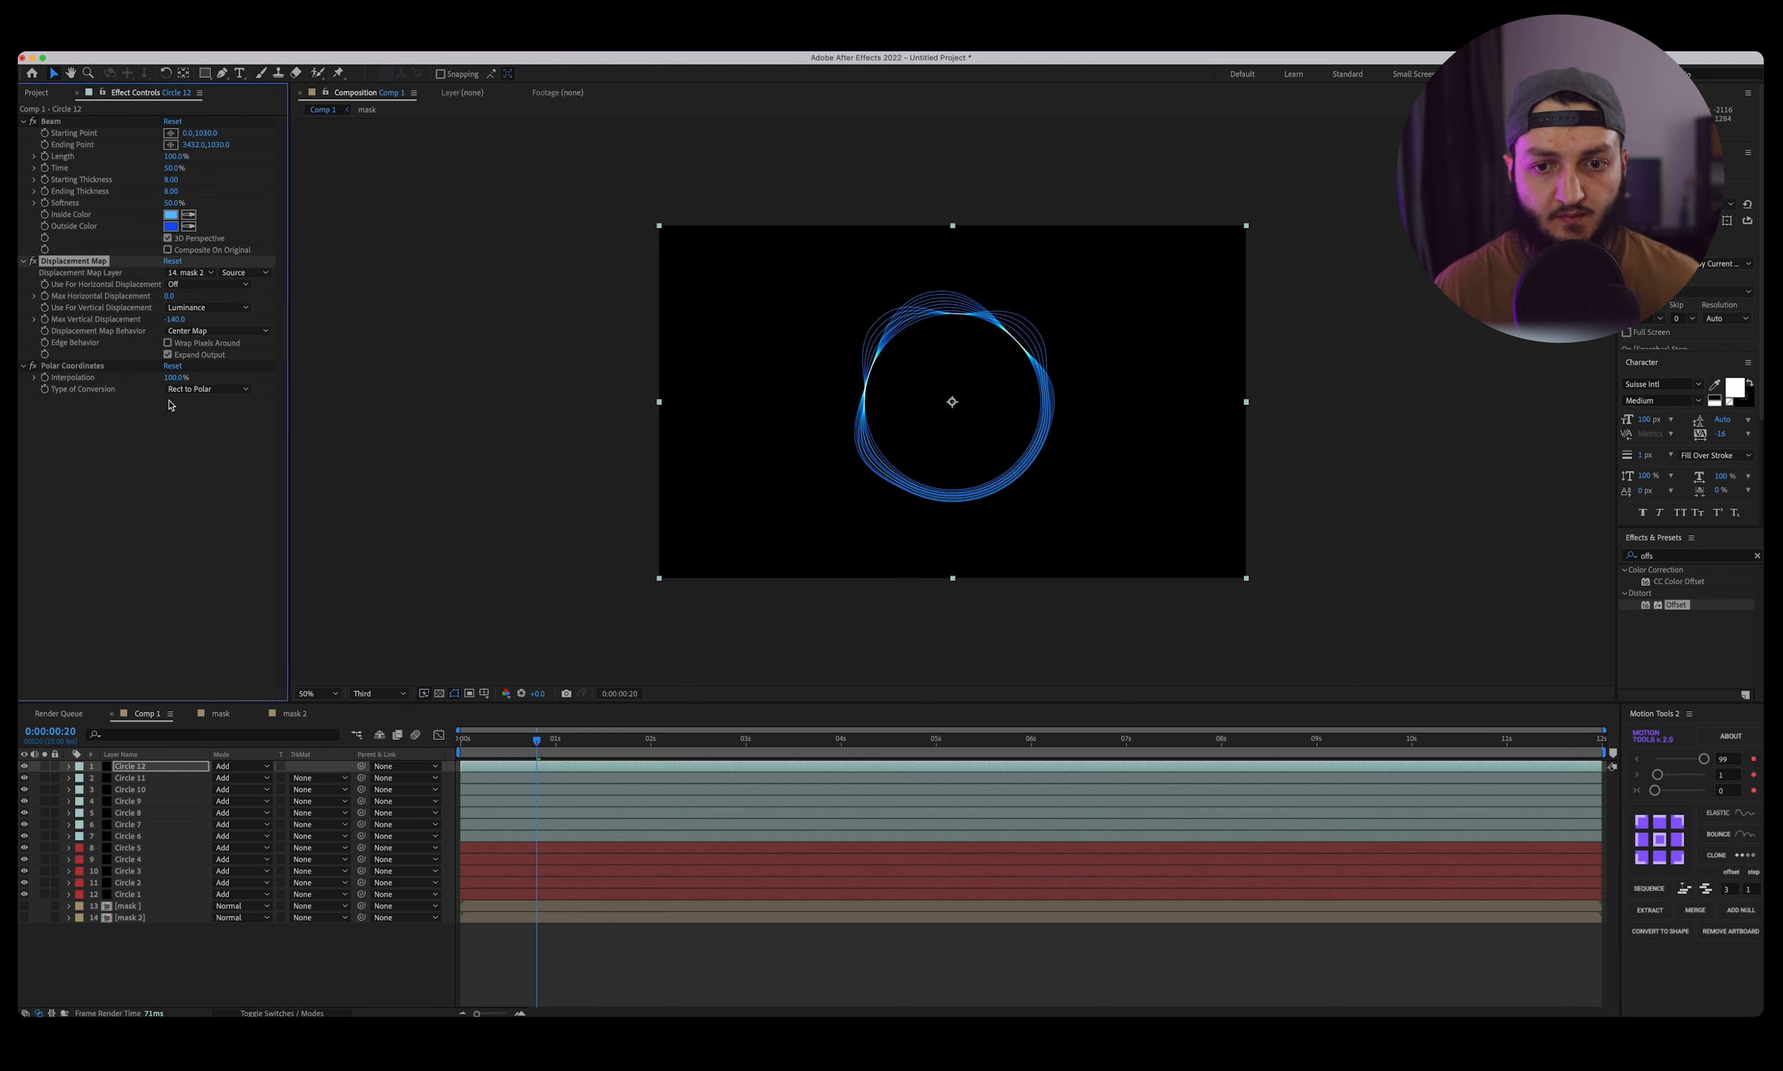
Play back Comp 1 from the start and scrub through it to review the two overlapping sets of waves.
click(459, 742)
key(space)
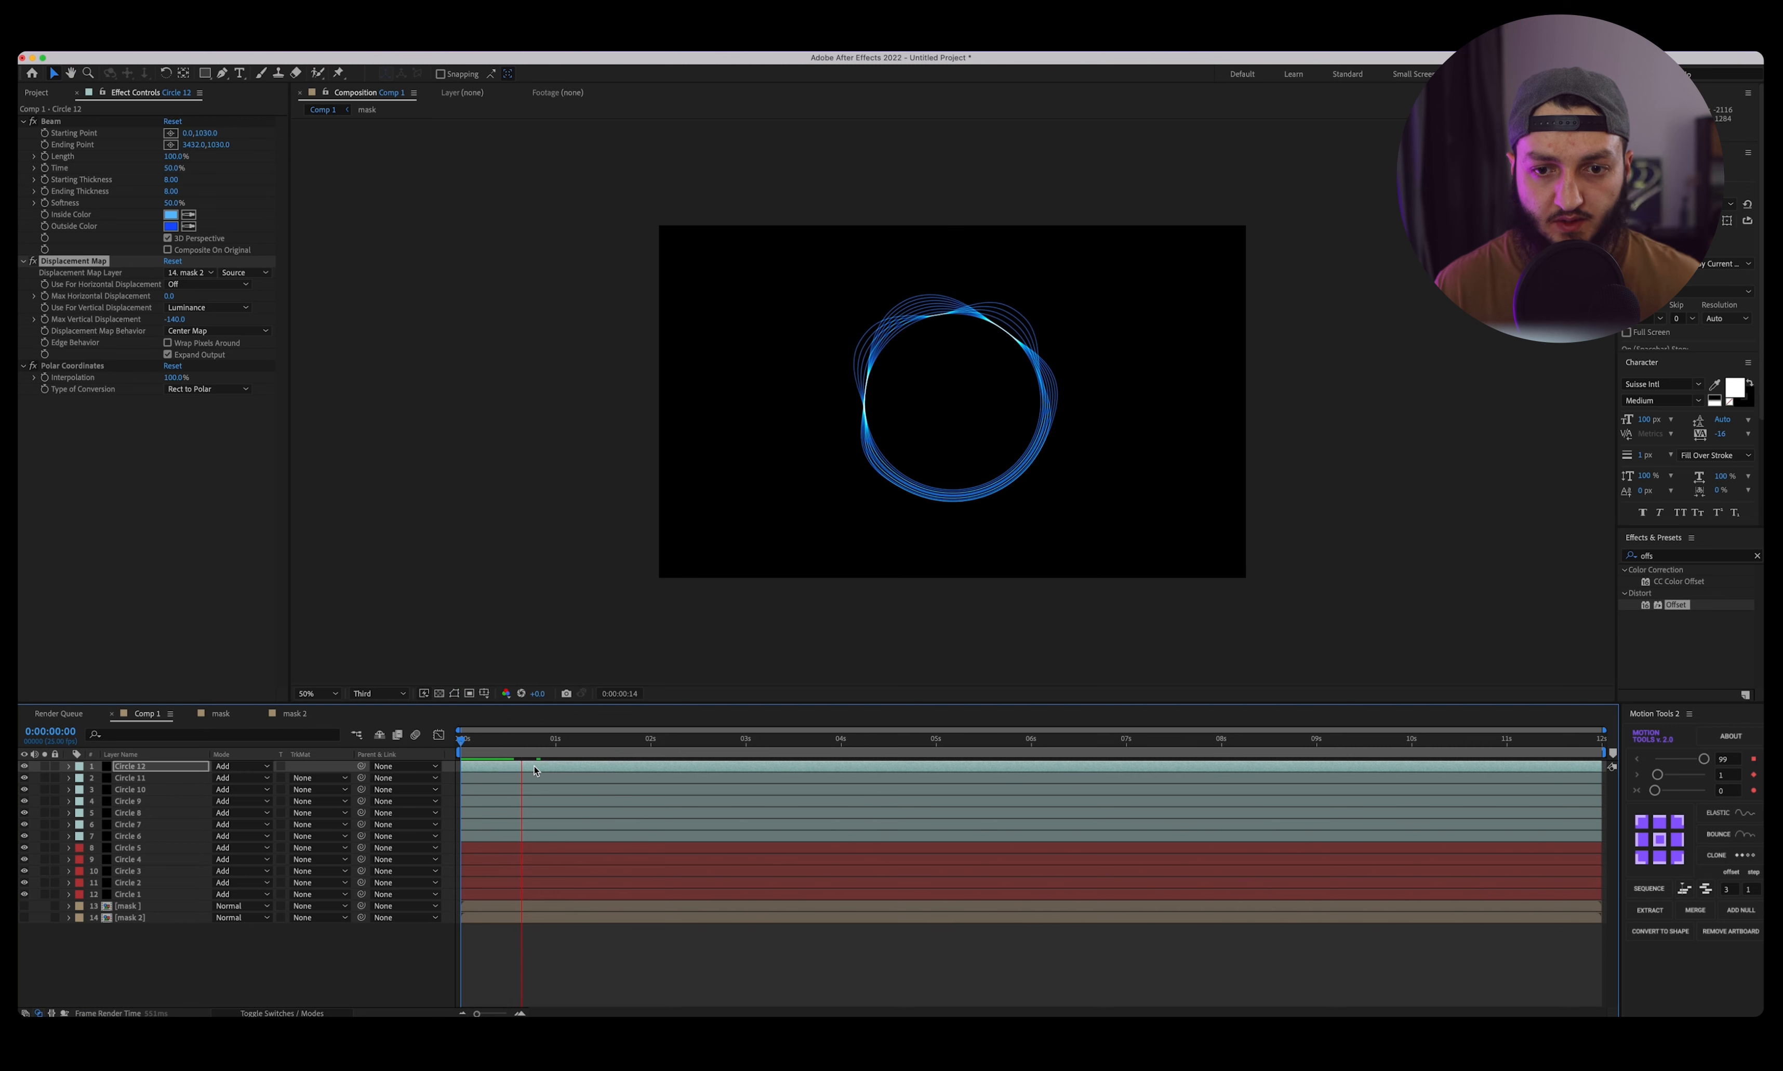
key(space)
mouse_move(532, 742)
mouse_down()
mouse_move(461, 743)
mouse_move(557, 743)
mouse_move(518, 743)
mouse_up()
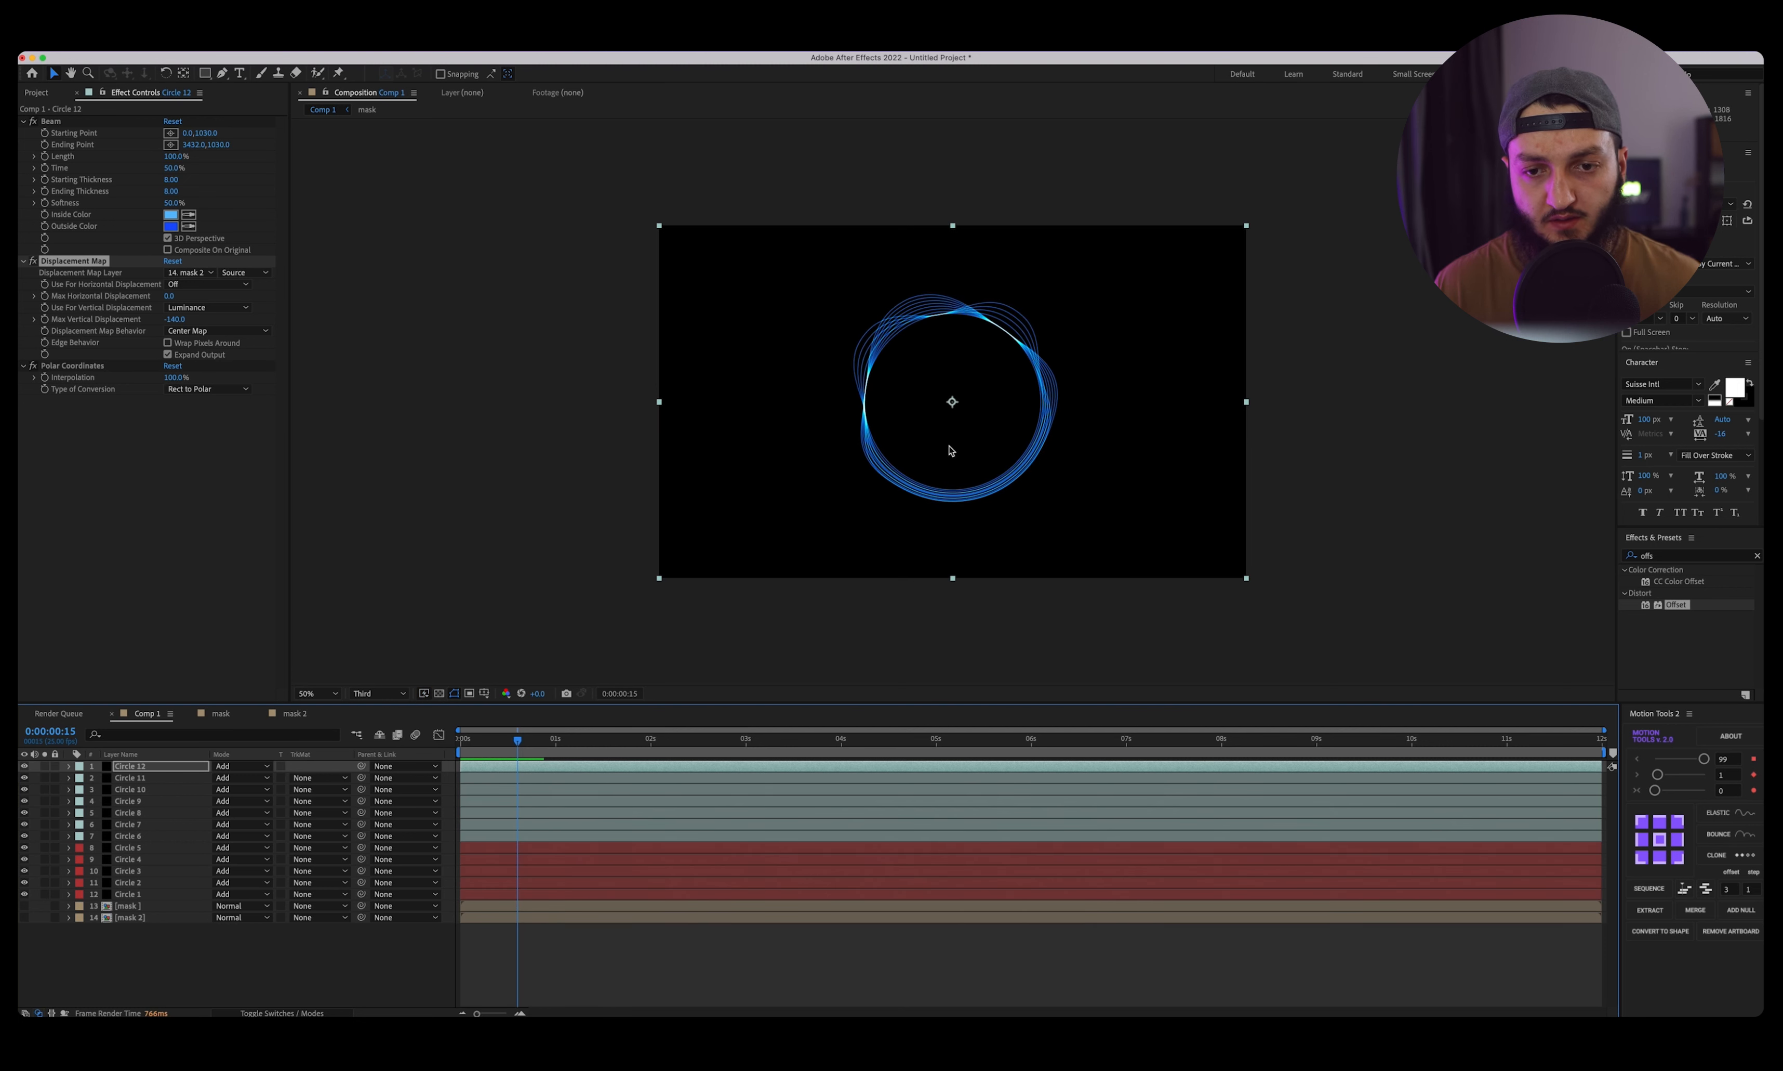
scroll(959, 433, up, 1)
scroll(973, 439, down, 1)
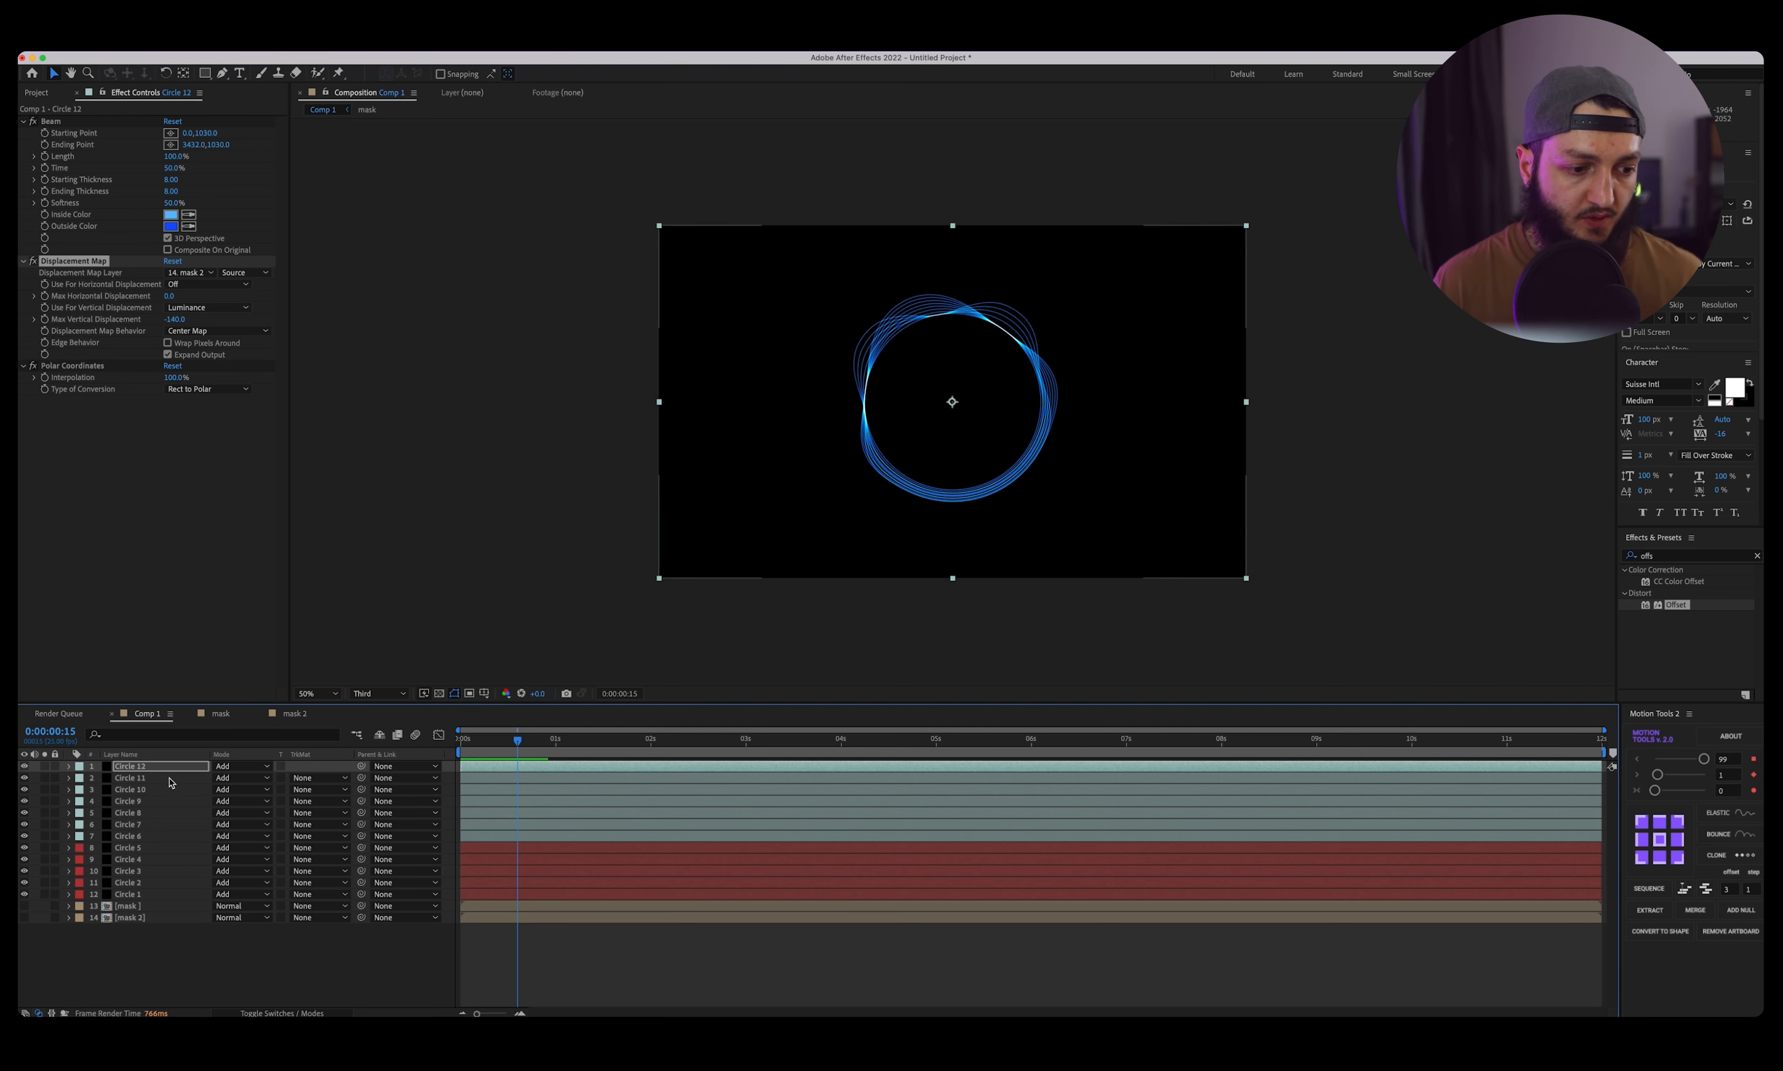
Apply a Fast Box Blur effect to the Circle 12 layer and set its Blur Radius to 10.
click(135, 839)
click(142, 768)
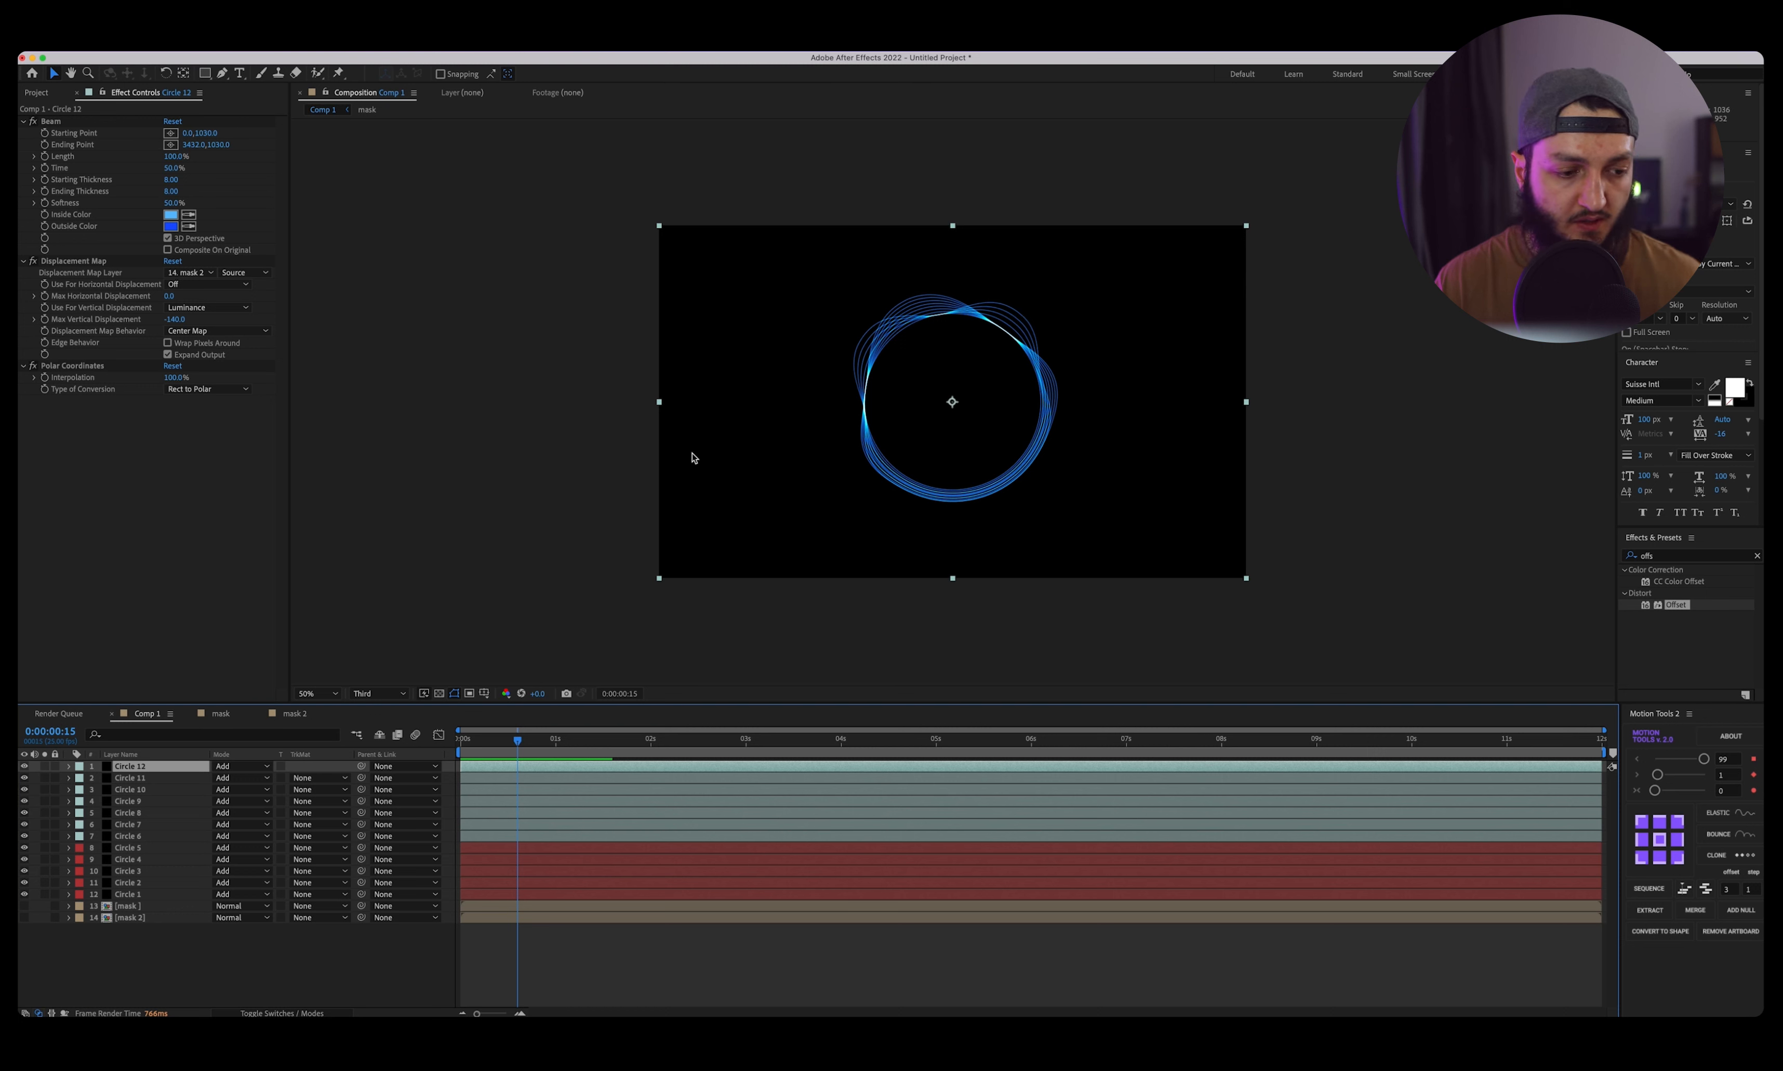
click(160, 828)
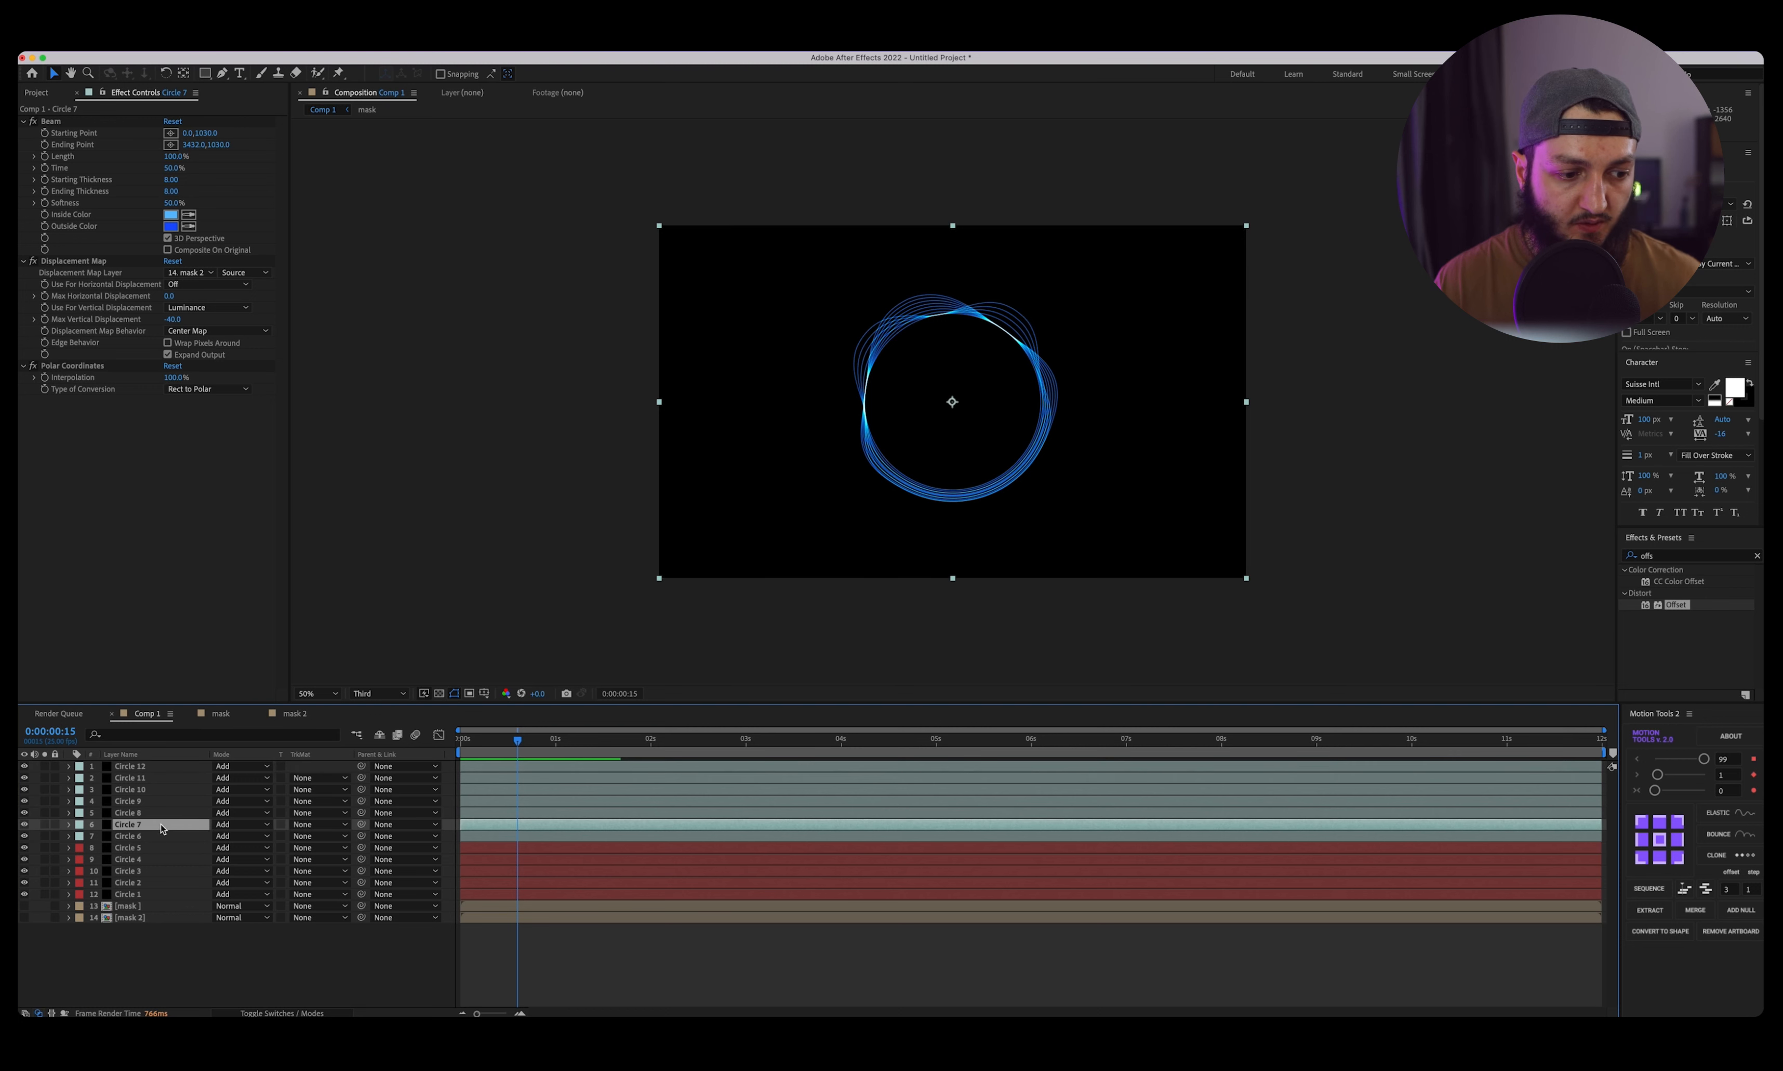
click(159, 766)
click(1675, 555)
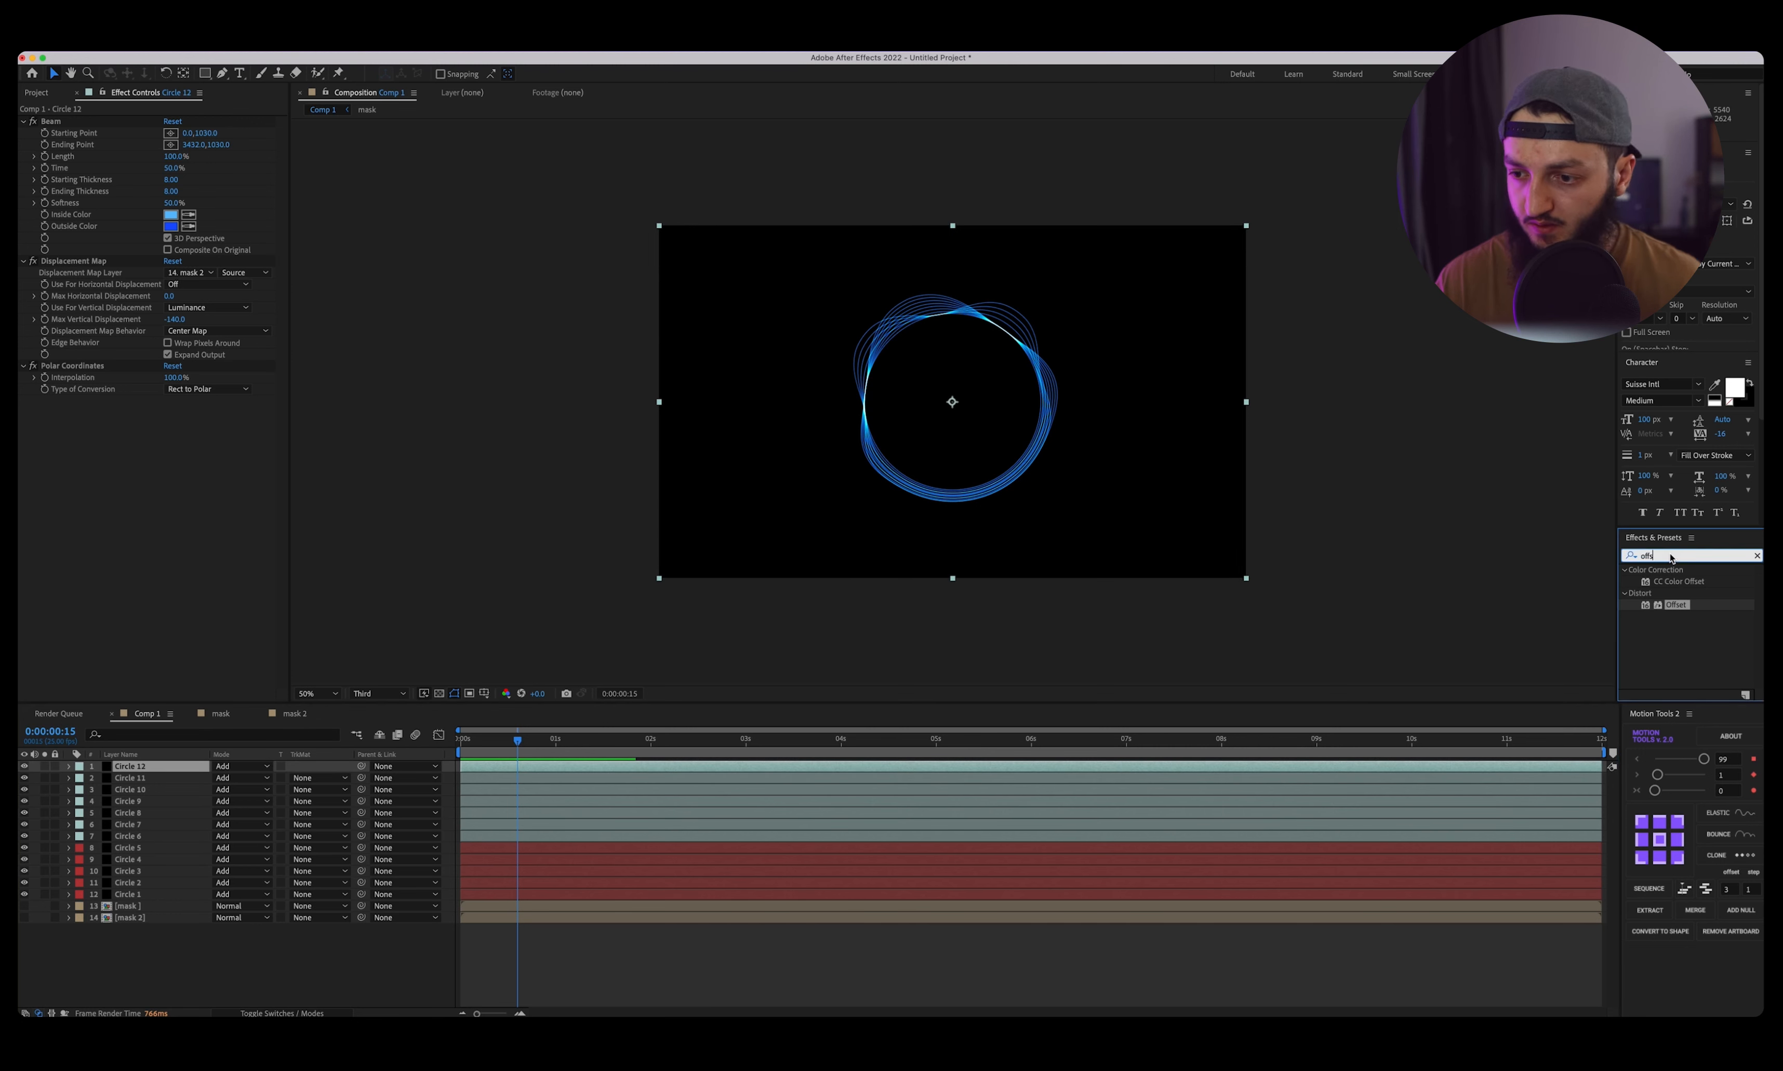
text(fast)
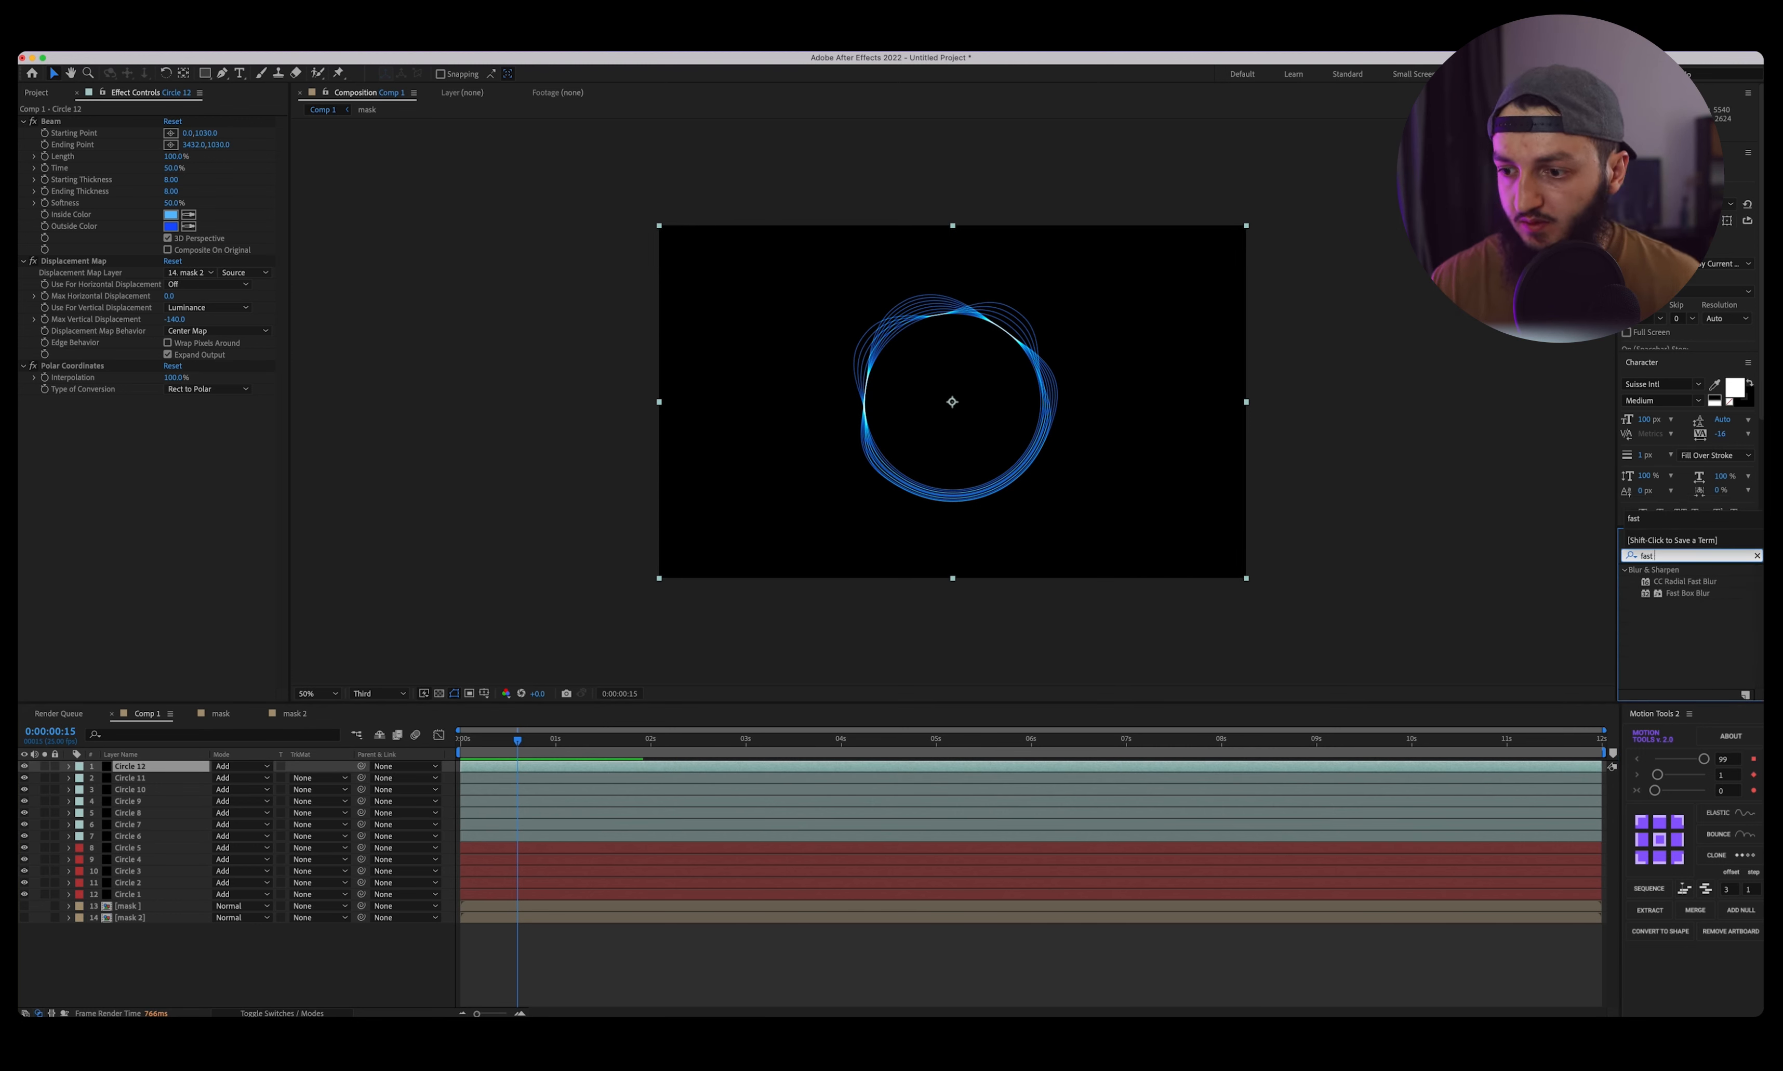
click(1684, 594)
double_click(1685, 594)
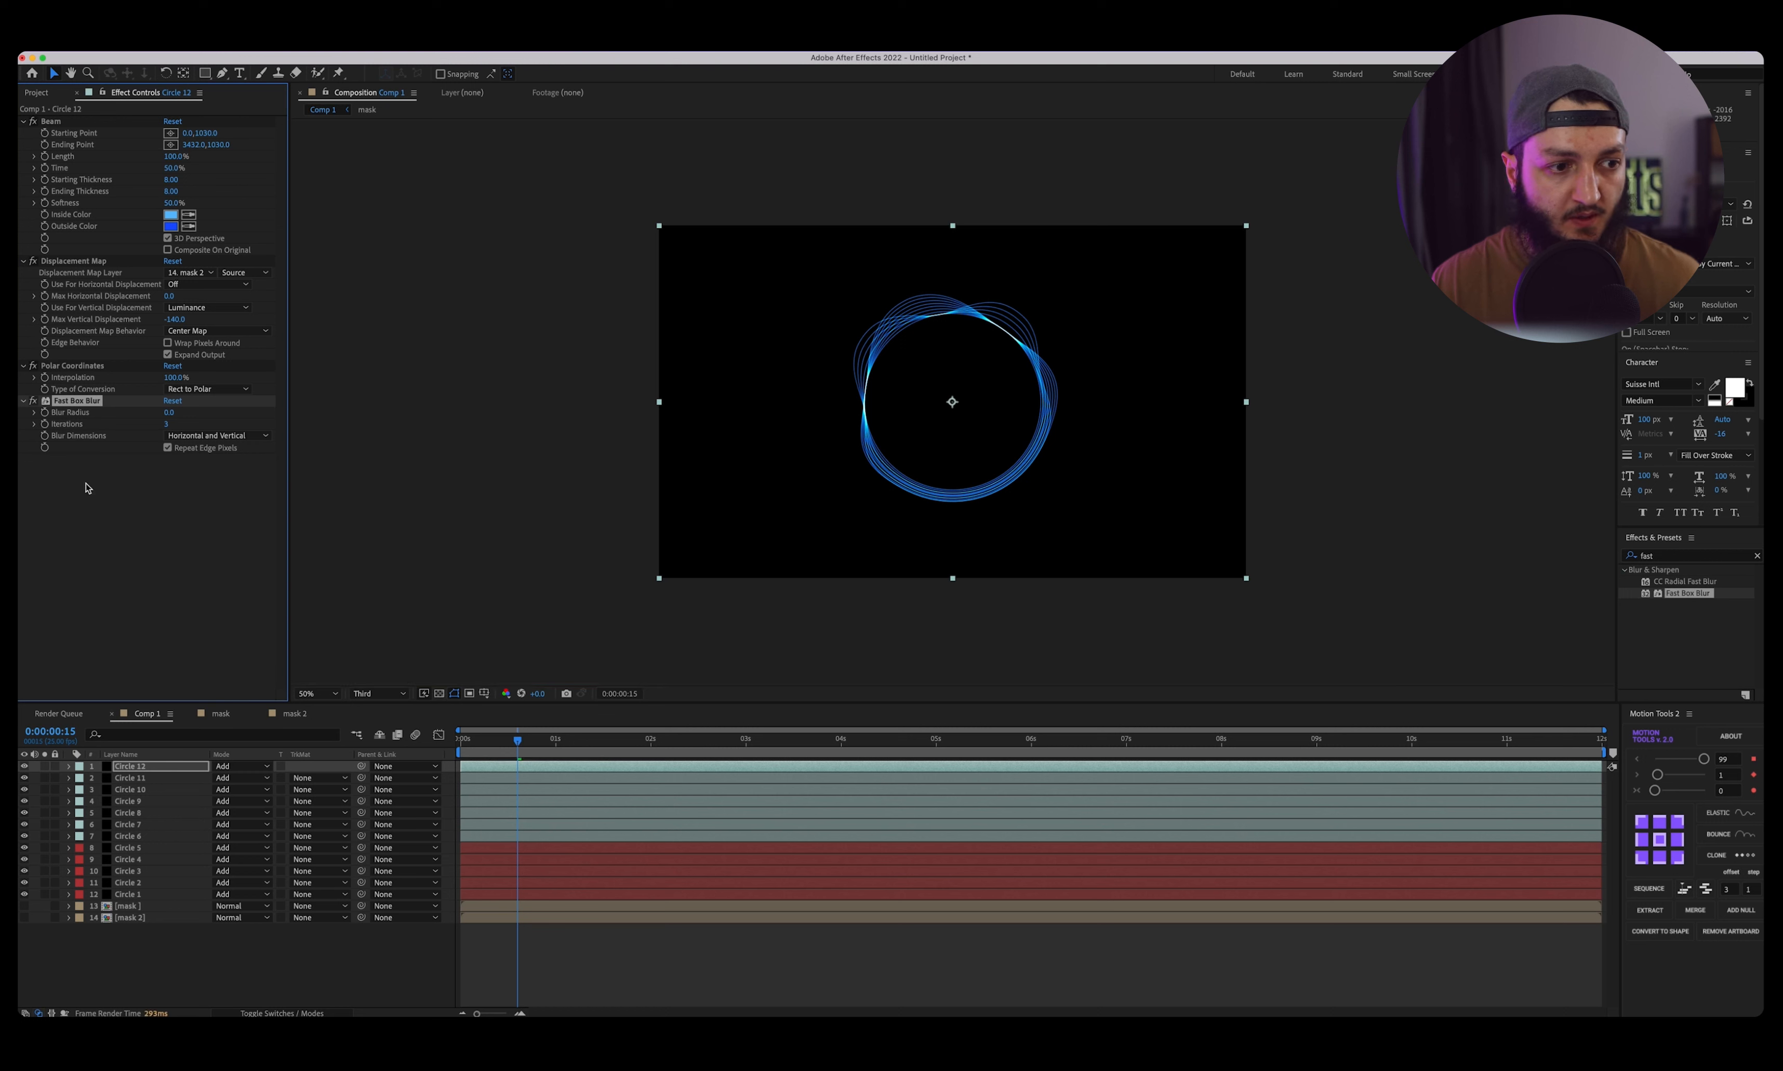
click(171, 413)
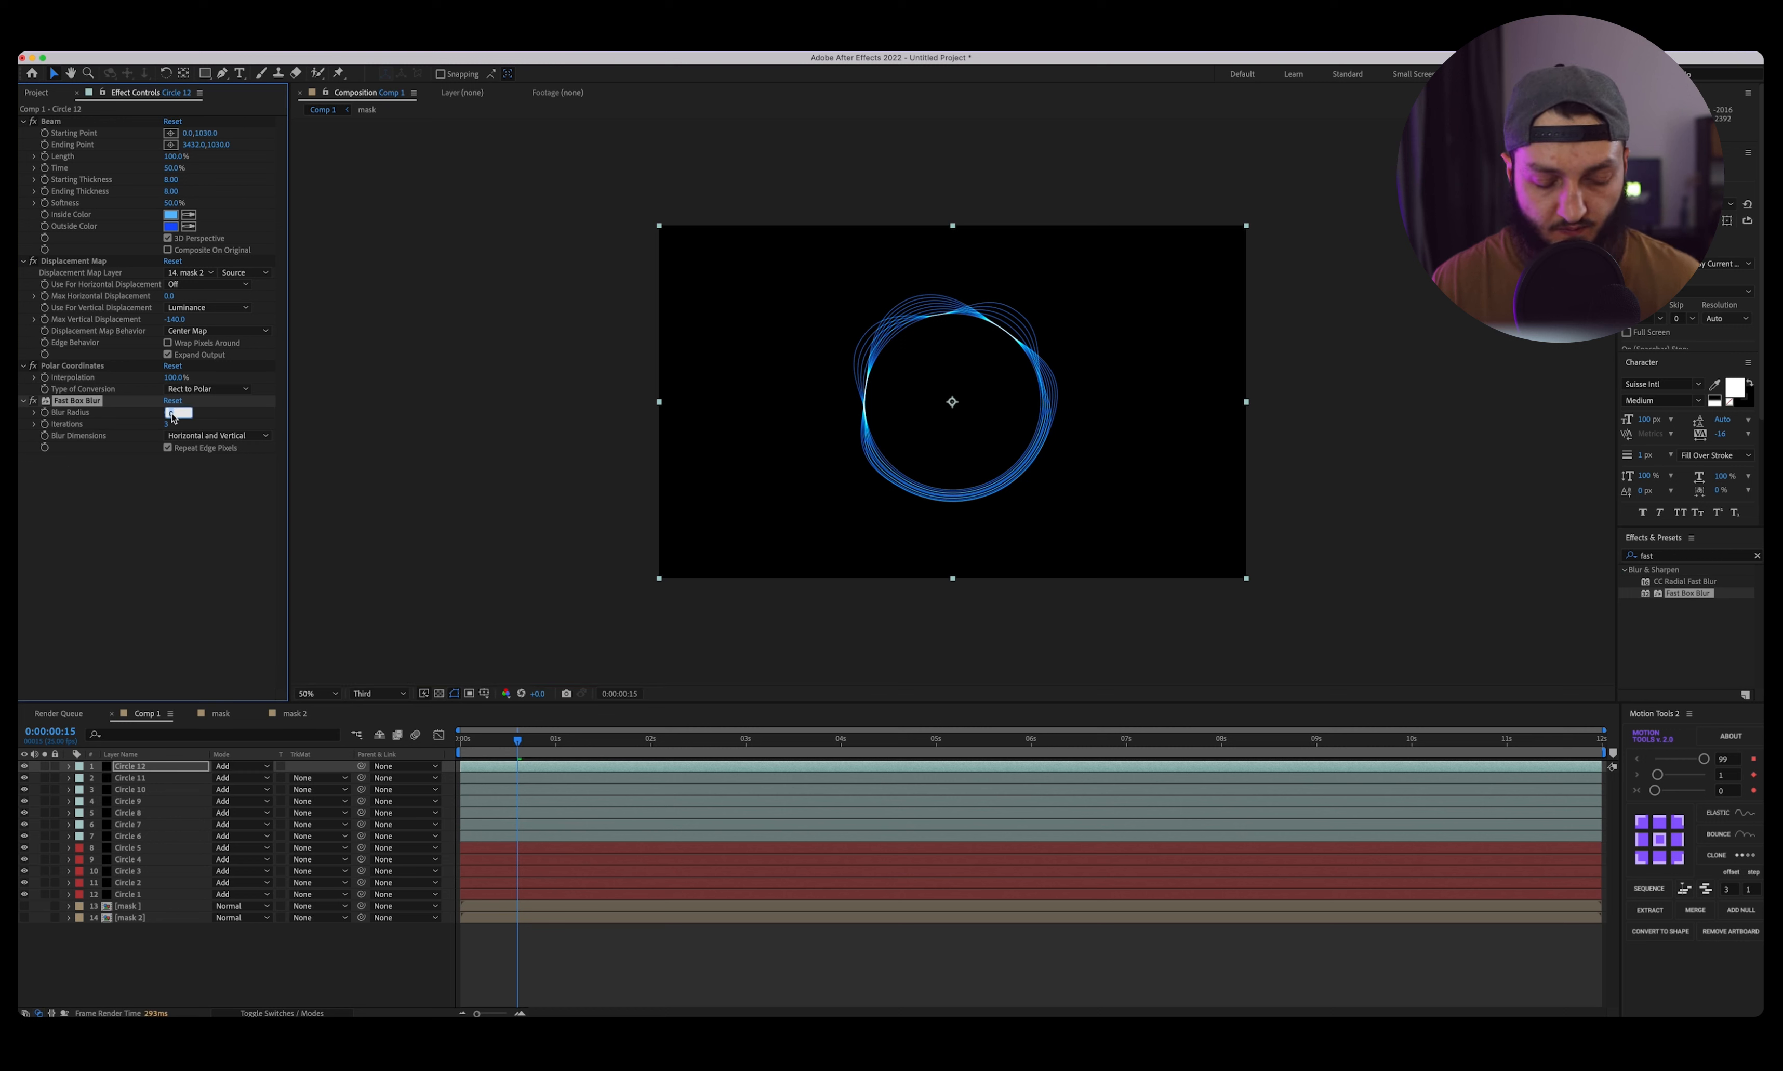
text(10)
key(Return)
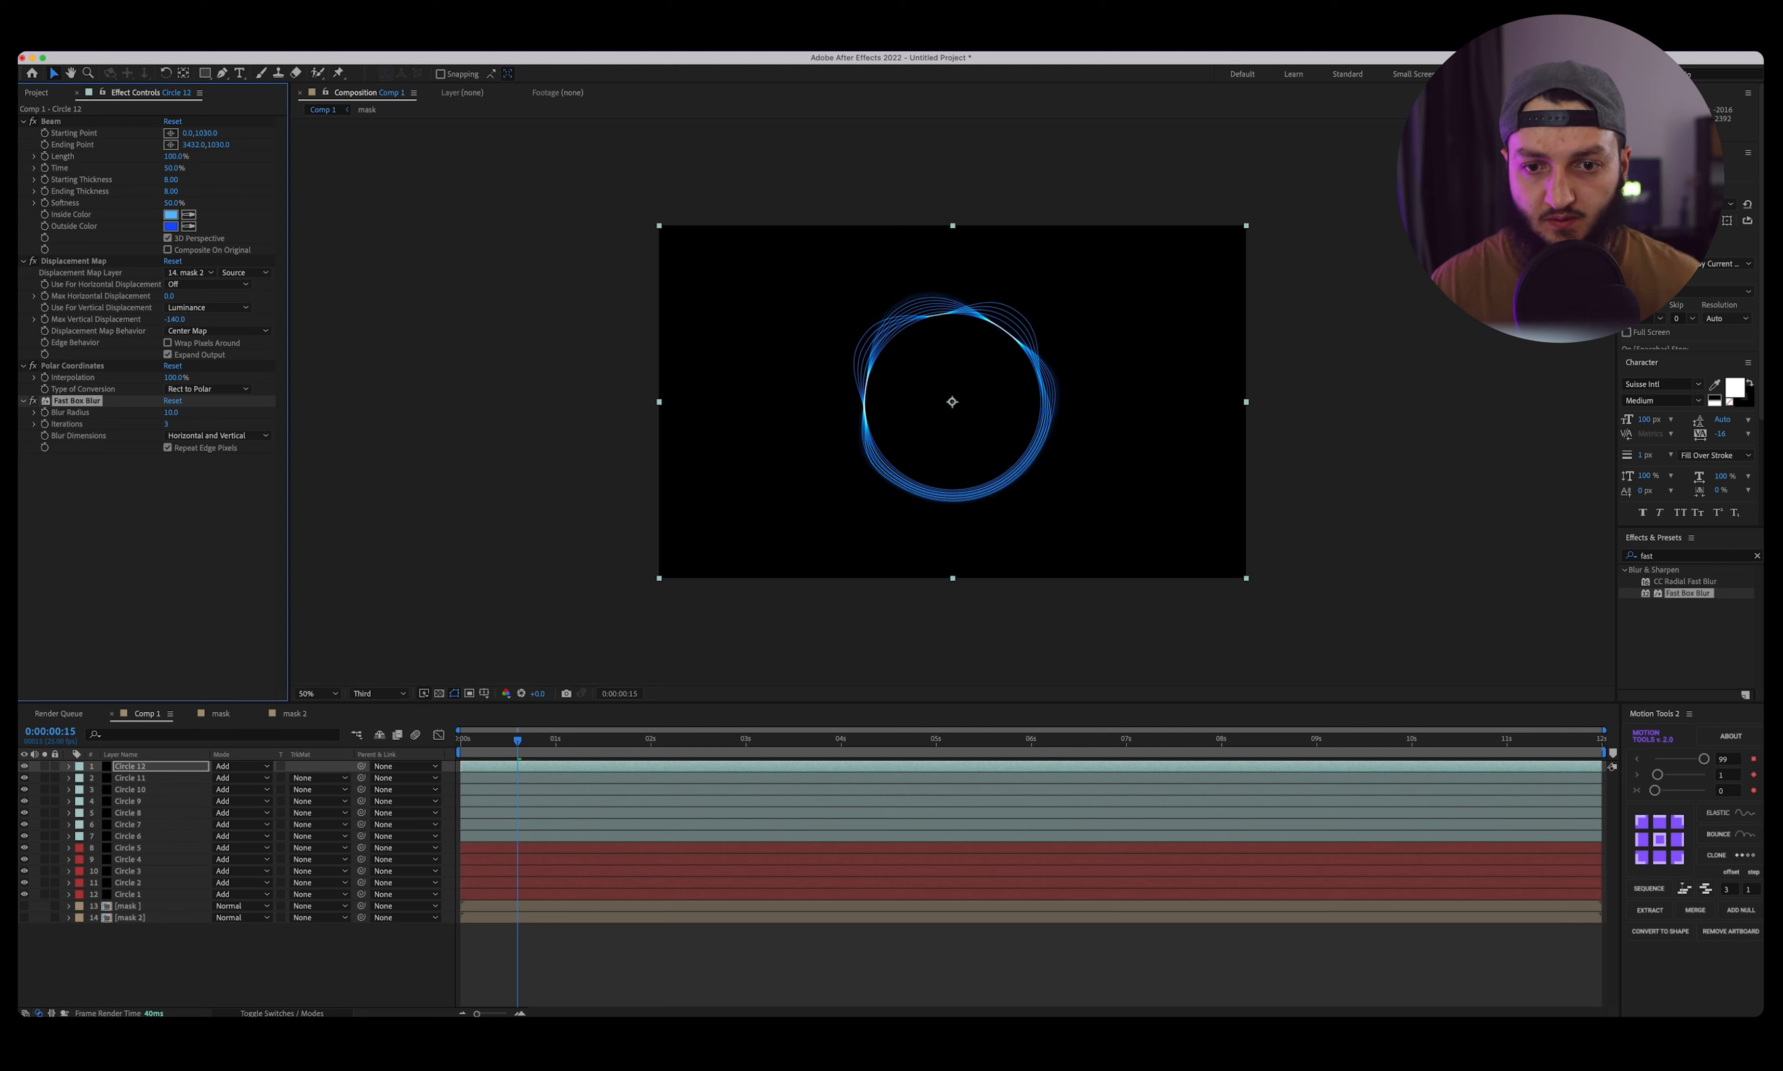
Compare Circle 12 with and without its Fast Box Blur and set the Blur Radius to 3.
key(slash)
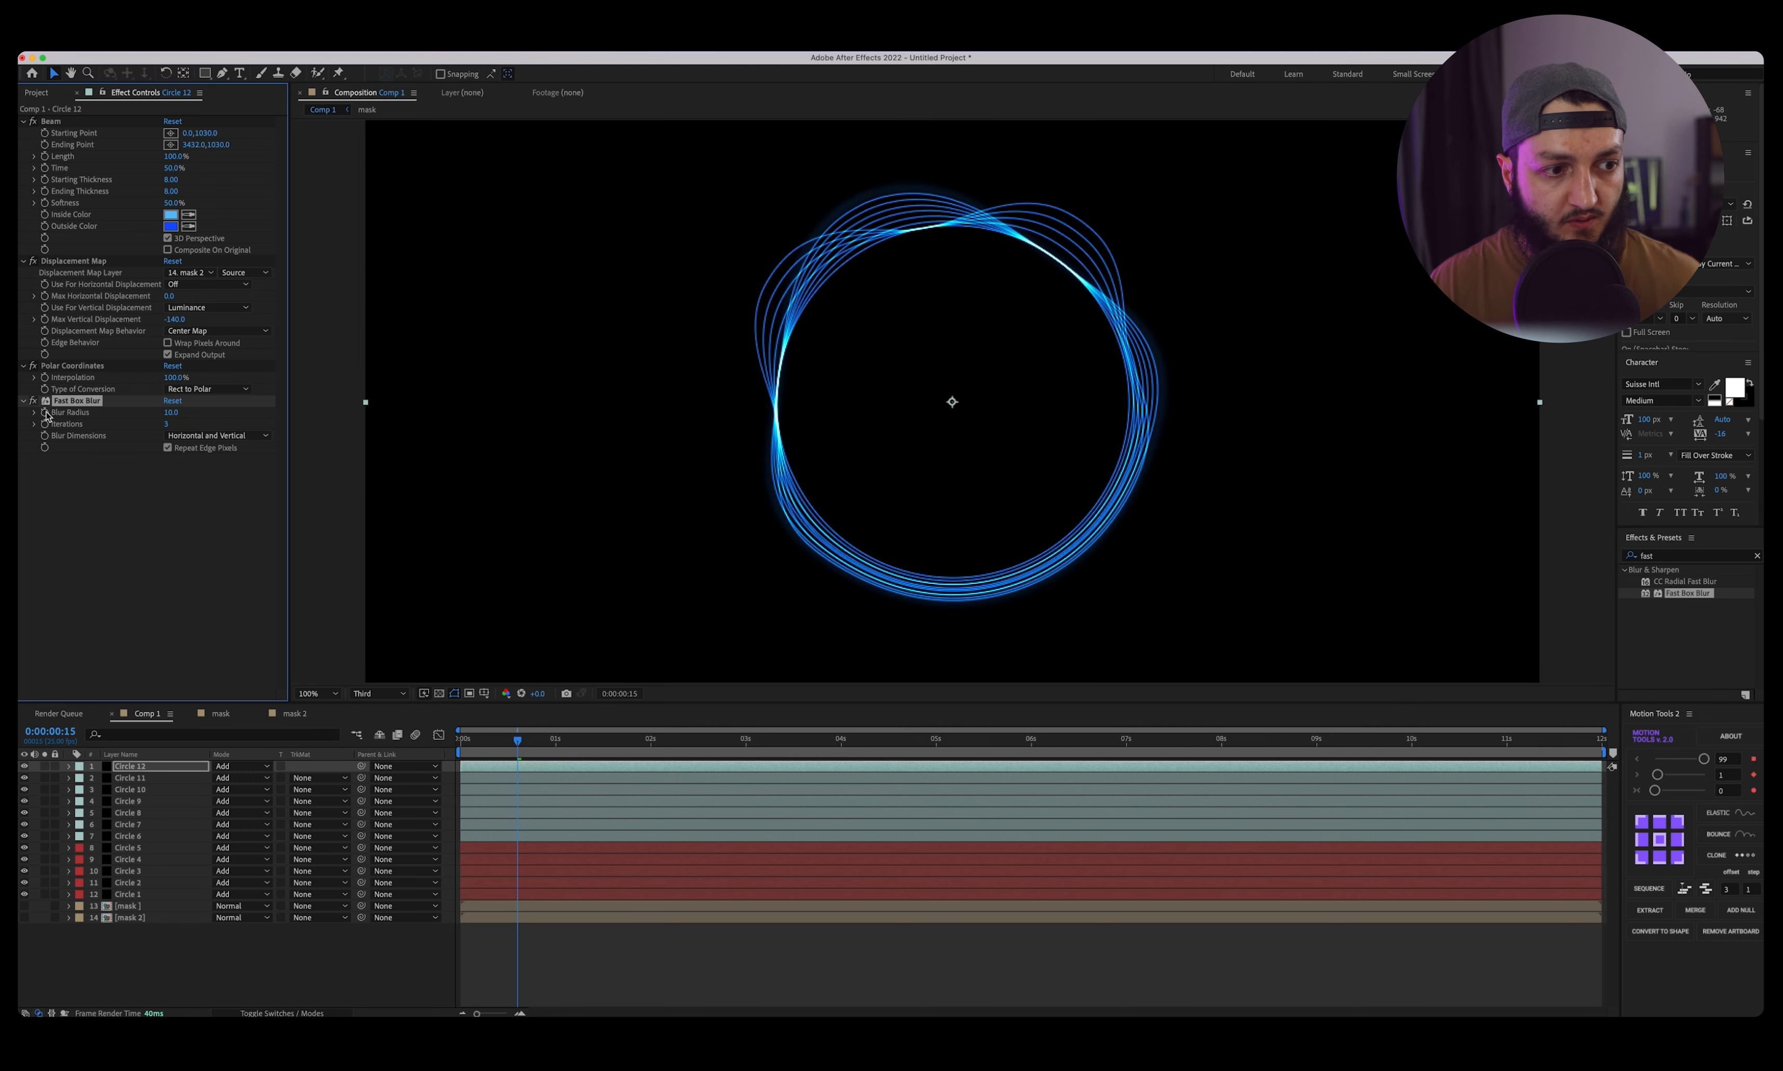
click(33, 401)
click(33, 401)
click(33, 401)
click(34, 401)
click(33, 401)
click(33, 401)
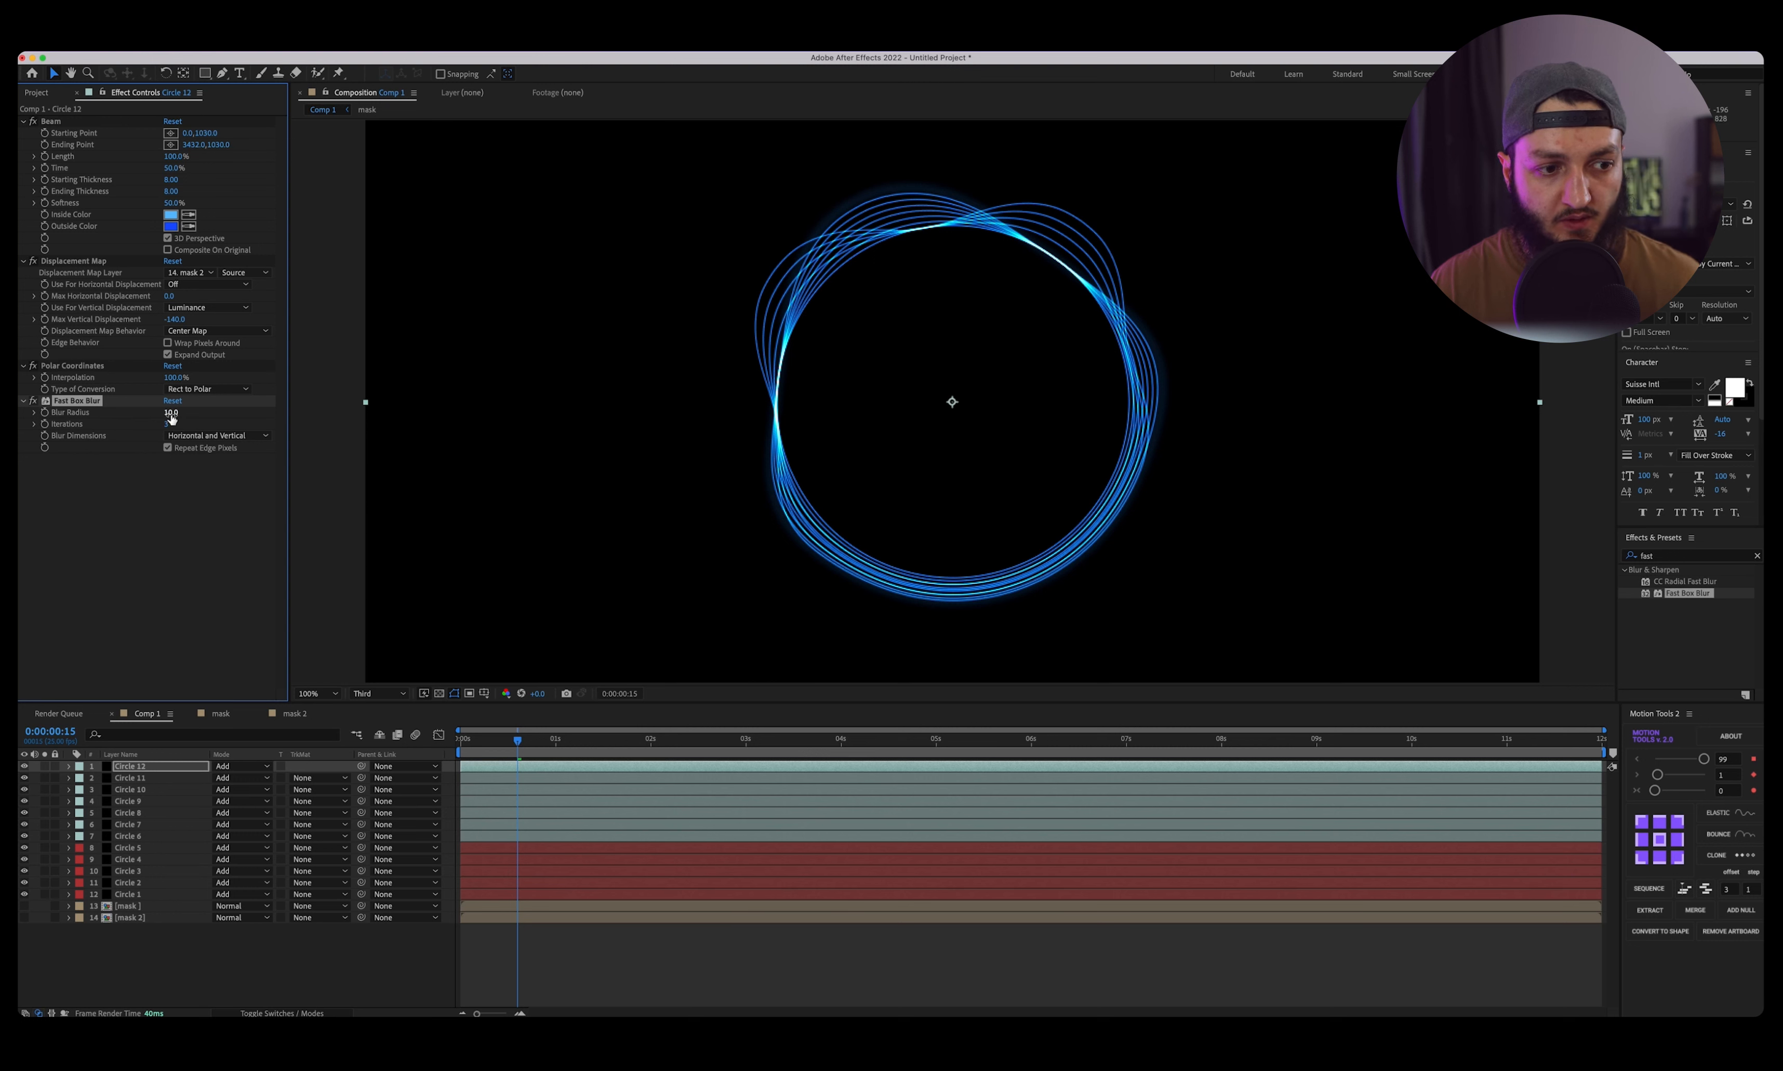
drag(166, 415, 177, 420)
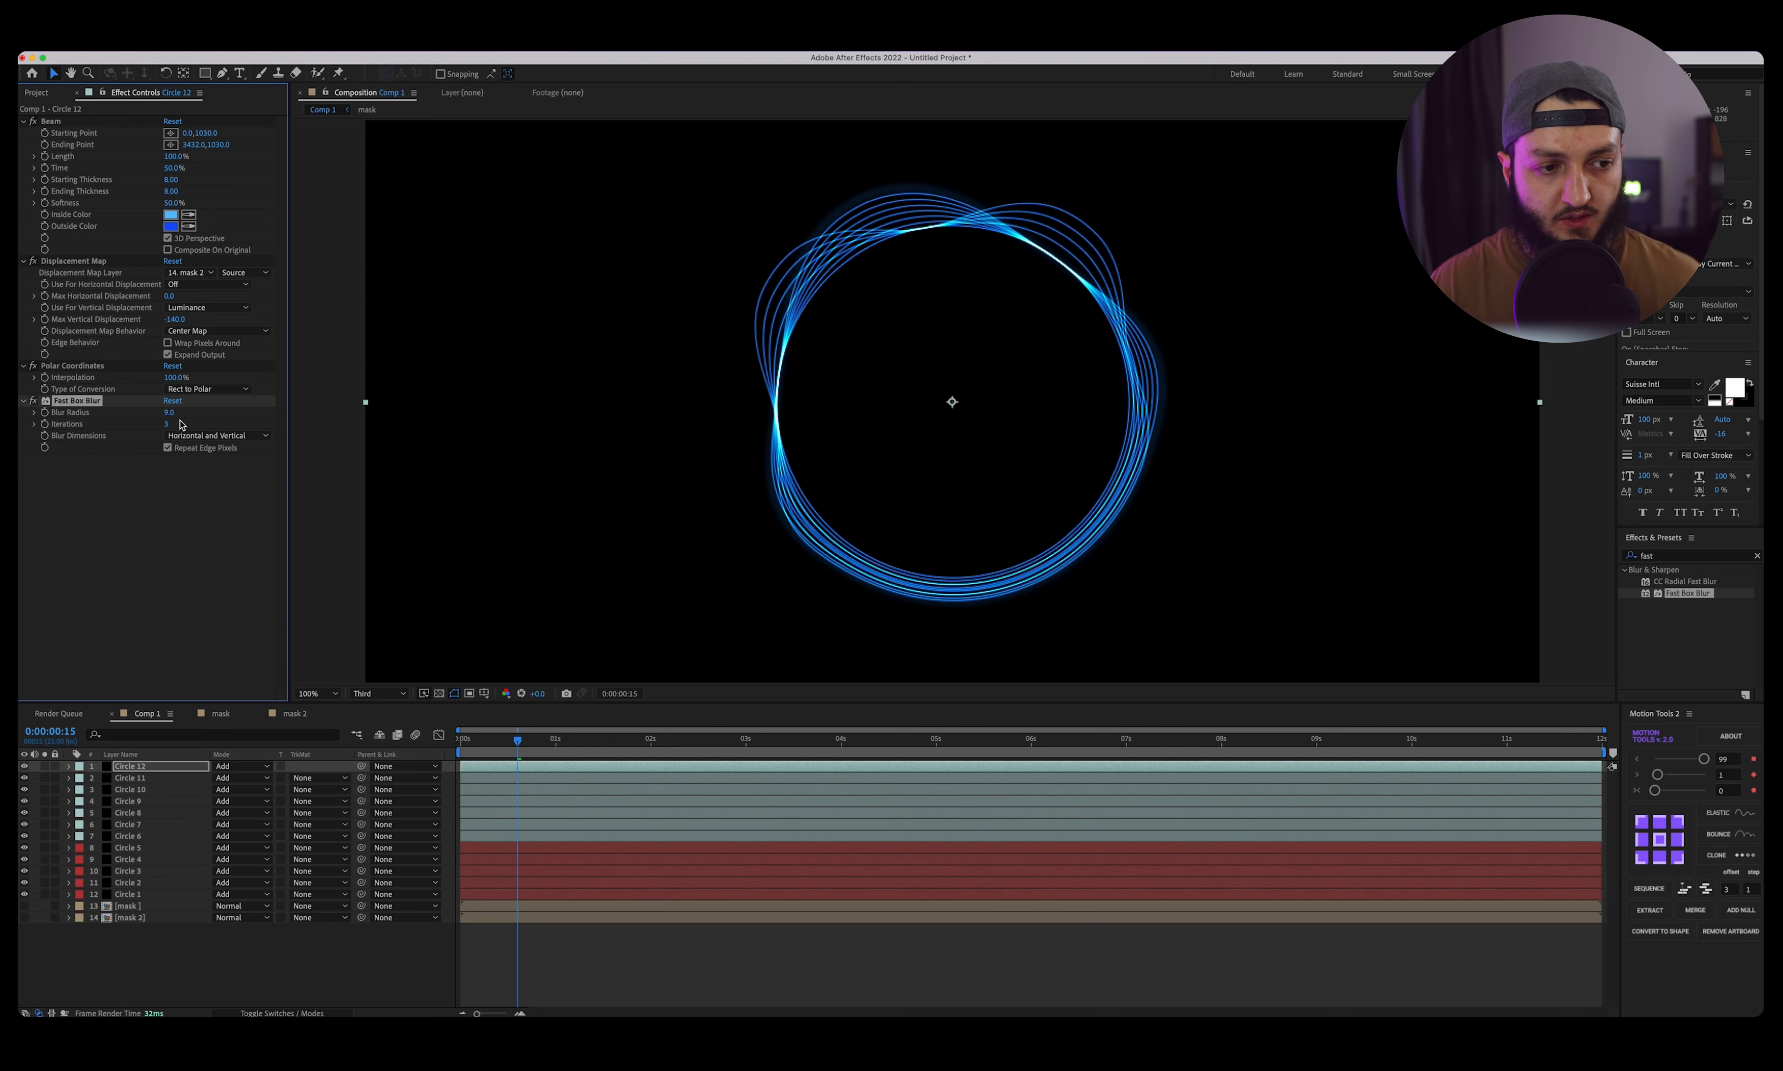
click(172, 416)
key(Return)
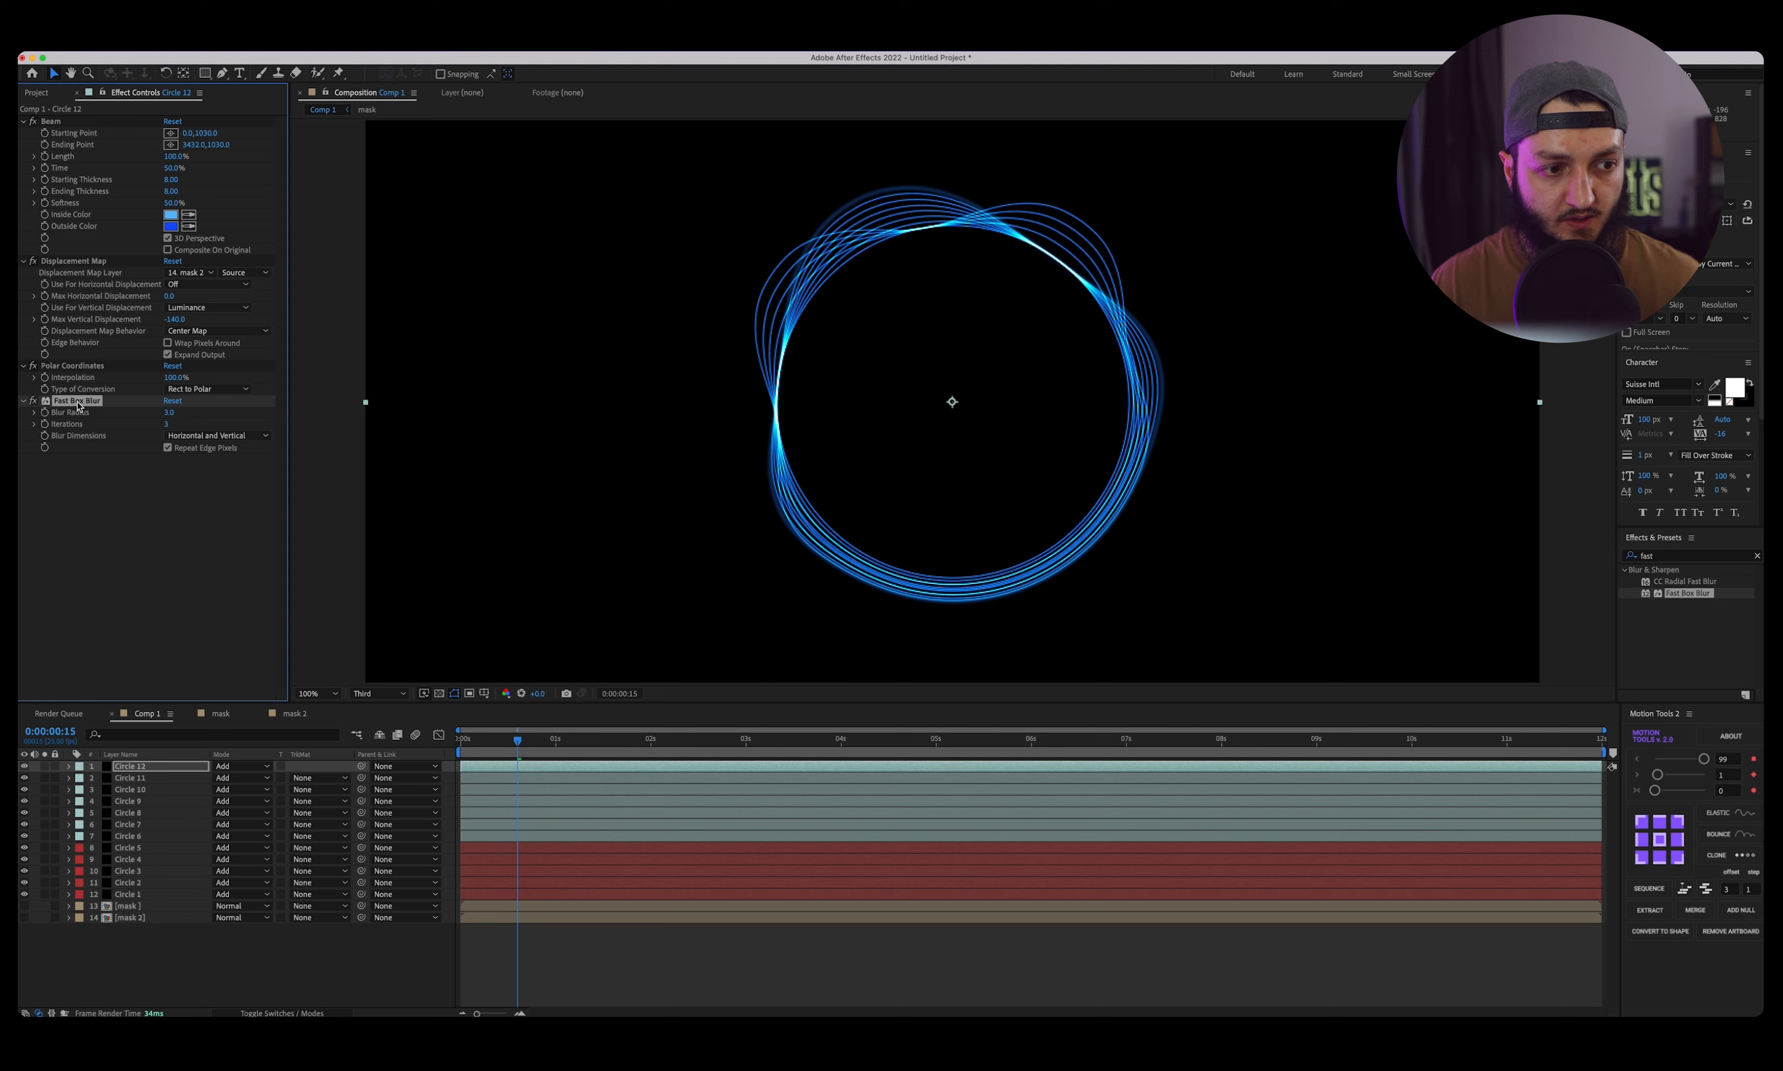
Paste Circle 12's Fast Box Blur onto each layer from Circle 11 down to Circle 6.
click(151, 778)
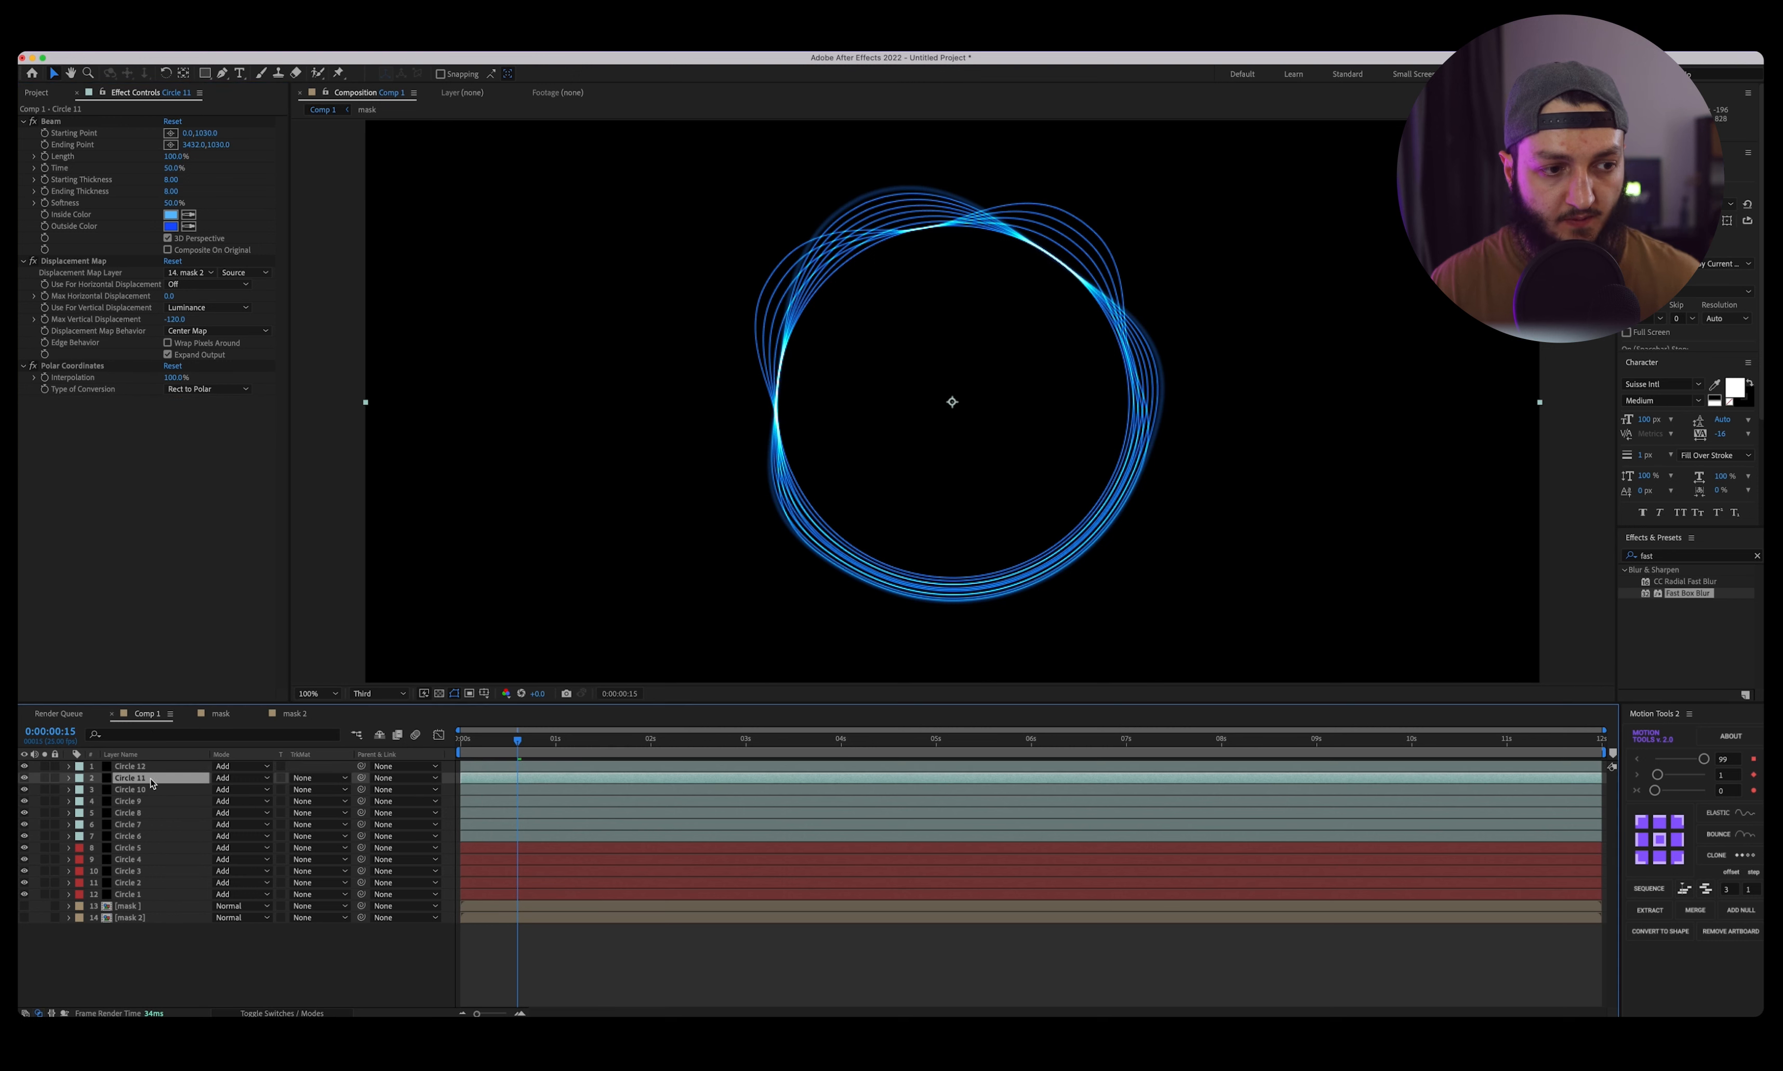
key(super+v)
click(172, 412)
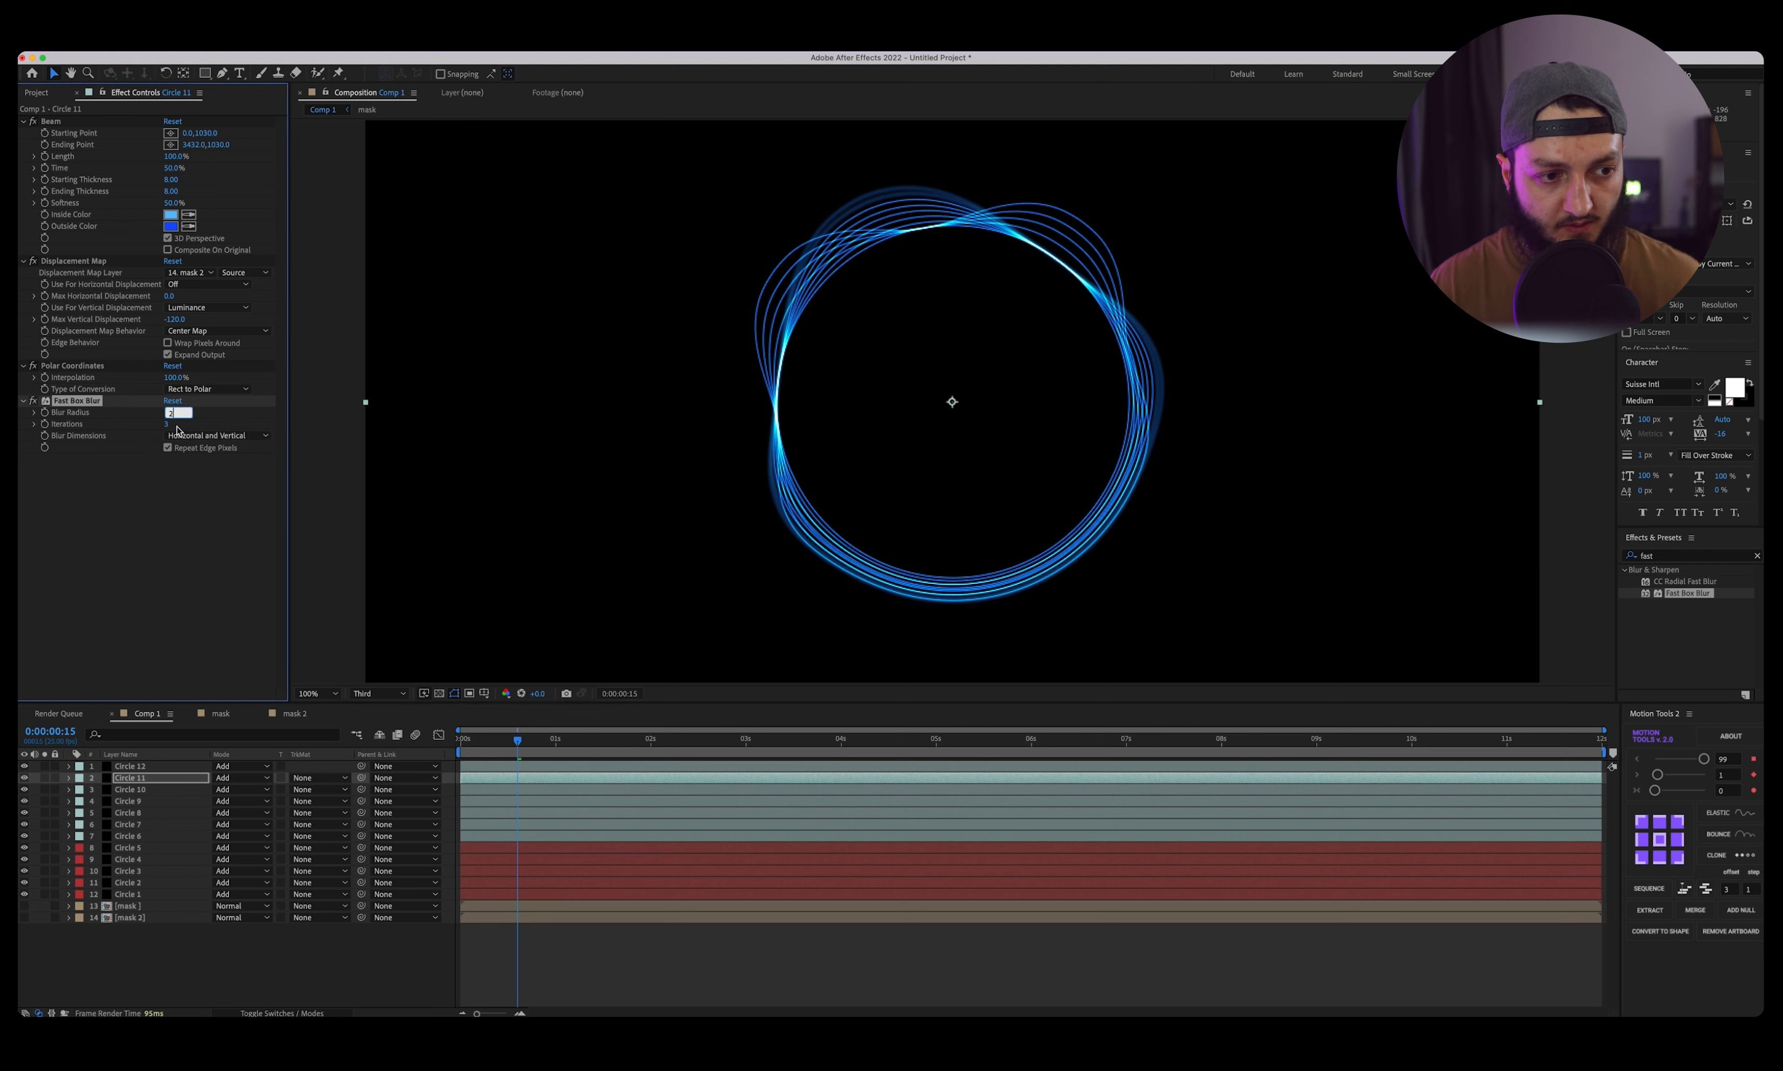
click(183, 508)
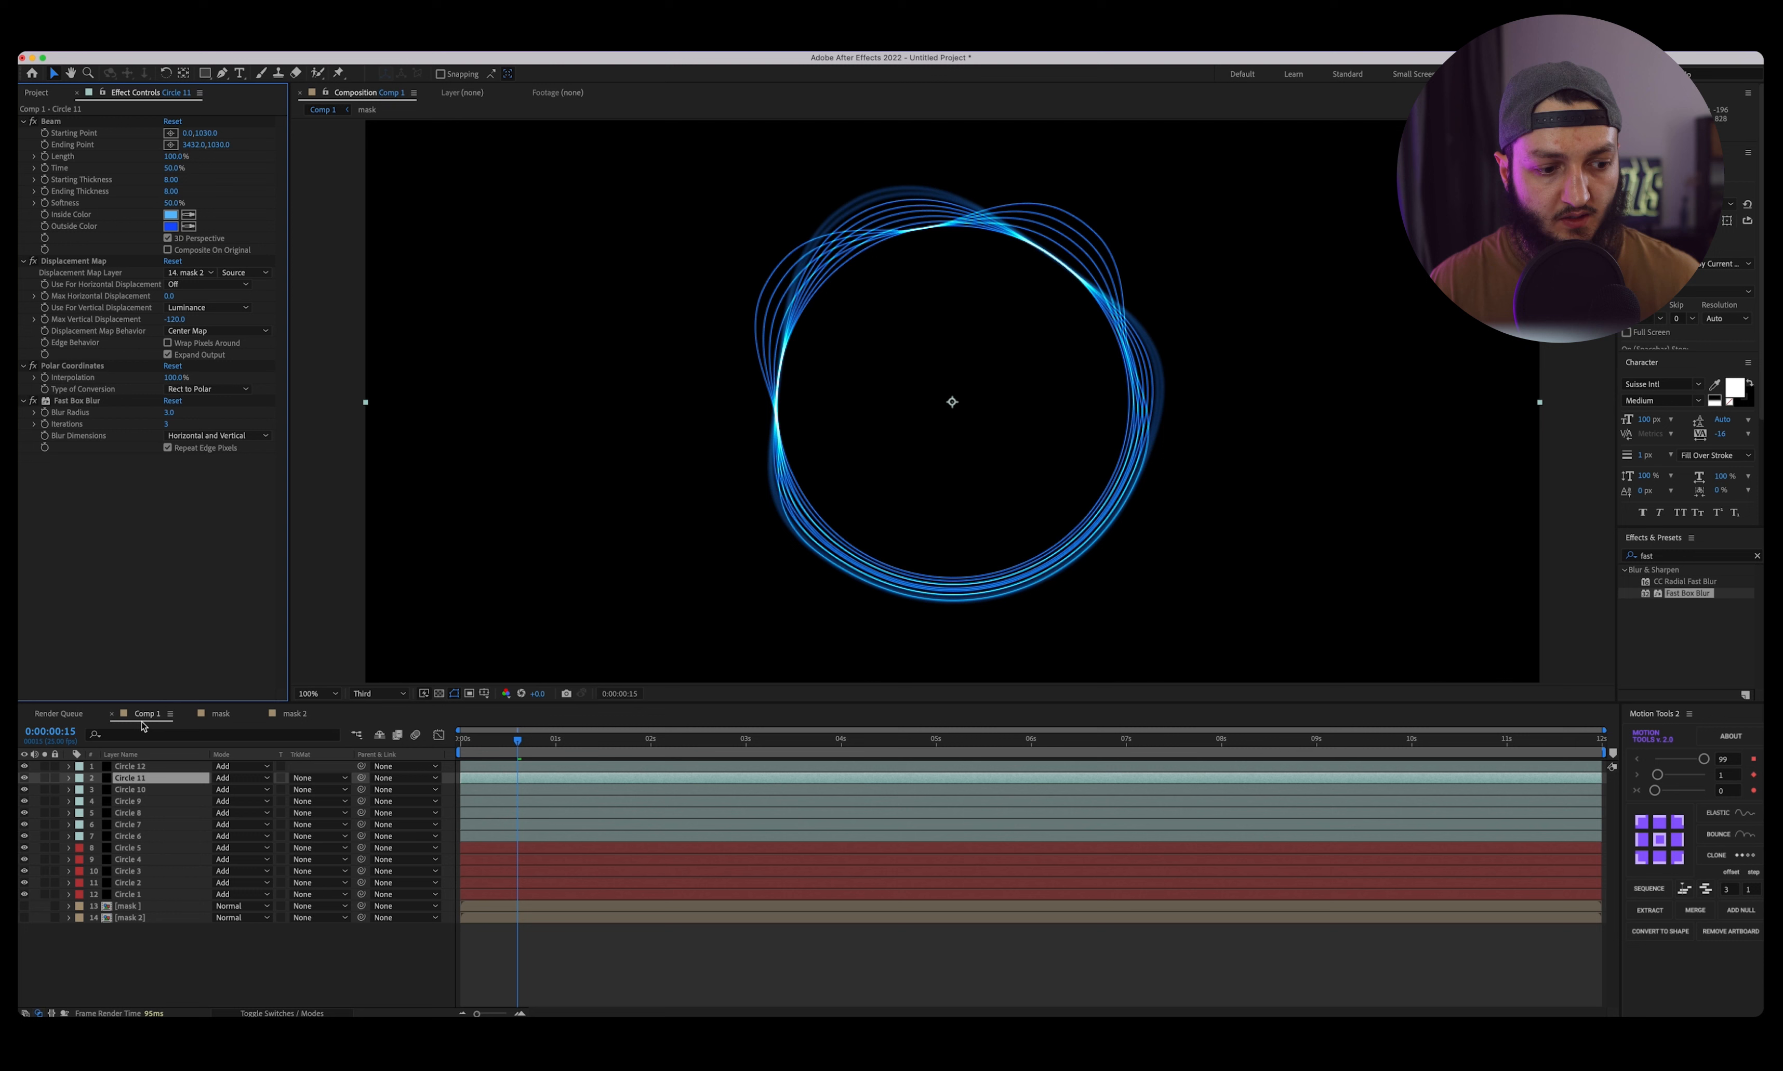
click(140, 789)
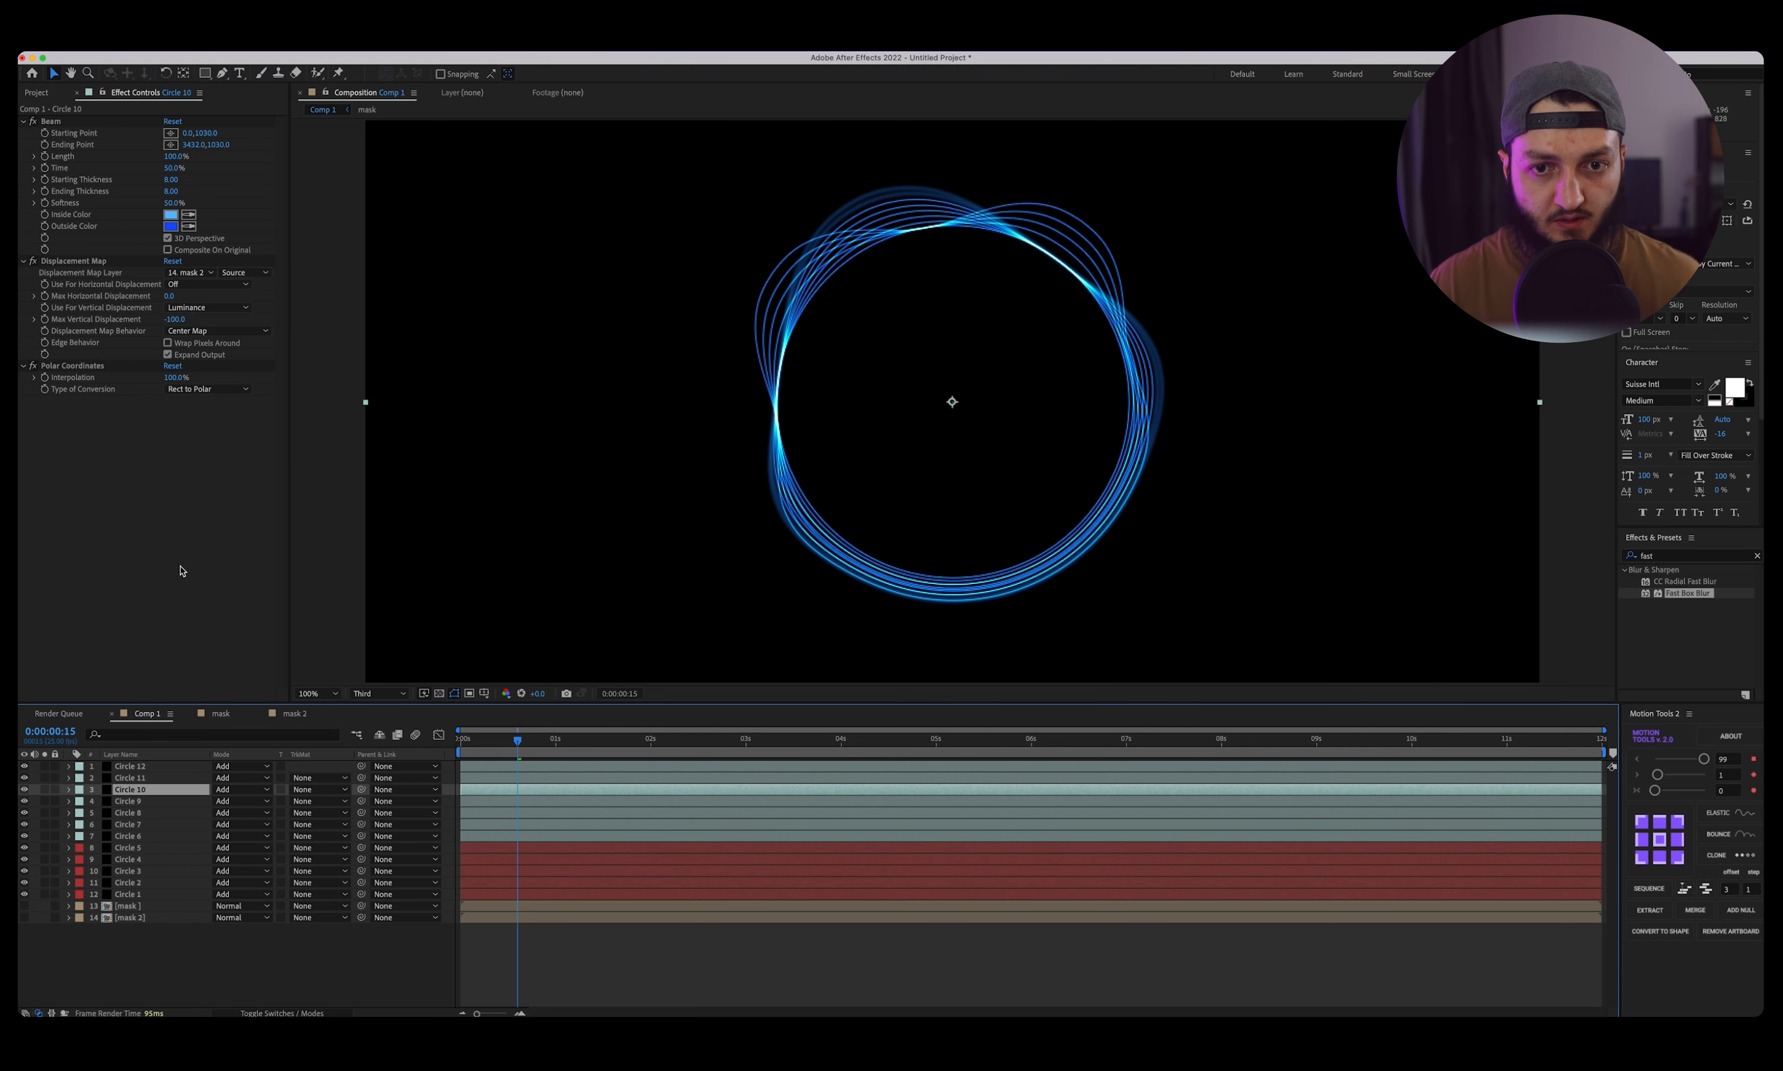
key(super+v)
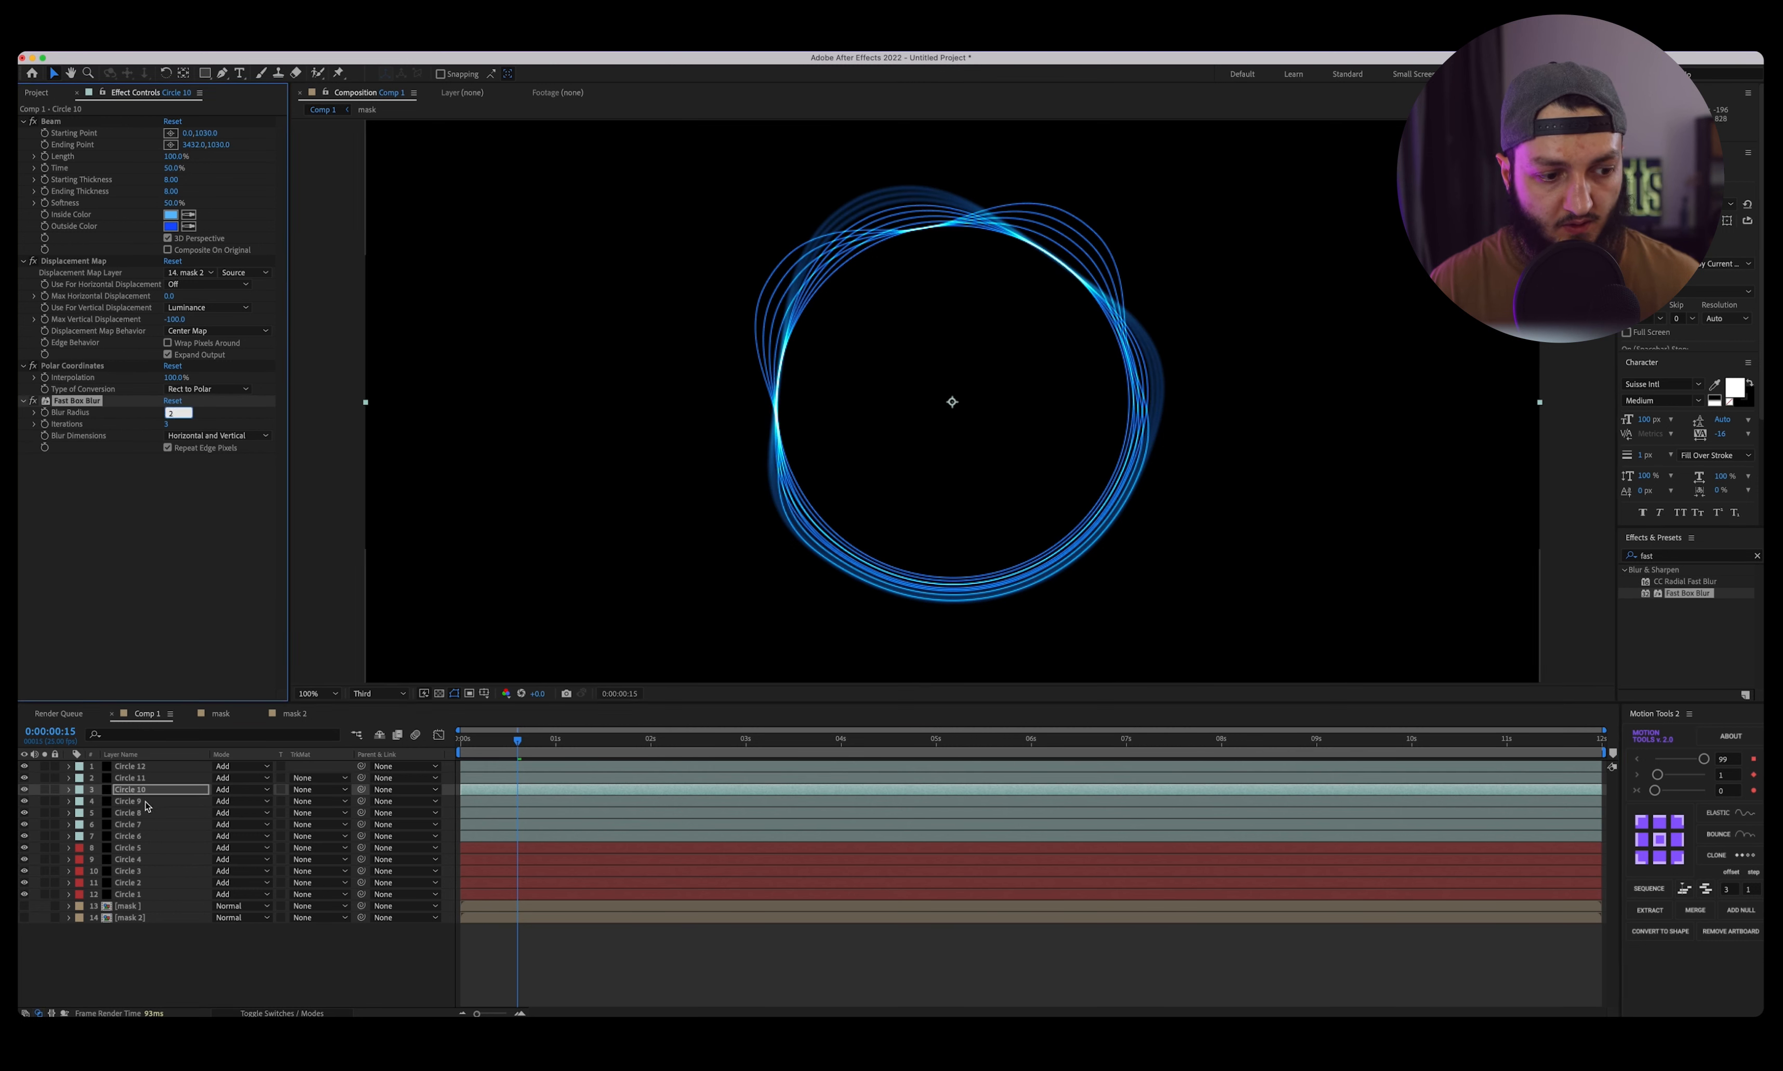
key(super+Down)
key(super+v)
key(super+Down)
key(super+v)
key(super+Down)
key(super+v)
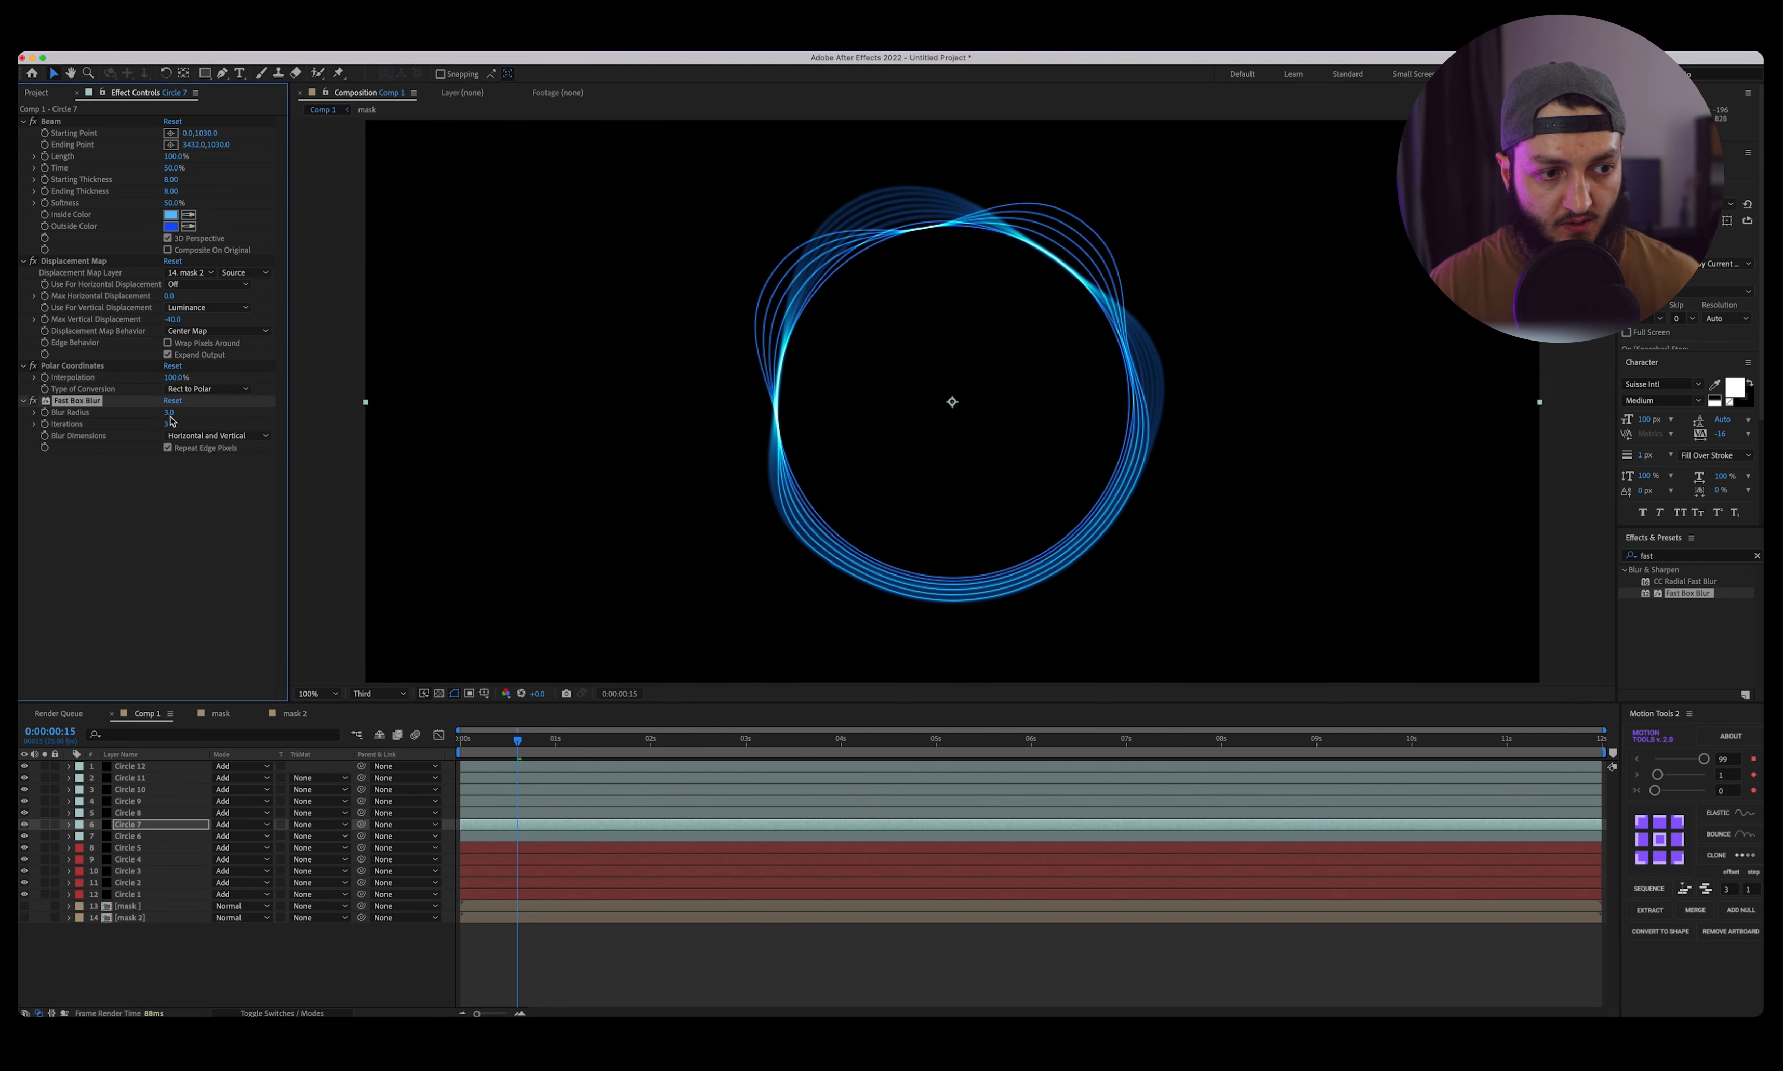
key(super+Down)
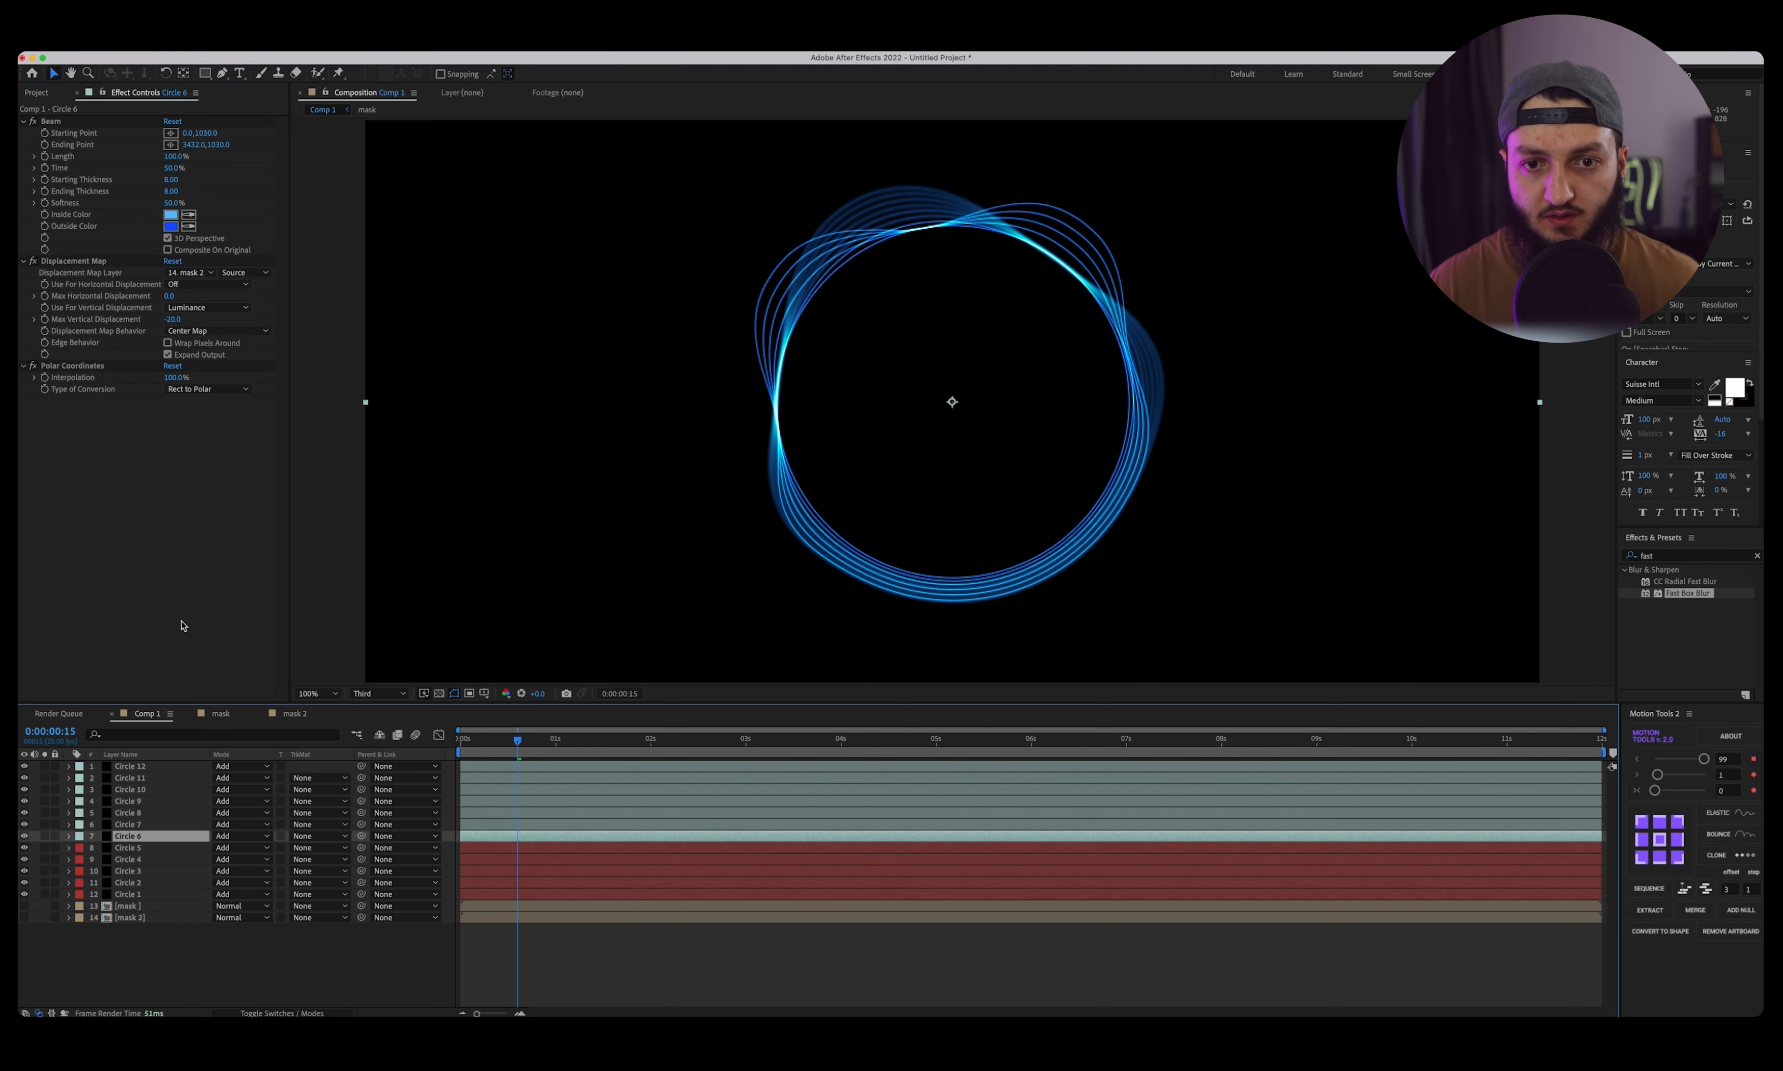
click(187, 590)
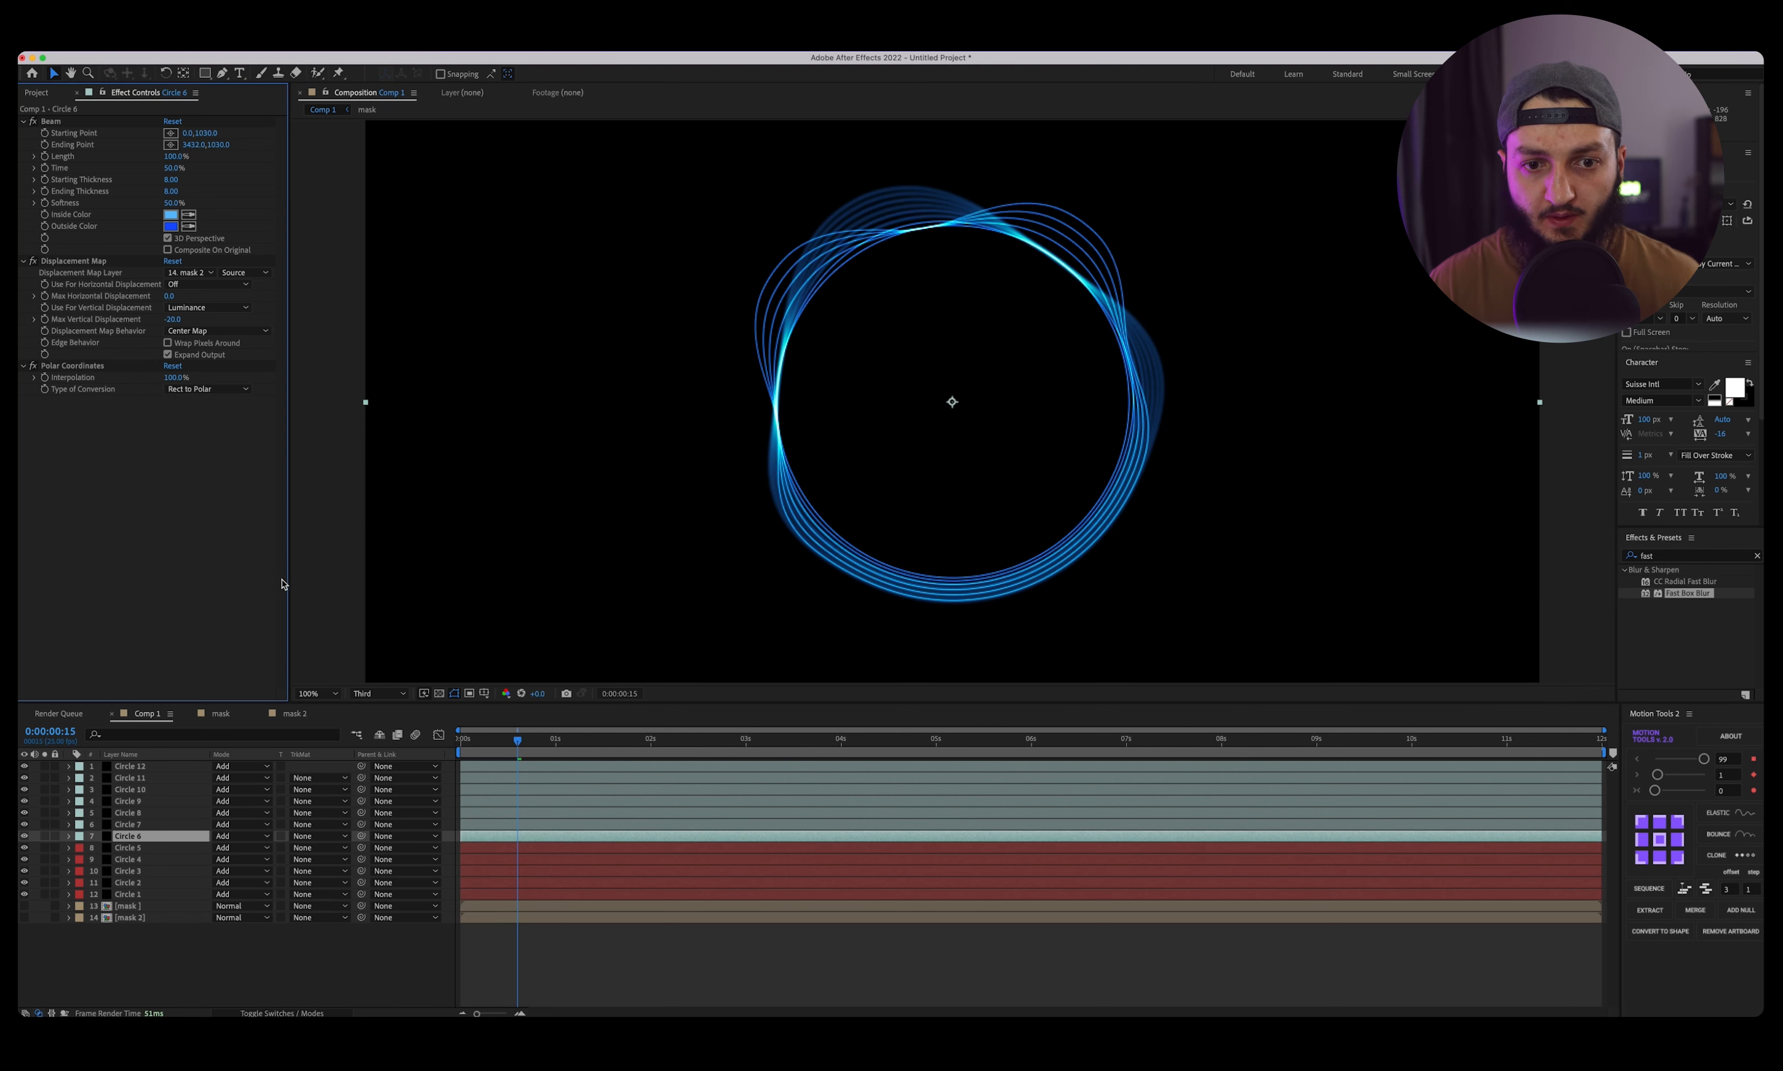
Paste the Fast Box Blur onto each layer from Circle 5 down to Circle 1, with Circle 1's Blur Radius set to 1.
click(131, 849)
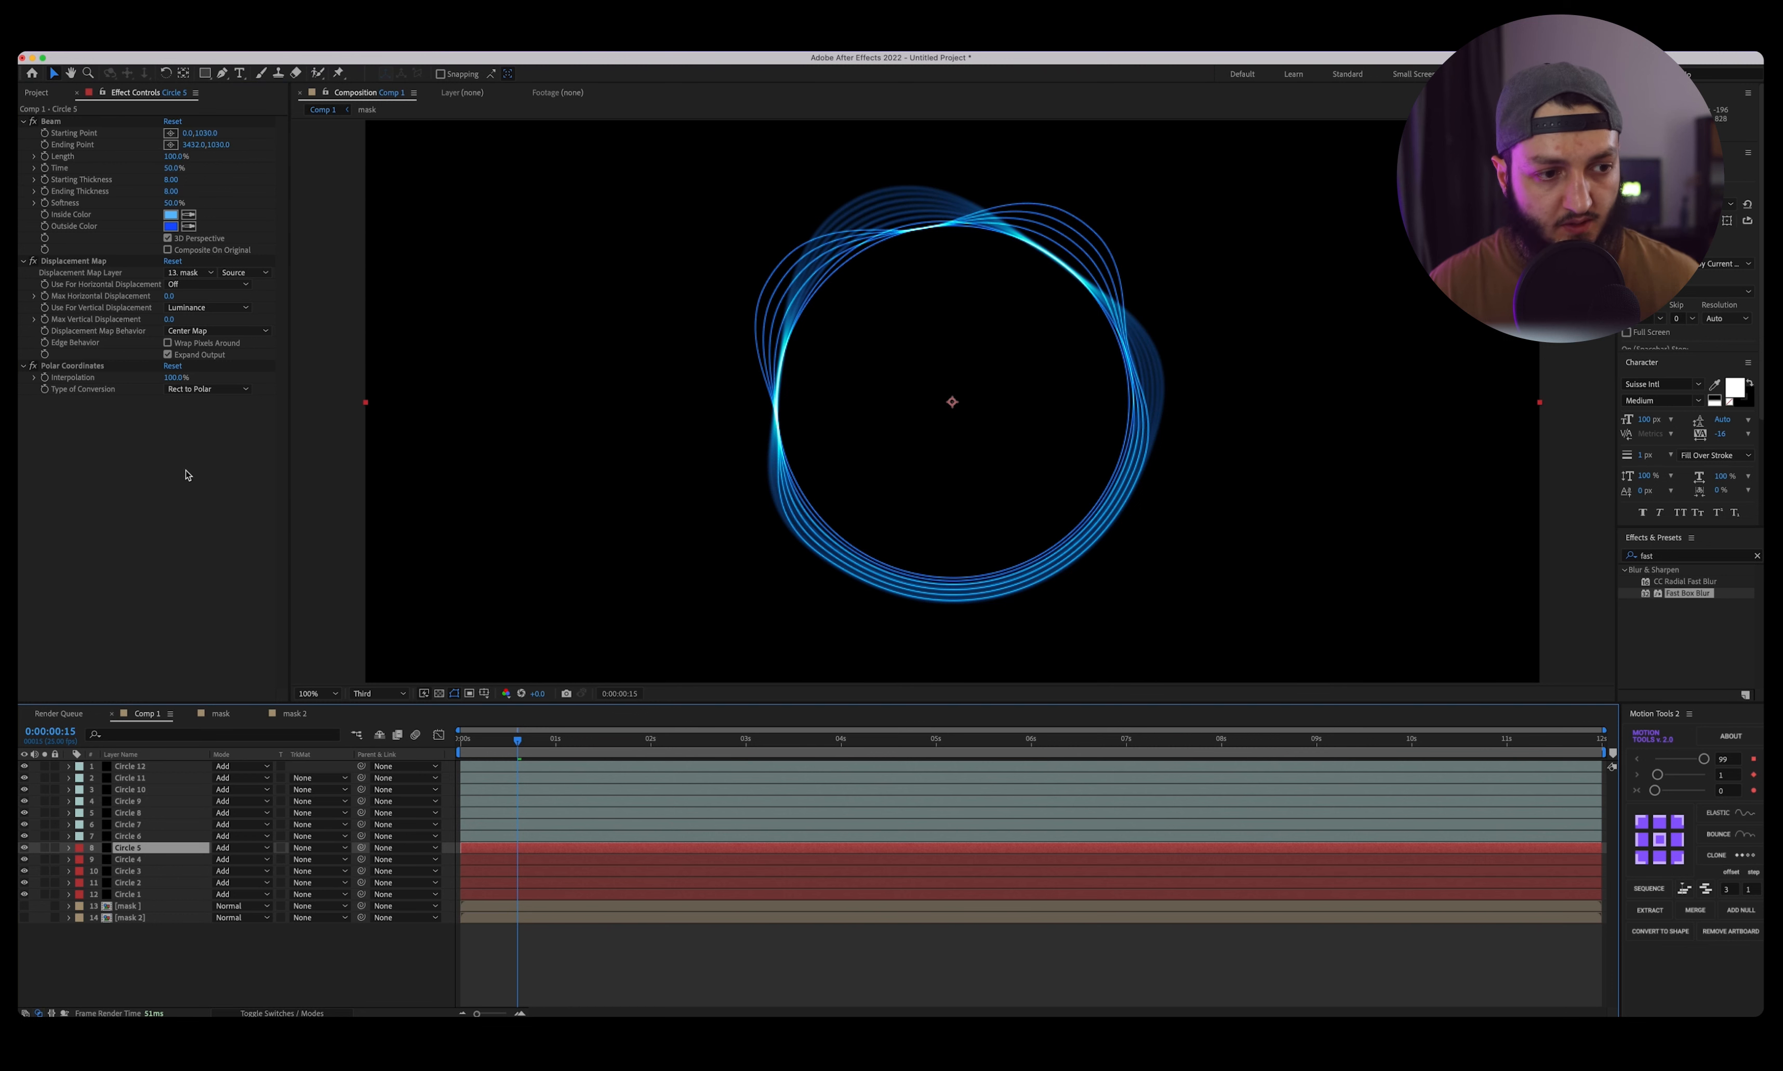
key(super+alt+shift+e)
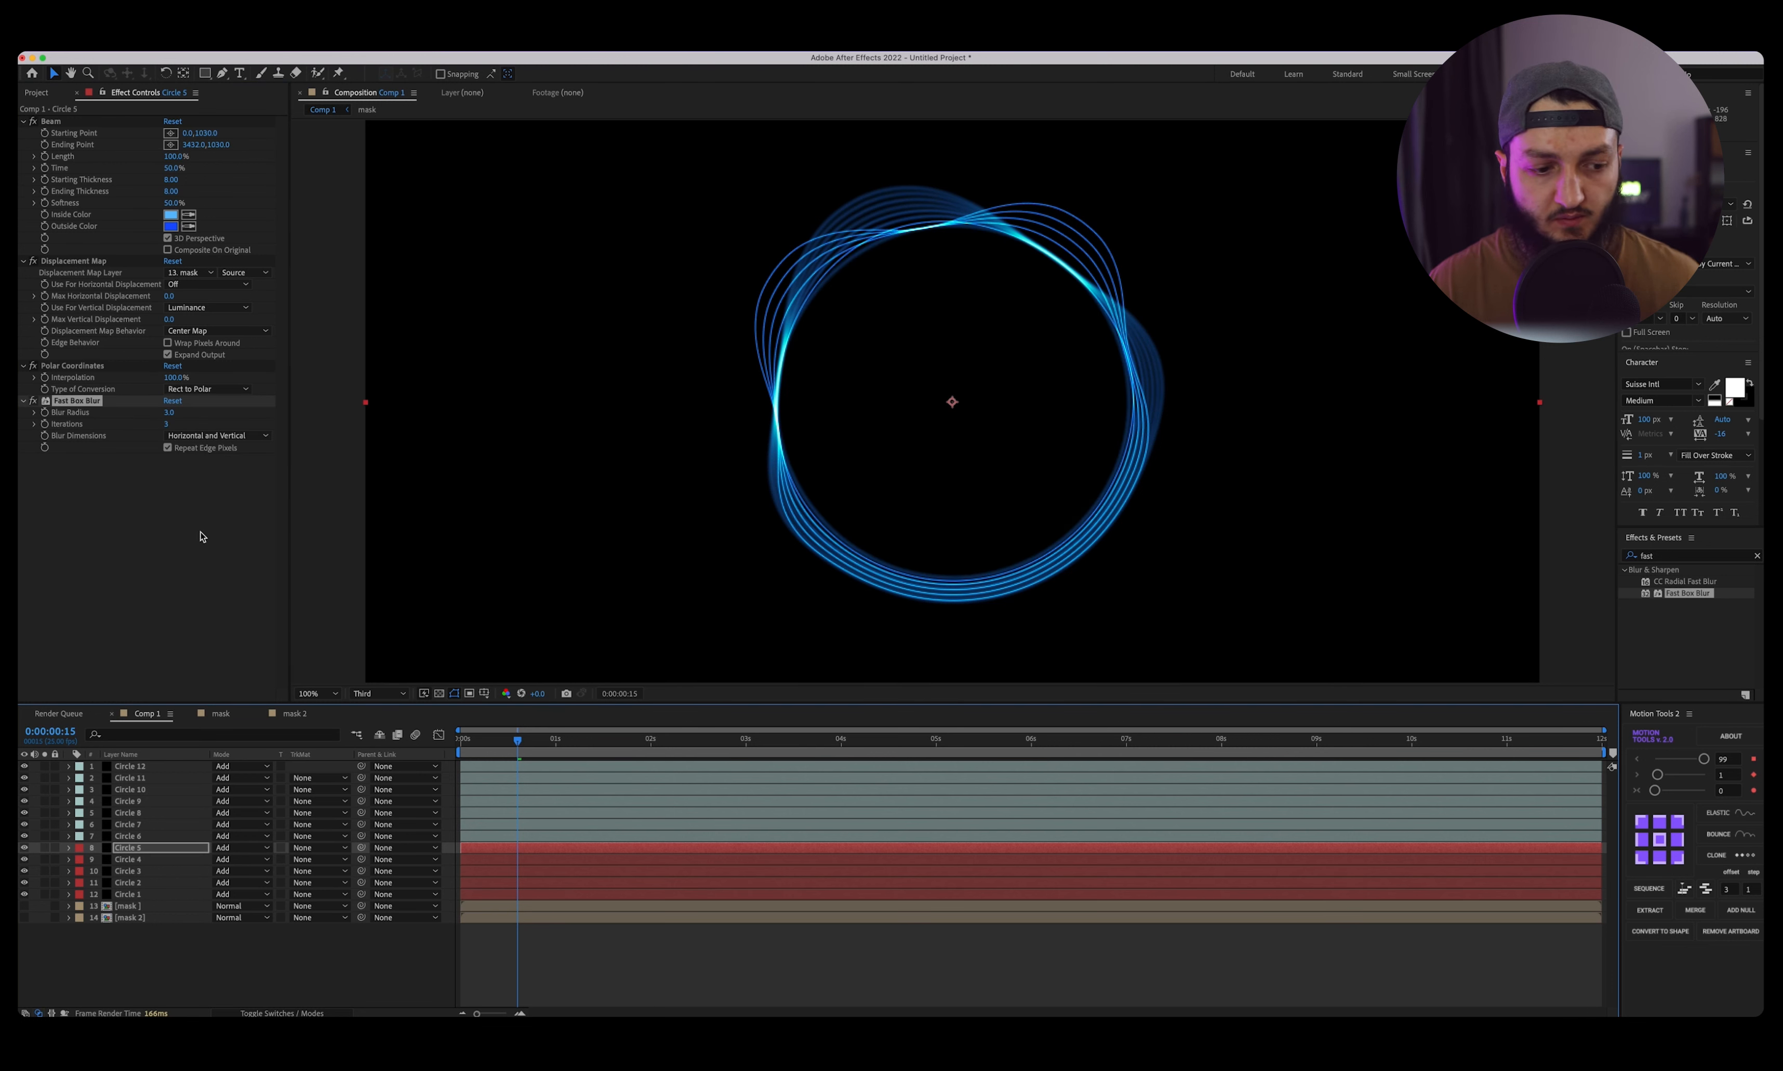
click(129, 849)
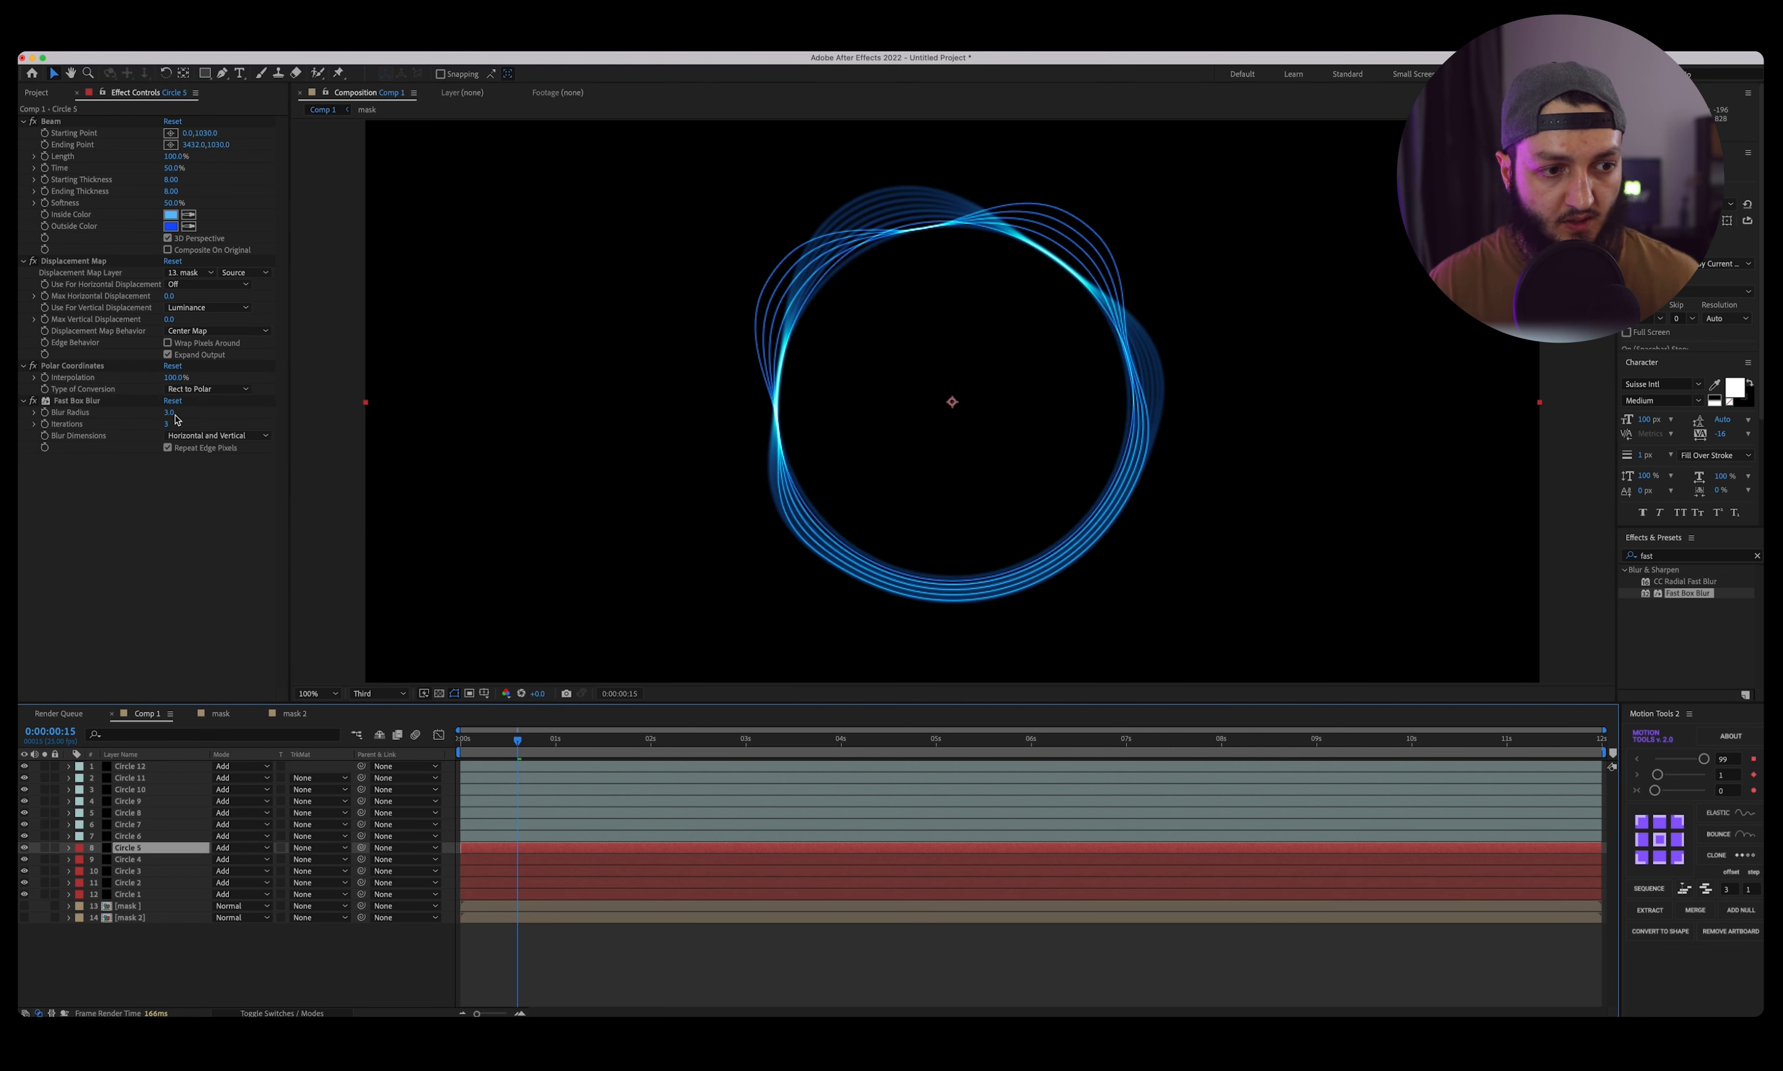
click(142, 860)
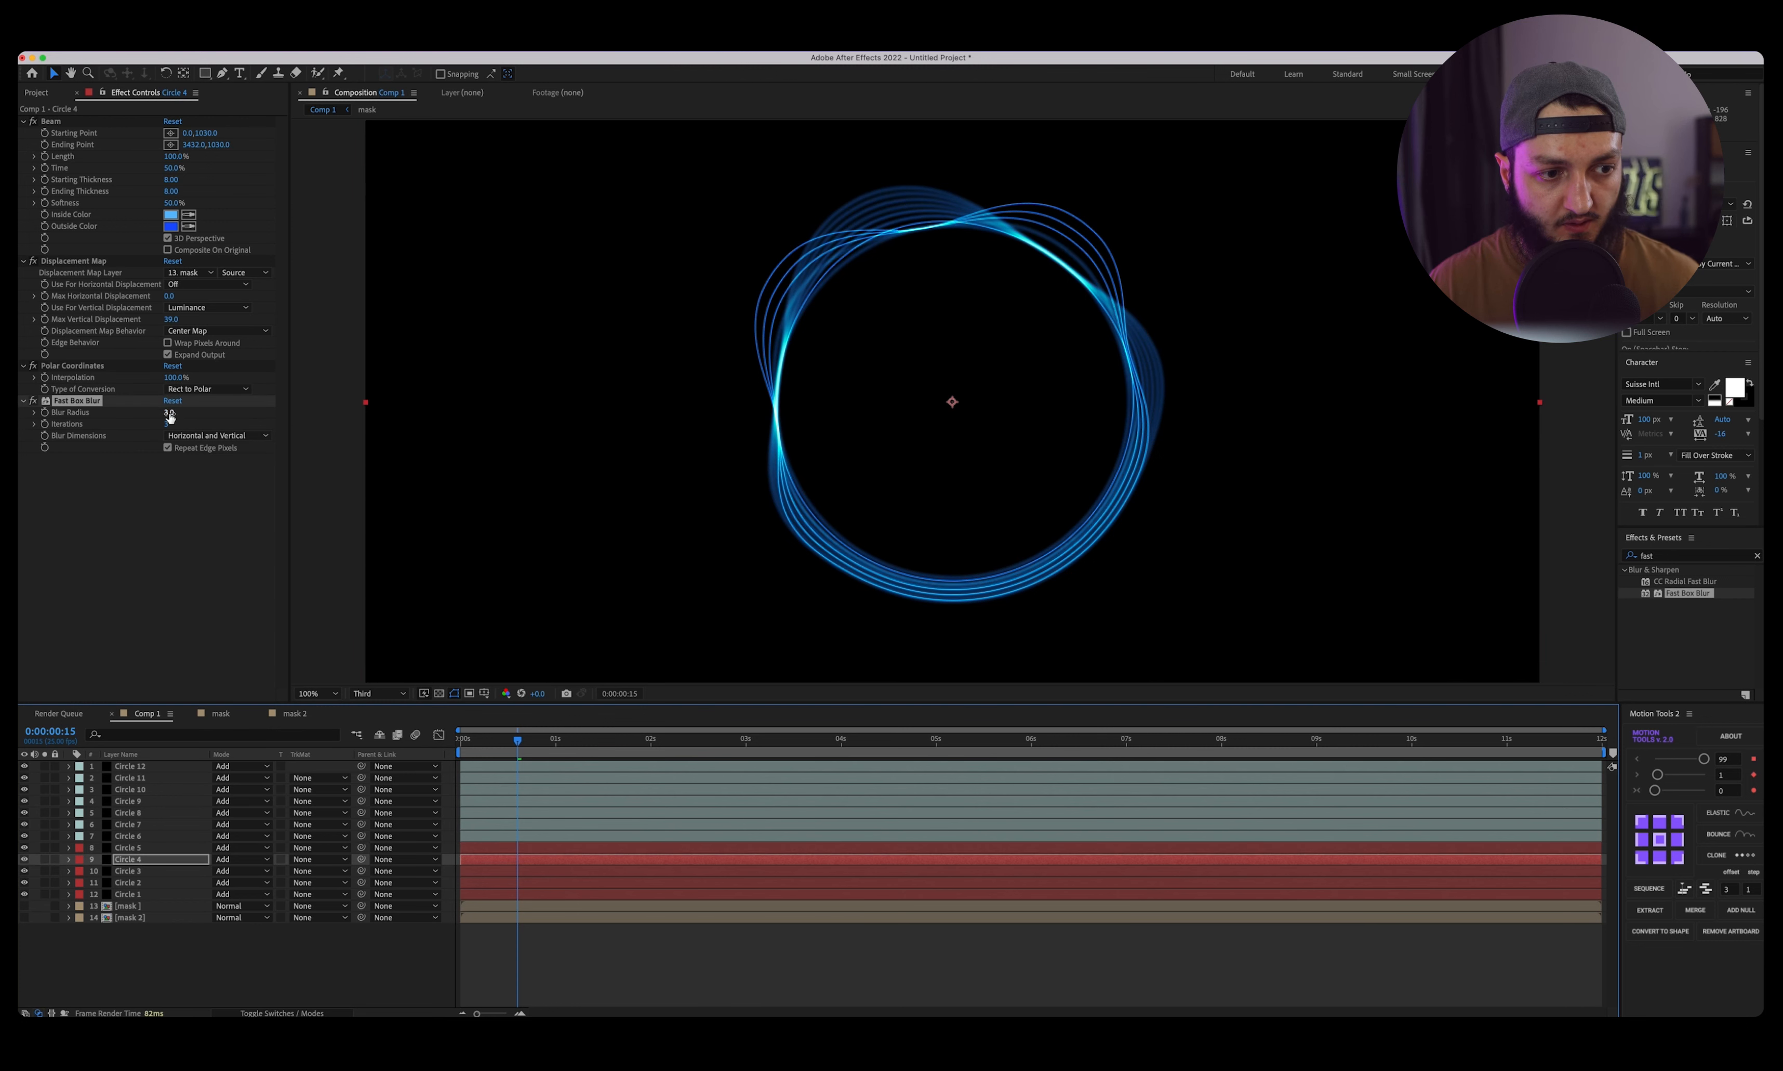
click(142, 873)
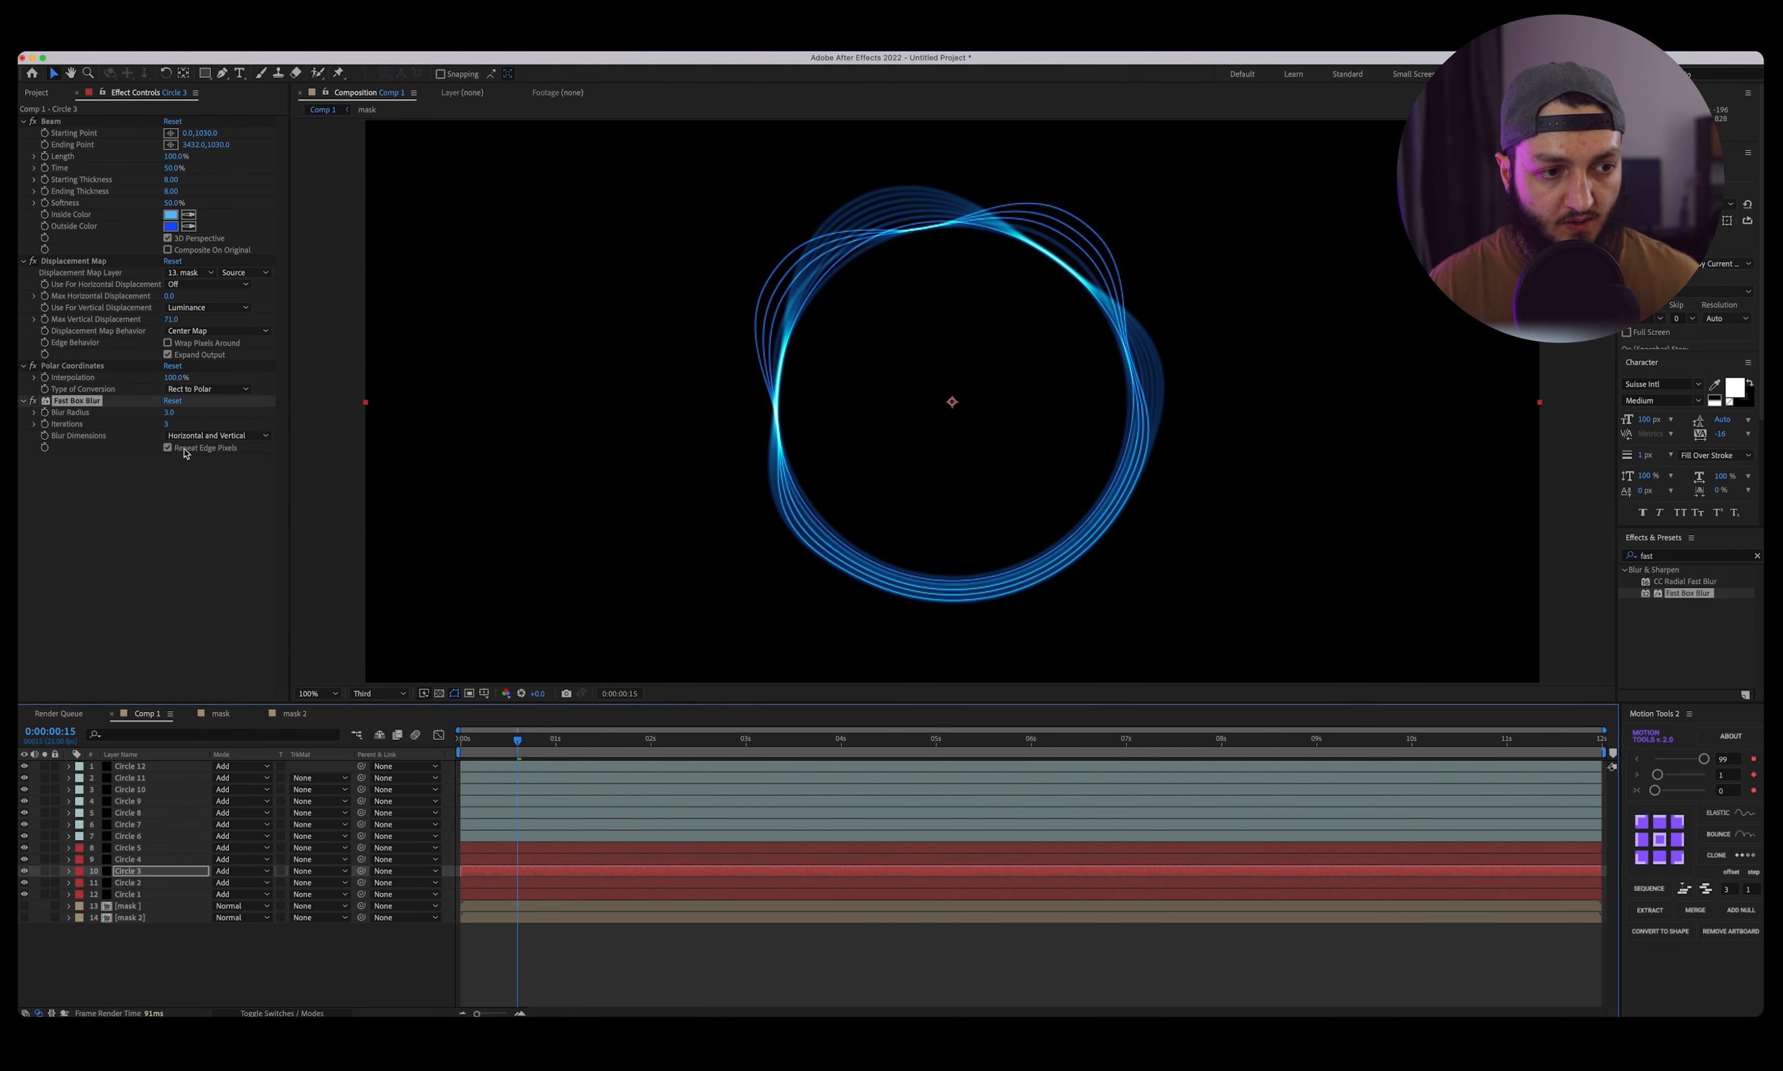
click(145, 883)
click(155, 438)
click(145, 895)
click(170, 438)
click(169, 411)
text(1)
click(184, 559)
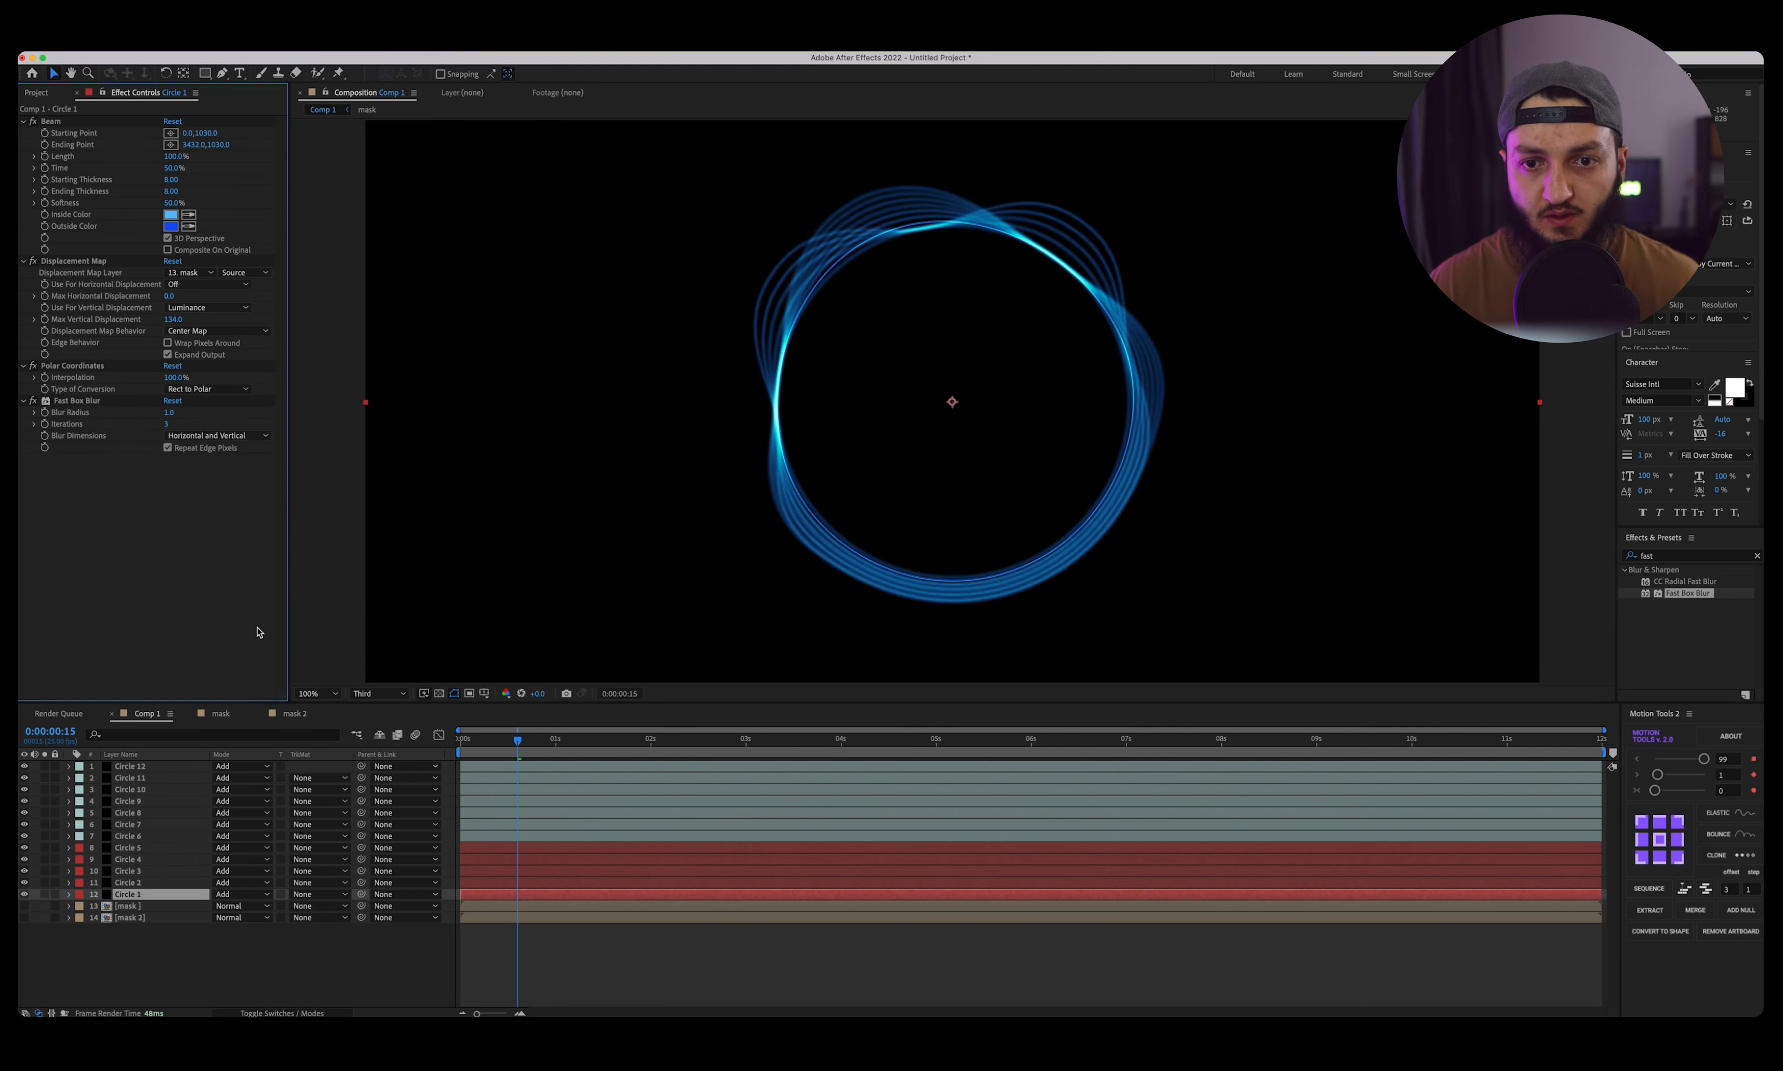
scroll(918, 391, down, 1)
scroll(912, 434, up, 1)
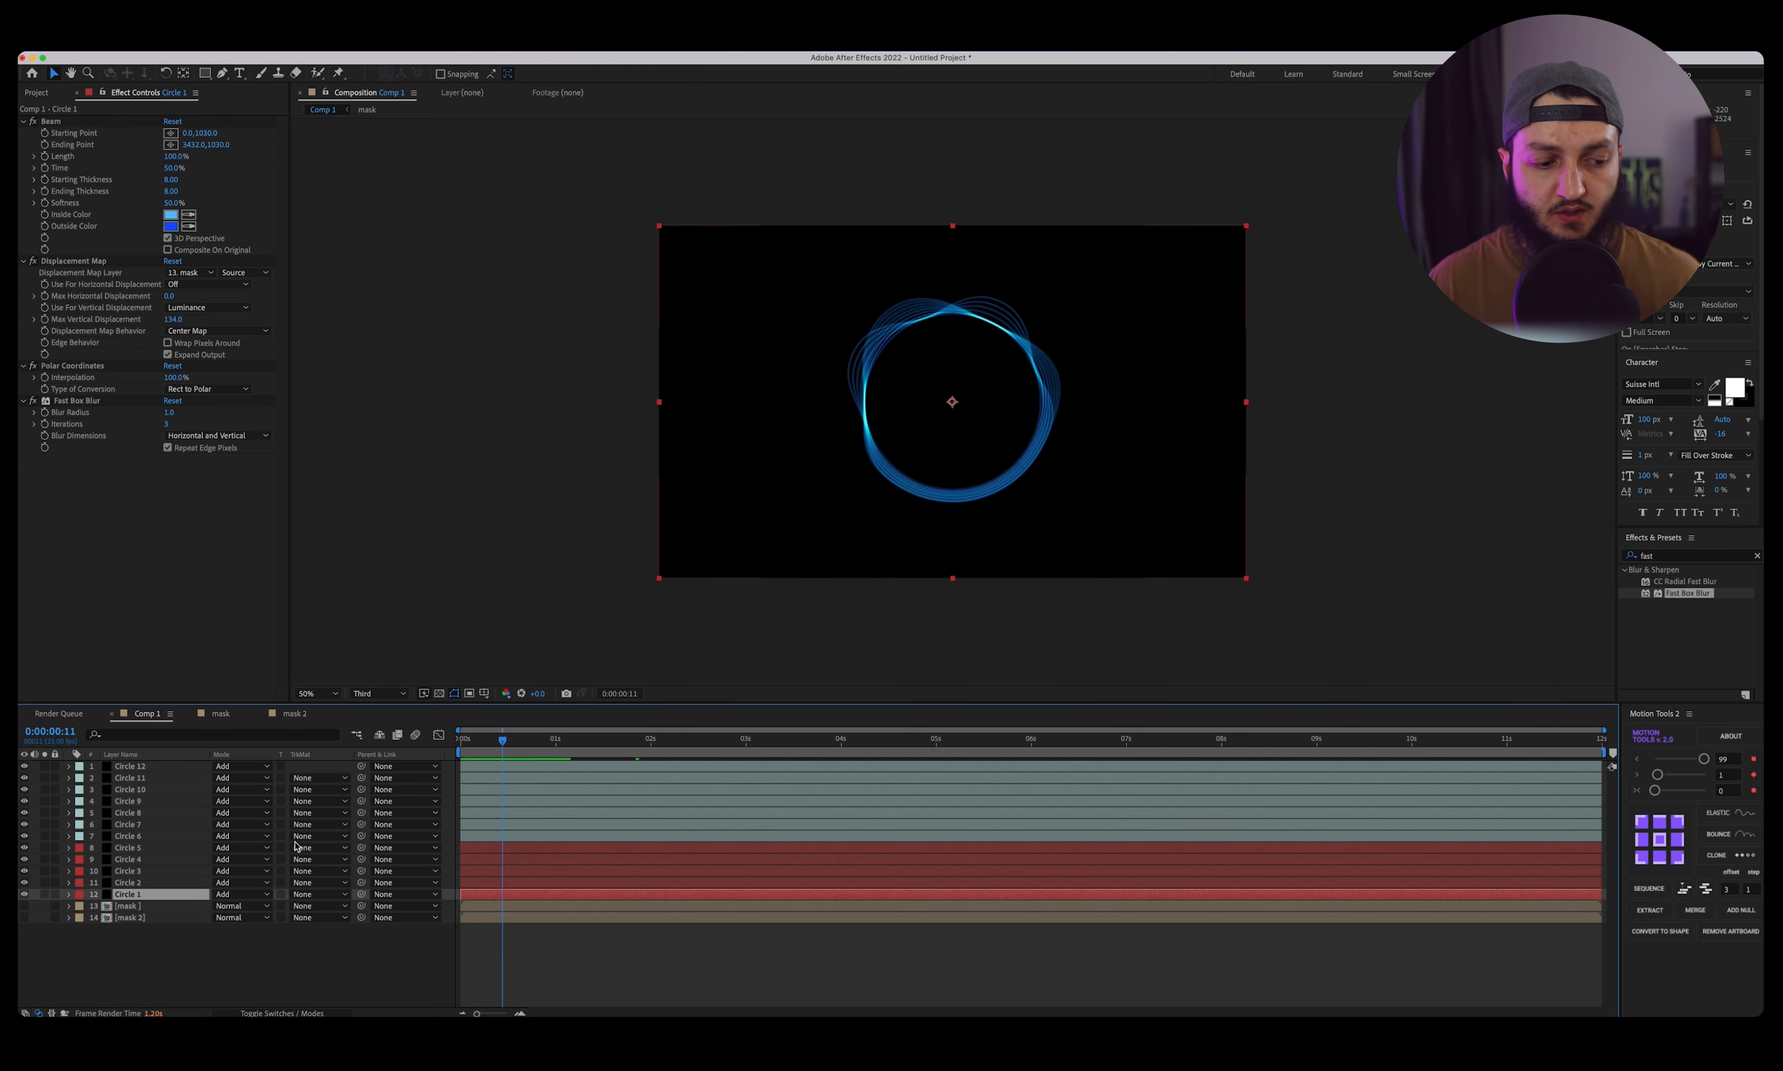
In the mask 2 composition, set the mask layer's Colorama Phase Shift to 4 revolutions at 0:00:11:24 and preview the animation.
click(144, 918)
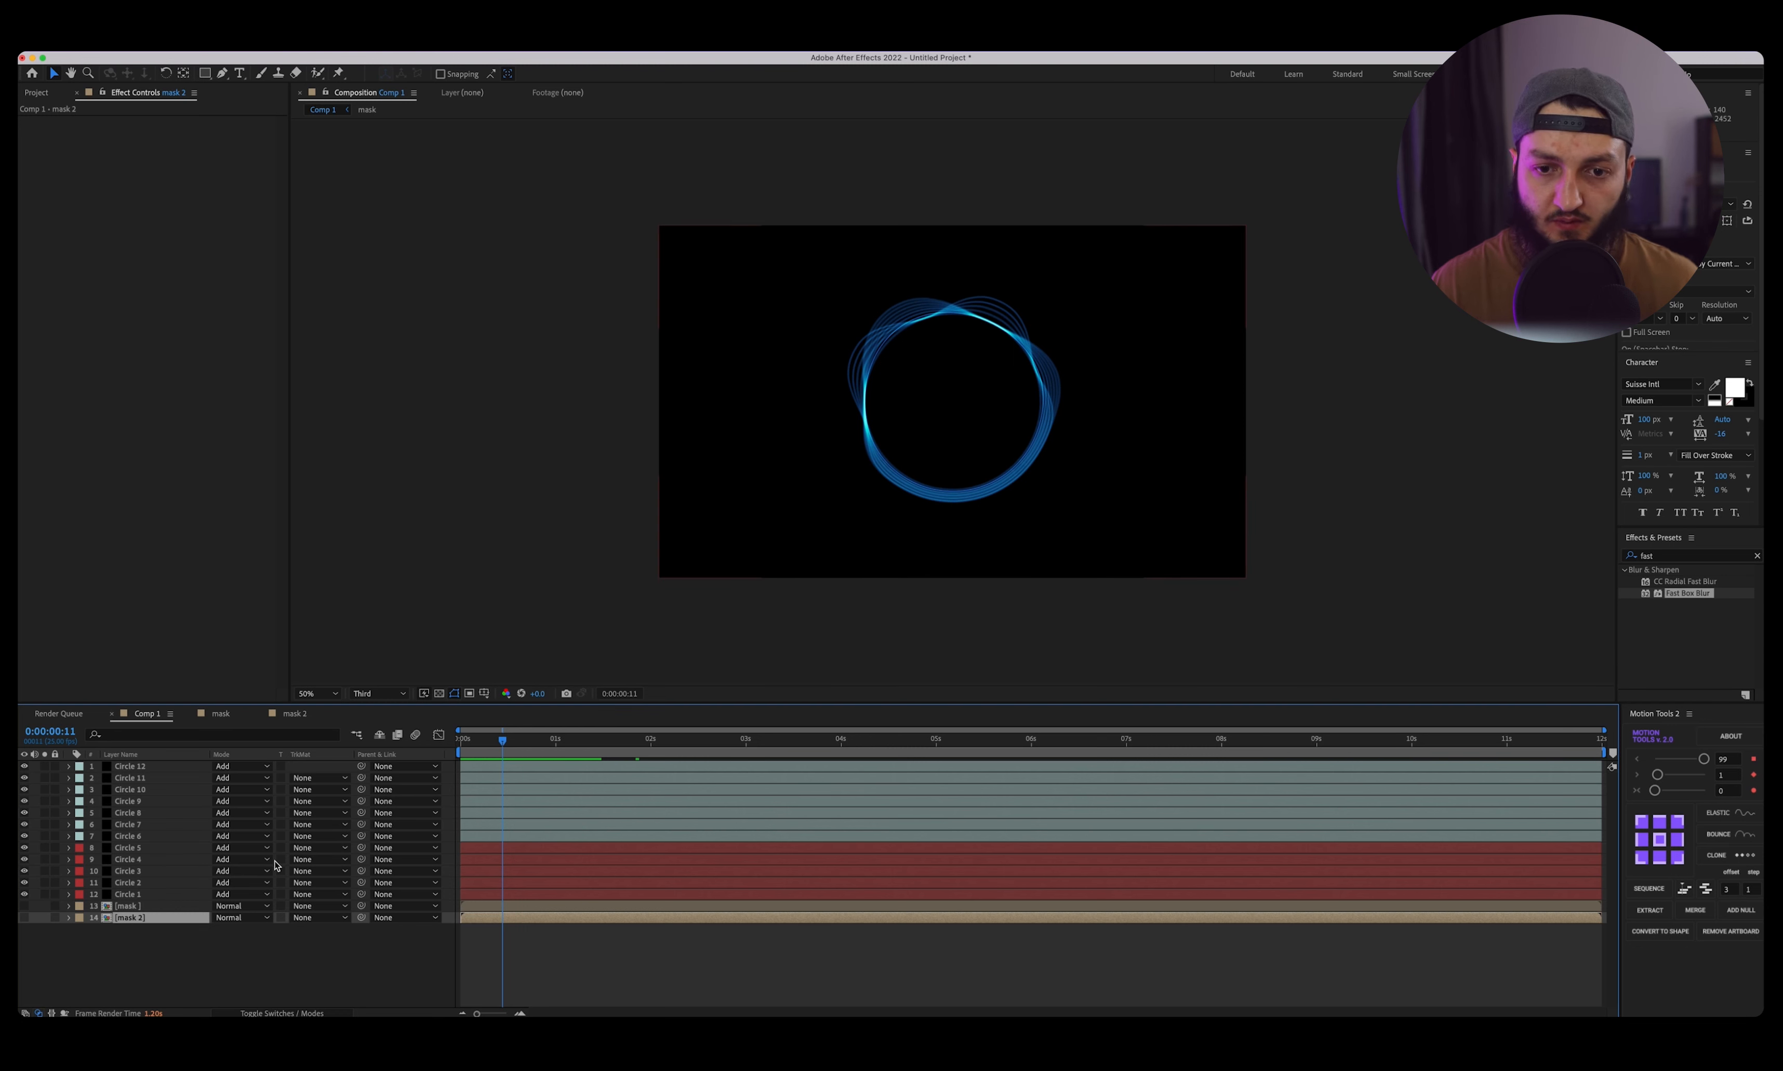
double_click(147, 920)
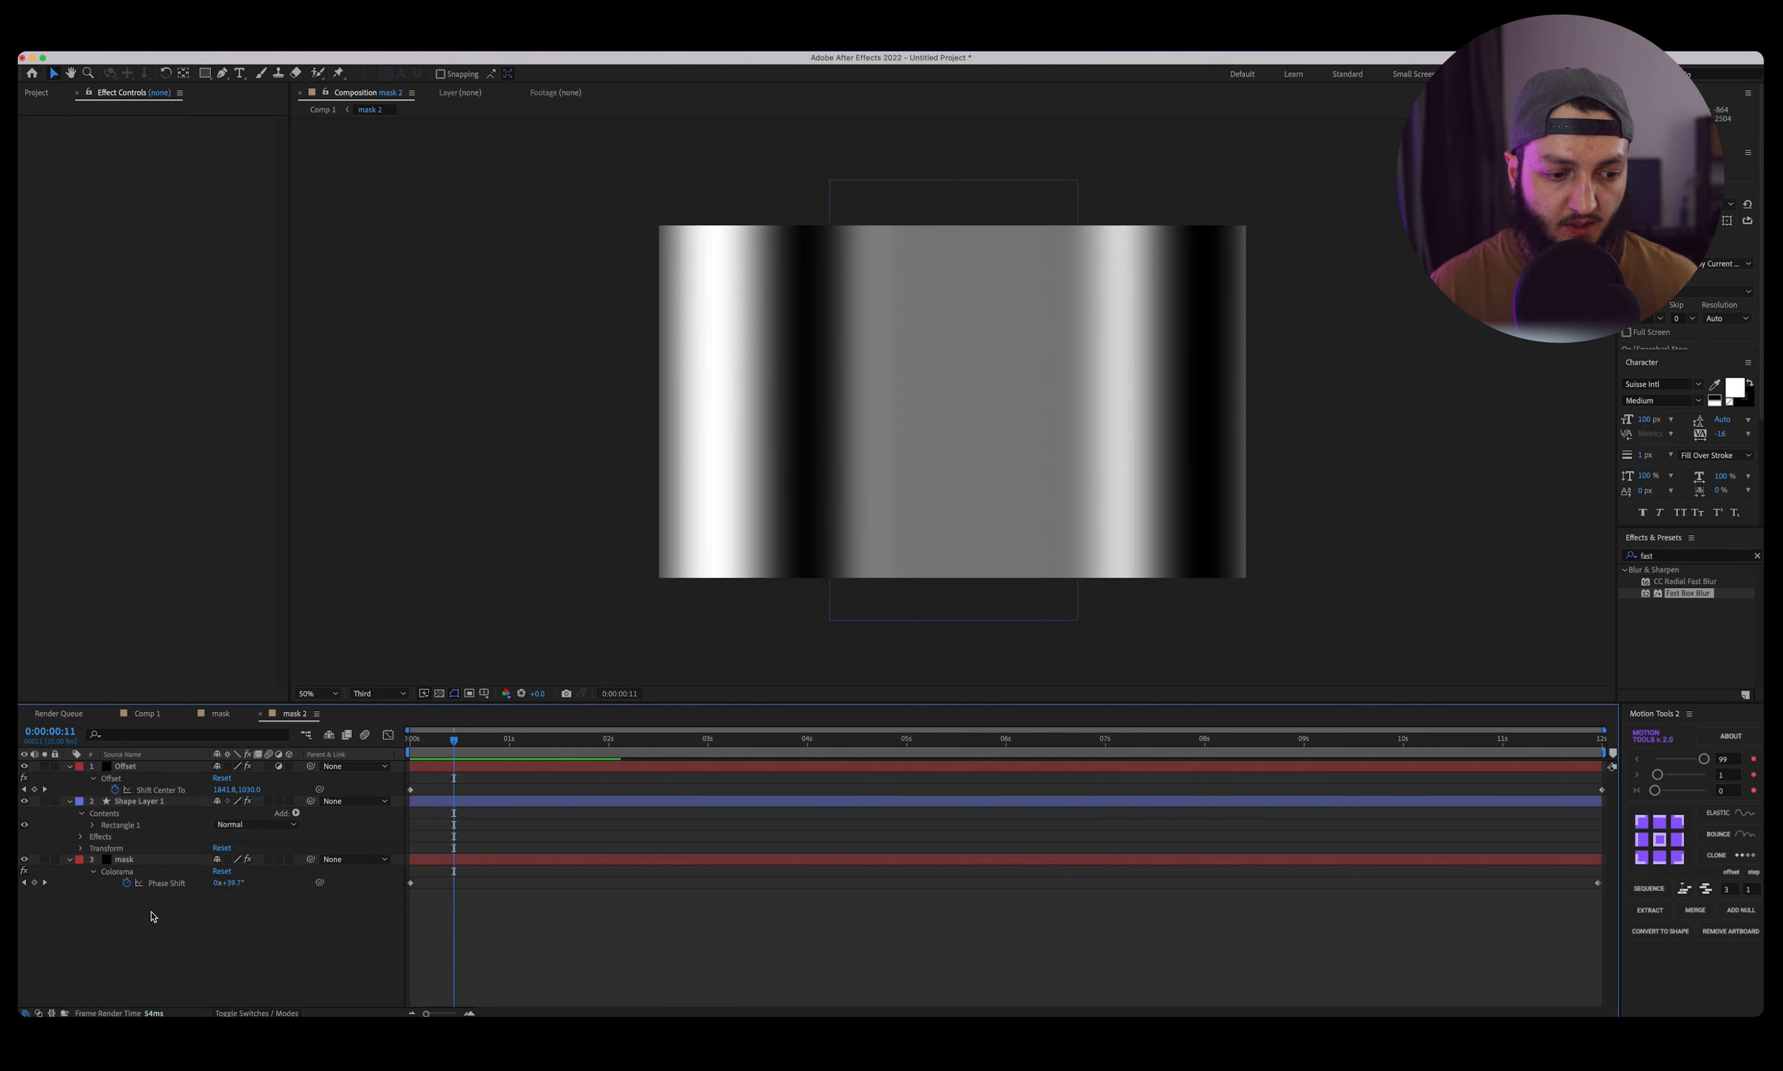
click(141, 860)
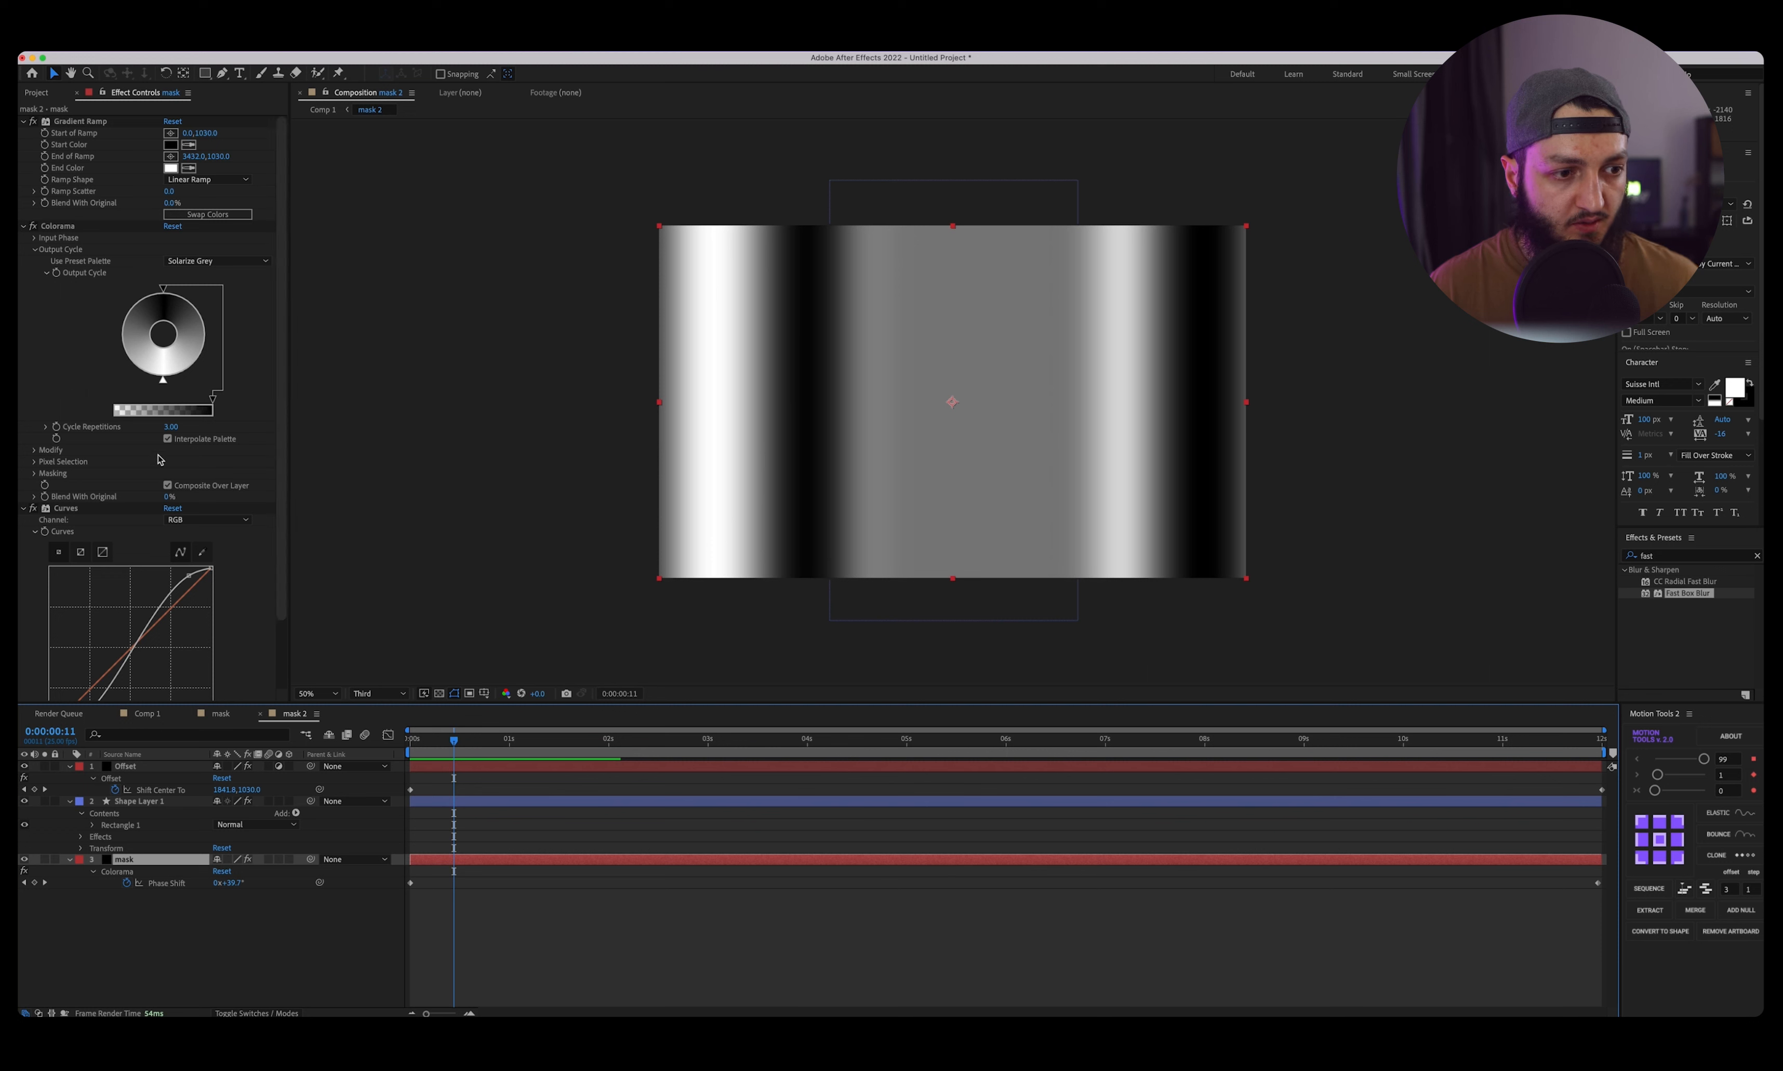
drag(438, 743, 403, 747)
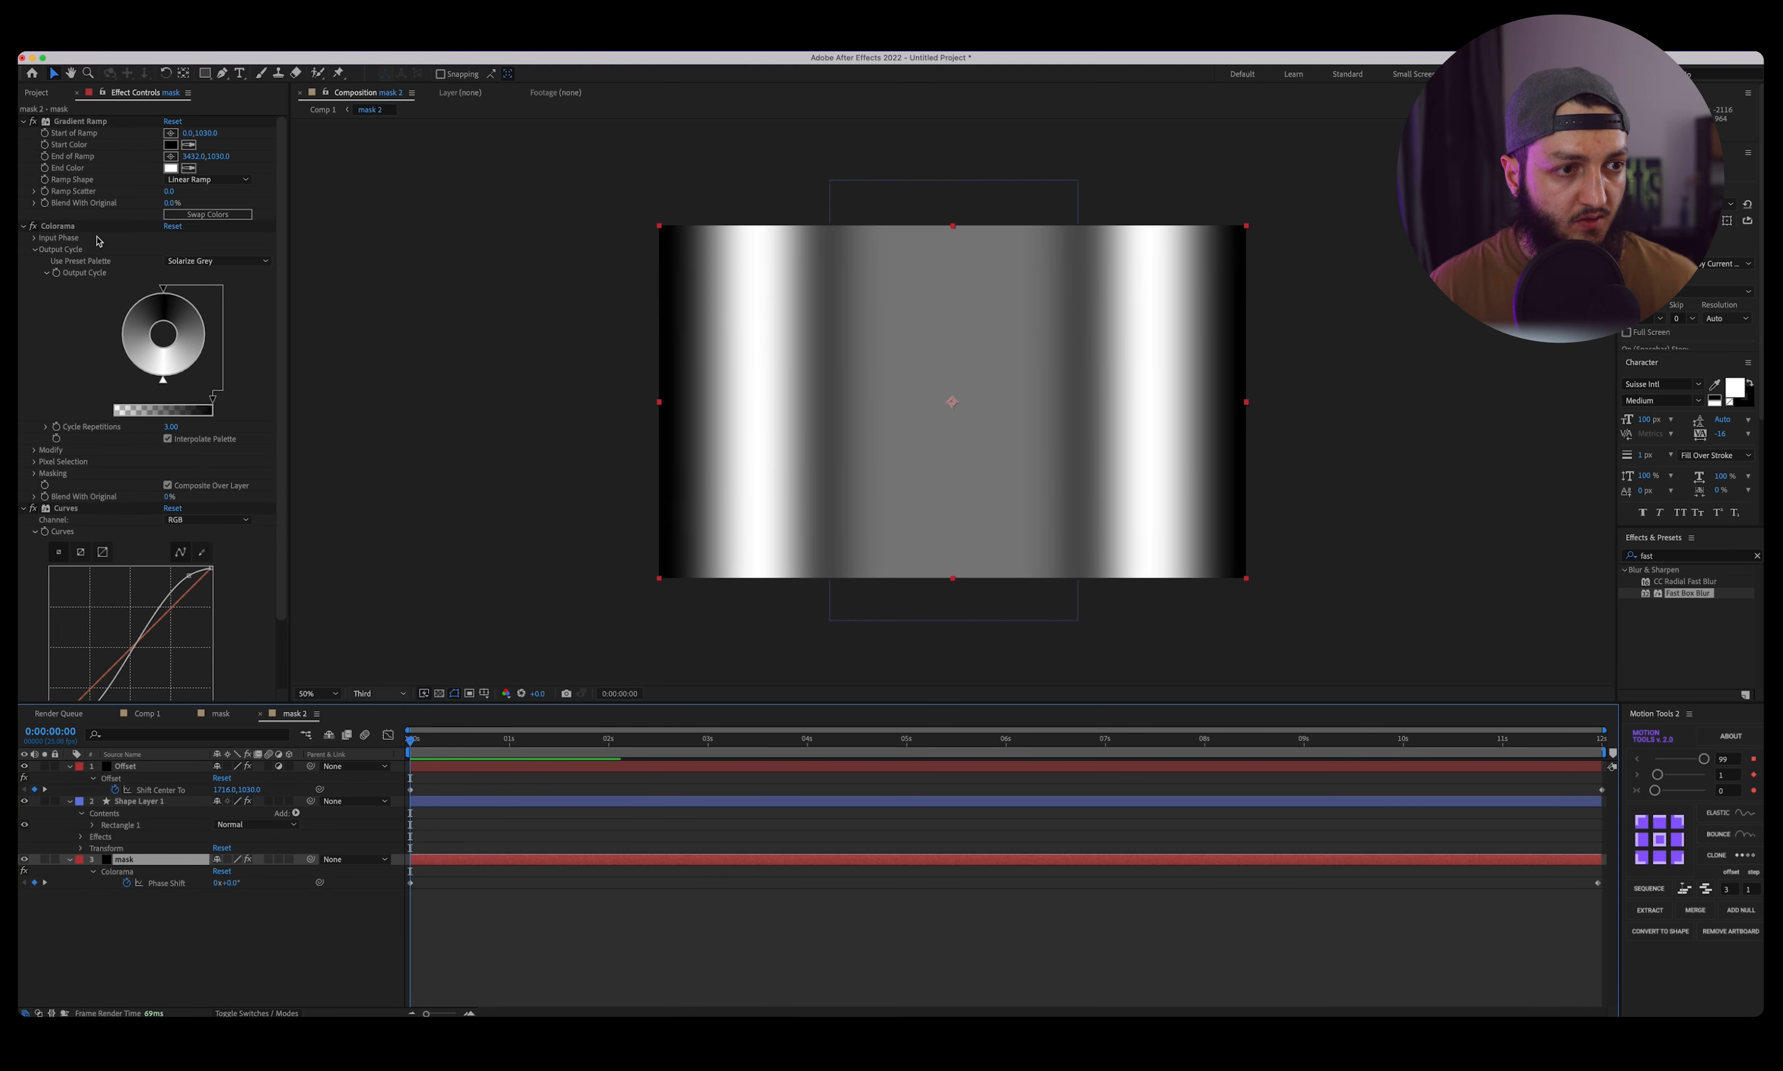
click(35, 238)
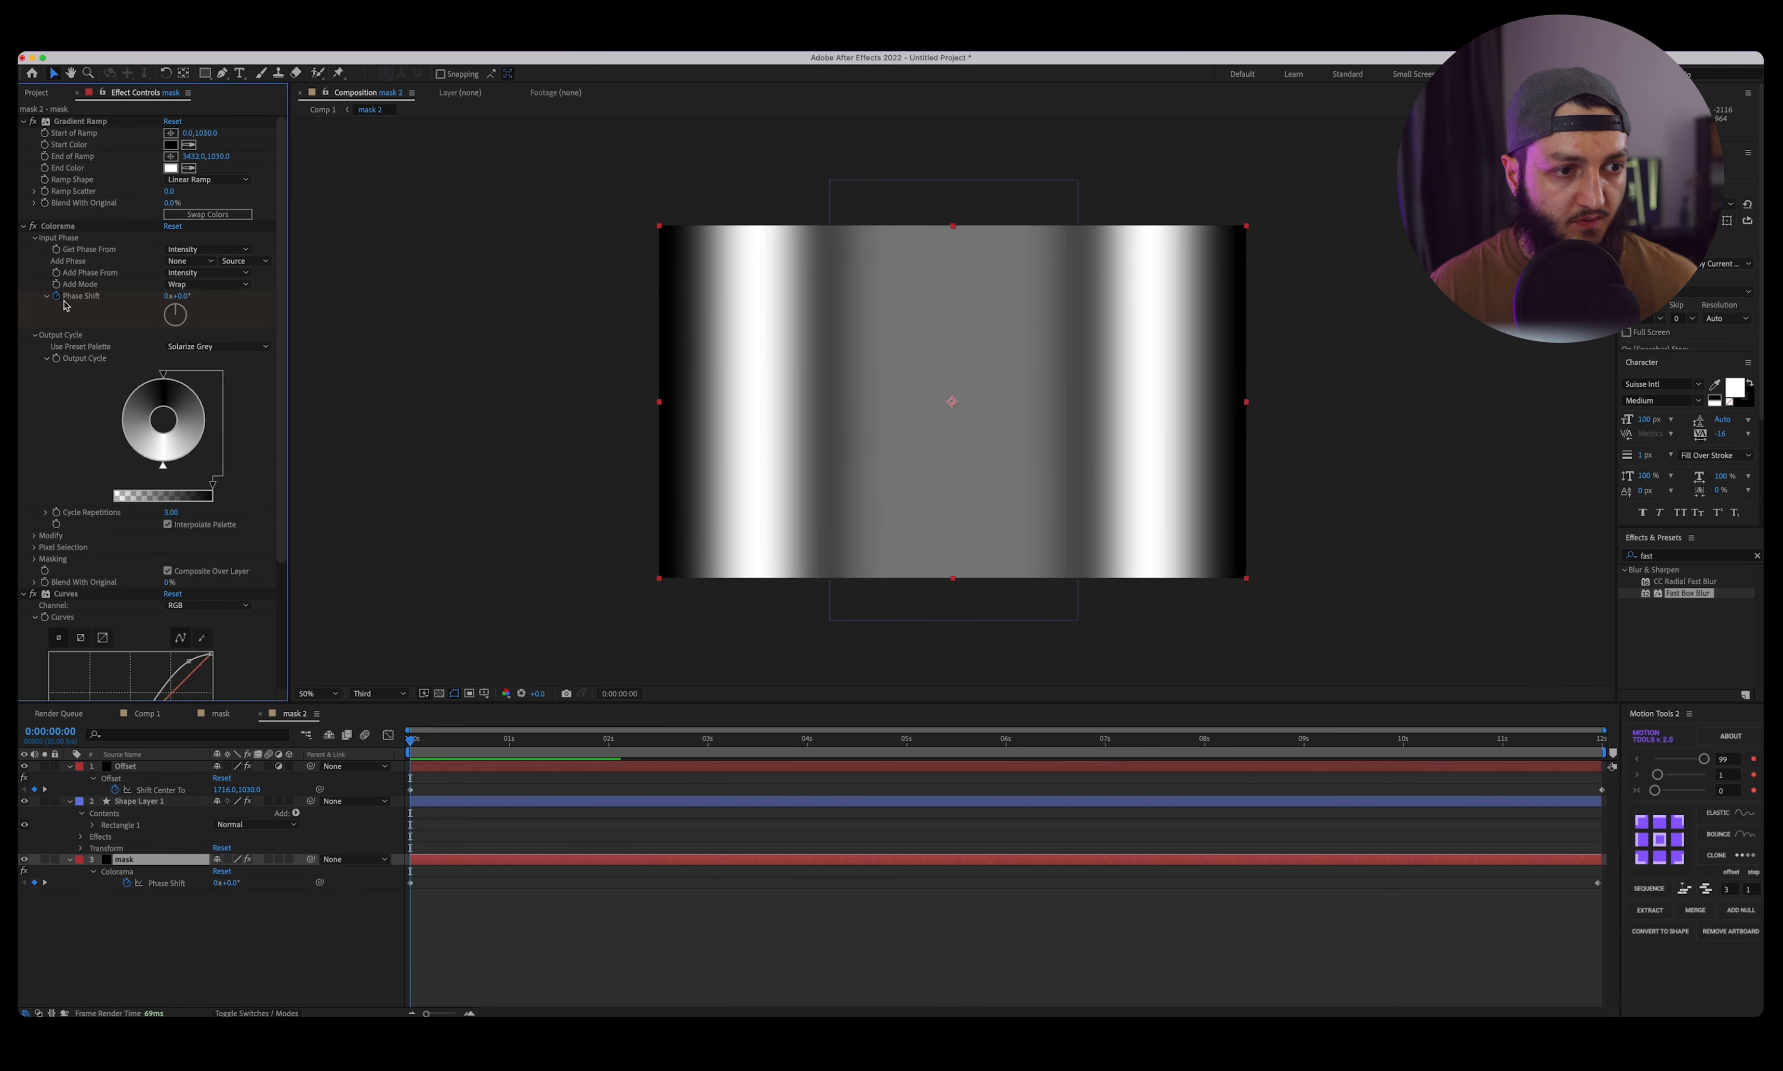
drag(936, 749, 1602, 756)
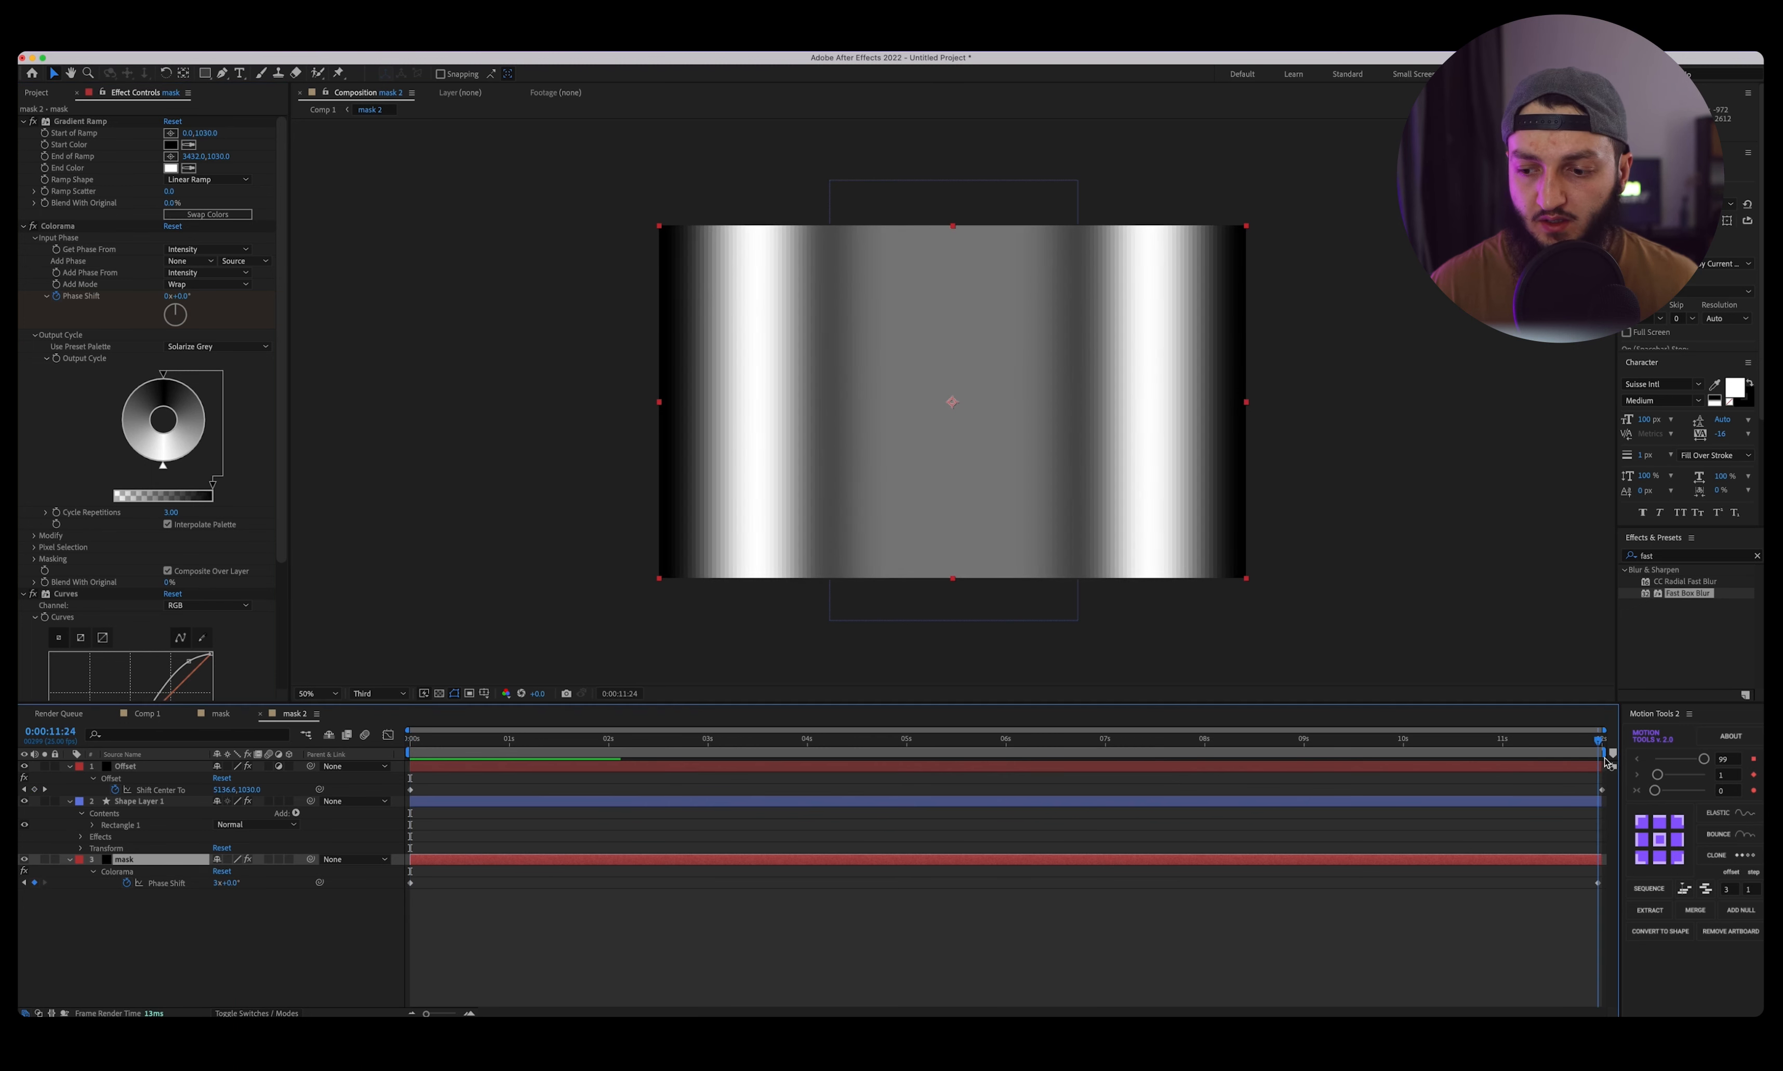
click(167, 300)
text(4)
key(Return)
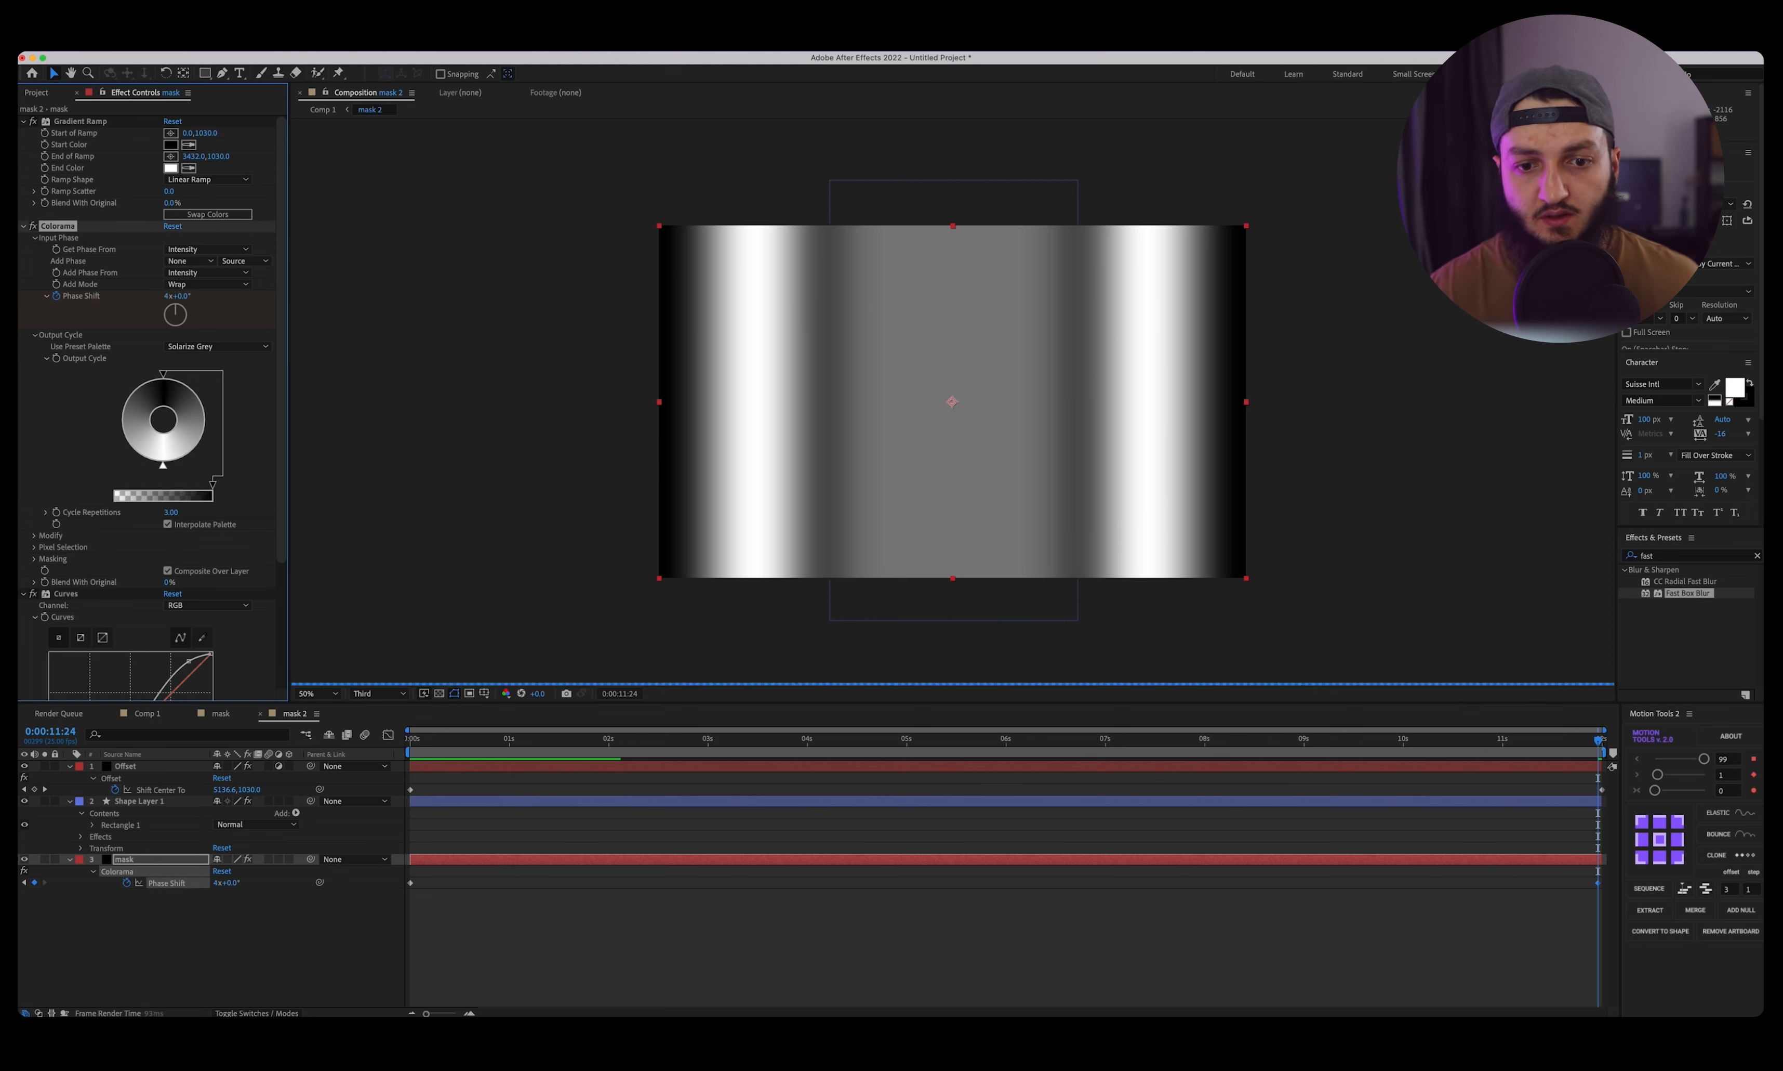
click(597, 739)
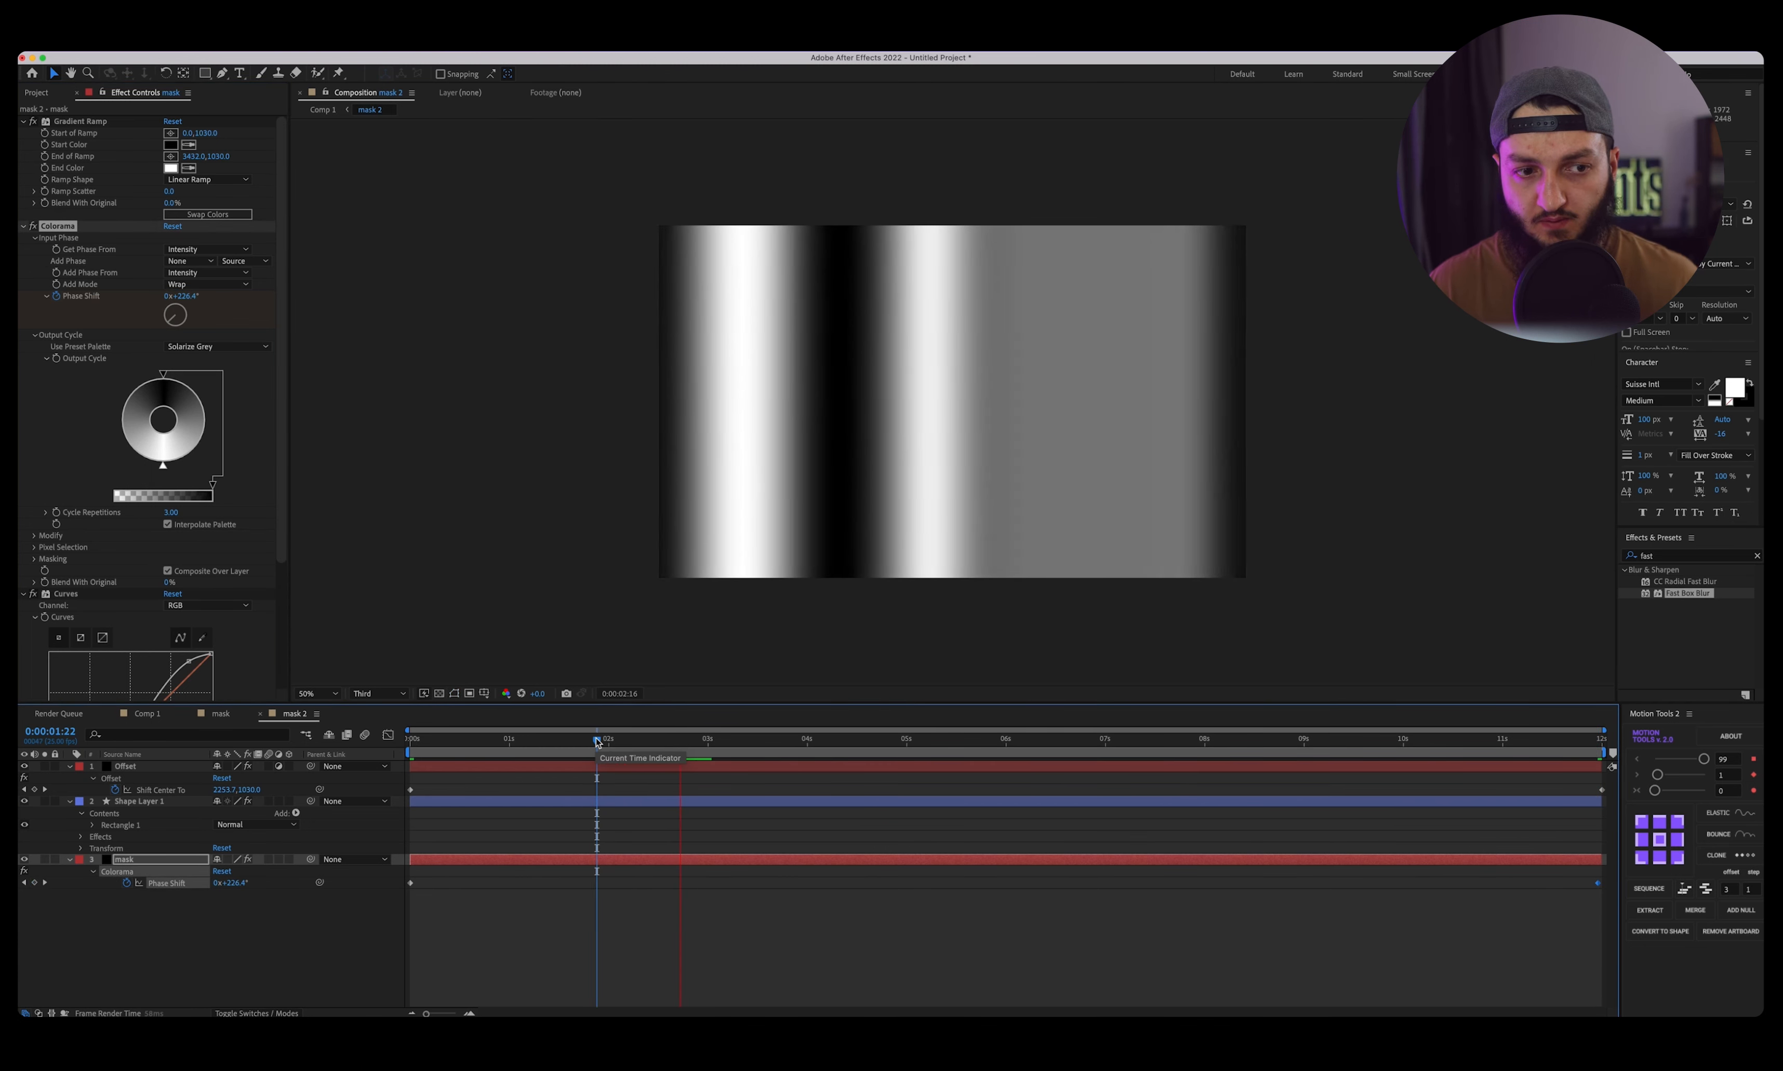
key(space)
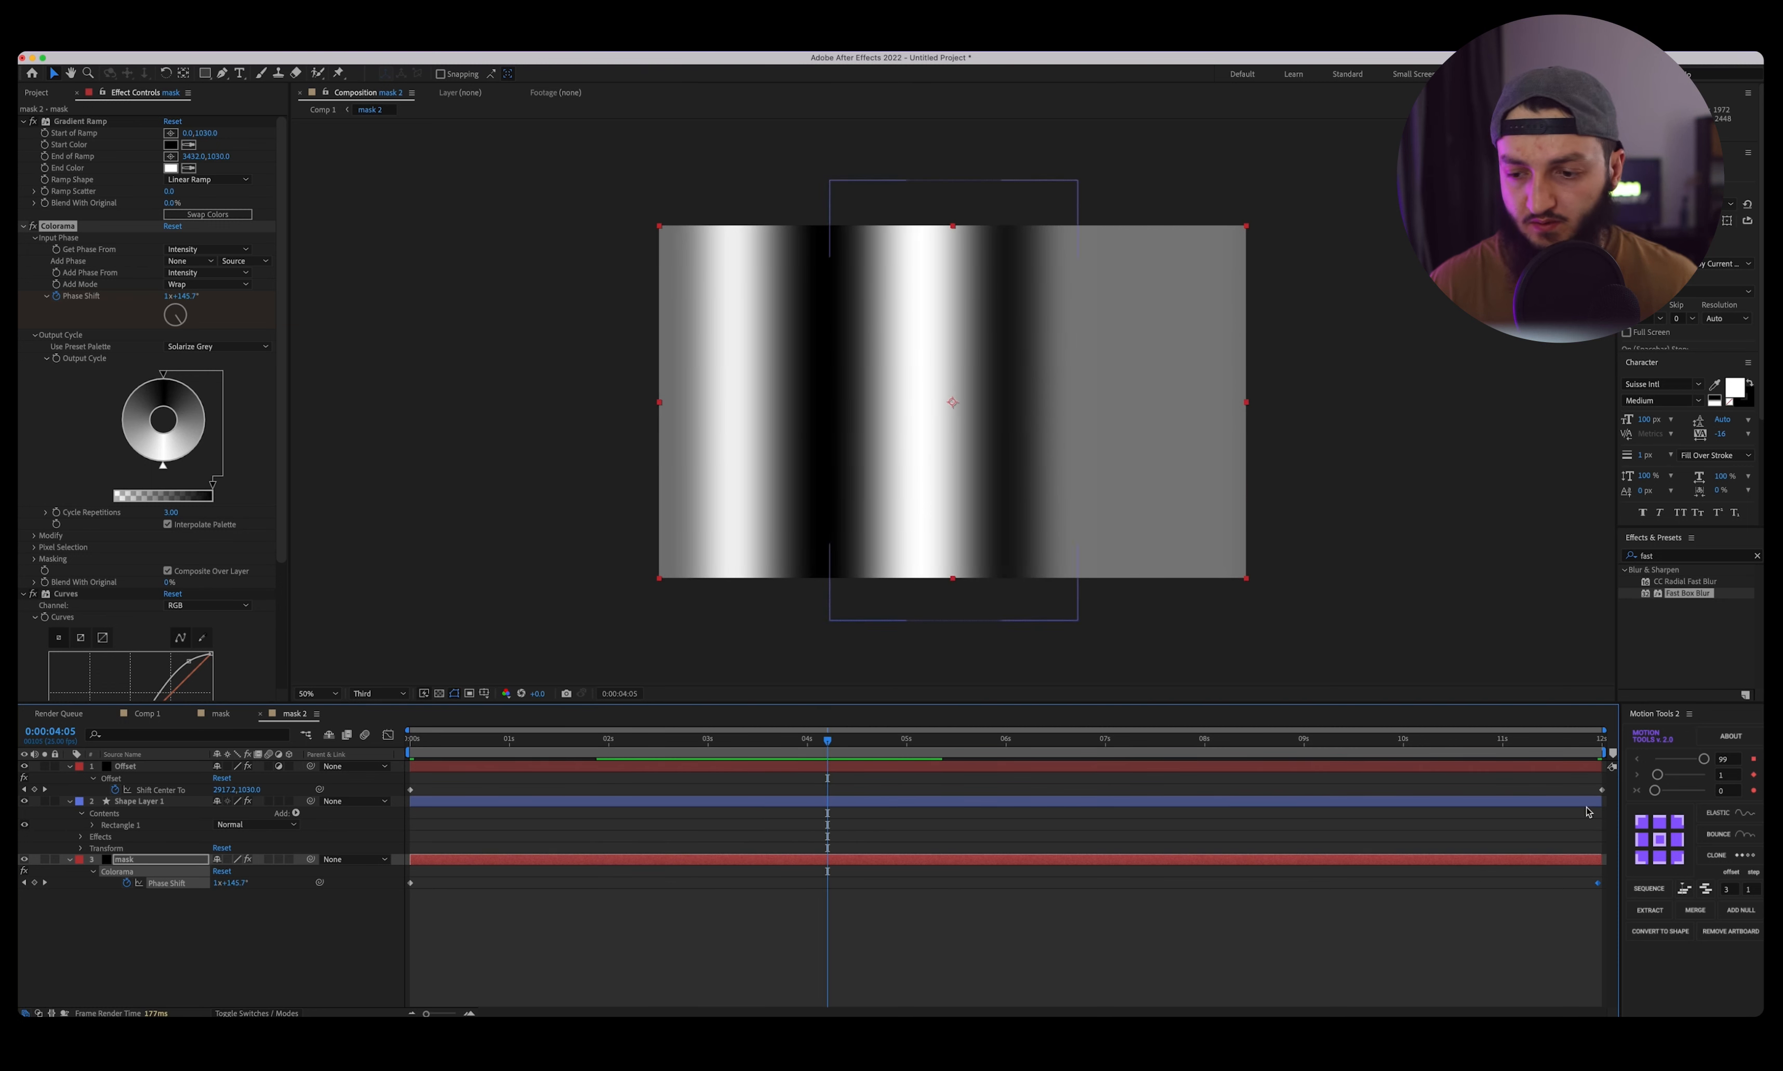
In the mask 2 composition, move the mask layer's final Phase Shift keyframe to the very end of the timeline.
key(End)
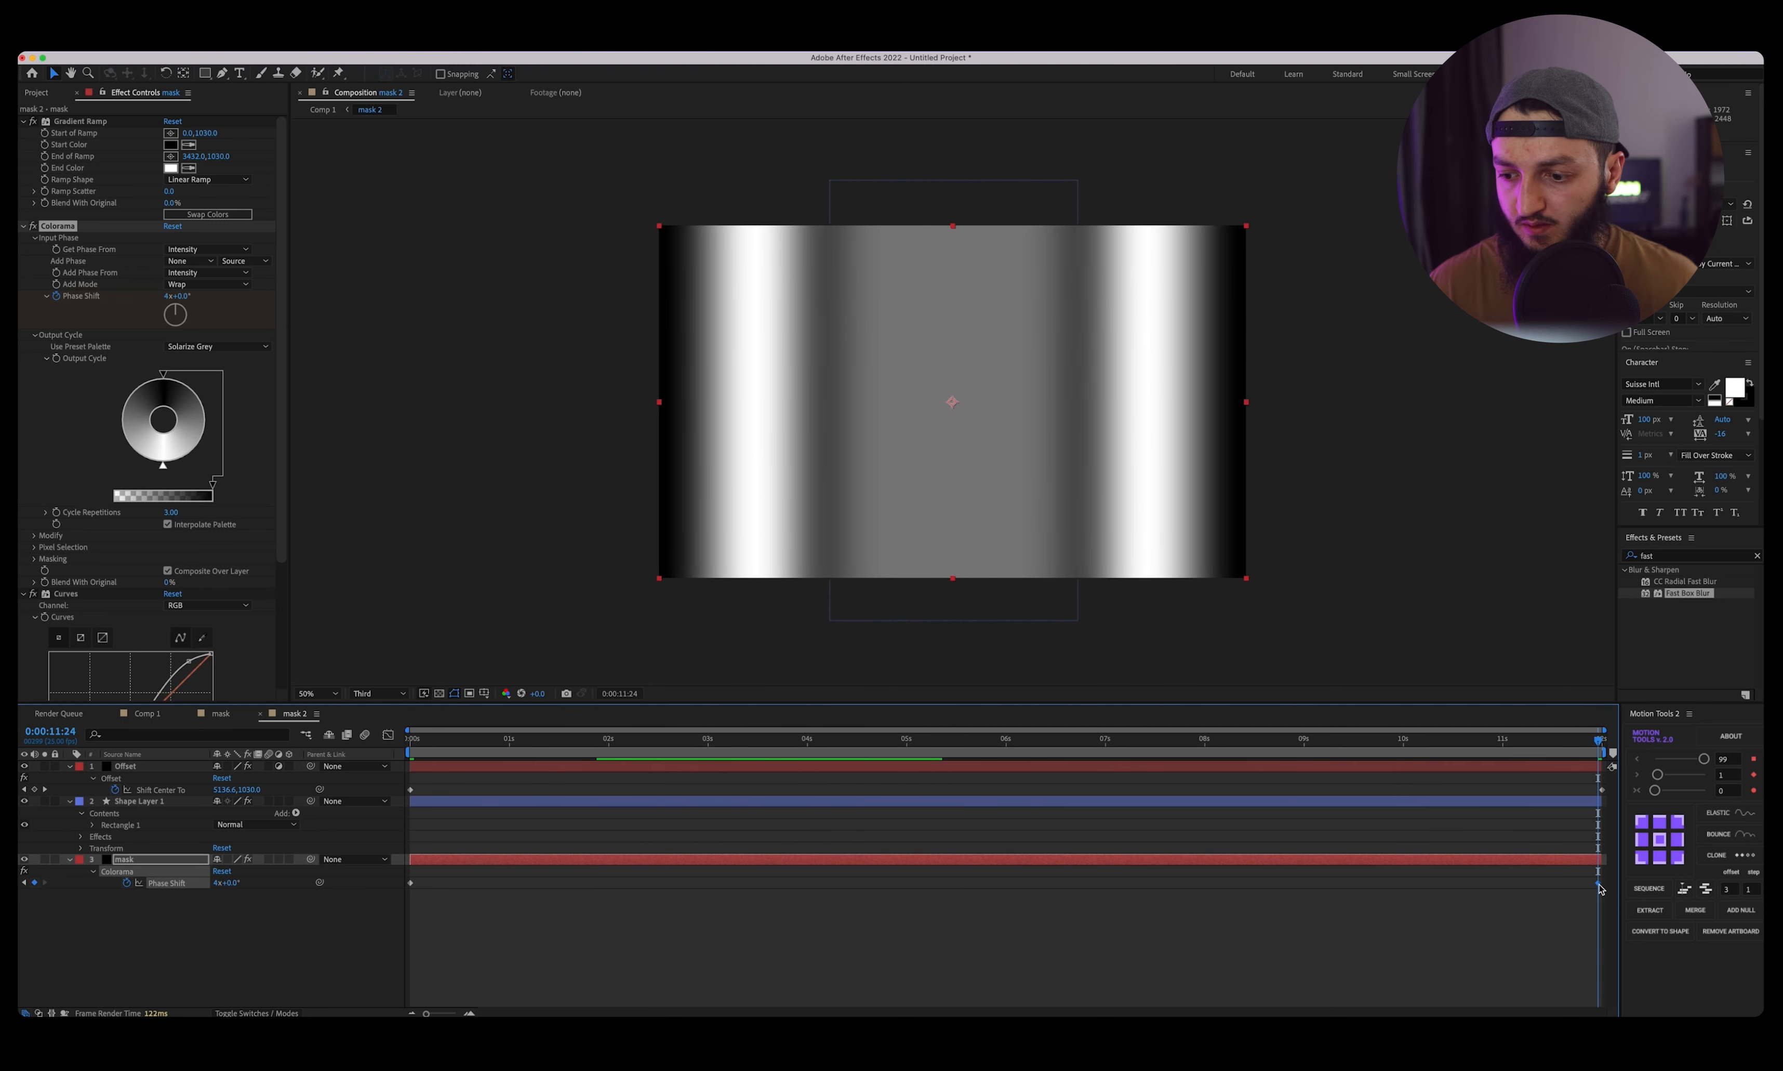
drag(1599, 889, 1603, 889)
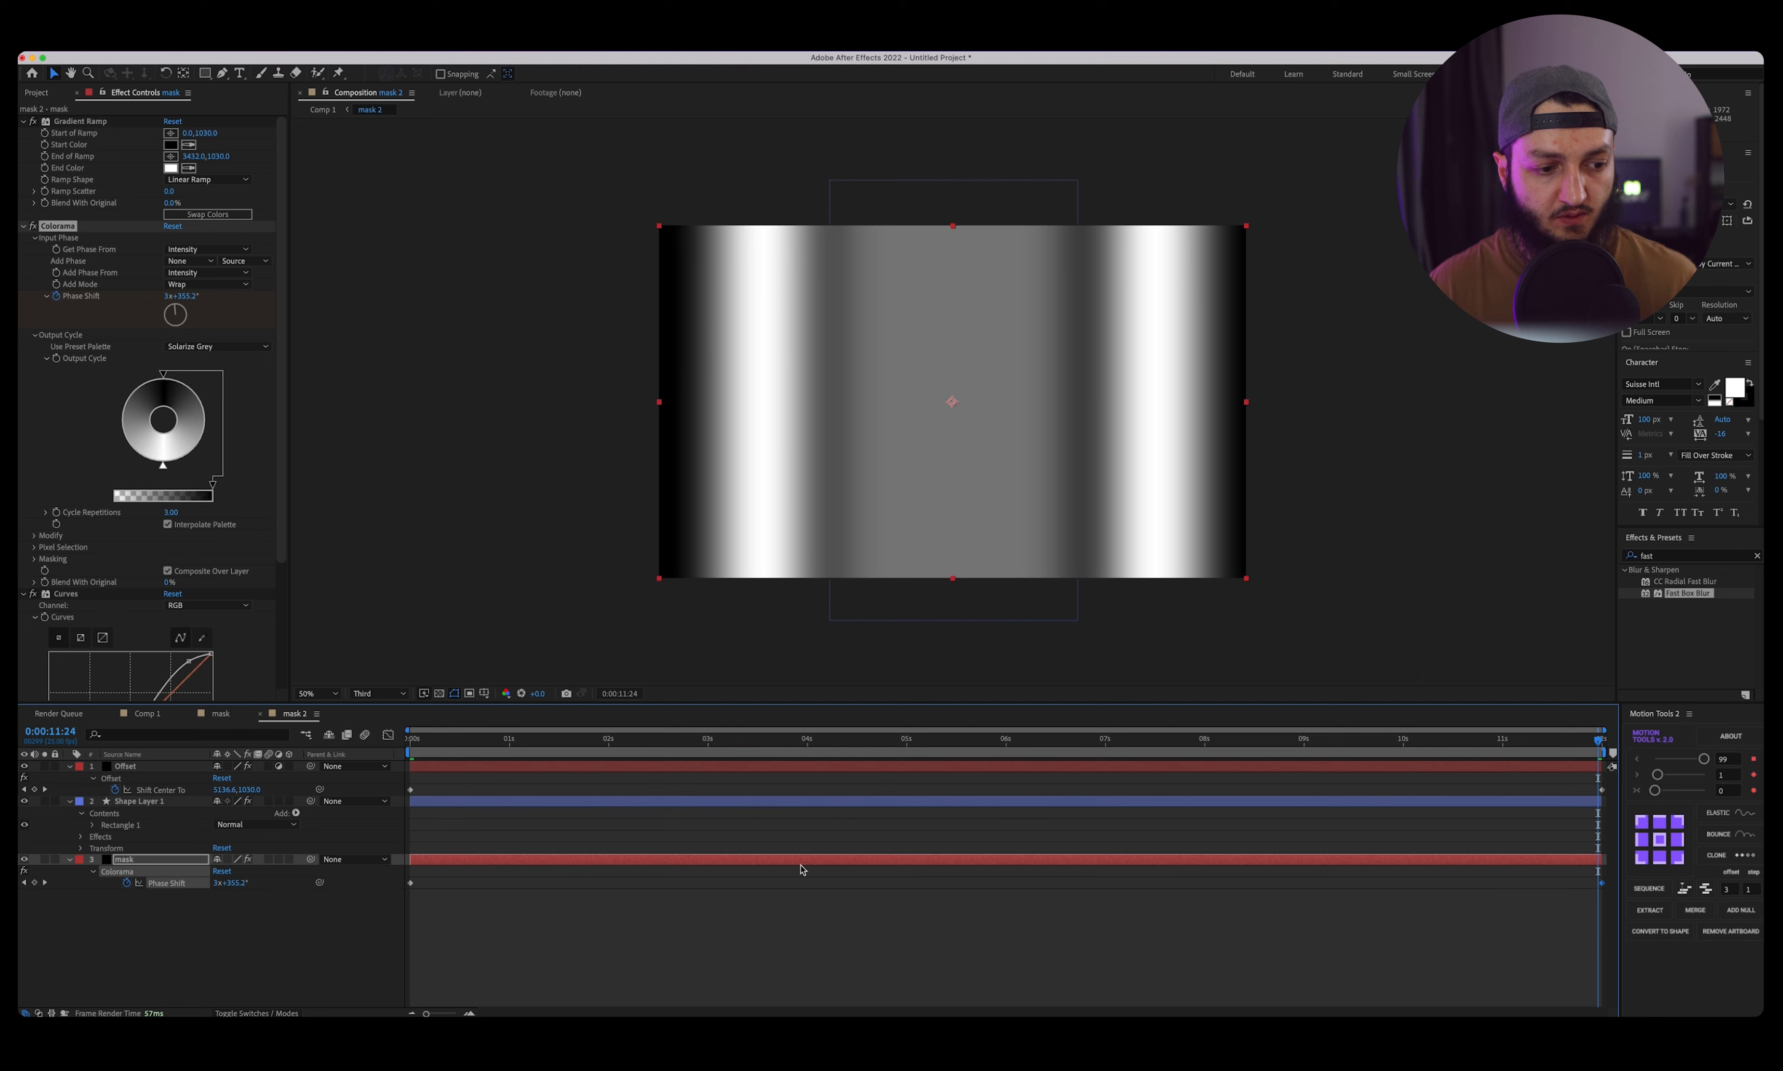
click(206, 713)
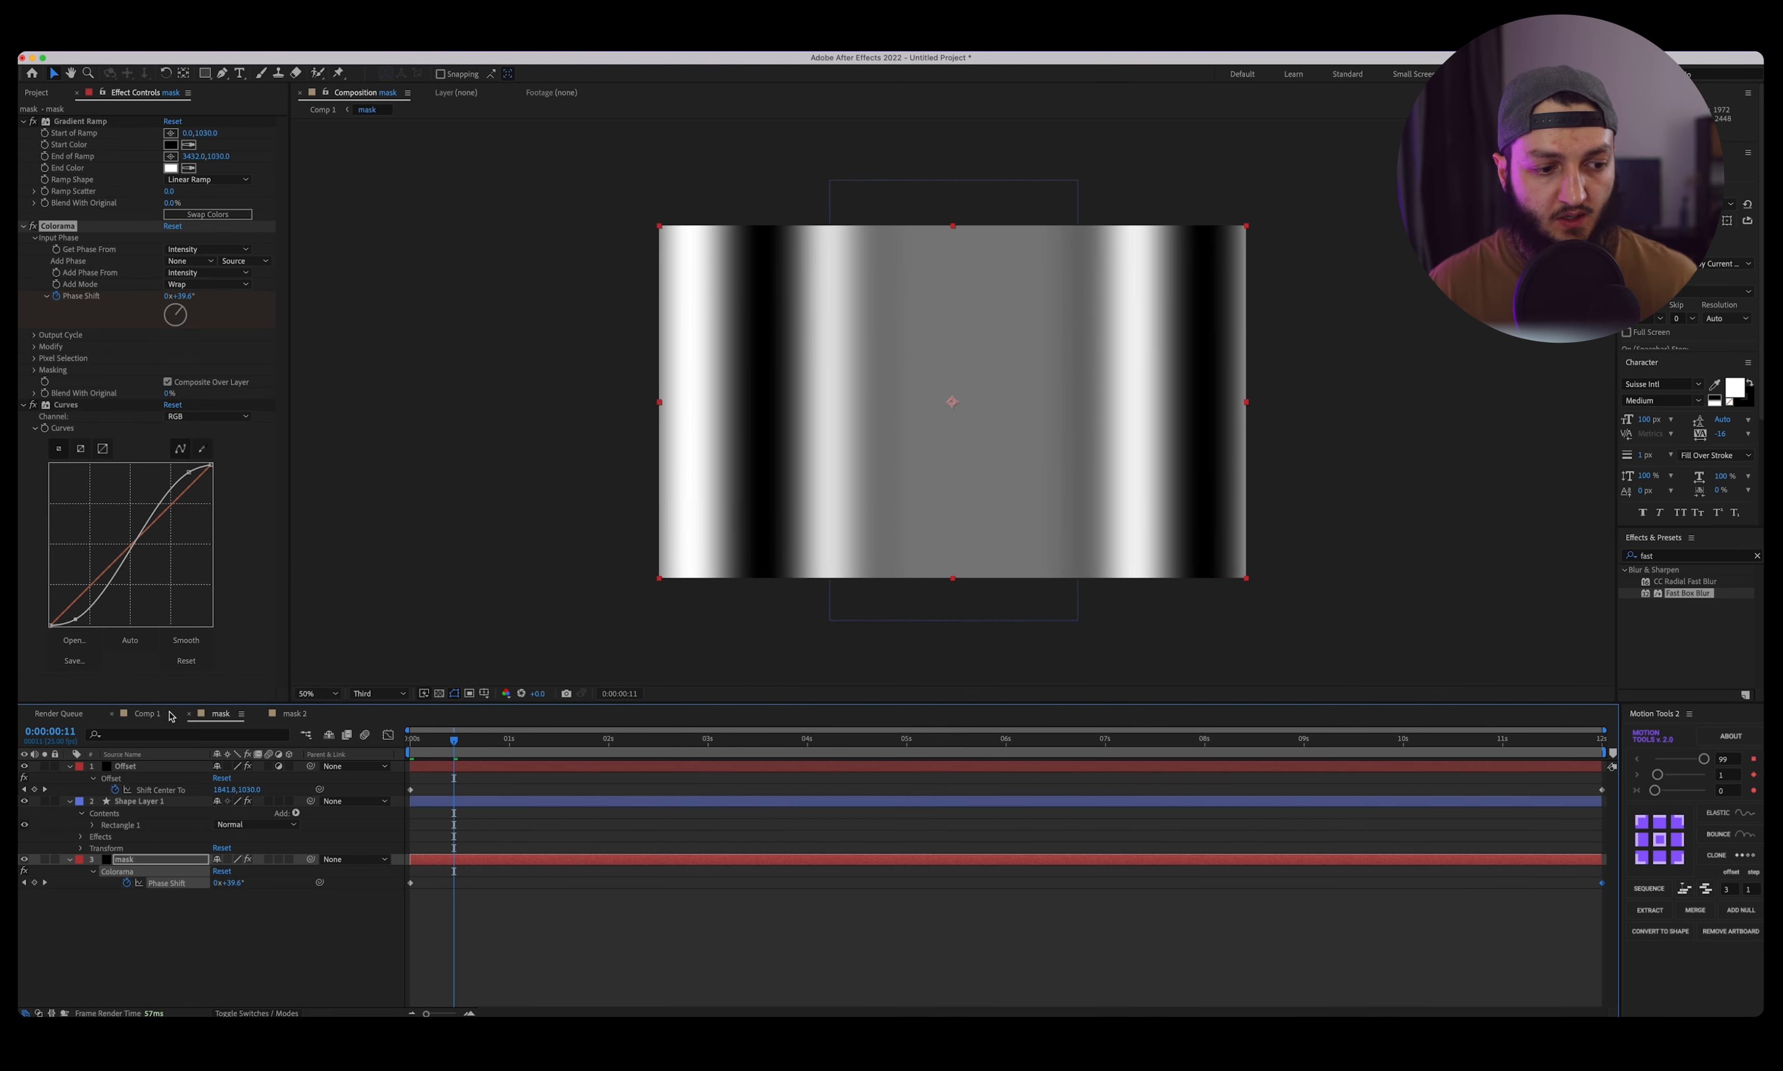
Examine the circle's distortion in Comp 1 and the matching mask 2 gradient around 0:00:02:00.
click(147, 714)
drag(470, 744, 662, 743)
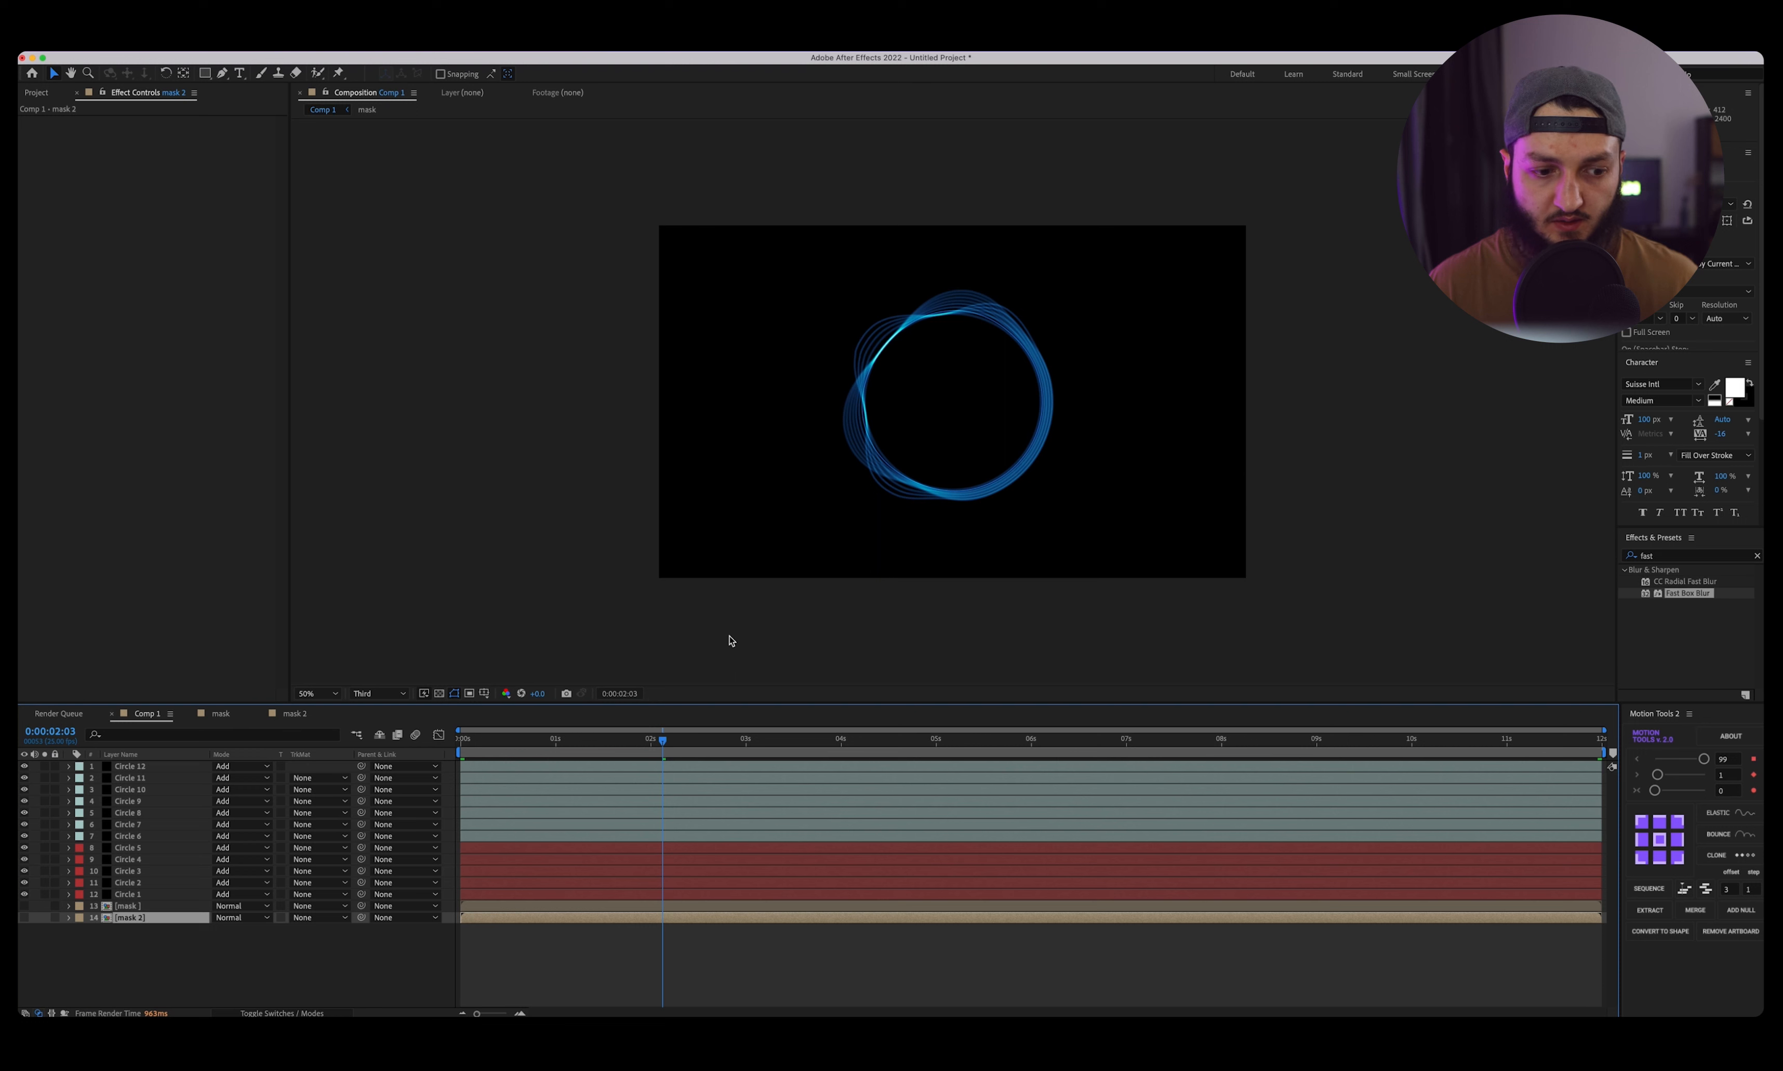
click(293, 714)
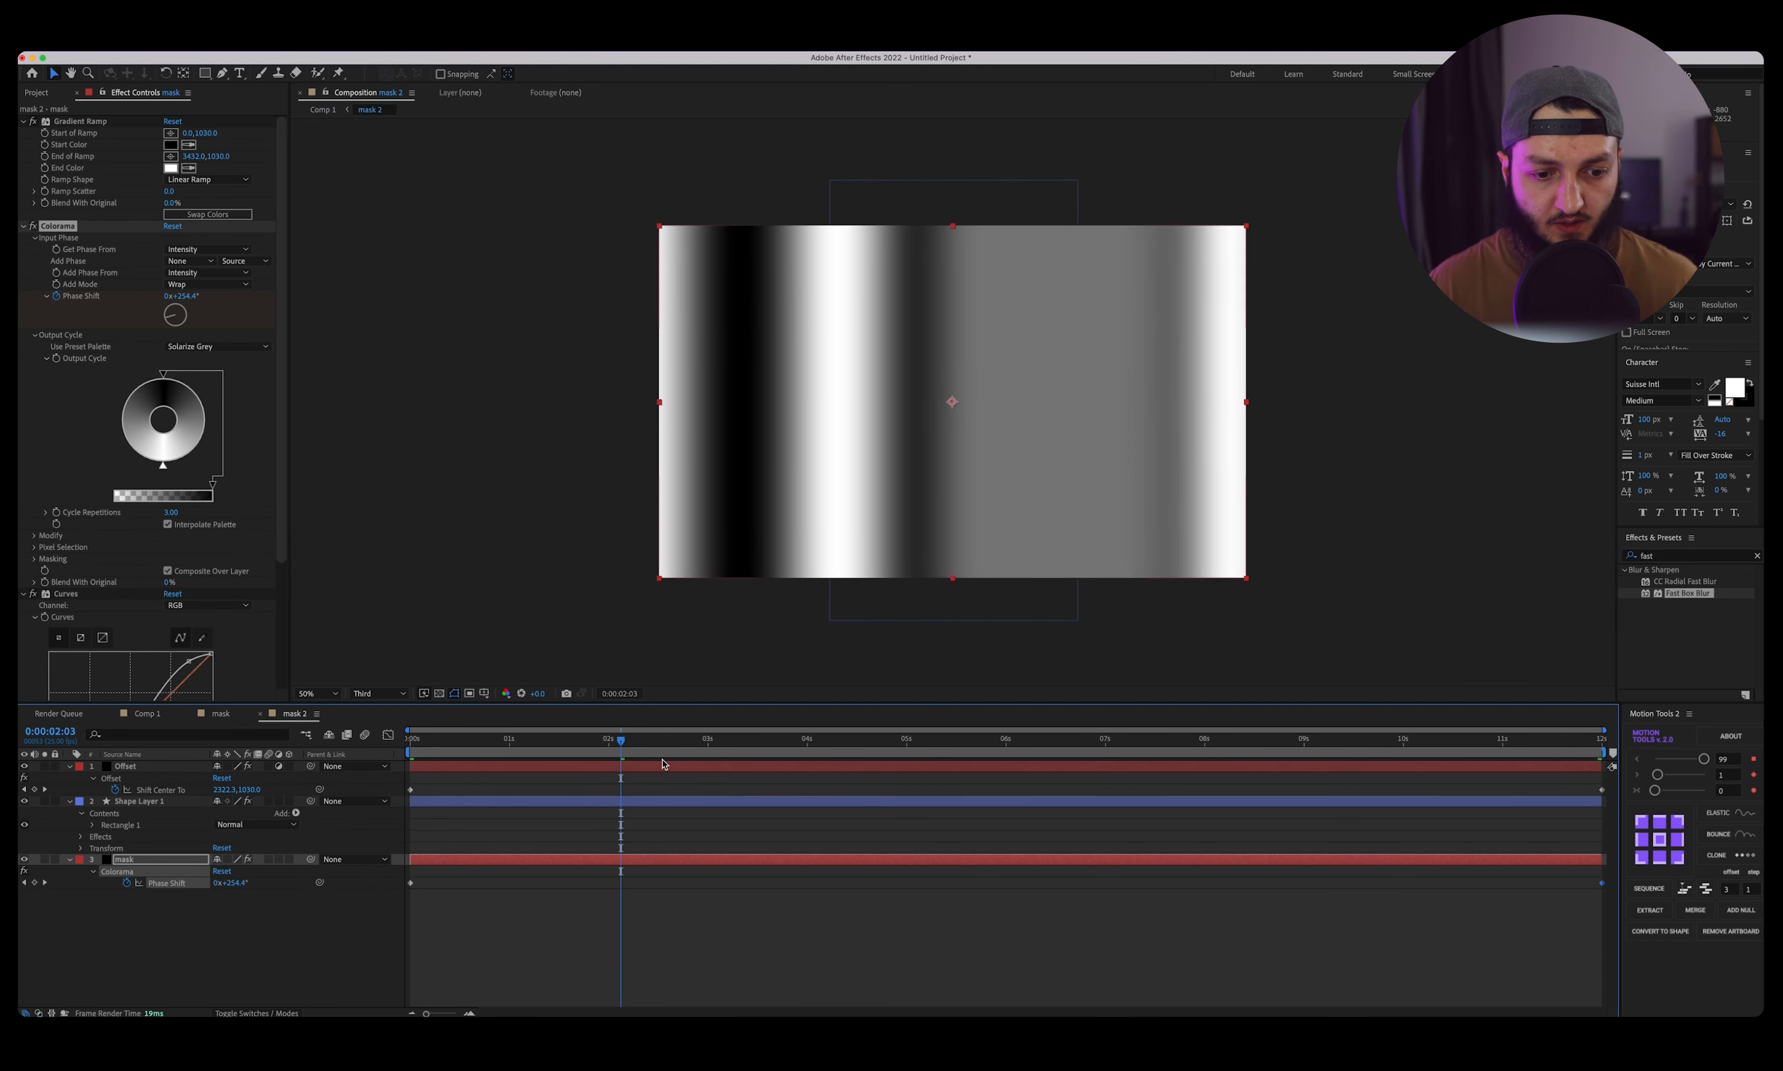
click(609, 741)
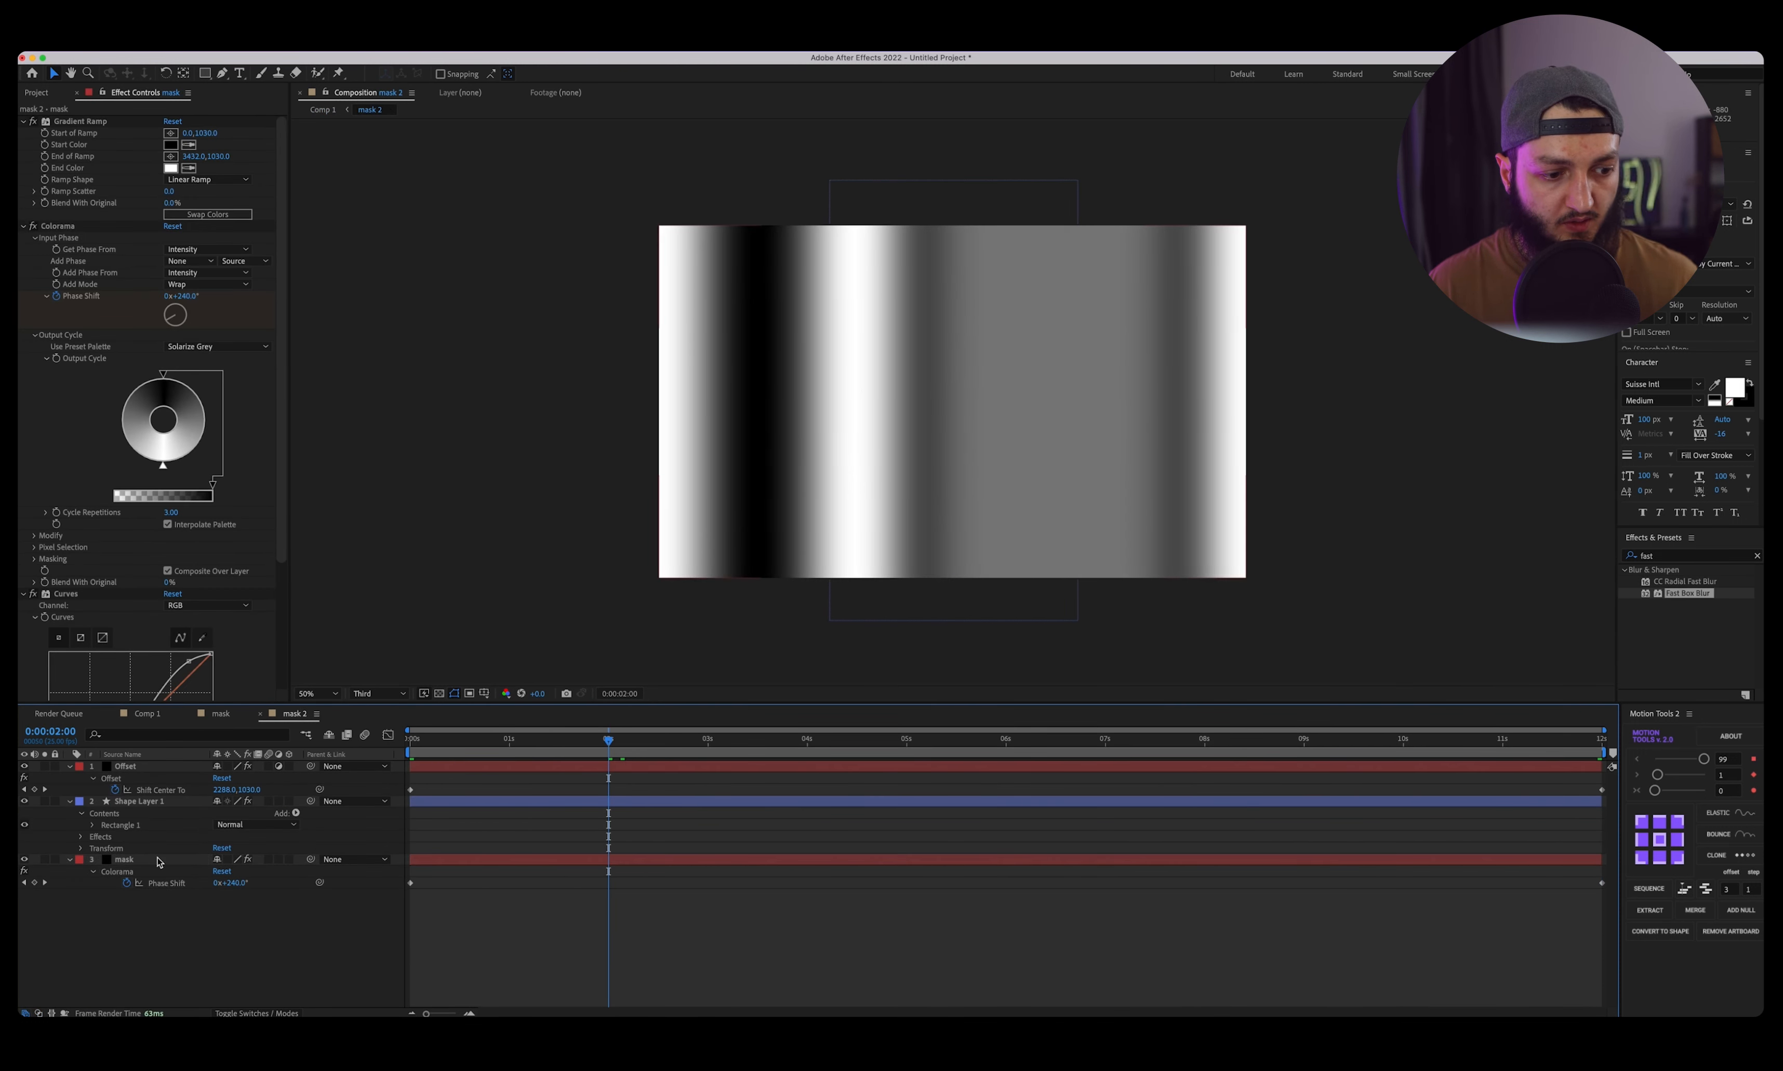
click(155, 949)
click(127, 860)
click(125, 923)
click(142, 713)
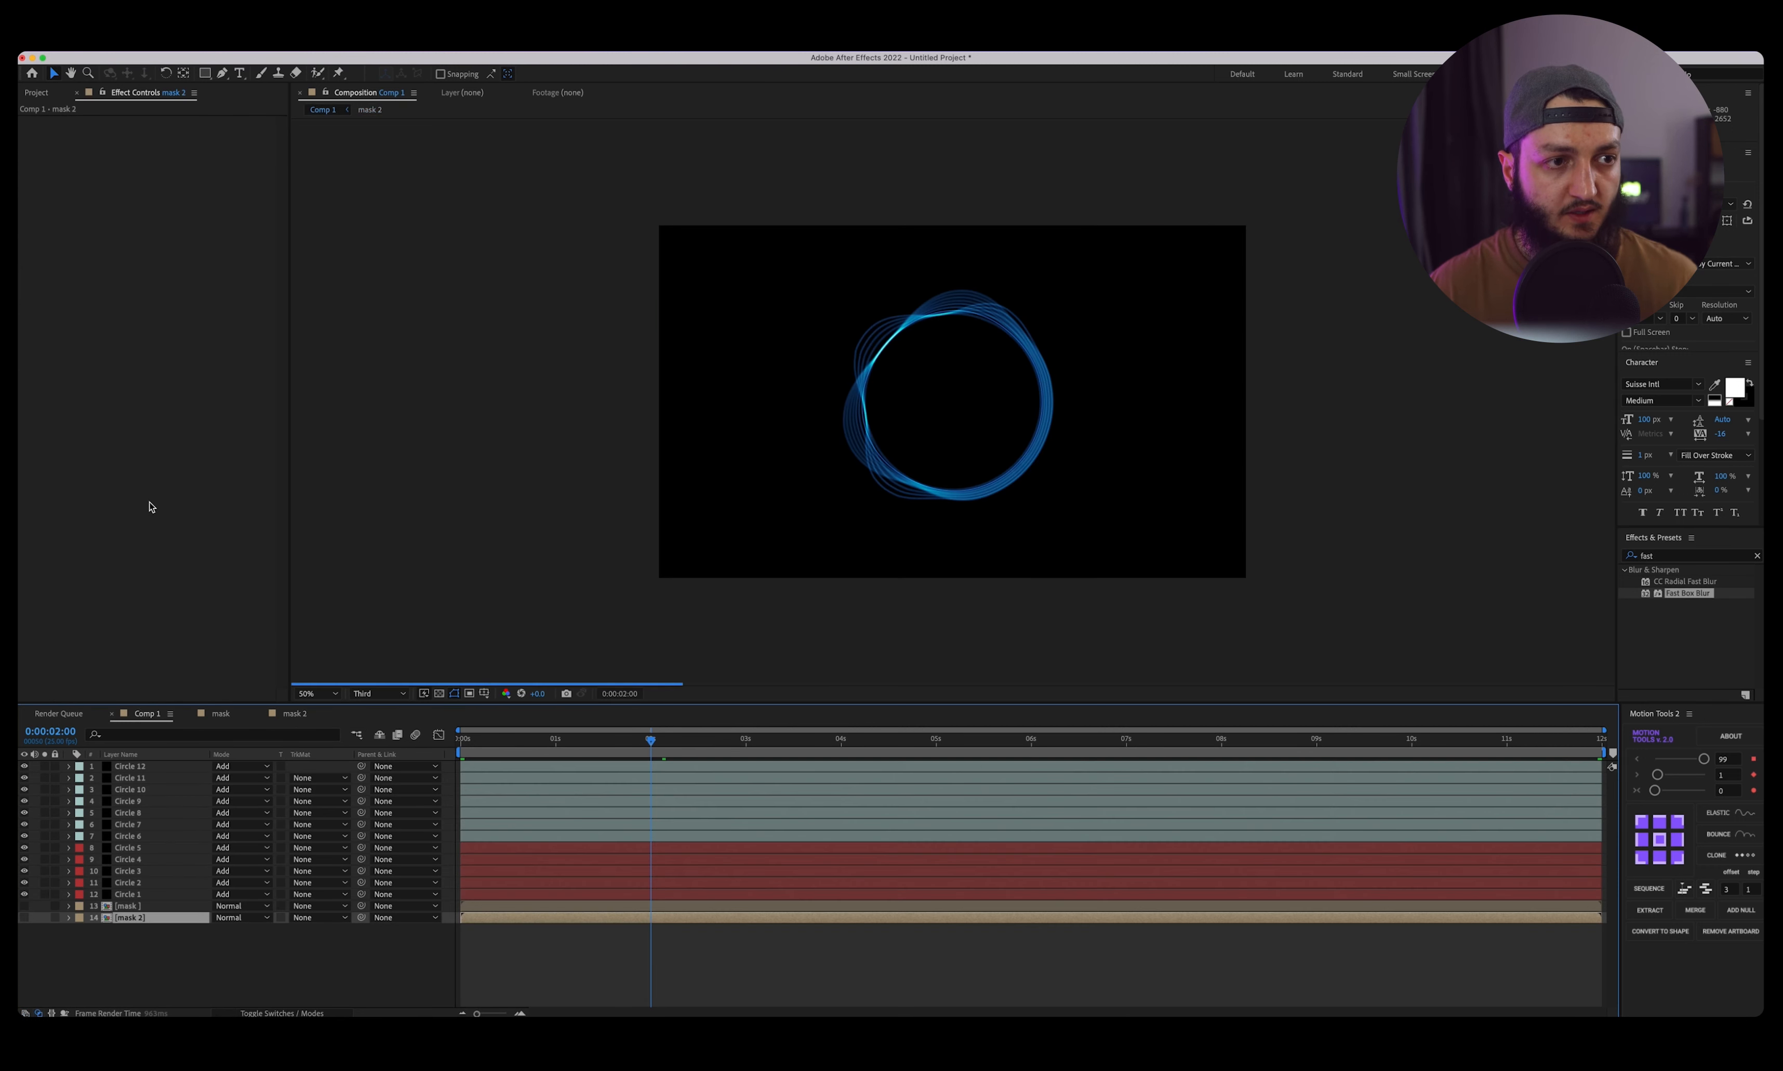
Duplicate the mask 2 composition and open the copy, mask 3.
click(37, 92)
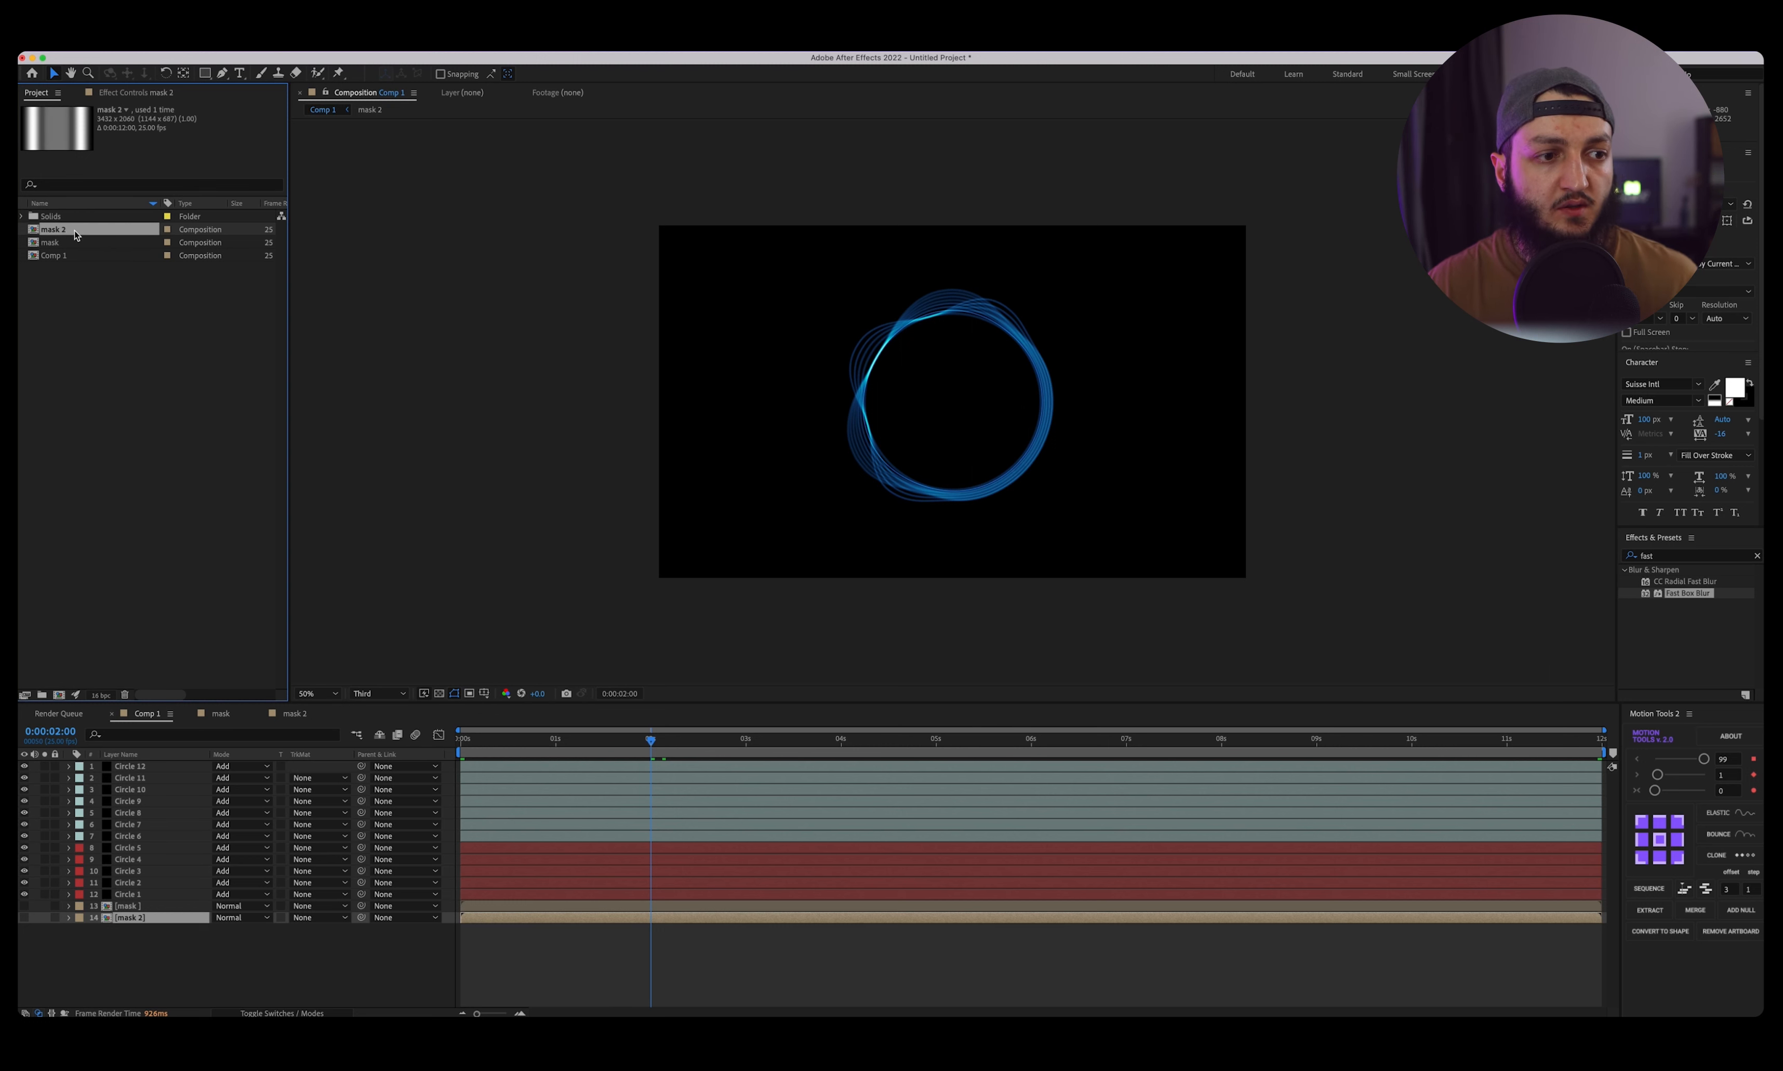
key(super+d)
double_click(54, 229)
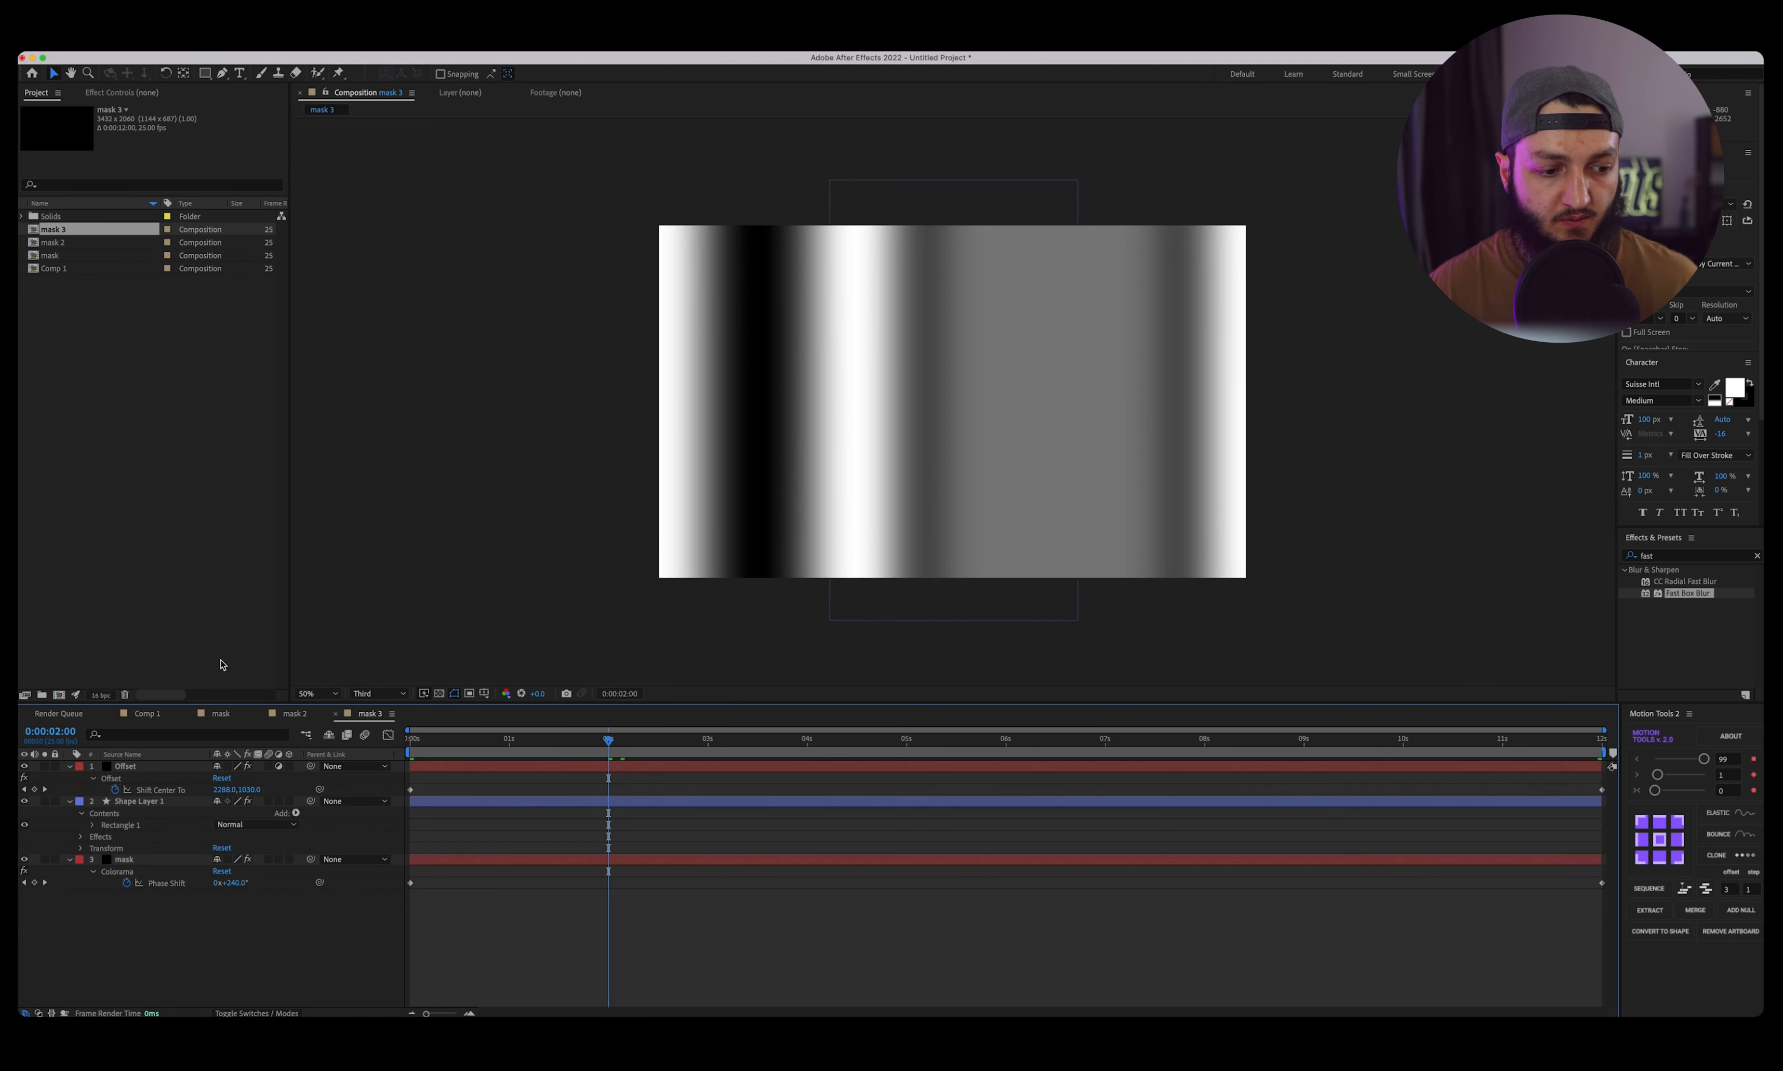
In mask 3, set the Colorama Cycle Repetitions of the mask layer to 5.
click(132, 90)
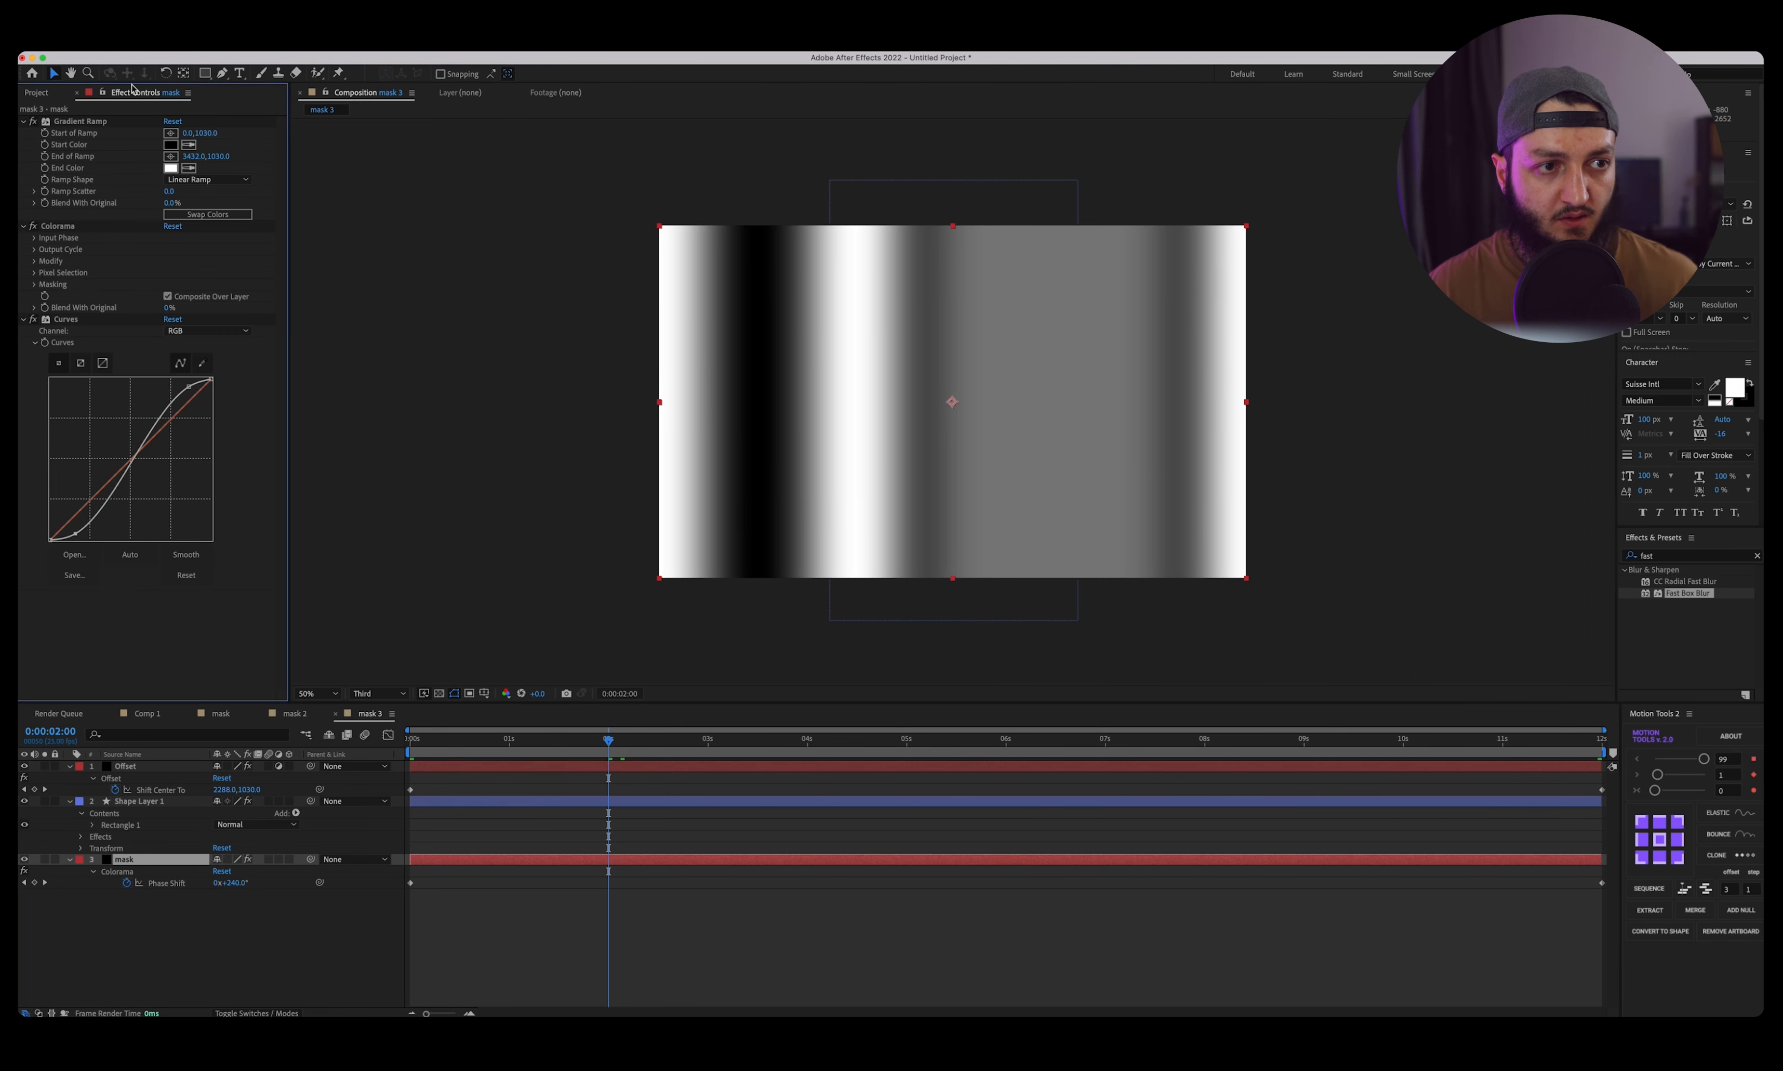
click(34, 239)
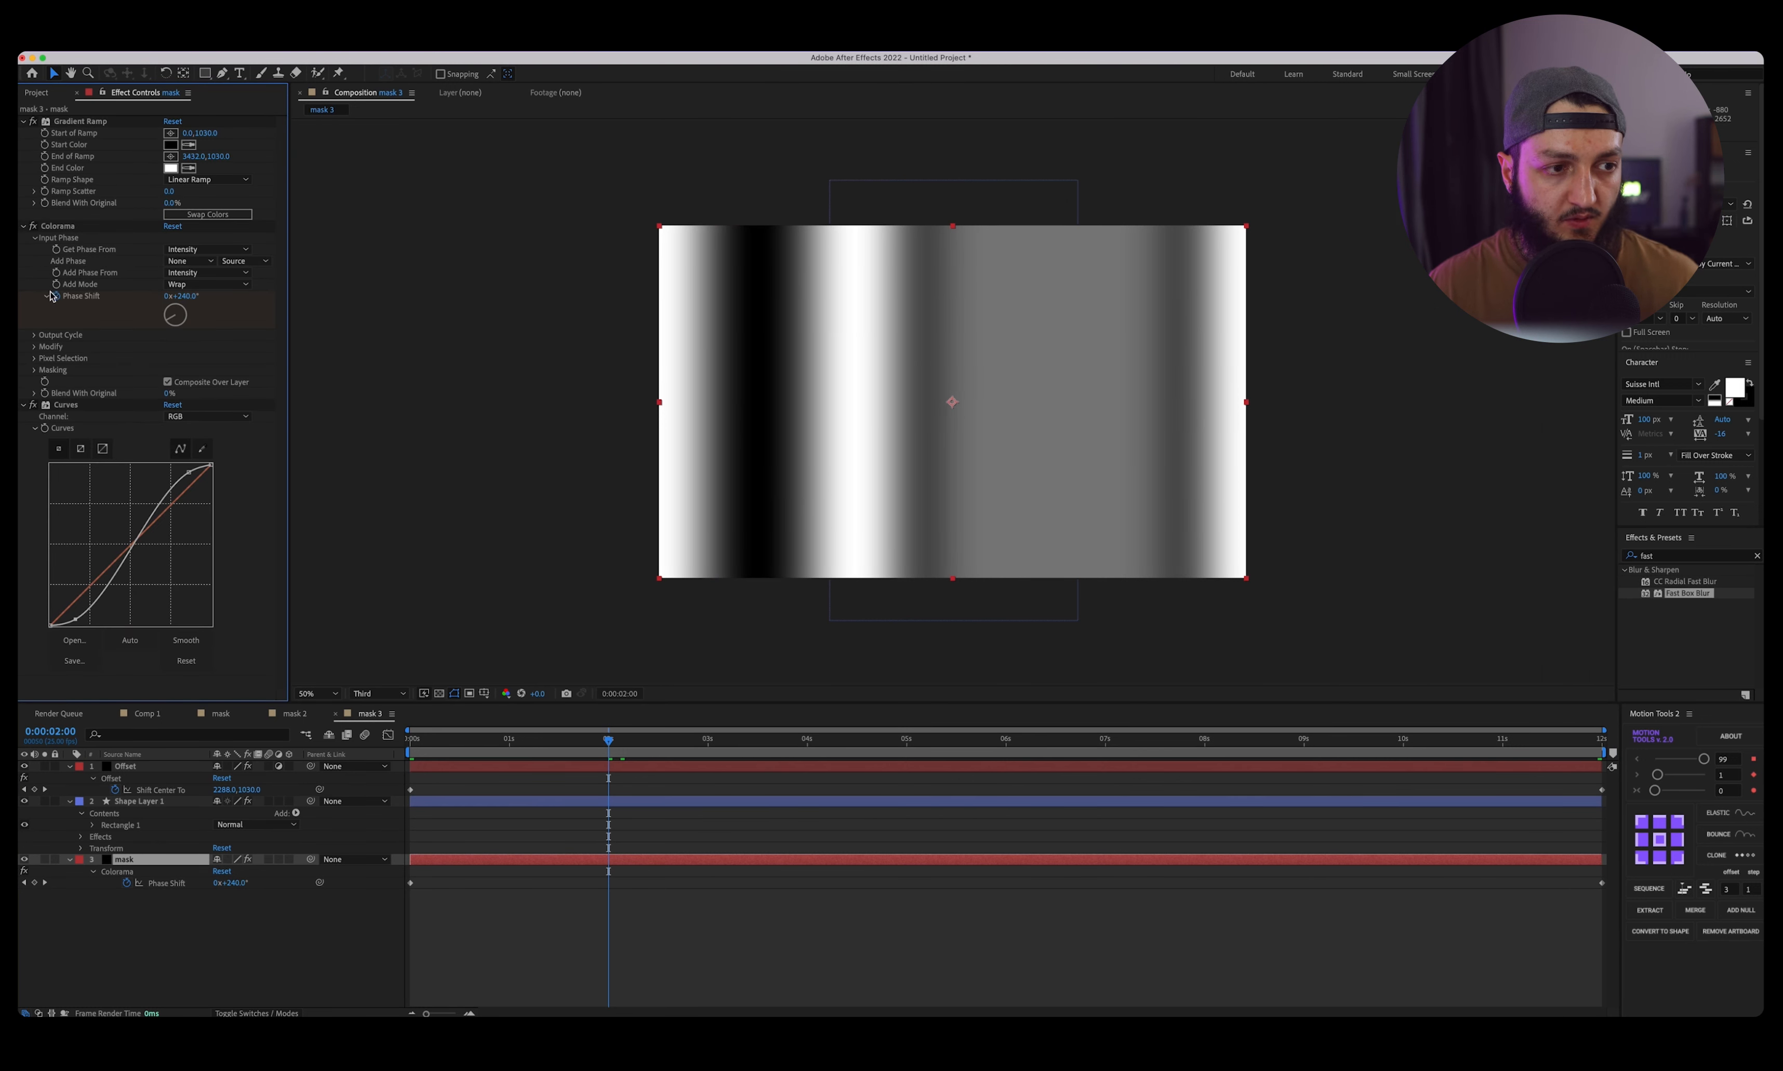
click(34, 335)
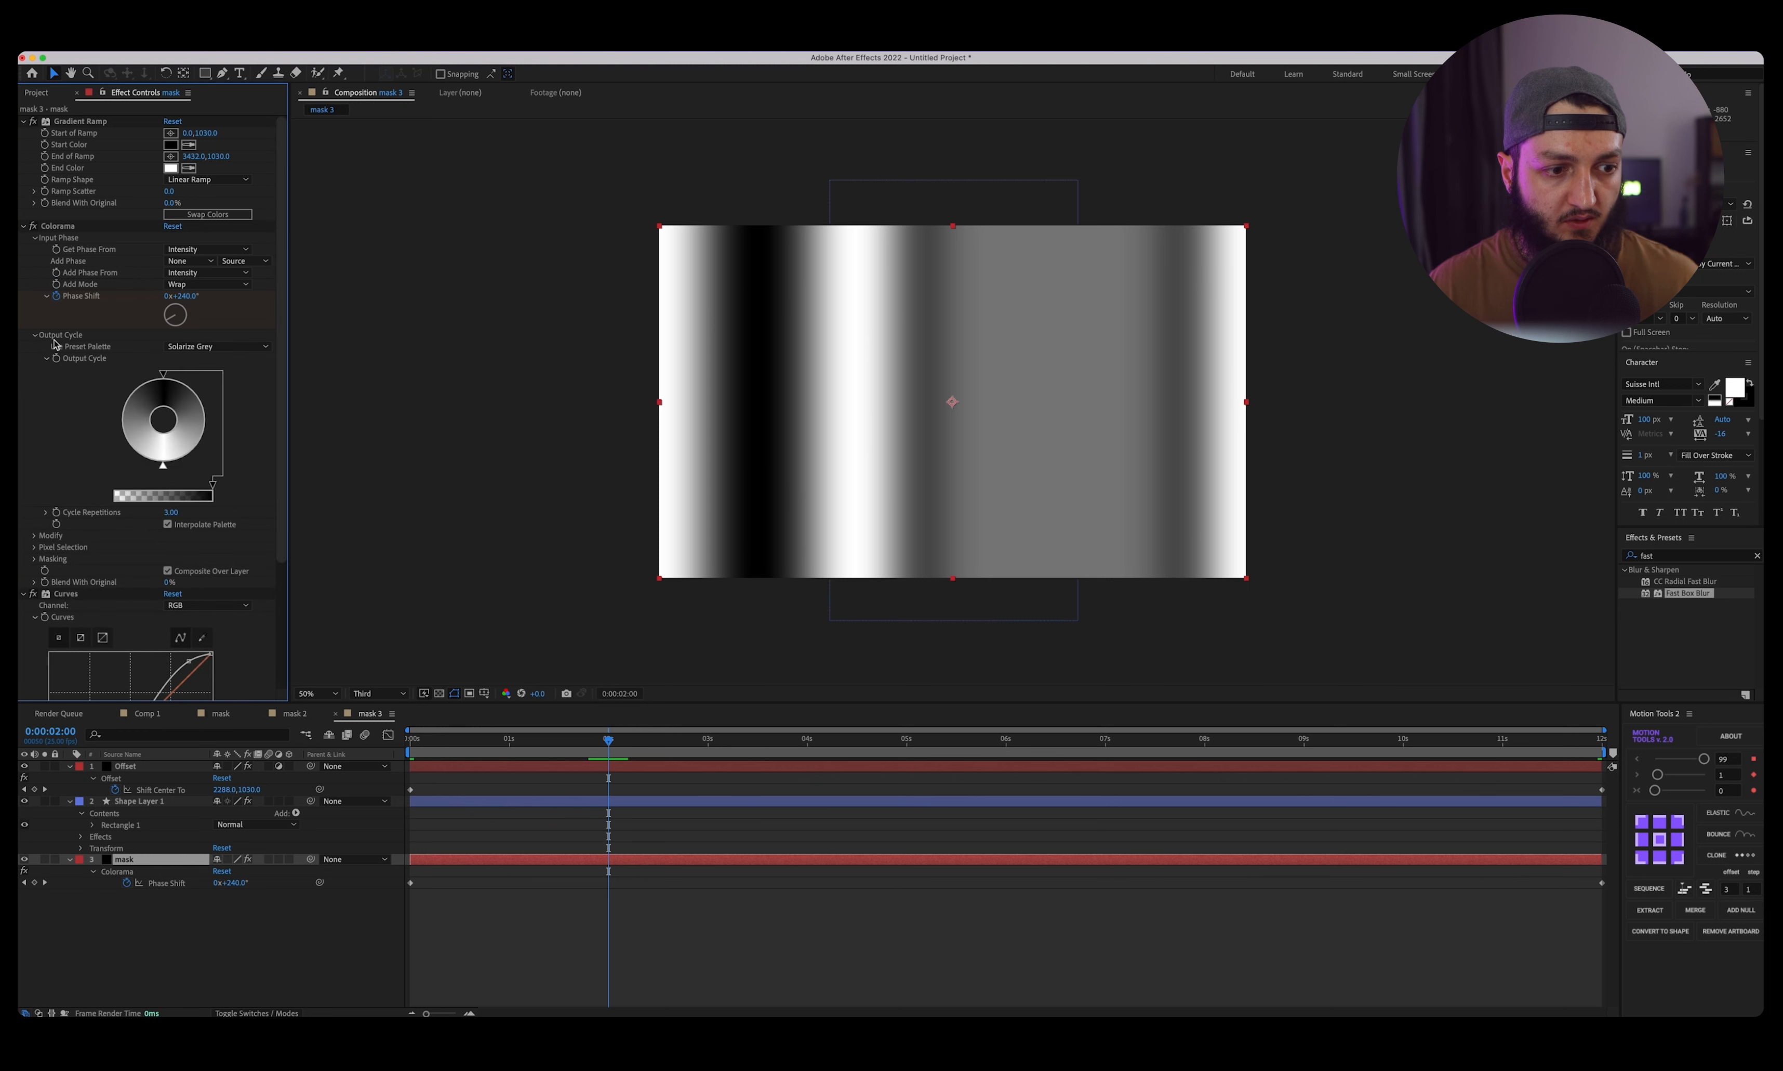
click(174, 513)
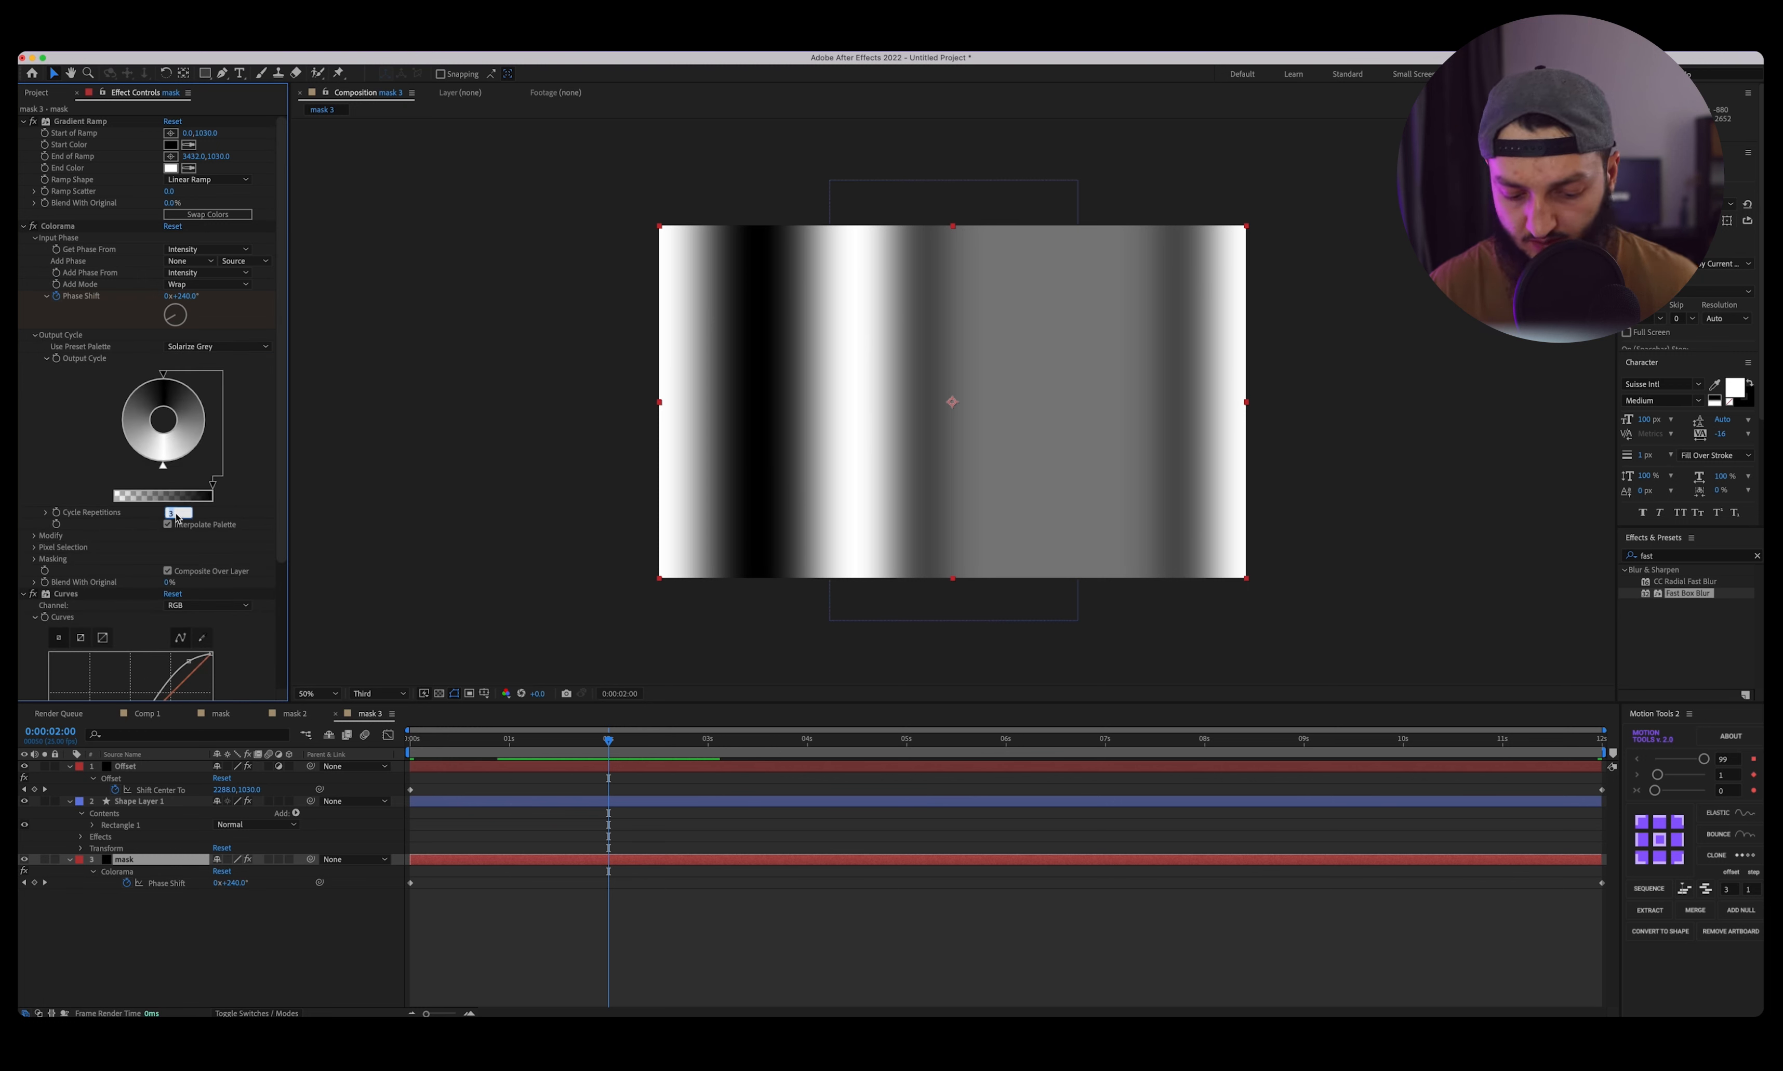
key(Return)
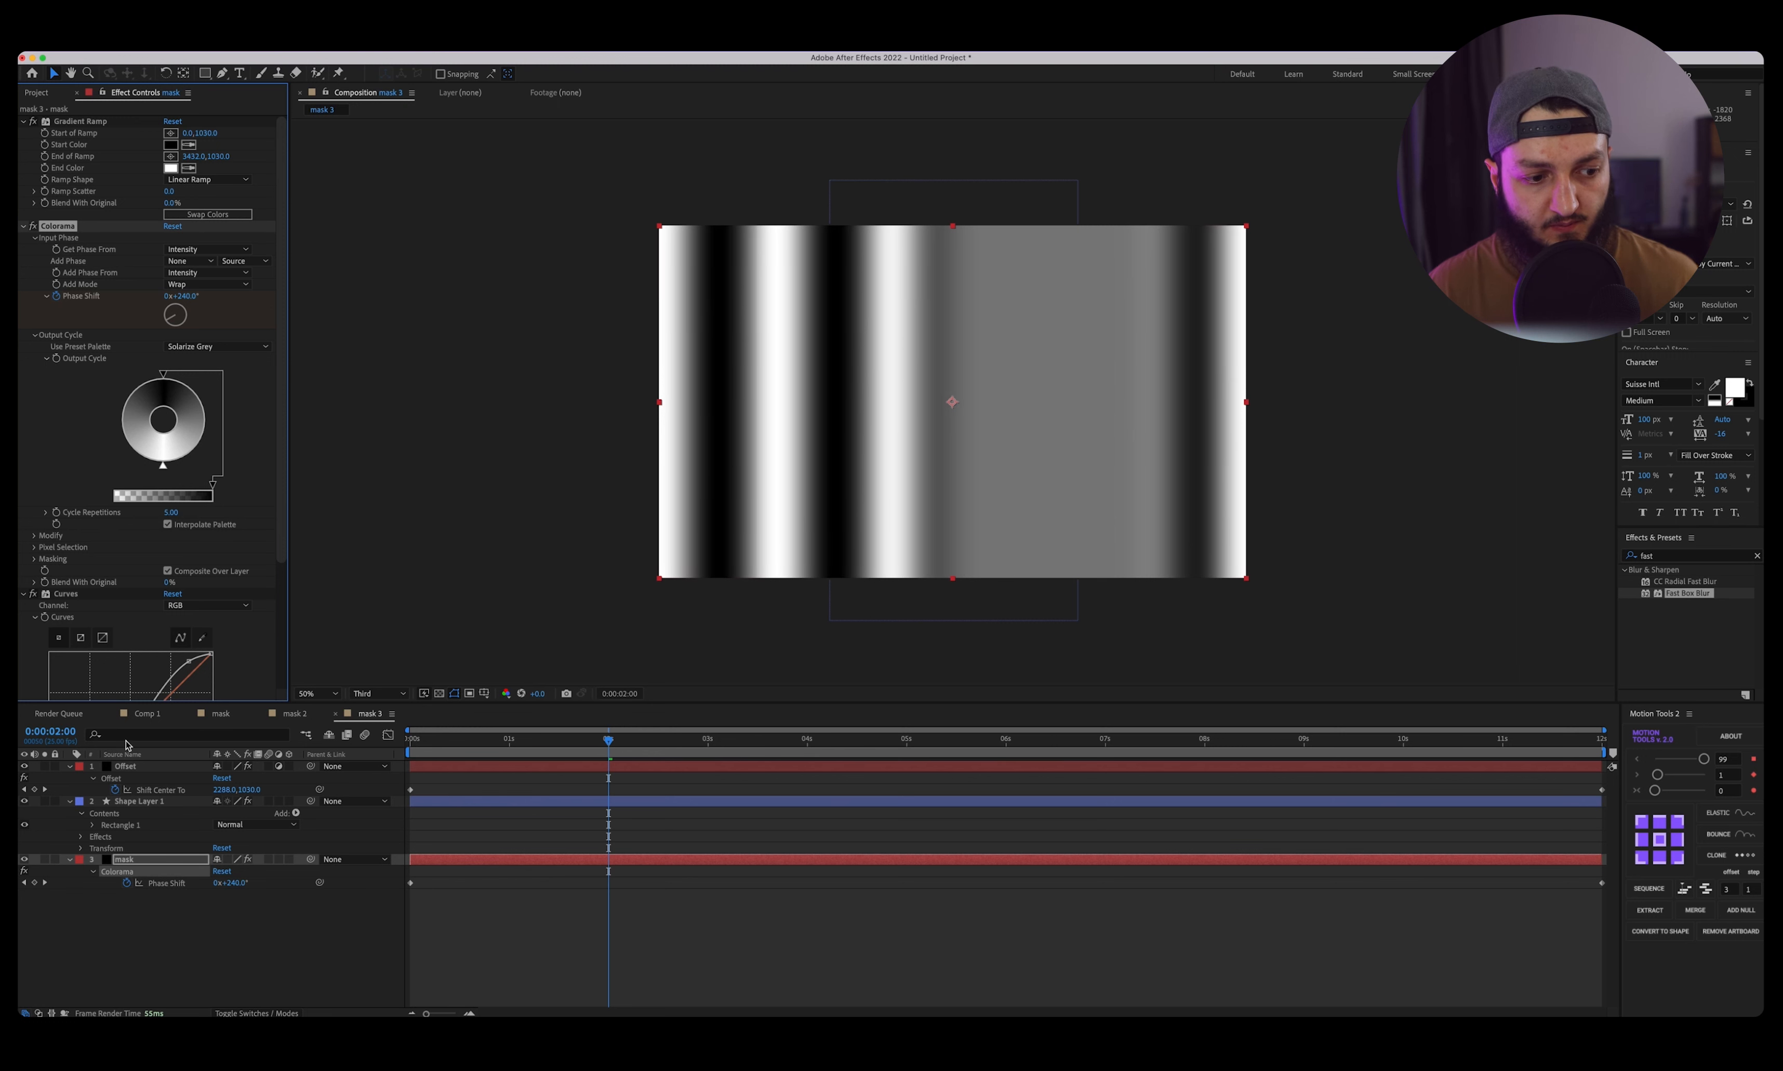
Add the mask 3 composition to Comp 1 as the bottom layer and hide it.
click(146, 715)
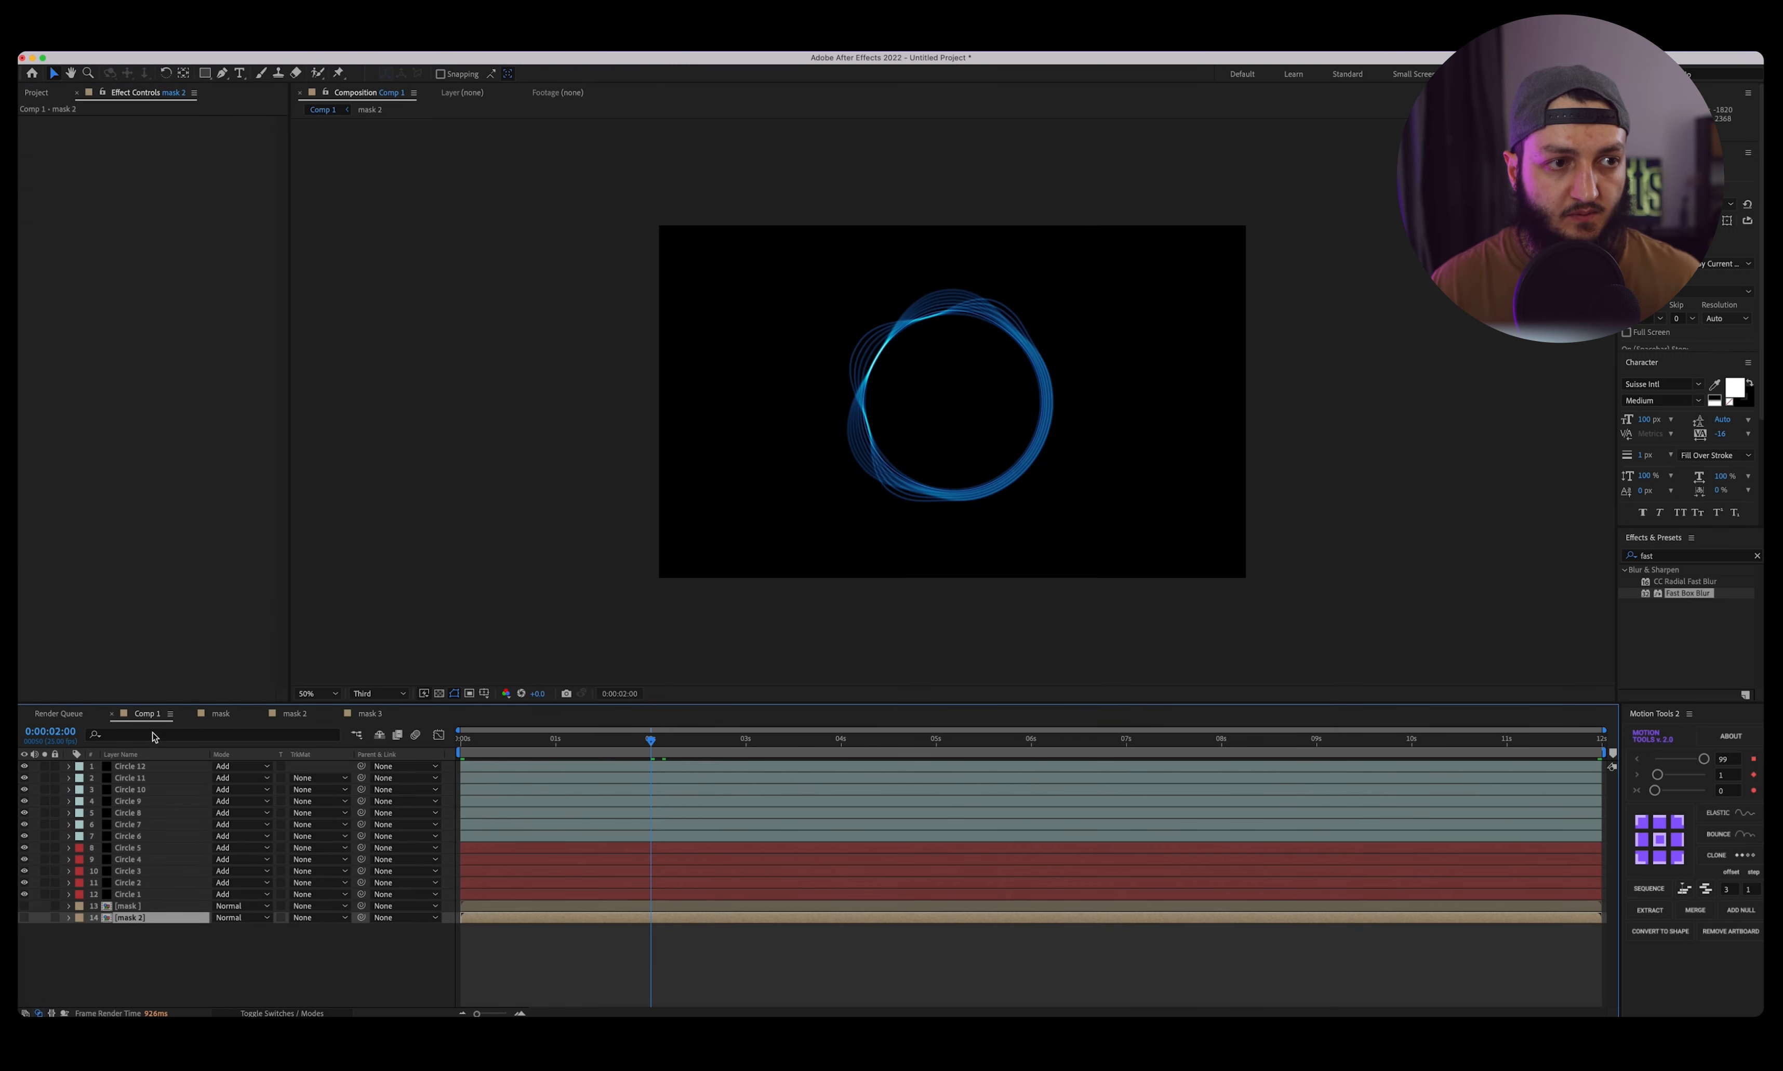
click(35, 93)
drag(62, 233, 119, 955)
click(24, 929)
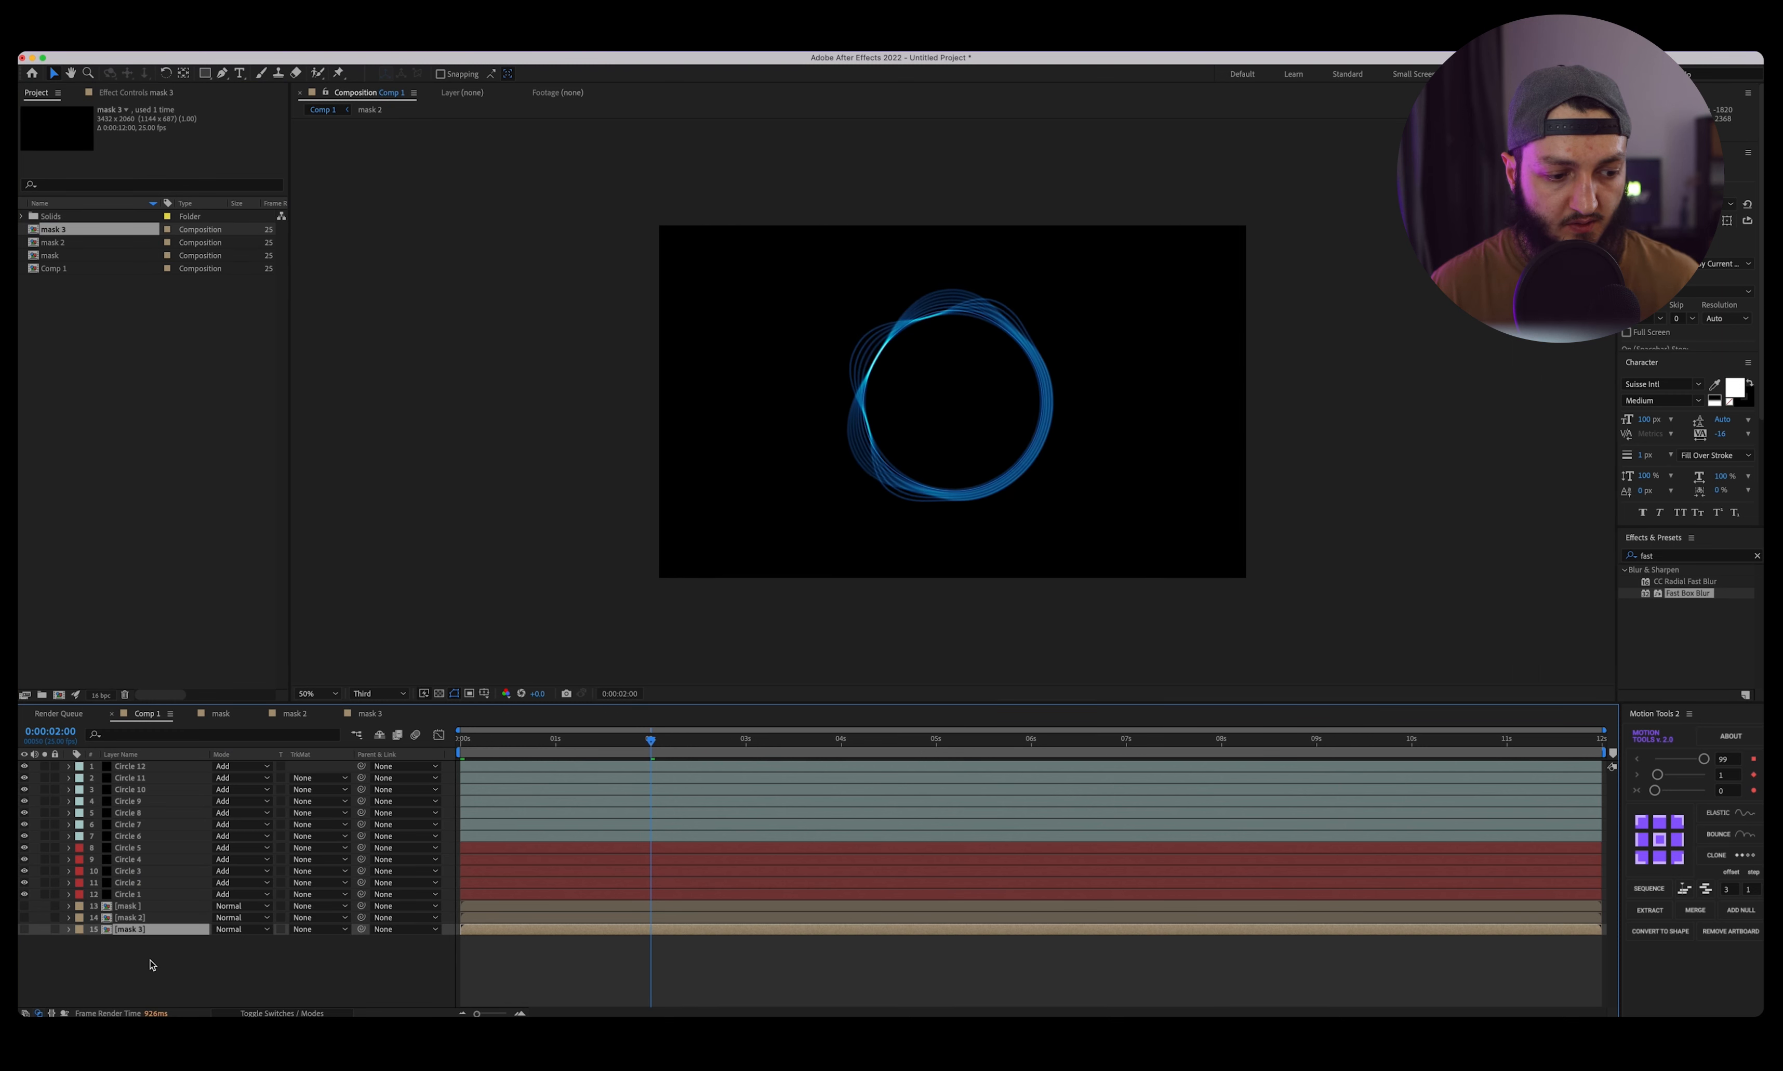
Duplicate the Circle 12 layer and set the copy's Displacement Map Layer to mask 3.
click(138, 754)
click(138, 754)
click(138, 772)
click(136, 801)
click(138, 826)
click(139, 767)
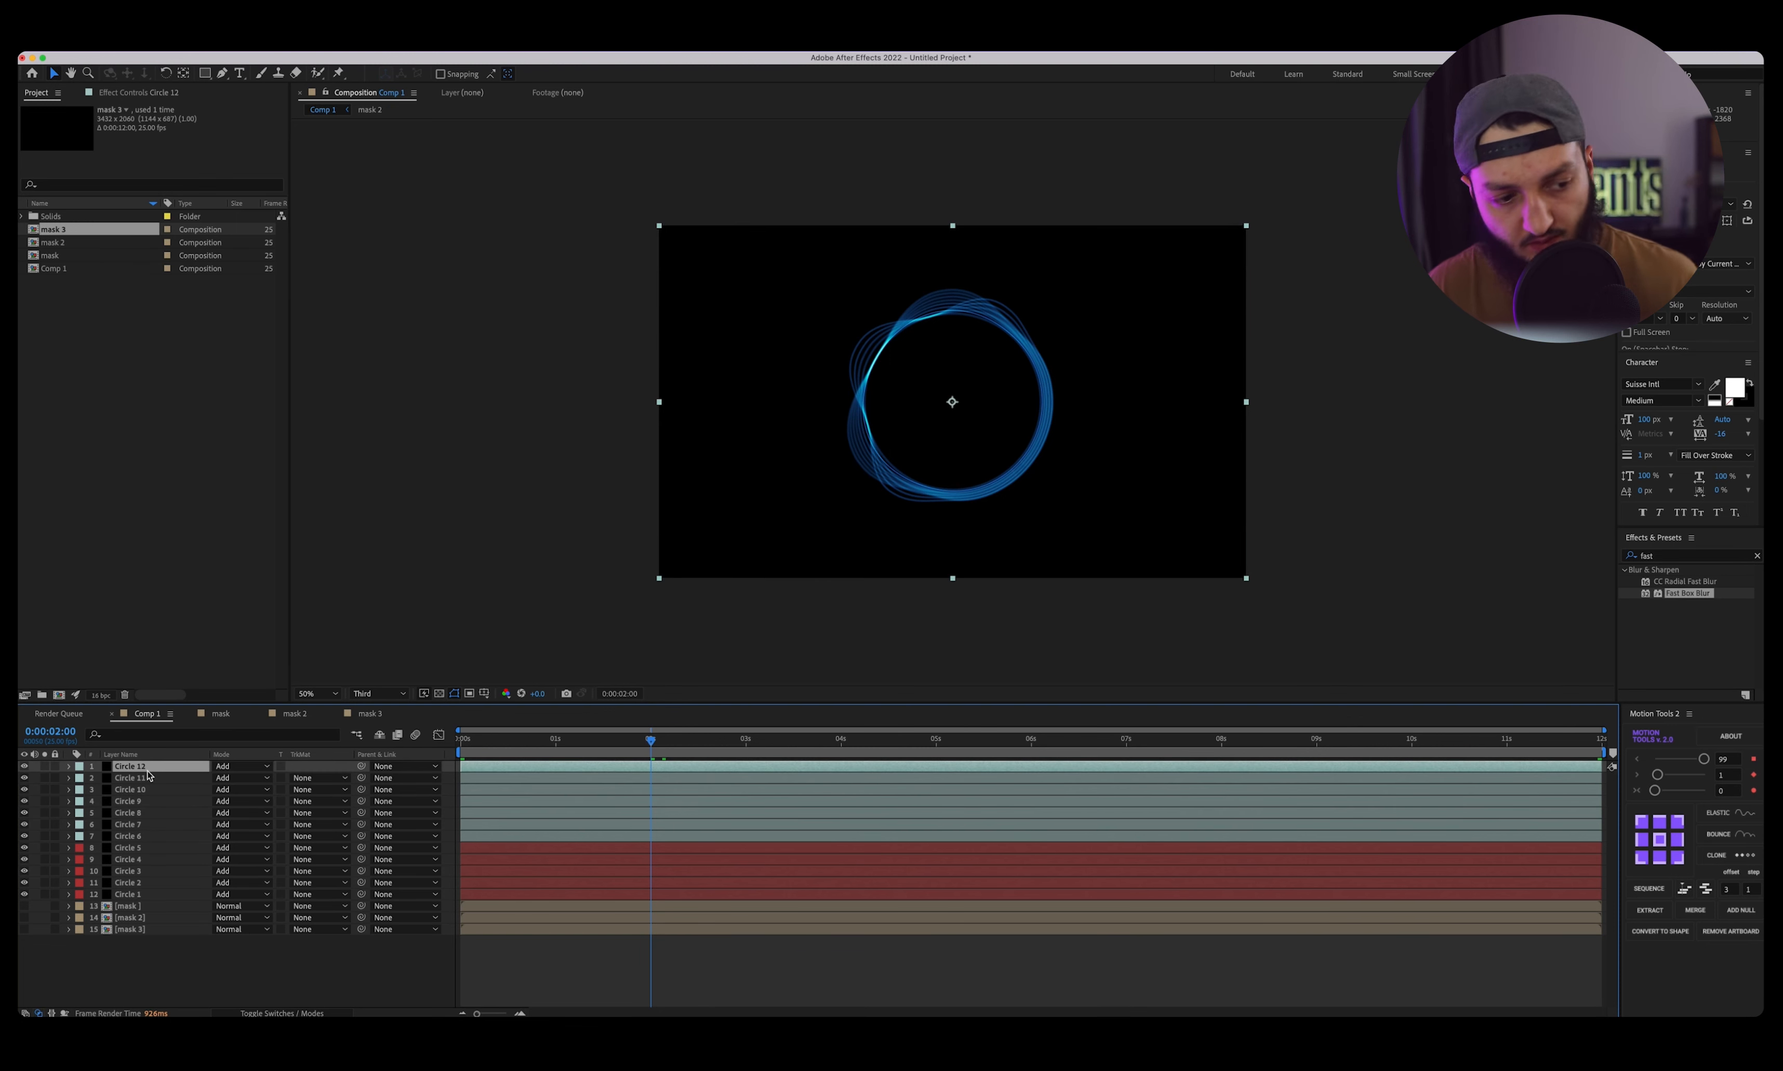
key(super+d)
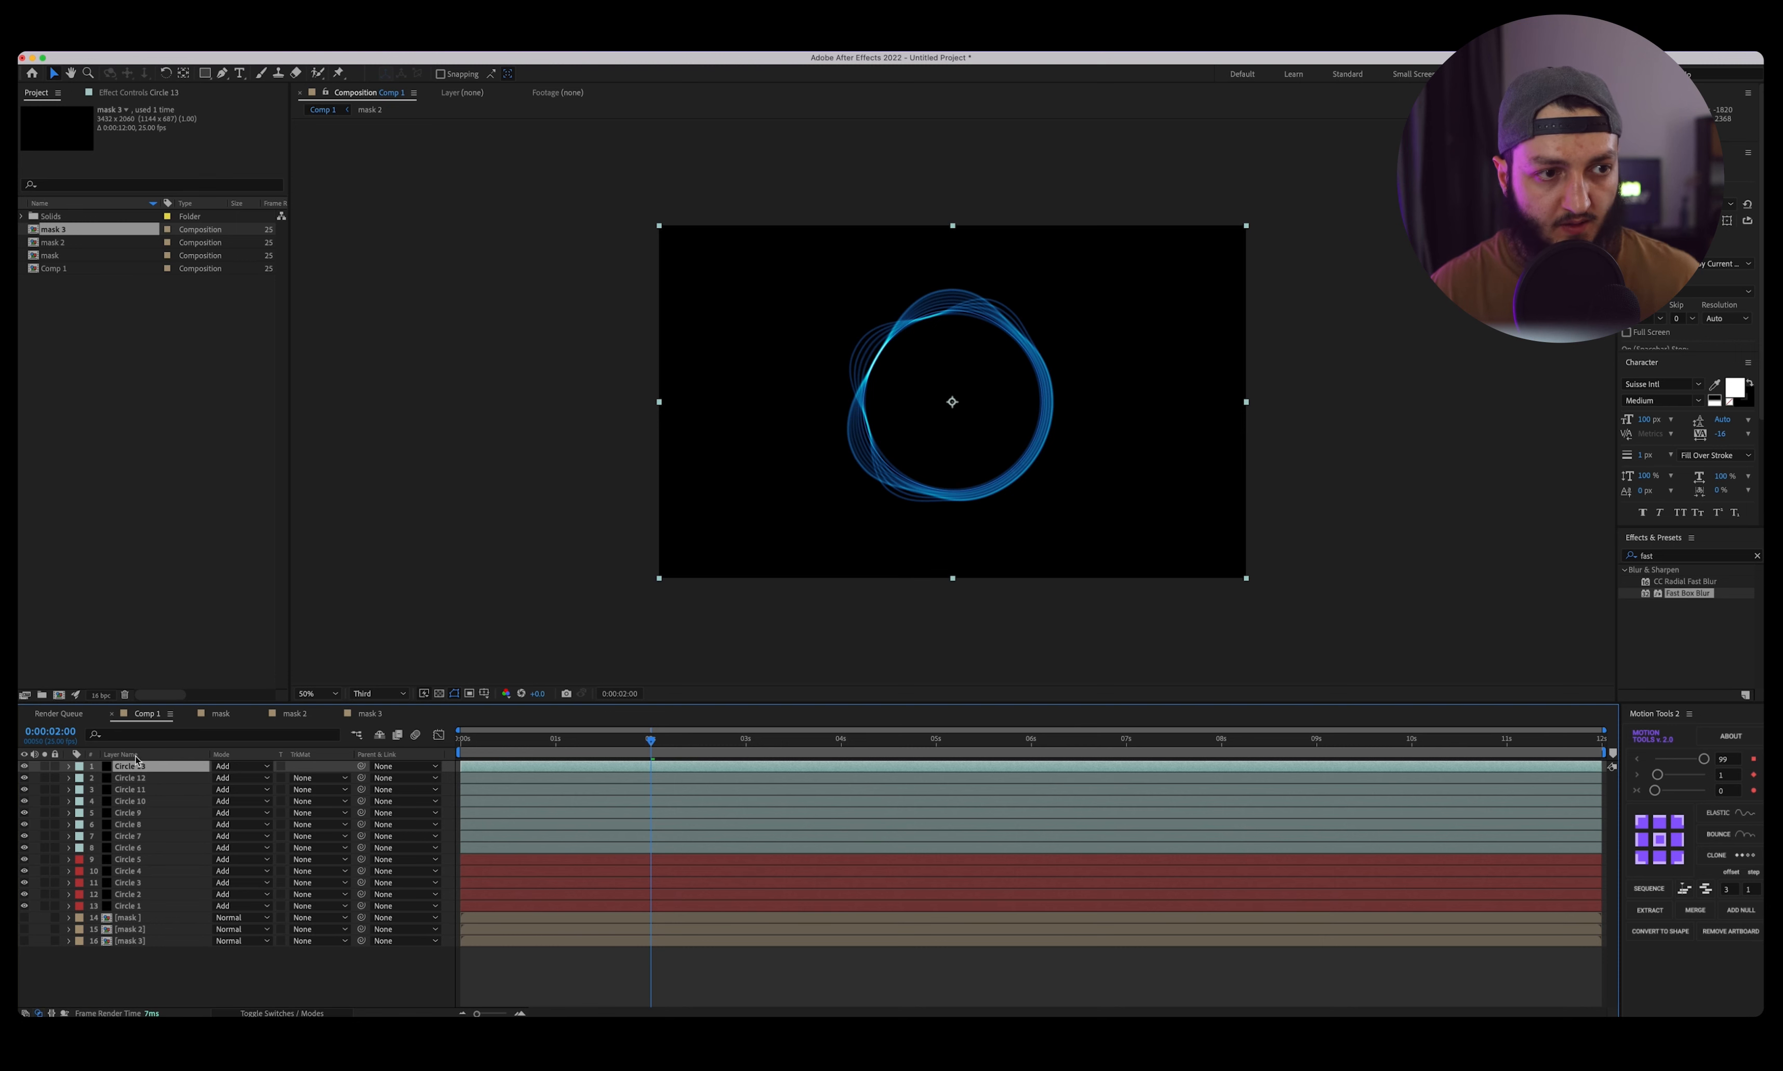
click(153, 95)
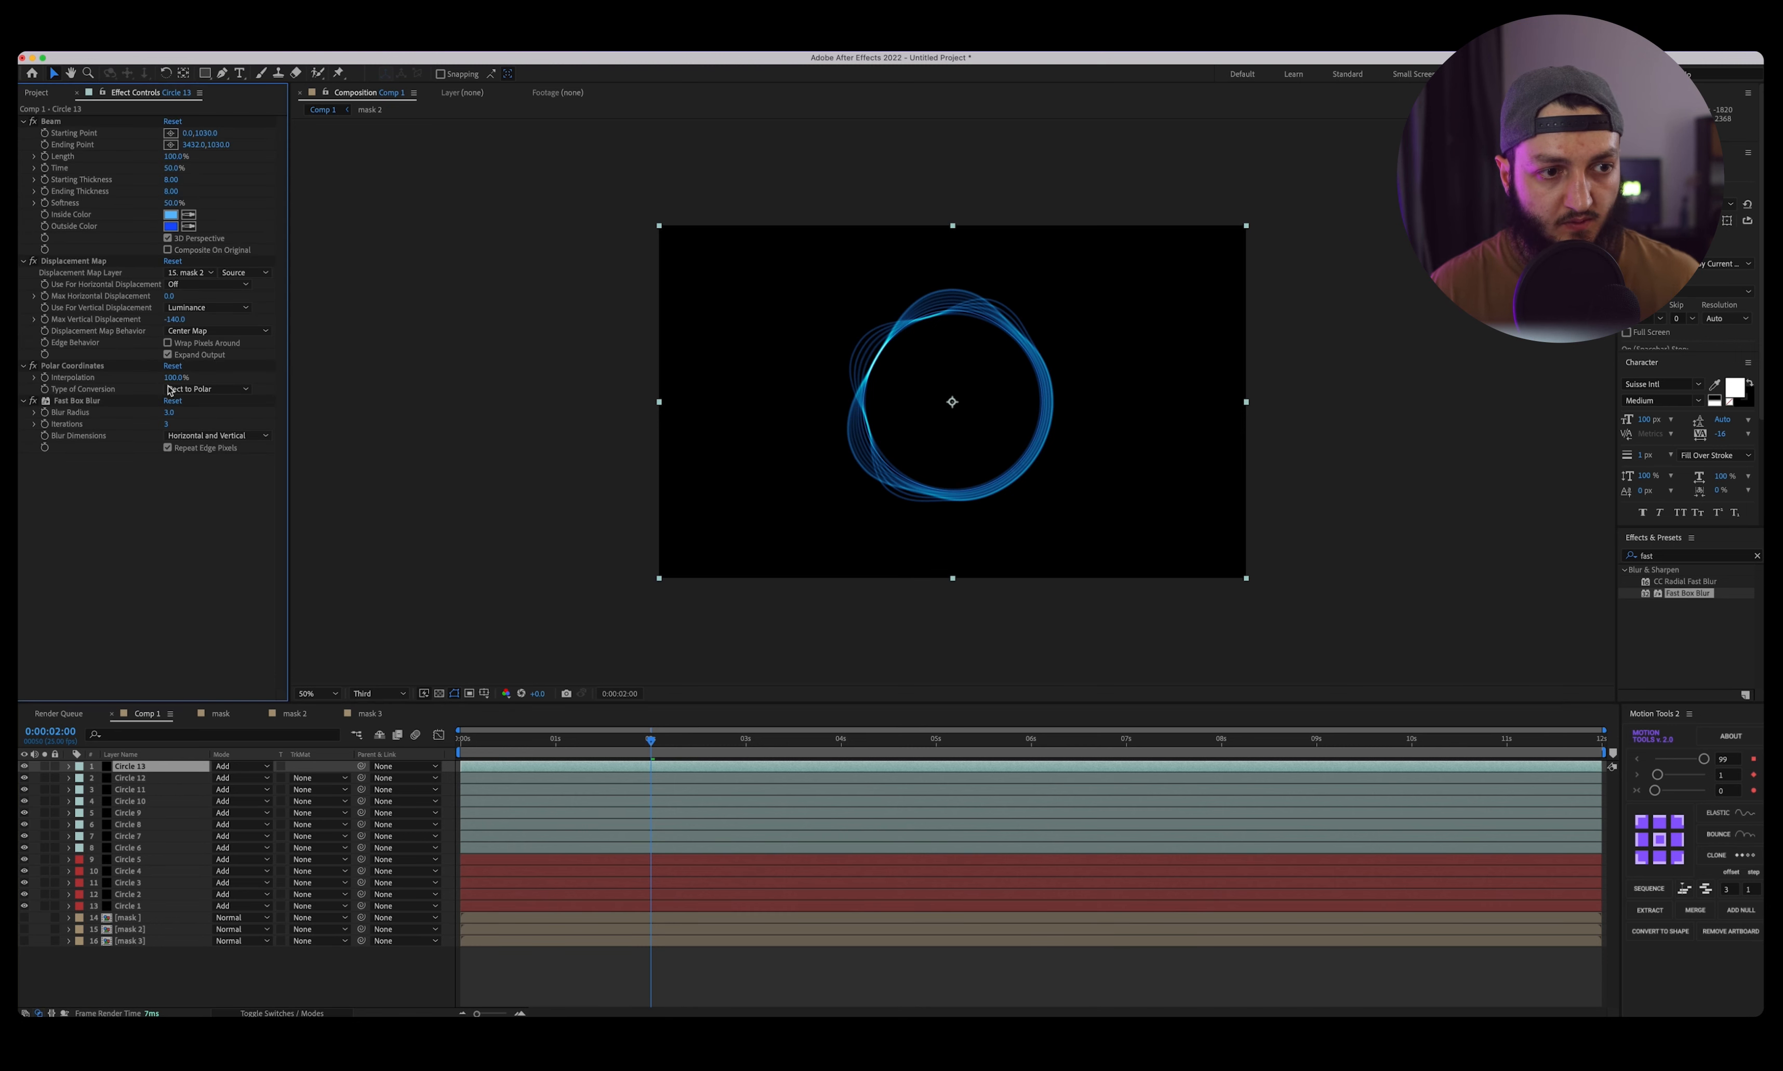
click(190, 272)
click(216, 536)
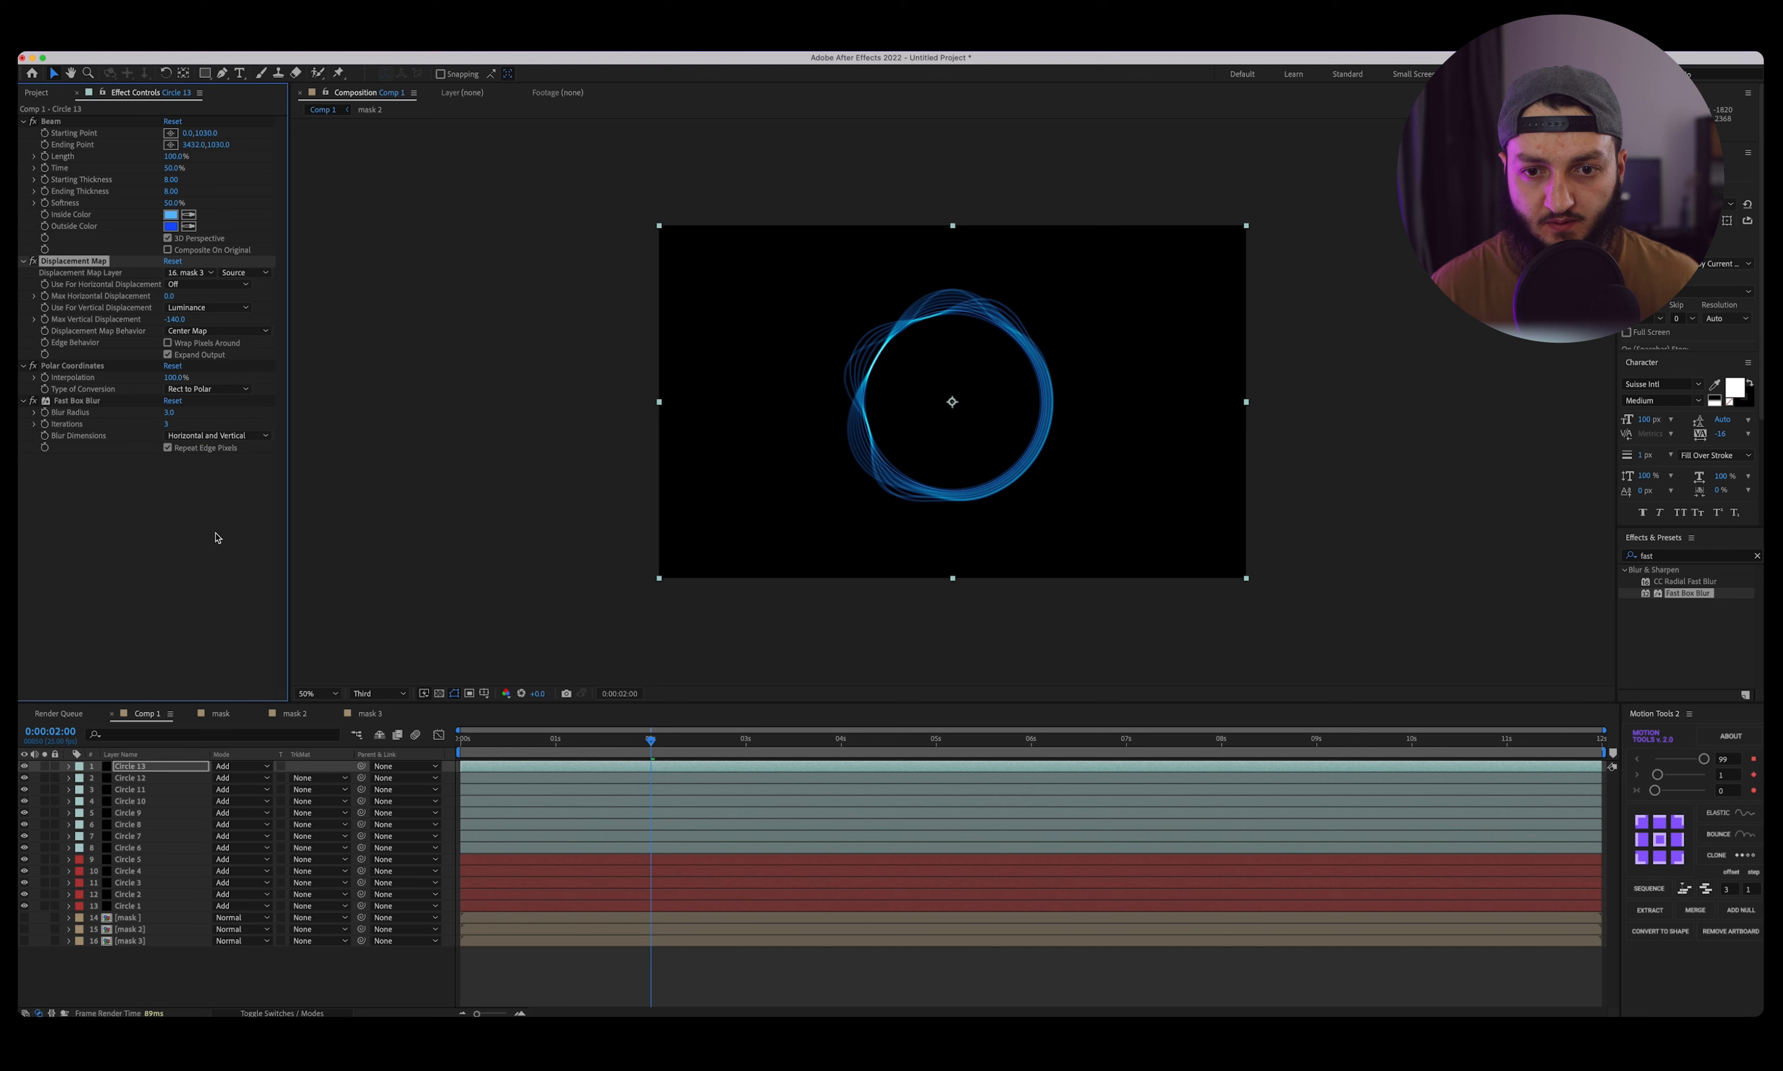
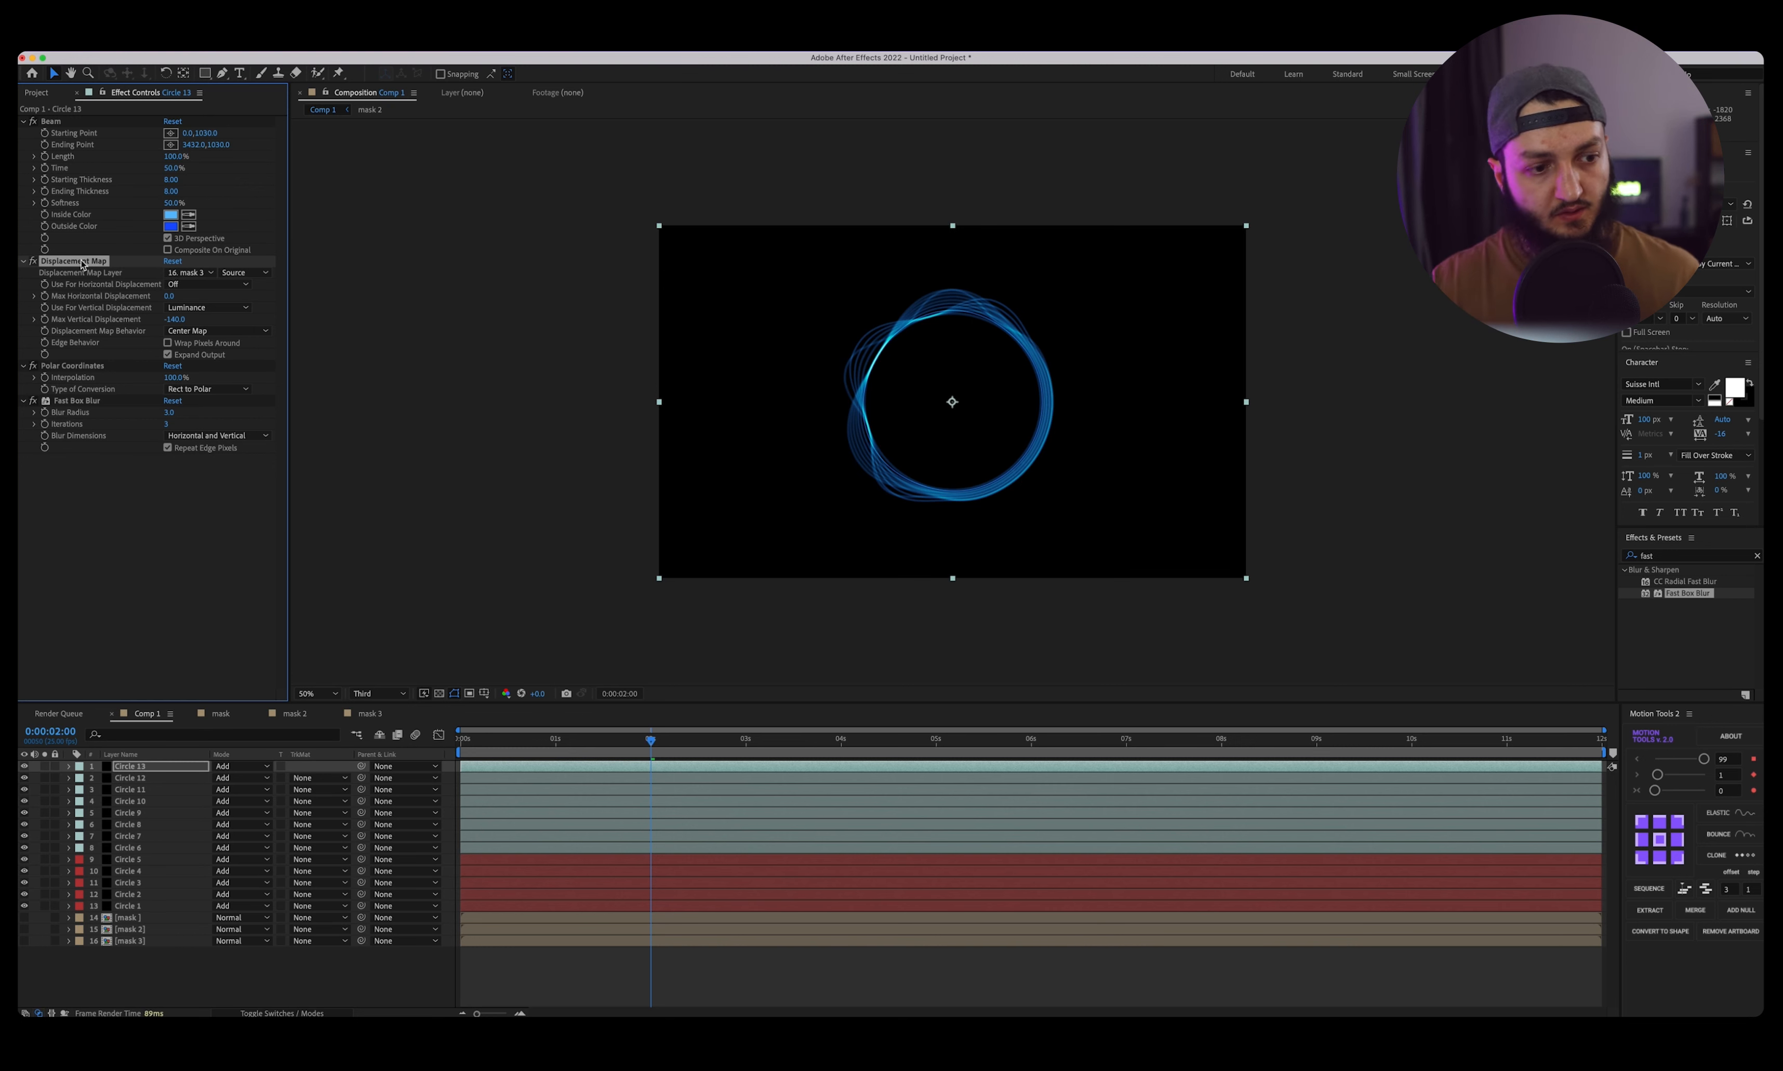
In mask 3, shift Shape Layer 1's grey rectangle slightly left, preview the gradient animation and return to Comp 1.
double_click(132, 940)
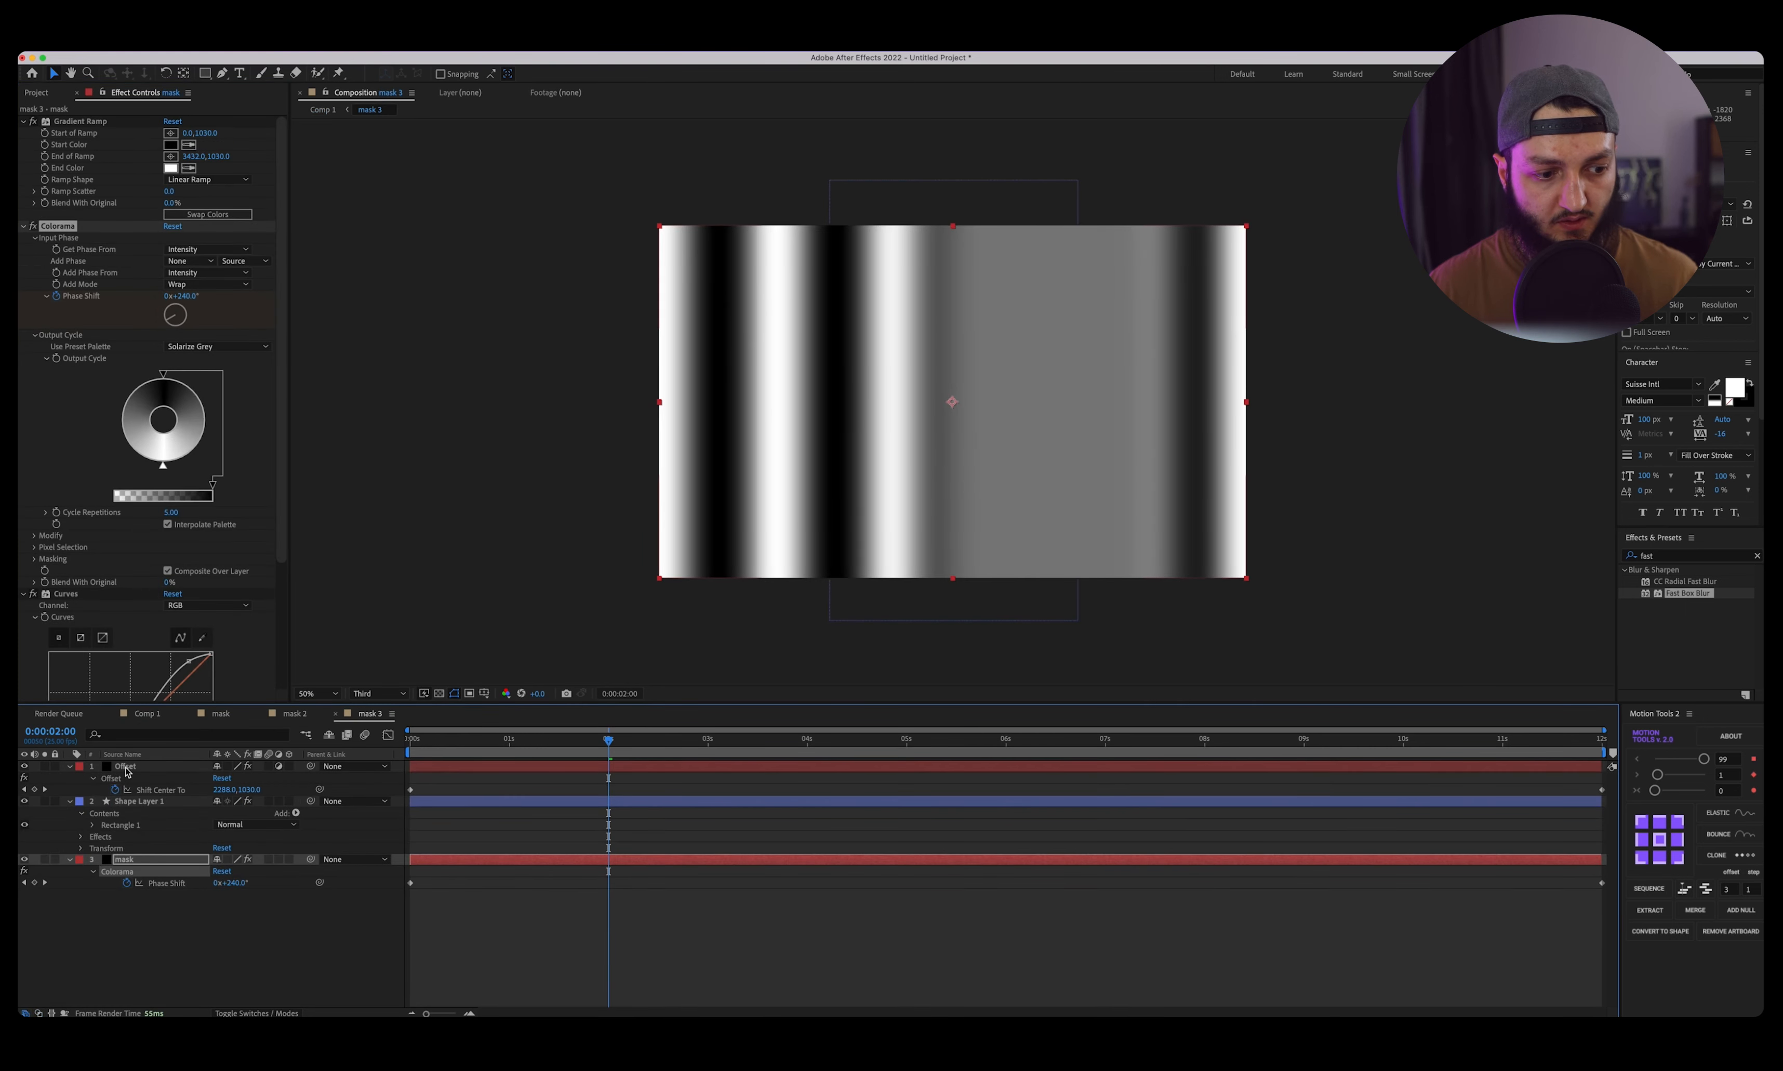
click(127, 768)
click(147, 799)
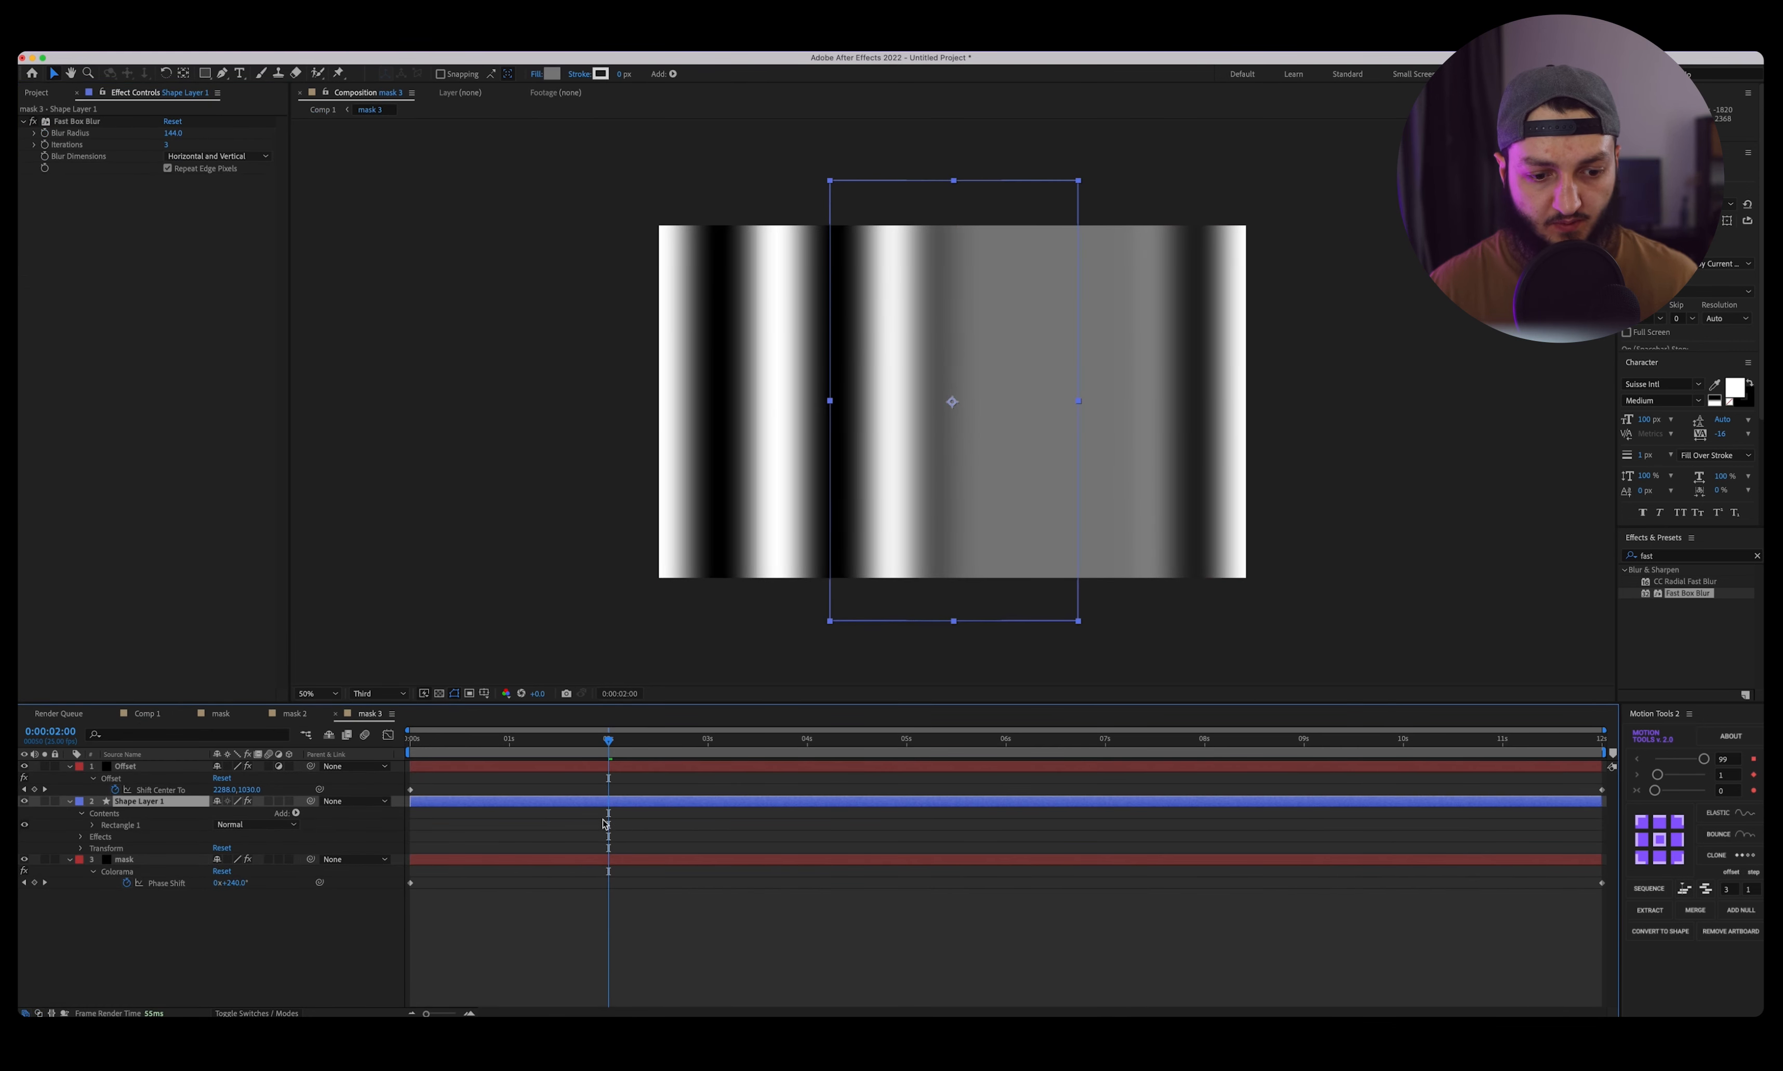
mouse_move(954, 448)
mouse_down()
mouse_move(706, 450)
mouse_move(933, 450)
mouse_up()
drag(602, 738, 1515, 738)
key(space)
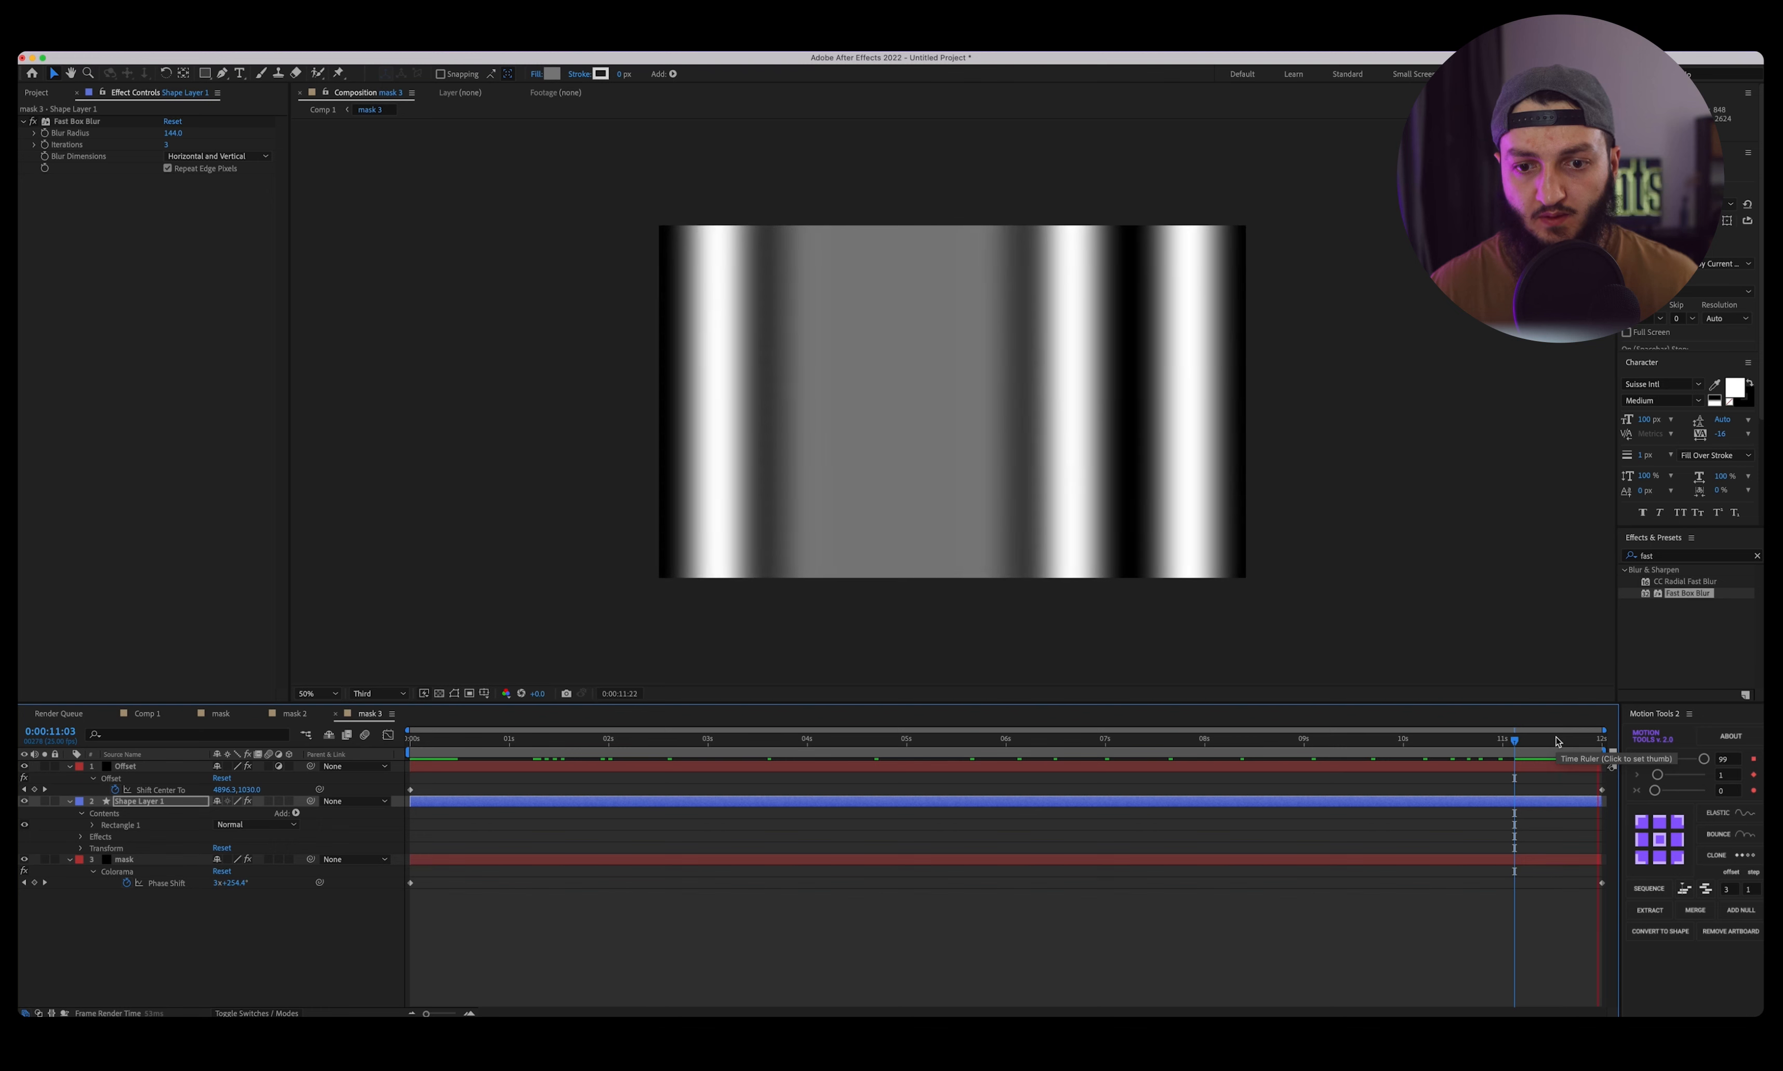
key(space)
click(147, 712)
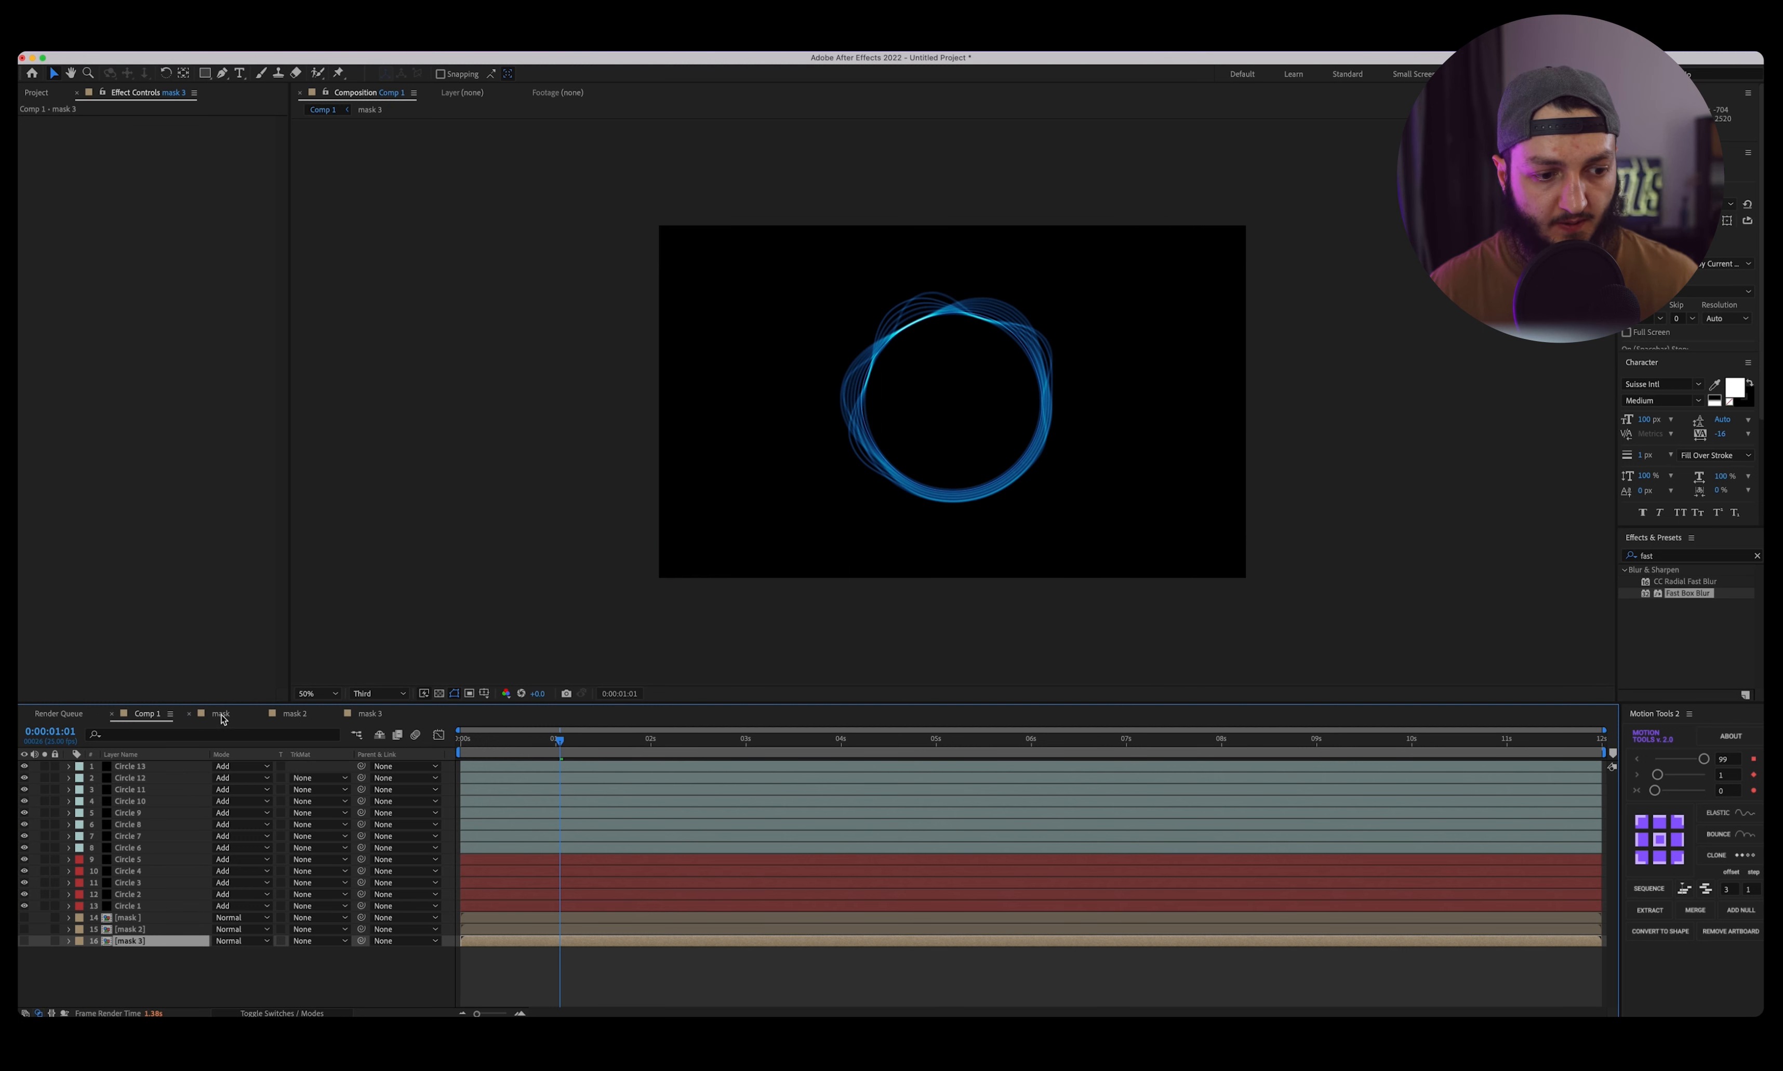
In mask 2, shift Shape Layer 1's grey rectangle to the right and preview the circles in Comp 1 from the start.
click(295, 714)
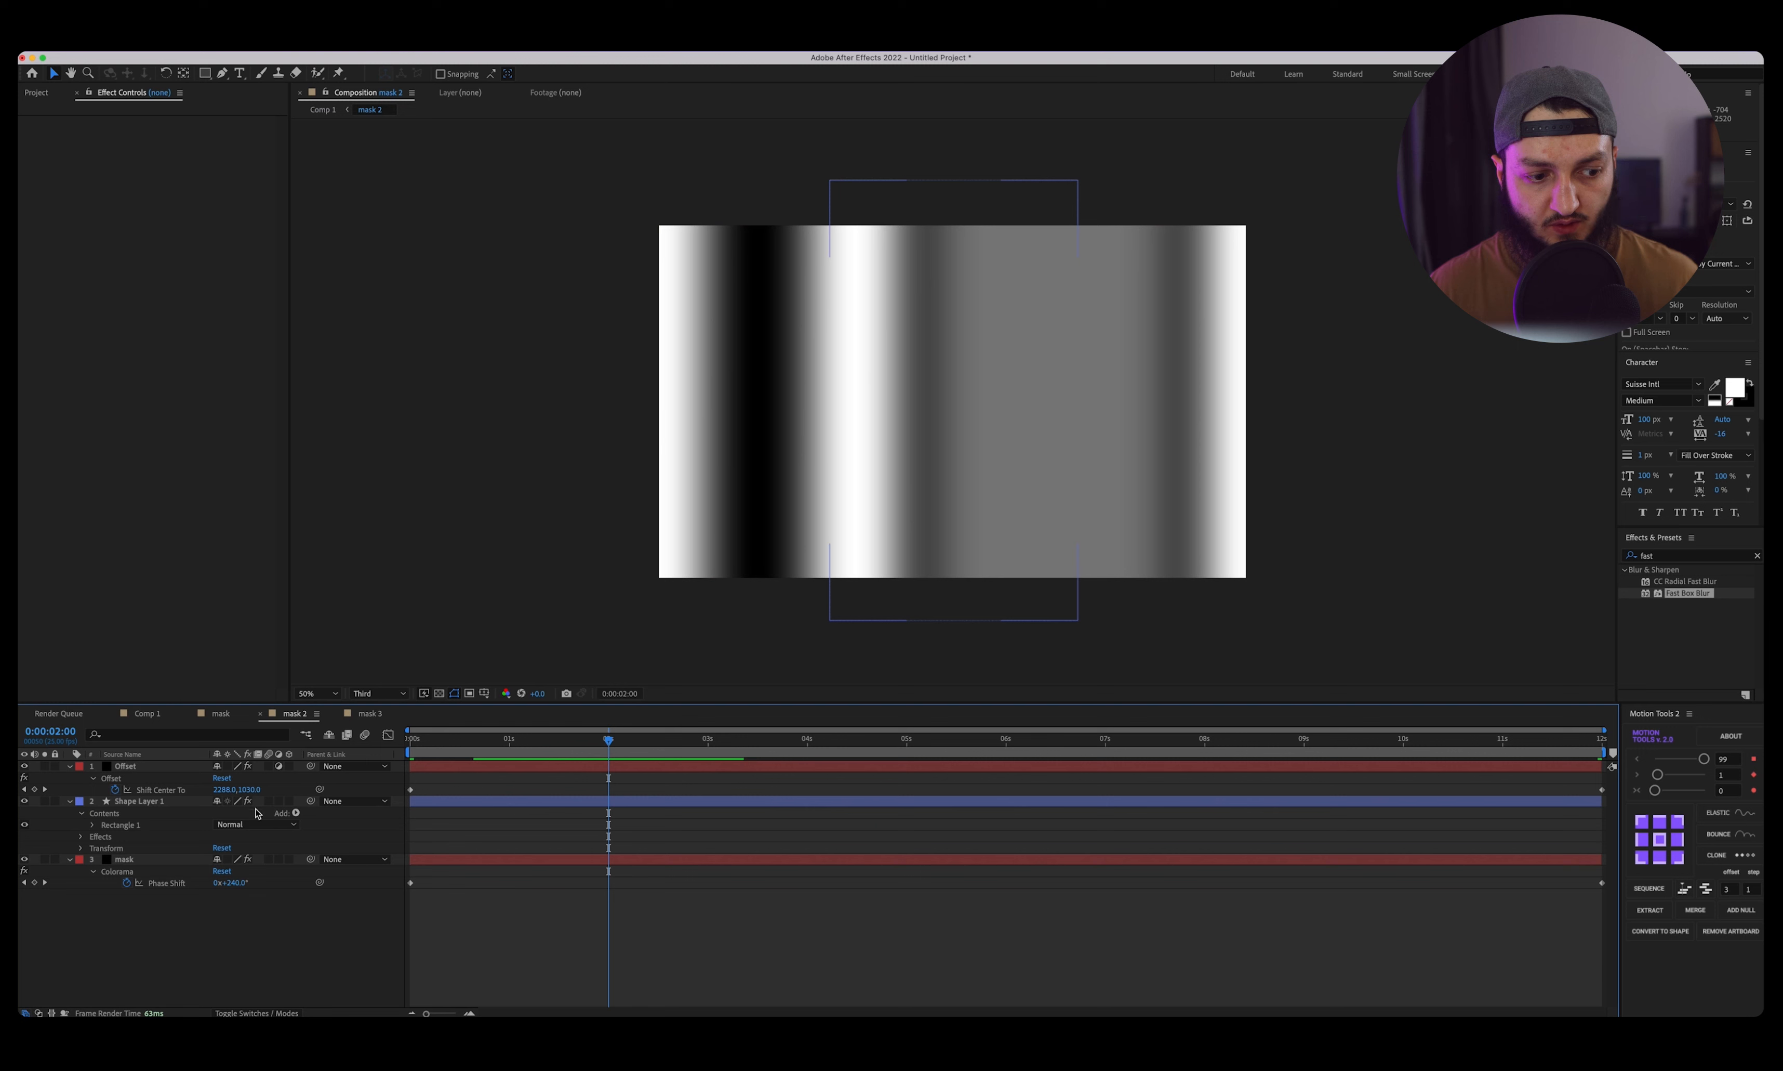
click(163, 802)
drag(979, 362, 1159, 384)
key(Home)
click(144, 716)
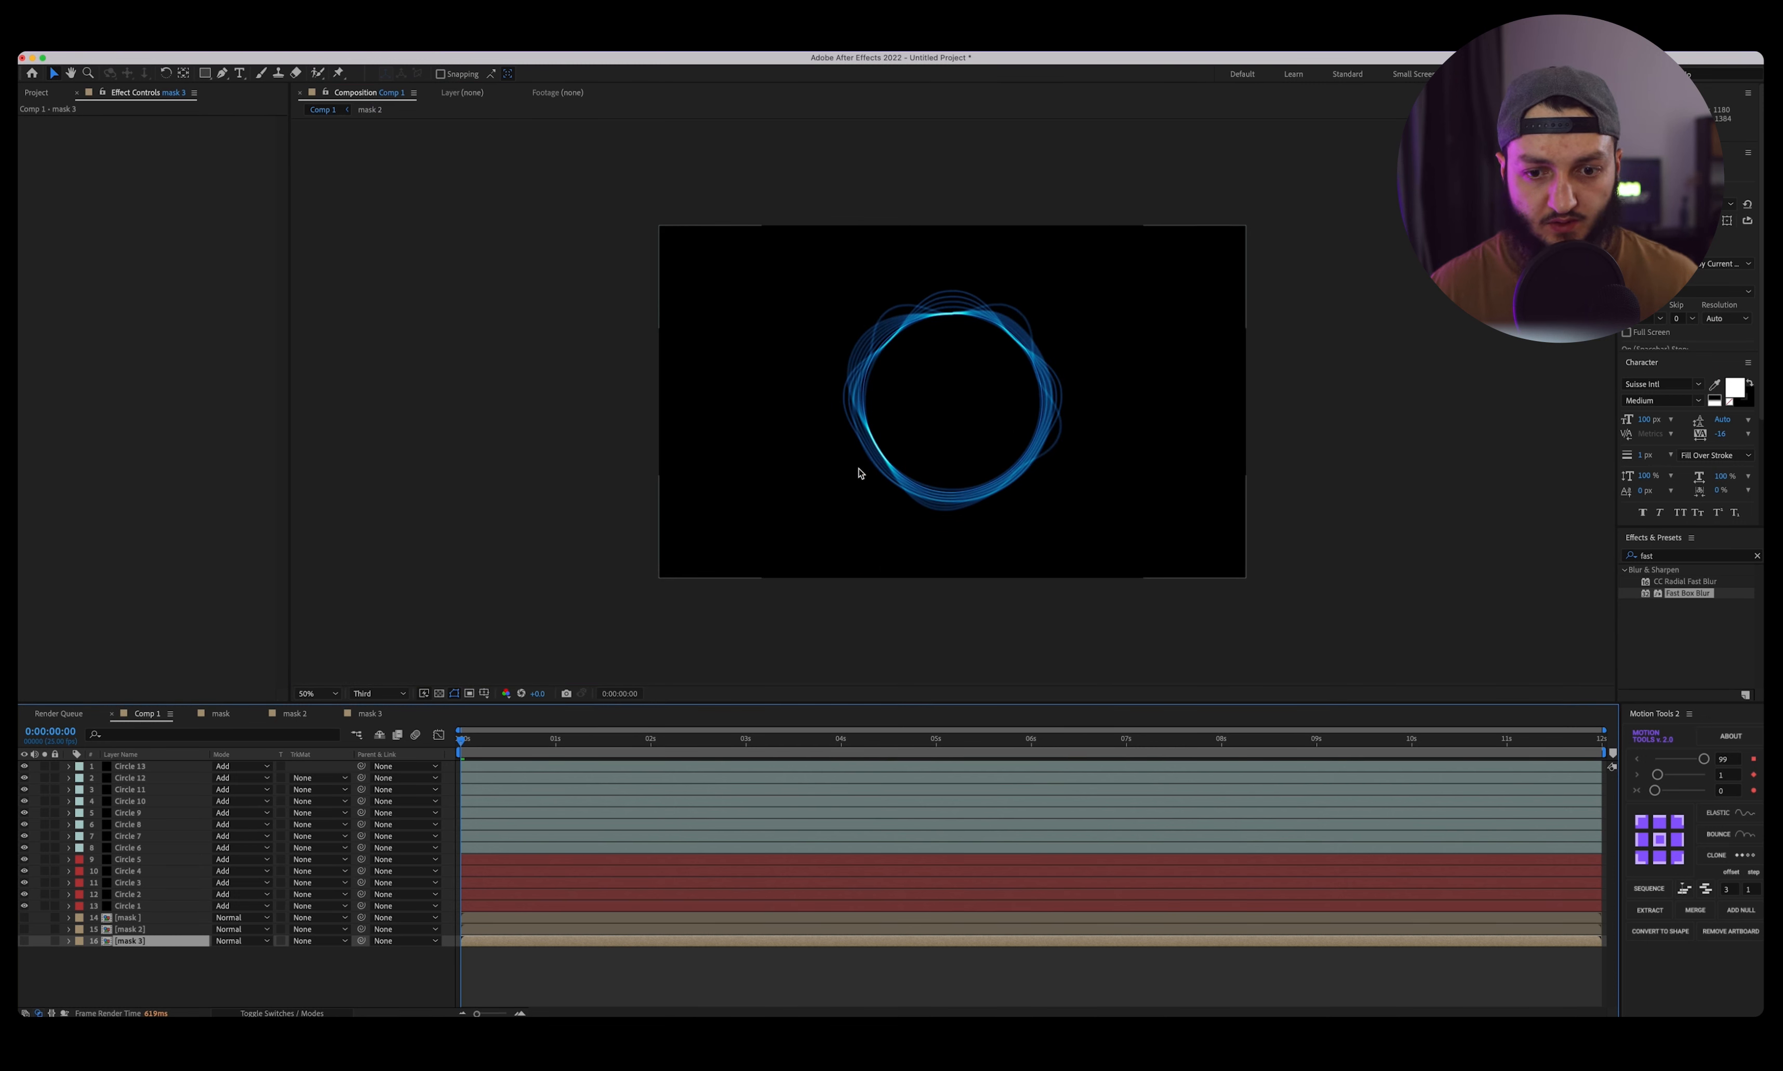
drag(507, 740, 605, 746)
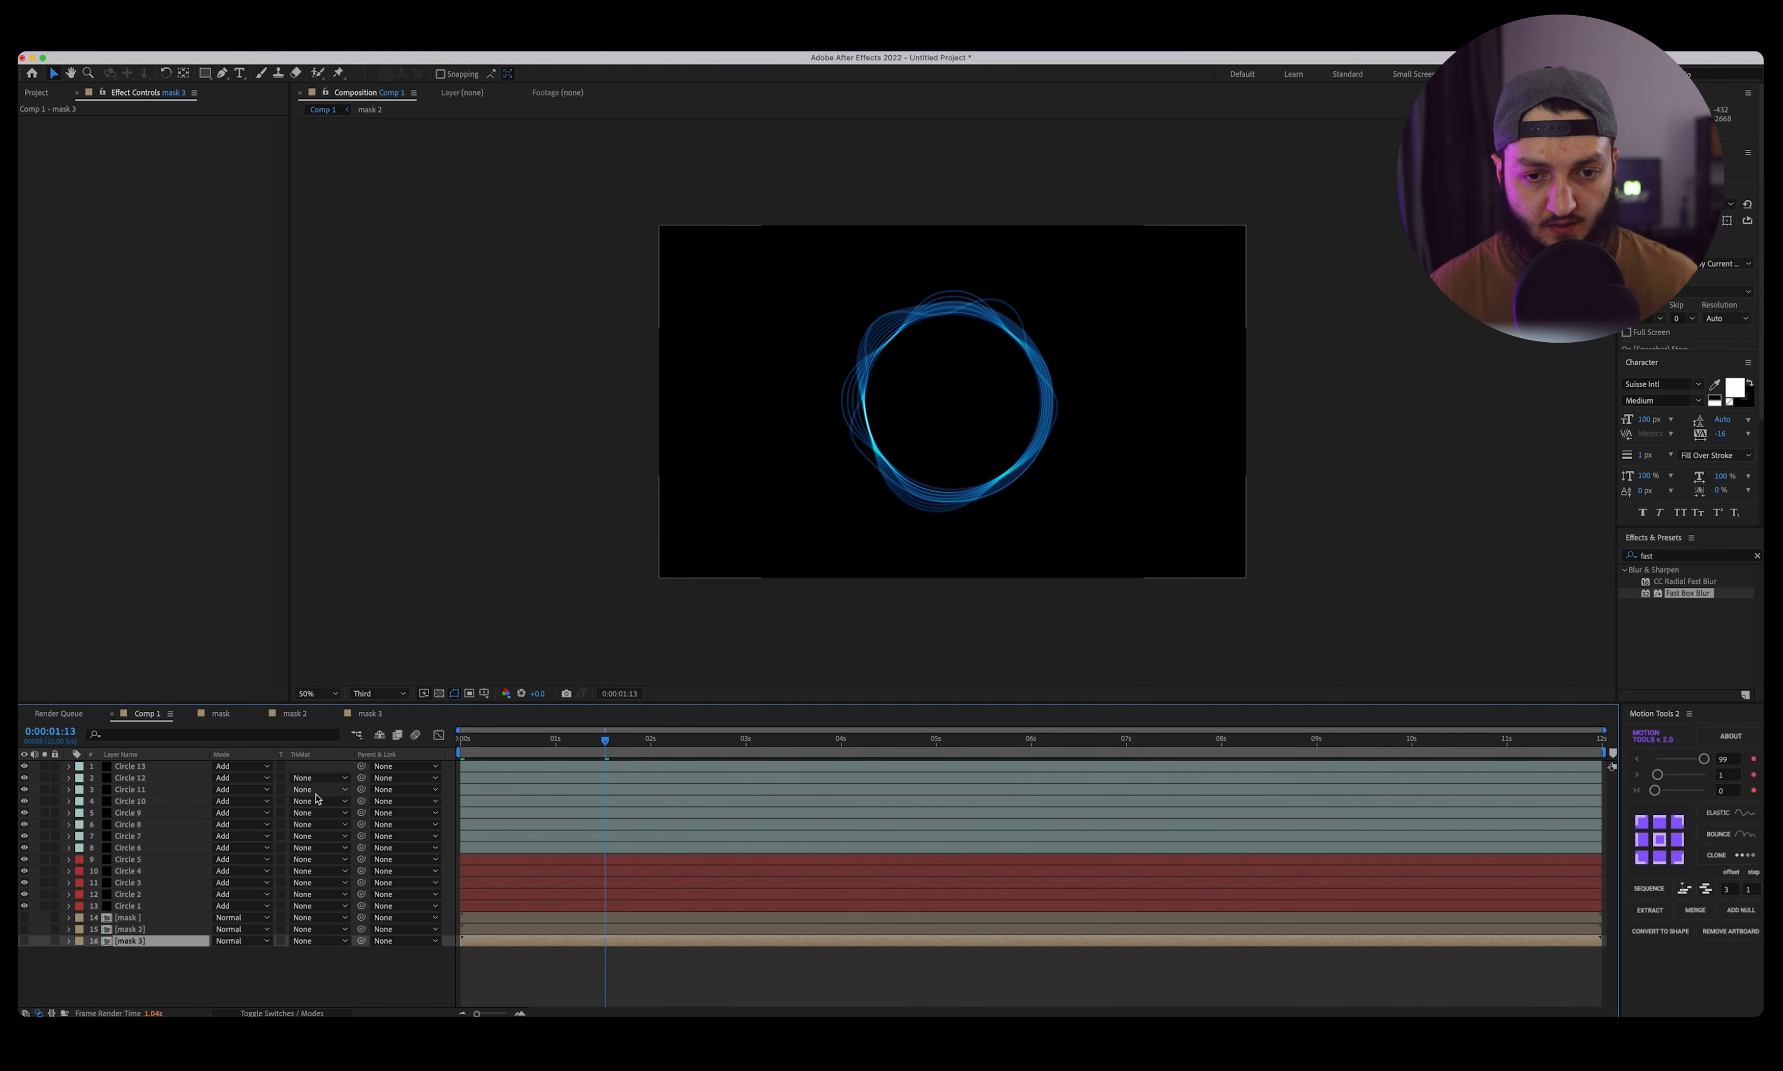
Duplicate the Circle 13 layer in Comp 1 and set the copy's label colour to Fuchsia.
click(134, 847)
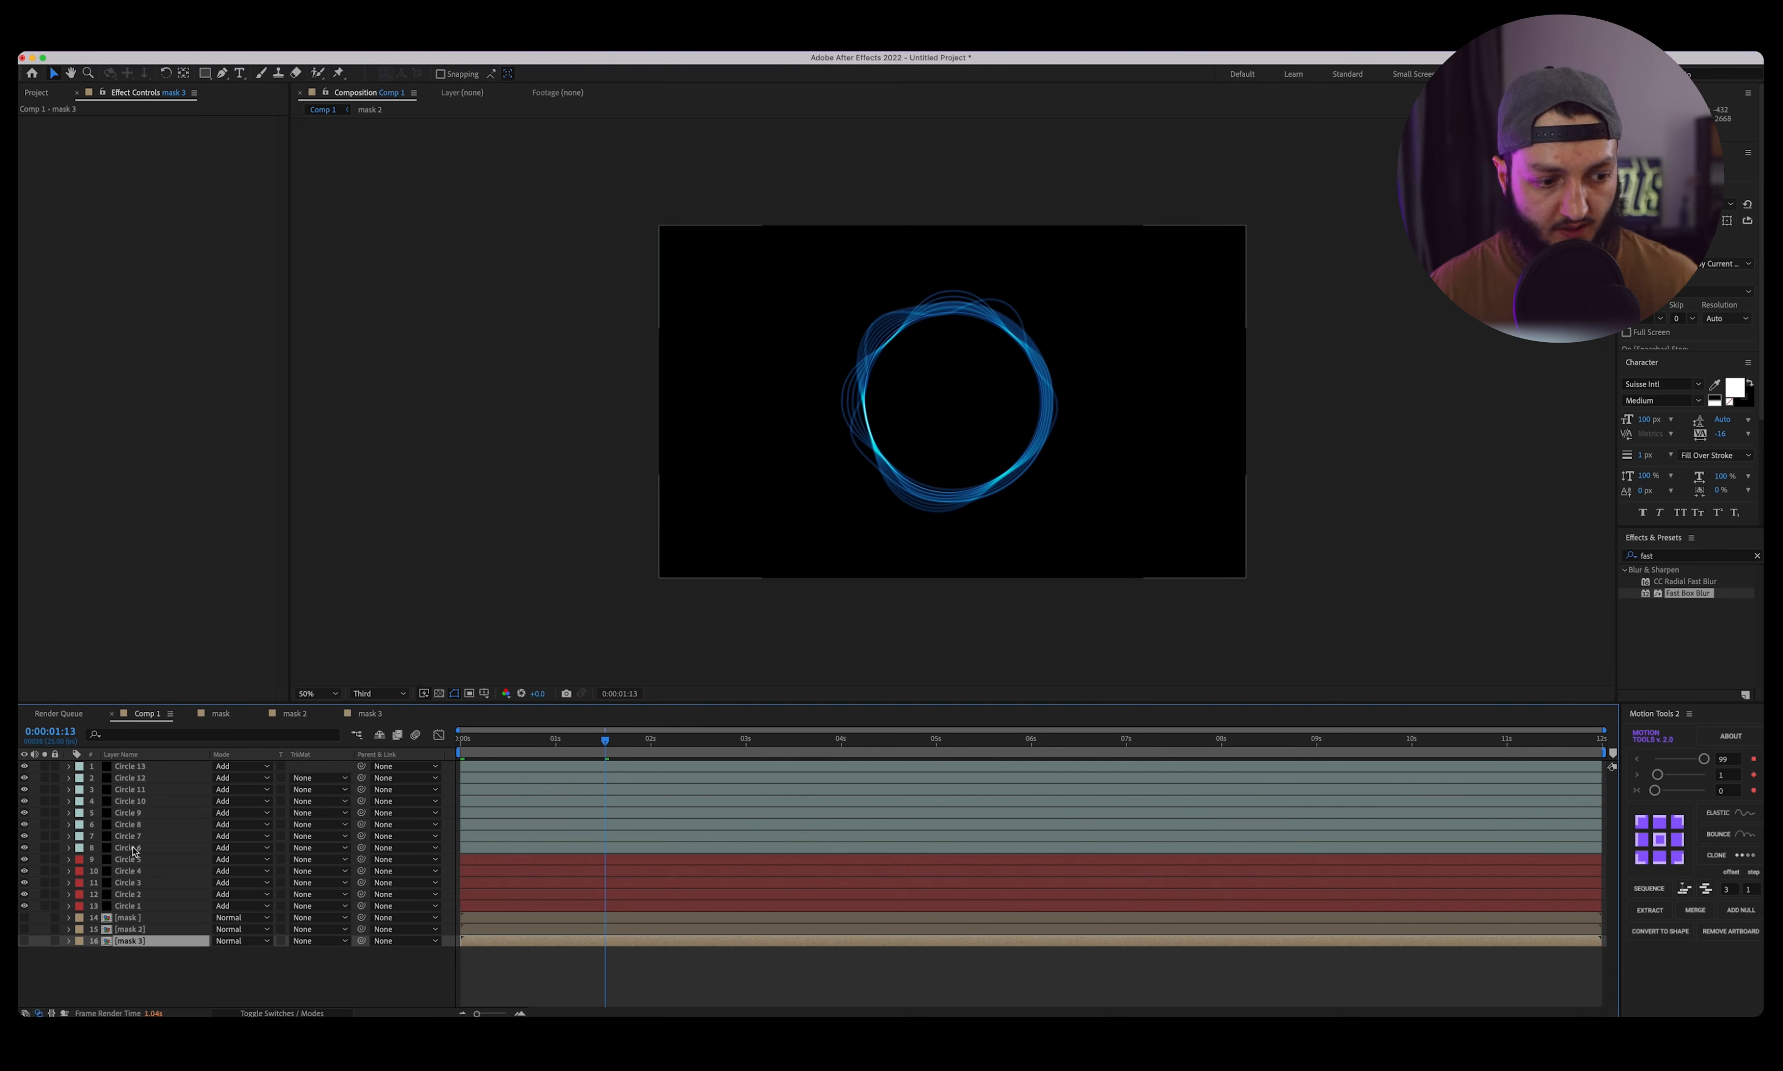
click(137, 907)
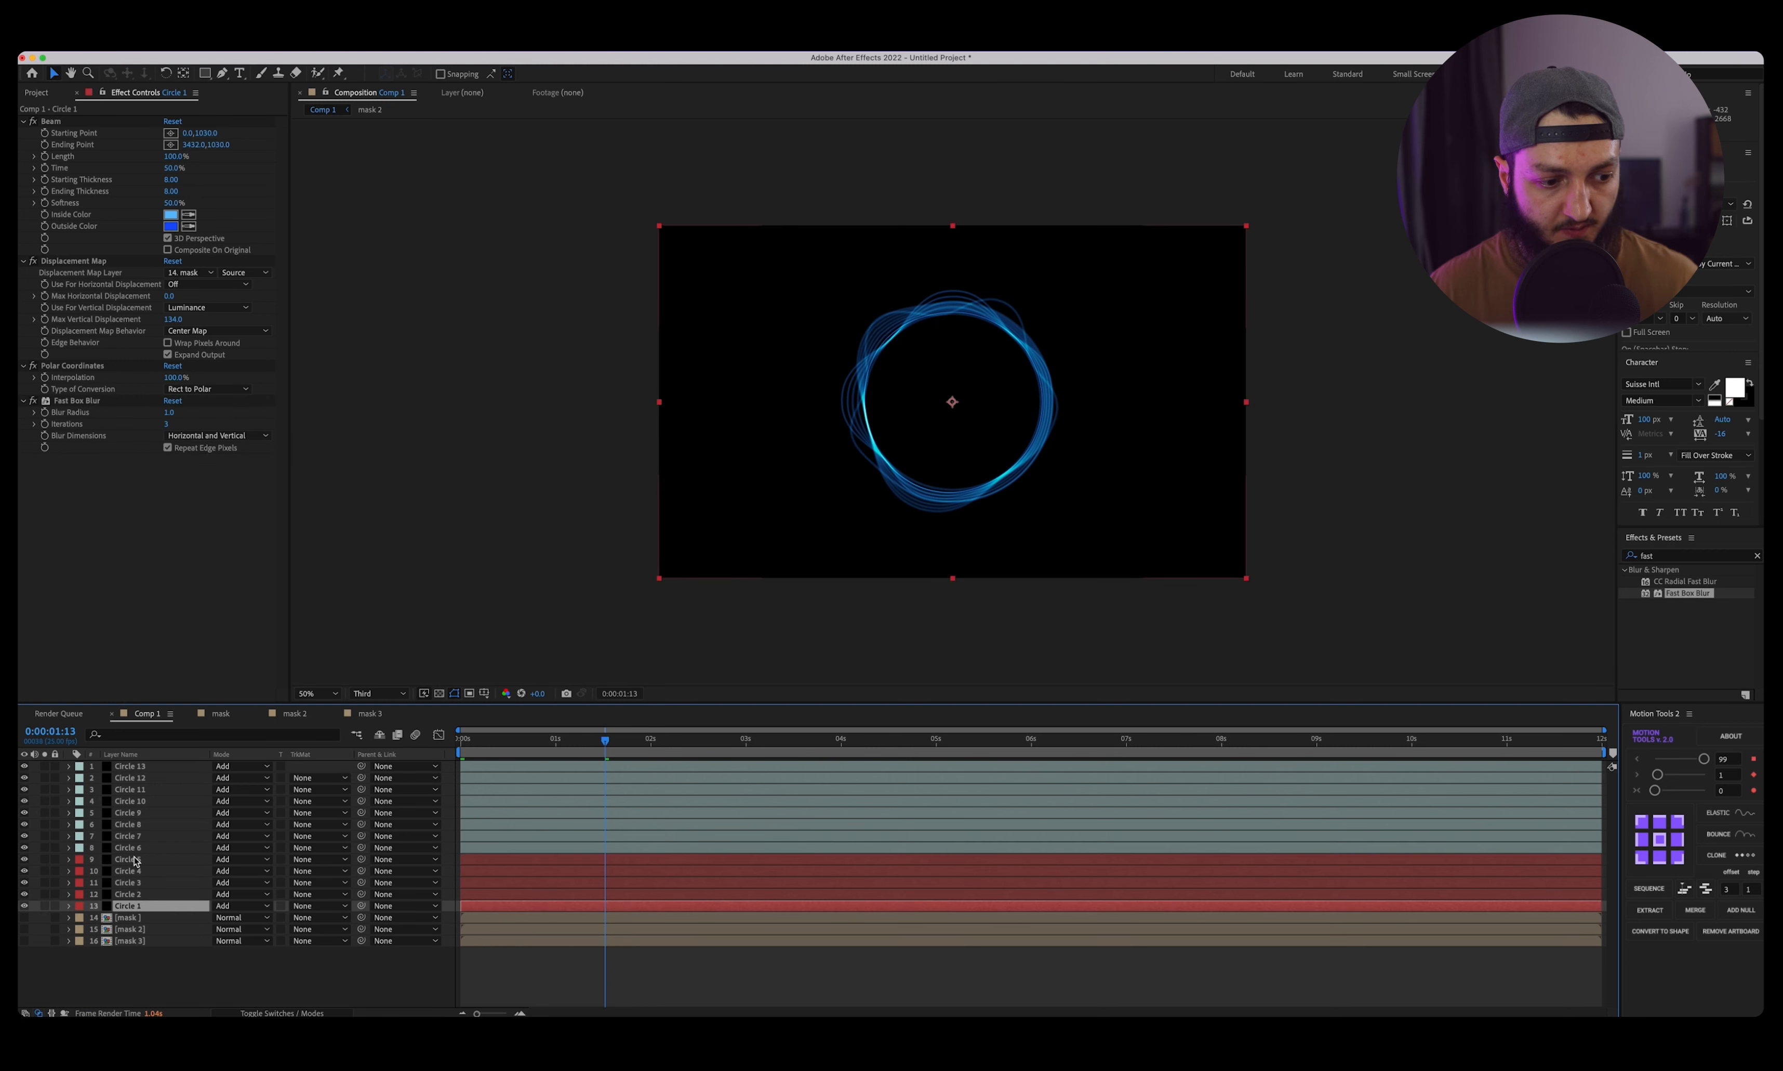
click(151, 765)
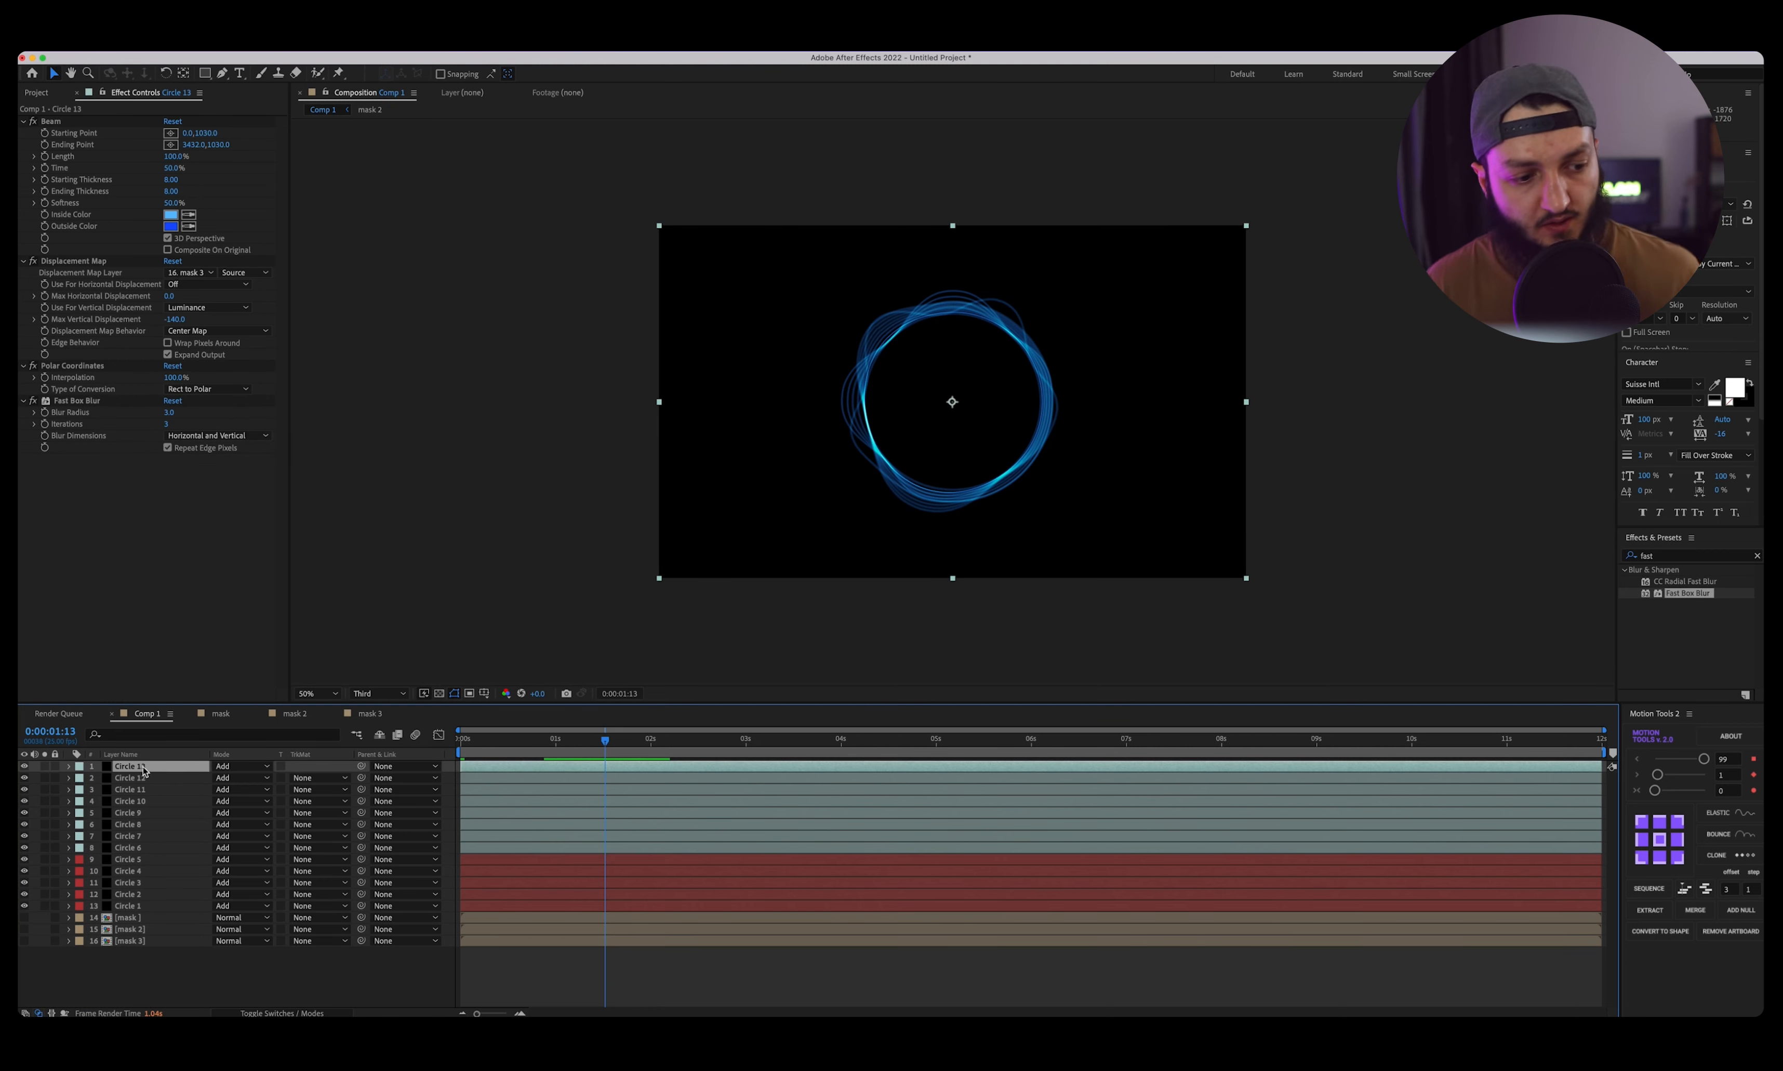
key(super+d)
click(78, 766)
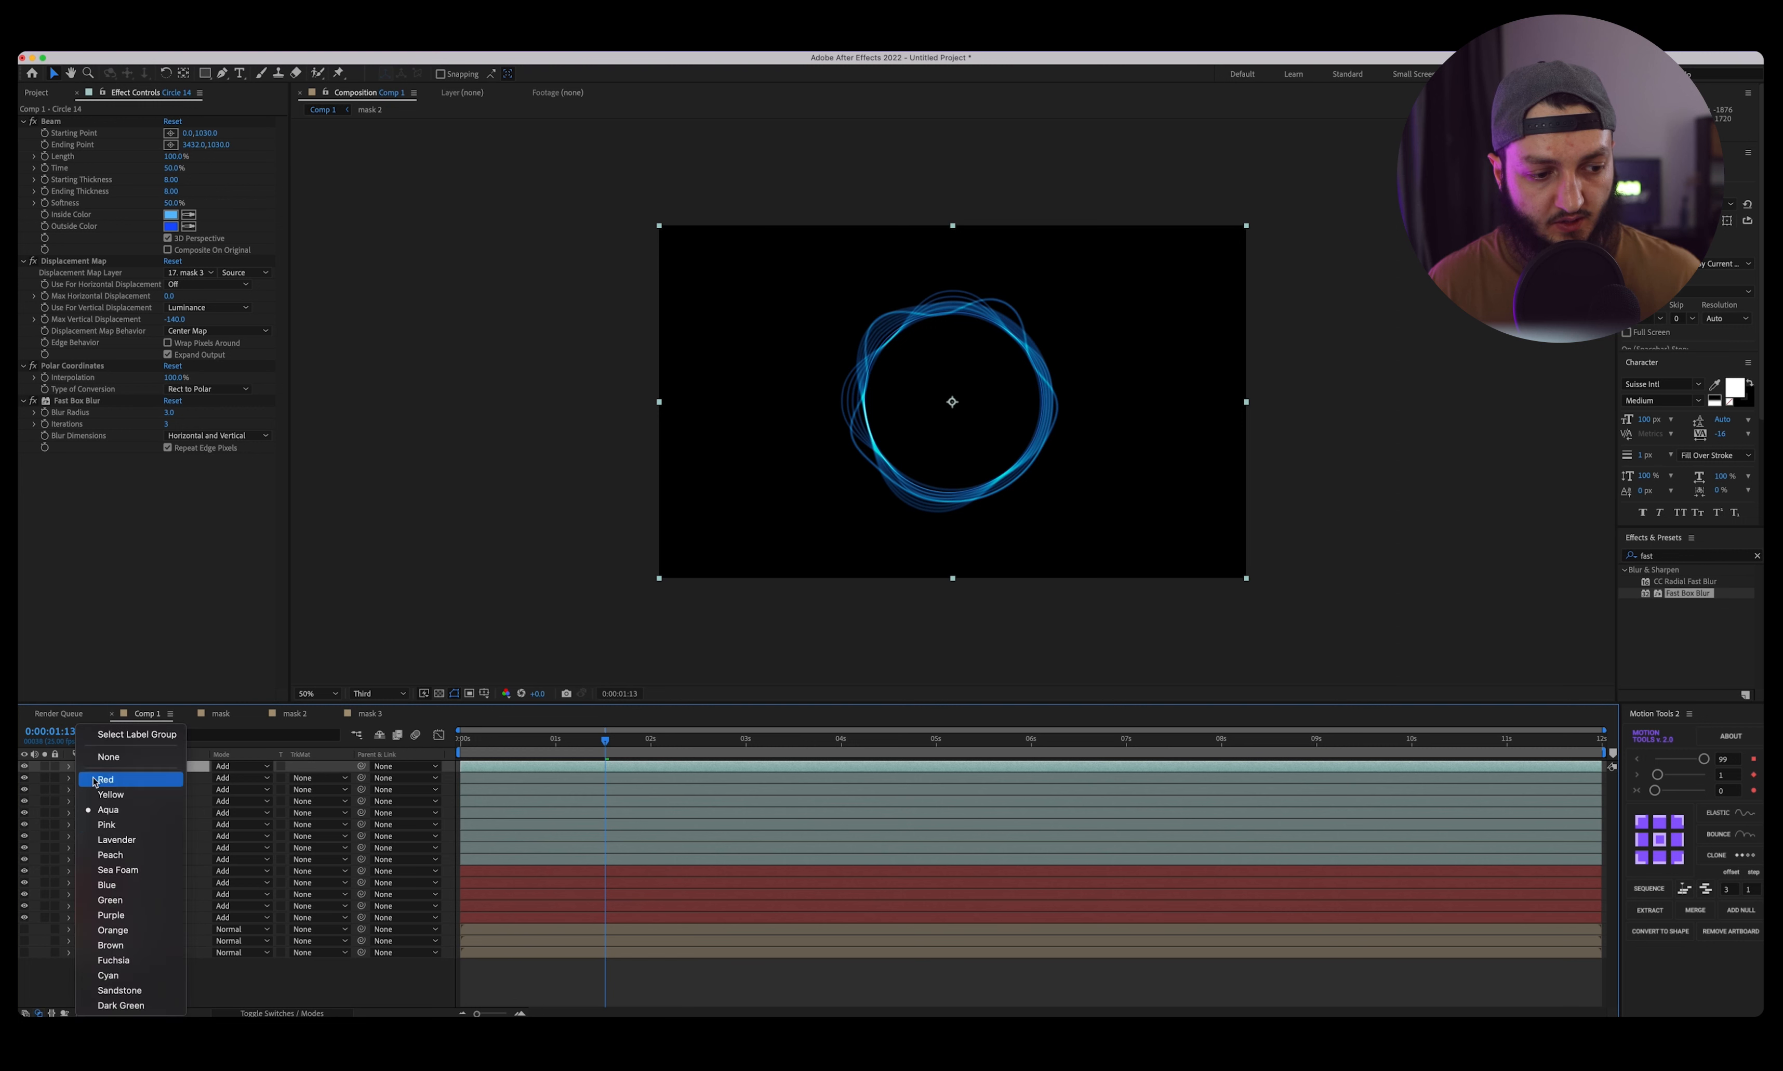
click(127, 869)
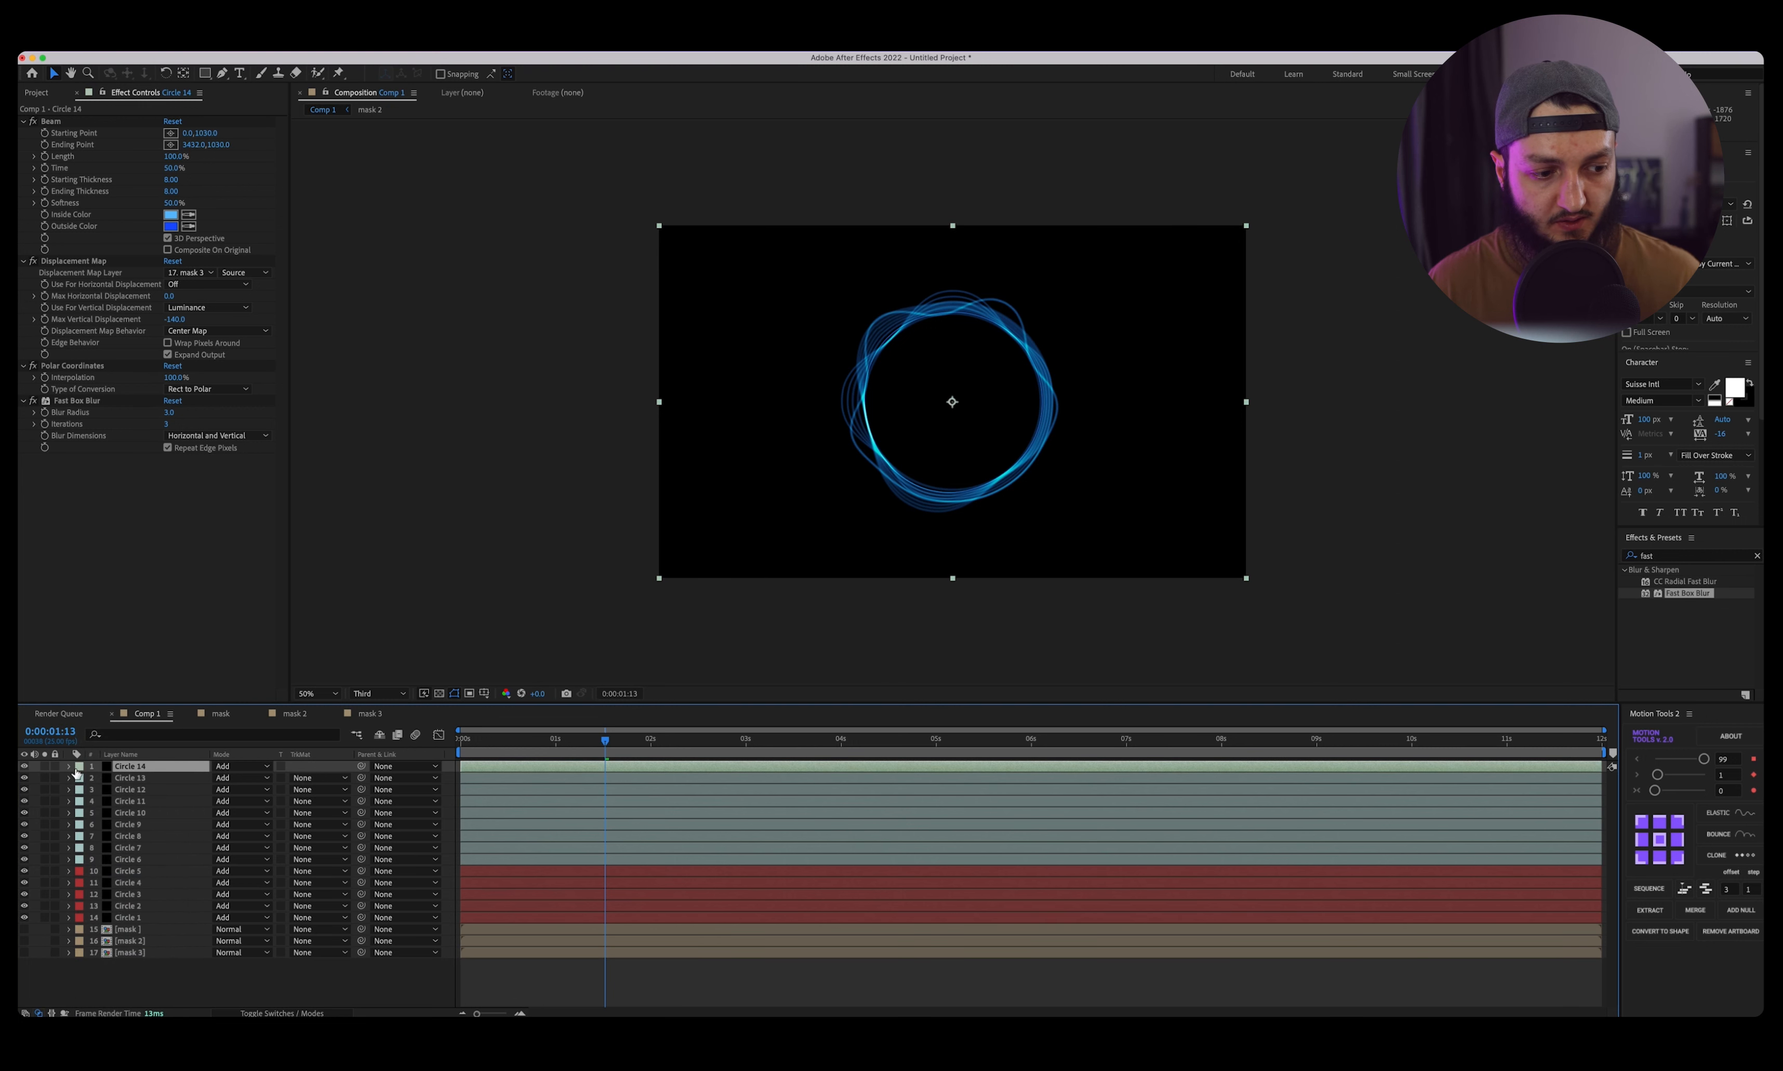
click(79, 767)
click(120, 940)
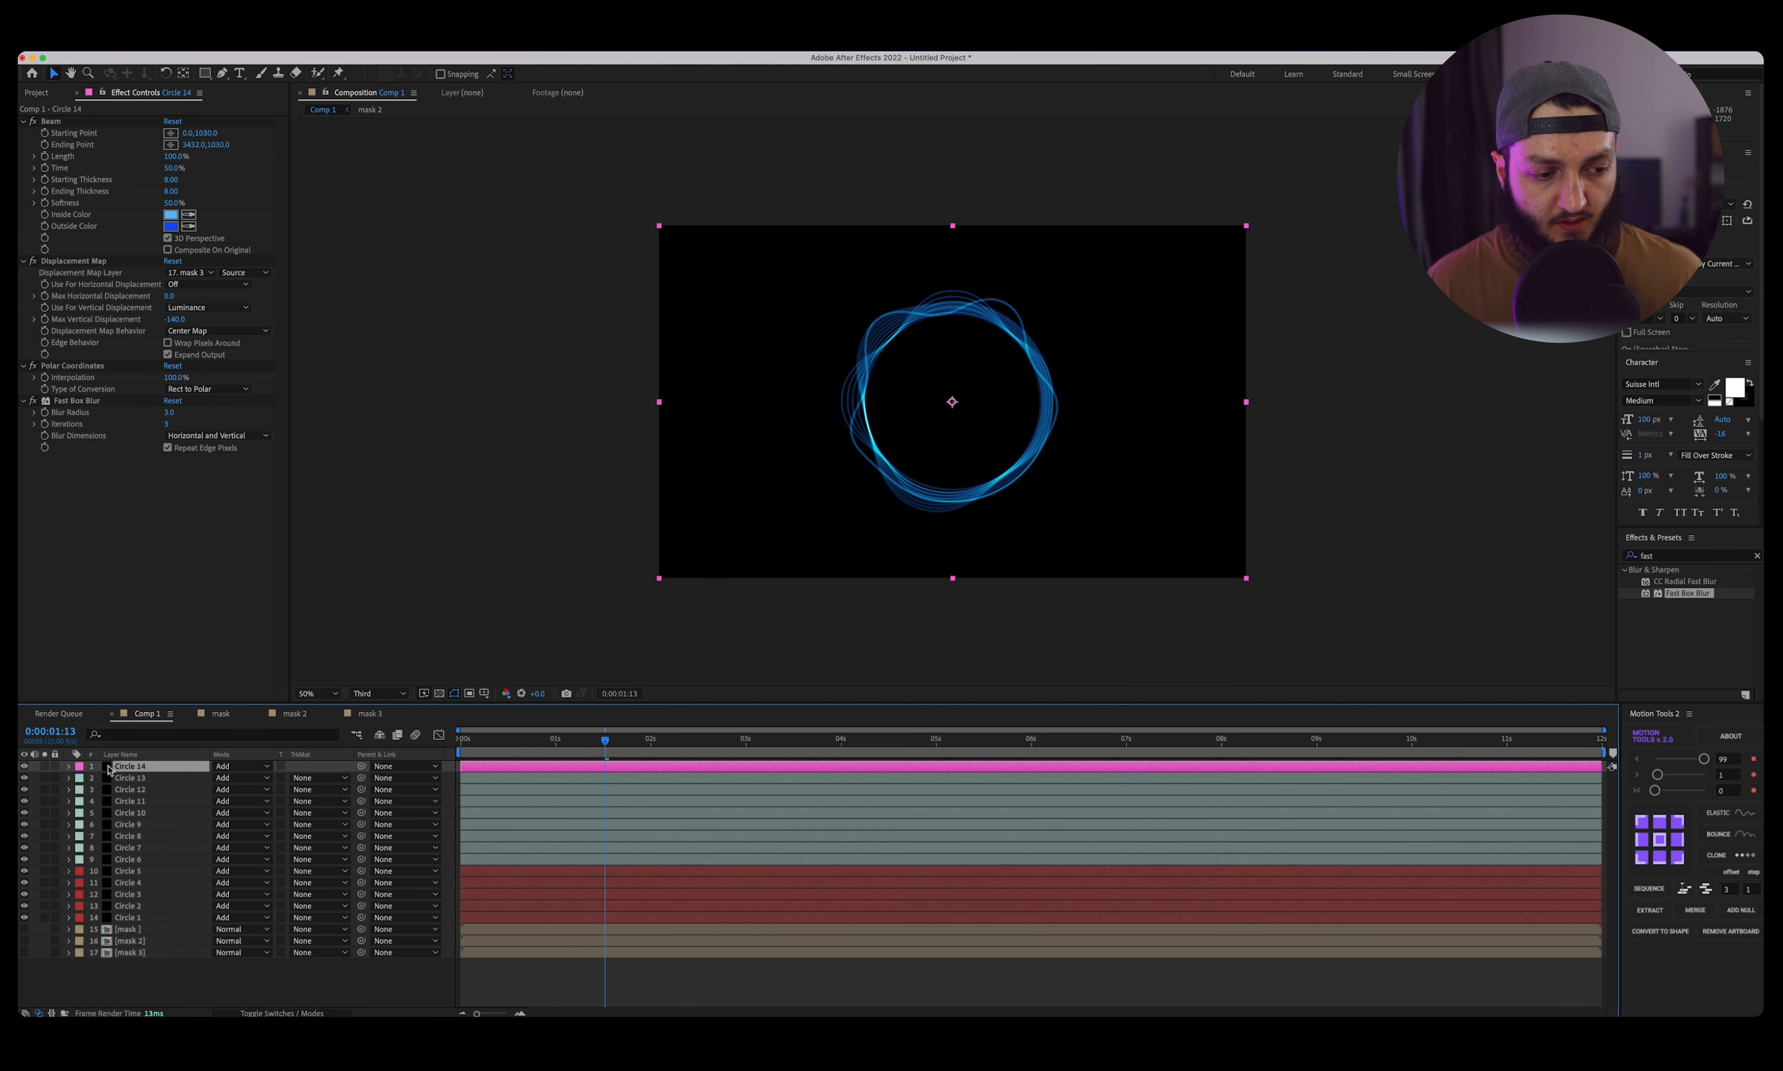
Set the Fast Box Blur radius of the Circle 14 layer to 10.
click(170, 412)
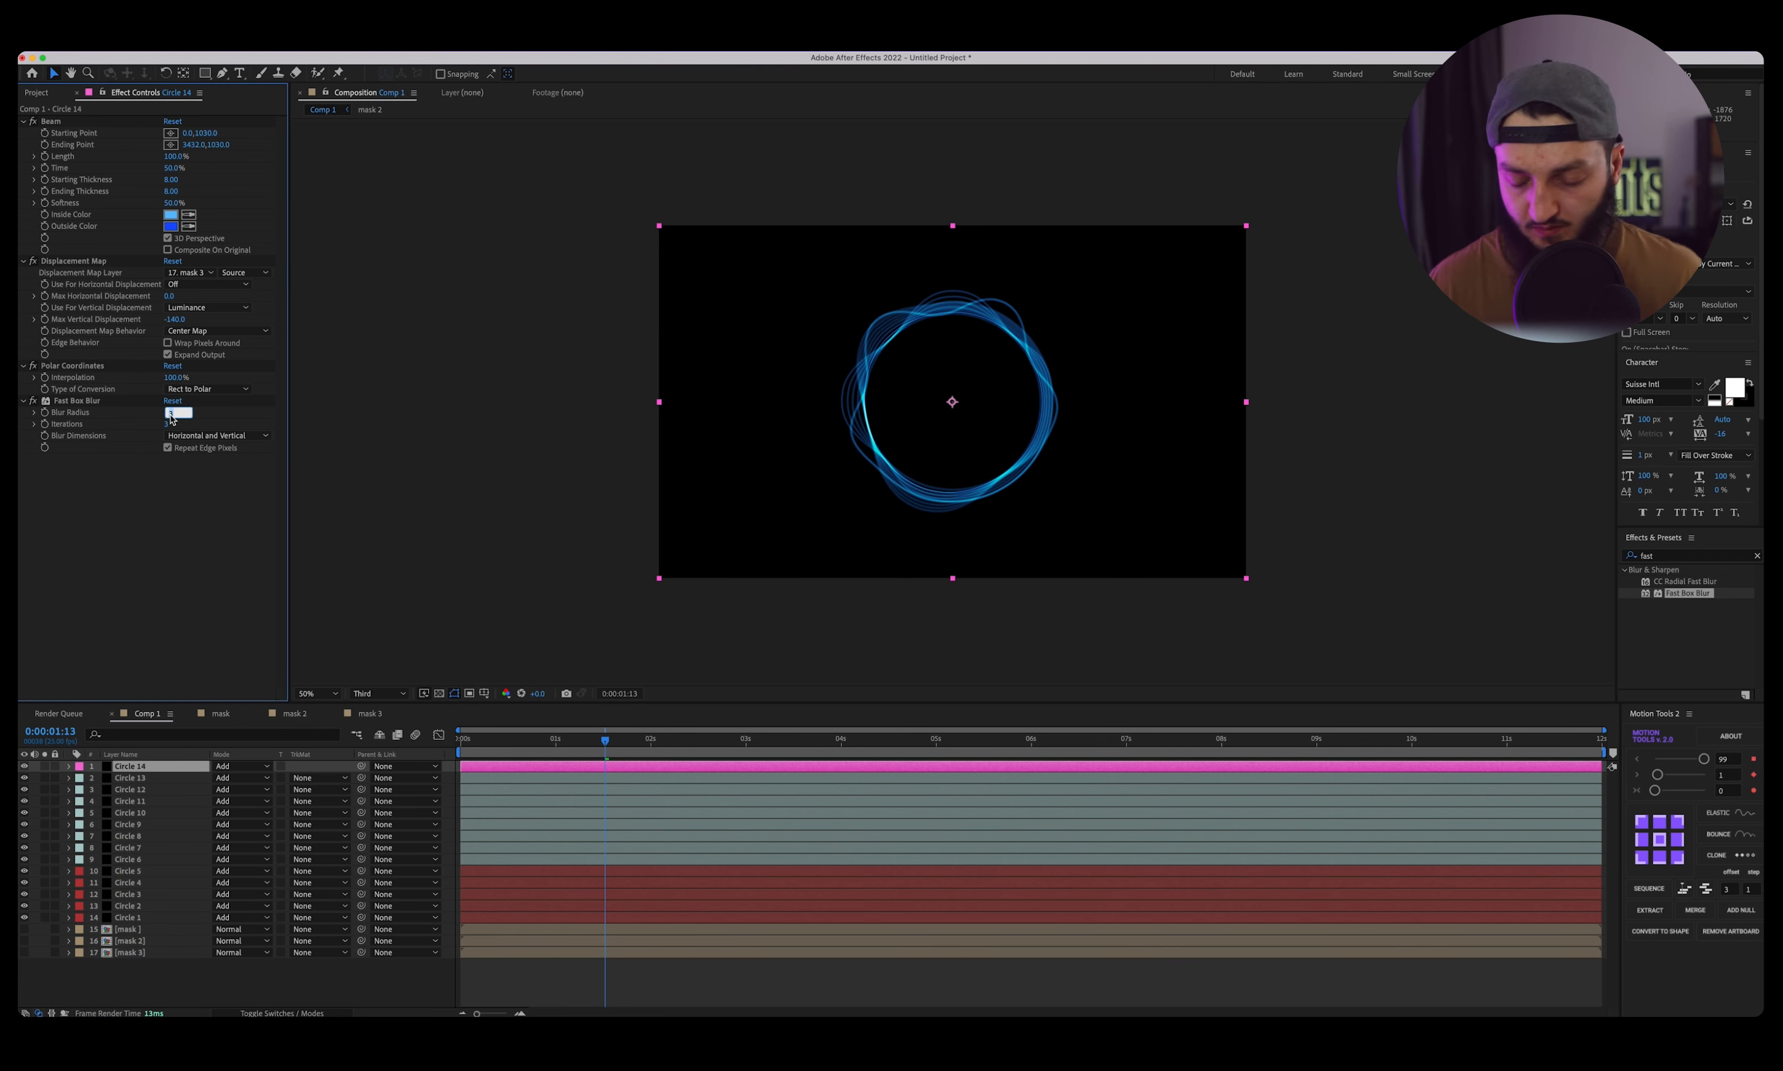
text(10)
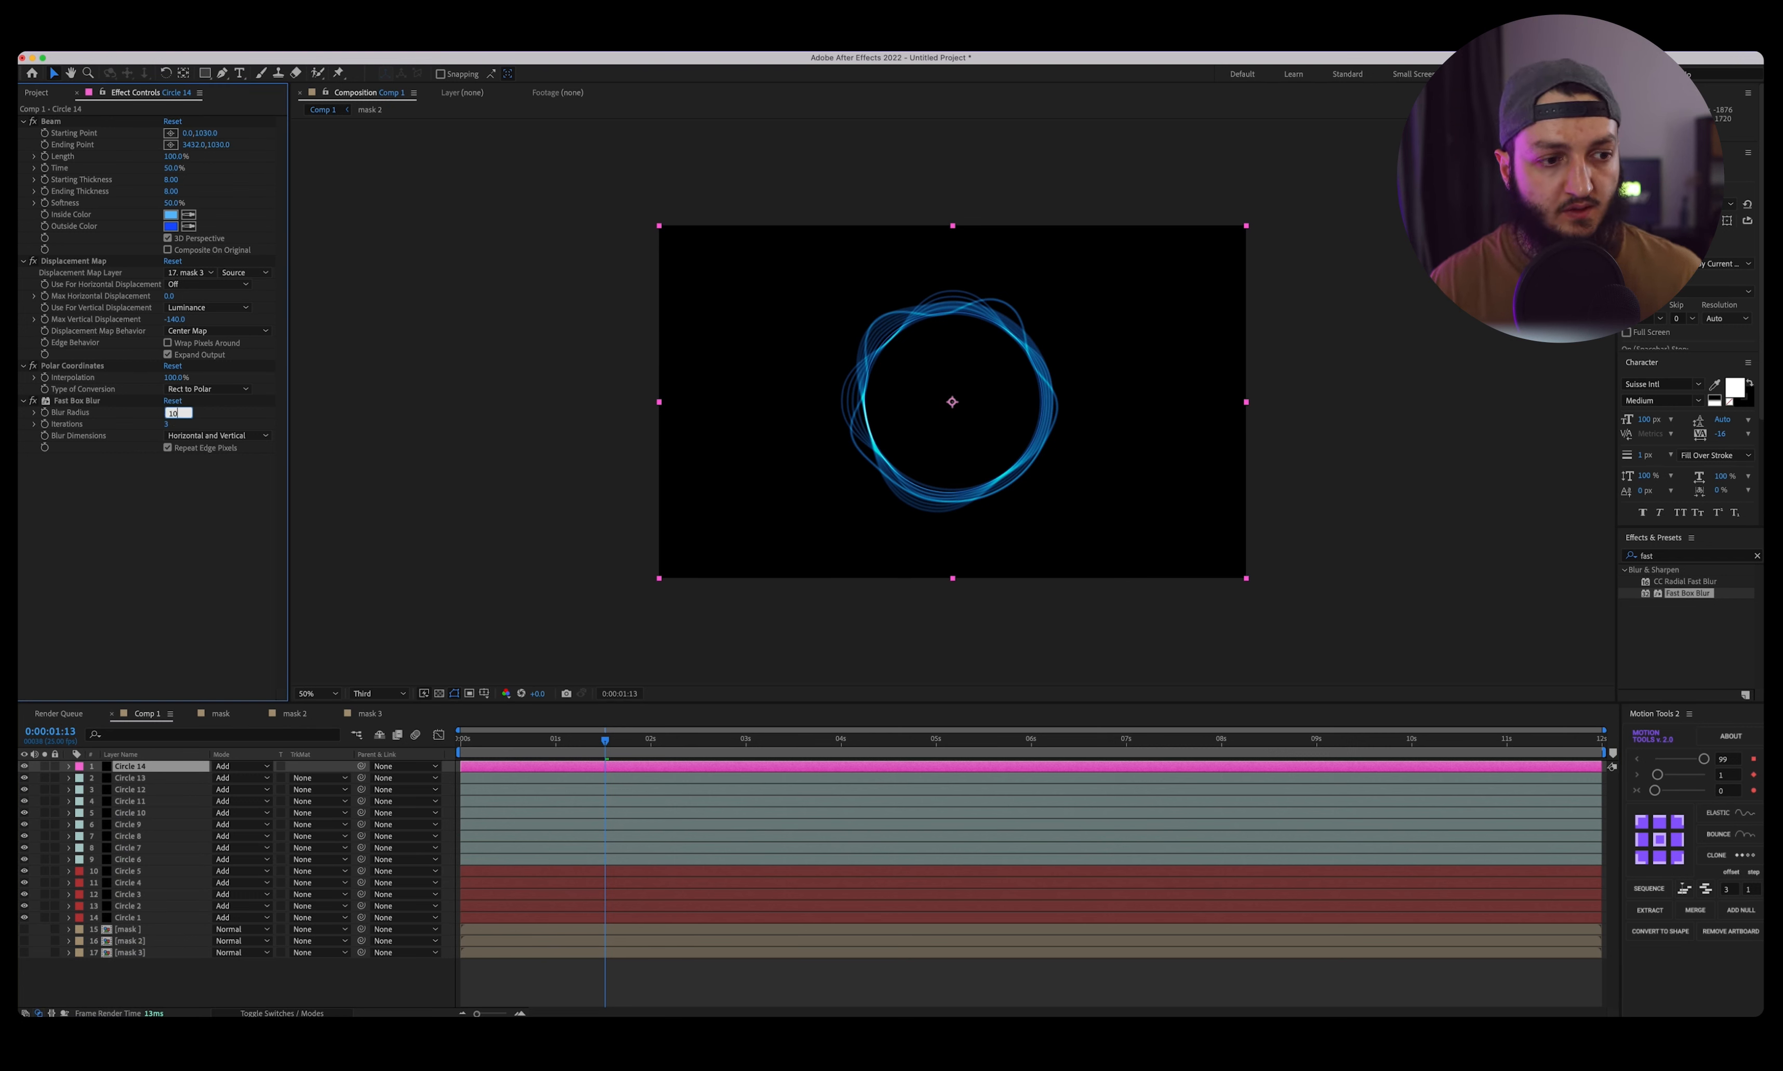
key(Return)
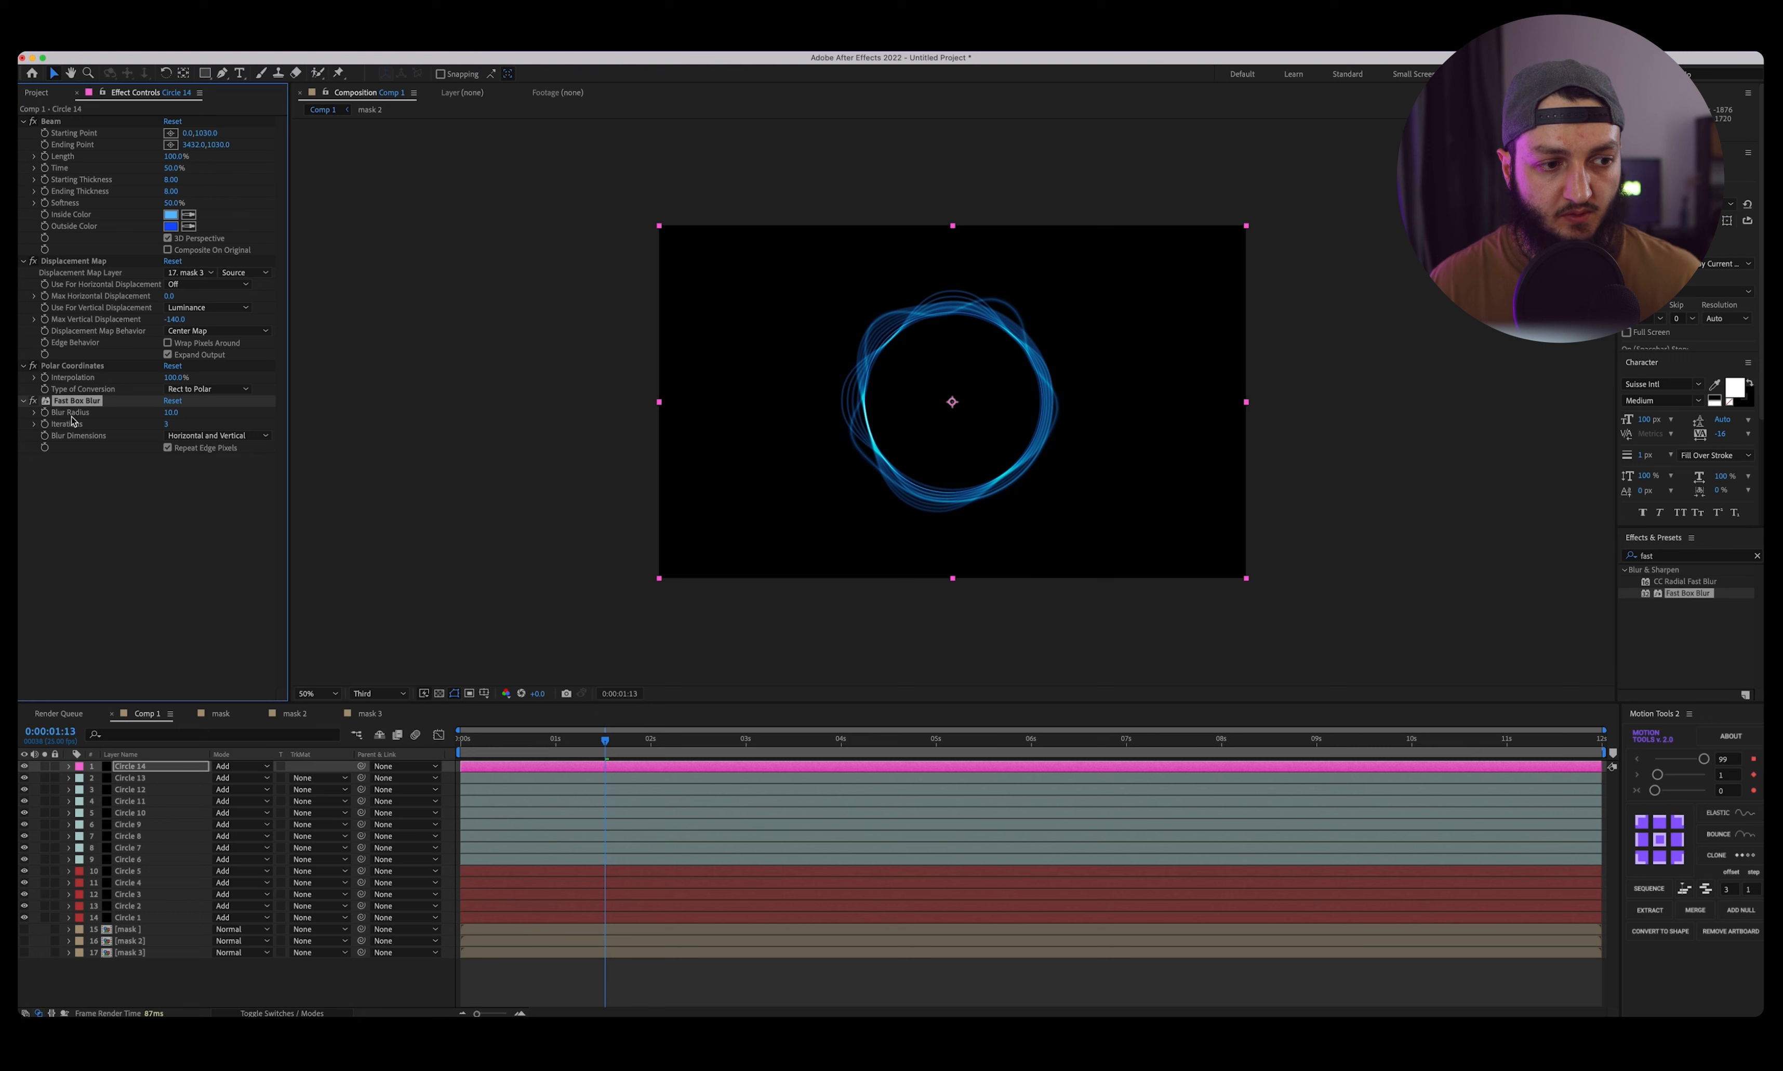
click(149, 769)
click(78, 403)
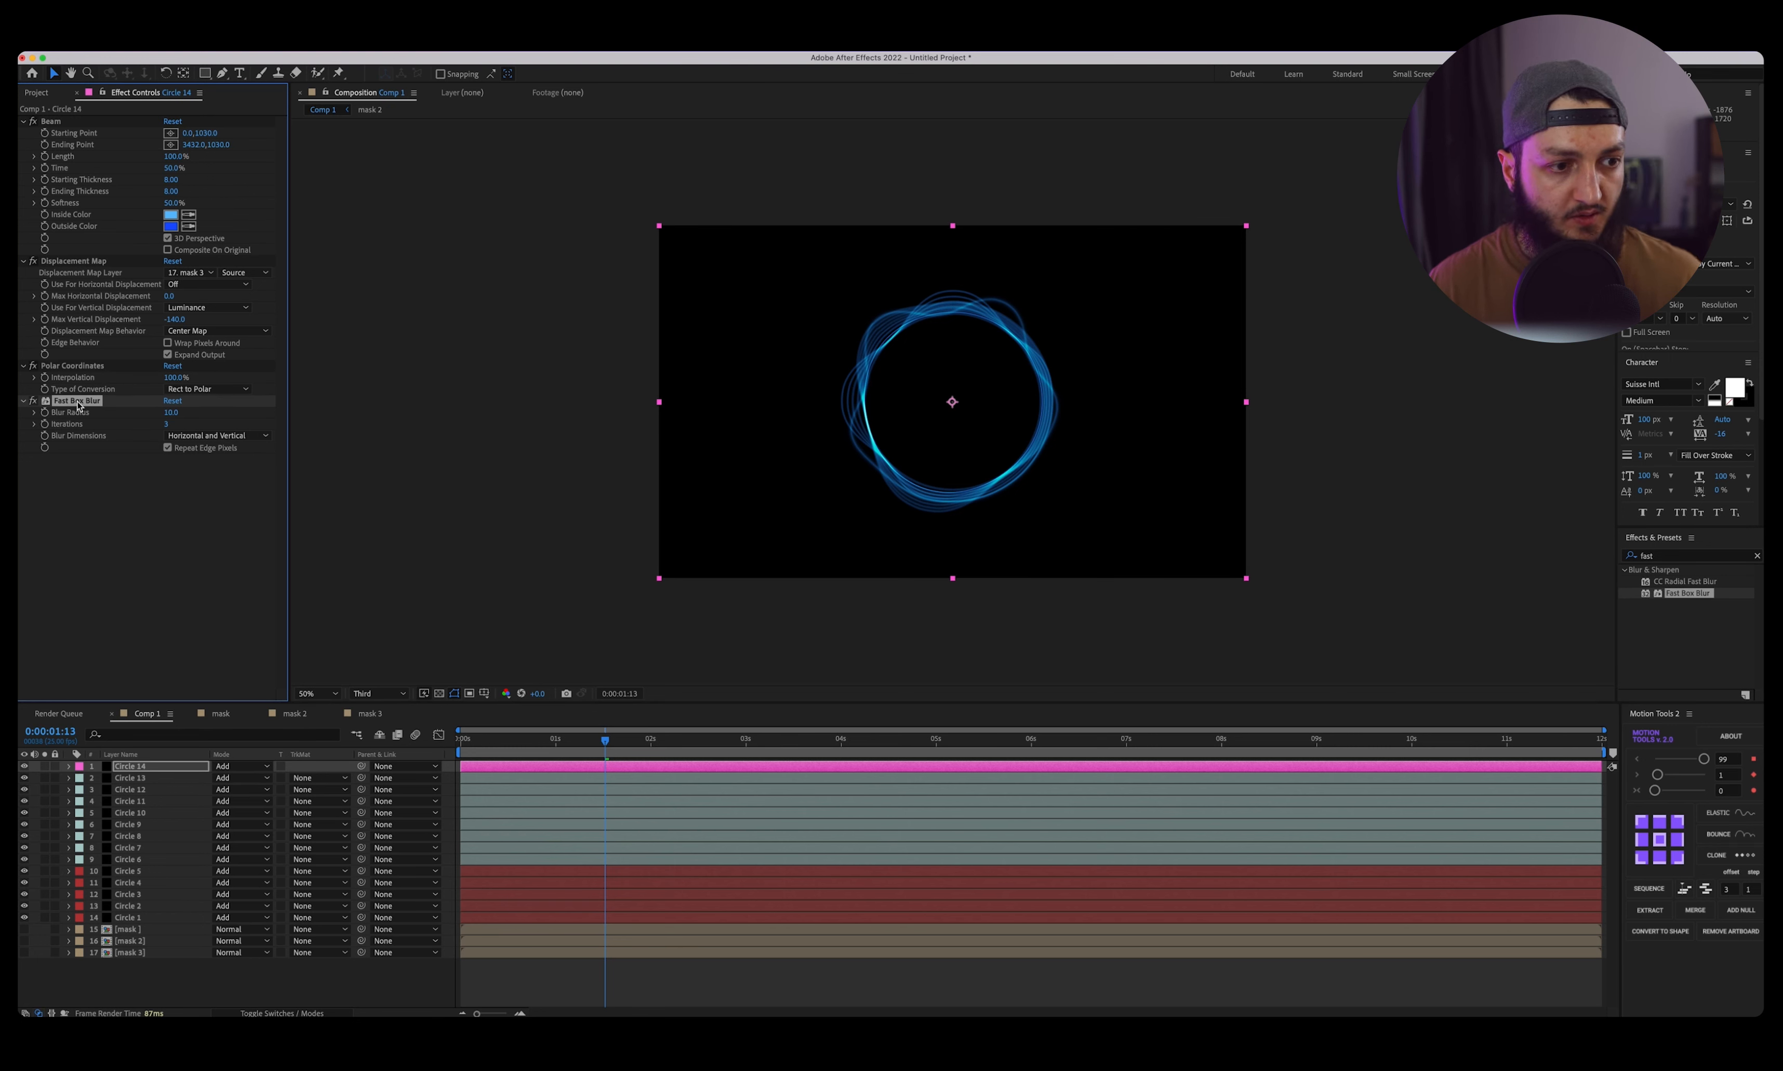
click(84, 263)
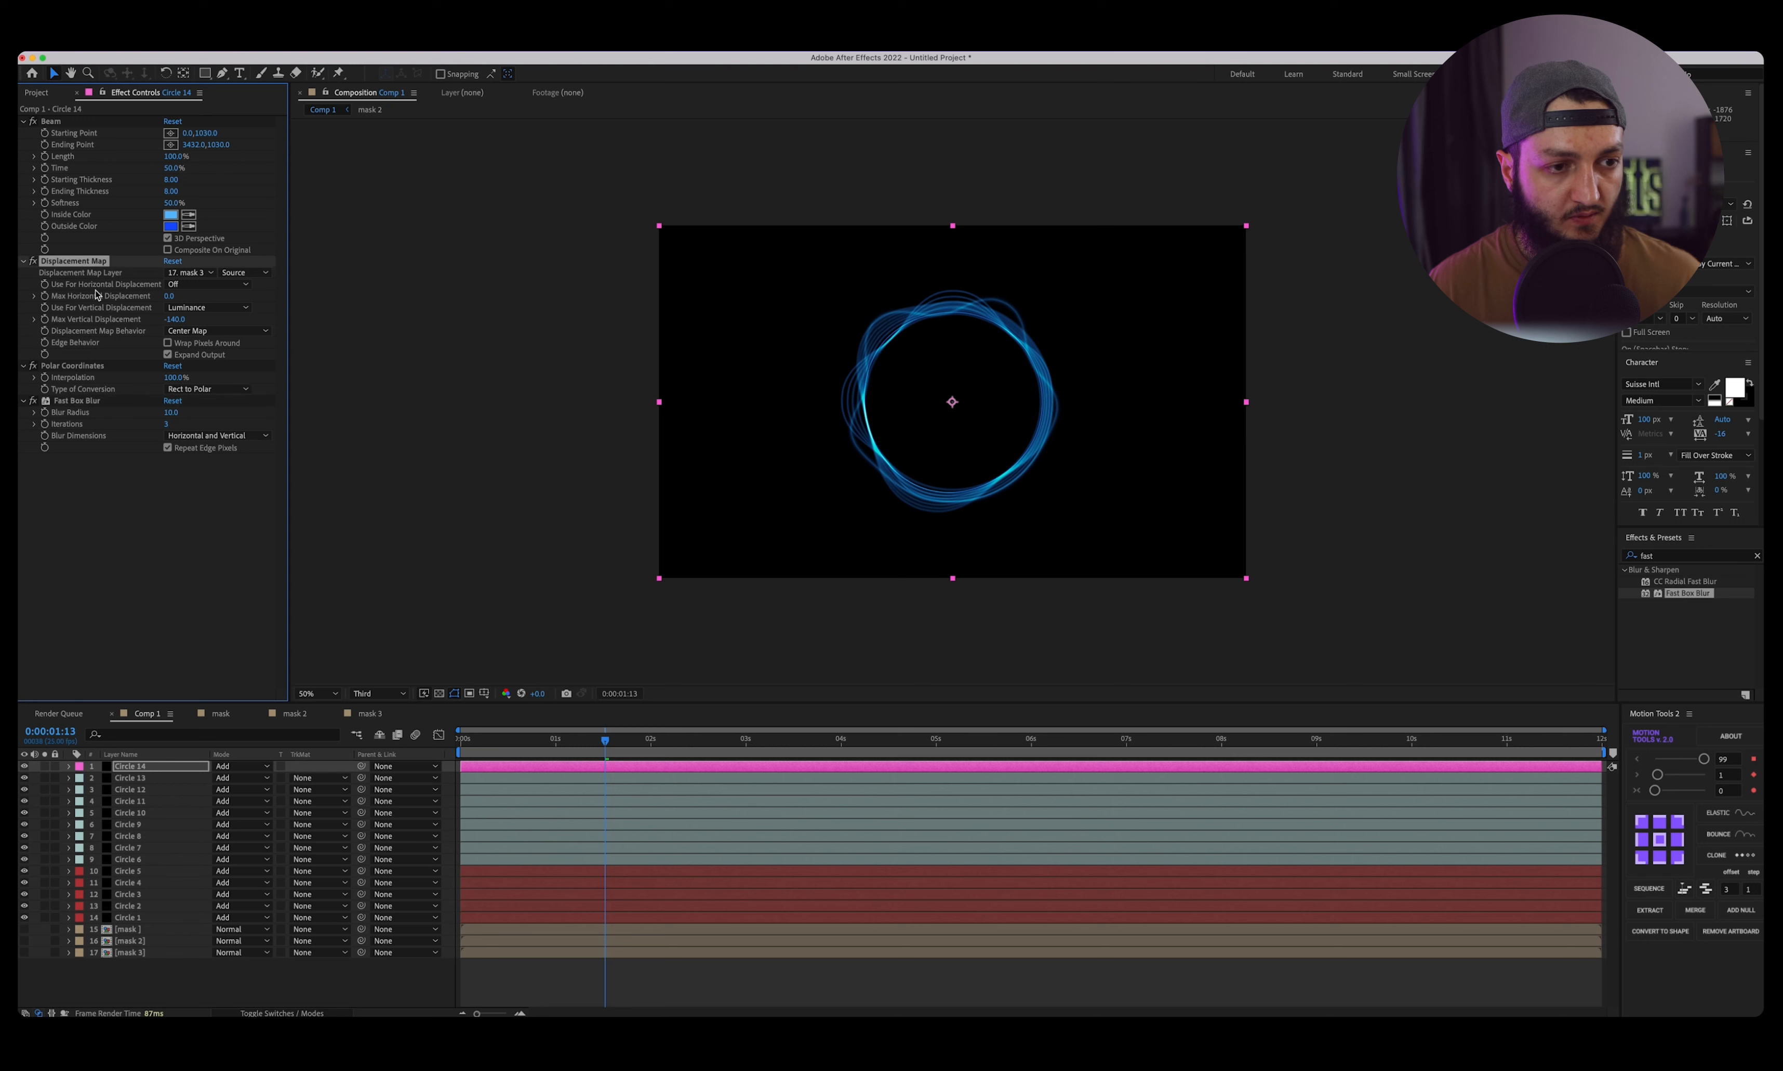
drag(168, 324, 149, 324)
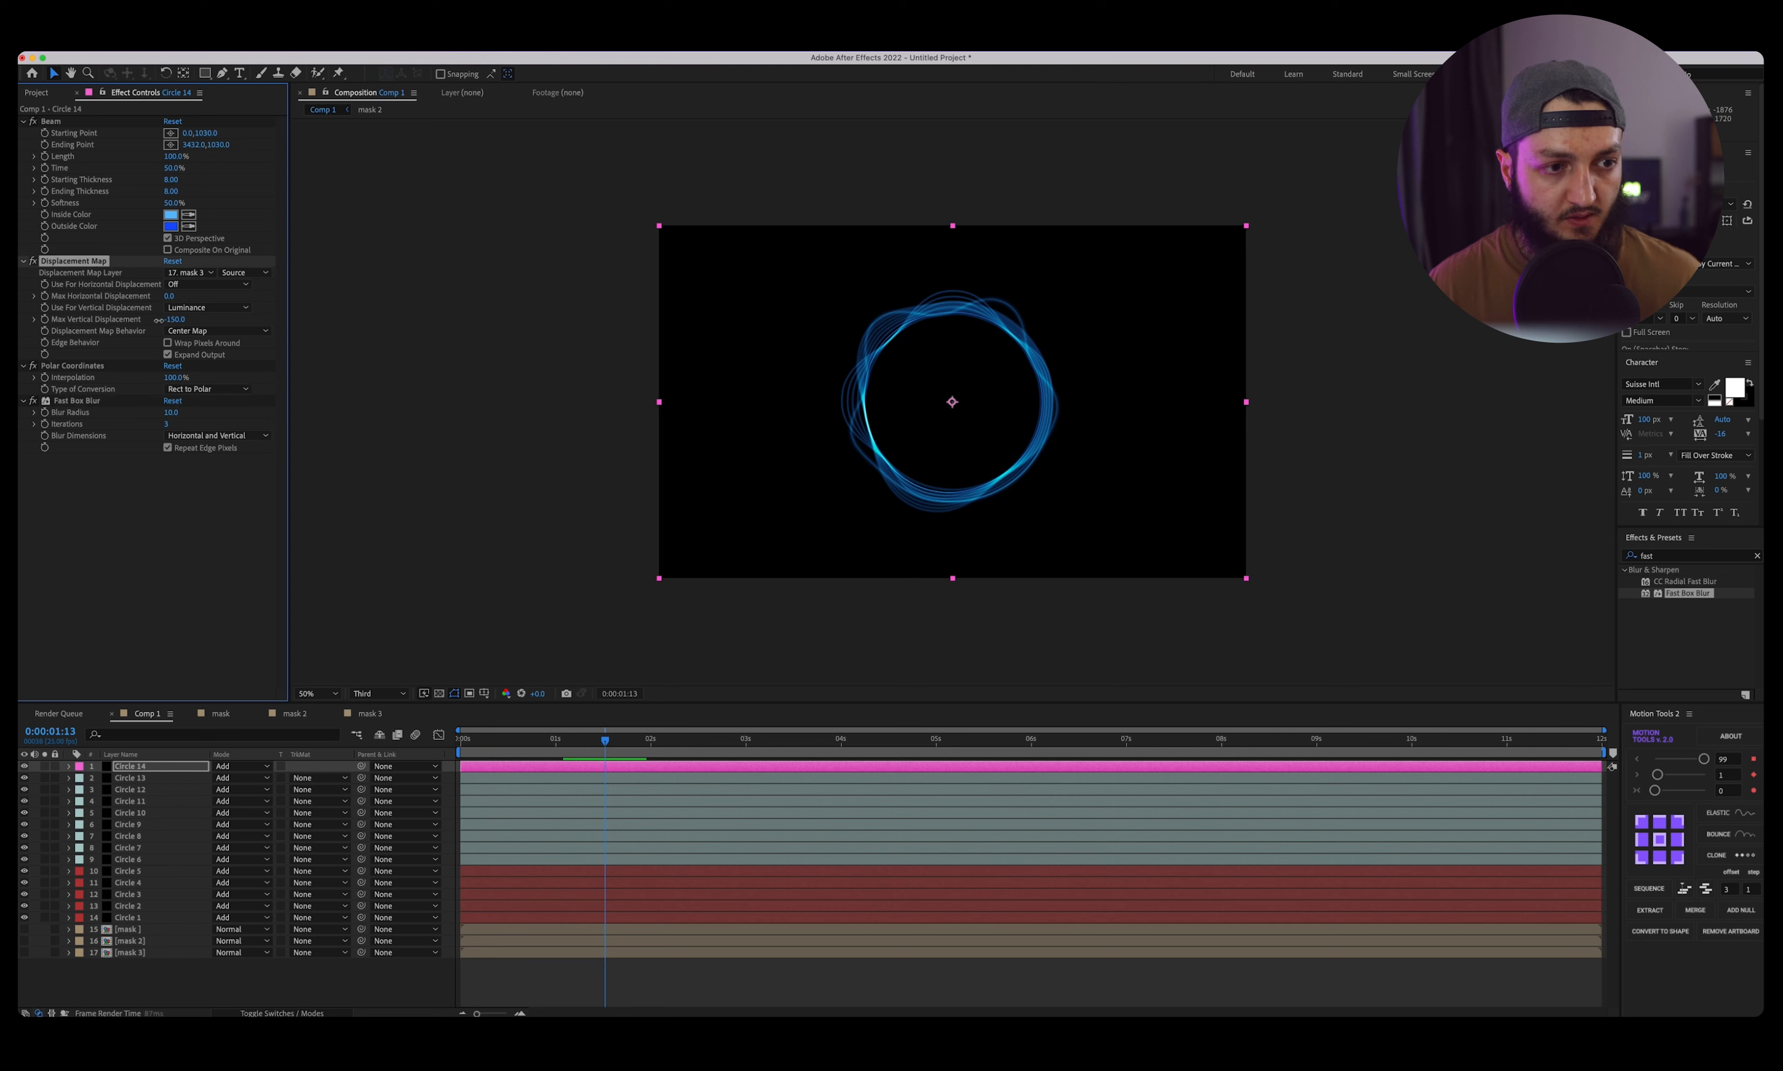
click(144, 768)
key(super+z)
Duplicate Circle 14, adjust the copy's Max Vertical Displacement, and duplicate that copy four more times.
key(super+d)
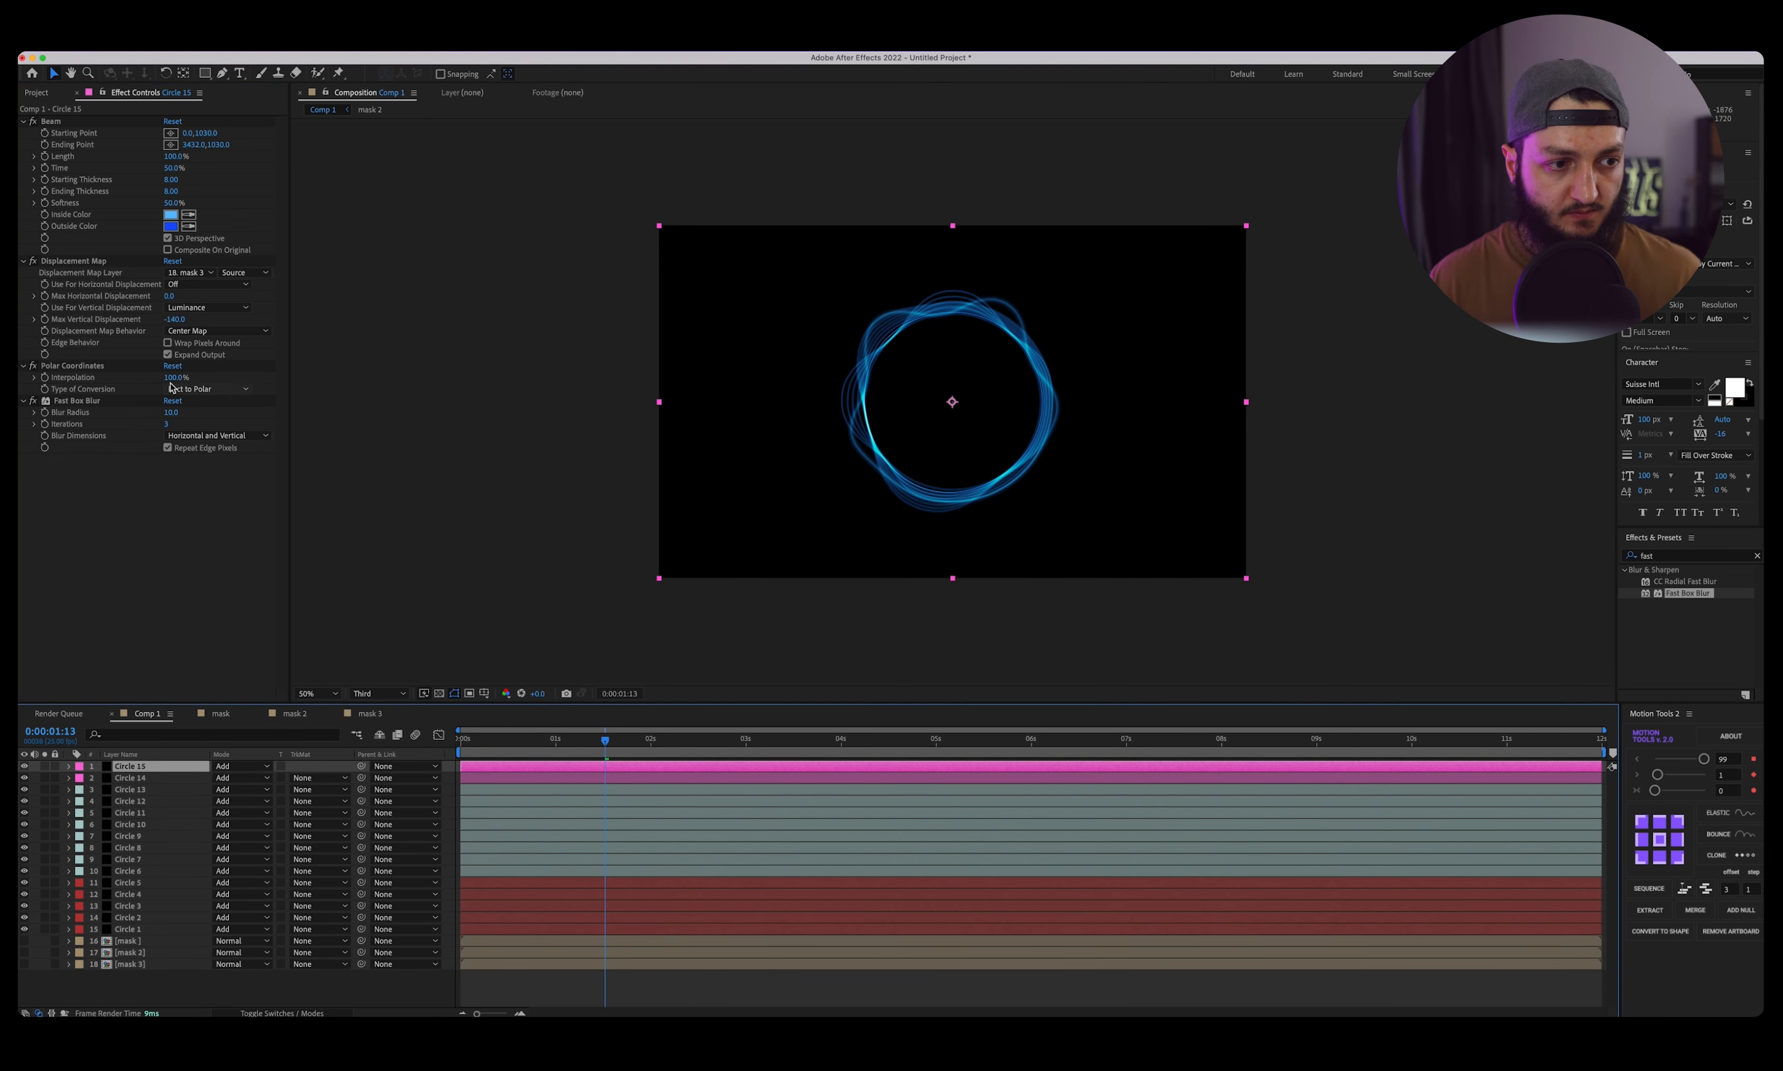
click(171, 323)
mouse_move(171, 323)
mouse_down()
mouse_move(139, 327)
mouse_move(174, 322)
mouse_up()
click(150, 765)
key(super+d)
key(super+d)
key(super+d)
key(super+d)
Vary the Max Vertical Displacement of the fuchsia copies, with Circle 18 at about -268 and Circle 19 at about -305.
click(145, 777)
key(super+z)
click(154, 791)
click(147, 778)
click(24, 778)
click(24, 778)
drag(175, 320, 178, 319)
click(149, 765)
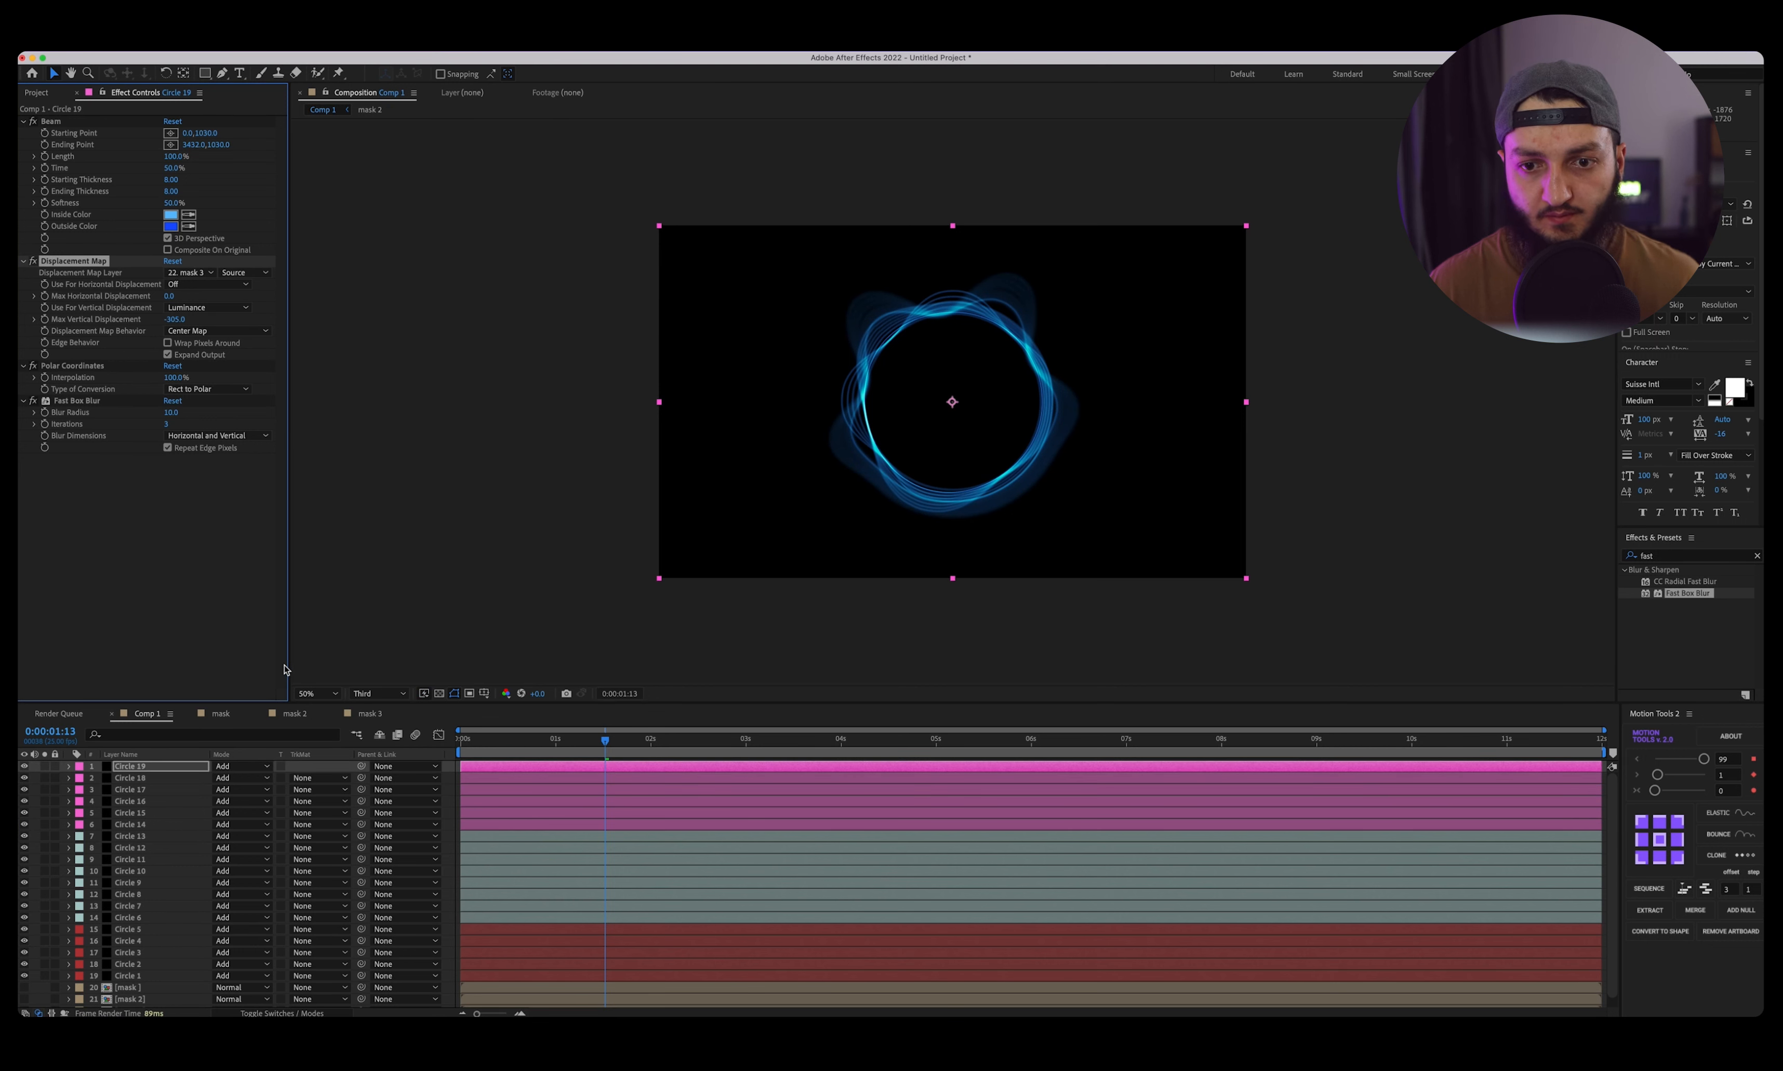
Set the Fast Box Blur radius to 20 on Circle 19 and to 15 on Circle 18 and Circle 17.
click(171, 412)
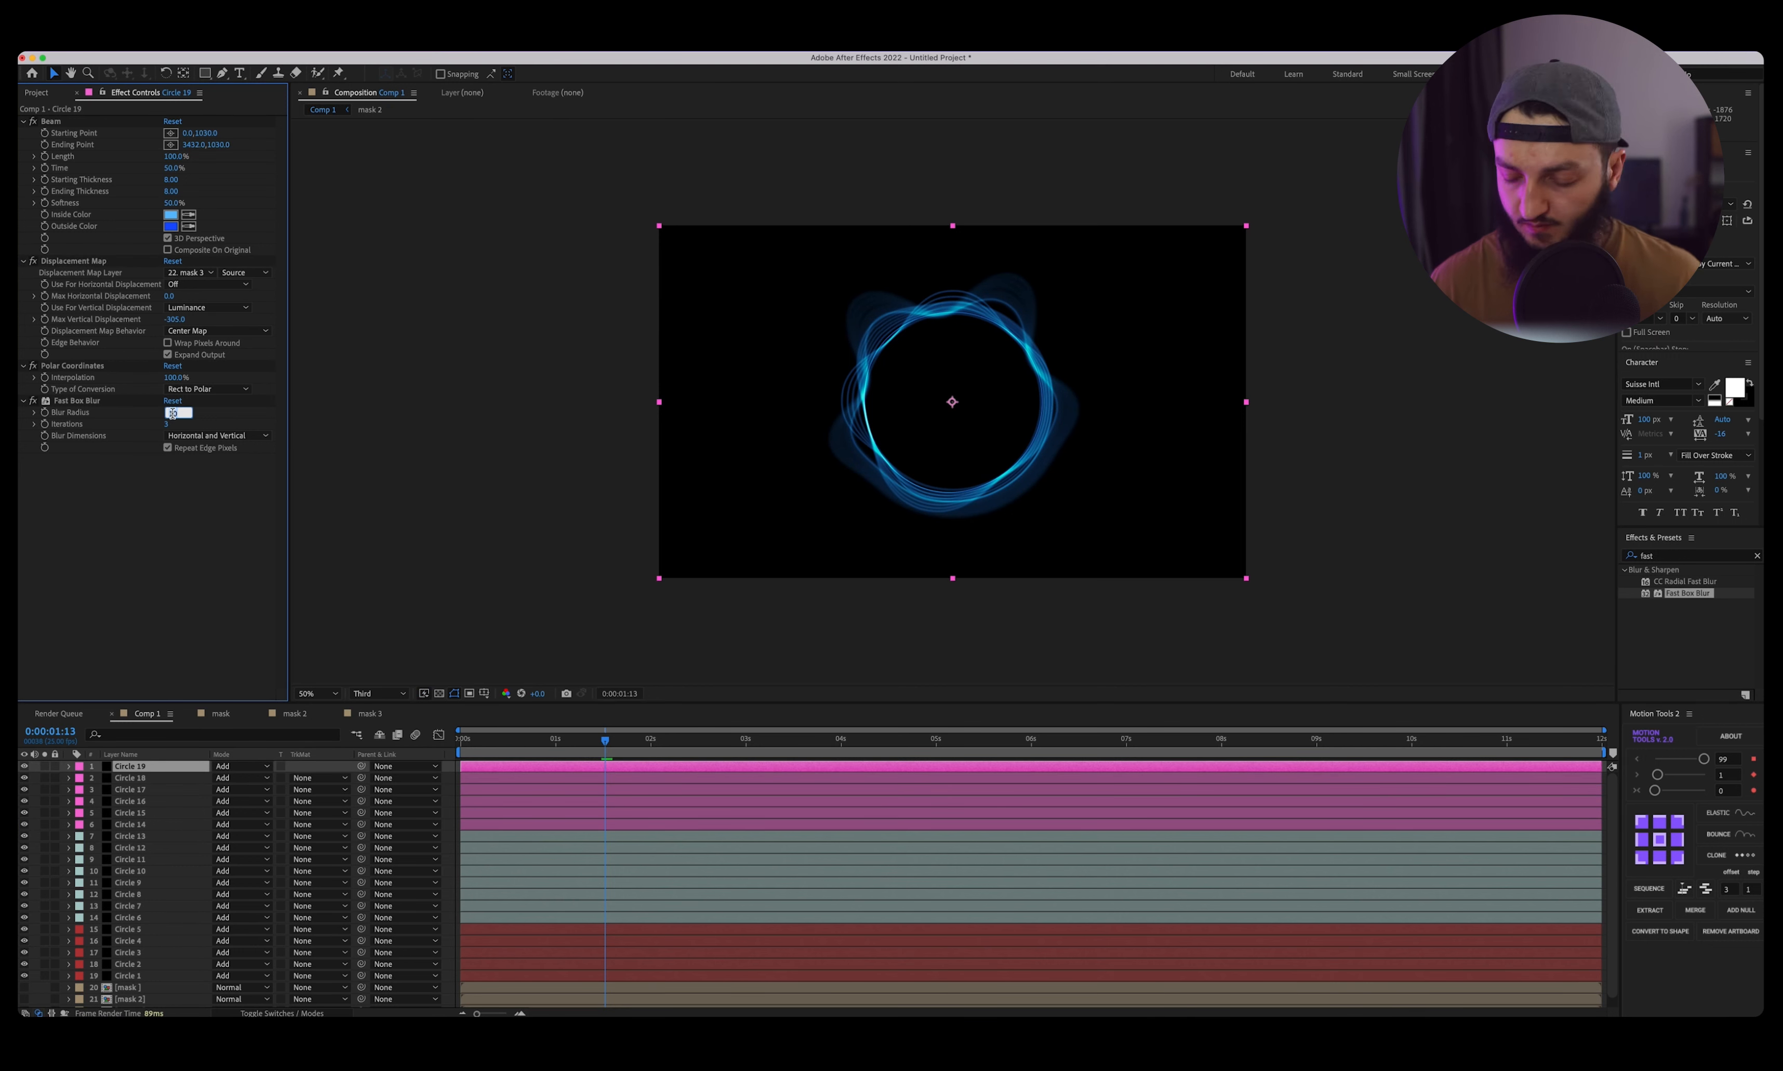
key(Return)
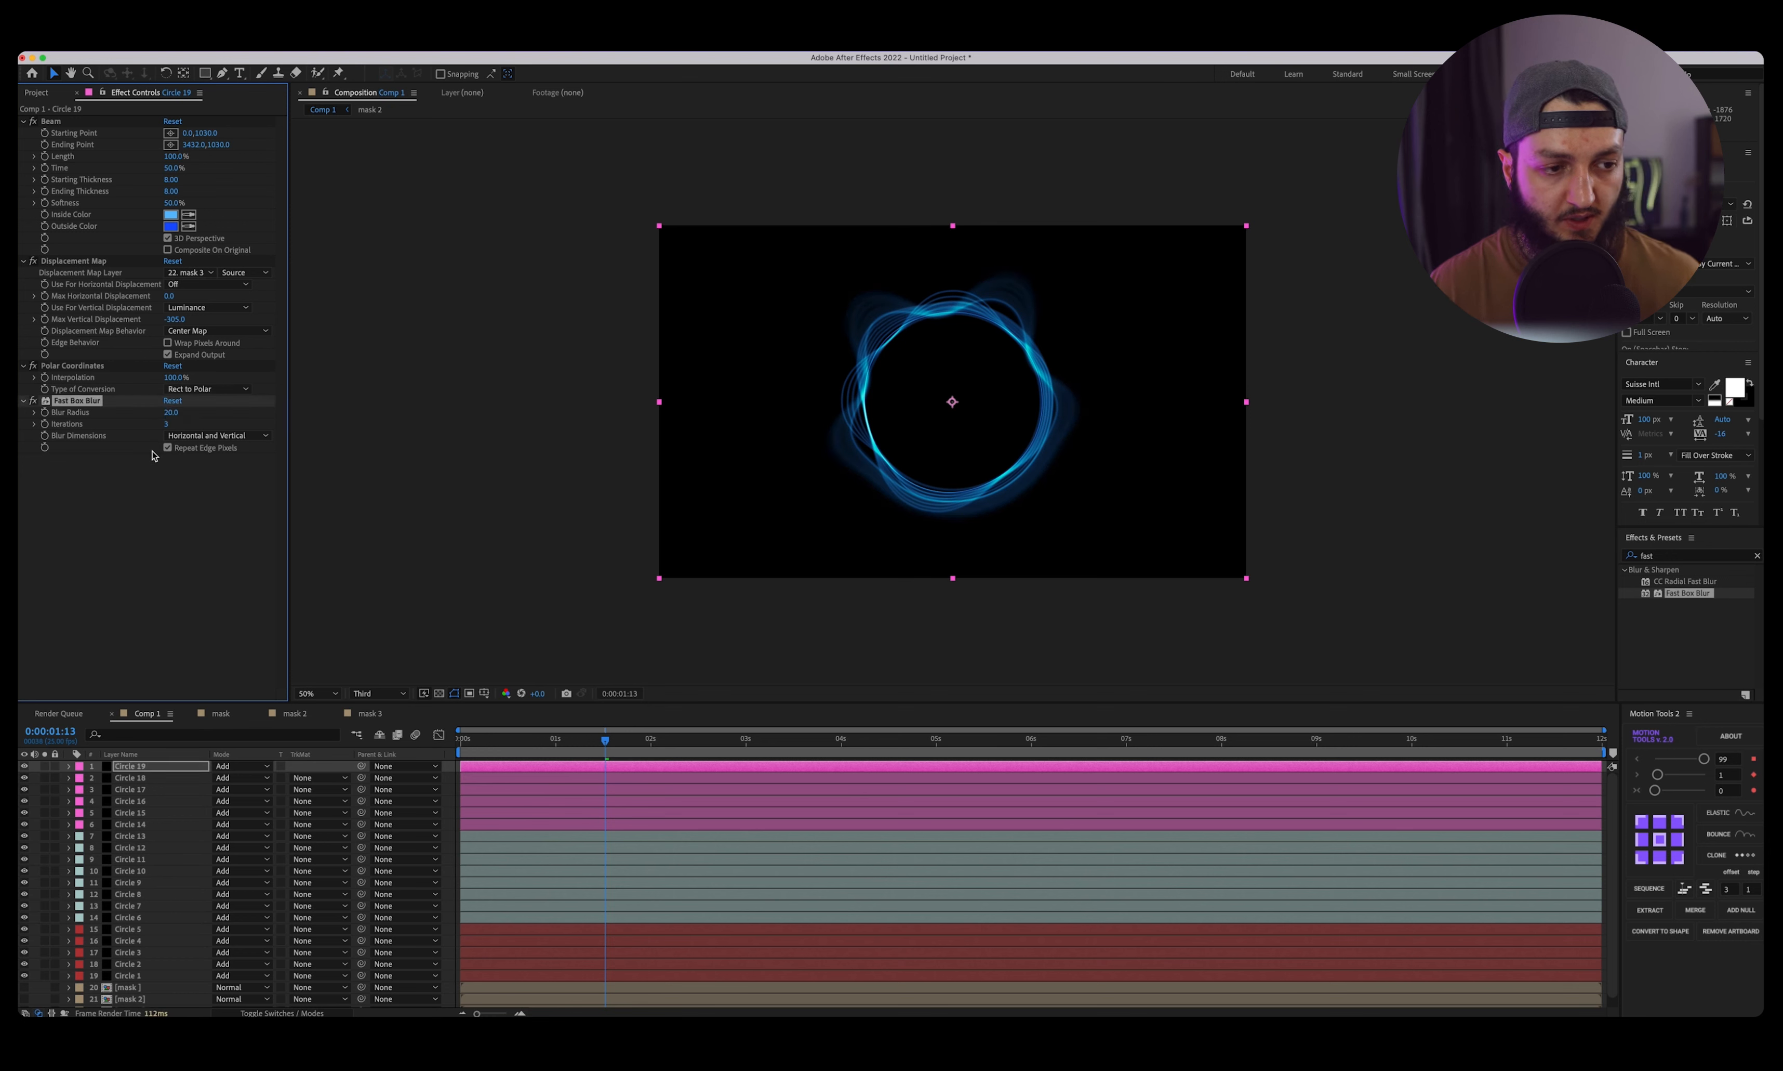
click(161, 779)
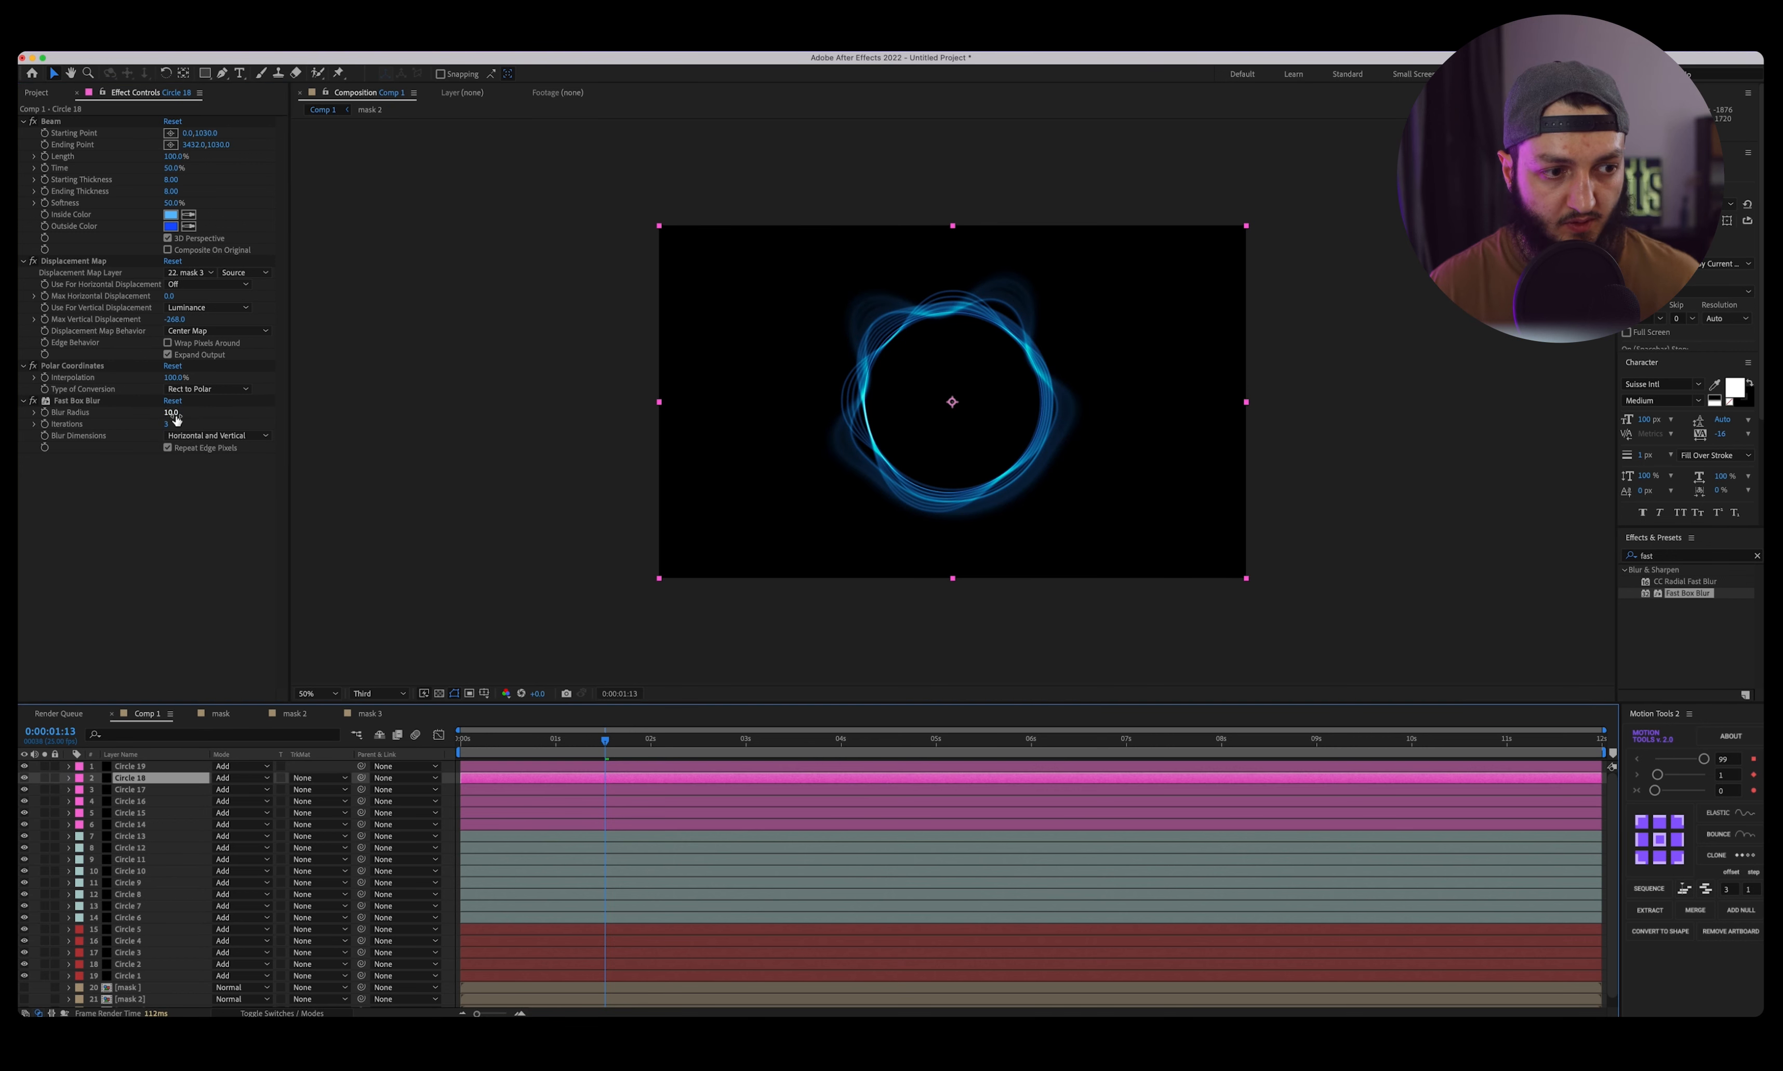
click(173, 414)
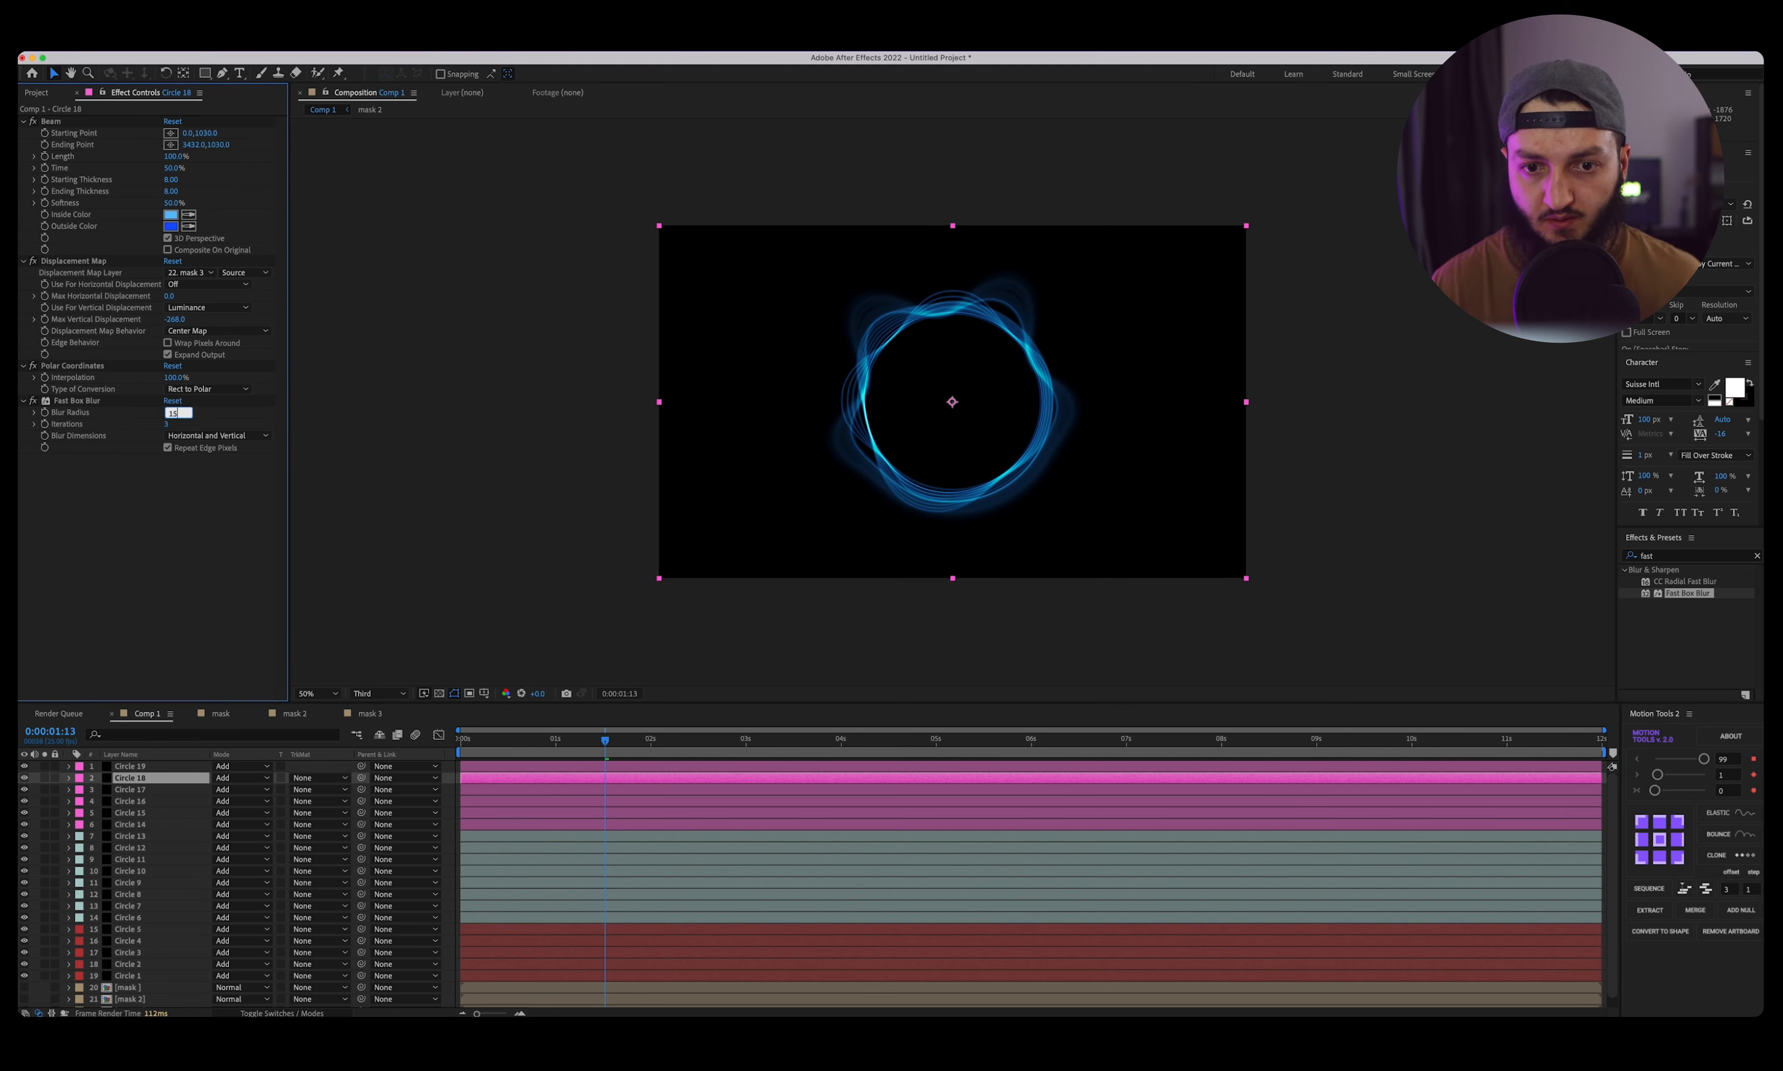
text(15)
key(Return)
click(155, 789)
click(173, 414)
text(15)
key(Return)
Set the Fast Box Blur radius to 11 on Circle 16 and Circle 15.
click(148, 801)
click(173, 414)
text(11)
key(Return)
click(159, 812)
click(172, 412)
text(11)
key(Return)
Duplicate the Circle 1 layer and set the copy's label colour to Orange.
click(134, 824)
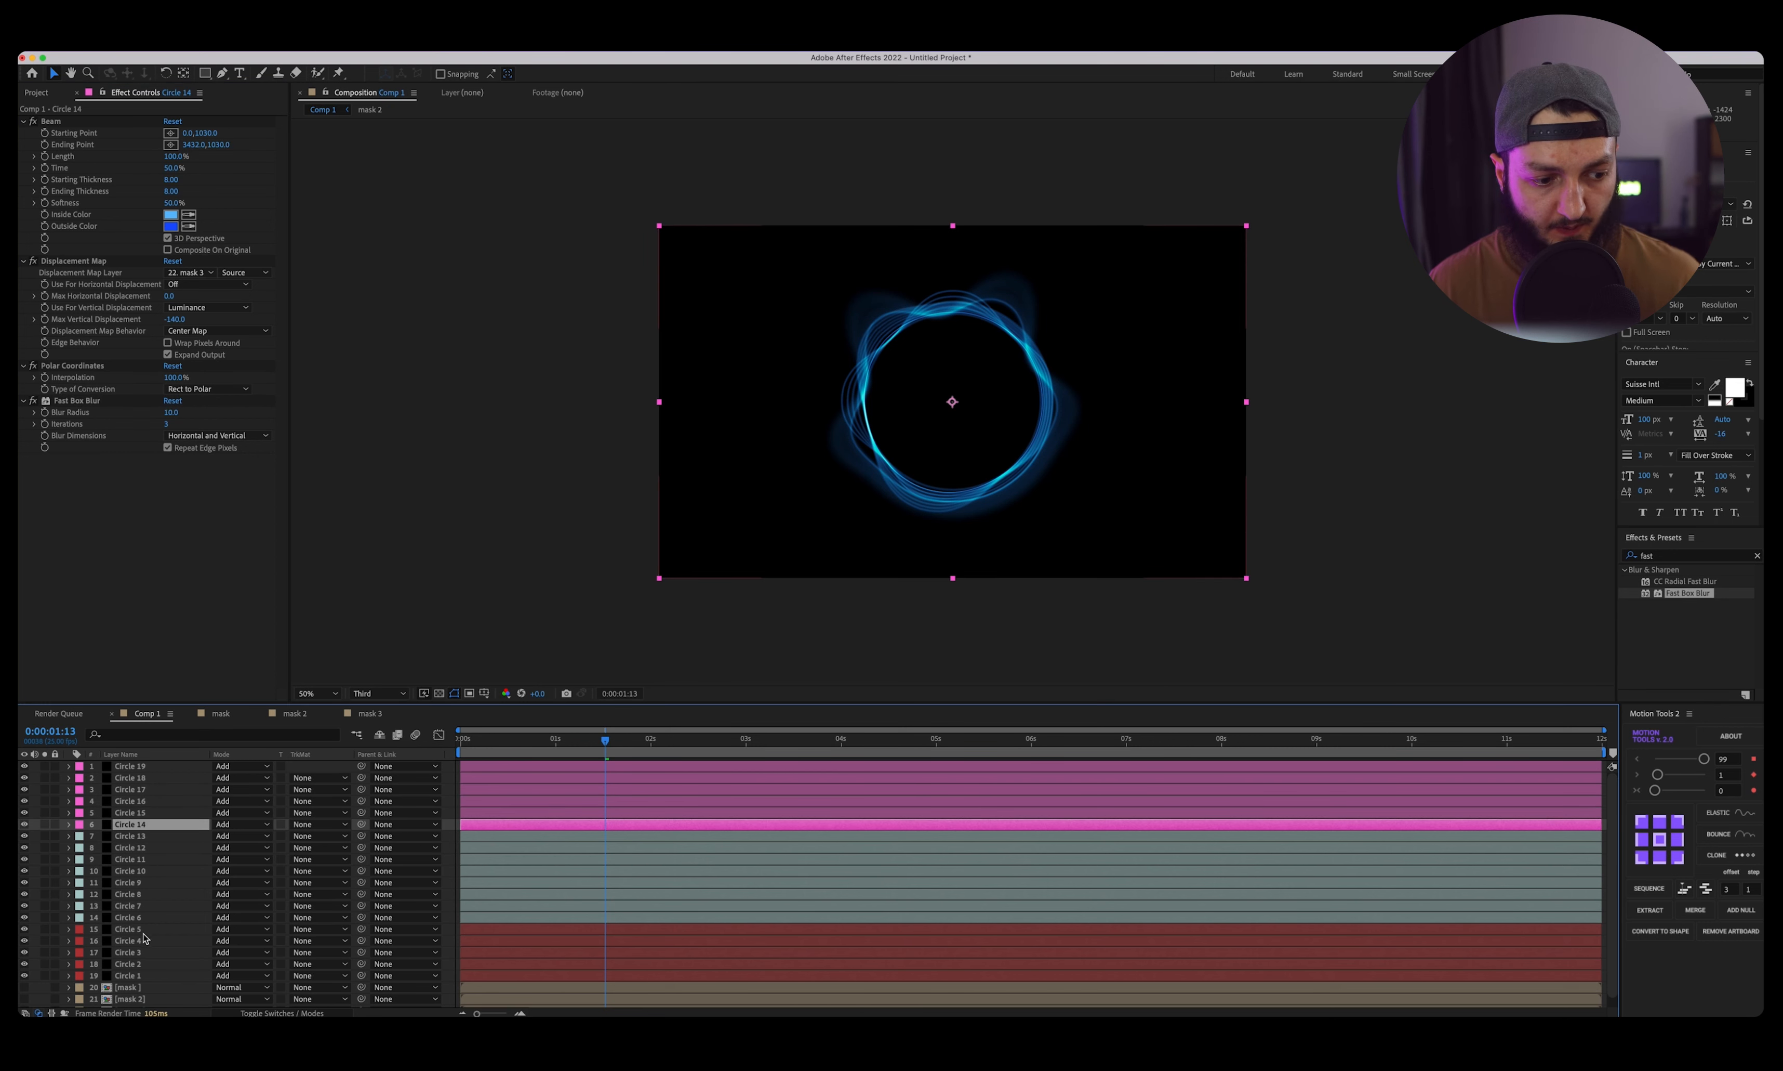
scroll(145, 937, down, 1)
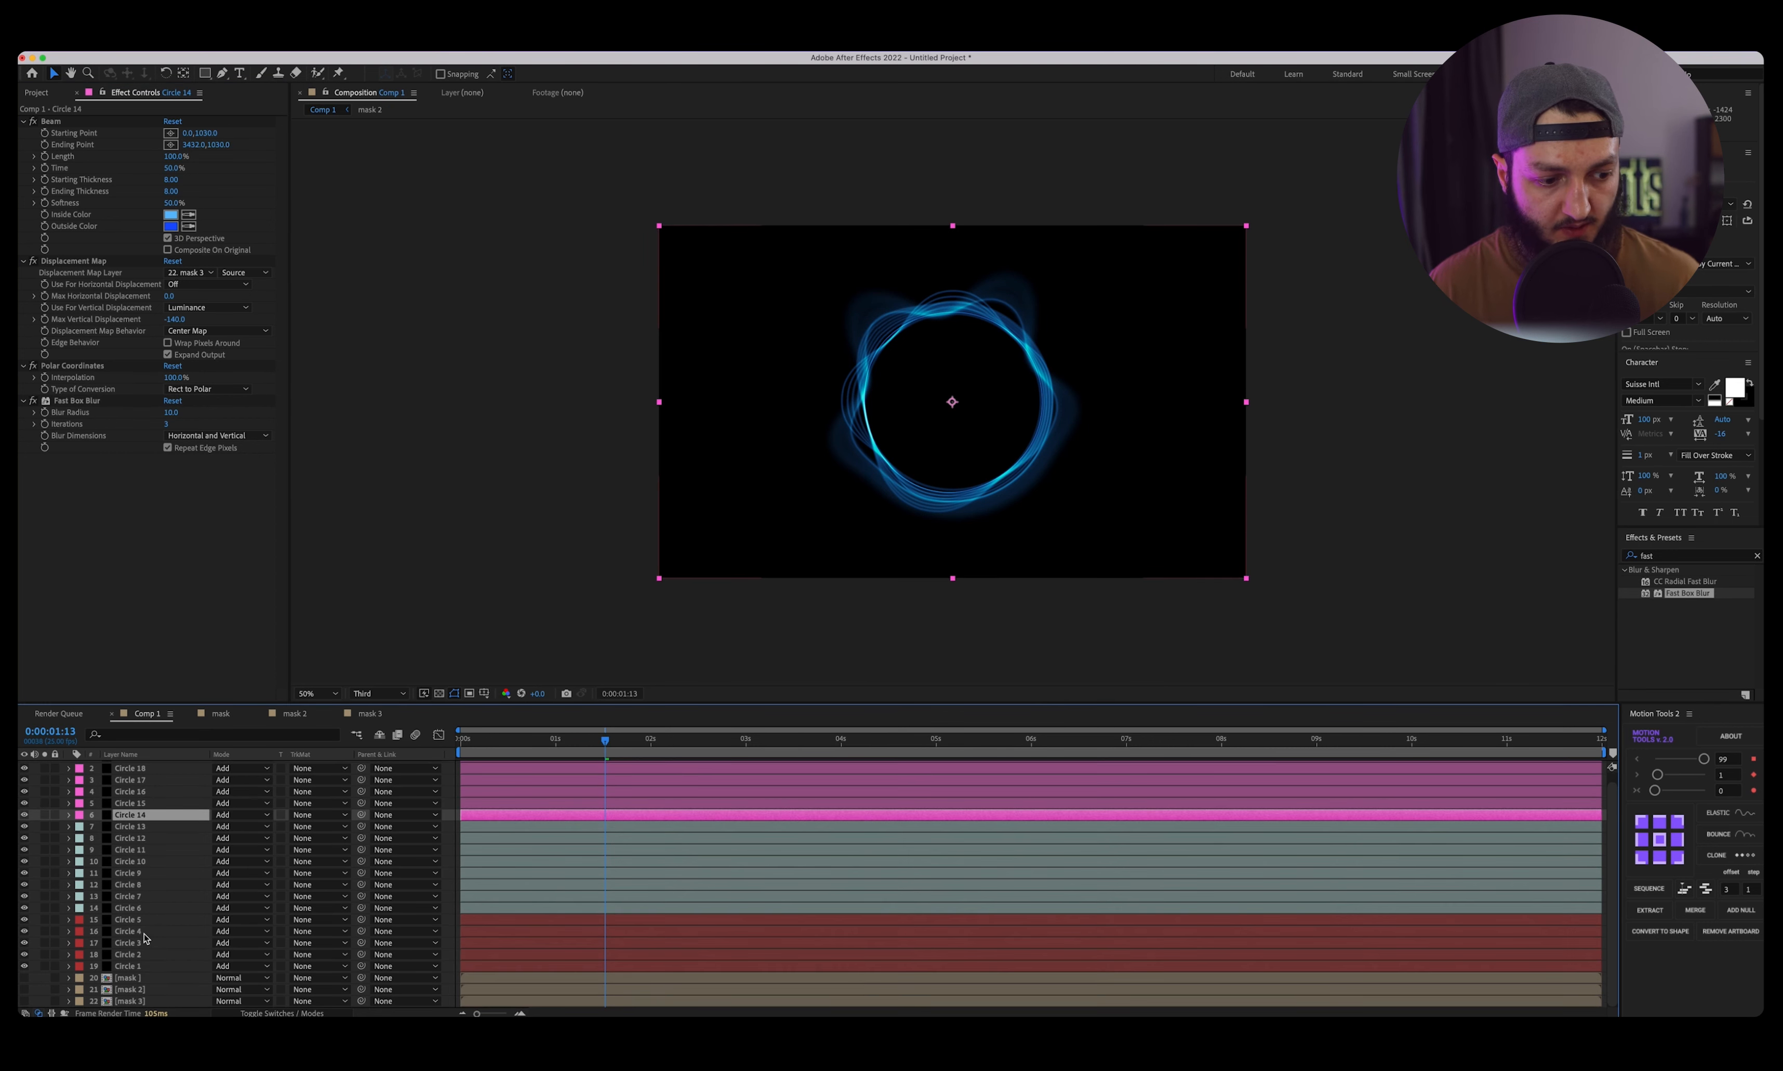
click(135, 967)
click(133, 921)
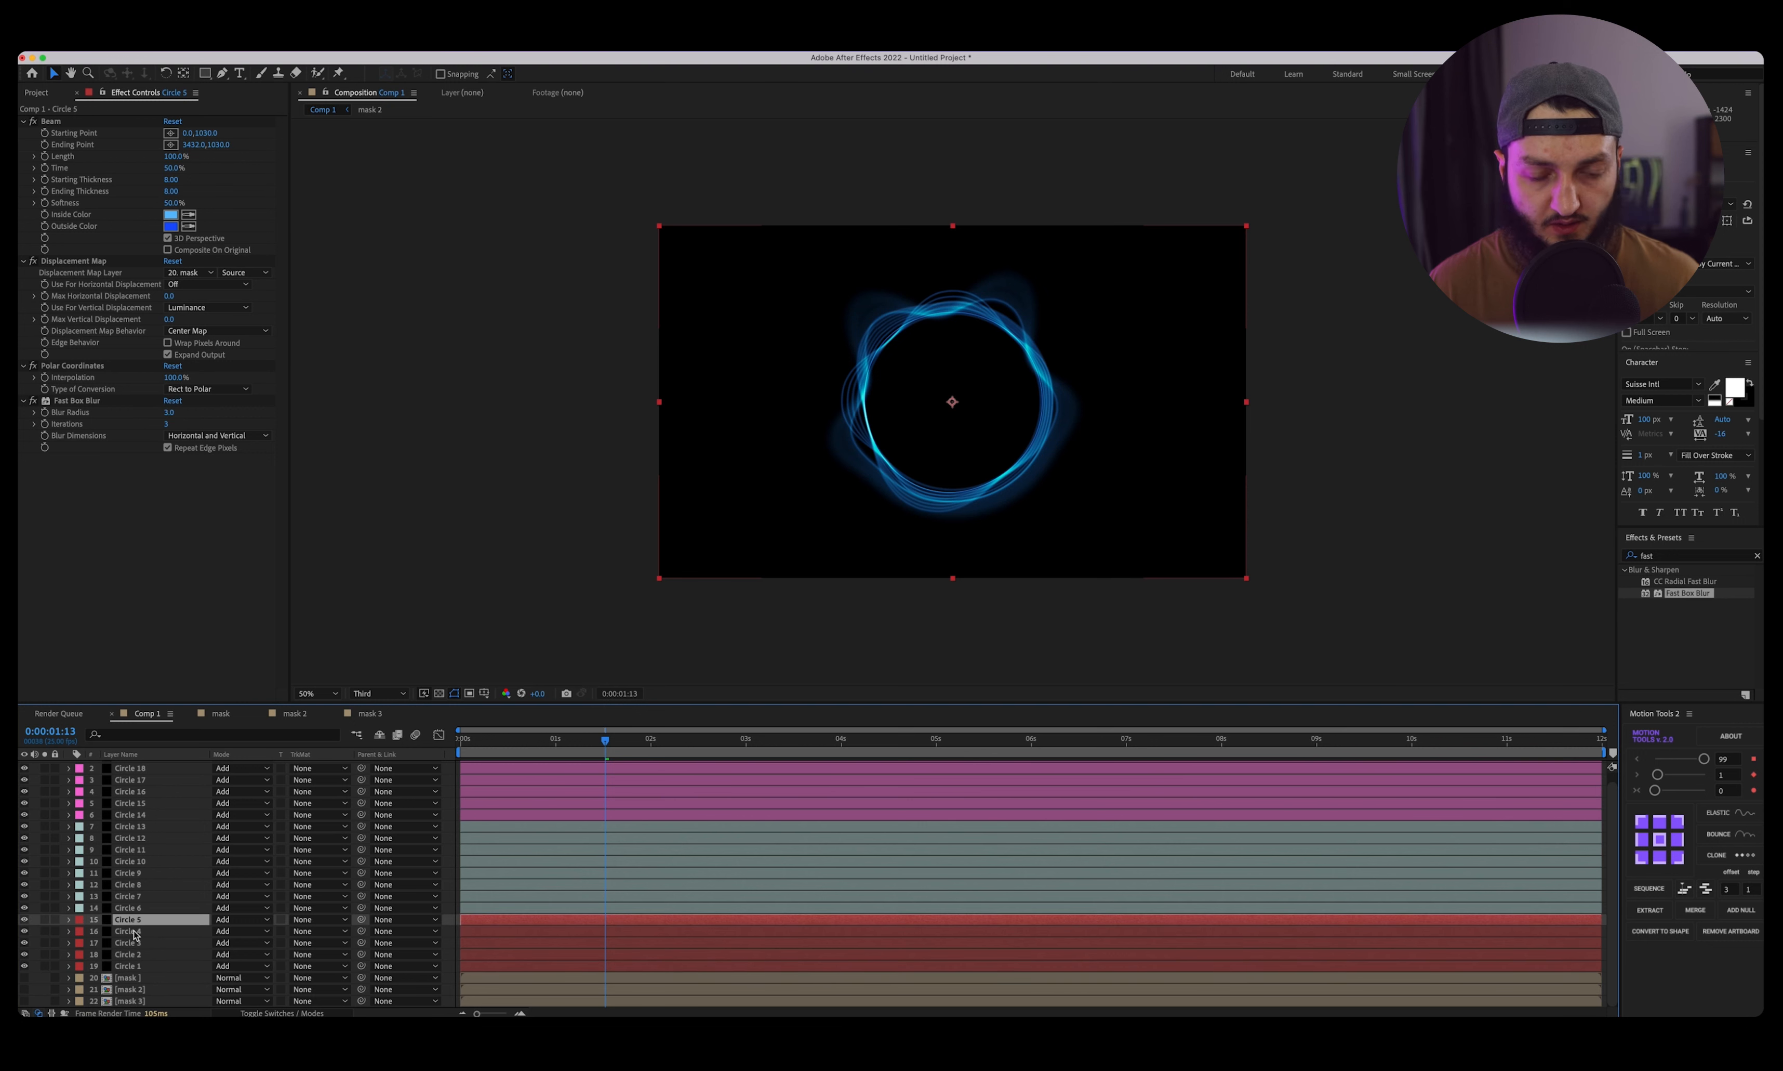
click(134, 968)
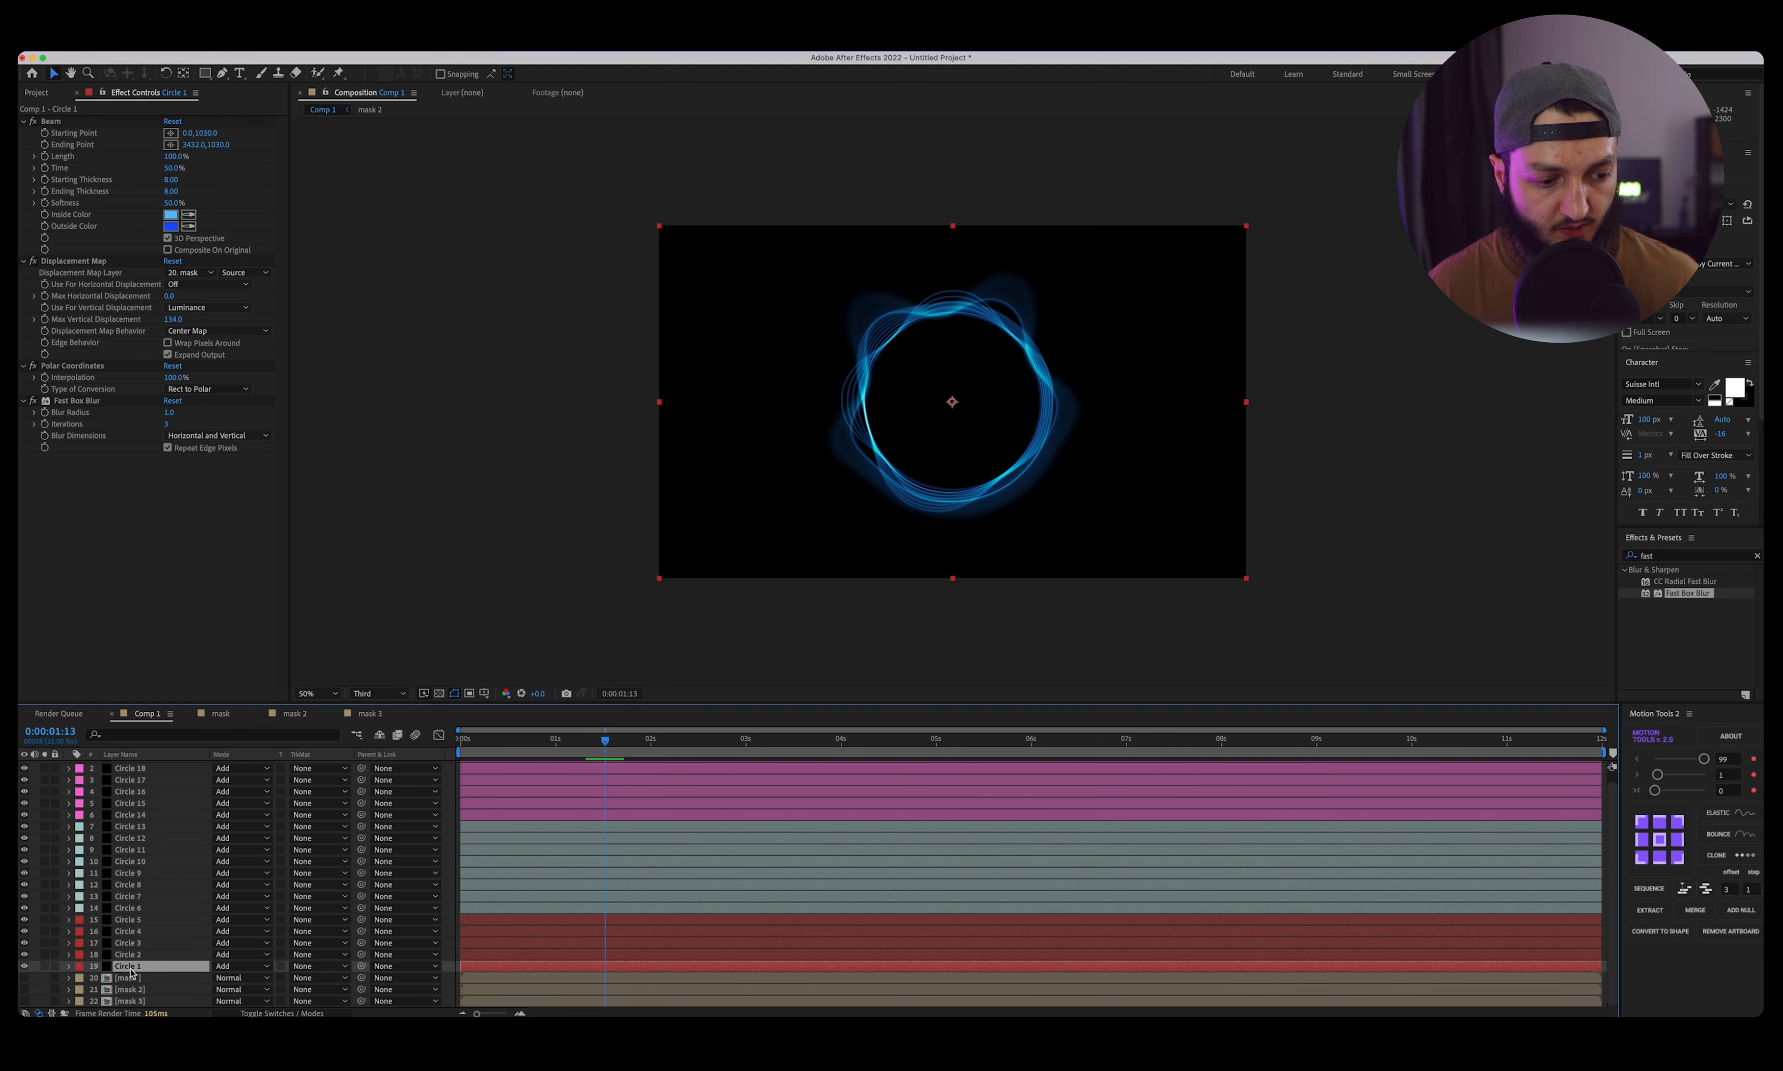
key(super+d)
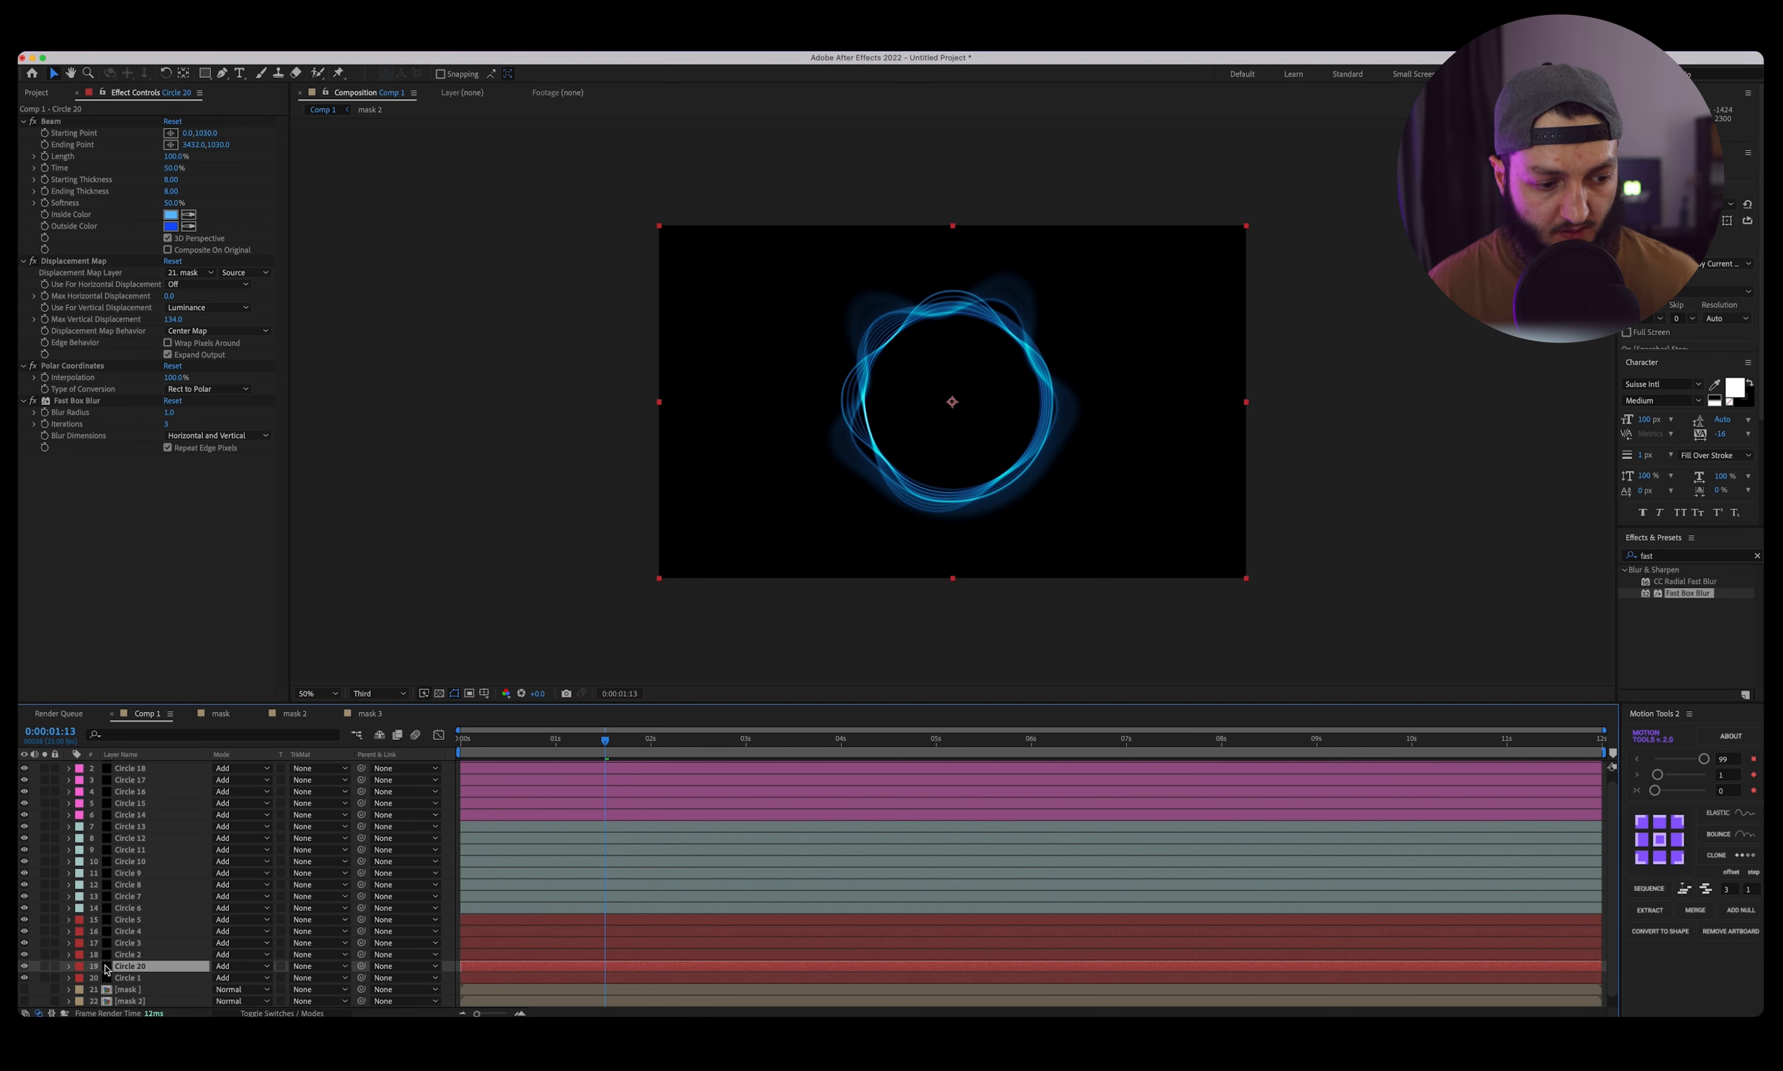
click(79, 967)
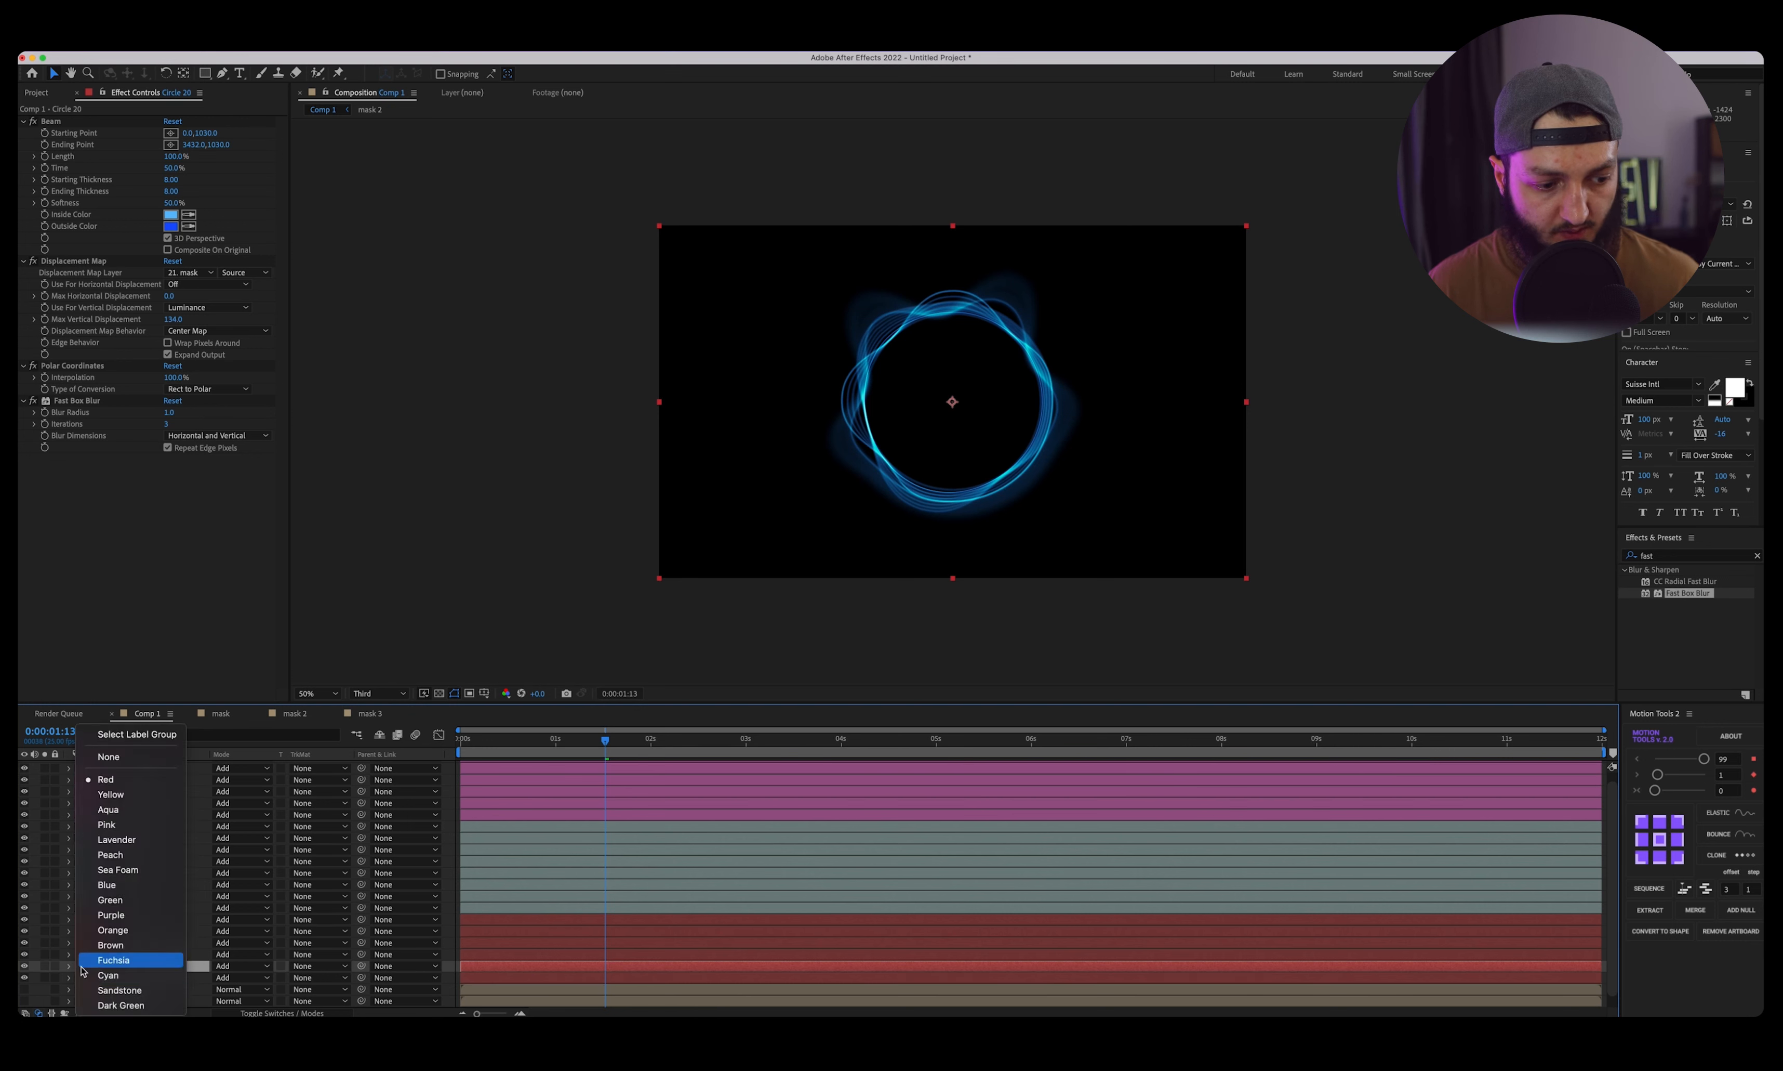
click(119, 931)
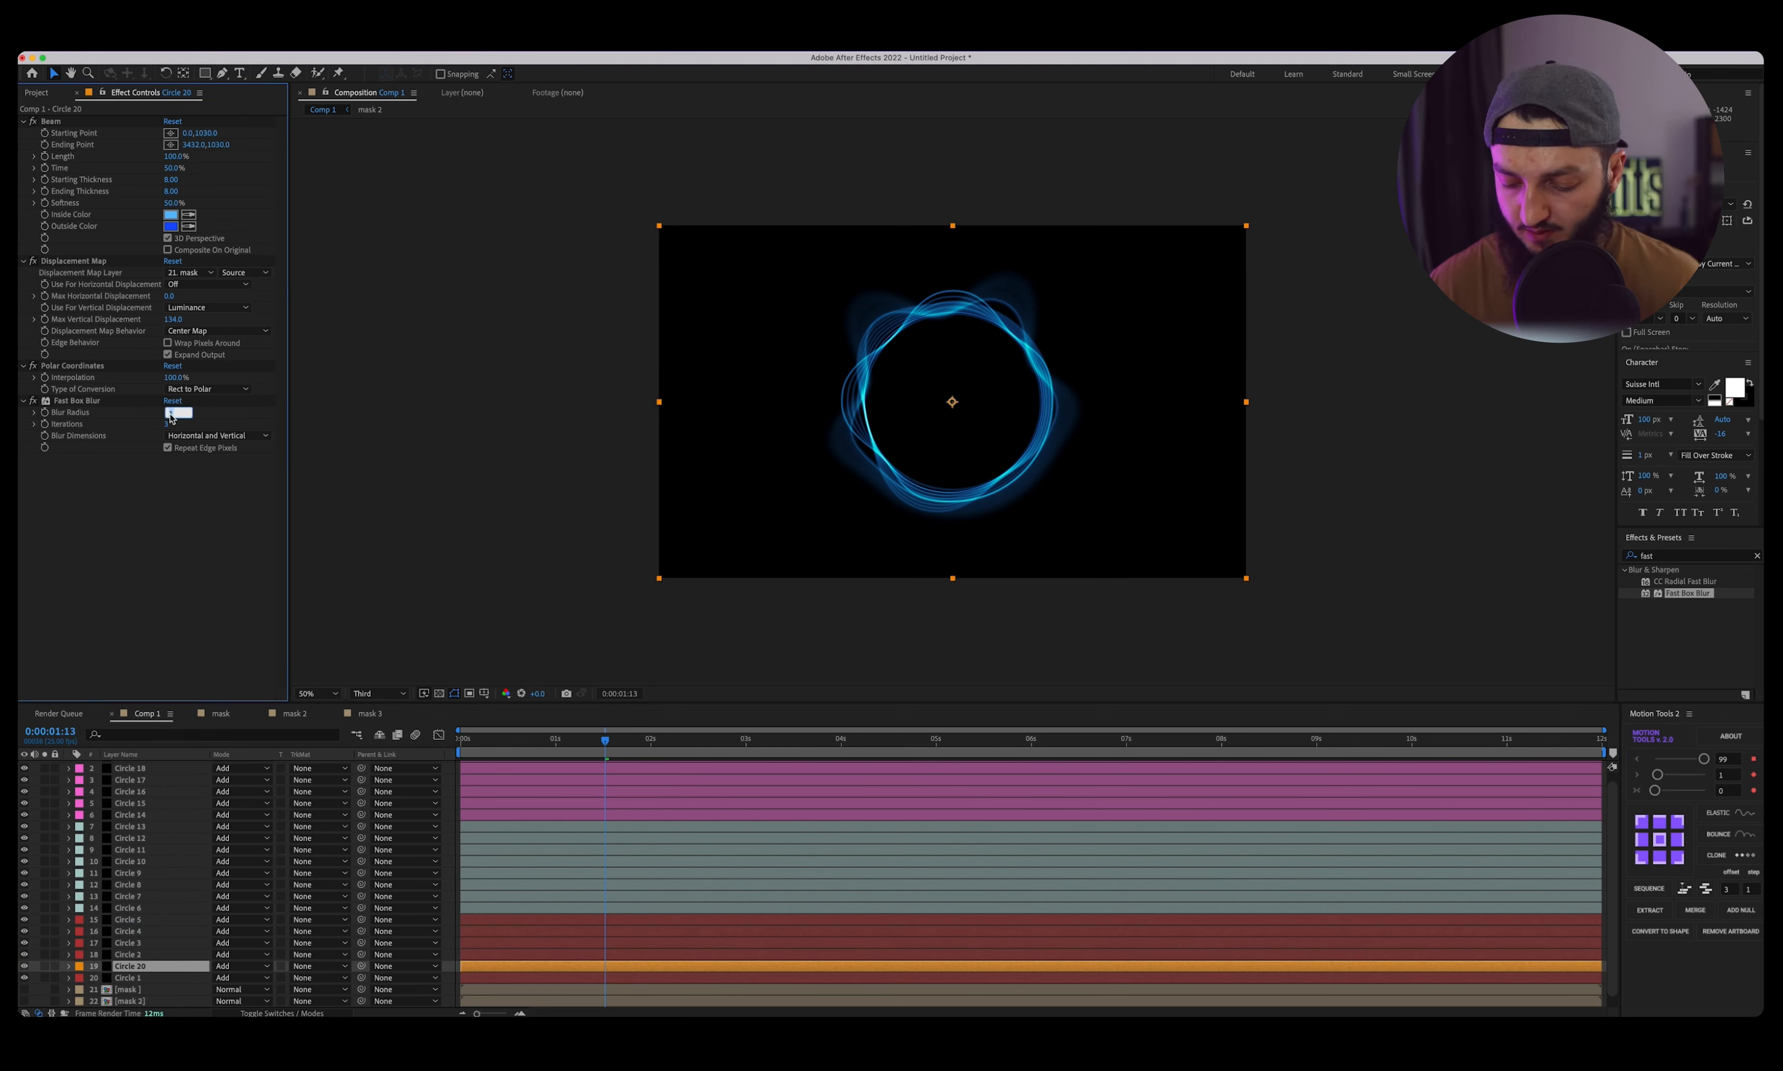
Give the orange copy a blur radius of 10 and a Max Vertical Displacement of 100, and move it below Circle 1.
drag(170, 416, 190, 417)
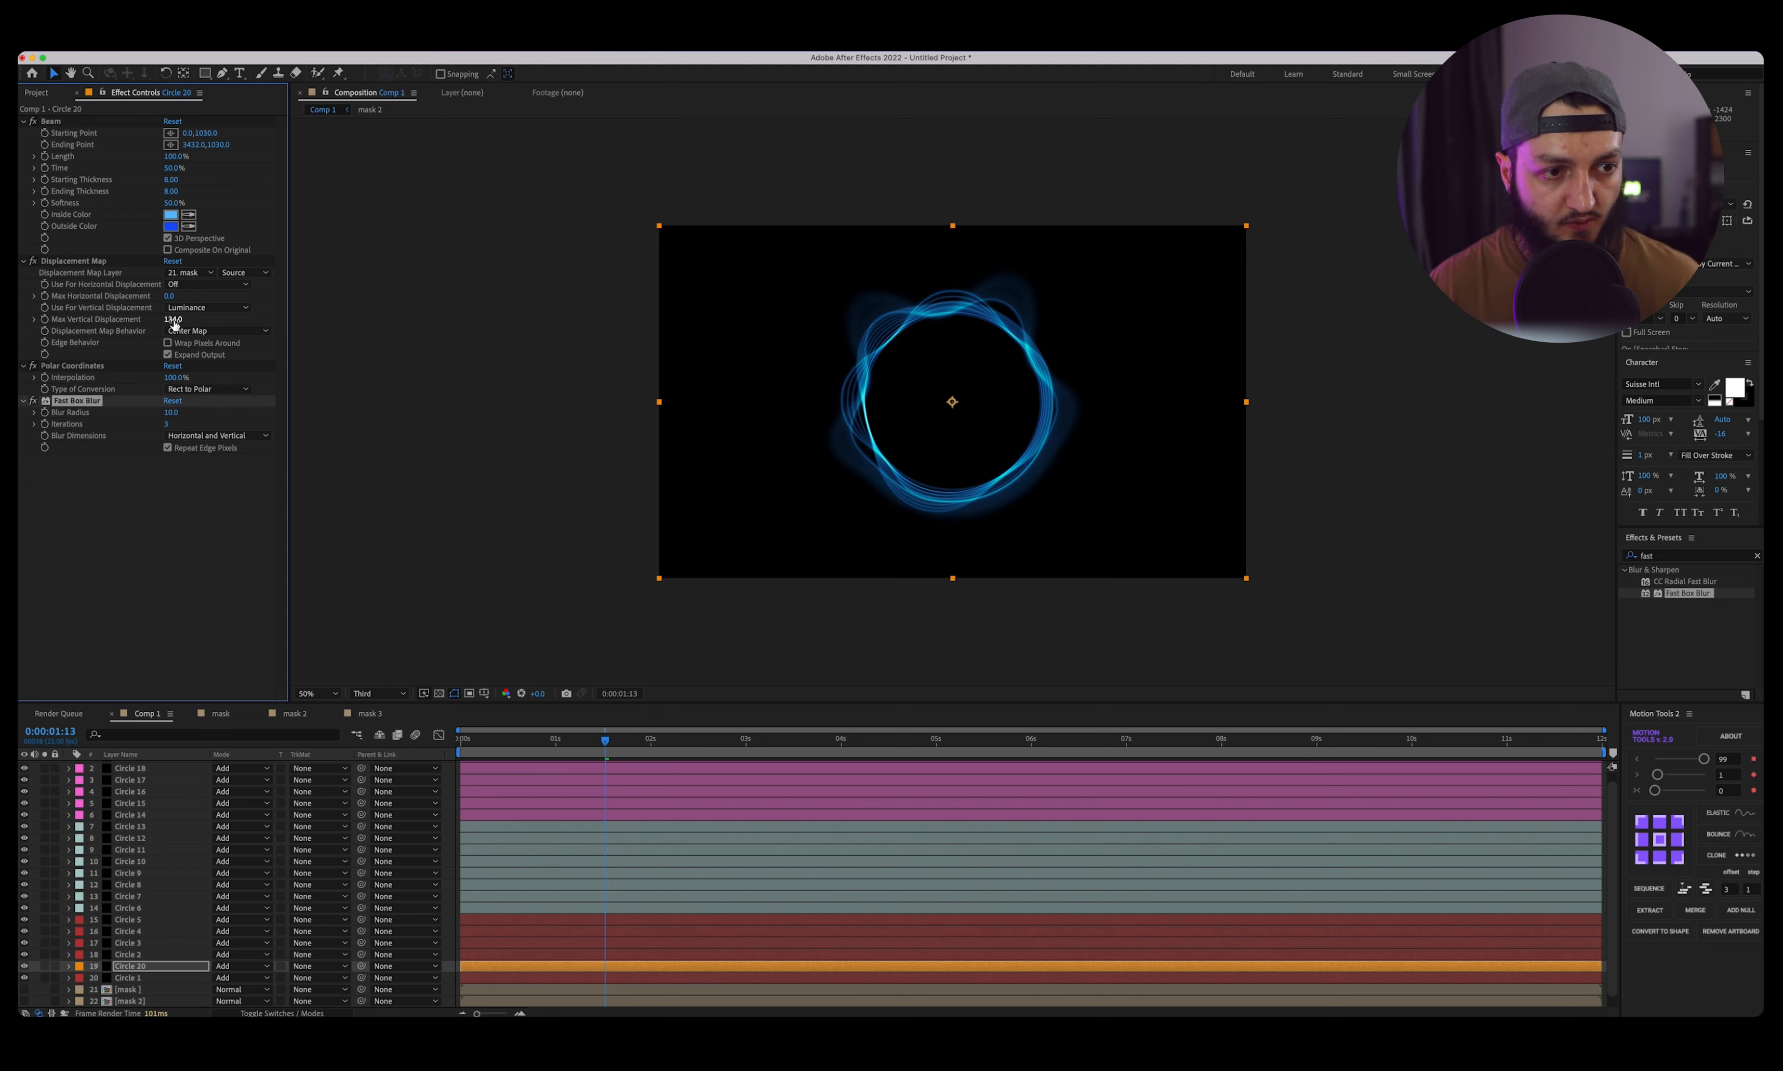
click(173, 320)
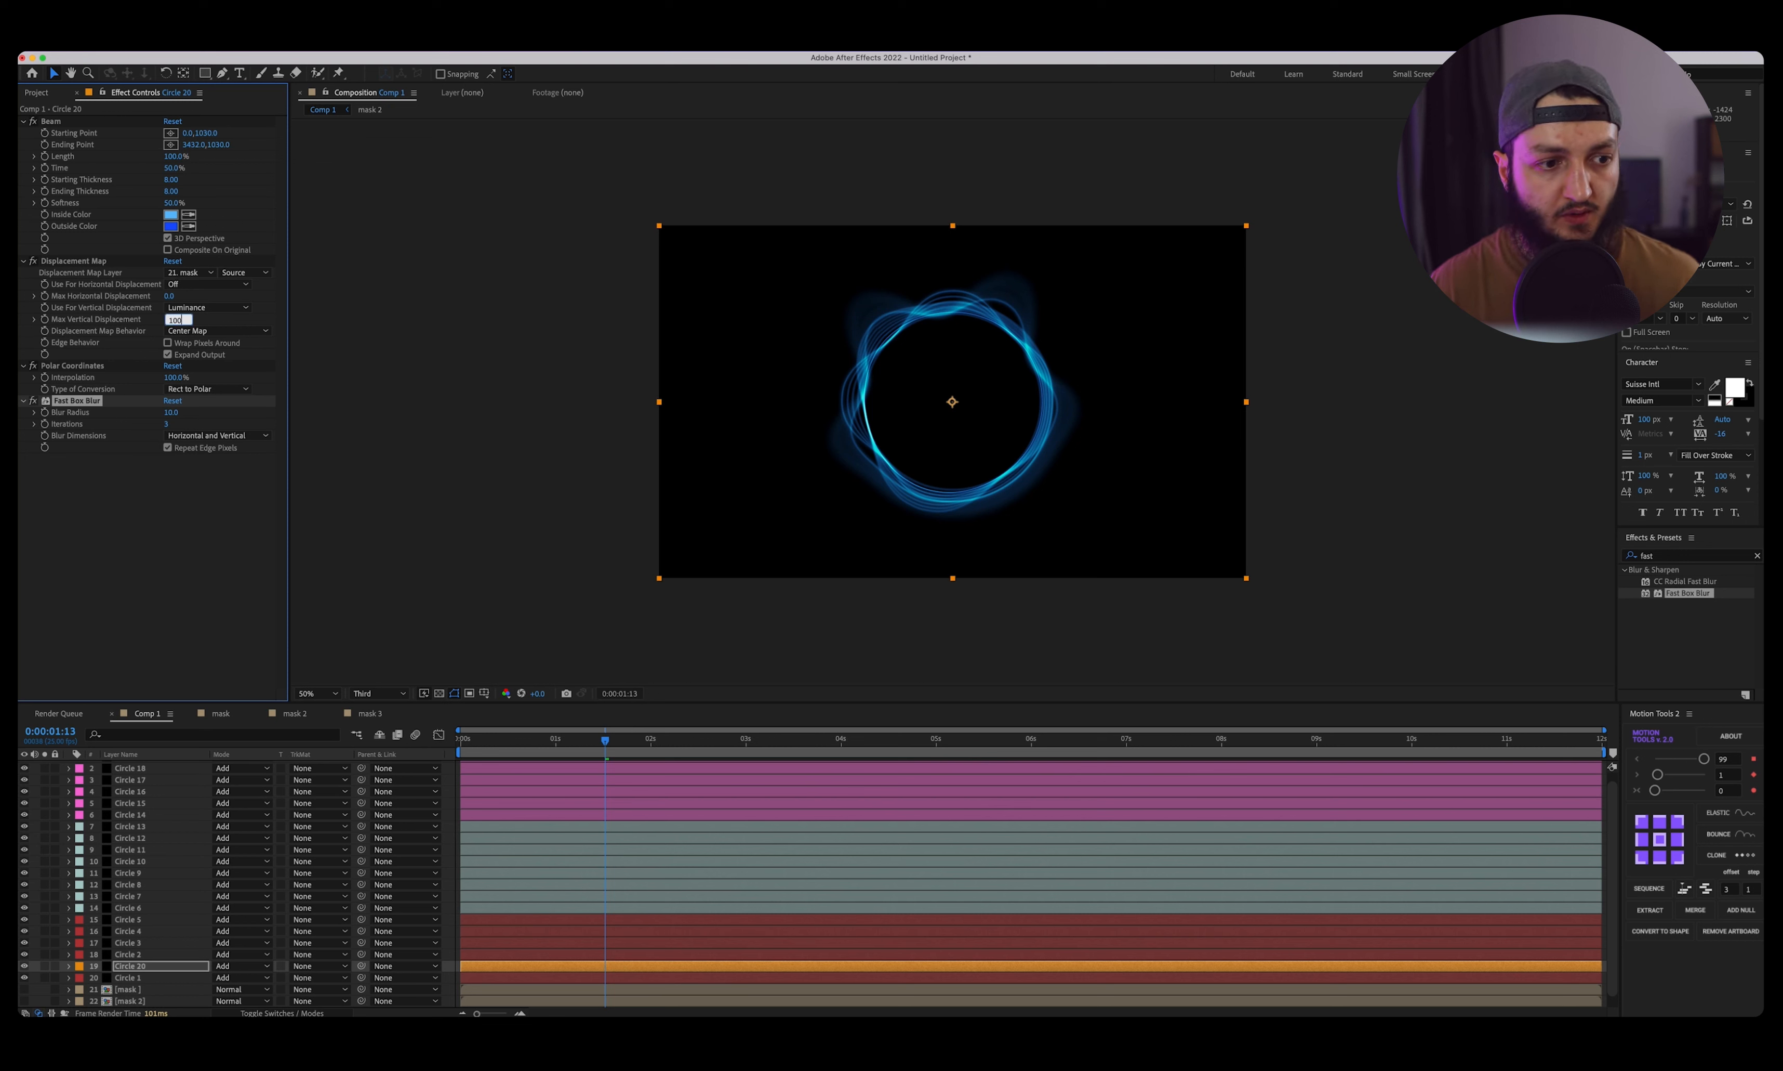
click(142, 971)
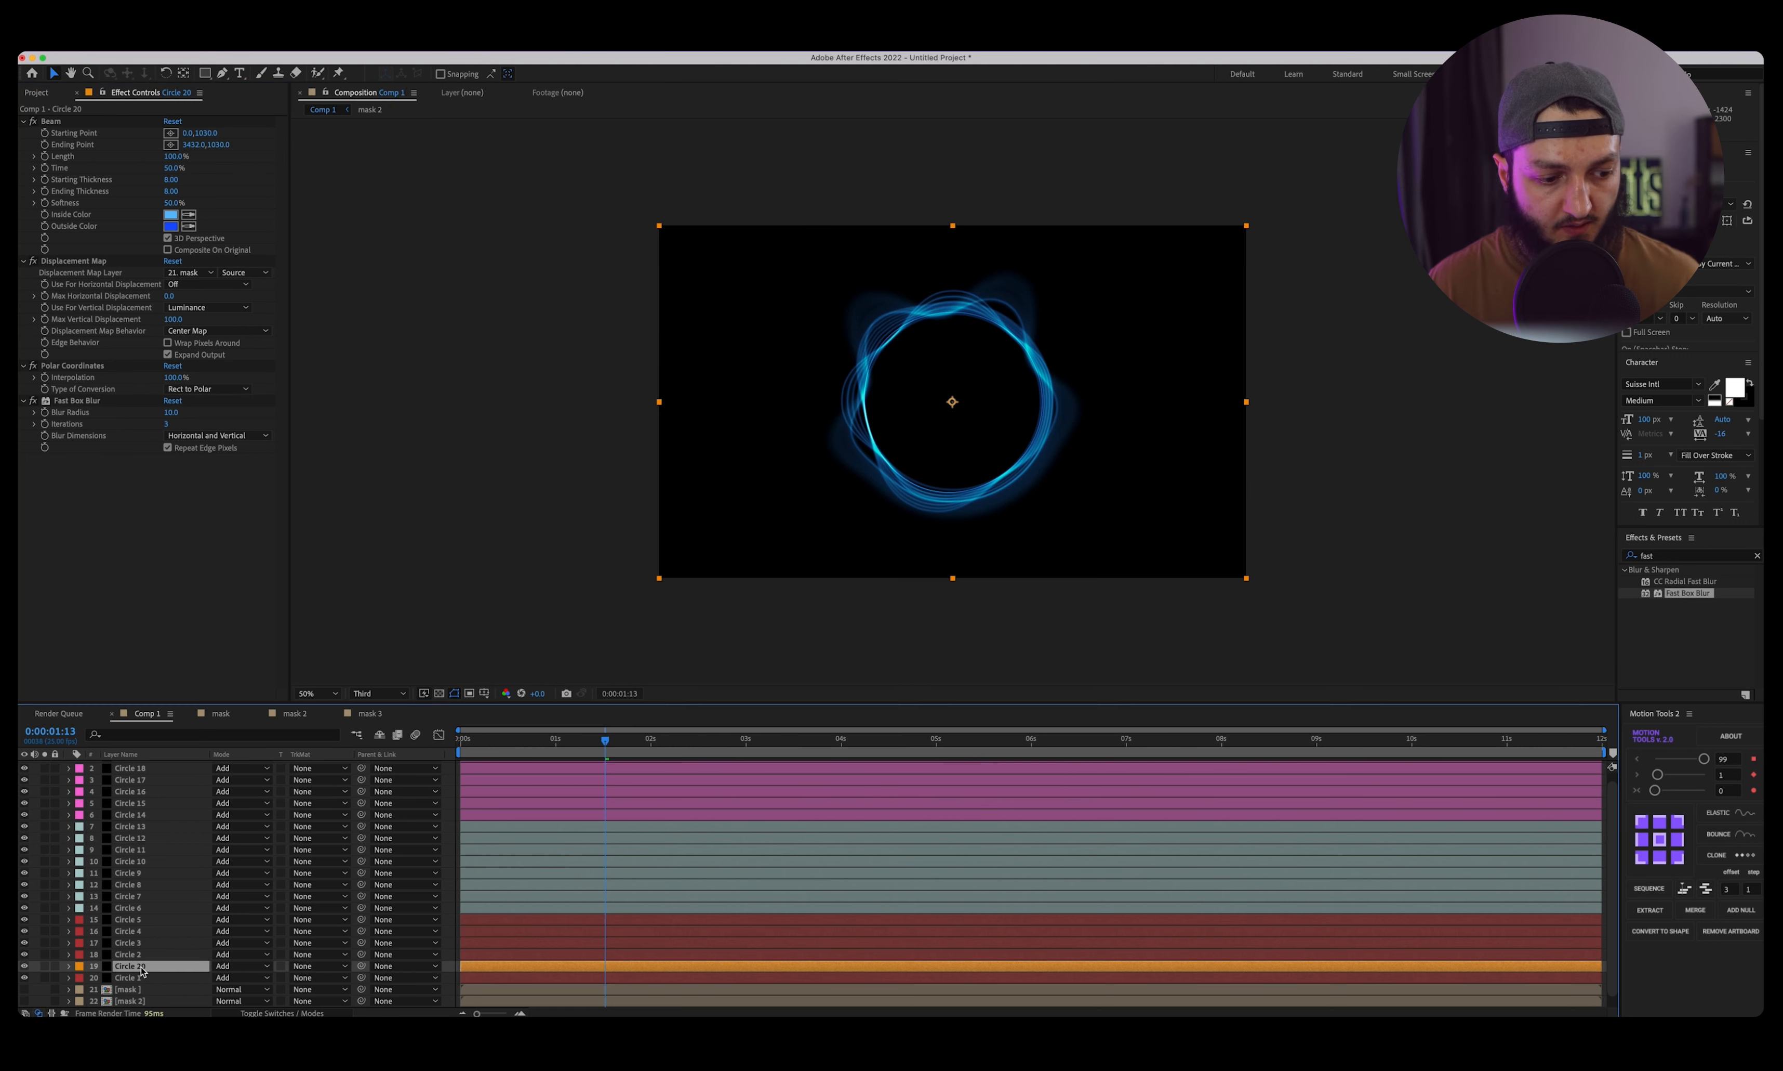
drag(140, 969, 134, 984)
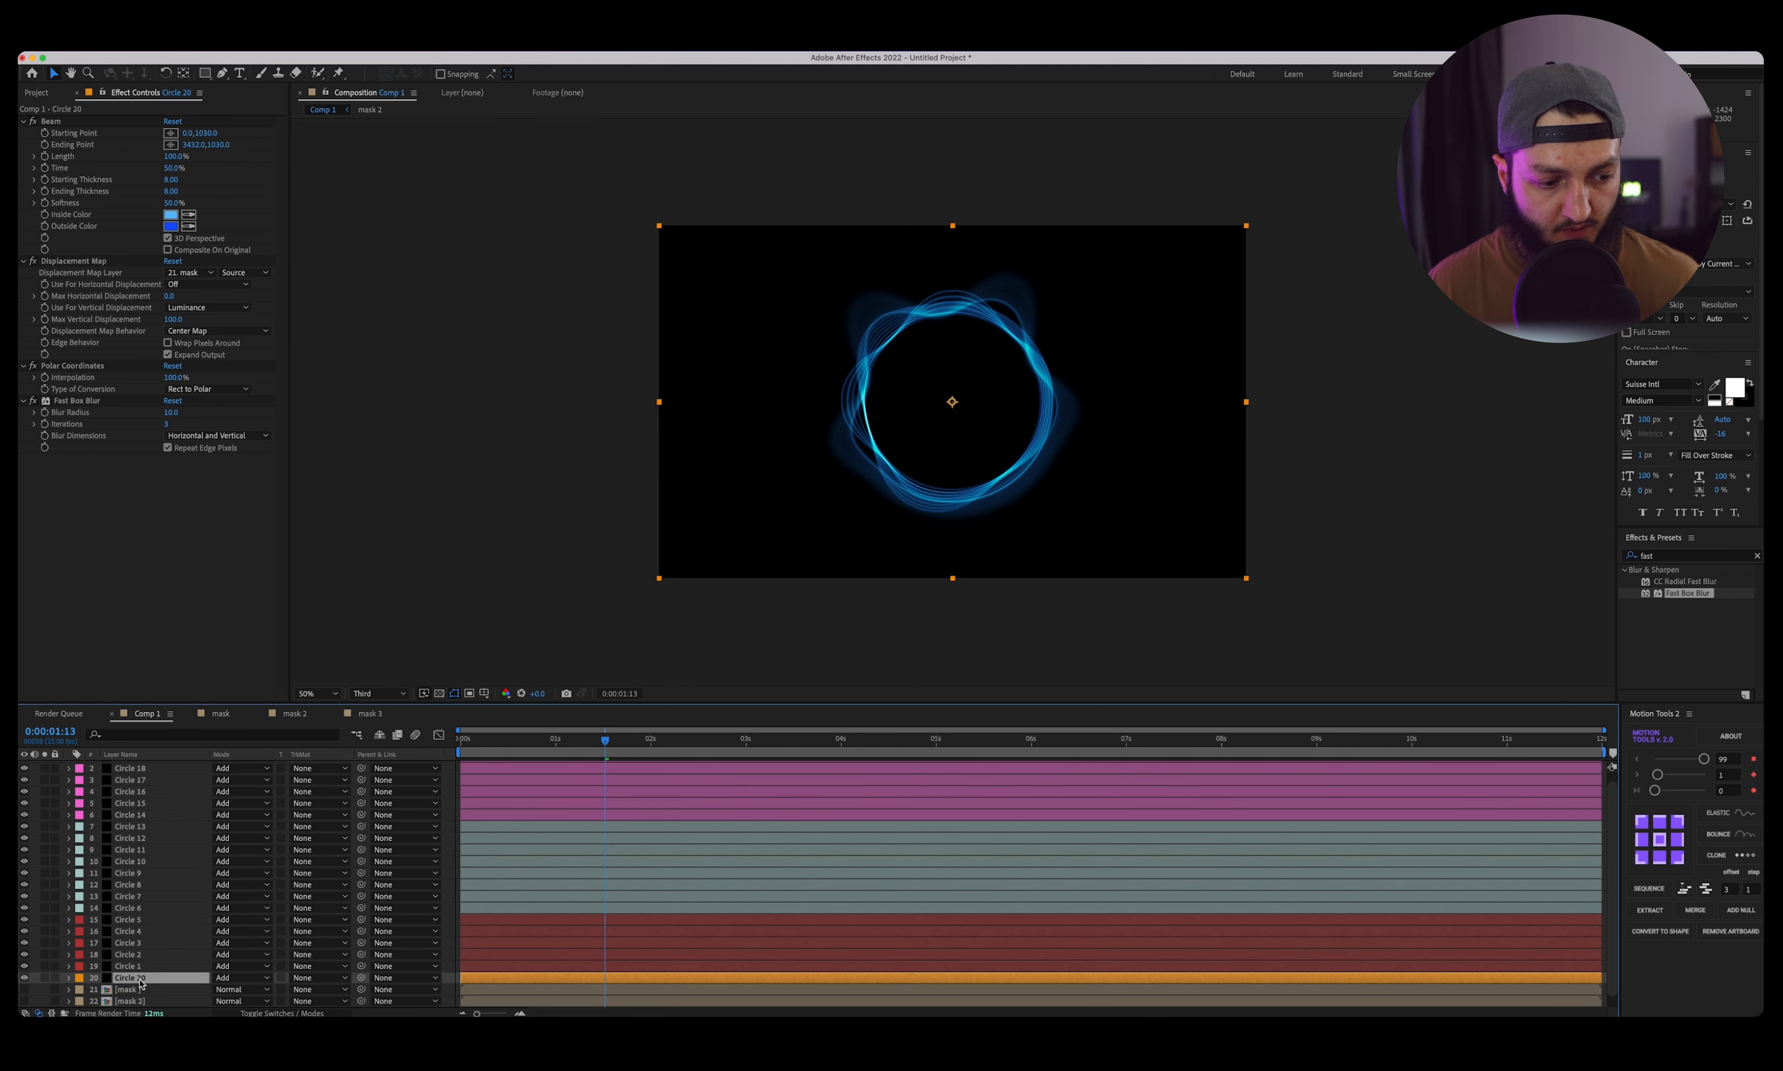
Duplicate Circle 20 and set the copy's Max Vertical Displacement to 120 and blur radius to 12.
scroll(140, 984, down, 1)
key(super+d)
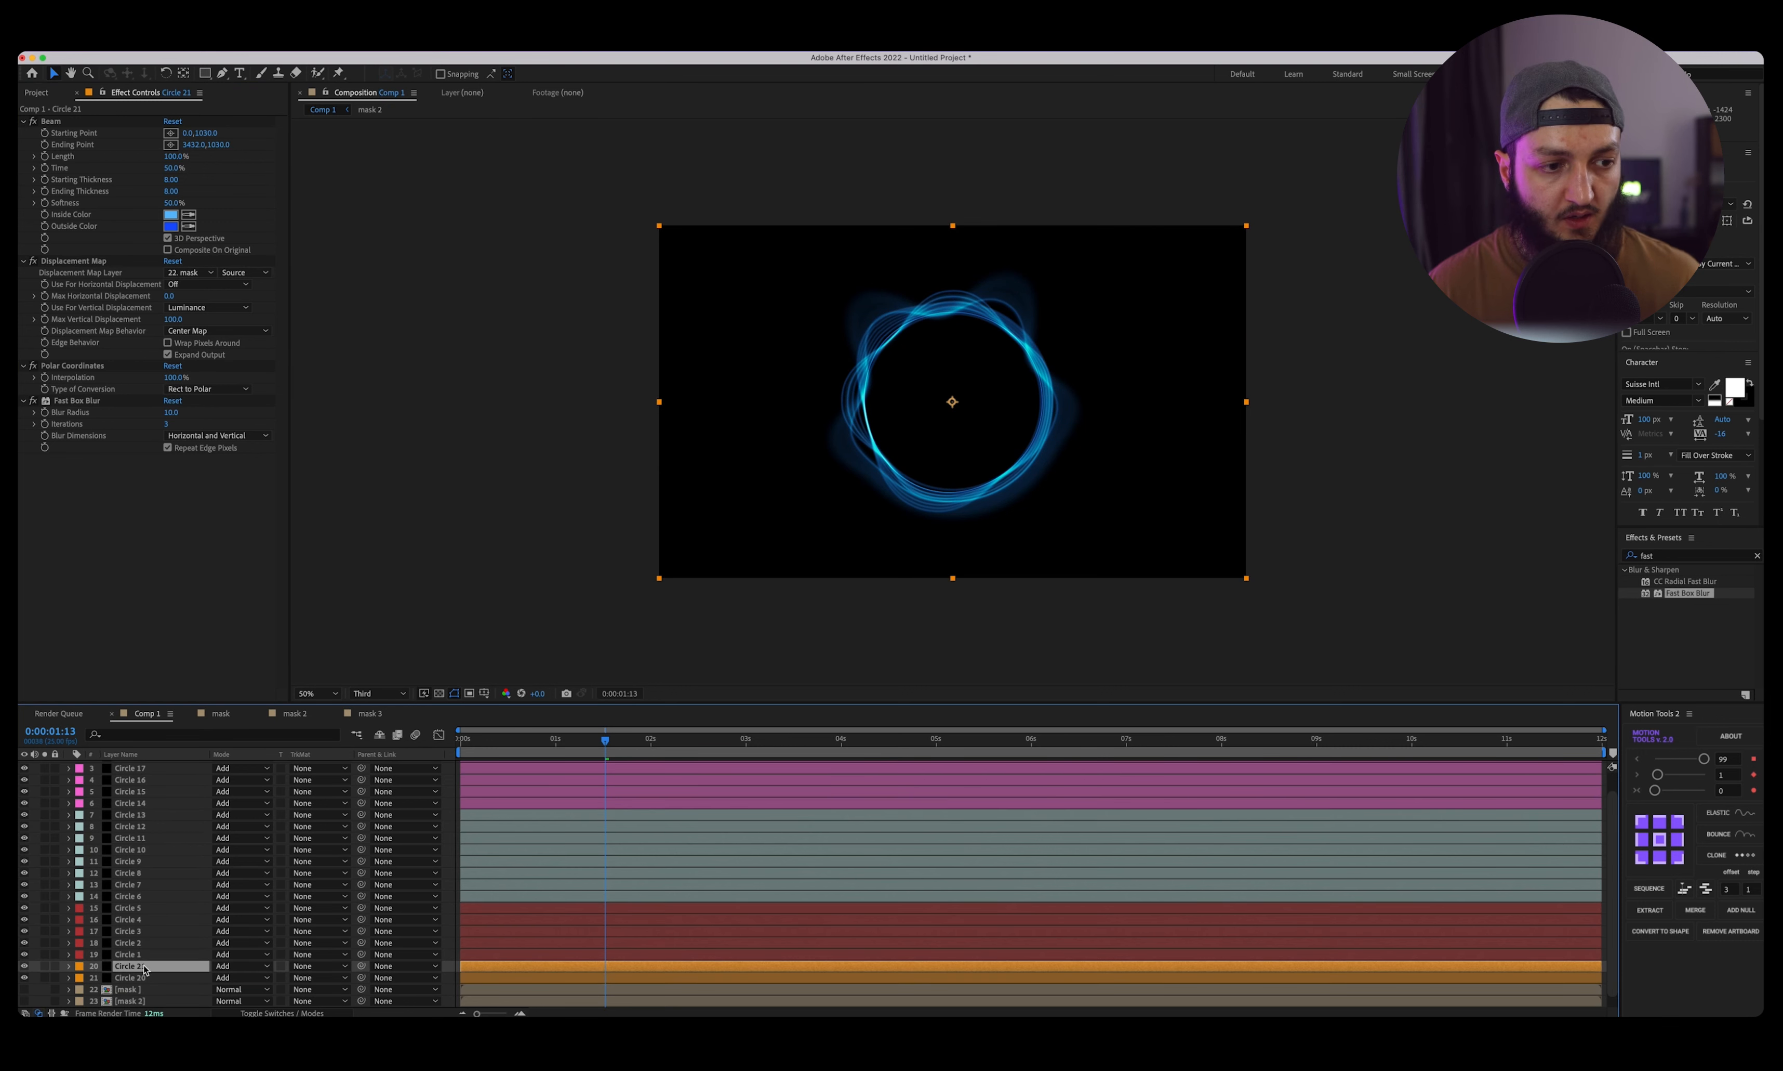
click(176, 323)
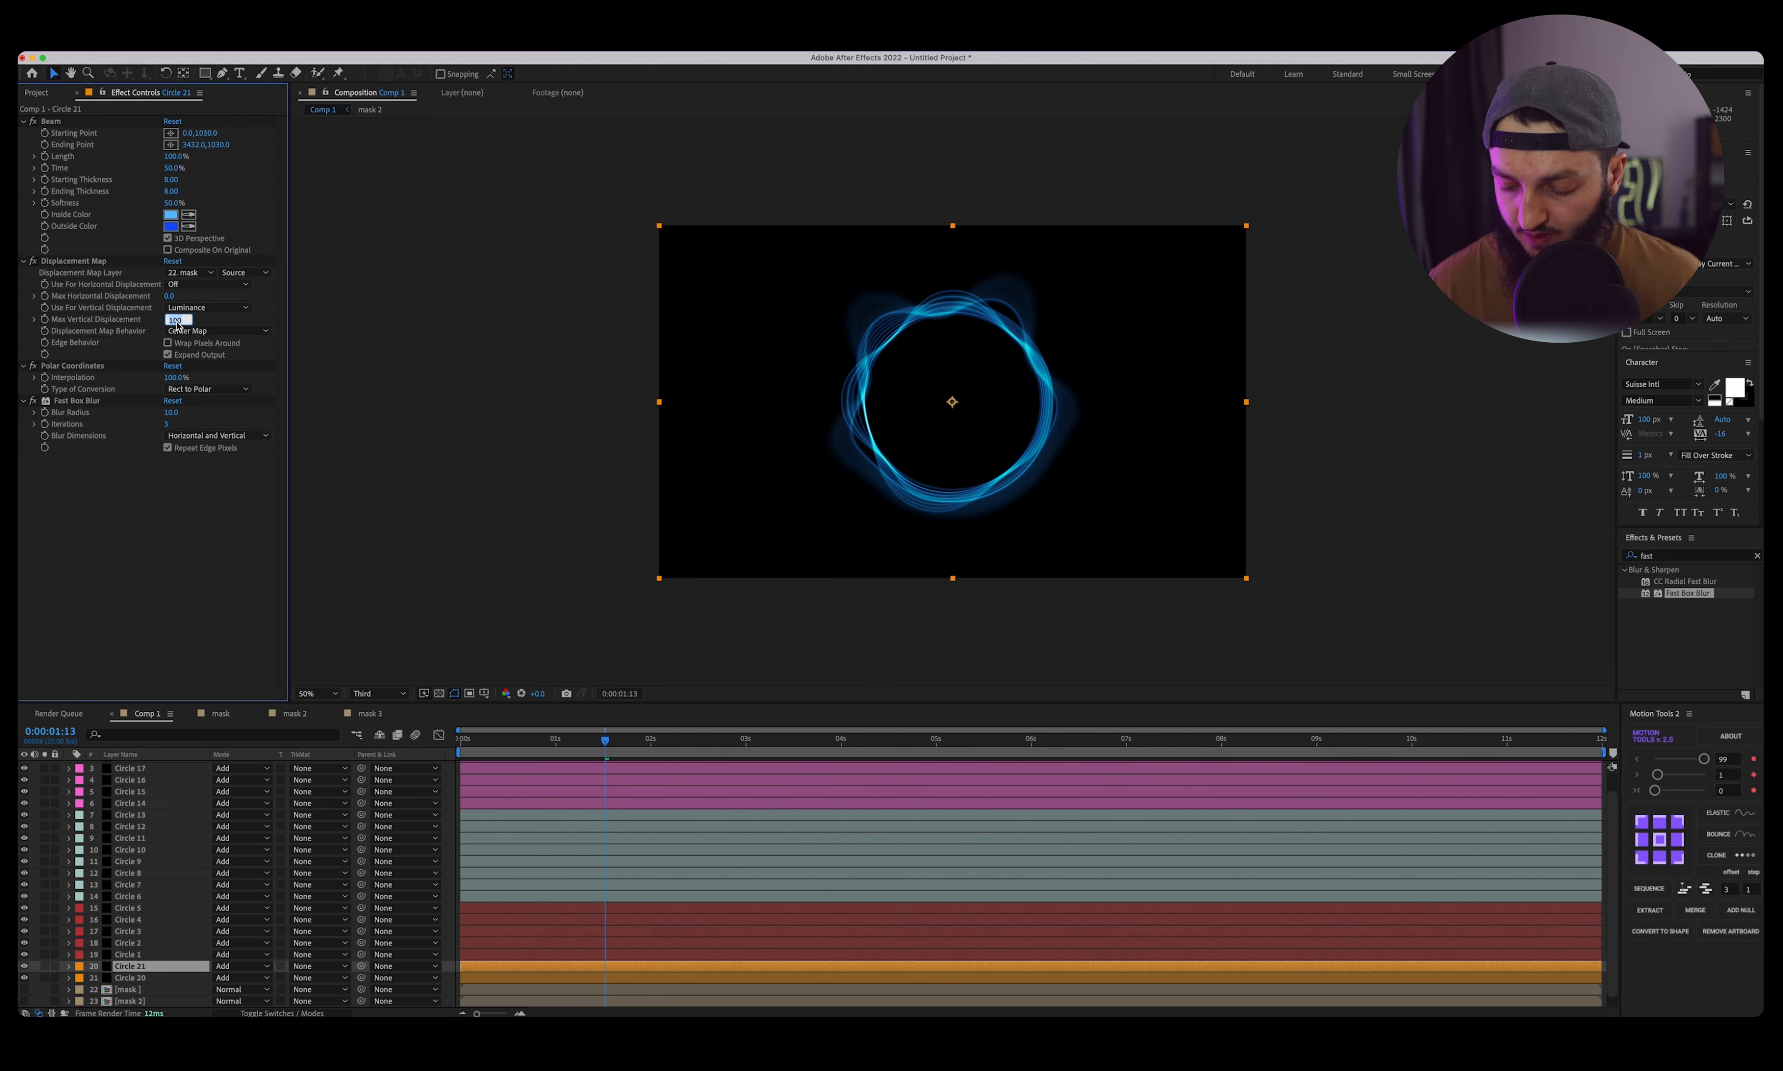
click(173, 413)
text(12)
key(Return)
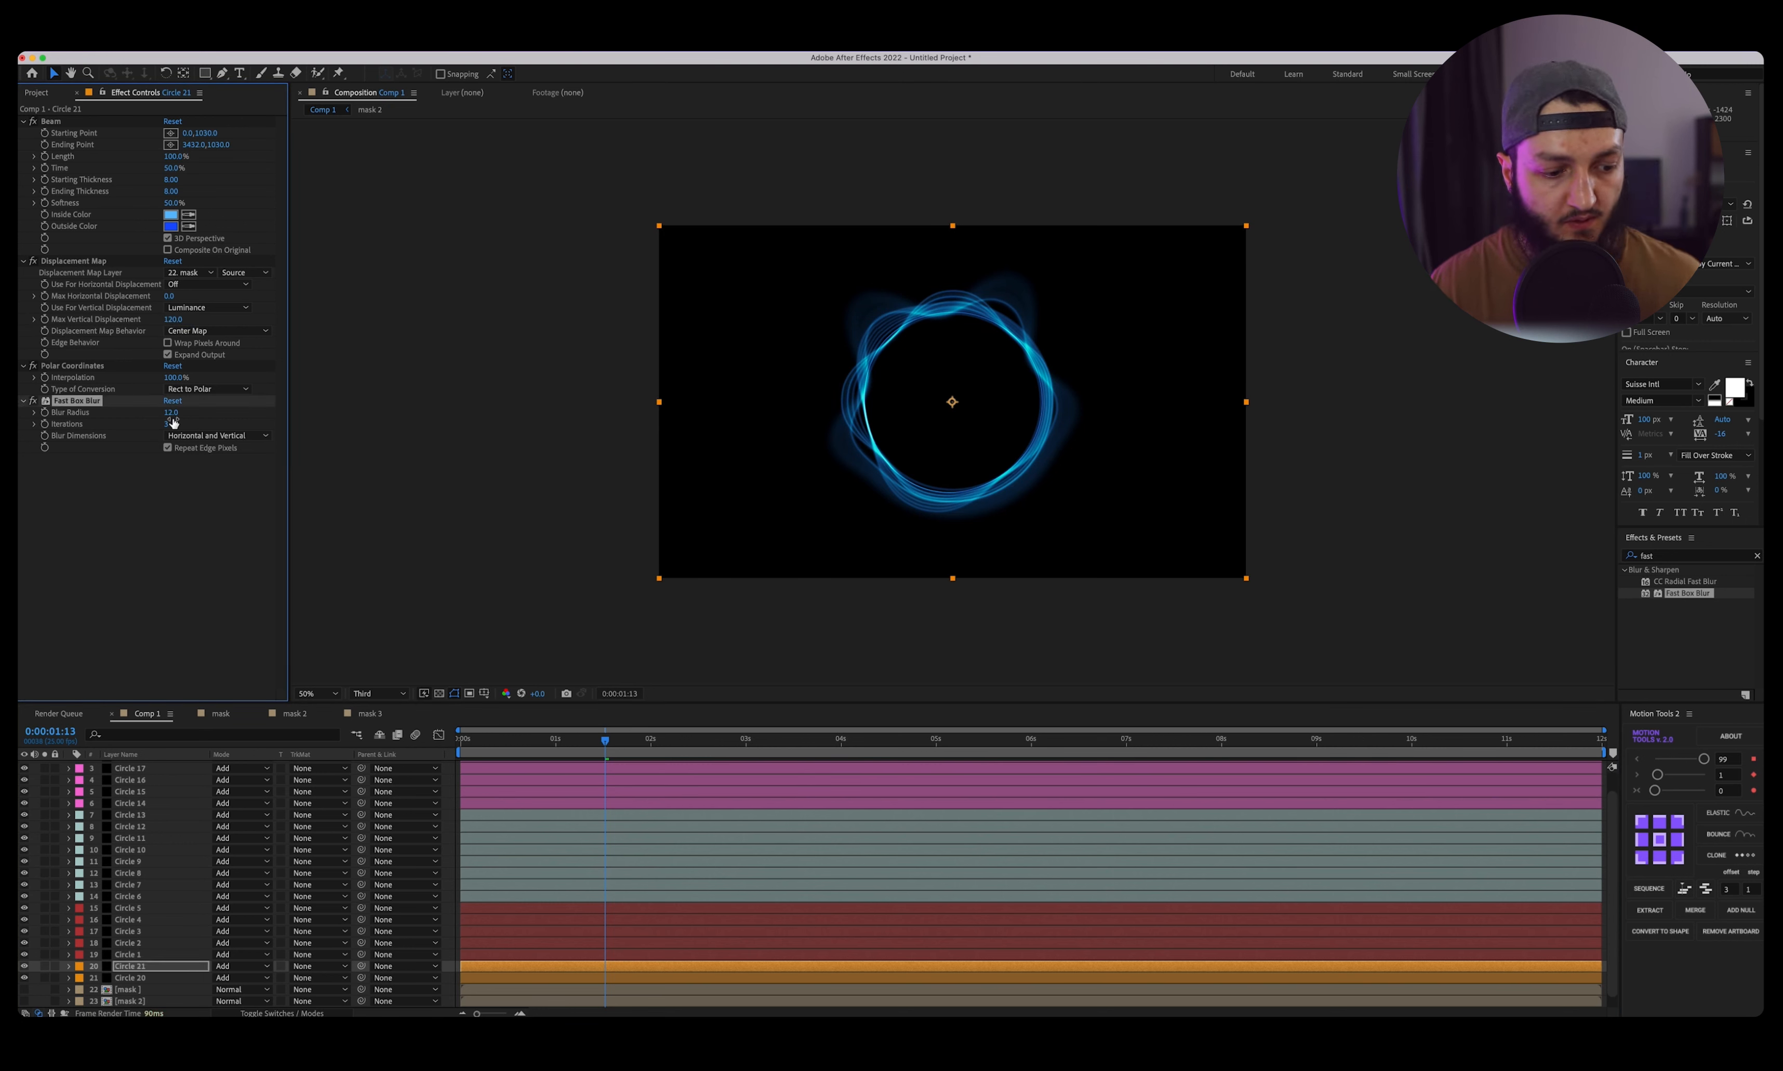
Duplicate Circle 21 and set the copy's Max Vertical Displacement to 140 and blur radius to 14.
click(146, 968)
key(ctrl+d)
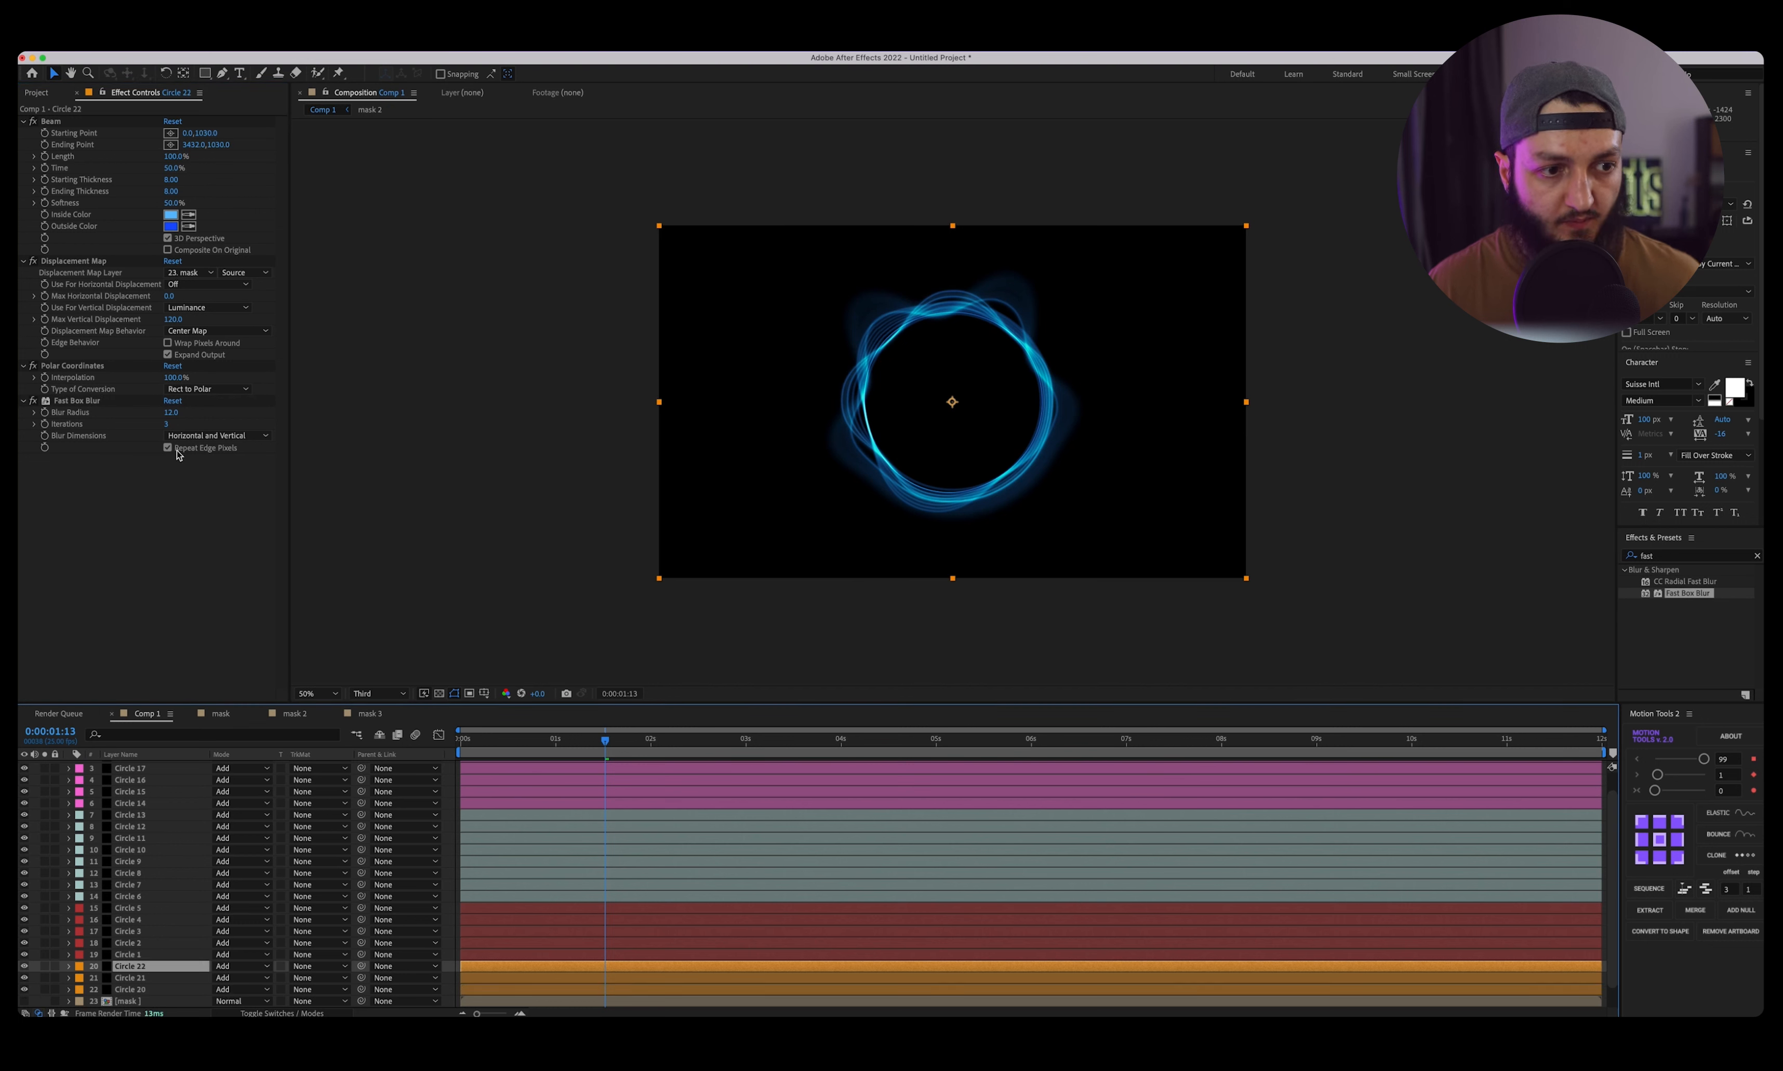
click(174, 320)
text(1)
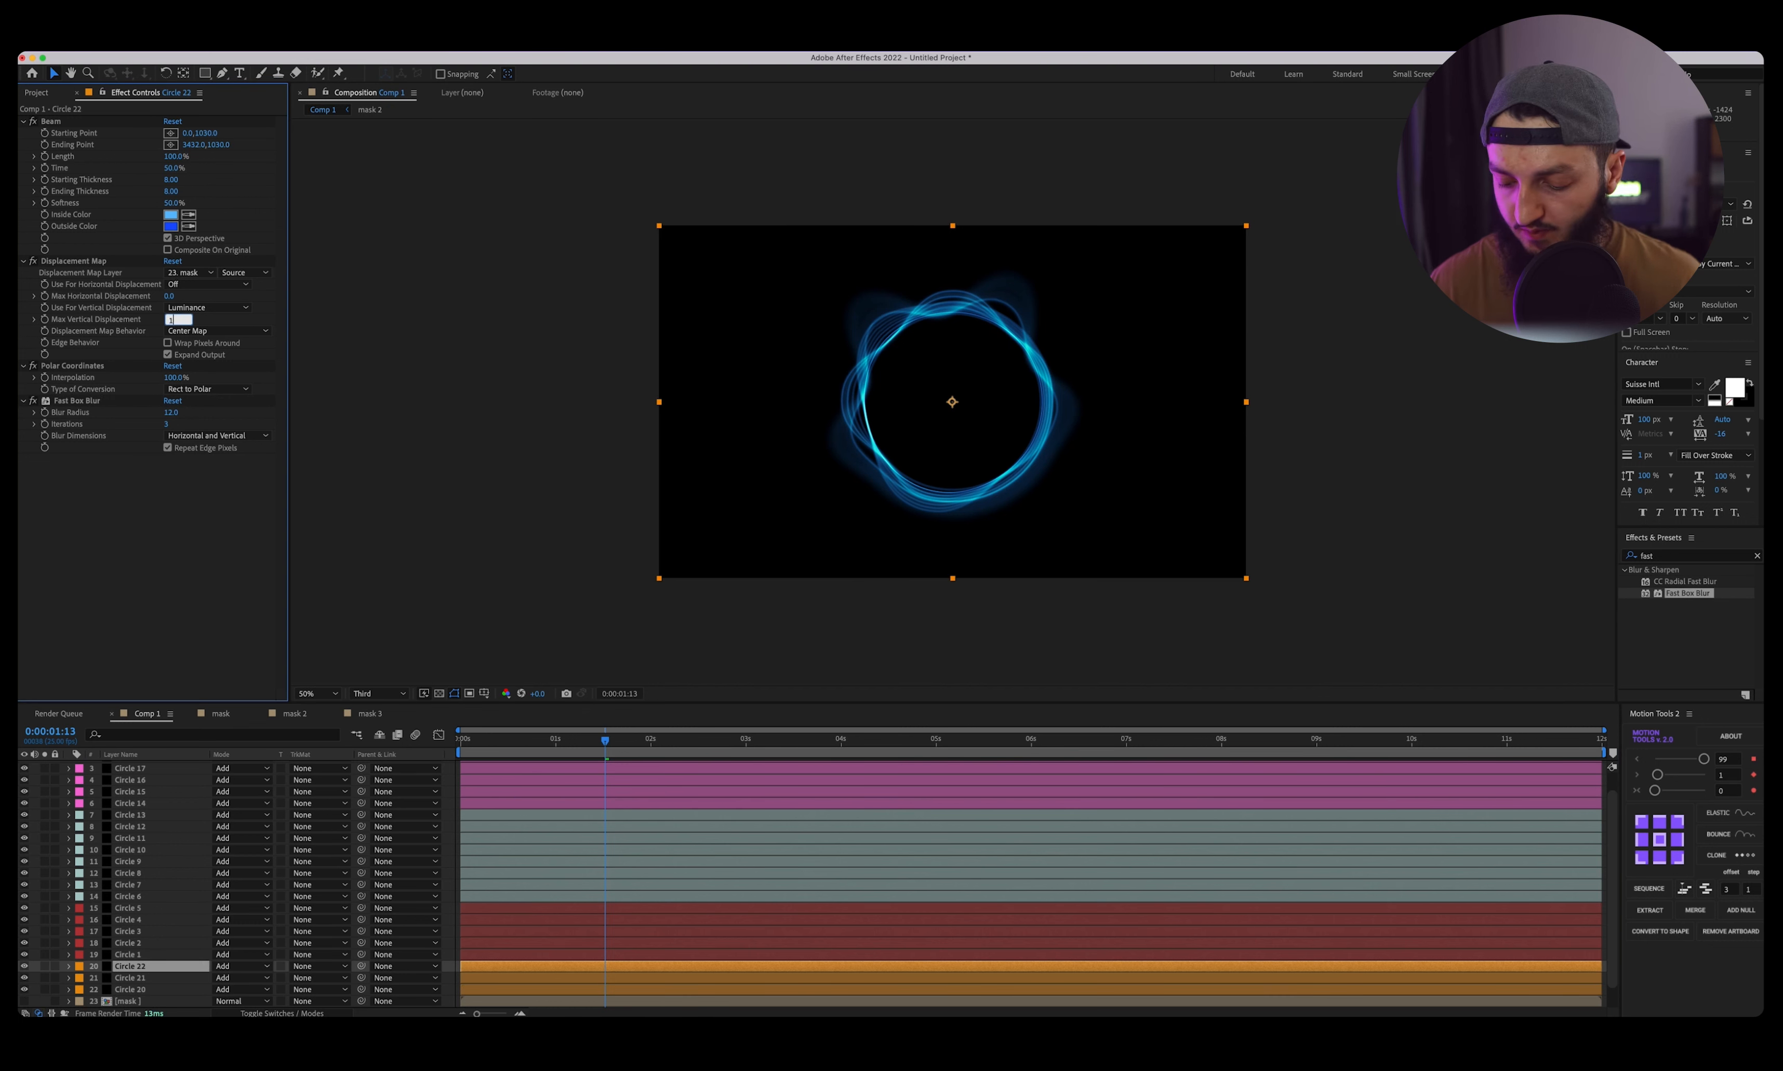
click(173, 412)
text(14)
key(Return)
Duplicate Circle 22 and set the copy's Max Vertical Displacement to 160 and blur radius to 16.
click(149, 967)
key(ctrl+d)
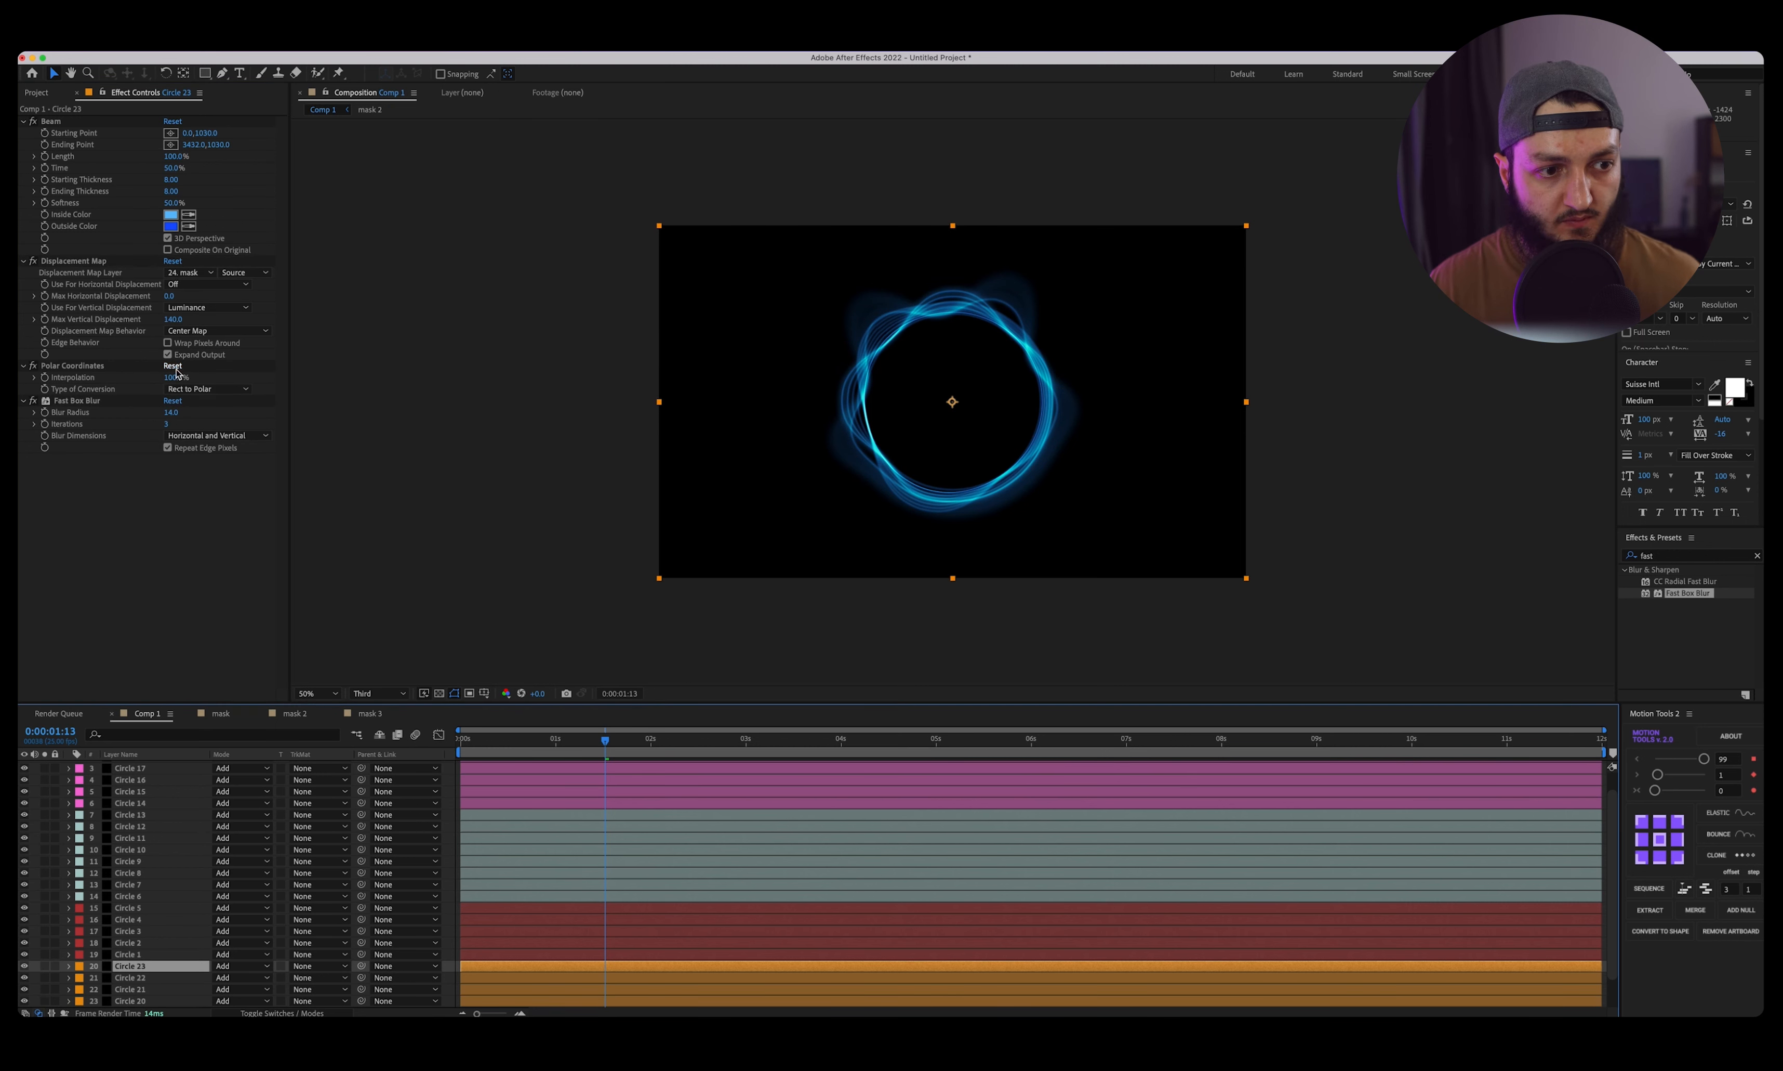
click(175, 320)
click(175, 320)
text(160)
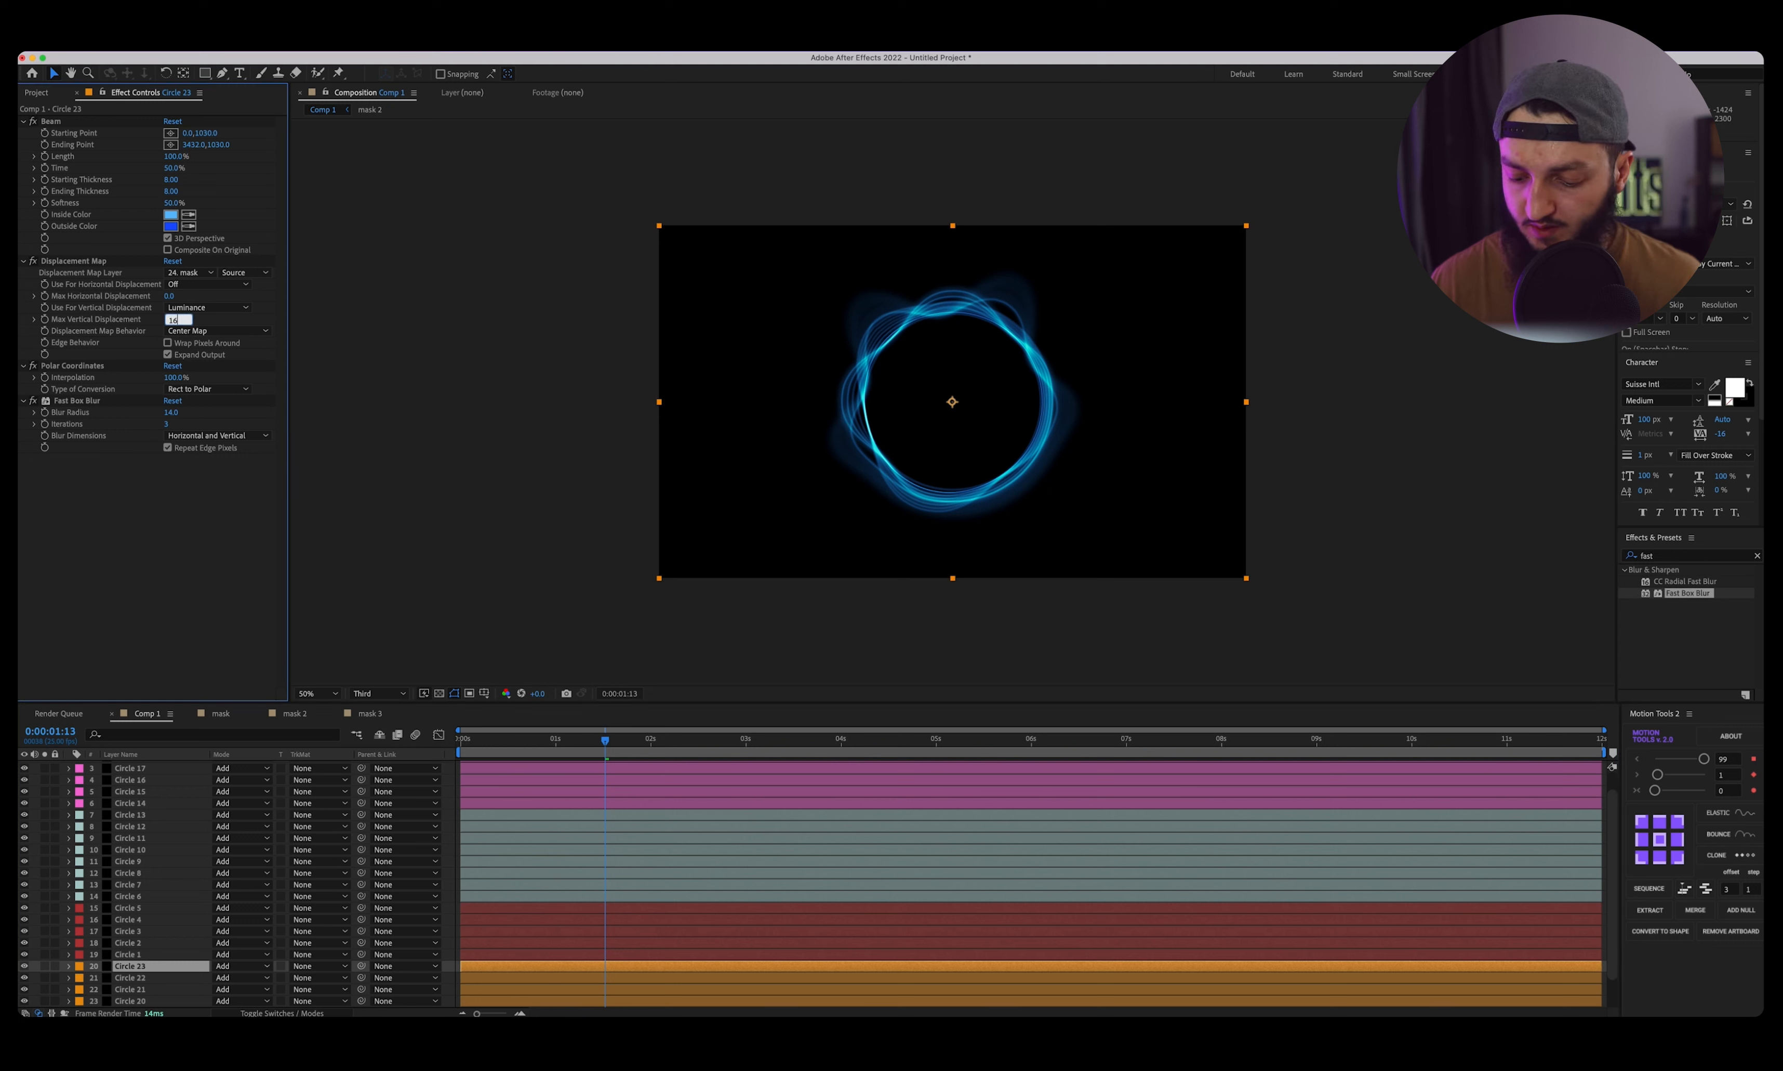
key(Return)
click(171, 412)
text(16)
key(Return)
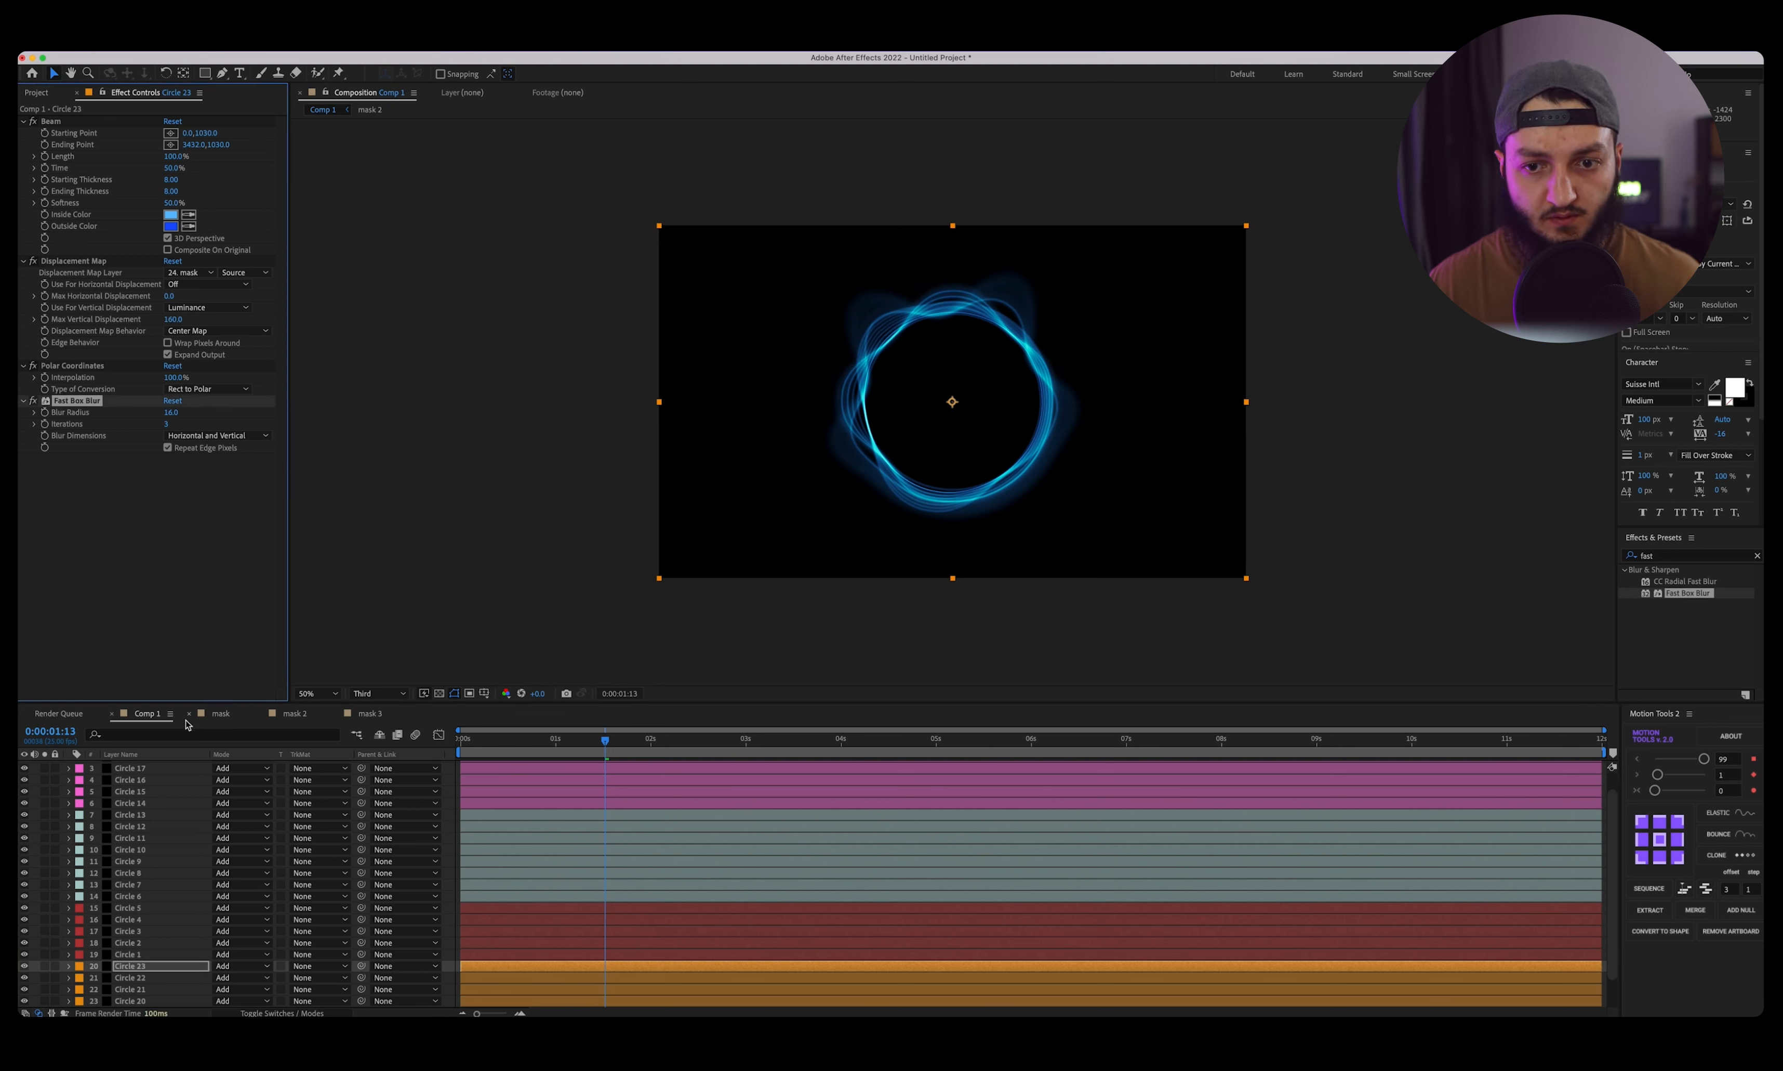
Duplicate Circle 23 and set the copy's Max Vertical Displacement to 180 and blur radius to 18.
click(143, 969)
key(ctrl+d)
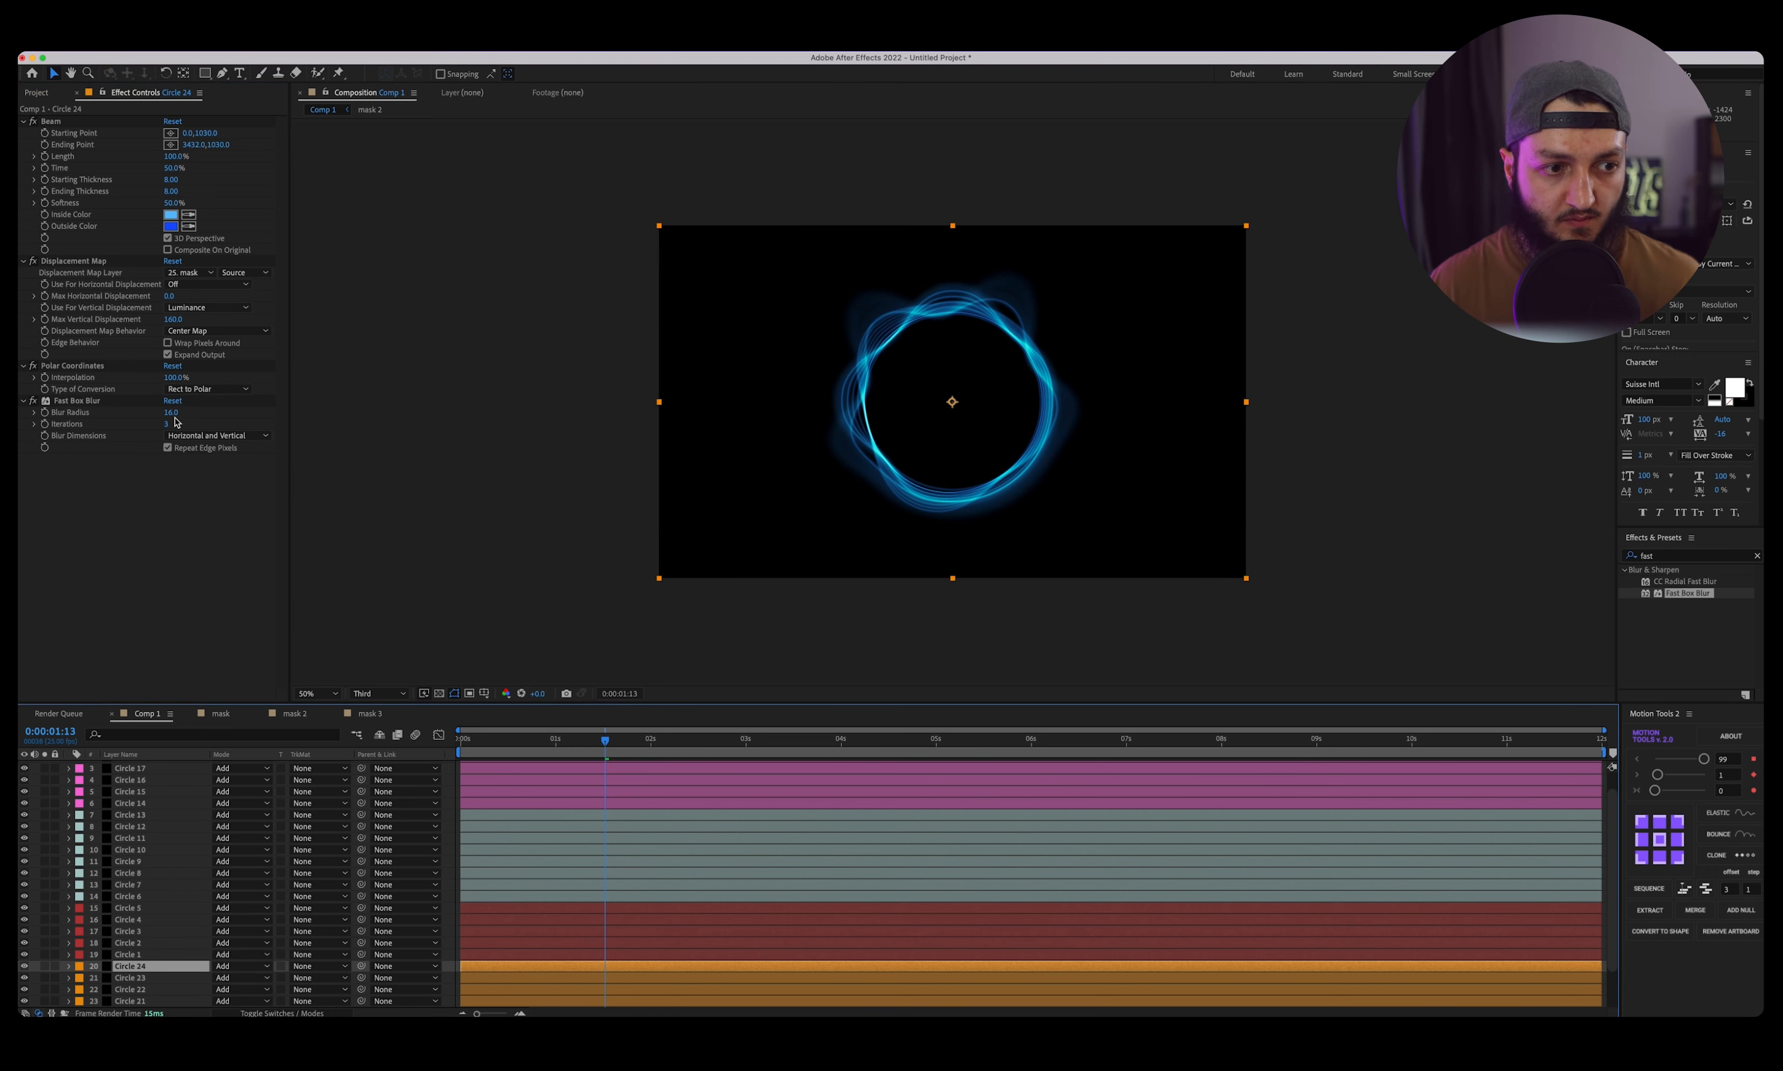
click(173, 320)
text(180)
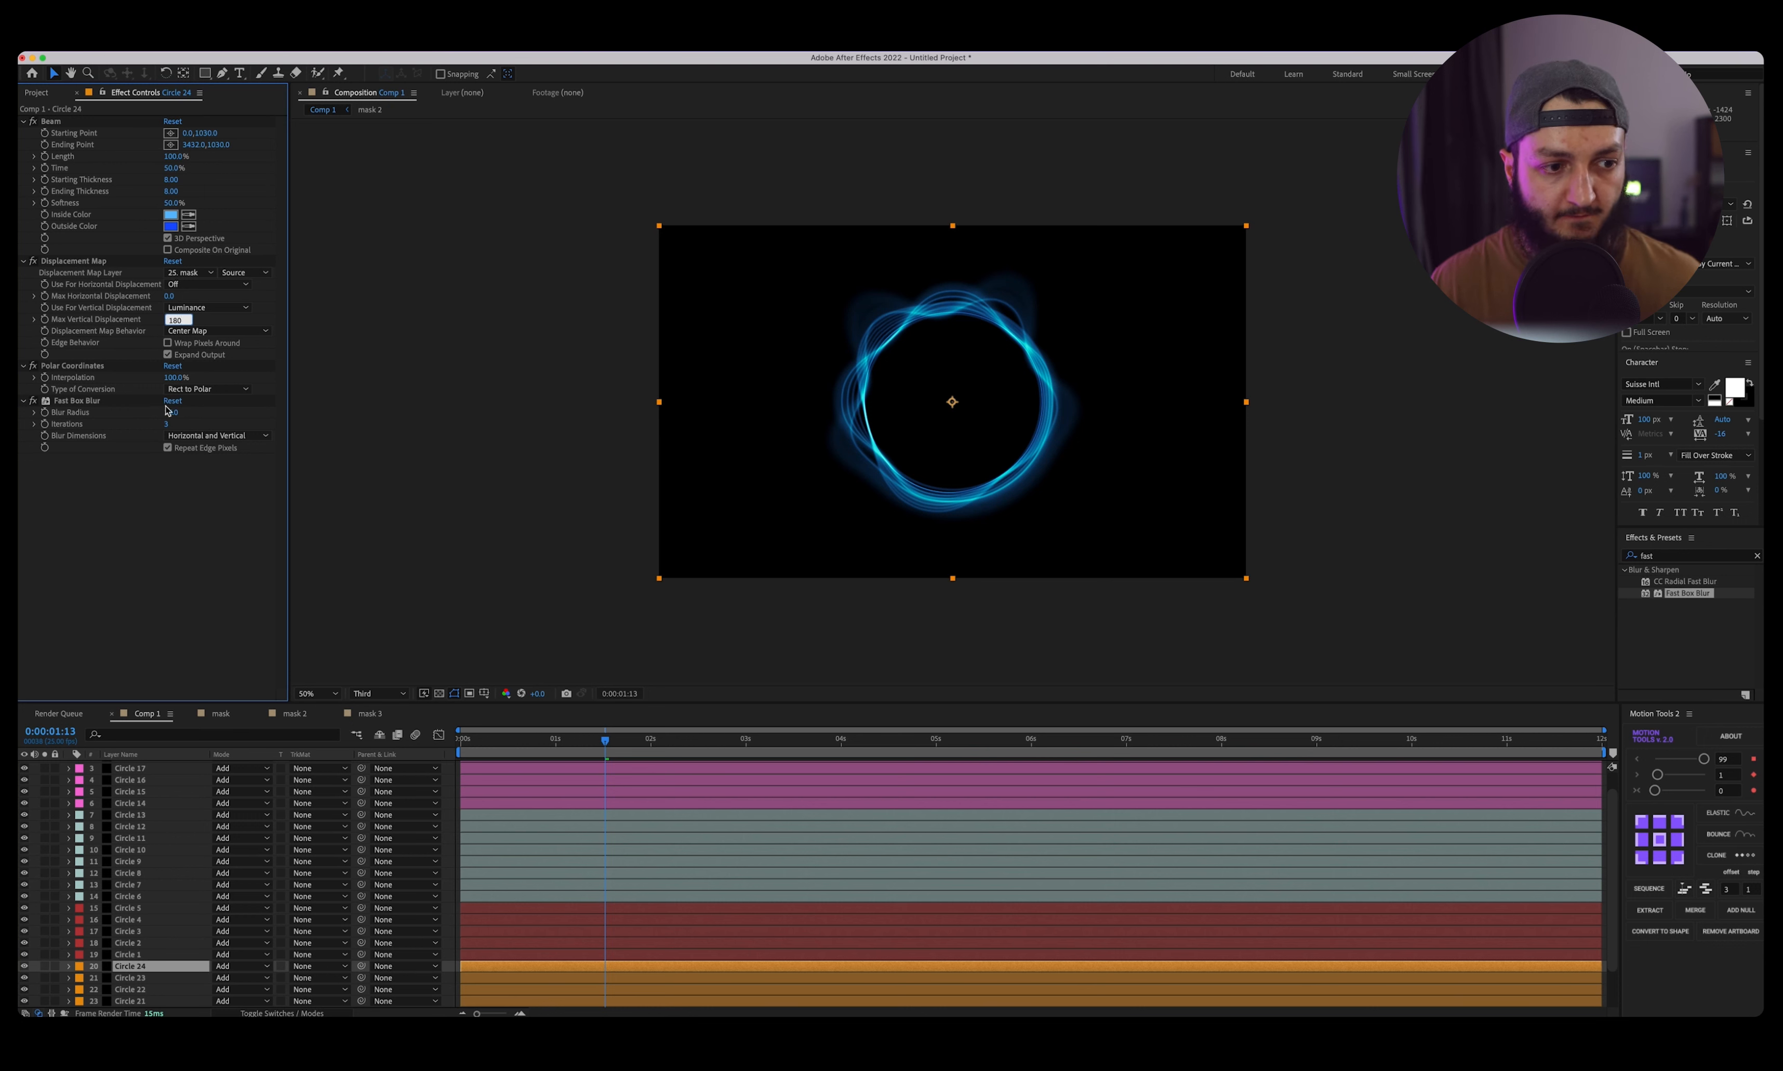
click(173, 412)
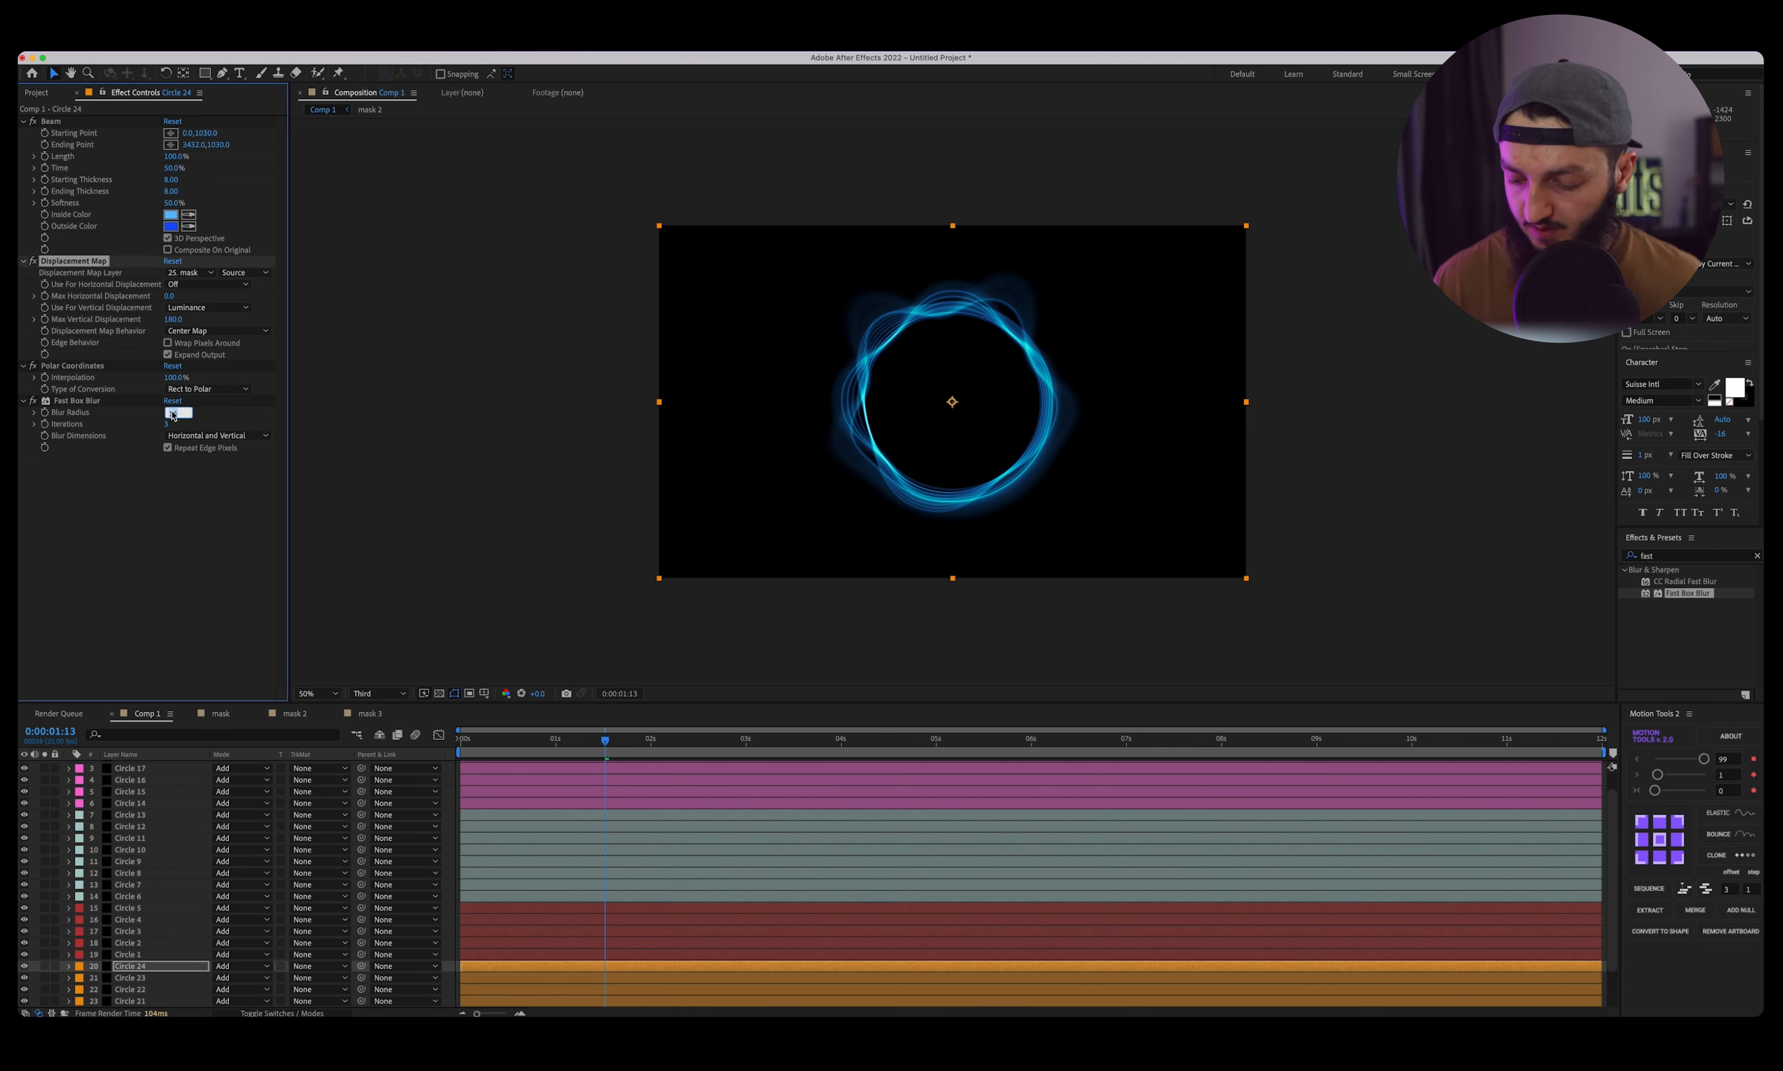
text(18)
key(Return)
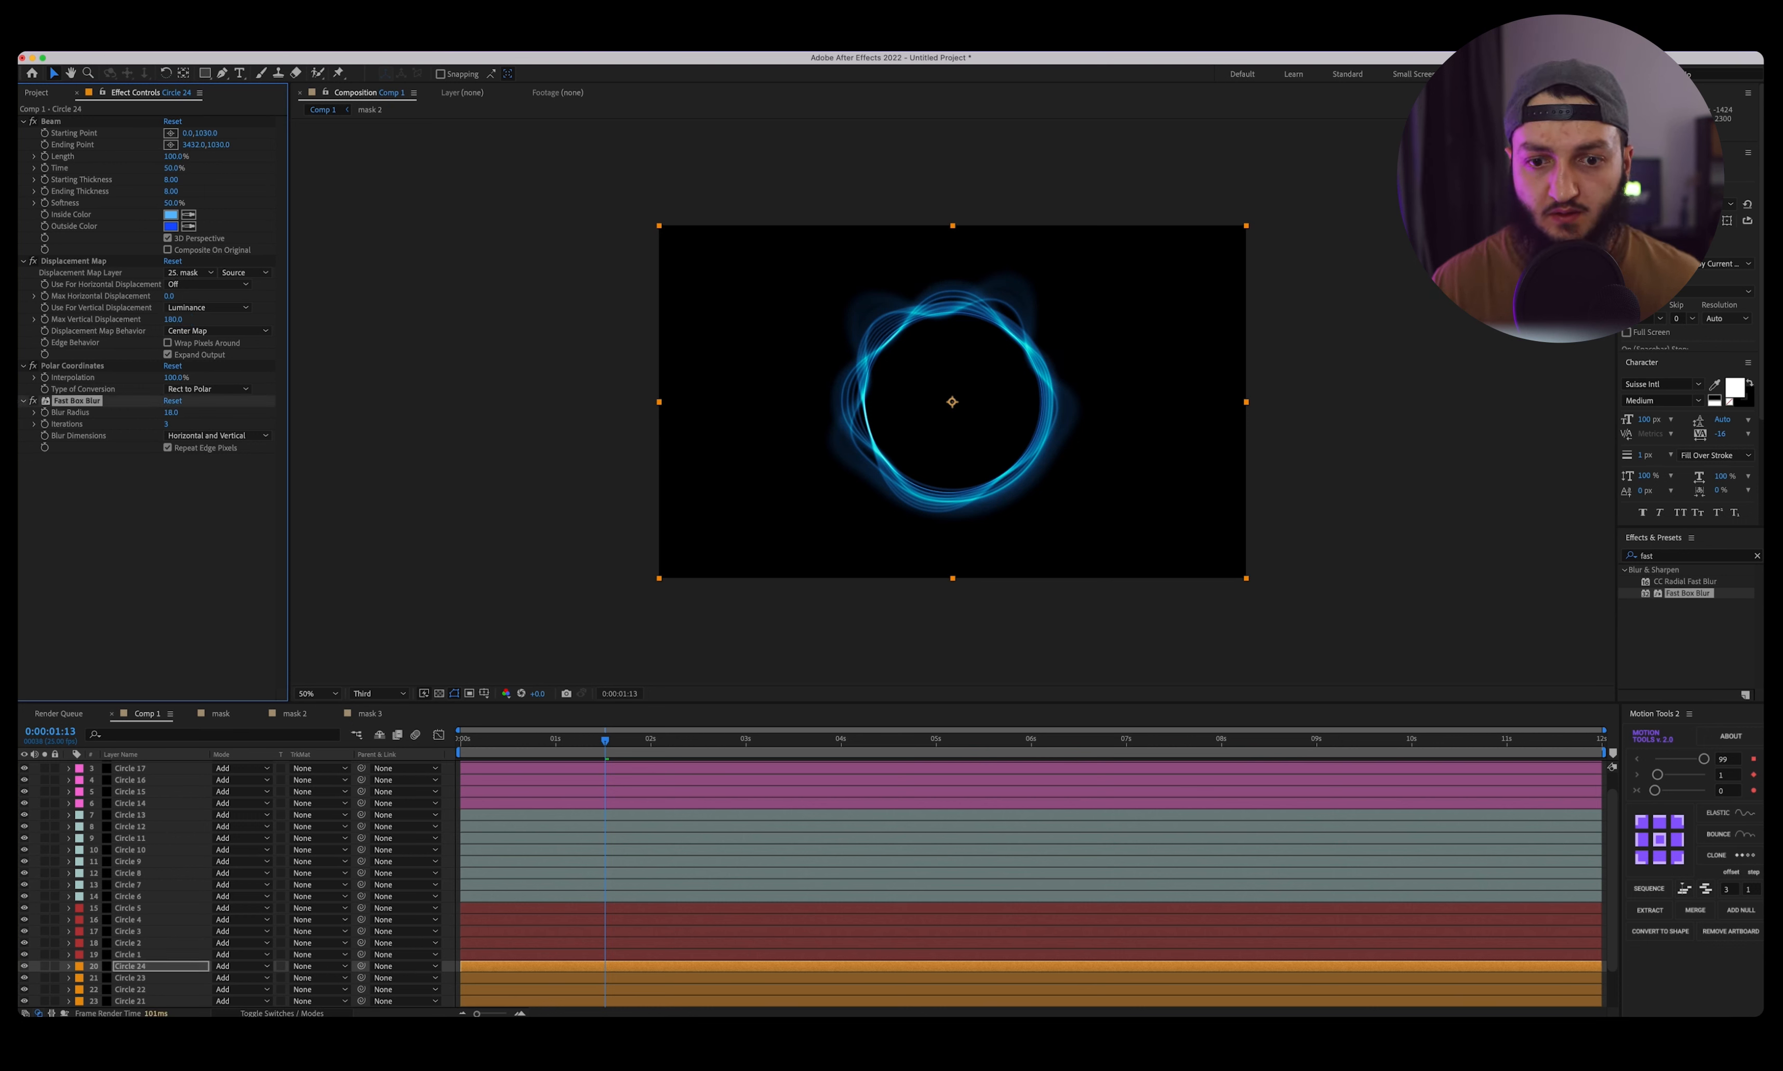
Preview the combined circle animation from the first frame, and return the playhead to the start.
scroll(159, 945, down, 2)
scroll(159, 945, down, 2)
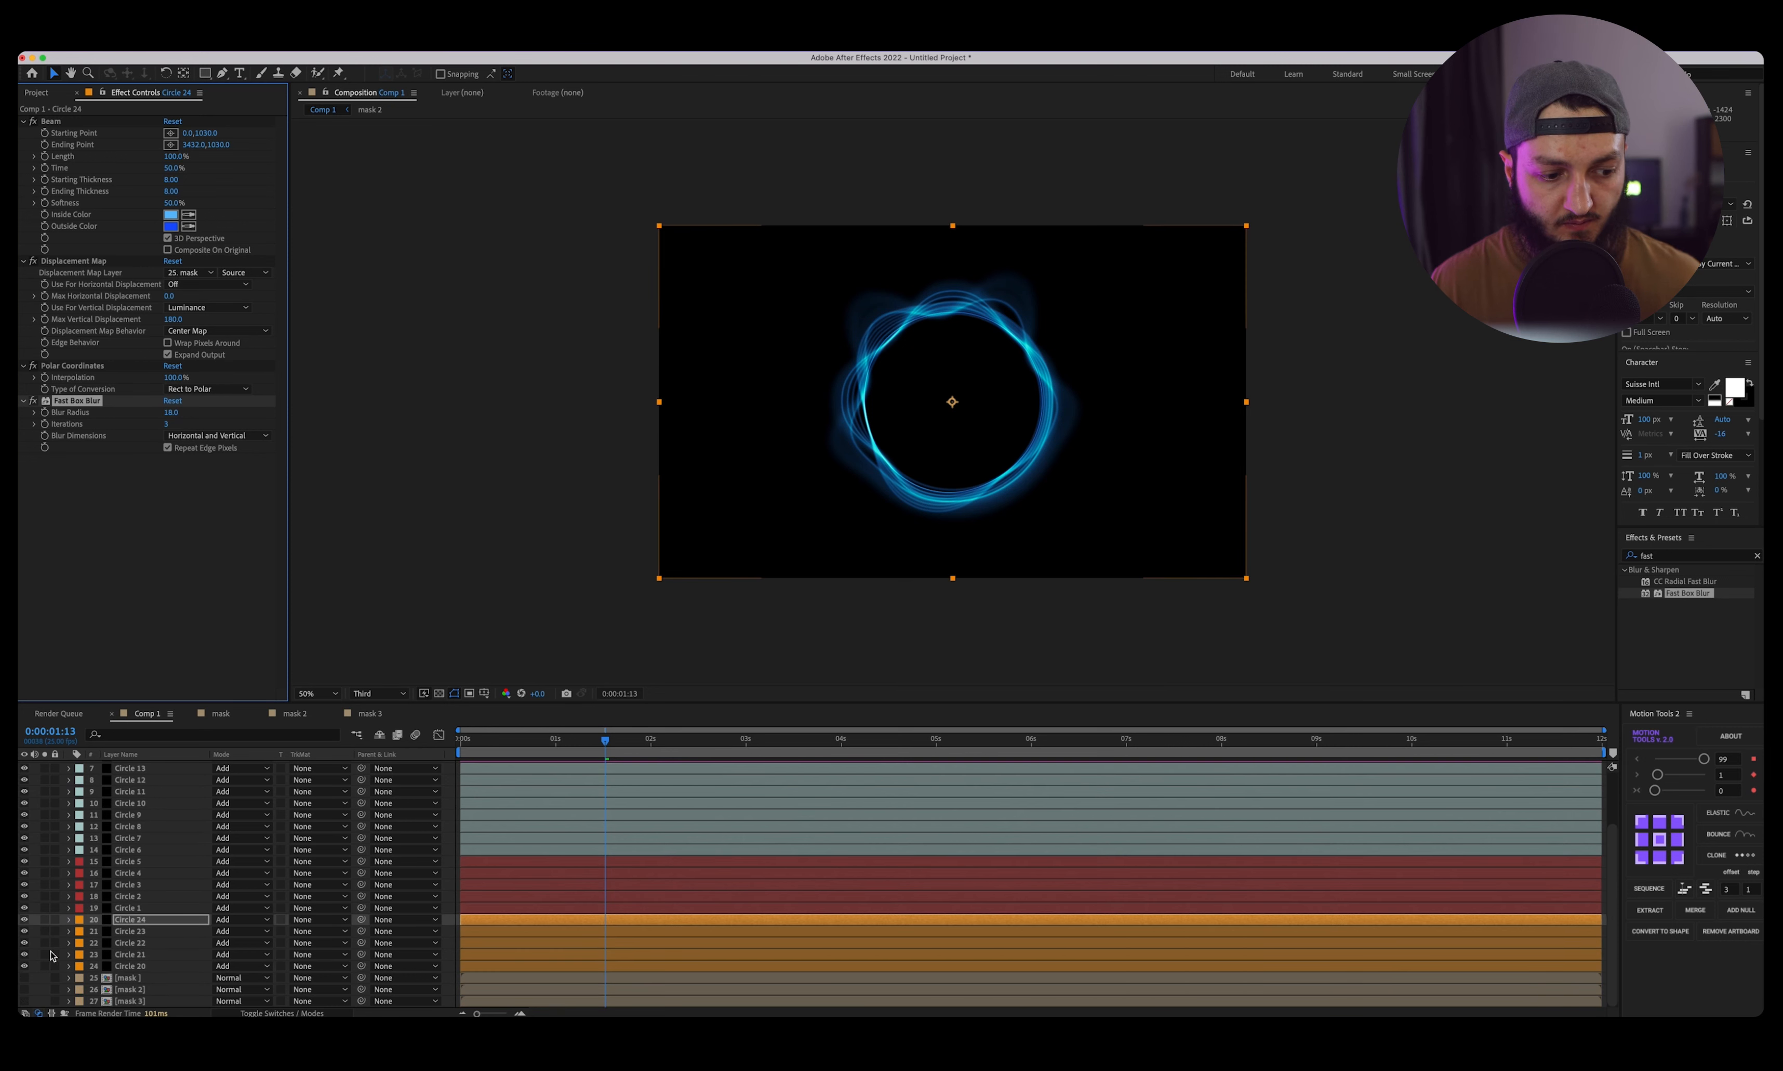
shift+click(138, 966)
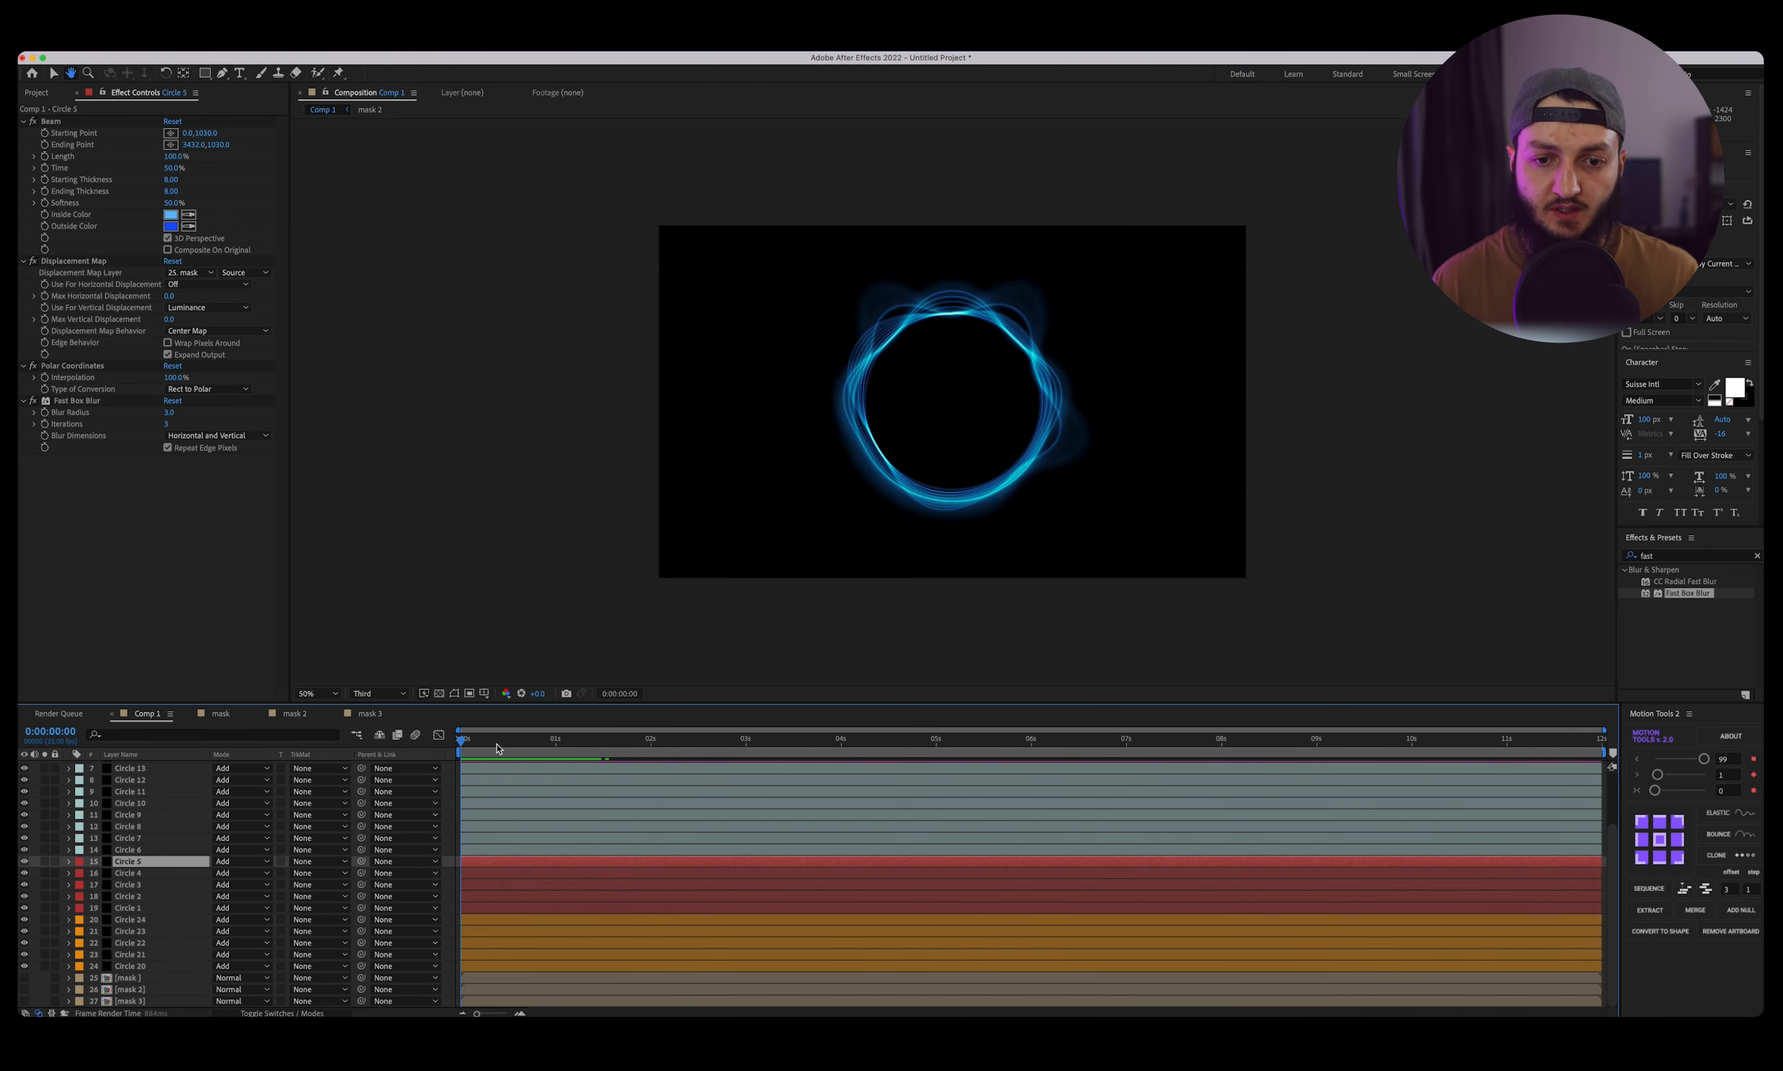
key(space)
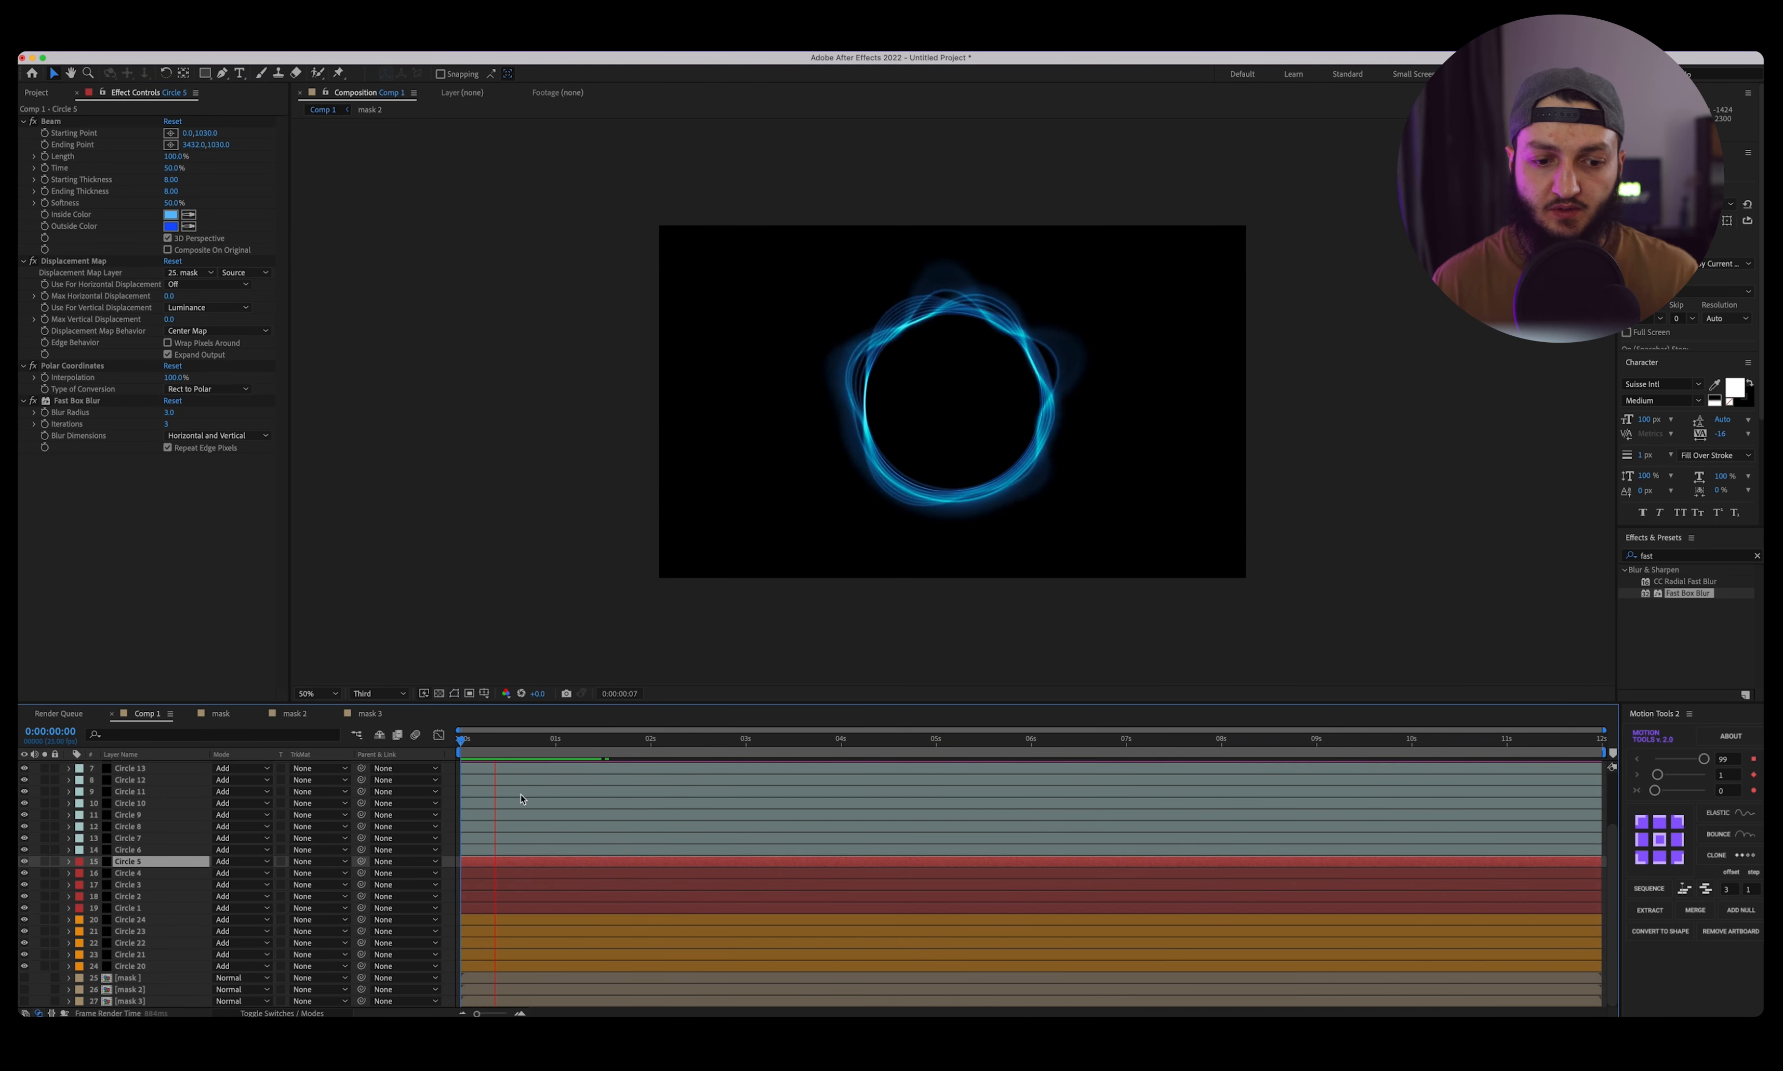
key(space)
drag(649, 745, 453, 760)
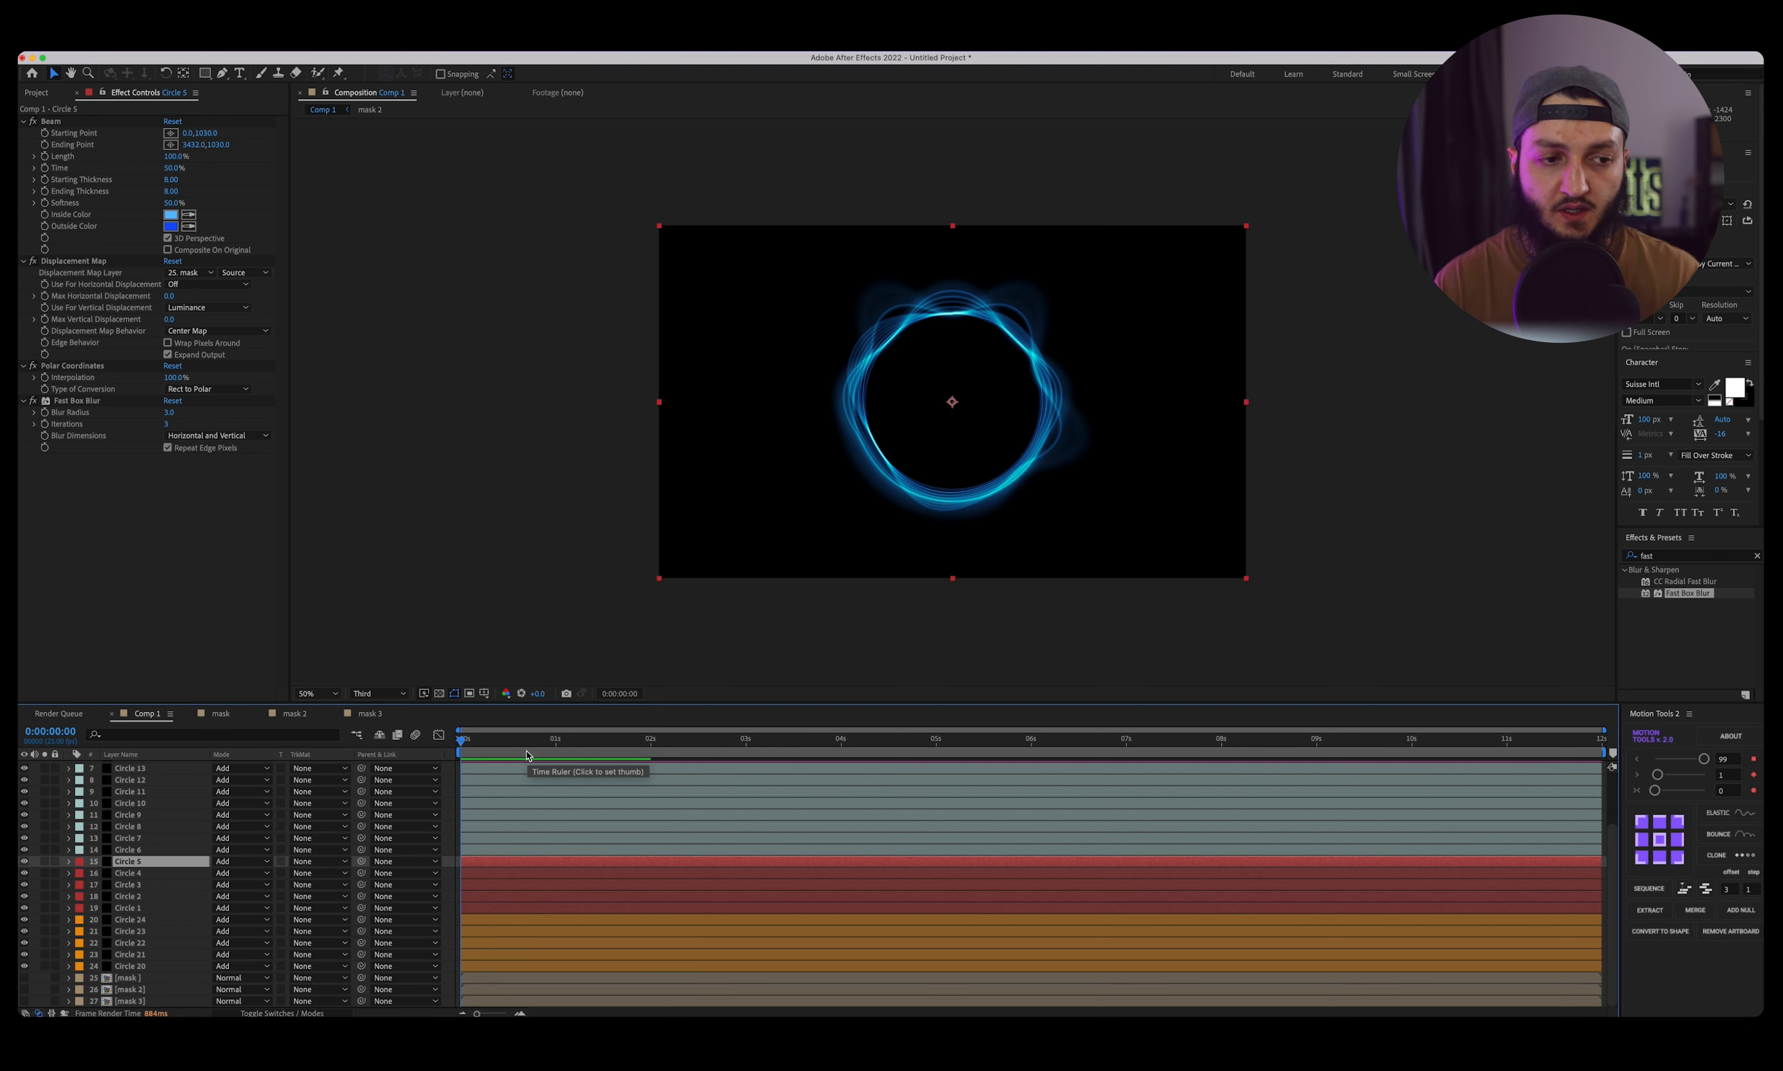
Examine the displacement and blur settings of Circle 13, Circle 19 and Circle 20 across the layer stack.
click(141, 850)
scroll(155, 791, up, 2)
click(155, 791)
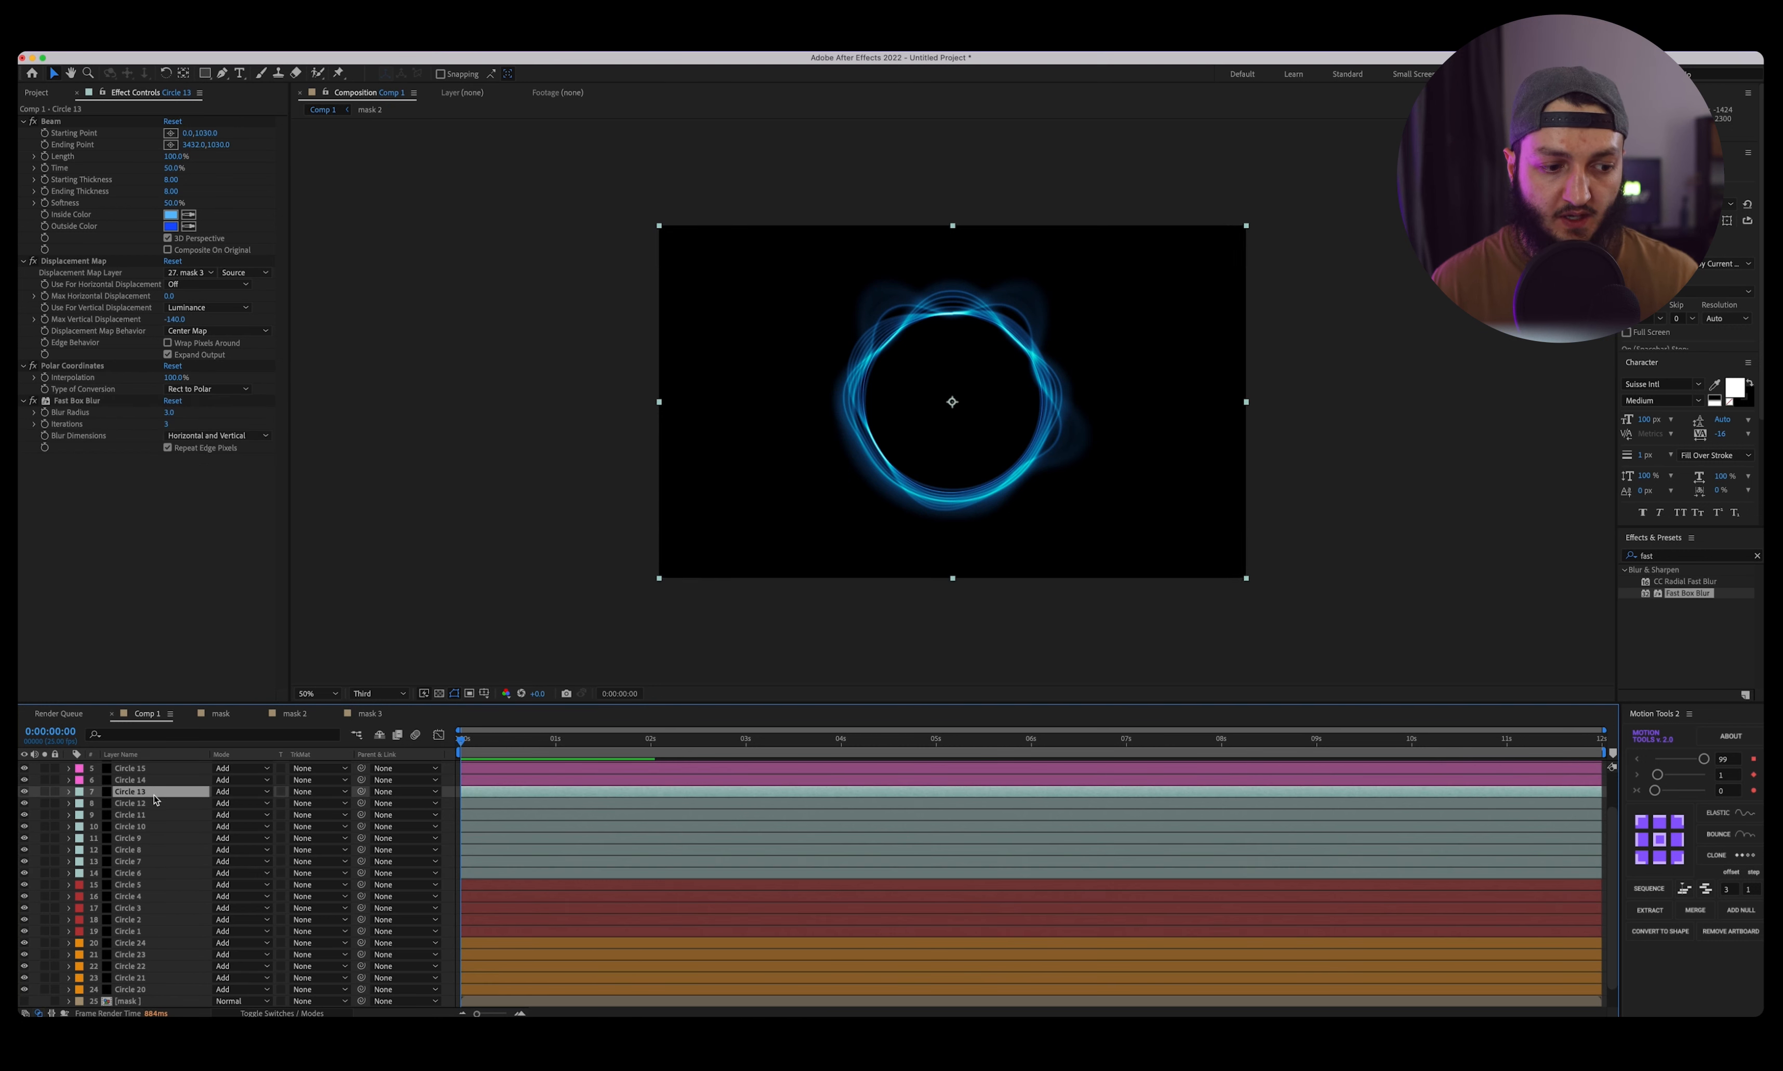
scroll(155, 816, up, 1)
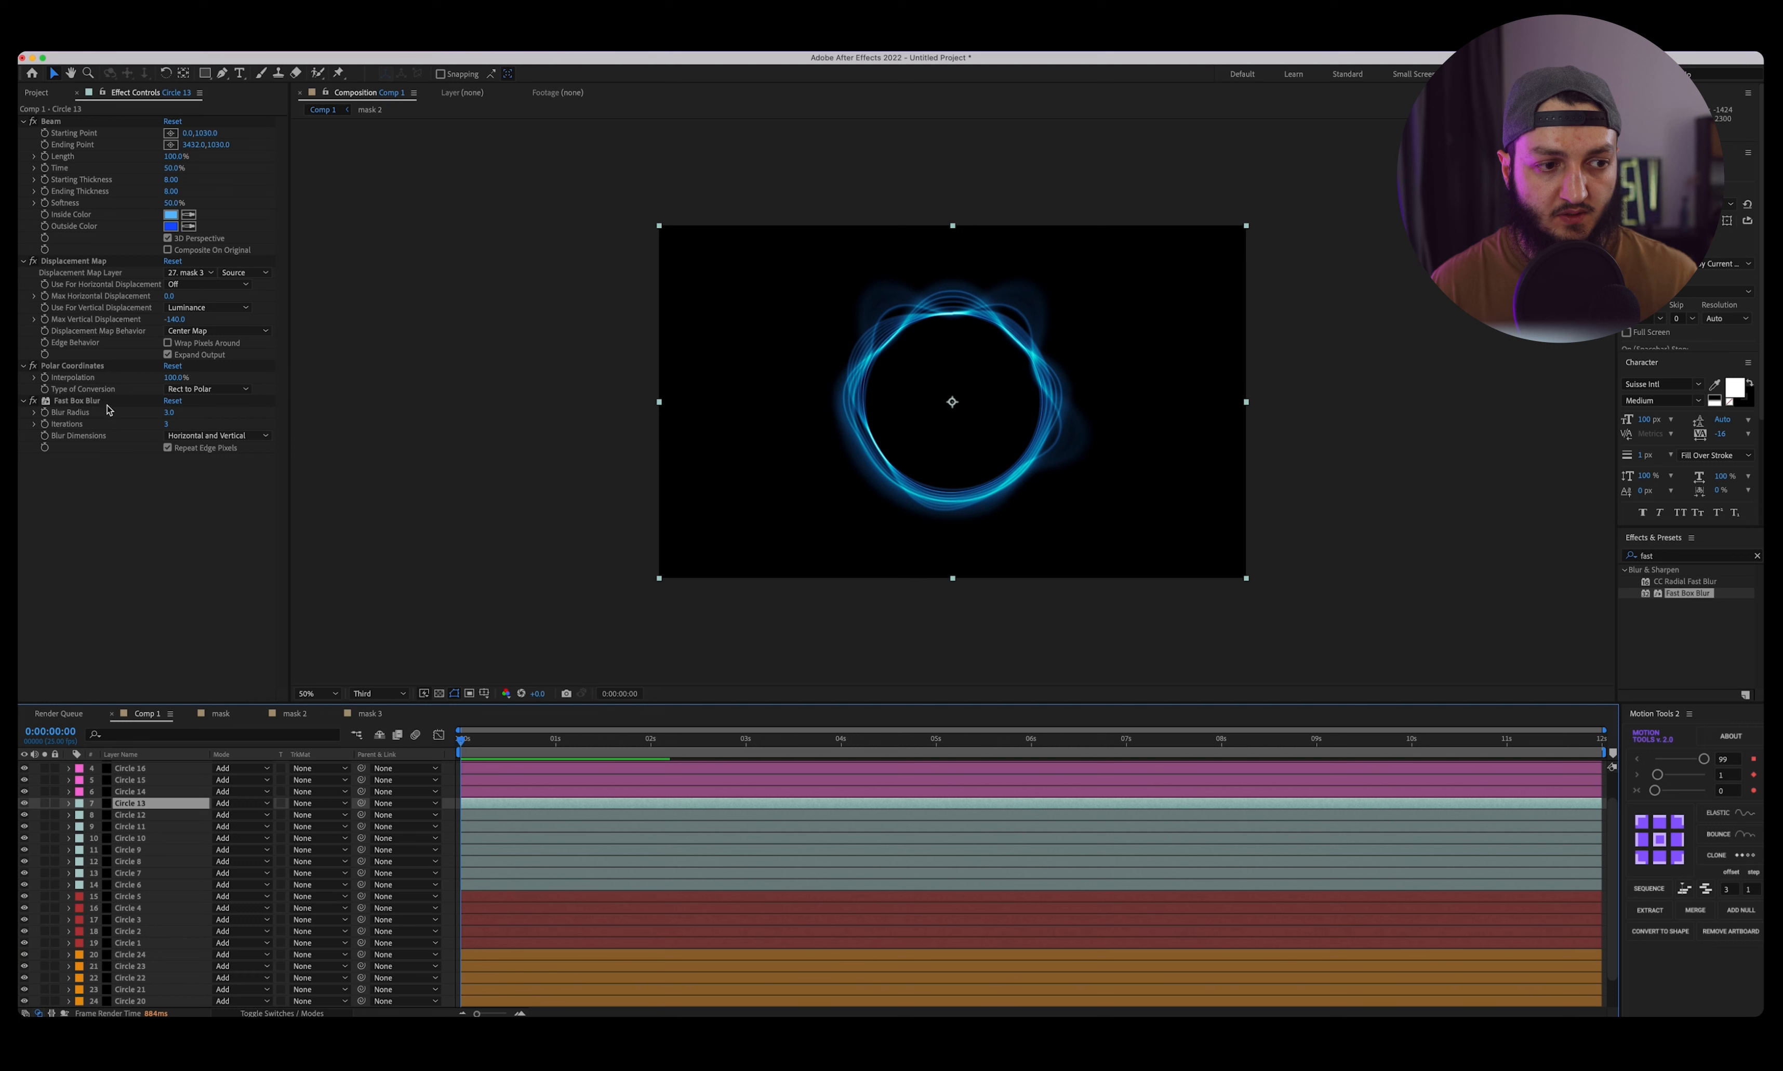
scroll(168, 866, up, 2)
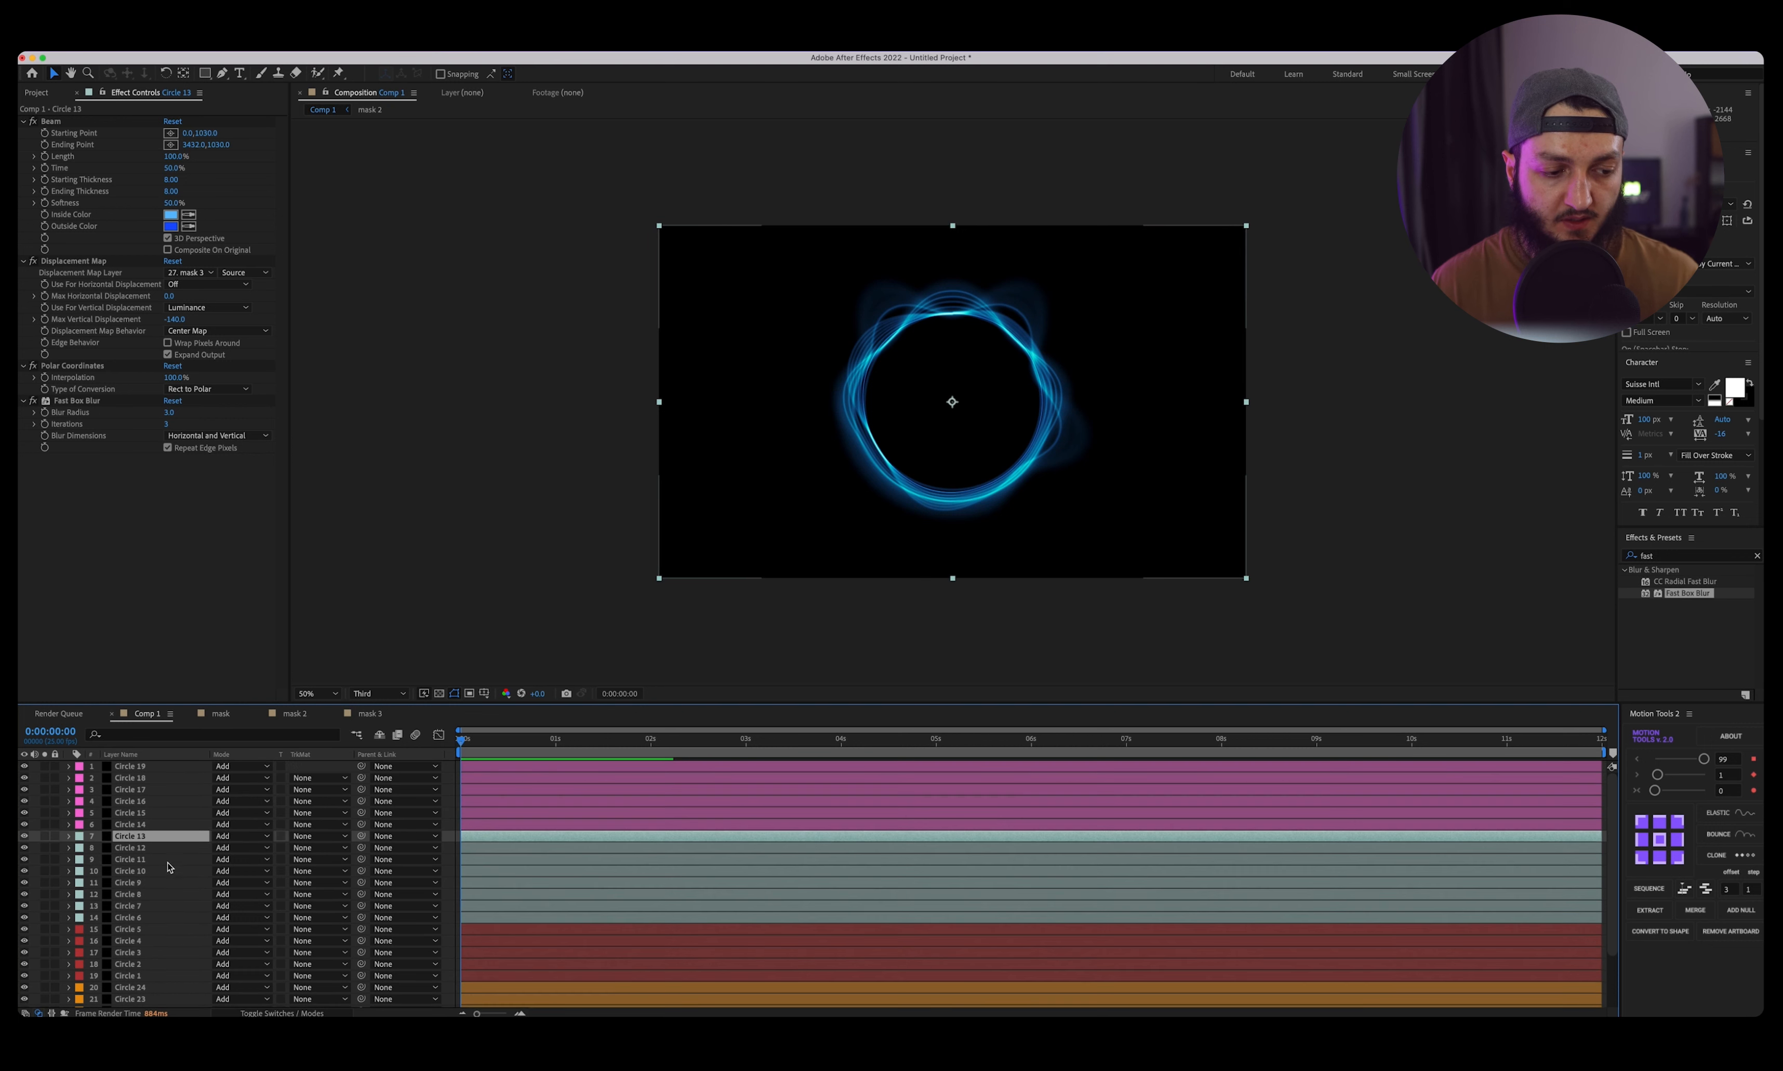
scroll(166, 857, down, 4)
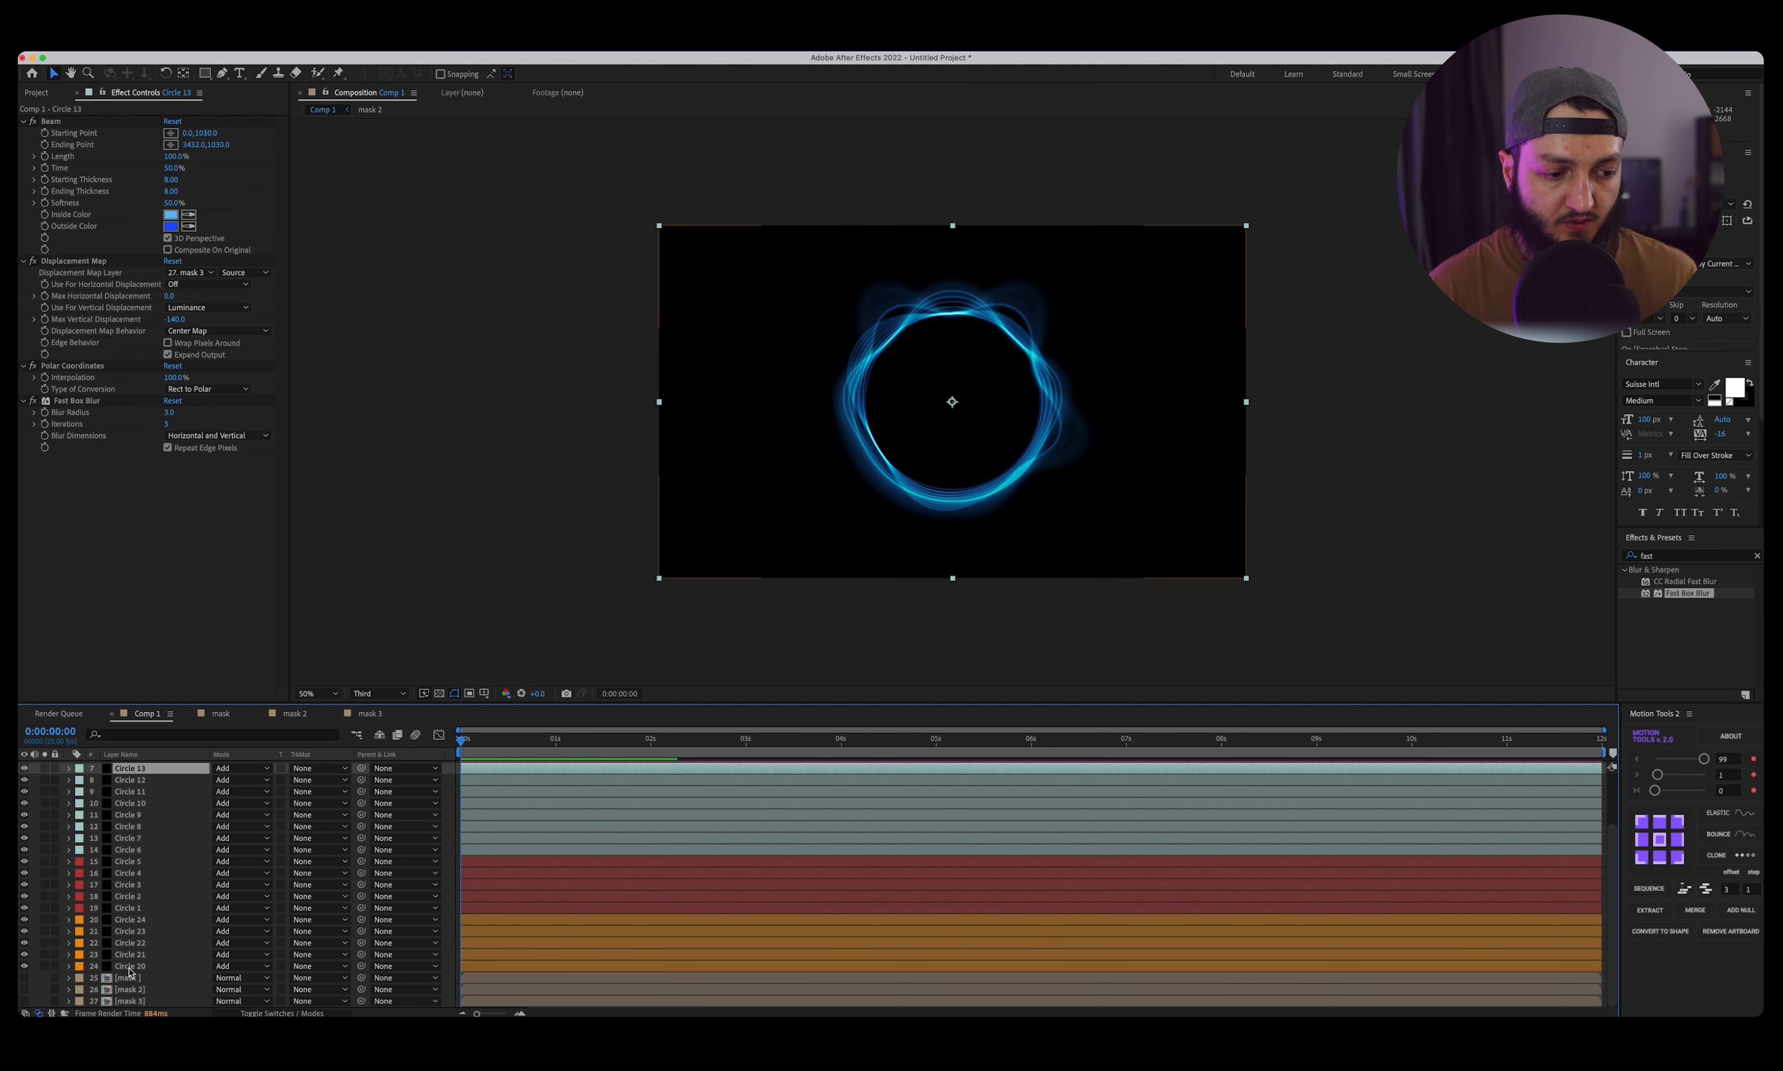
click(130, 967)
scroll(136, 938, up, 4)
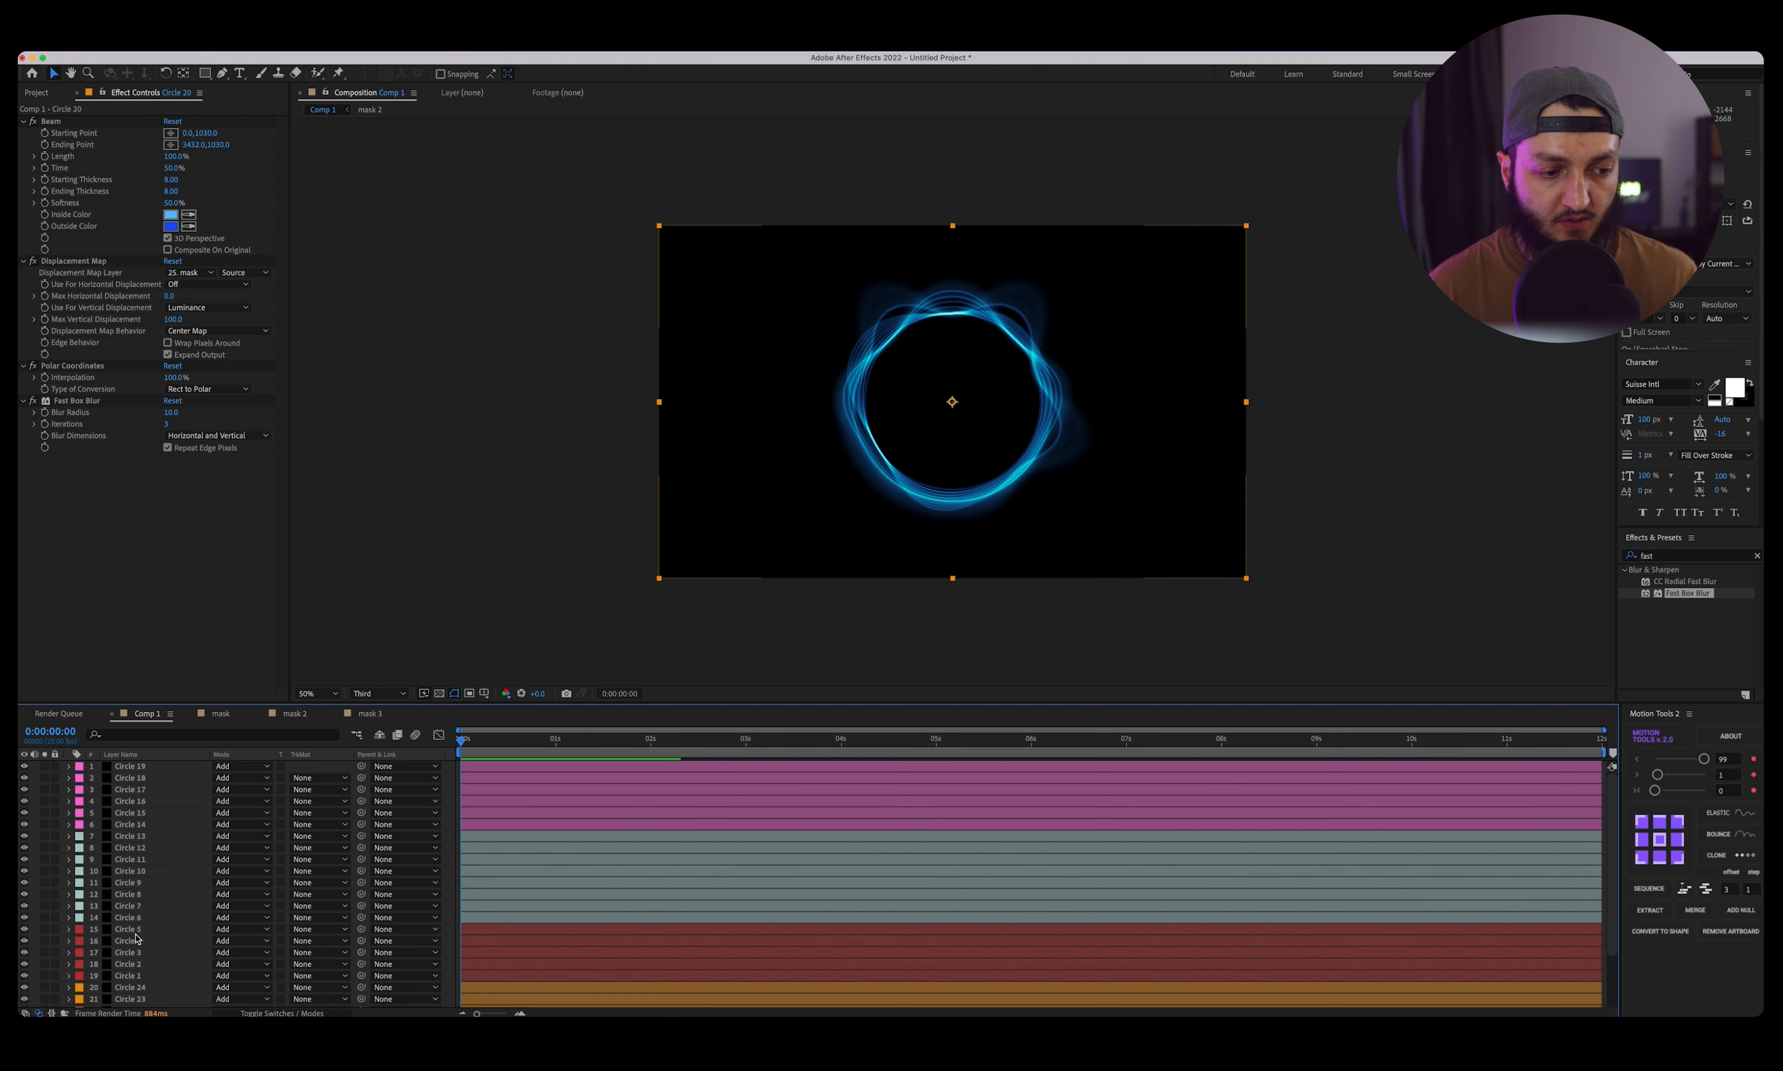
click(151, 768)
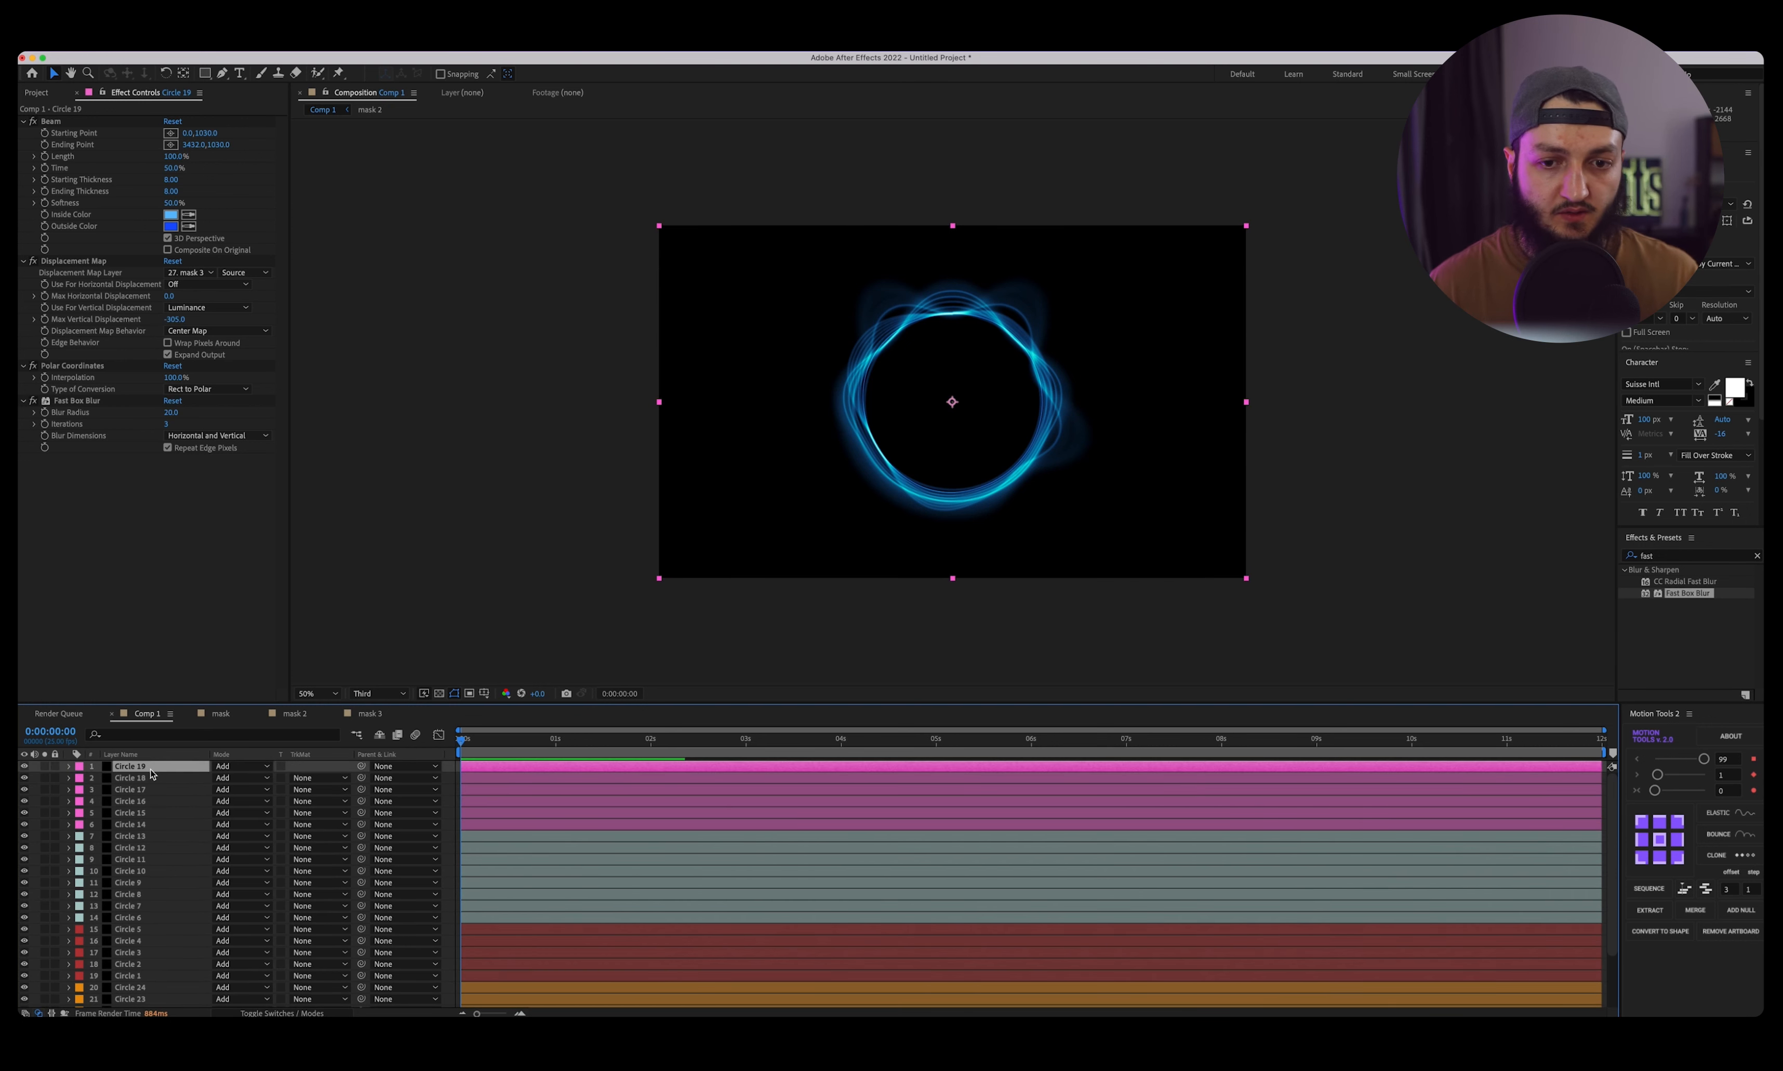
scroll(147, 808, down, 4)
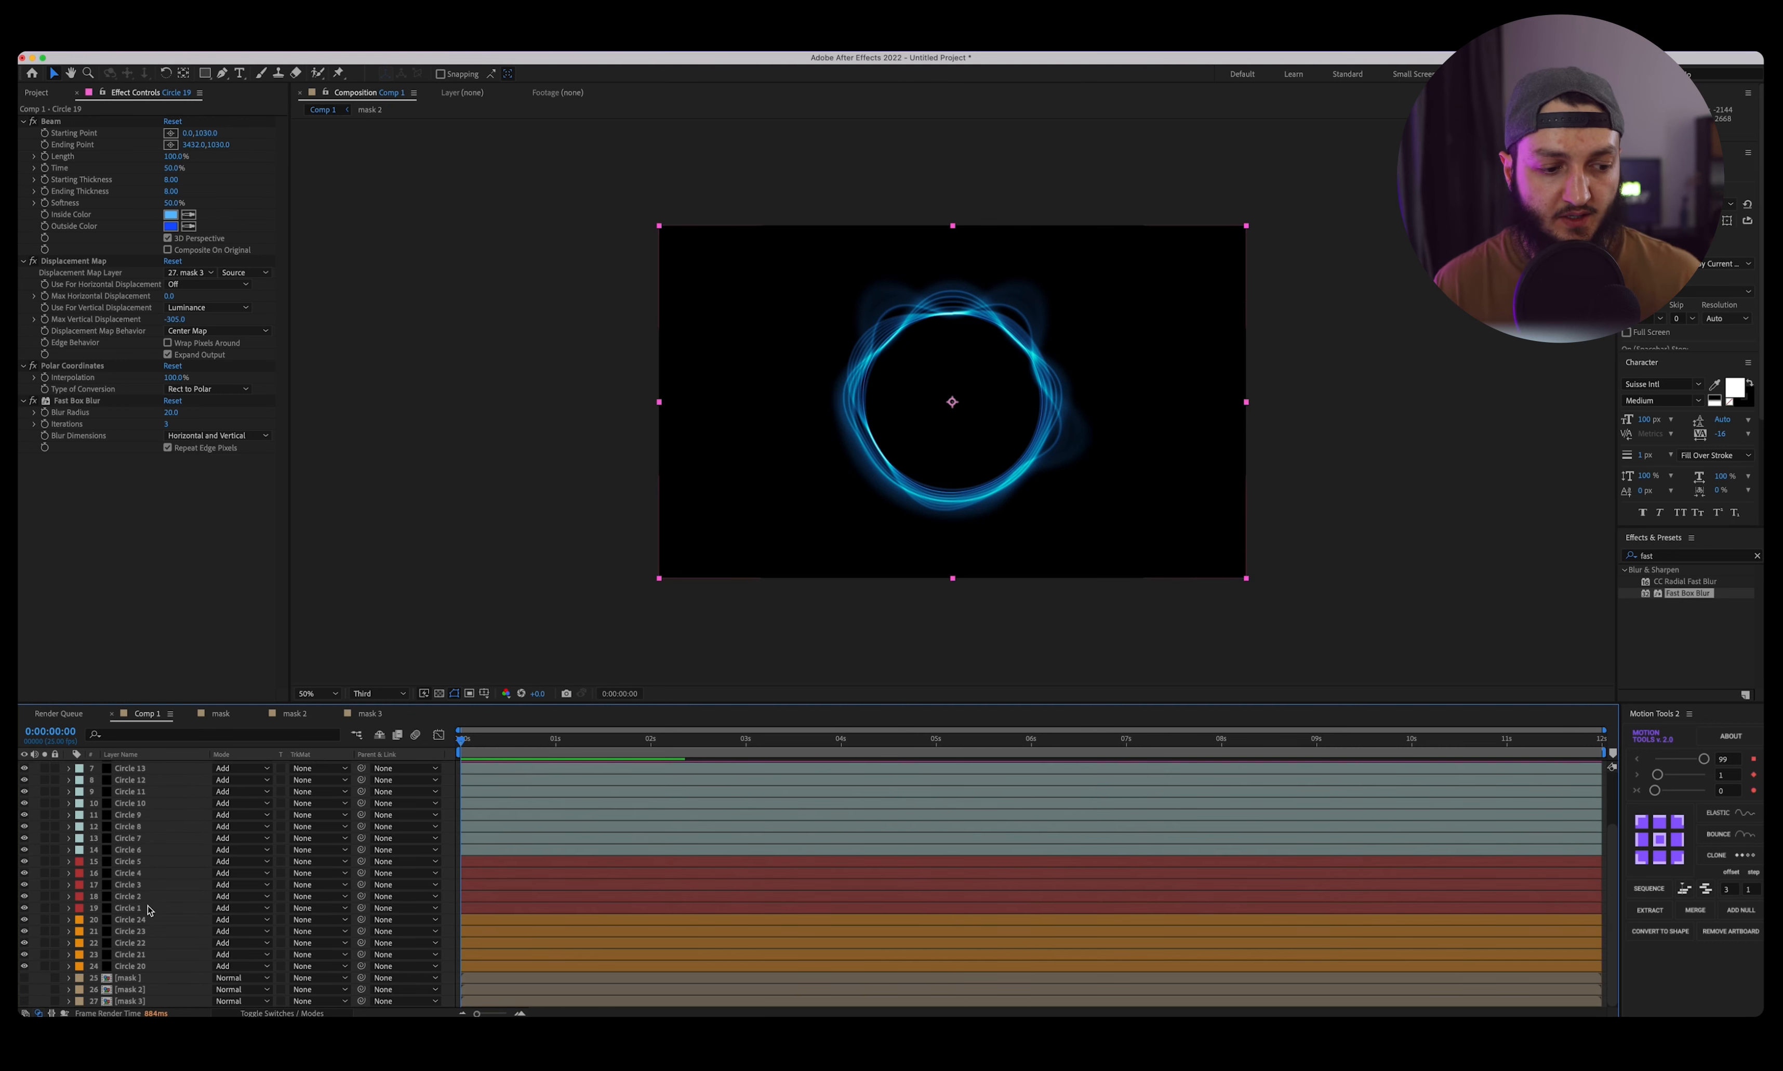
click(162, 966)
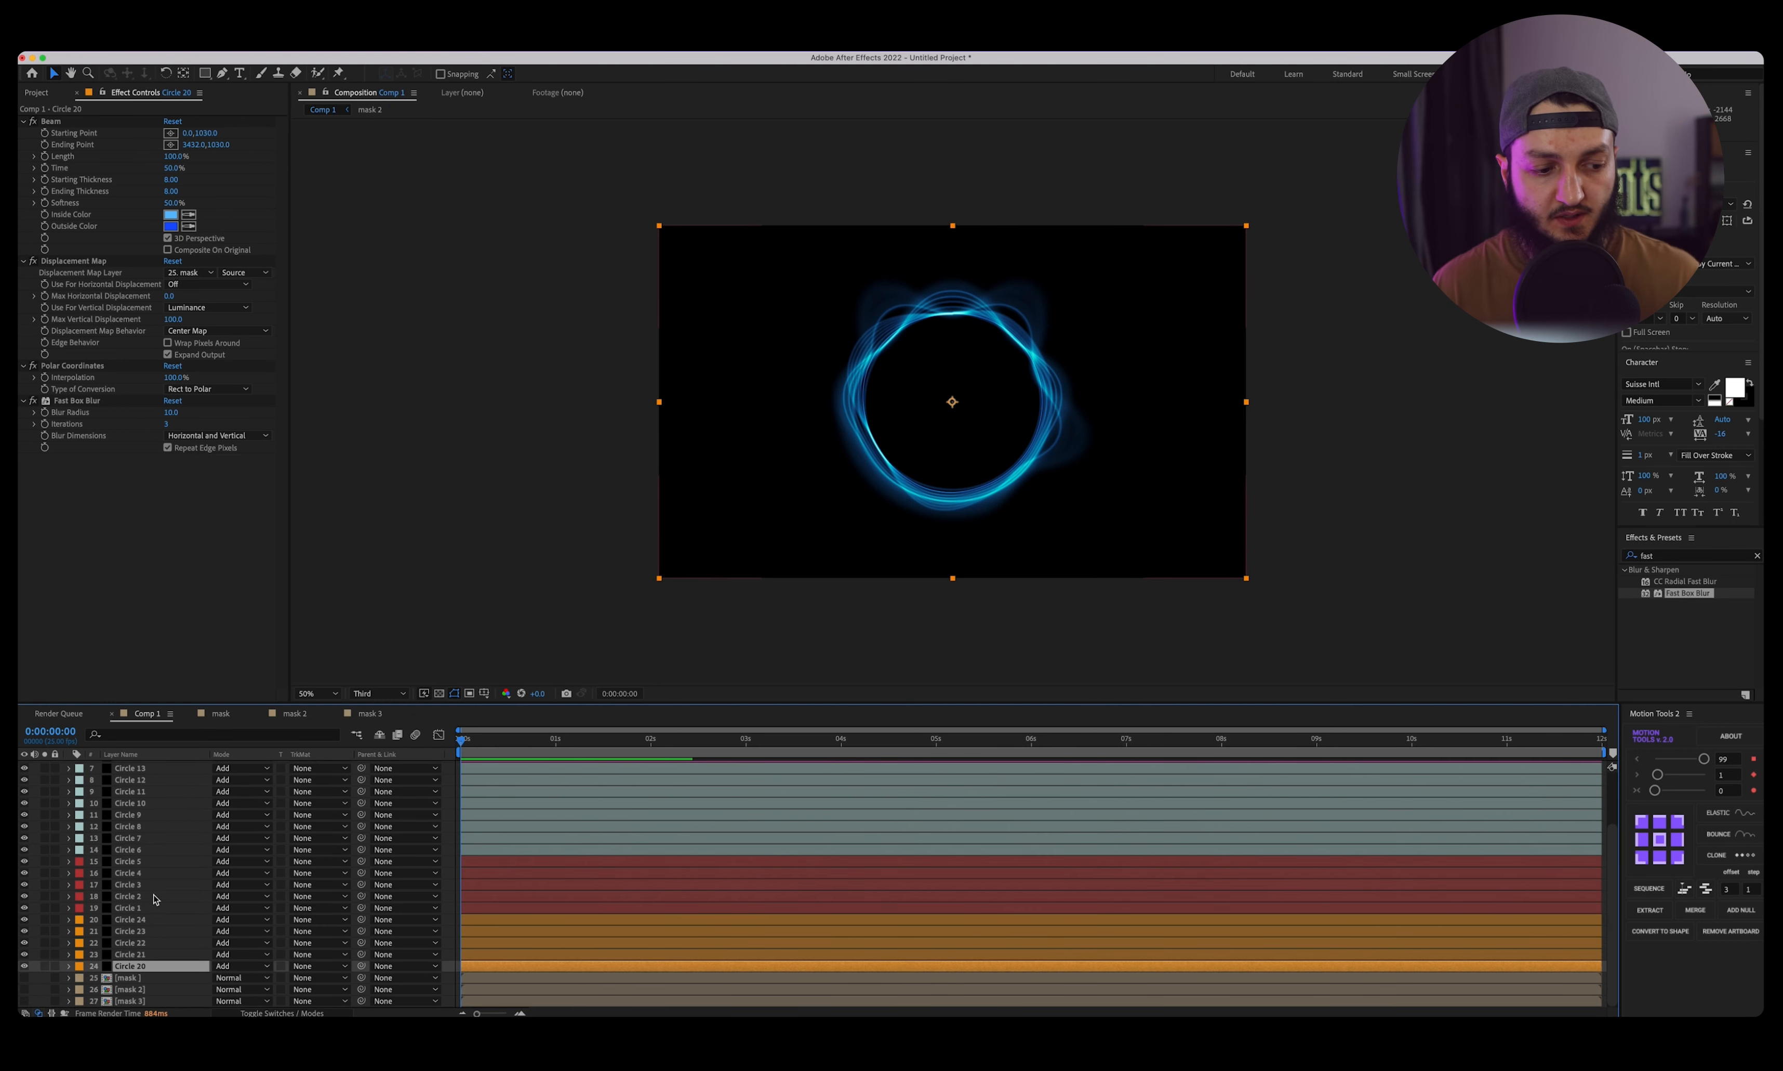